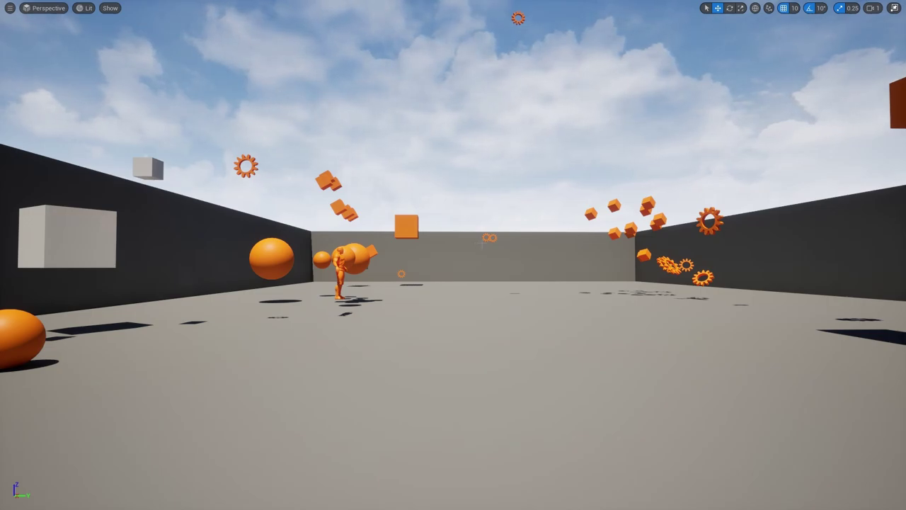
# Step: Play-test the level, moving around the arena and throwing black hole grenades near the scattered objects
pyautogui.moveTo(480, 241); pyautogui.dragTo(562, 239, button='right')
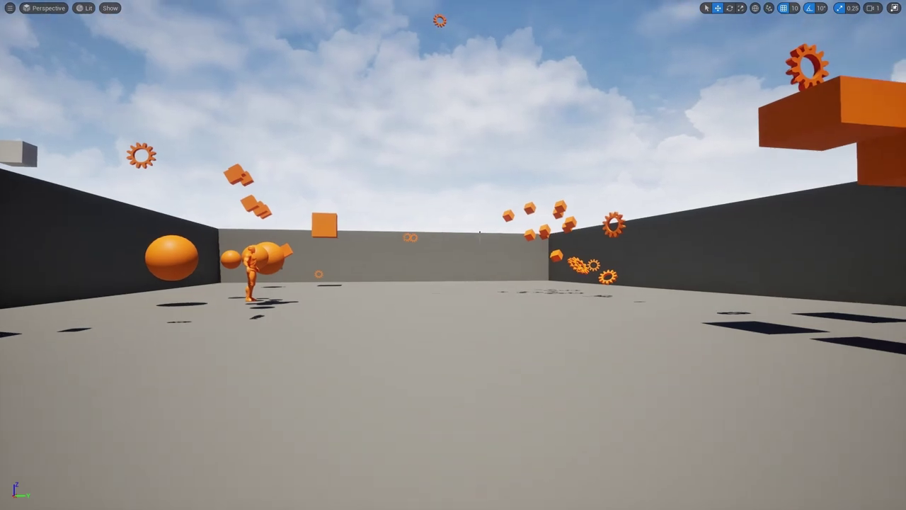
pyautogui.hotkey('alt', 'p')
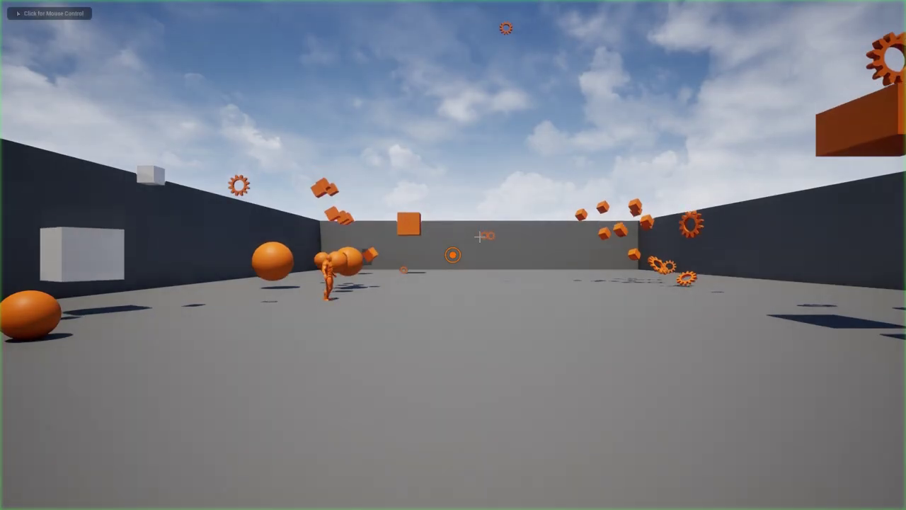
pyautogui.press('s')
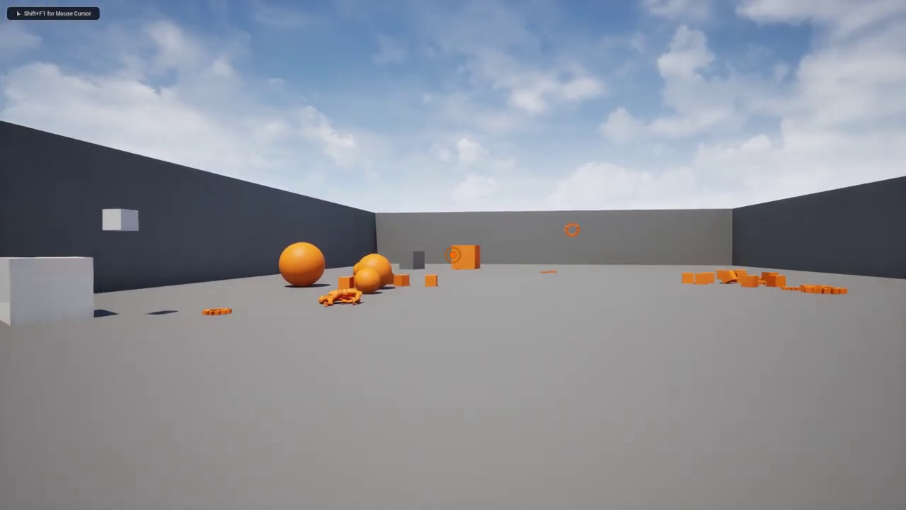
pyautogui.press('a')
pyautogui.press('w')
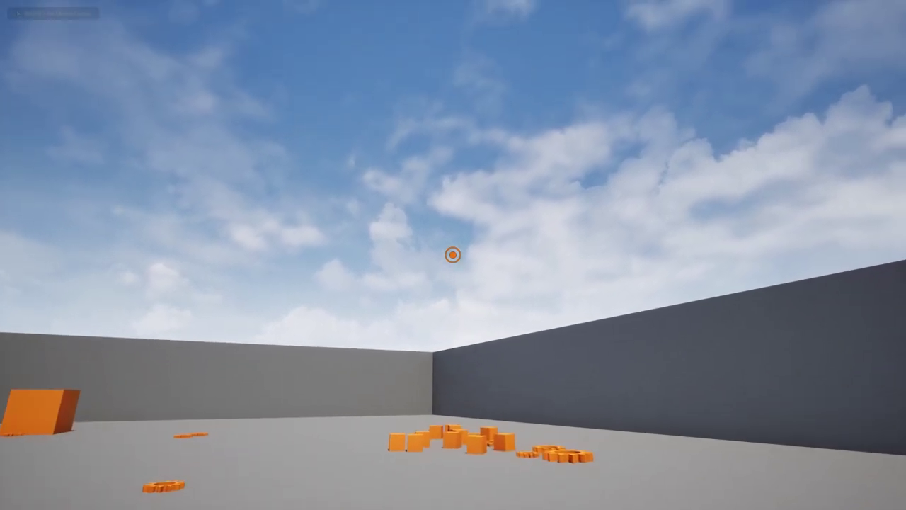
pyautogui.click(453, 255)
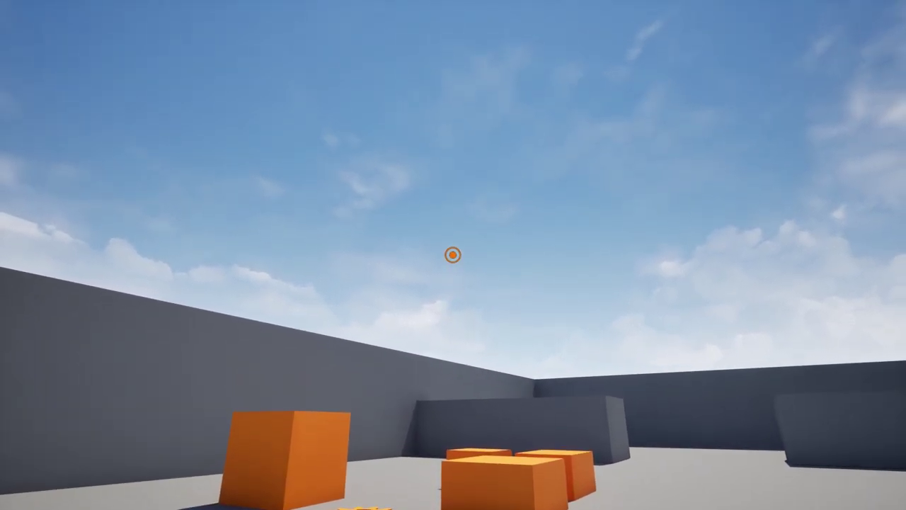
pyautogui.click(453, 254)
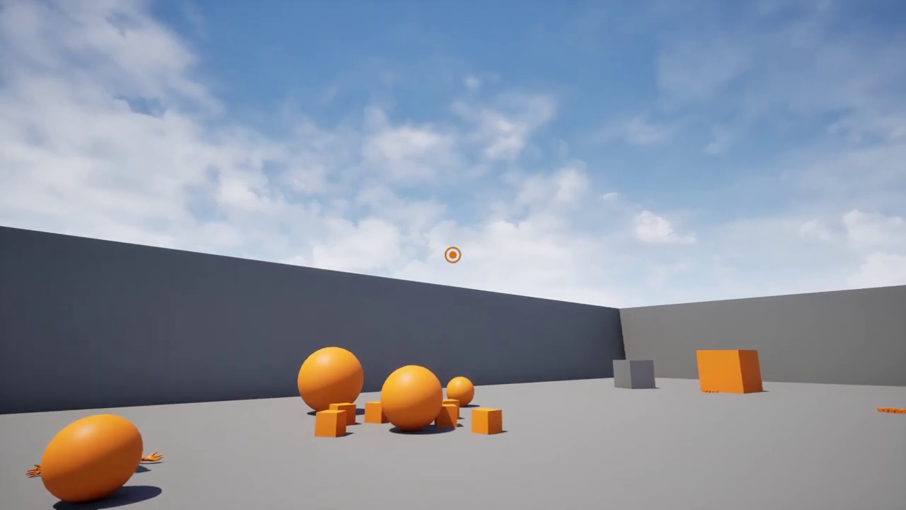
pyautogui.click(453, 255)
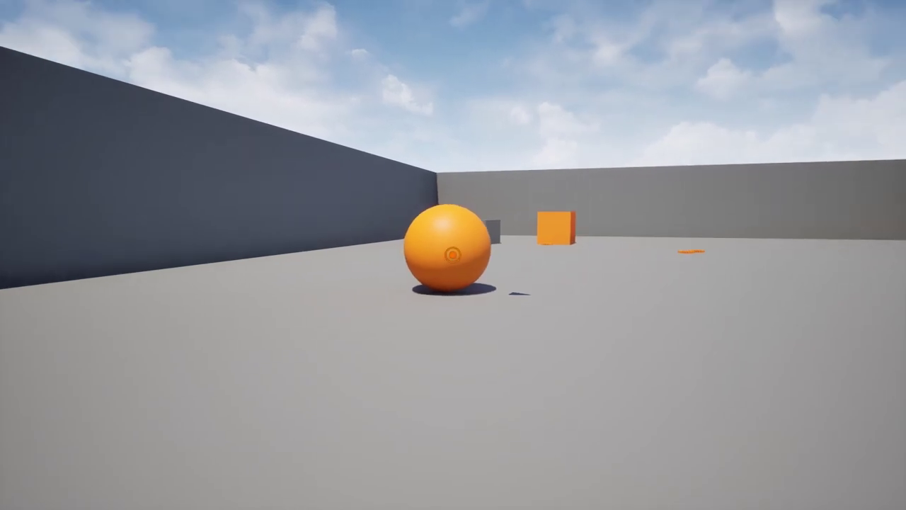
# Step: Try grabbing and moving the orange sphere through the arena in the running play test
pyautogui.press('e')
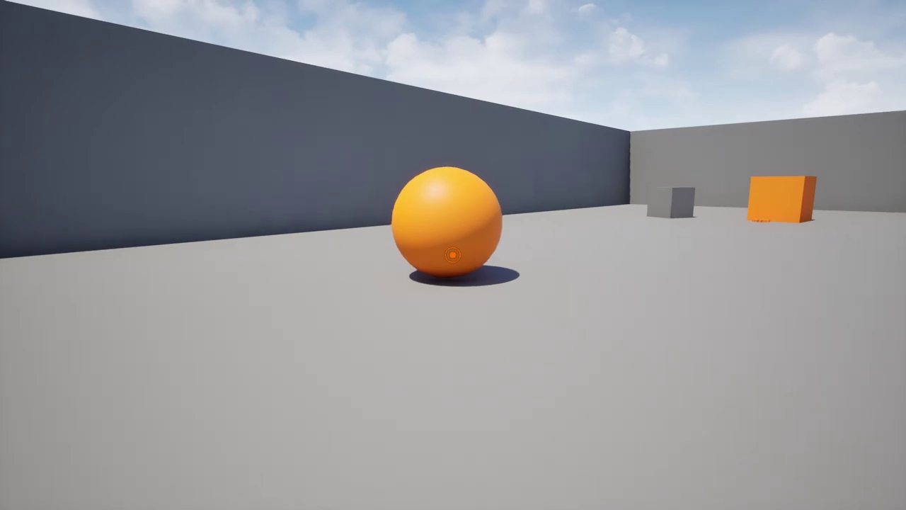
pyautogui.press('d')
pyautogui.press('w')
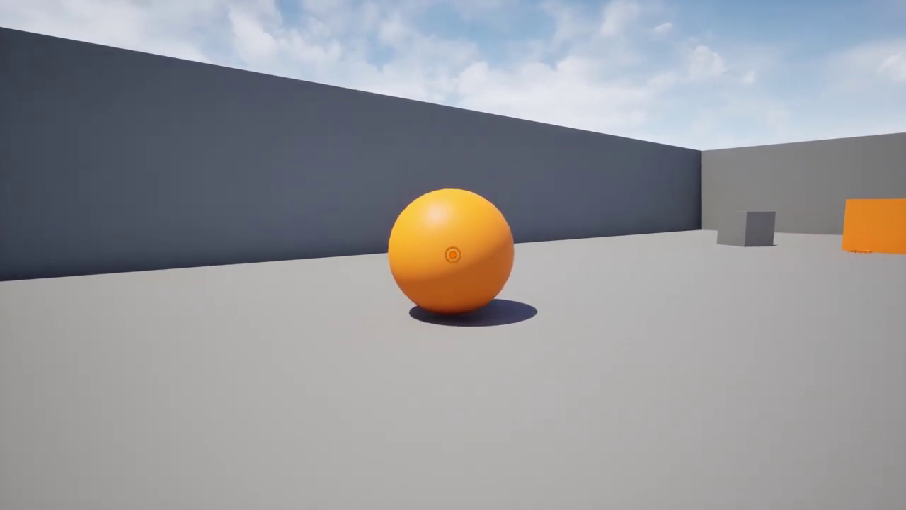
pyautogui.press('w')
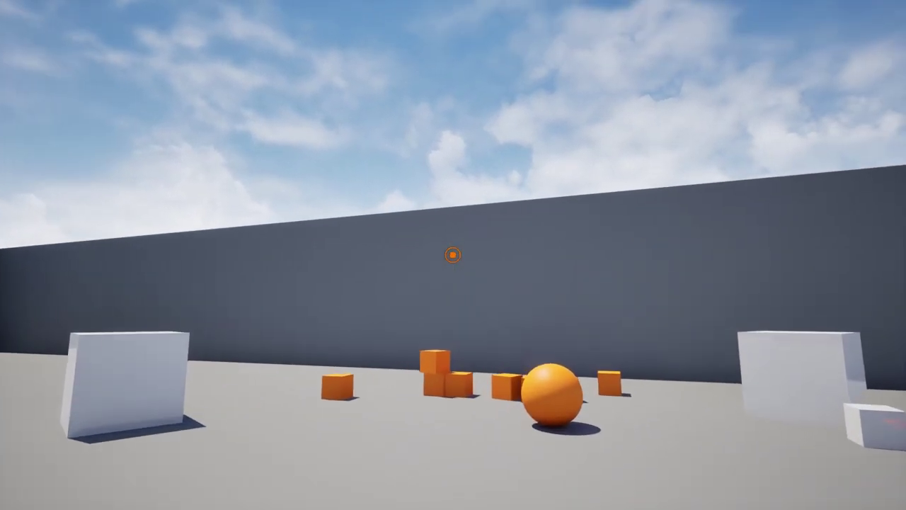
pyautogui.click(453, 254)
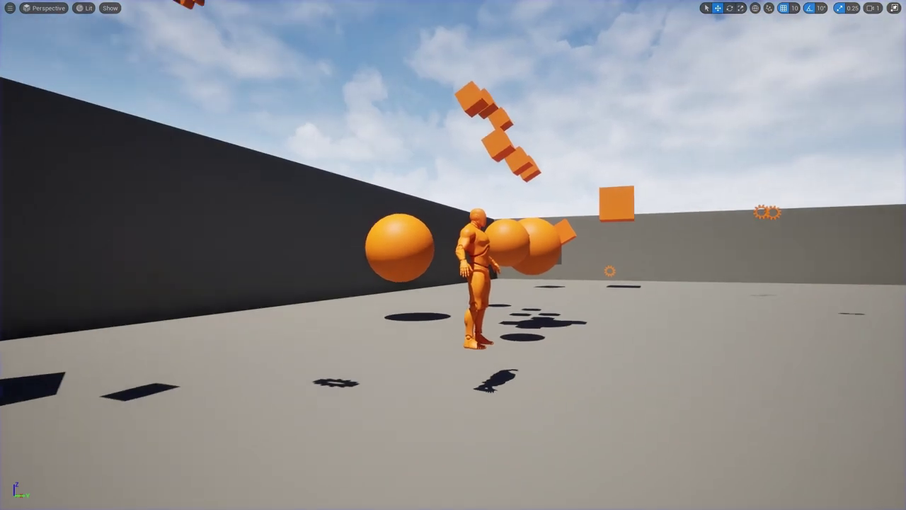
# Step: Run the level again, throw a black hole grenade near the mannequin and spheres, and stop the play session
pyautogui.moveTo(483, 264); pyautogui.dragTo(409, 282, button='right')
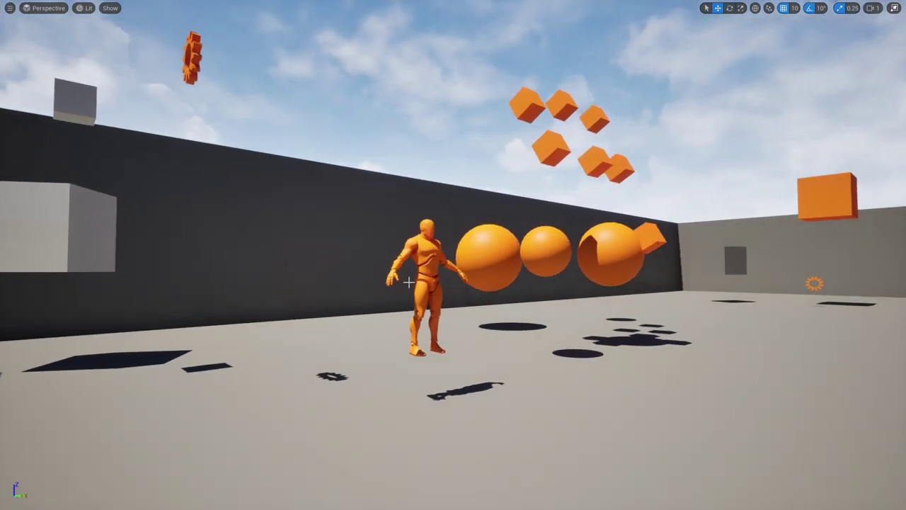
pyautogui.moveTo(453, 304); pyautogui.dragTo(524, 343, button='right')
pyautogui.hotkey('alt', 'p')
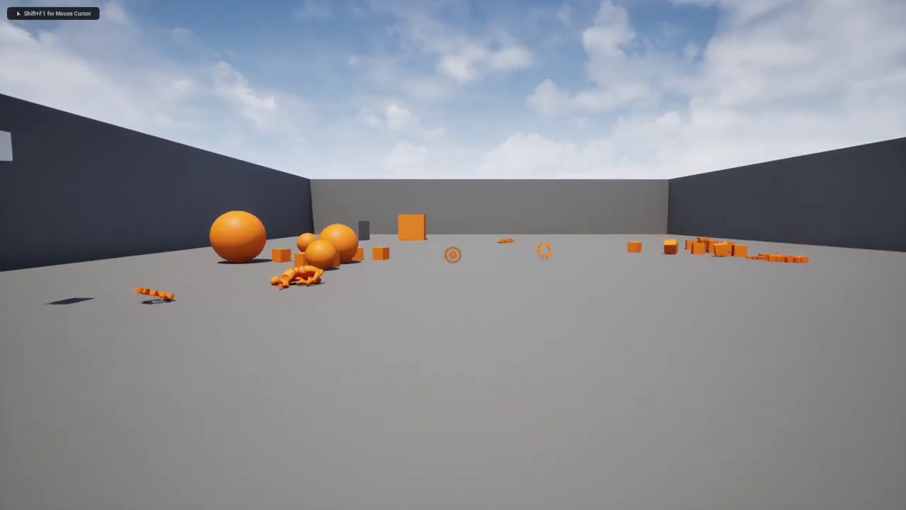
pyautogui.press('w')
pyautogui.click(453, 255)
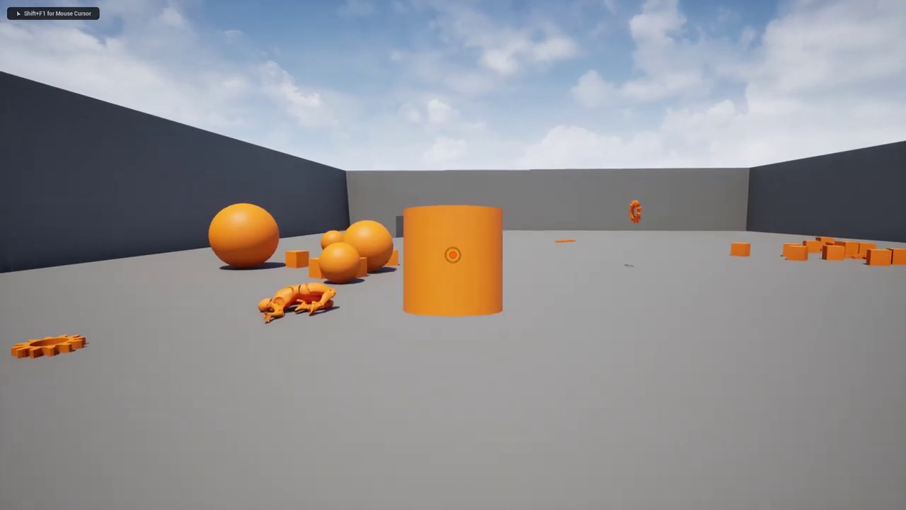
pyautogui.click(453, 255)
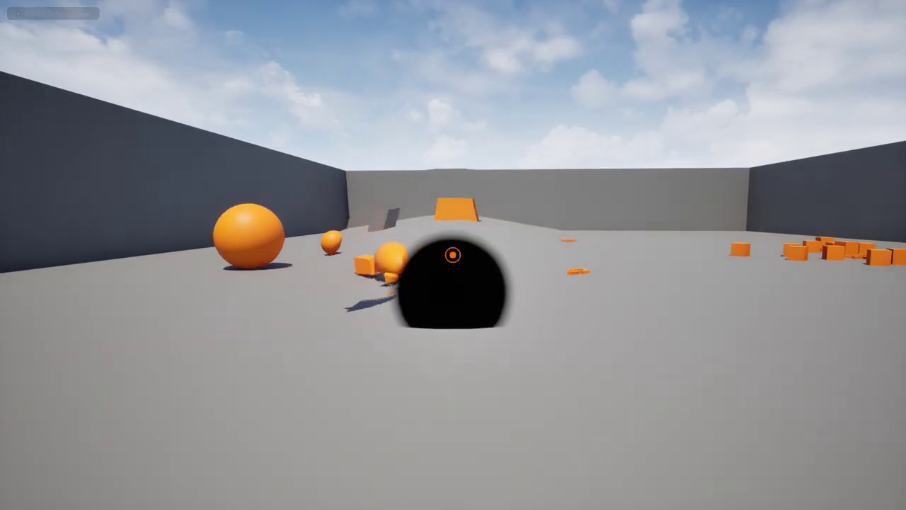
pyautogui.press('w')
pyautogui.press('s')
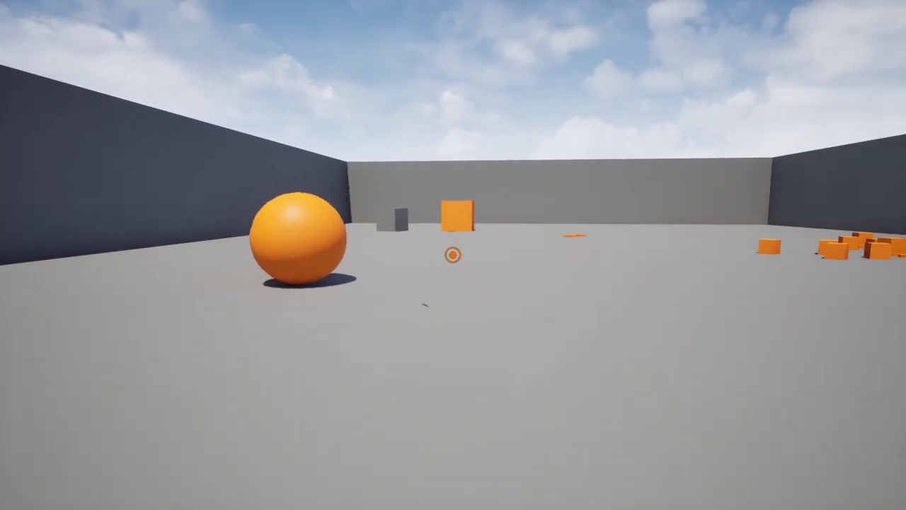
pyautogui.press('Escape')
# Step: Exit the full-screen viewport and select the PlayerCharacter actor in the level
pyautogui.moveTo(445, 315); pyautogui.dragTo(444, 285, button='right')
pyautogui.press('F11')
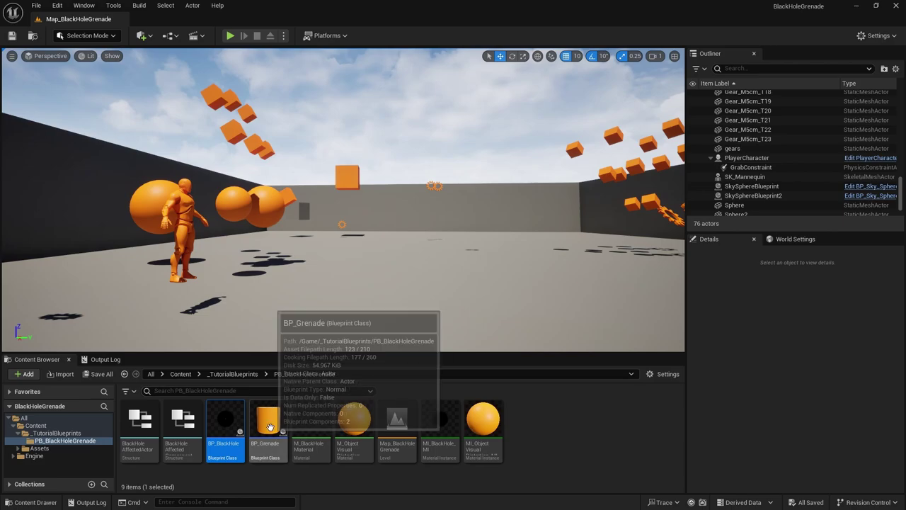
pyautogui.moveTo(263, 338); pyautogui.dragTo(142, 334, button='right')
pyautogui.press('s')
pyautogui.moveTo(404, 323); pyautogui.dragTo(357, 386, button='right')
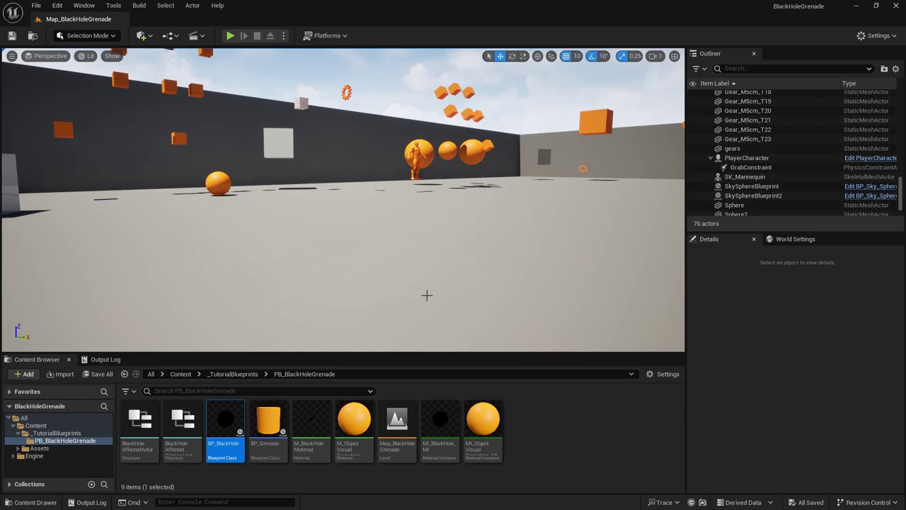
pyautogui.moveTo(447, 290)
pyautogui.mouseDown(button='right')
pyautogui.moveTo(393, 285)
pyautogui.moveTo(322, 249)
pyautogui.moveTo(286, 290)
pyautogui.moveTo(444, 287)
pyautogui.mouseUp(button='right')
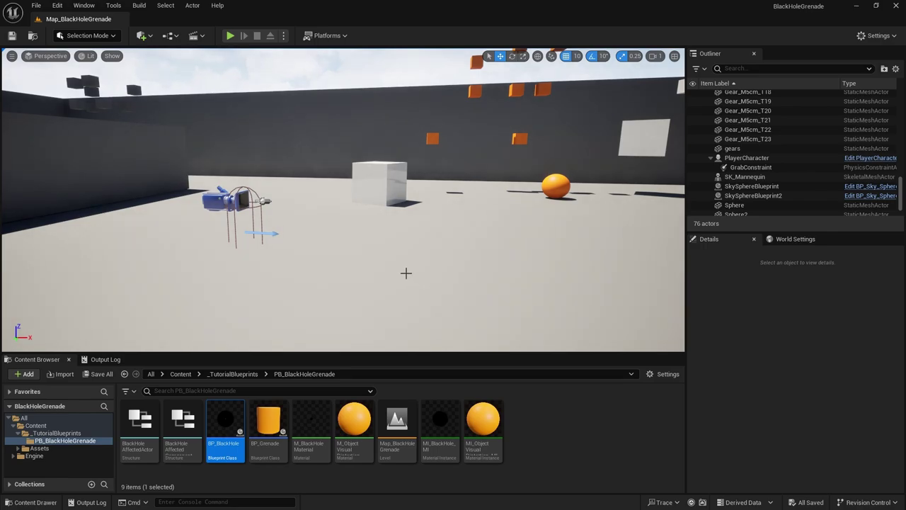
pyautogui.moveTo(389, 265); pyautogui.dragTo(288, 237, button='right')
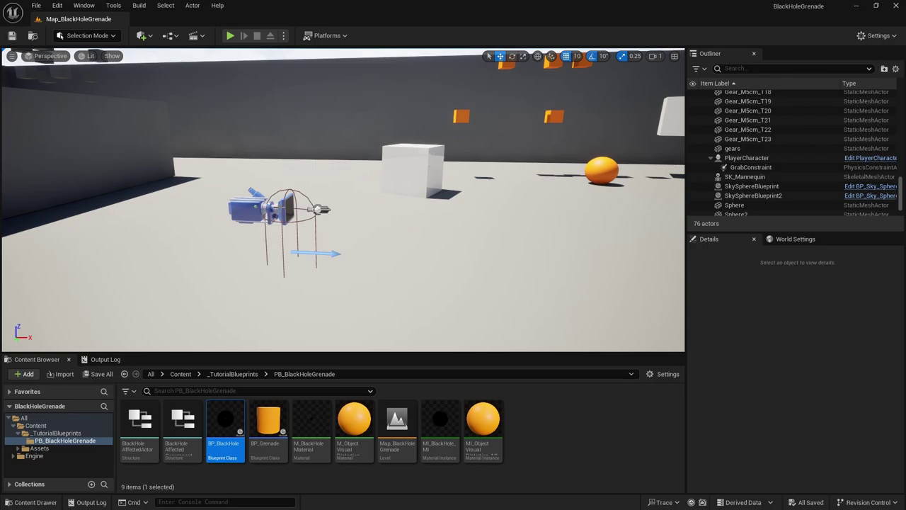
pyautogui.click(278, 210)
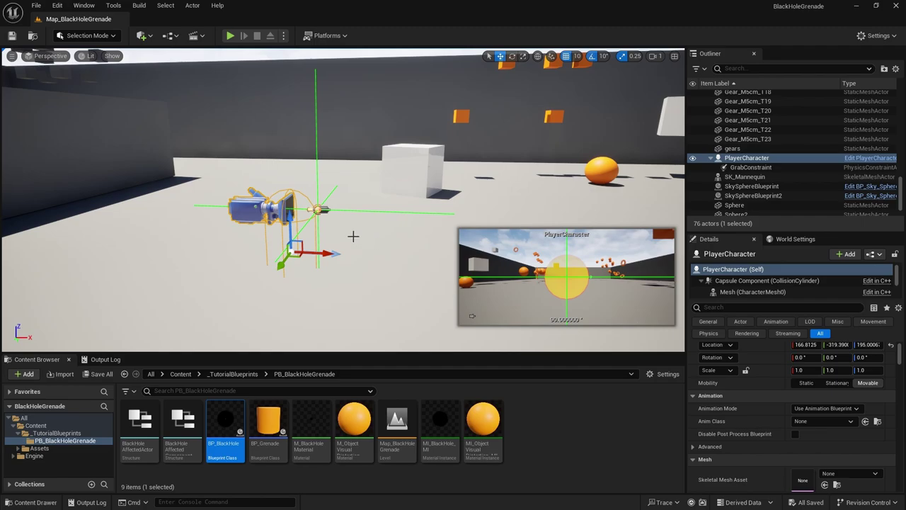
# Step: Open the PlayerCharacter blueprint, review the "Throw black hole grenade" nodes in its Event Graph, and close it
pyautogui.moveTo(344, 252); pyautogui.dragTo(315, 262, button='right')
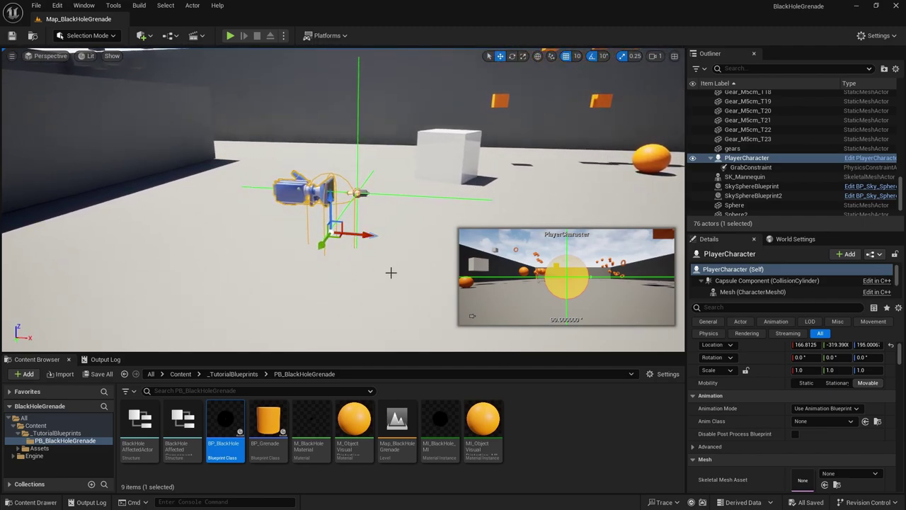
pyautogui.moveTo(390, 251); pyautogui.dragTo(418, 246, button='right')
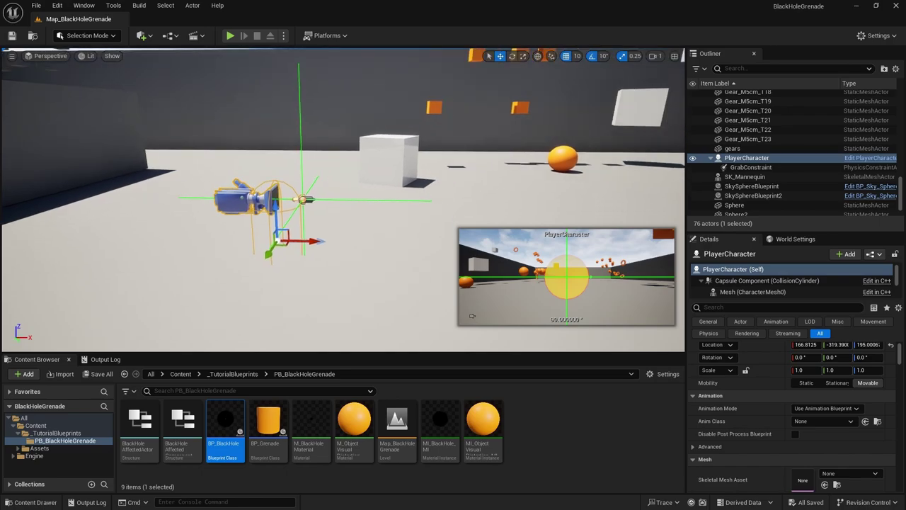
pyautogui.moveTo(246, 335); pyautogui.dragTo(323, 330, button='right')
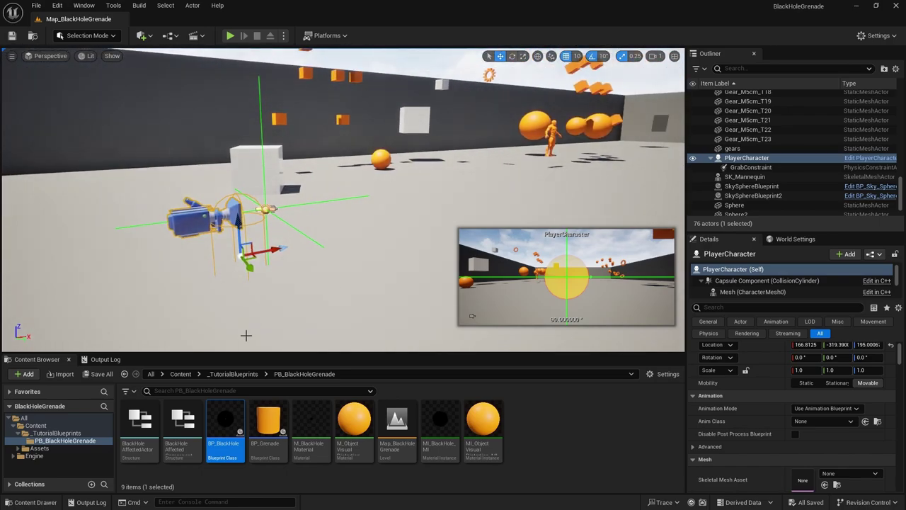
pyautogui.click(869, 158)
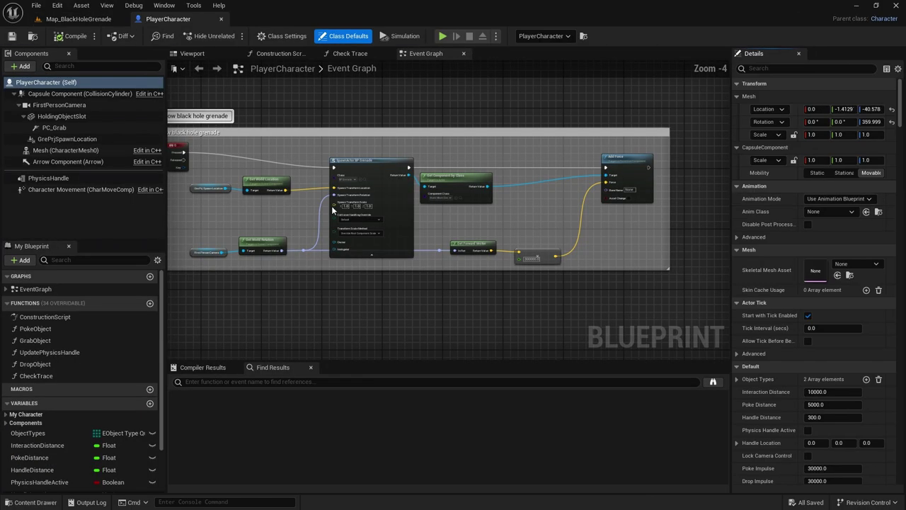
pyautogui.moveTo(315, 293); pyautogui.dragTo(358, 295, button='right')
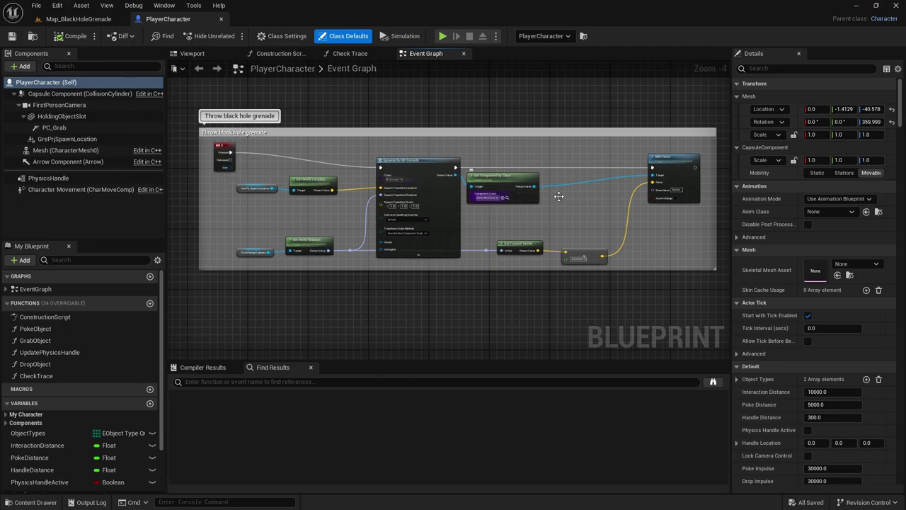
pyautogui.middleClick(168, 20)
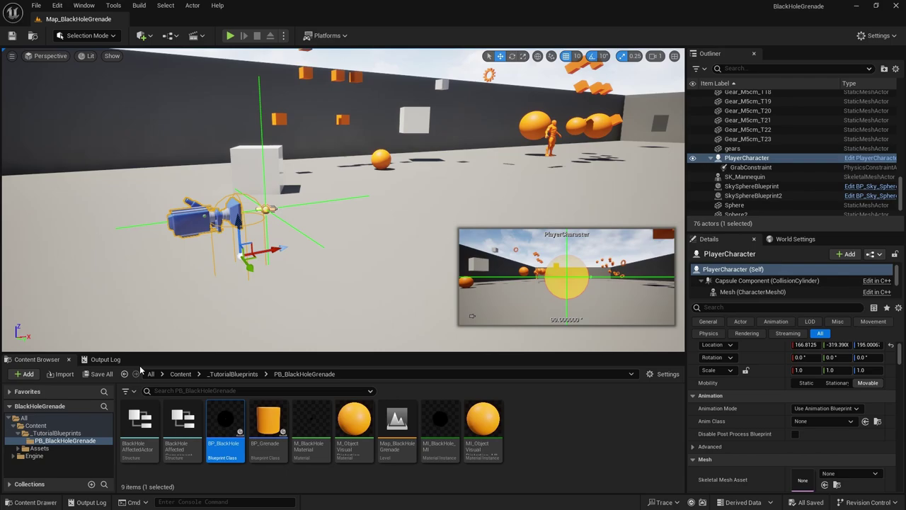
# Step: Open the BP_Grenade blueprint, examine its full Event Graph from Event BeginPlay onwards, and close it
pyautogui.doubleClick(271, 422)
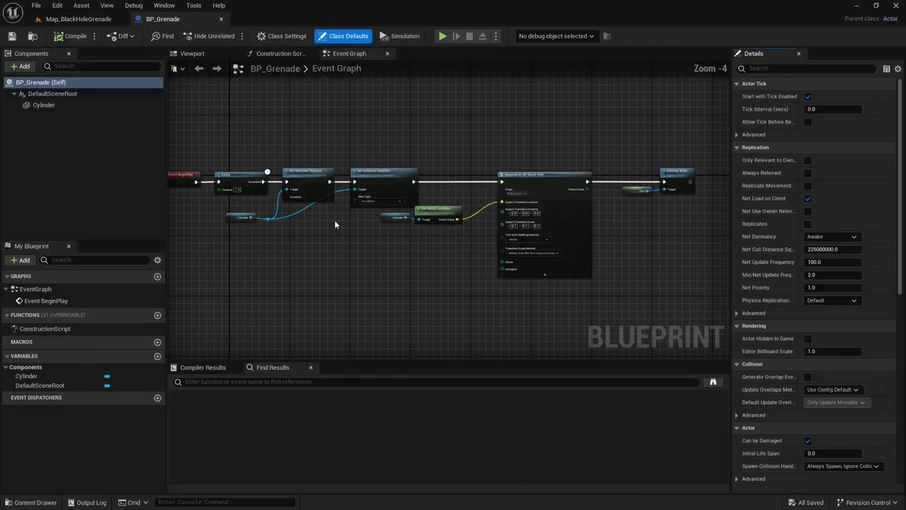
pyautogui.scroll(-1, 378, 239)
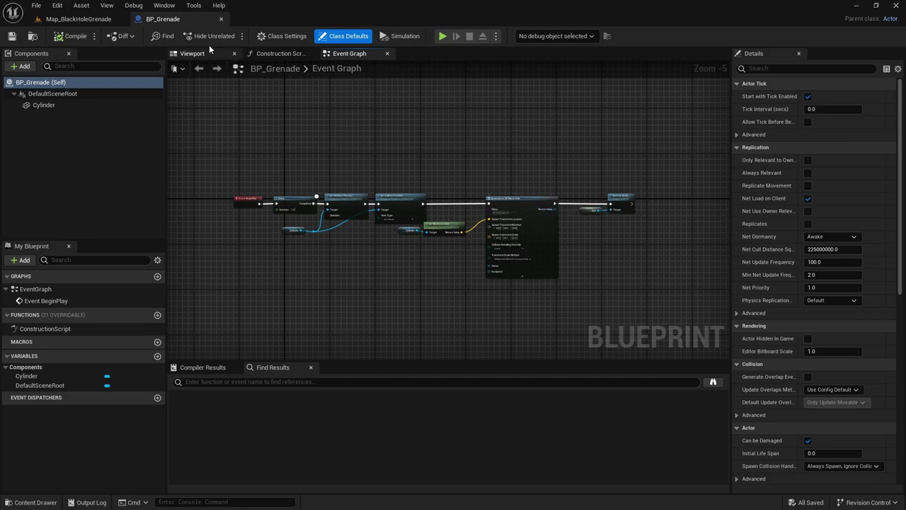
pyautogui.click(220, 19)
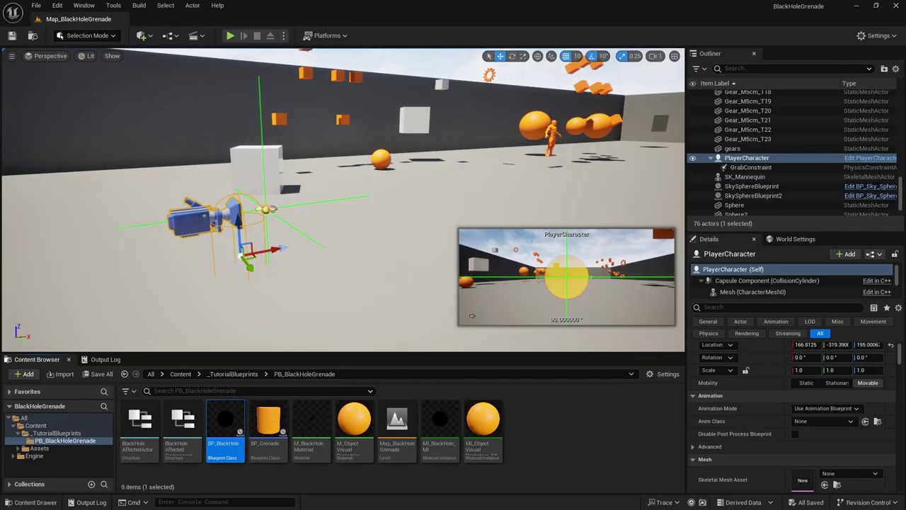
# Step: Place a BP_BlackHole in the open area of the arena at location 1590, -110, 300 and save the map
pyautogui.moveTo(346, 321); pyautogui.dragTo(438, 322, button='right')
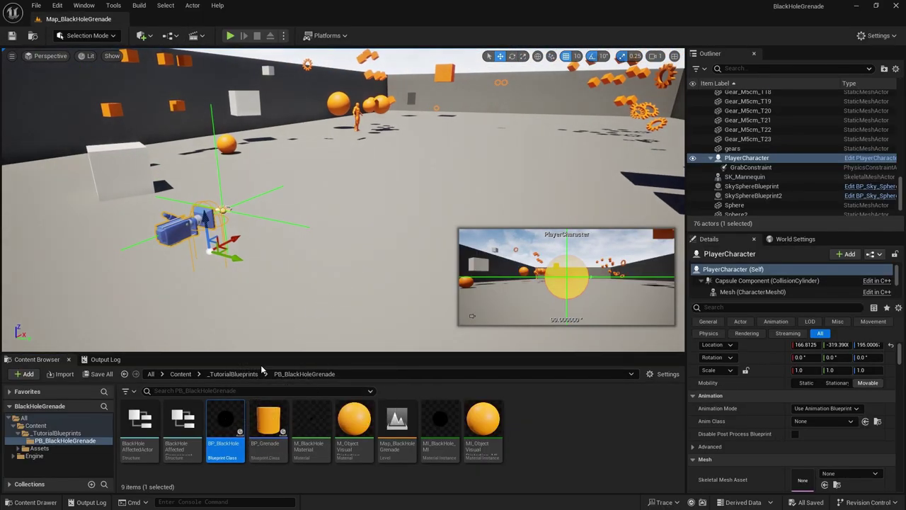
pyautogui.moveTo(222, 419); pyautogui.dragTo(485, 151)
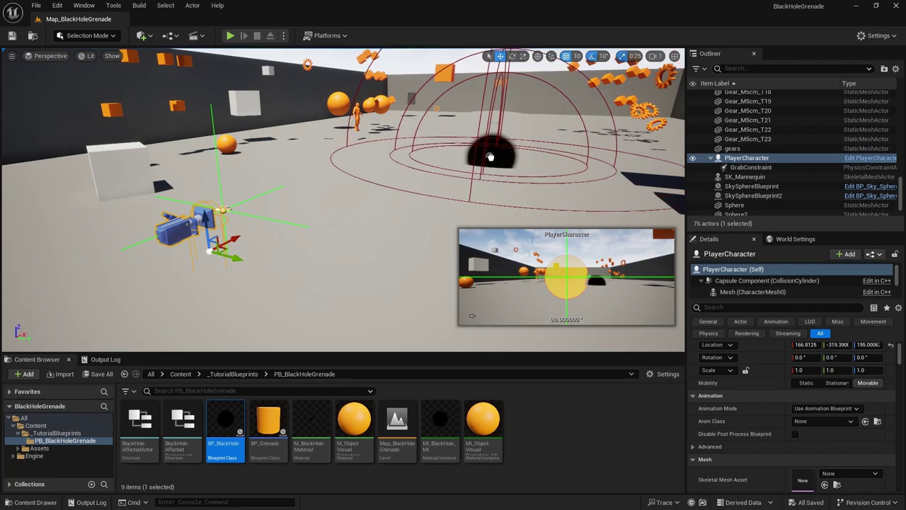
pyautogui.press('f')
pyautogui.moveTo(385, 222)
pyautogui.mouseDown(button='right')
pyautogui.moveTo(307, 243)
pyautogui.moveTo(286, 199)
pyautogui.moveTo(354, 223)
pyautogui.moveTo(385, 223)
pyautogui.mouseUp(button='right')
pyautogui.moveTo(333, 219)
pyautogui.mouseDown()
pyautogui.moveTo(332, 195)
pyautogui.moveTo(366, 212)
pyautogui.moveTo(330, 211)
pyautogui.mouseUp()
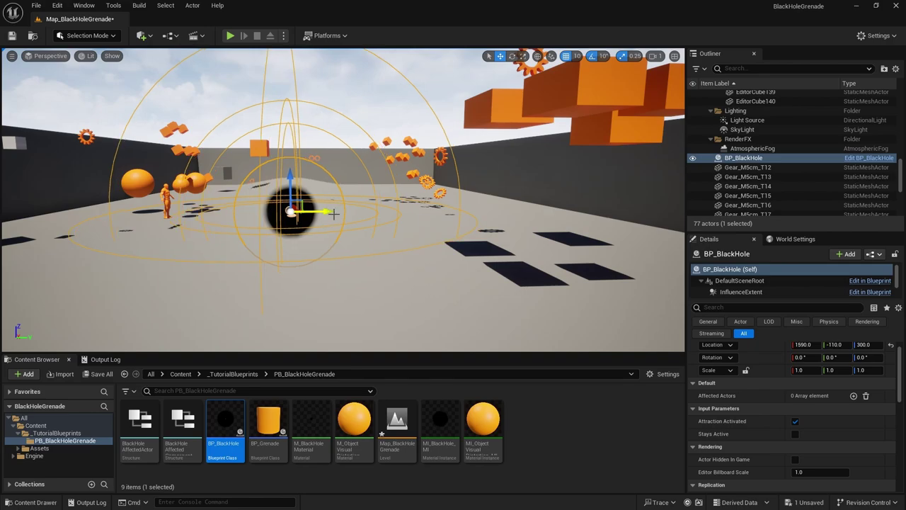
pyautogui.moveTo(331, 212); pyautogui.dragTo(287, 195, button='right')
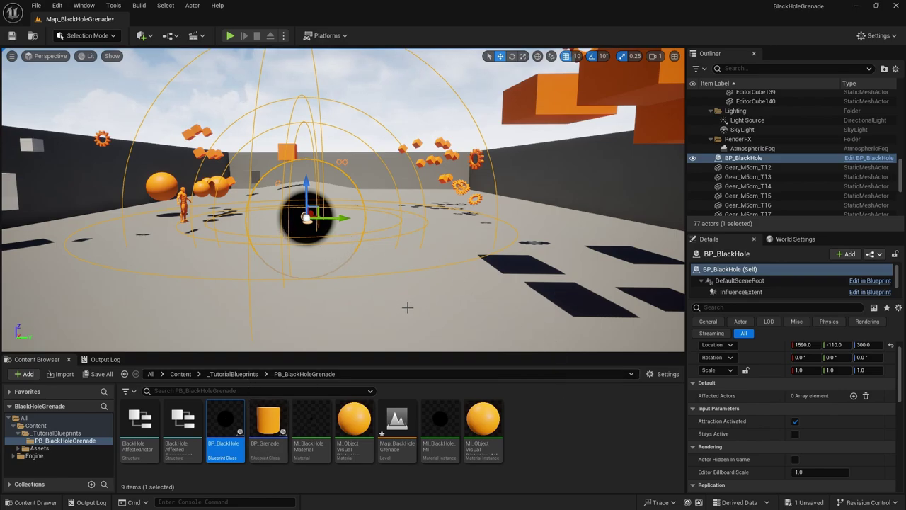
pyautogui.hotkey('ctrl', 's')
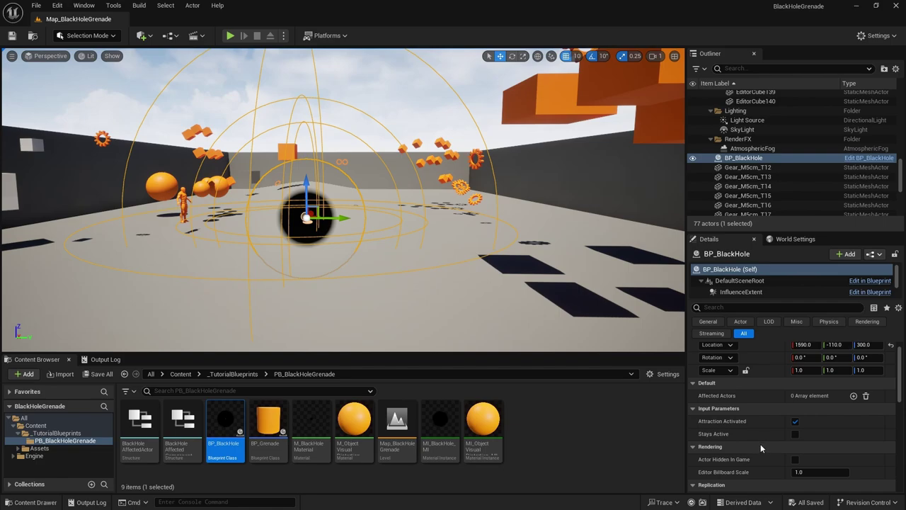
# Step: Enable Stays Active on the BP_BlackHole actor, save the map, and briefly play-test the level
pyautogui.click(794, 434)
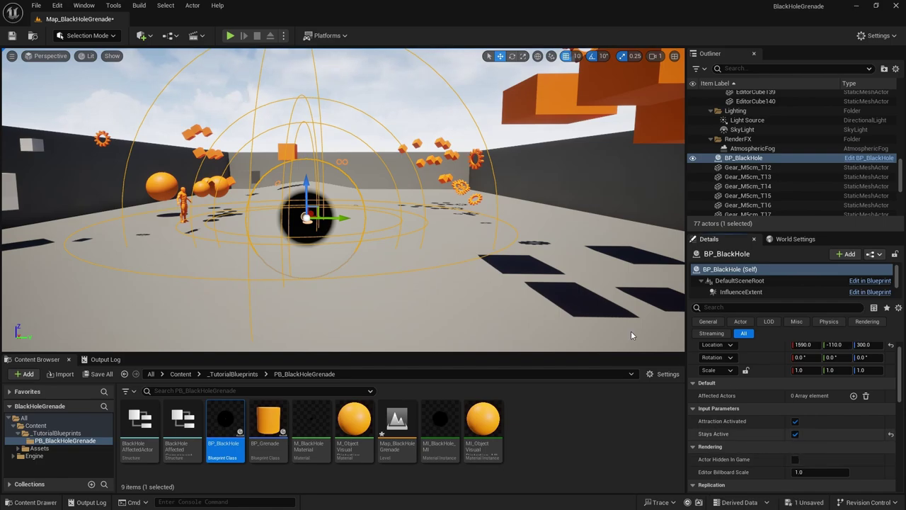
pyautogui.hotkey('ctrl', 's')
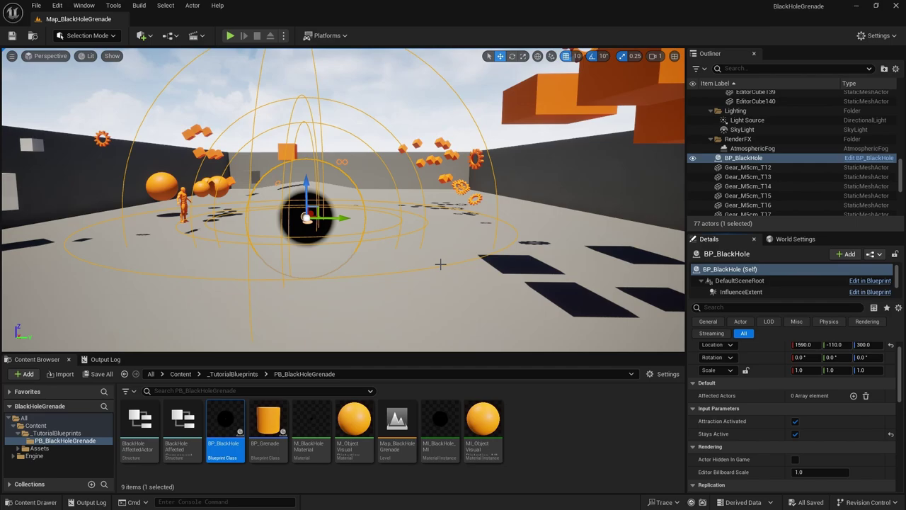
pyautogui.hotkey('alt', 'p')
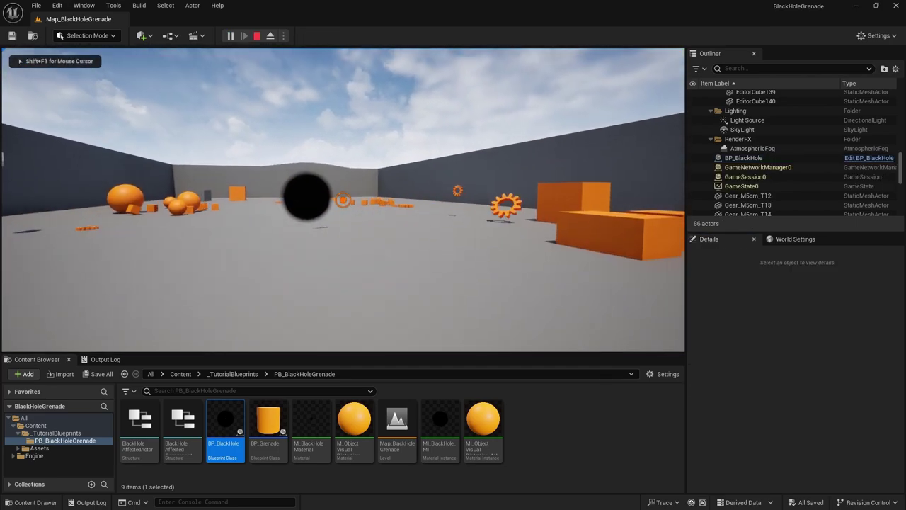
pyautogui.press('Escape')
# Step: Move the SK_Mannequin along Y, away from the black hole, to location 1890, -1320, 230
pyautogui.moveTo(420, 241)
pyautogui.mouseDown(button='right')
pyautogui.moveTo(403, 247)
pyautogui.moveTo(311, 219)
pyautogui.moveTo(420, 242)
pyautogui.mouseUp(button='right')
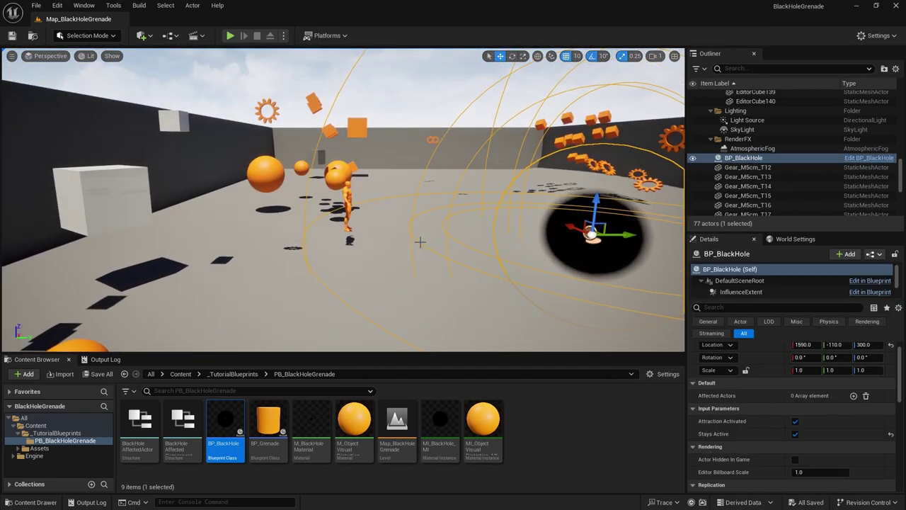
pyautogui.click(347, 209)
pyautogui.moveTo(377, 230); pyautogui.dragTo(237, 225)
pyautogui.moveTo(445, 249); pyautogui.dragTo(623, 249, button='right')
# Step: Play the level, grab gears and other physics objects and feed them into the black hole, and stop the session
pyautogui.hotkey('alt', 'p')
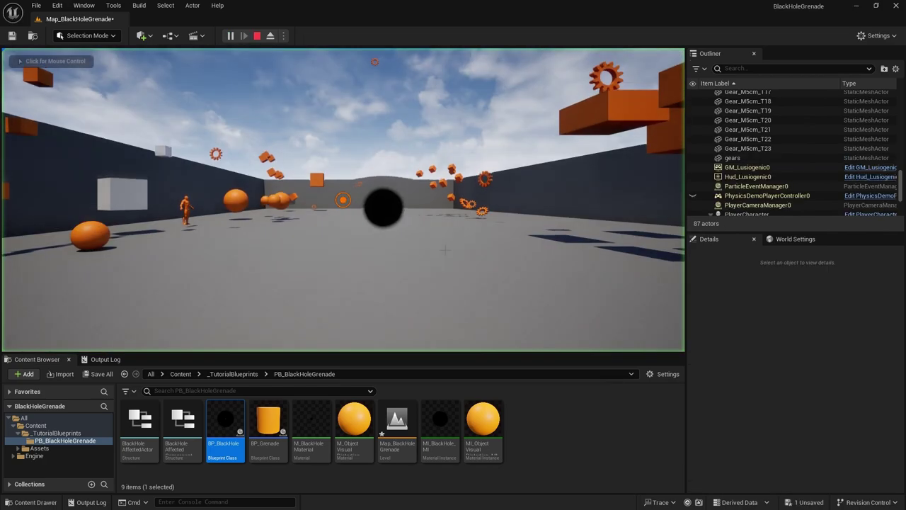
pyautogui.press('w')
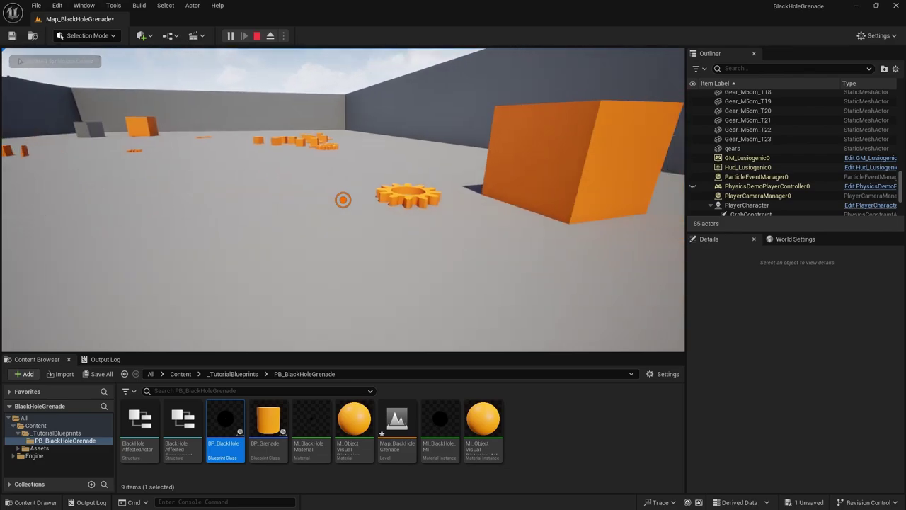
pyautogui.press('w')
pyautogui.click(342, 199)
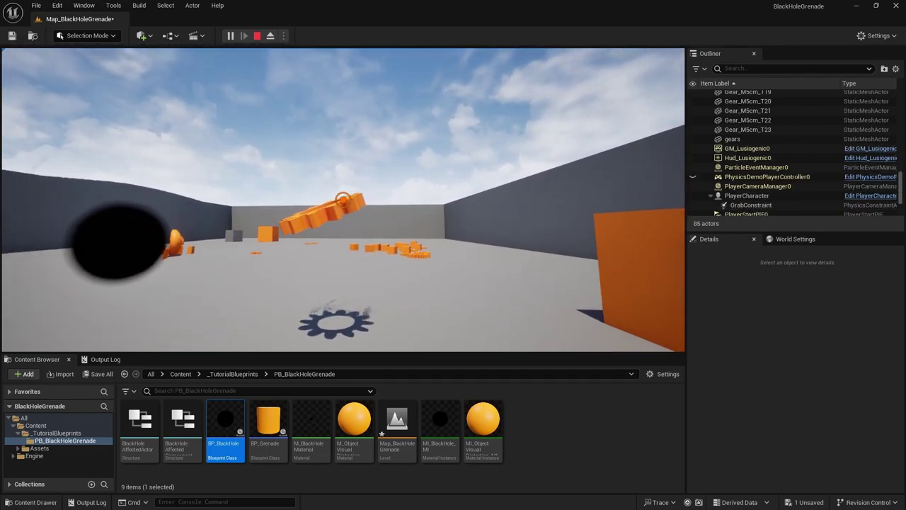
pyautogui.click(343, 200)
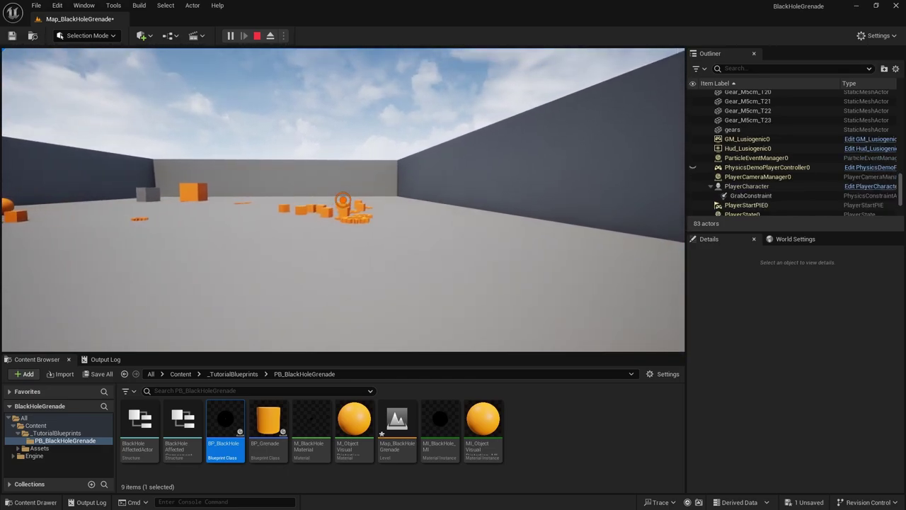
pyautogui.click(343, 200)
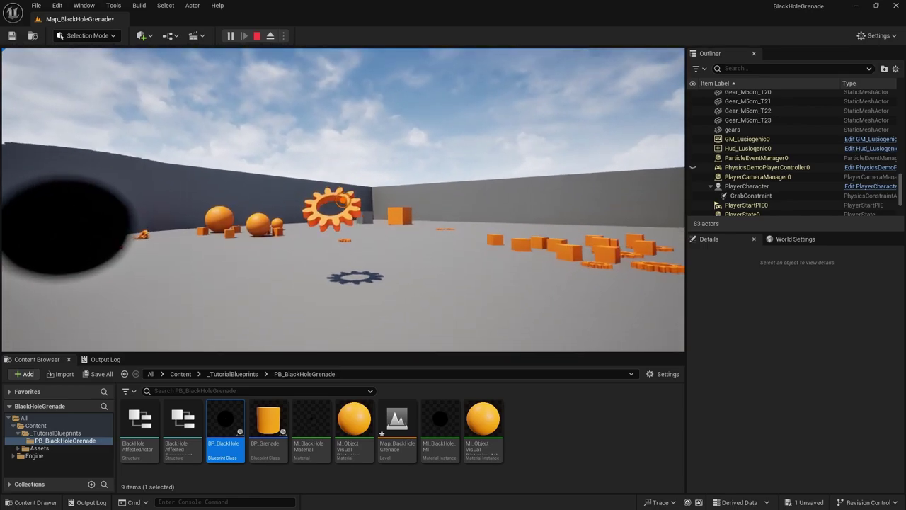
pyautogui.press('a')
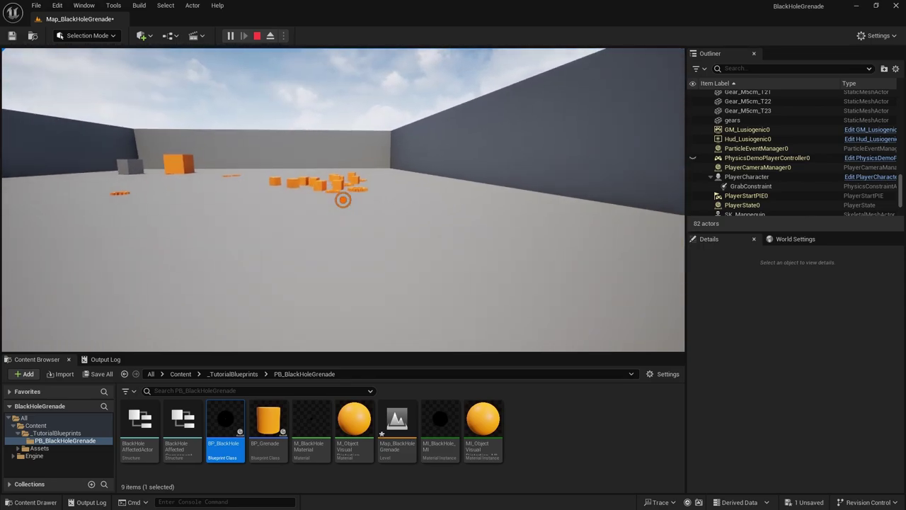
pyautogui.press('w')
pyautogui.click(343, 199)
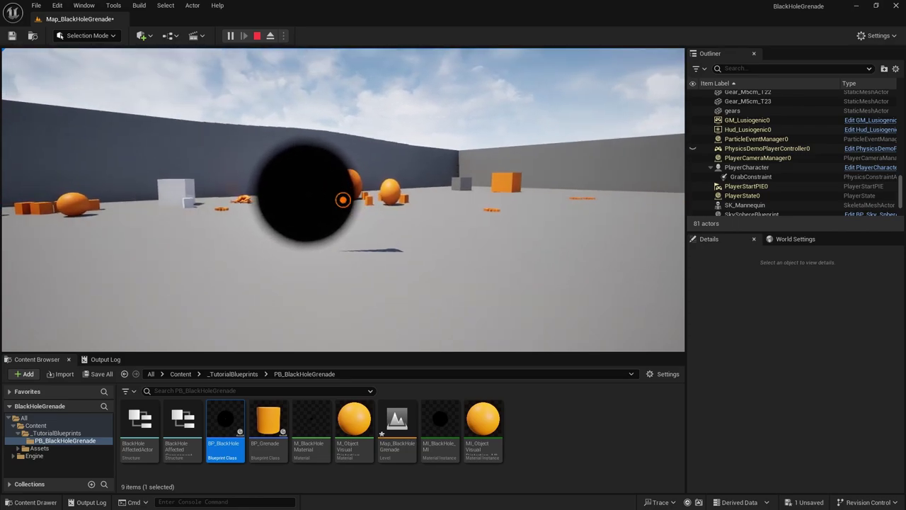
pyautogui.press('Escape')
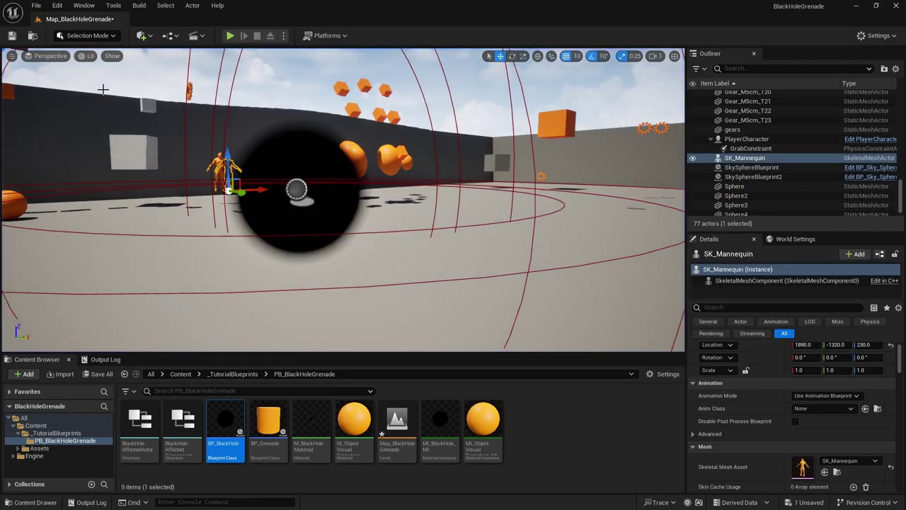
# Step: Examine the influence spheres around the BP_BlackHole actor and the physics objects near them in the level
pyautogui.press('s')
pyautogui.press('a')
pyautogui.moveTo(358, 195); pyautogui.dragTo(393, 192, button='right')
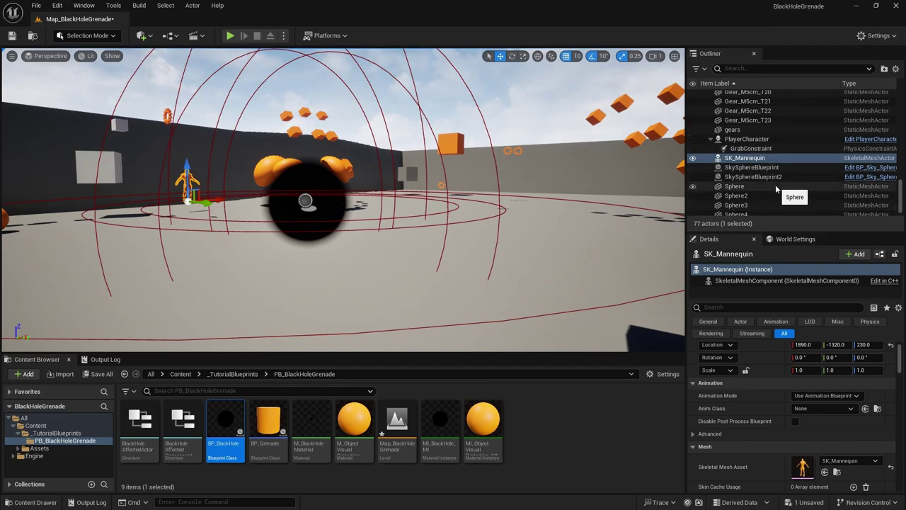
pyautogui.moveTo(380, 174); pyautogui.dragTo(385, 213, button='right')
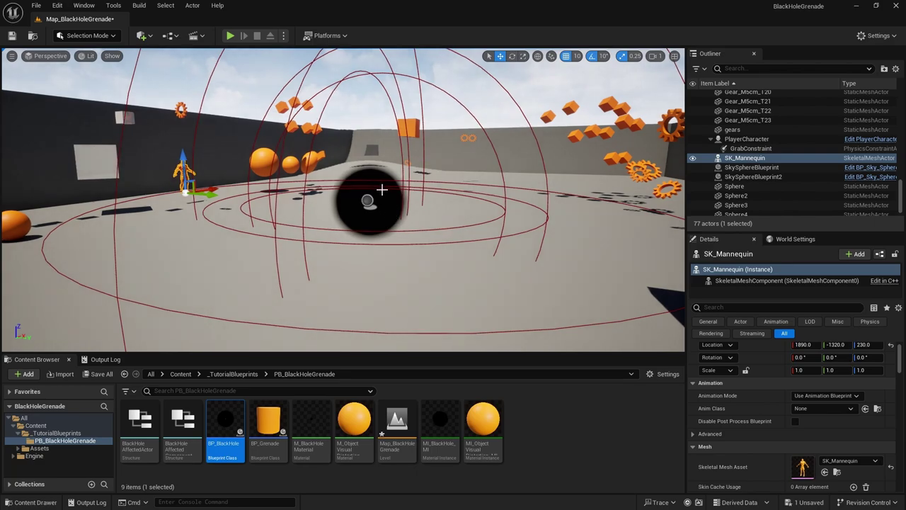
pyautogui.moveTo(343, 186)
pyautogui.mouseDown(button='right')
pyautogui.moveTo(333, 185)
pyautogui.moveTo(343, 186)
pyautogui.mouseUp(button='right')
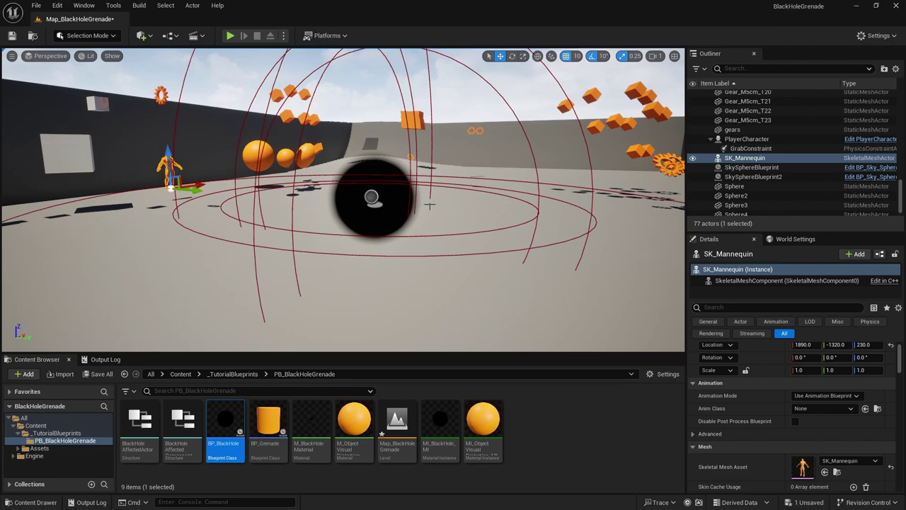
pyautogui.moveTo(455, 204); pyautogui.dragTo(366, 252, button='right')
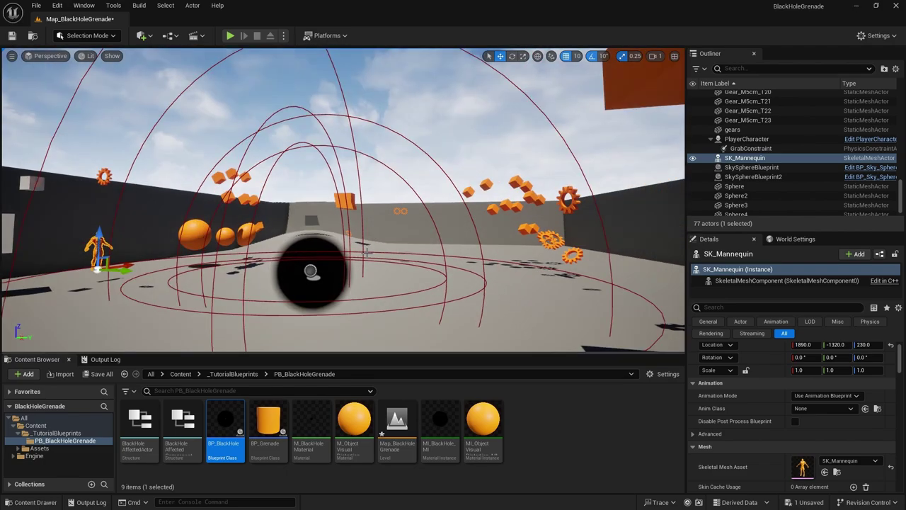
# Step: Select the PlayerCharacter actor in the level and open its blueprint for editing
pyautogui.moveTo(362, 219); pyautogui.dragTo(234, 290, button='right')
pyautogui.moveTo(343, 199); pyautogui.dragTo(323, 198, button='right')
pyautogui.press('f')
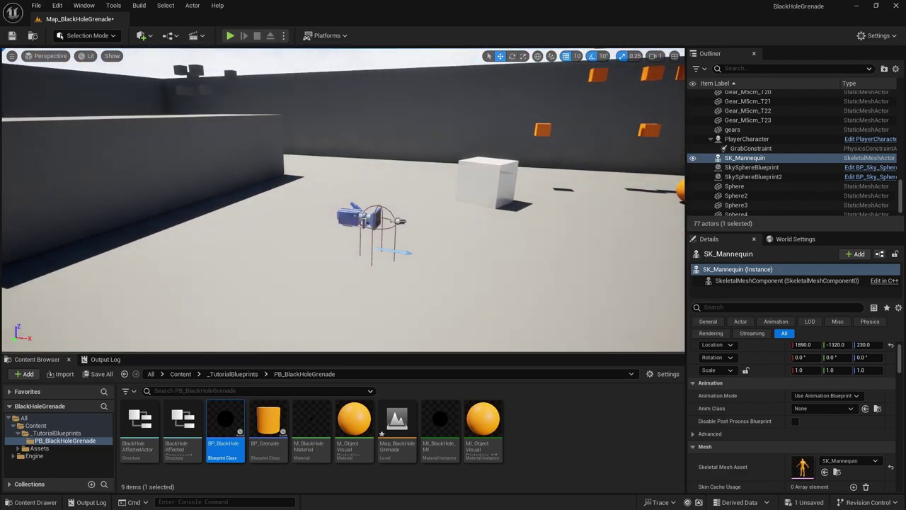
pyautogui.click(366, 219)
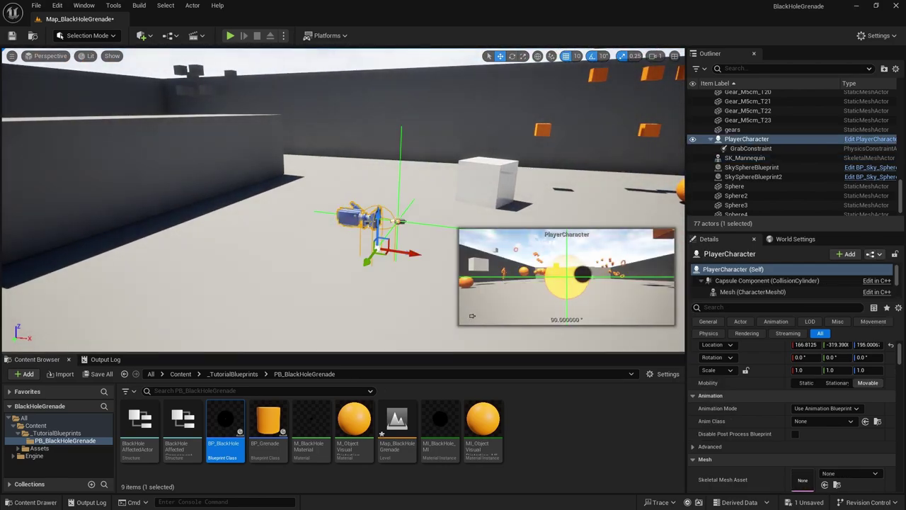
pyautogui.click(878, 139)
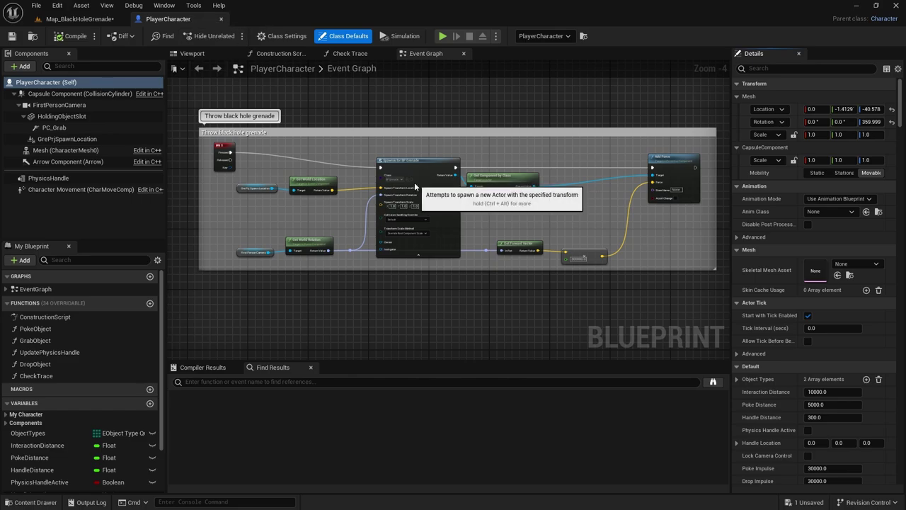
# Step: Examine the "Throw black hole grenade" nodes from the G key event to the SpawnActor BP Grenade node
pyautogui.scroll(4, 338, 189)
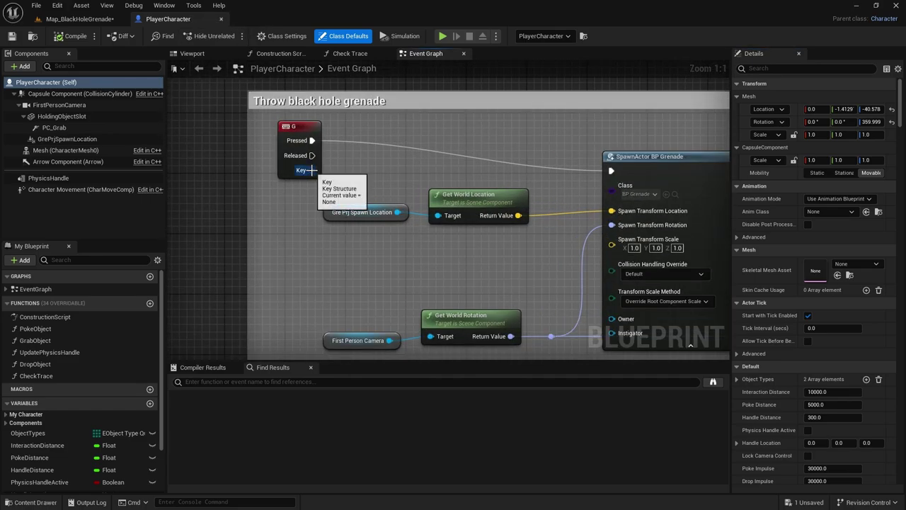
pyautogui.moveTo(338, 180); pyautogui.dragTo(296, 178, button='right')
pyautogui.moveTo(592, 148); pyautogui.dragTo(578, 141, button='right')
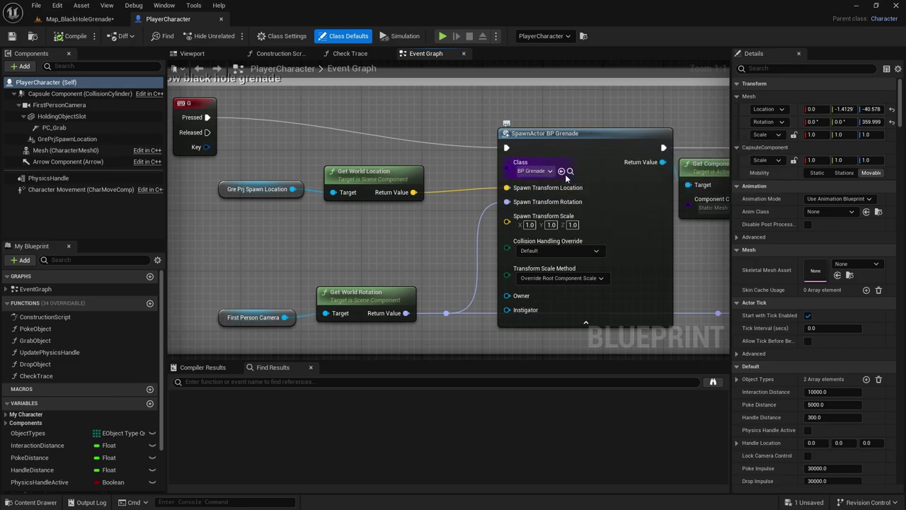
pyautogui.moveTo(582, 159); pyautogui.dragTo(595, 158, button='right')
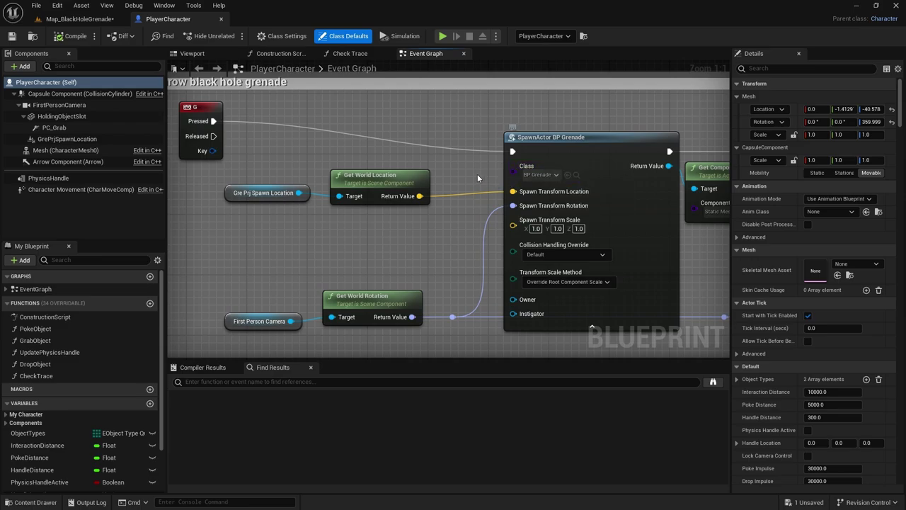
pyautogui.moveTo(477, 173); pyautogui.dragTo(480, 162, button='right')
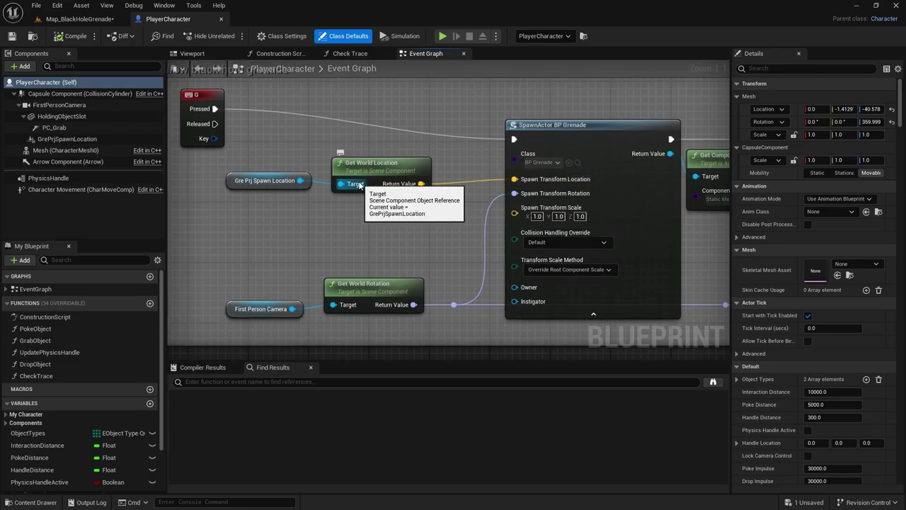
# Step: Inspect the HoldingObjectSlot and GrePrjSpawnLocation components in the 3D preview of the PlayerCharacter blueprint
pyautogui.click(191, 53)
pyautogui.scroll(4, 276, 127)
pyautogui.press('s')
pyautogui.moveTo(456, 197)
pyautogui.mouseDown(button='right')
pyautogui.moveTo(442, 170)
pyautogui.moveTo(457, 197)
pyautogui.mouseUp(button='right')
pyautogui.press('w')
pyautogui.click(475, 204)
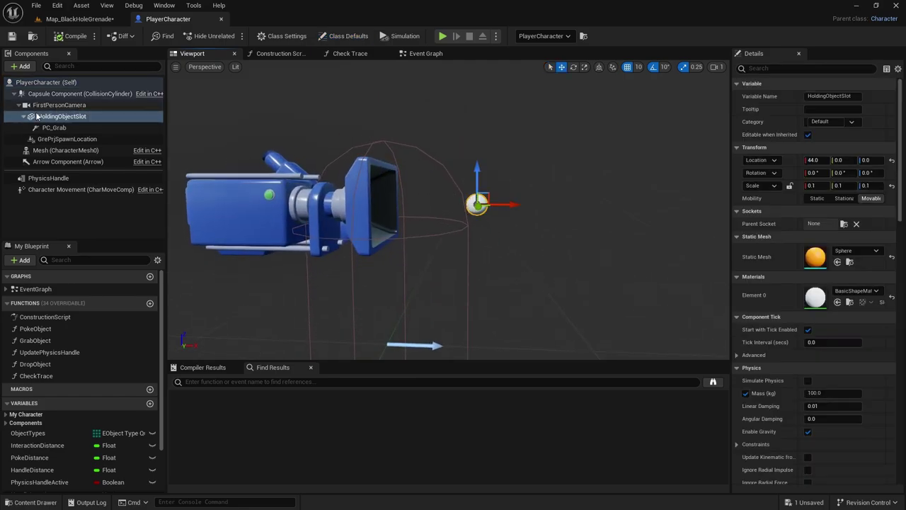
pyautogui.click(50, 139)
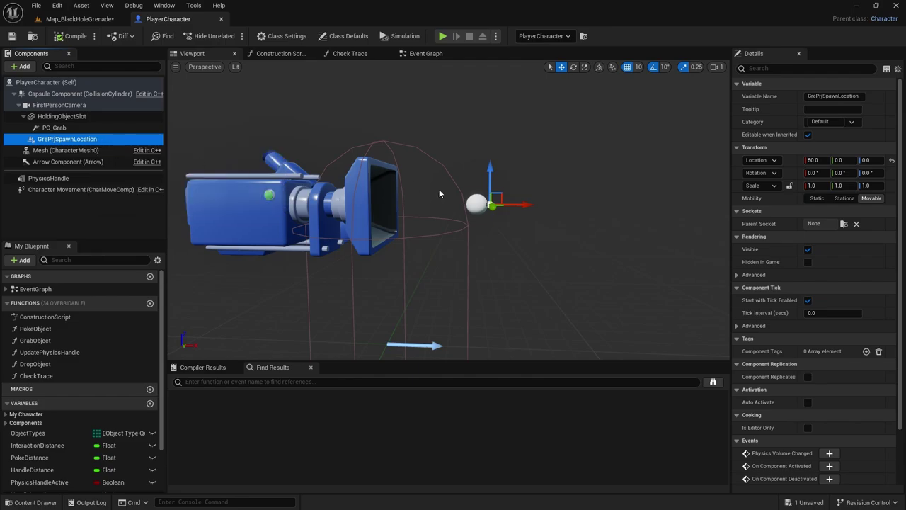
pyautogui.moveTo(479, 233); pyautogui.dragTo(468, 228, button='right')
# Step: Close the Construction Script and Check Trace graphs and return to the Event Graph
pyautogui.click(276, 54)
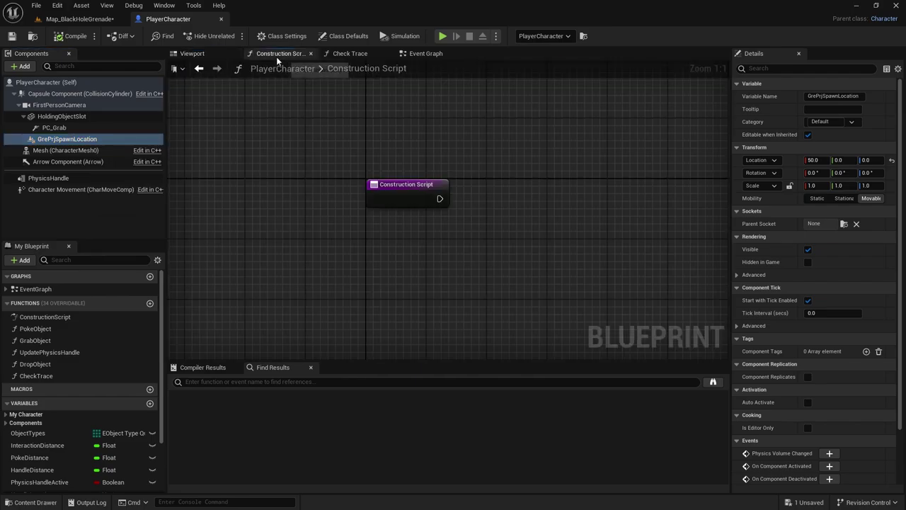
pyautogui.click(310, 53)
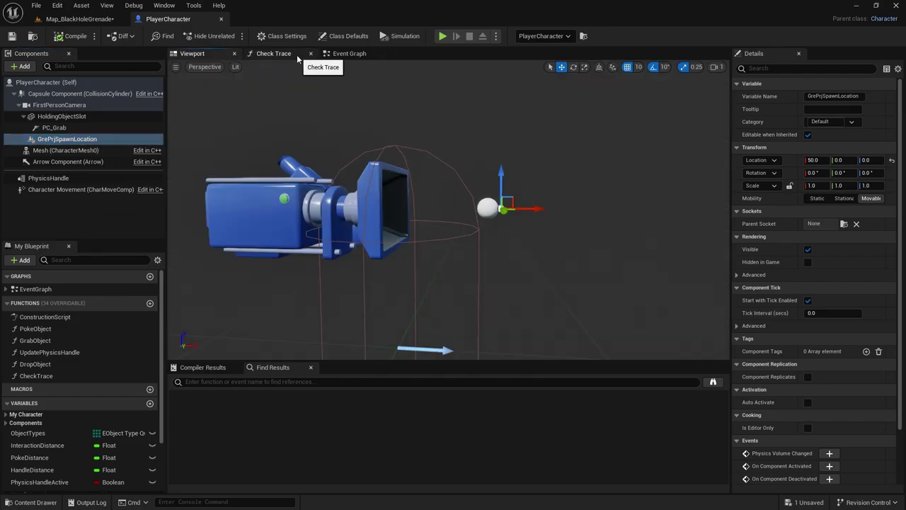
pyautogui.click(310, 53)
pyautogui.click(297, 54)
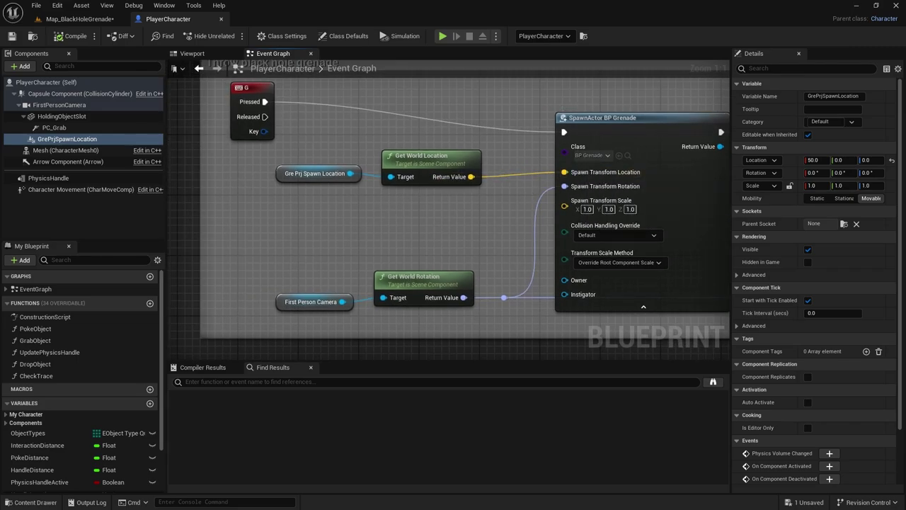
# Step: Inspect the FirstPersonCamera component in the blueprint's 3D preview and return to the grenade spawn nodes in the Event Graph
pyautogui.moveTo(436, 226); pyautogui.dragTo(399, 213, button='right')
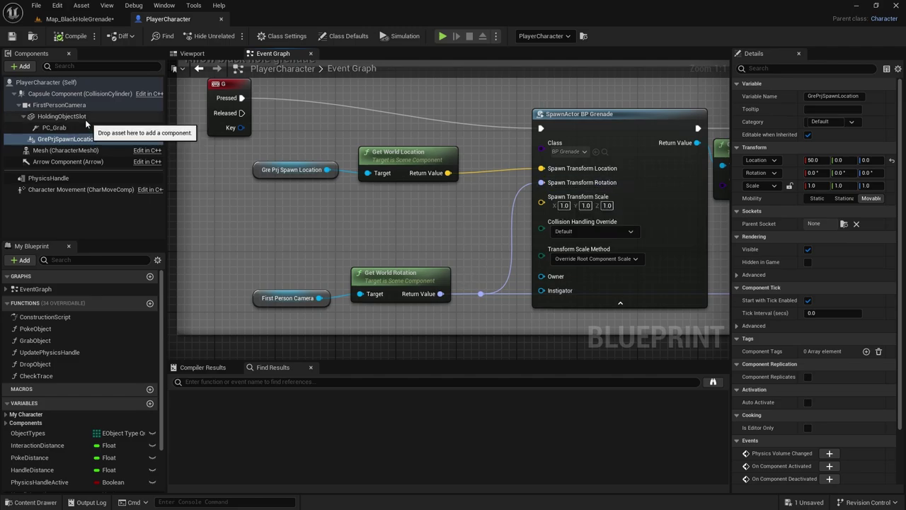
pyautogui.click(59, 104)
pyautogui.click(193, 55)
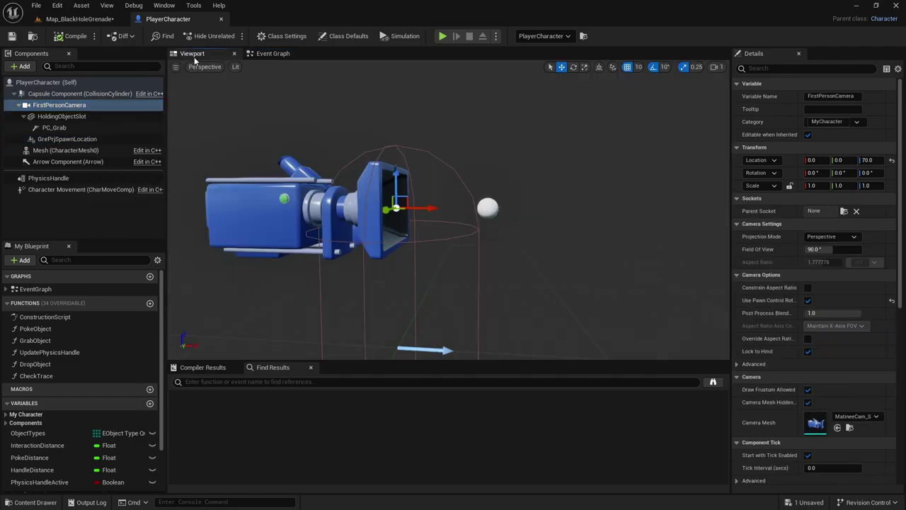
pyautogui.click(266, 54)
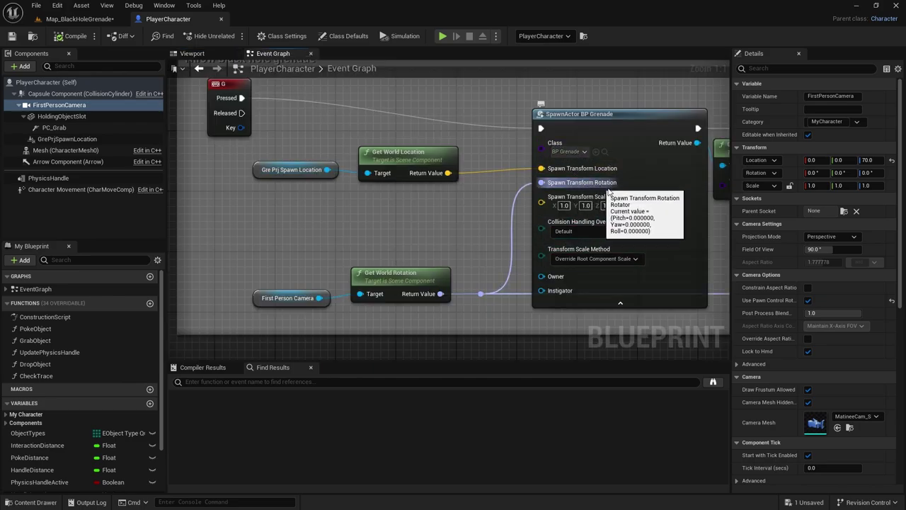
# Step: Examine how Get Component by Class, Get Forward Vector and the multiply node feed the Add Force node
pyautogui.moveTo(628, 192); pyautogui.dragTo(319, 184, button='right')
pyautogui.scroll(-2, 442, 201)
pyautogui.moveTo(377, 174); pyautogui.dragTo(321, 178, button='right')
pyautogui.scroll(2, 322, 177)
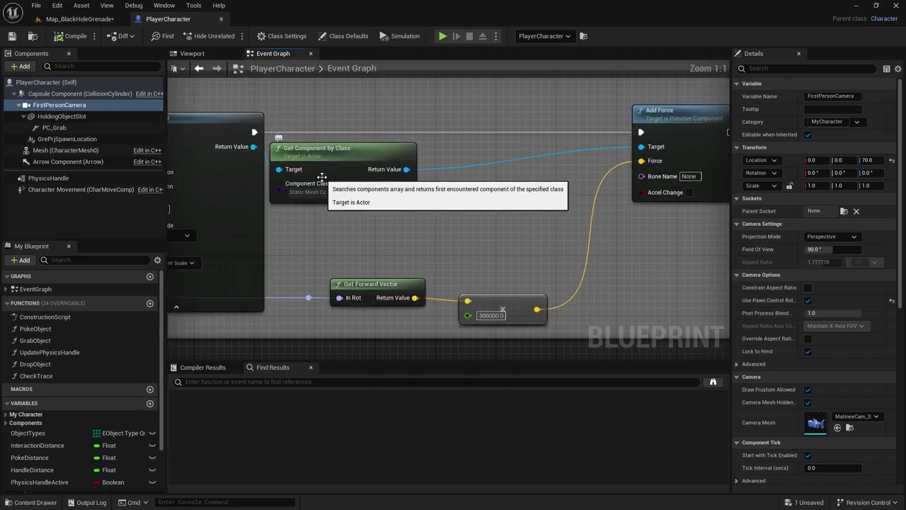
pyautogui.moveTo(346, 211); pyautogui.dragTo(309, 213, button='right')
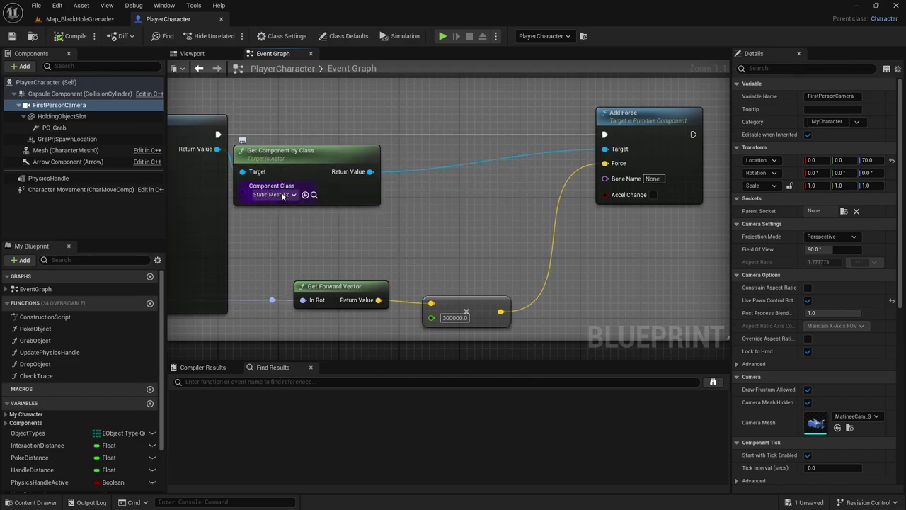
pyautogui.moveTo(281, 195); pyautogui.dragTo(264, 195, button='right')
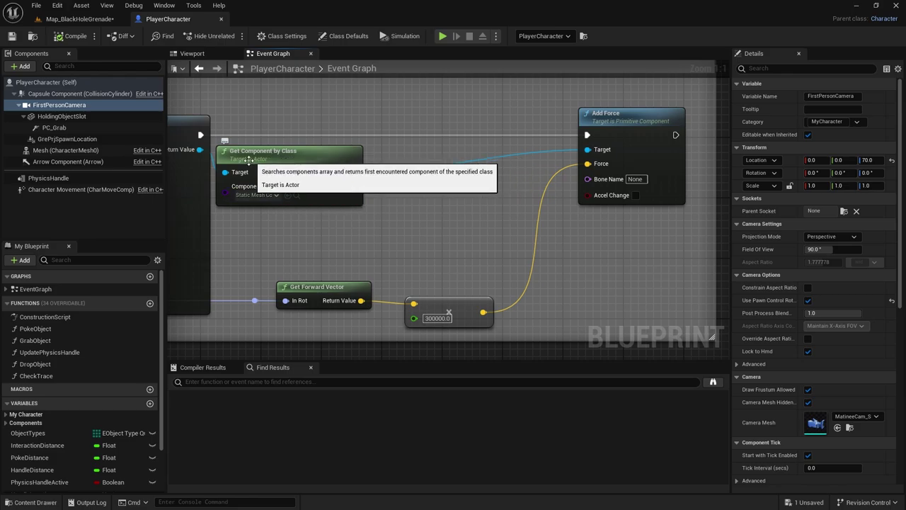
pyautogui.moveTo(286, 227); pyautogui.dragTo(308, 216, button='right')
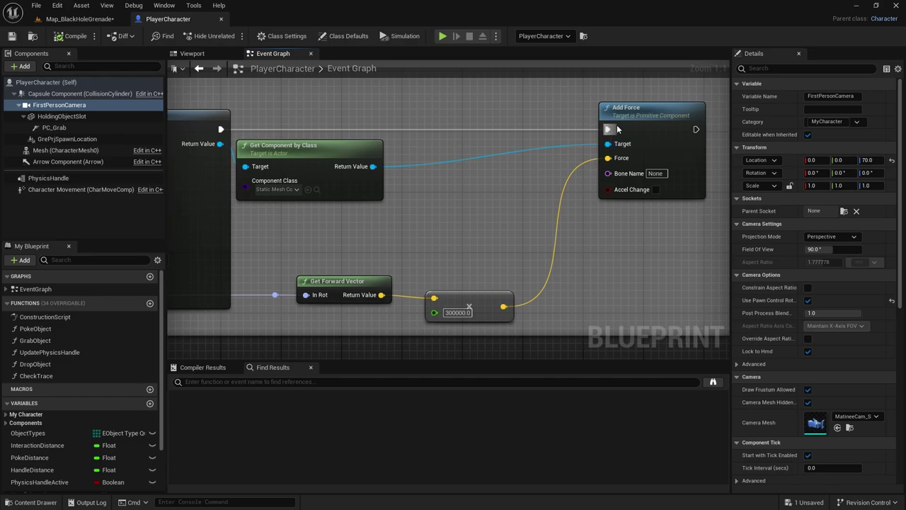
# Step: Trace how the camera's Get World Rotation passes through Get Forward Vector and the multiply node into the Add Force node's Force input
pyautogui.moveTo(485, 196); pyautogui.dragTo(443, 194, button='right')
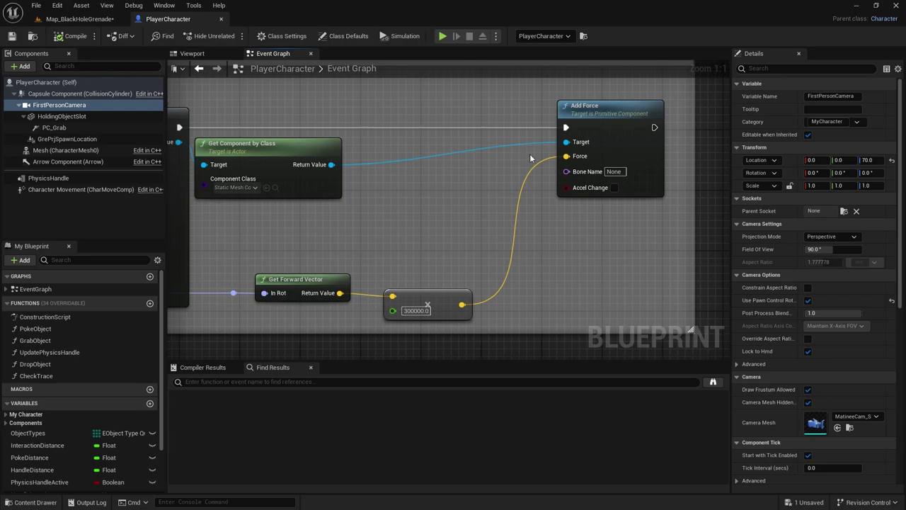
pyautogui.moveTo(461, 198); pyautogui.dragTo(514, 164, button='right')
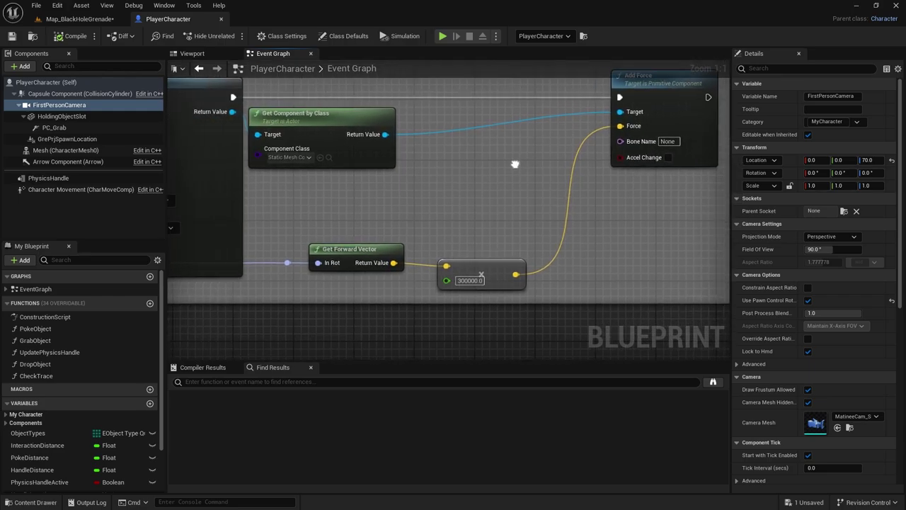
pyautogui.moveTo(301, 216); pyautogui.dragTo(601, 178, button='right')
pyautogui.moveTo(198, 224); pyautogui.dragTo(259, 222, button='right')
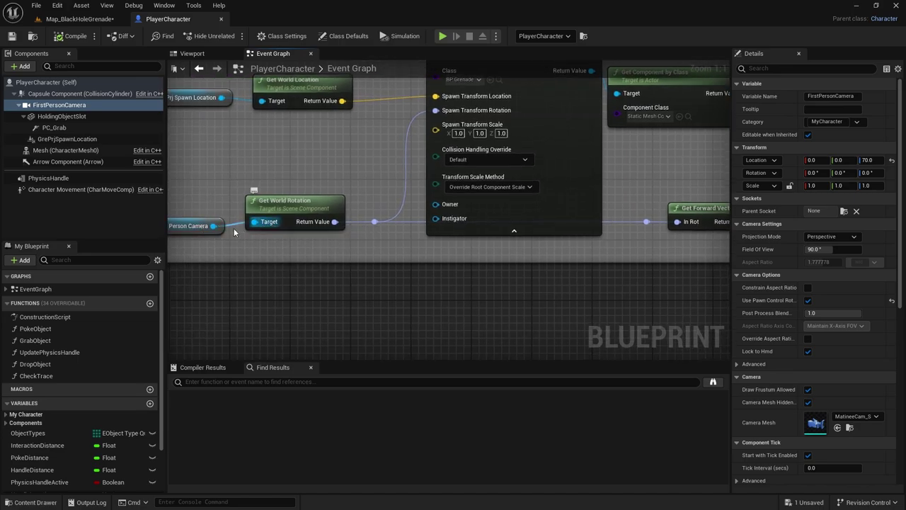
pyautogui.scroll(-1, 296, 253)
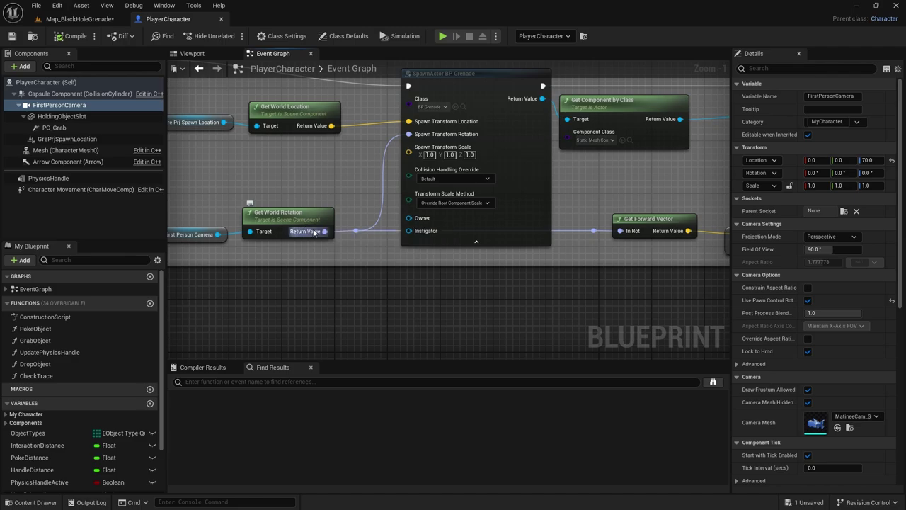
pyautogui.moveTo(582, 250); pyautogui.dragTo(409, 245, button='right')
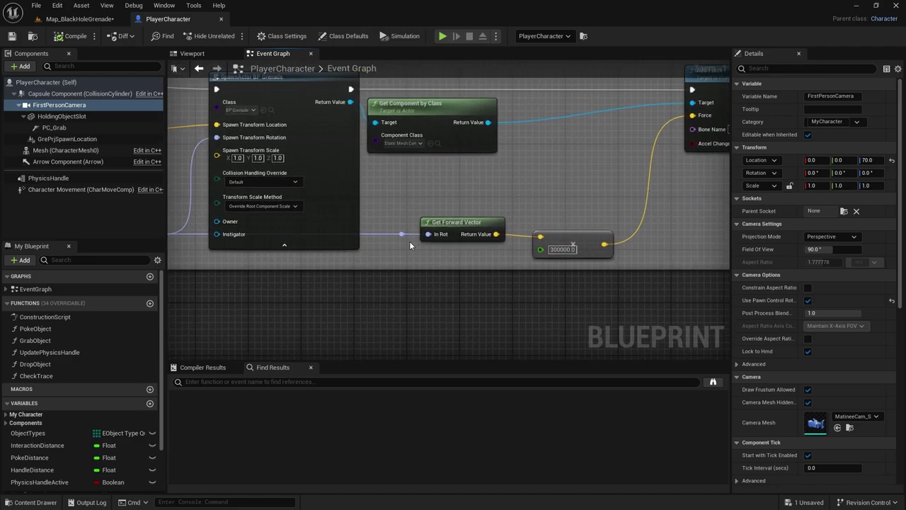
pyautogui.moveTo(565, 245); pyautogui.dragTo(398, 278, button='right')
pyautogui.scroll(1, 395, 278)
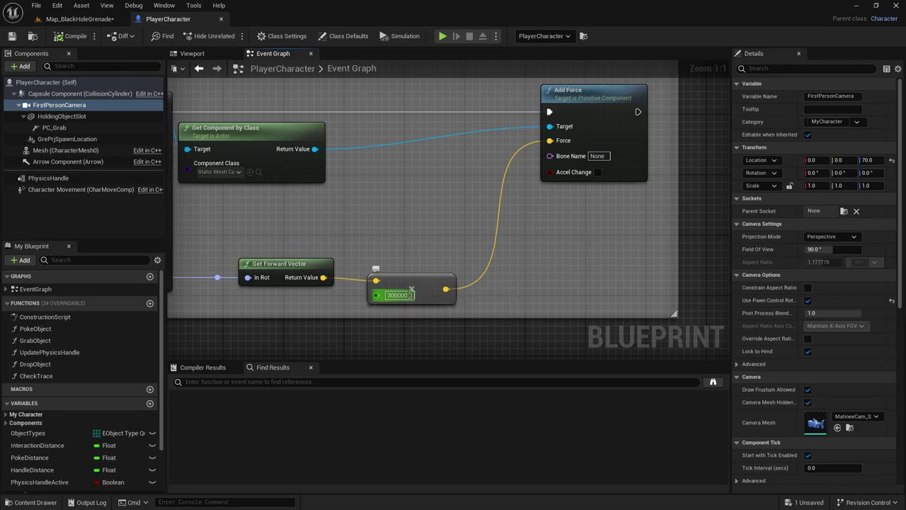
pyautogui.click(399, 296)
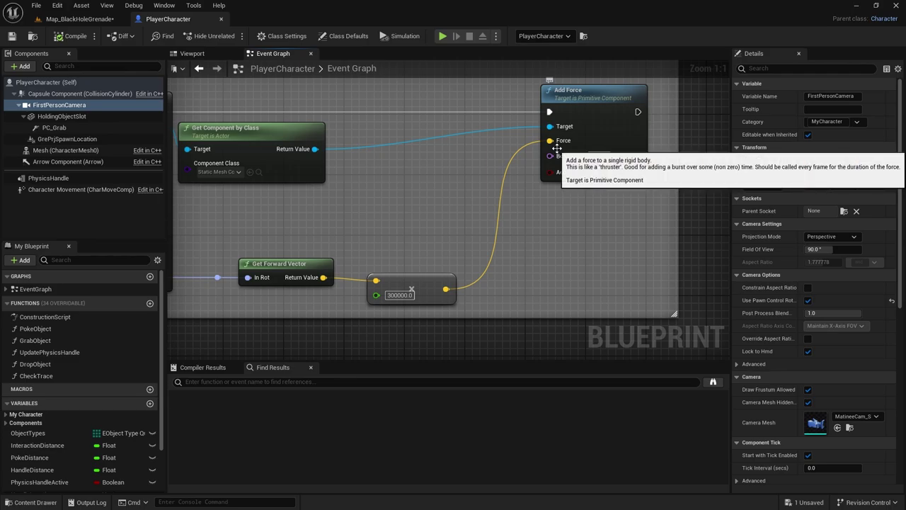
pyautogui.moveTo(564, 218); pyautogui.dragTo(530, 263, button='right')
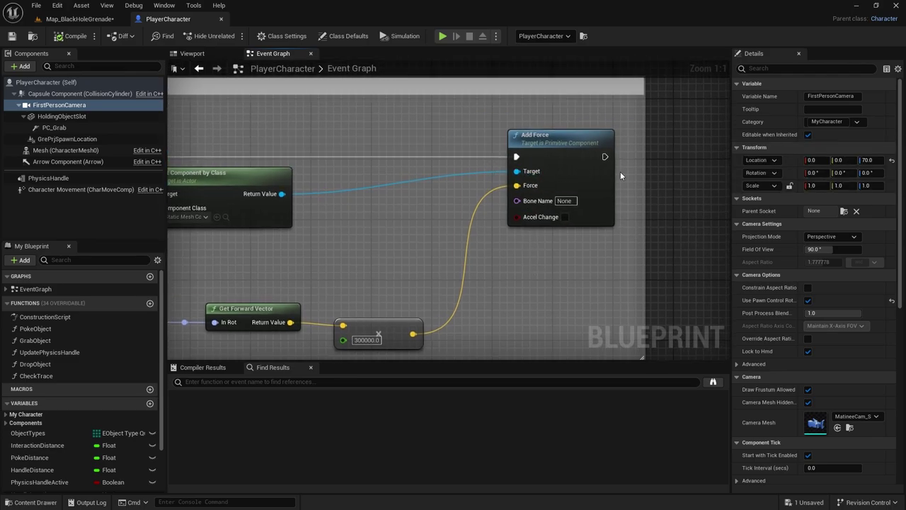
# Step: Survey the input, movement and physics handle comment groups across the Event Graph and return to the Throw black hole grenade group
pyautogui.scroll(-5, 523, 249)
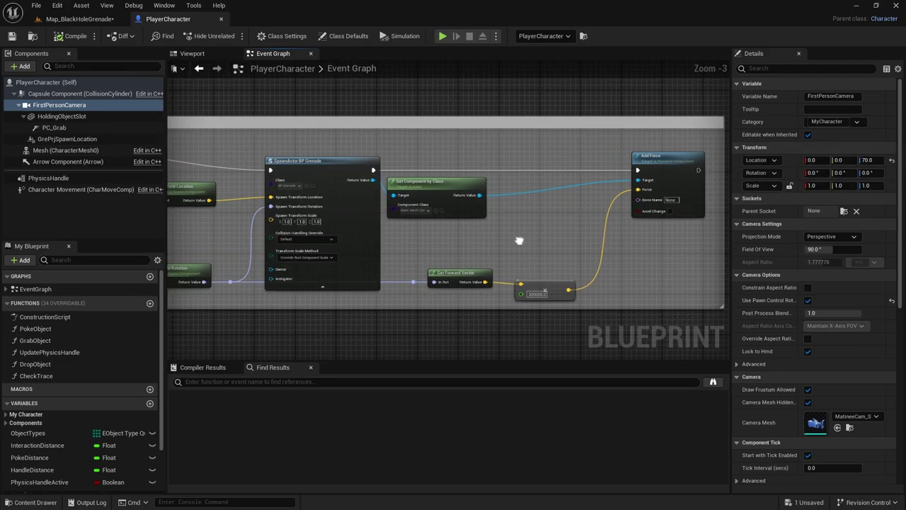
pyautogui.moveTo(583, 237); pyautogui.dragTo(533, 246, button='right')
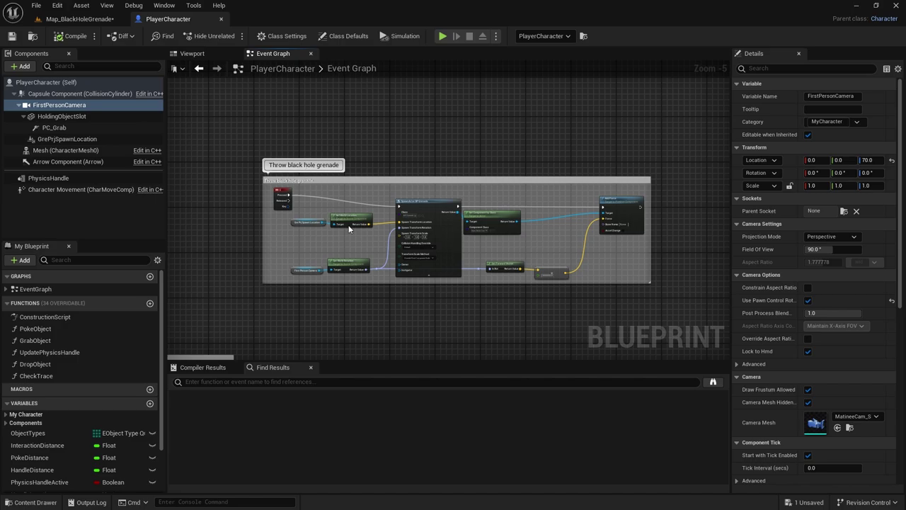
pyautogui.moveTo(350, 330); pyautogui.dragTo(493, 188, button='right')
pyautogui.scroll(-4, 499, 160)
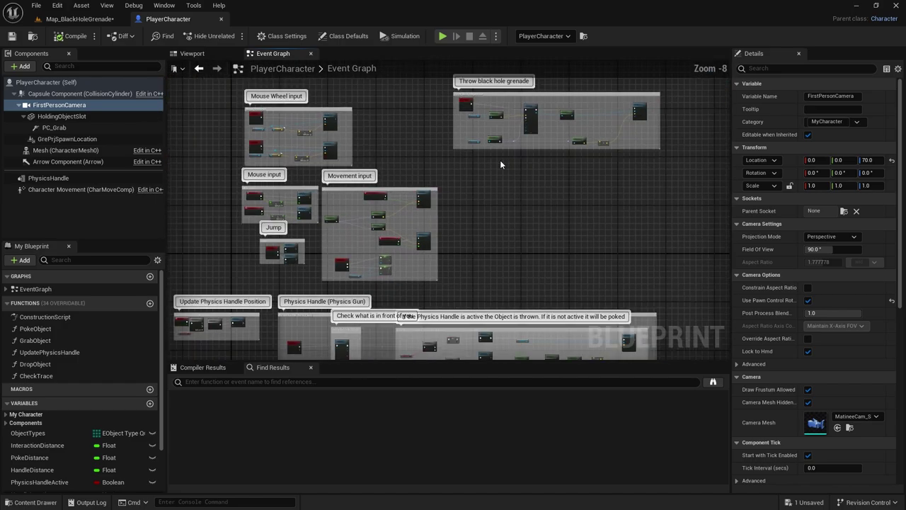
pyautogui.moveTo(437, 239); pyautogui.dragTo(504, 178, button='right')
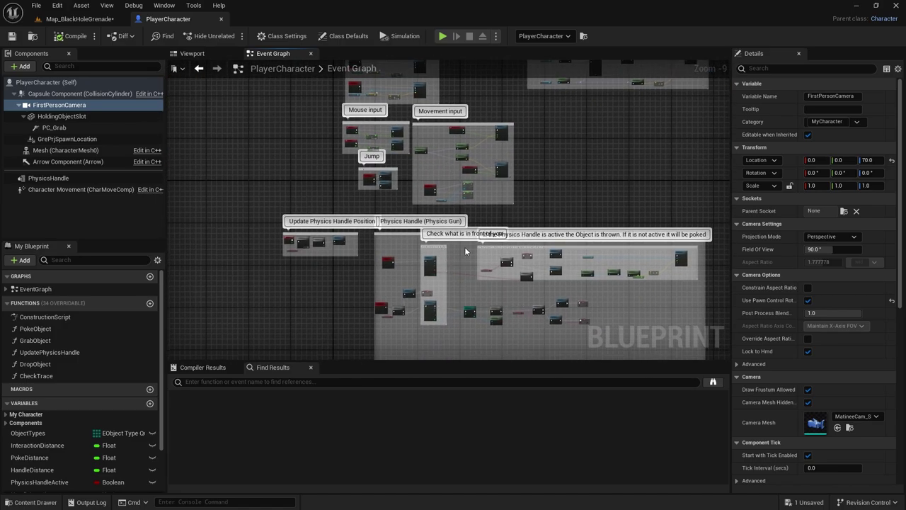
pyautogui.scroll(1, 444, 219)
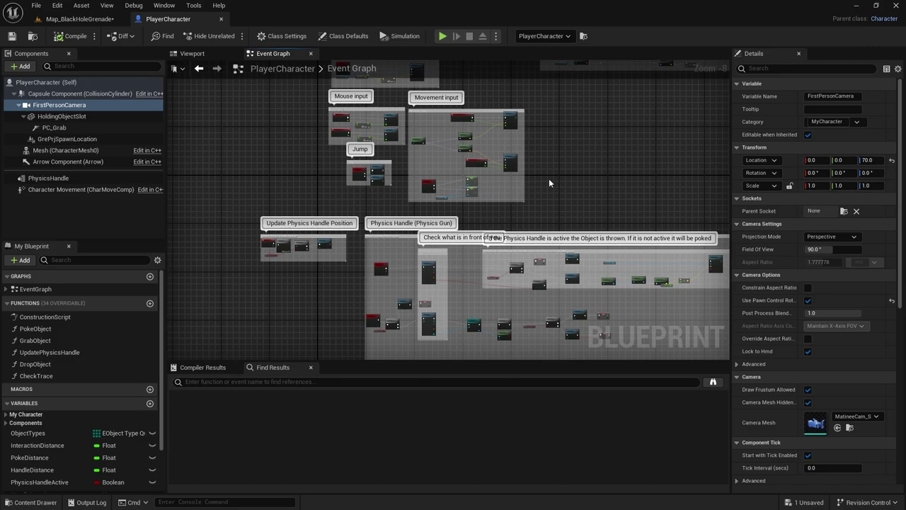
pyautogui.moveTo(549, 183); pyautogui.dragTo(534, 227, button='right')
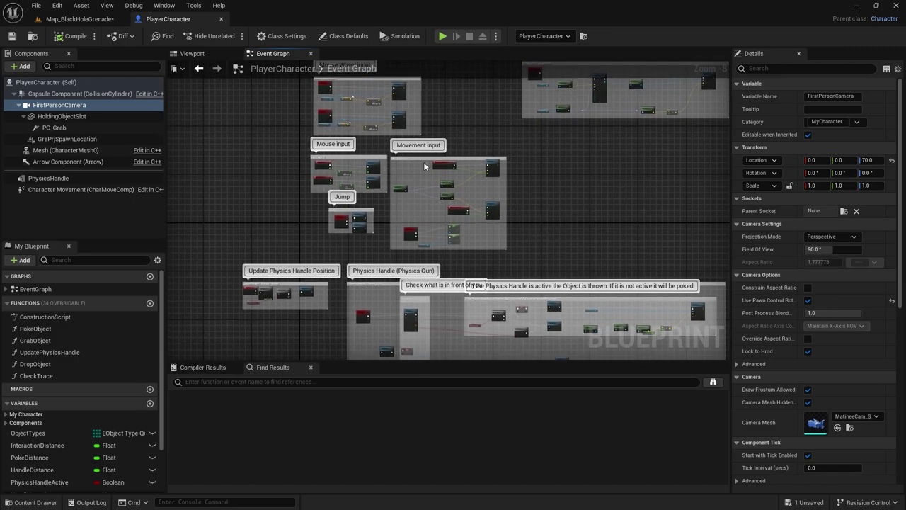
pyautogui.moveTo(470, 239); pyautogui.dragTo(456, 268, button='right')
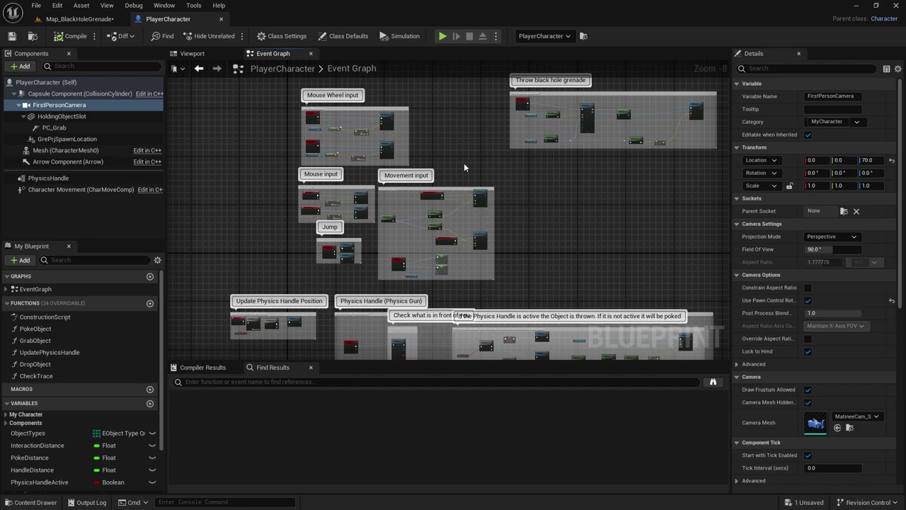
pyautogui.moveTo(464, 168); pyautogui.dragTo(418, 203, button='right')
pyautogui.scroll(2, 324, 211)
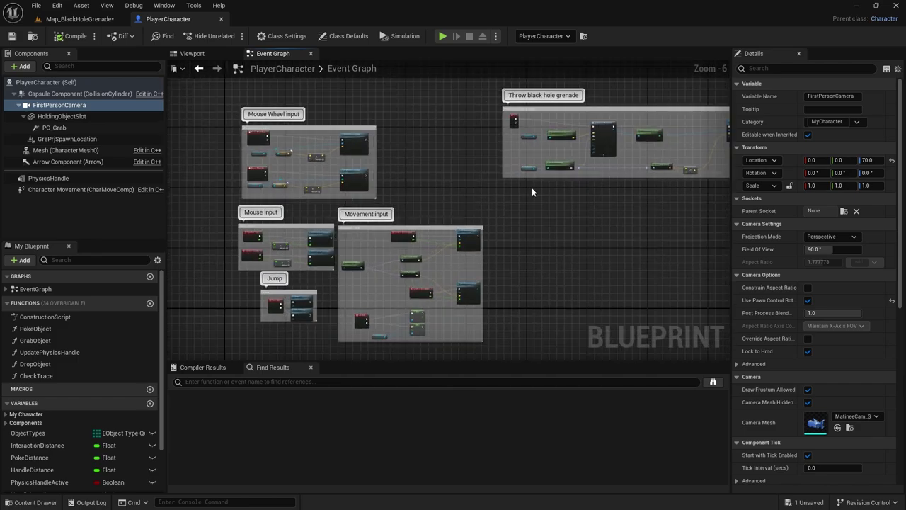
pyautogui.moveTo(532, 191); pyautogui.dragTo(430, 234, button='right')
pyautogui.moveTo(514, 211); pyautogui.dragTo(456, 250, button='right')
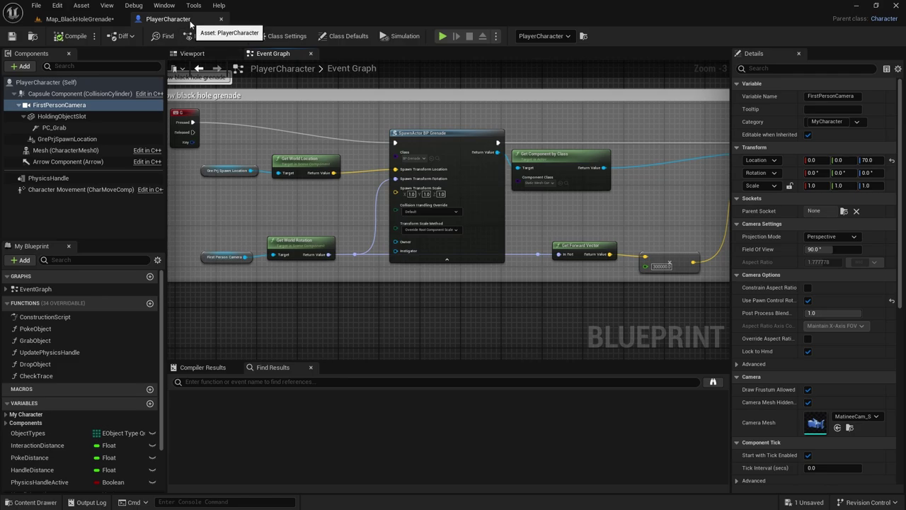
# Step: Open the BP_Grenade blueprint from the PB_BlackHoleGrenade folder and examine its Delay, Set Simulate Physics and Set Collision Enabled nodes
pyautogui.click(78, 18)
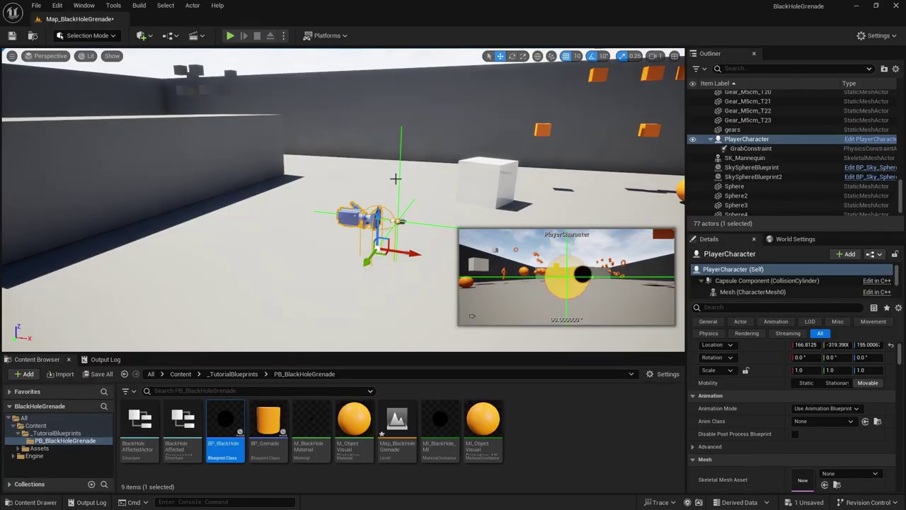
pyautogui.doubleClick(266, 422)
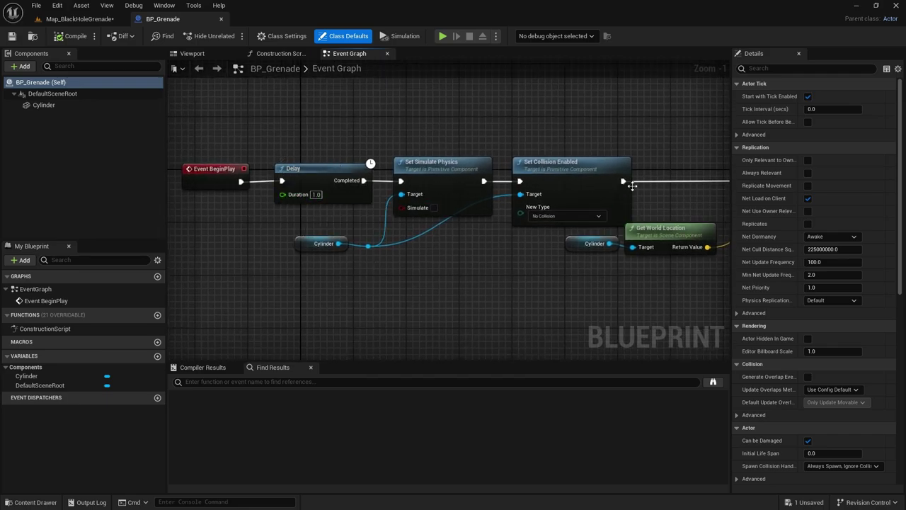
pyautogui.moveTo(308, 235); pyautogui.dragTo(253, 227, button='right')
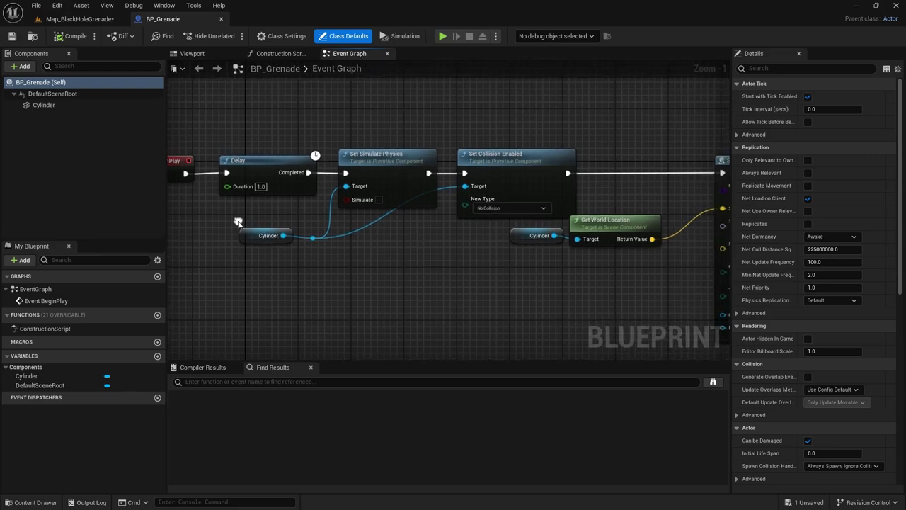
pyautogui.moveTo(398, 236); pyautogui.dragTo(349, 238, button='right')
pyautogui.moveTo(403, 251); pyautogui.dragTo(413, 254, button='right')
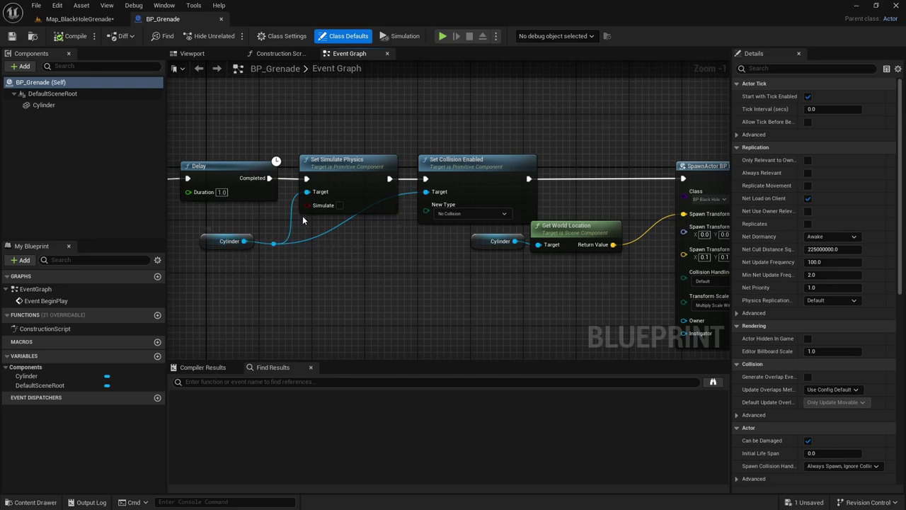
pyautogui.moveTo(374, 181); pyautogui.dragTo(333, 234, button='right')
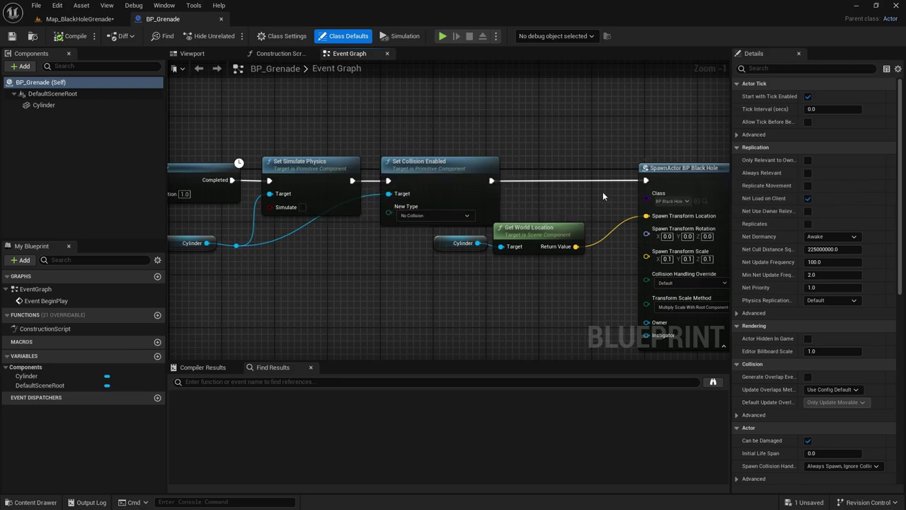
# Step: Examine how Get World Location feeds the SpawnActor BP Black Hole node and how Destroy Actor ends the BeginPlay chain
pyautogui.moveTo(526, 153); pyautogui.dragTo(340, 128, button='right')
pyautogui.moveTo(526, 153); pyautogui.dragTo(463, 139, button='right')
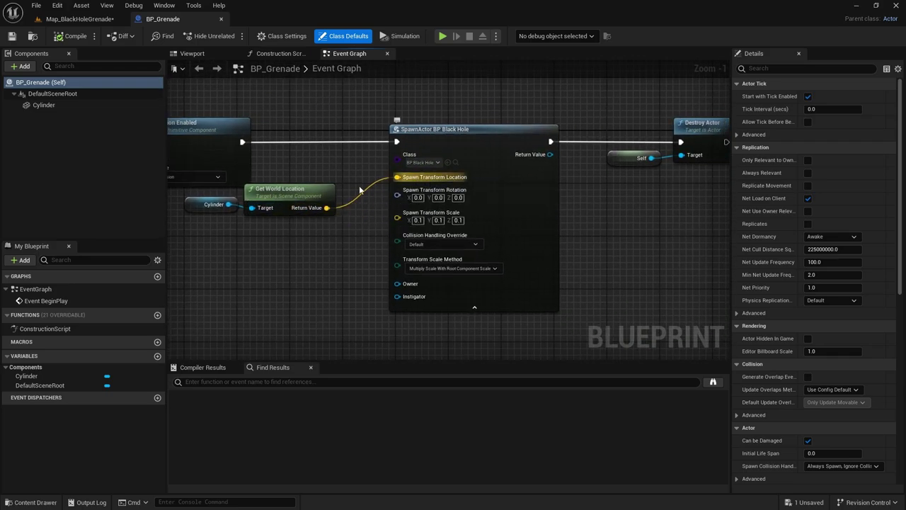
pyautogui.moveTo(270, 178); pyautogui.dragTo(464, 182, button='right')
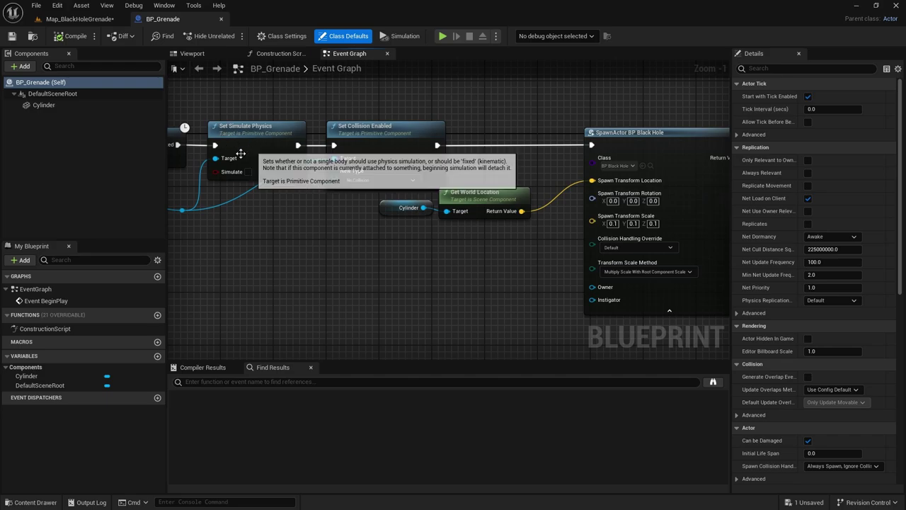
pyautogui.moveTo(535, 162); pyautogui.dragTo(277, 158, button='right')
pyautogui.moveTo(534, 182); pyautogui.dragTo(507, 204, button='right')
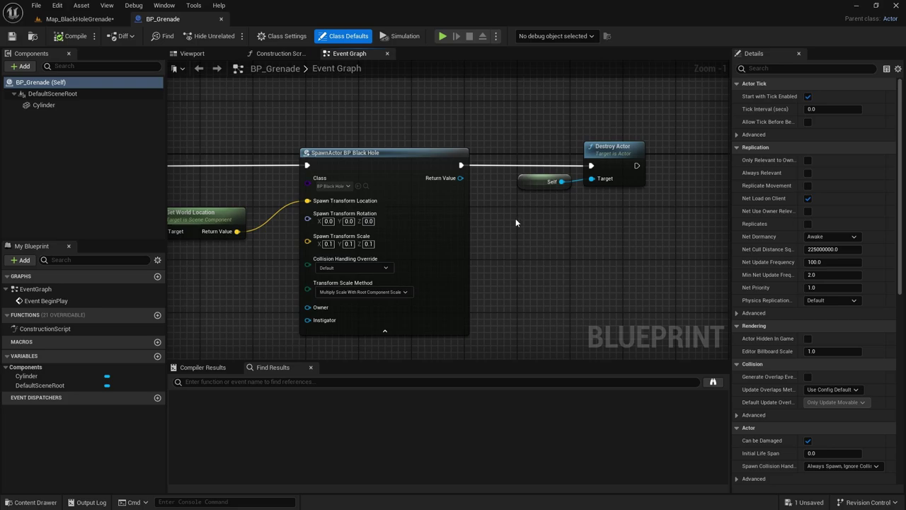
pyautogui.moveTo(516, 218); pyautogui.dragTo(715, 220, button='right')
pyautogui.scroll(-1, 715, 216)
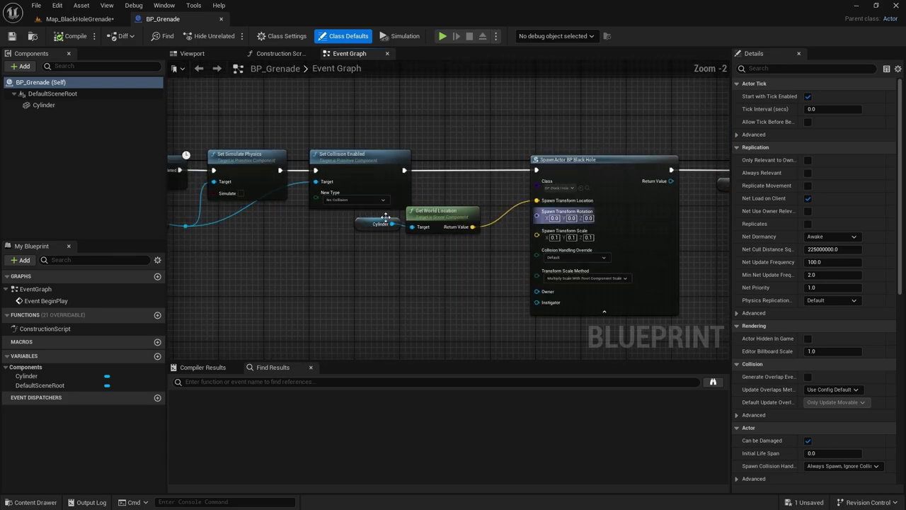
pyautogui.moveTo(342, 233); pyautogui.dragTo(430, 247, button='right')
pyautogui.moveTo(299, 213); pyautogui.dragTo(362, 236, button='right')
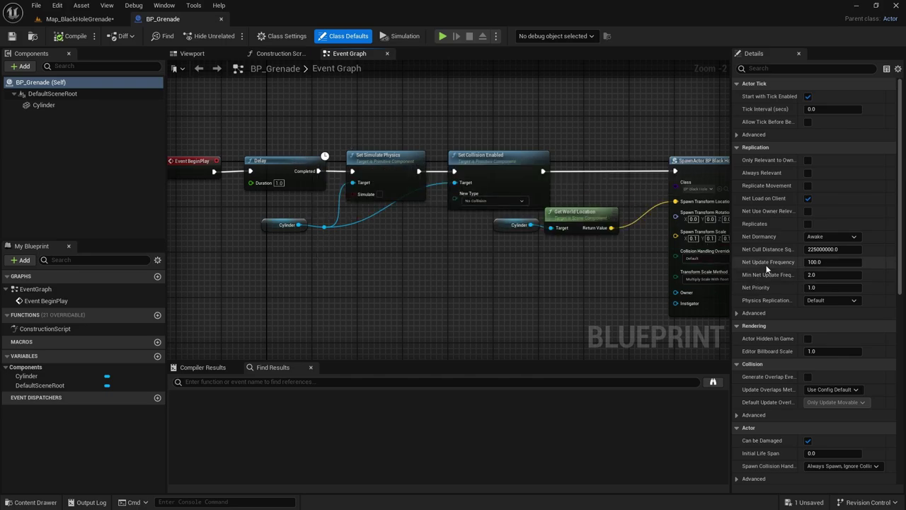
# Step: Select the grenade's Cylinder component and review its properties, from the transform and physics settings down to its events
pyautogui.click(71, 107)
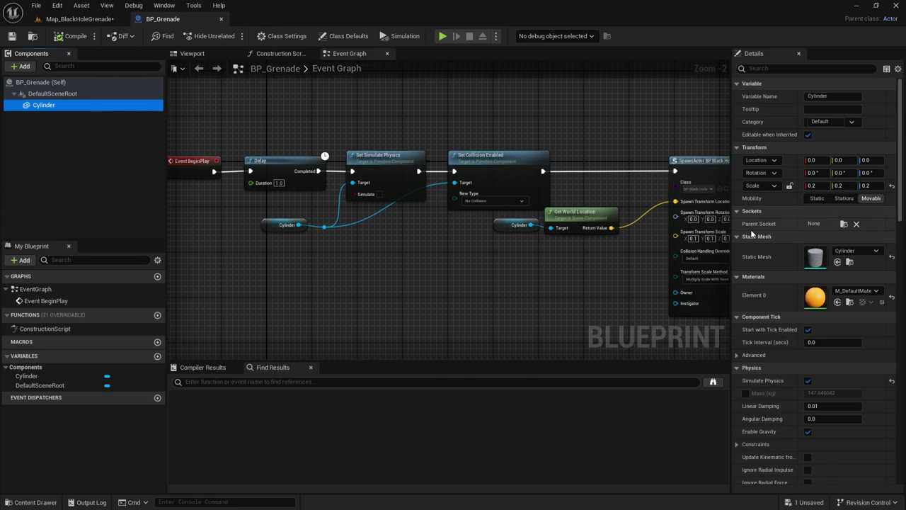
pyautogui.scroll(-15, 779, 234)
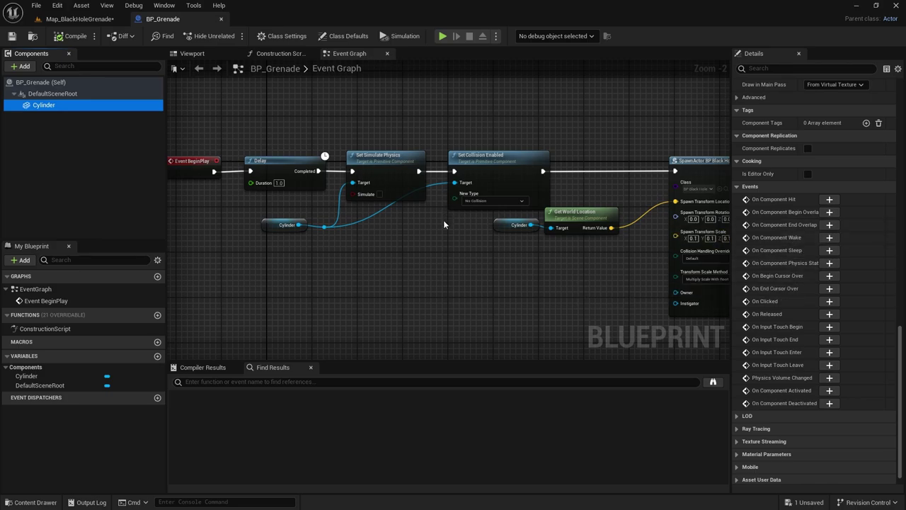
pyautogui.moveTo(444, 225); pyautogui.dragTo(413, 227, button='right')
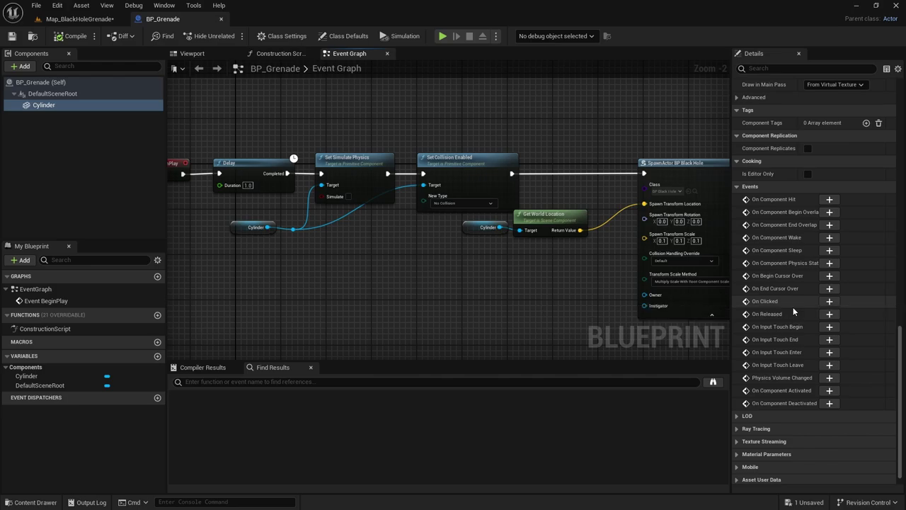
# Step: Review the full grenade chain once more, from Delay through the black hole spawn to Destroy Actor
pyautogui.moveTo(589, 263); pyautogui.dragTo(399, 257, button='right')
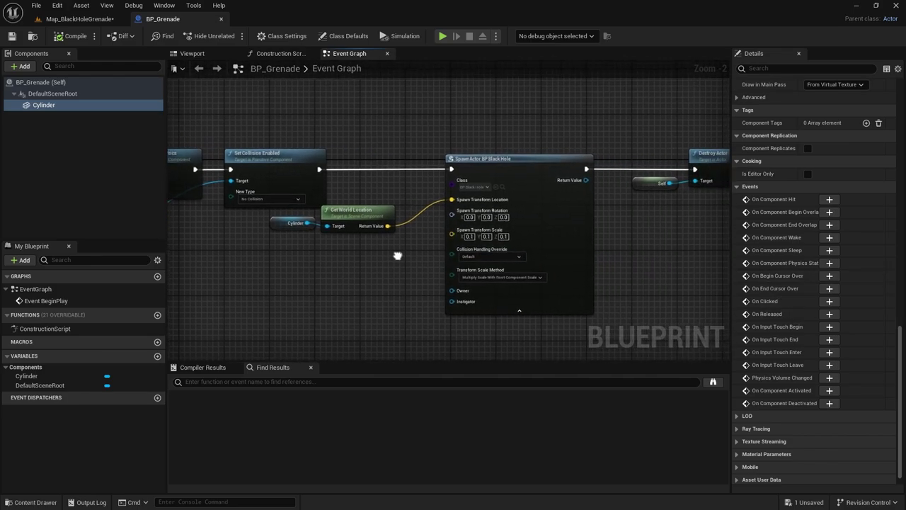
pyautogui.scroll(-2, 654, 242)
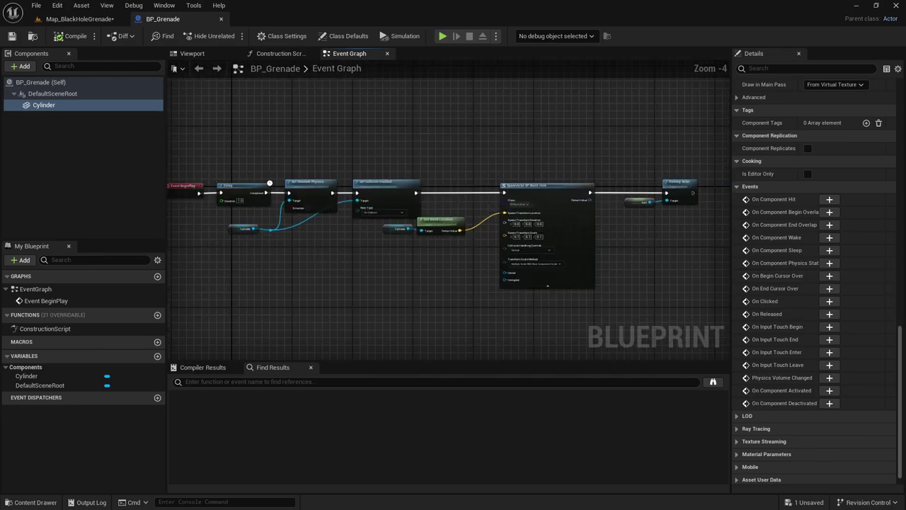
pyautogui.scroll(3, 528, 237)
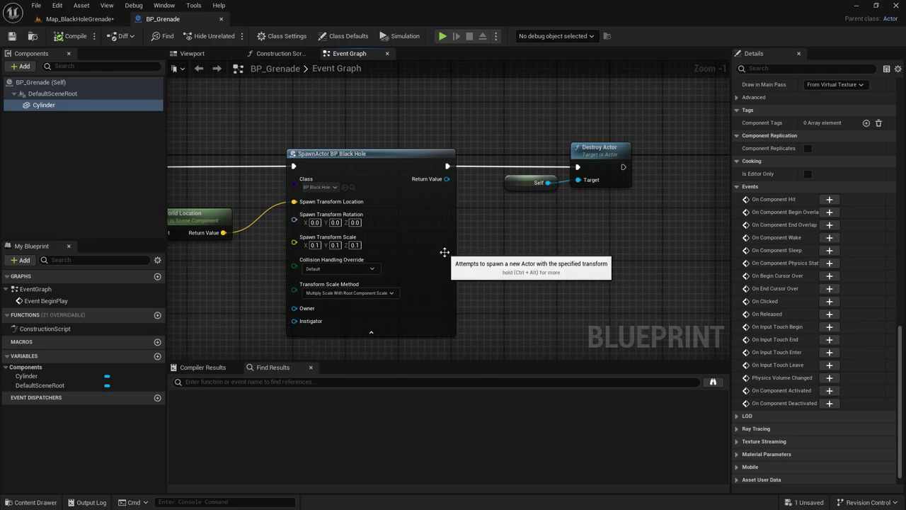
pyautogui.moveTo(221, 107); pyautogui.dragTo(407, 139, button='right')
pyautogui.scroll(-2, 410, 131)
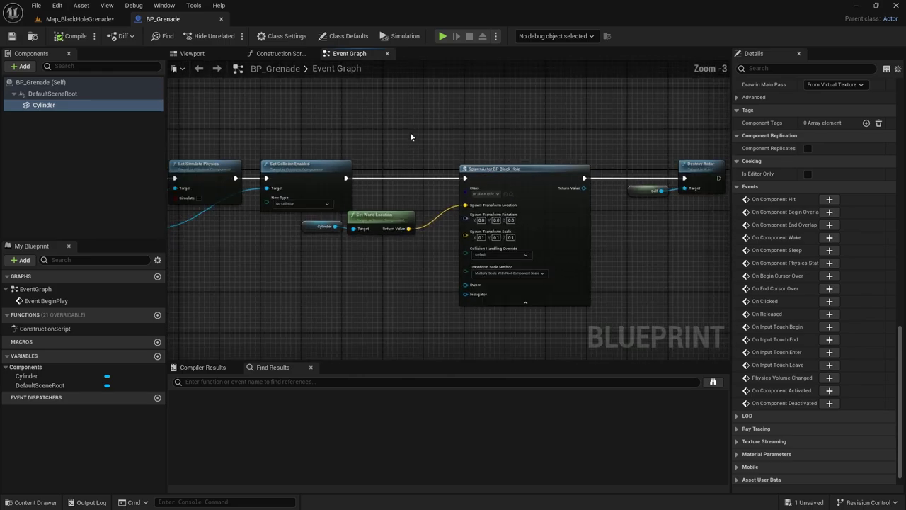
pyautogui.moveTo(300, 84); pyautogui.dragTo(404, 114, button='right')
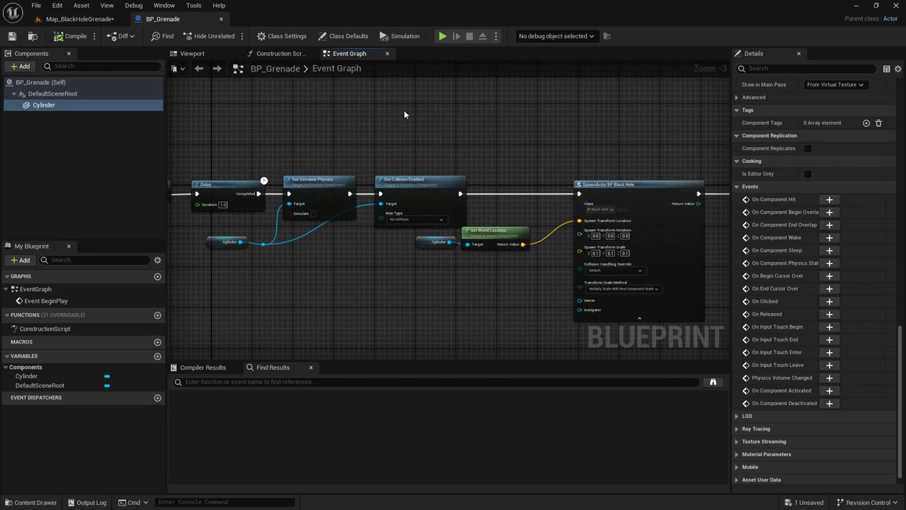
# Step: Close the BP_Grenade blueprint, select the BP_BlackHole actor in the level and save the map
pyautogui.middleClick(181, 19)
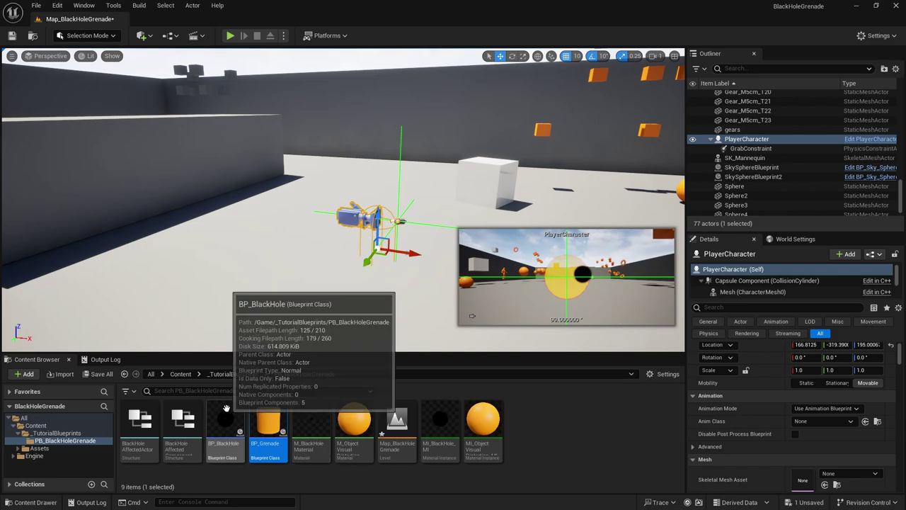
pyautogui.moveTo(339, 310); pyautogui.dragTo(306, 295, button='right')
pyautogui.press('w')
pyautogui.press('e')
pyautogui.click(345, 257)
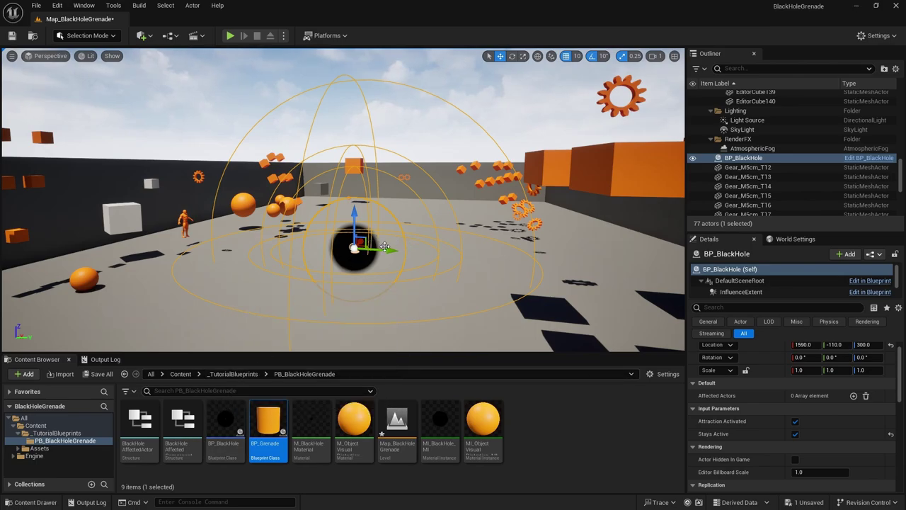
pyautogui.moveTo(277, 227); pyautogui.dragTo(199, 276, button='right')
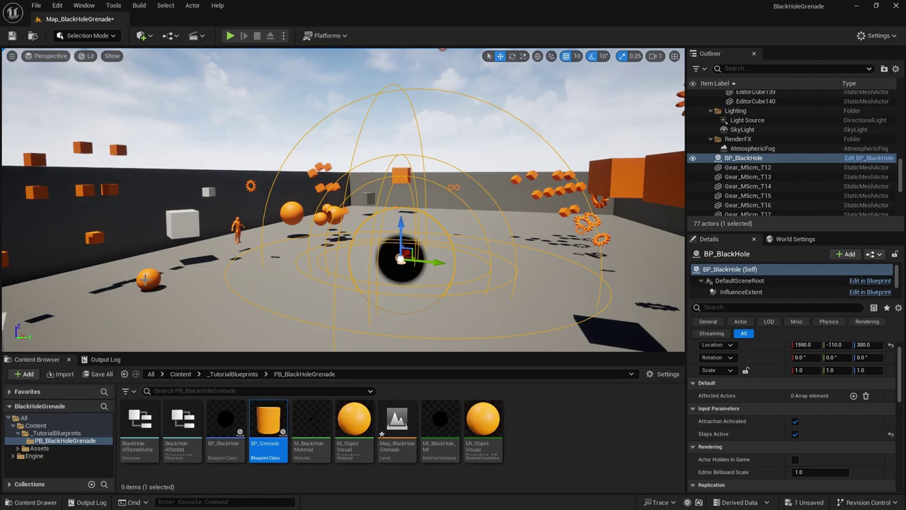
pyautogui.hotkey('ctrl', 's')
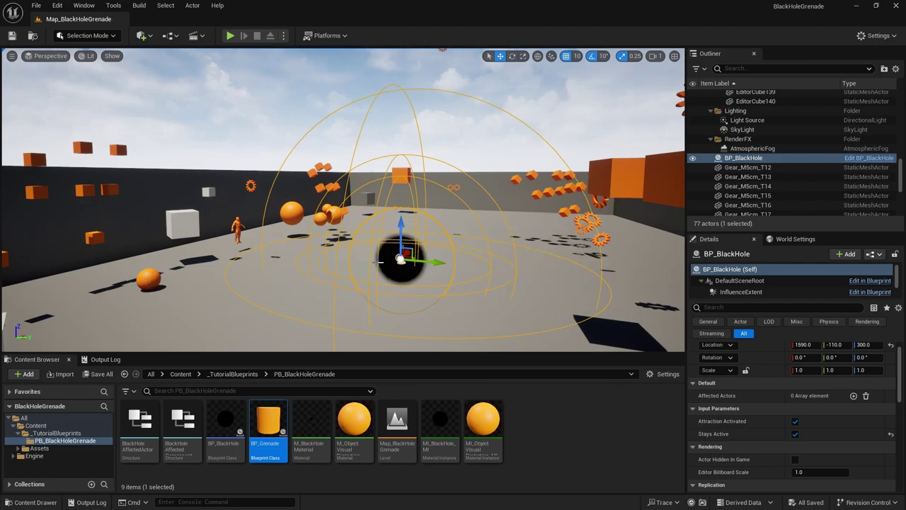
# Step: Open the BP_BlackHole blueprint and select all its components from DefaultSceneRoot through StretchExtent to view them in 3D
pyautogui.click(876, 158)
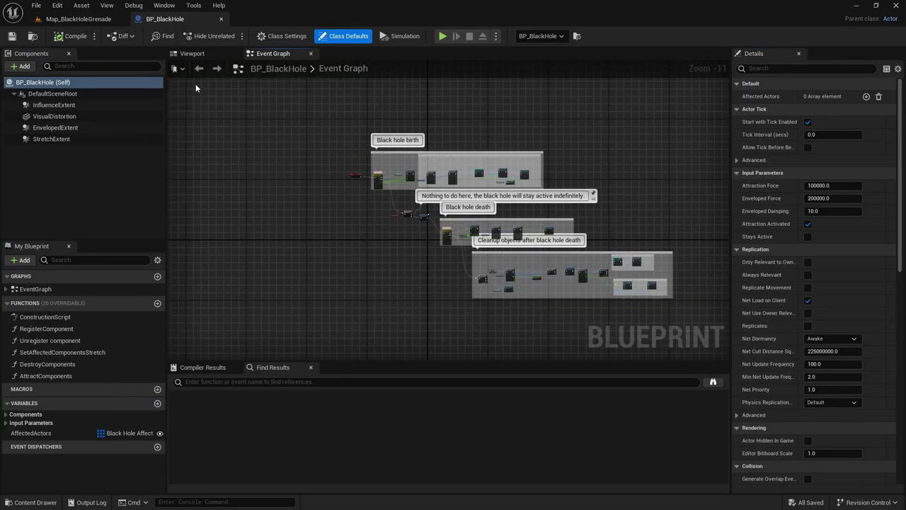
pyautogui.click(192, 53)
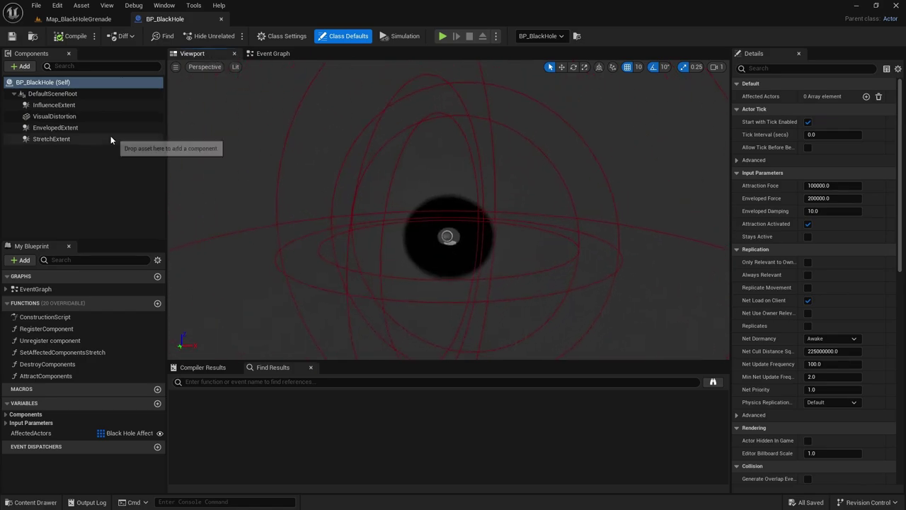
pyautogui.click(83, 95)
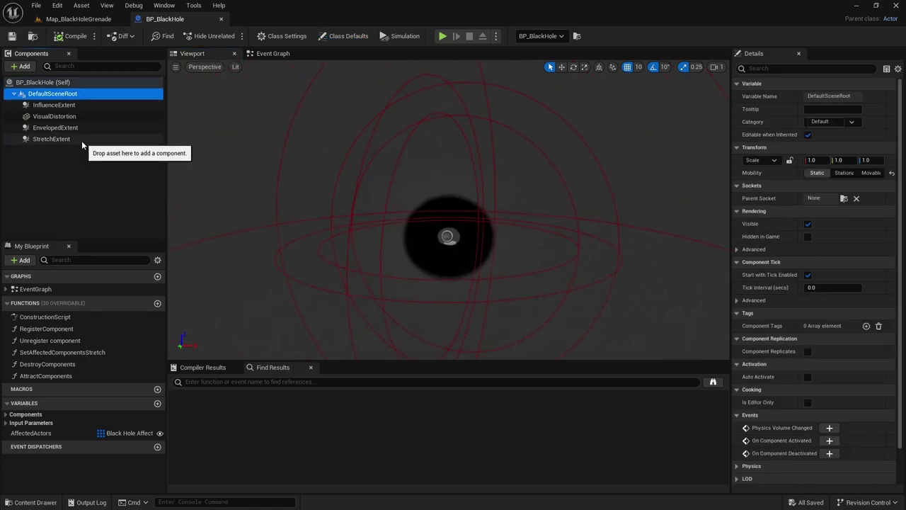
pyautogui.keyDown('shift'); pyautogui.click(81, 139); pyautogui.keyUp('shift')
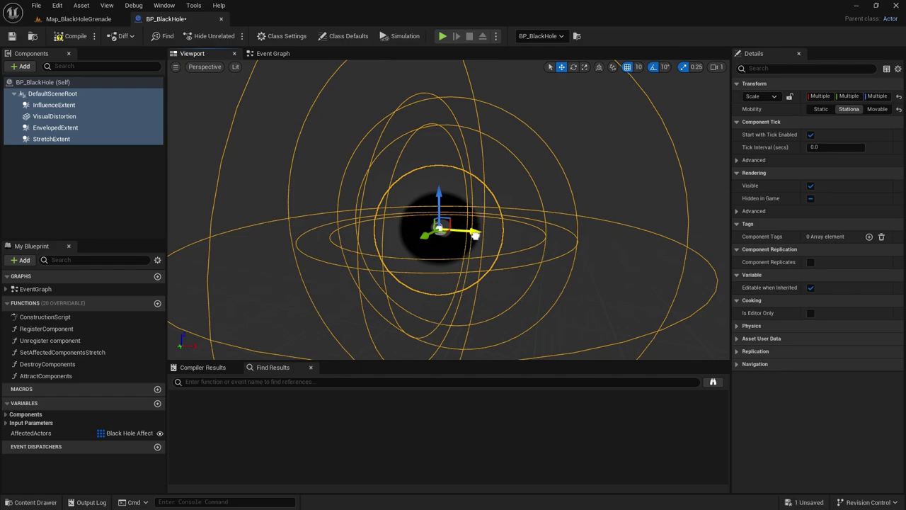
pyautogui.moveTo(475, 235)
pyautogui.mouseDown(button='right')
pyautogui.moveTo(493, 247)
pyautogui.moveTo(485, 246)
pyautogui.mouseUp(button='right')
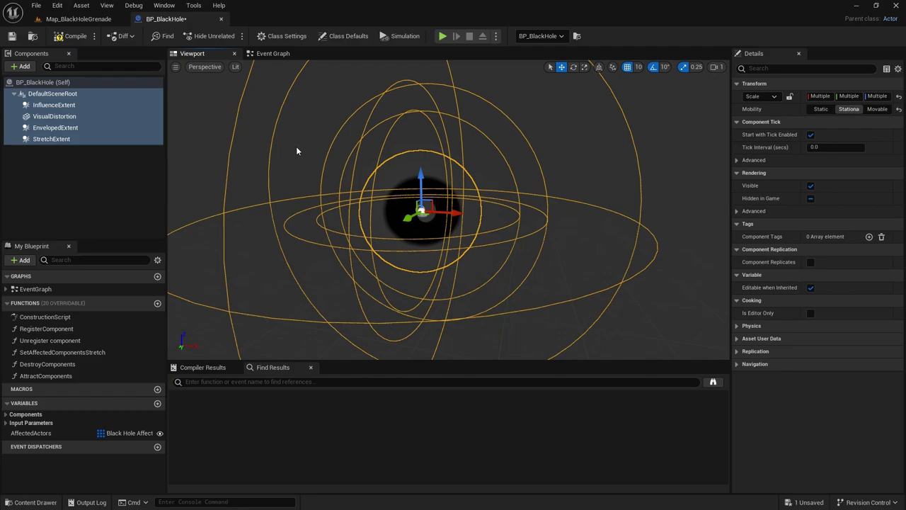
# Step: Inspect the VisualDistortion, InfluenceExtent, StretchExtent and EnvelopedExtent components one after another
pyautogui.click(409, 212)
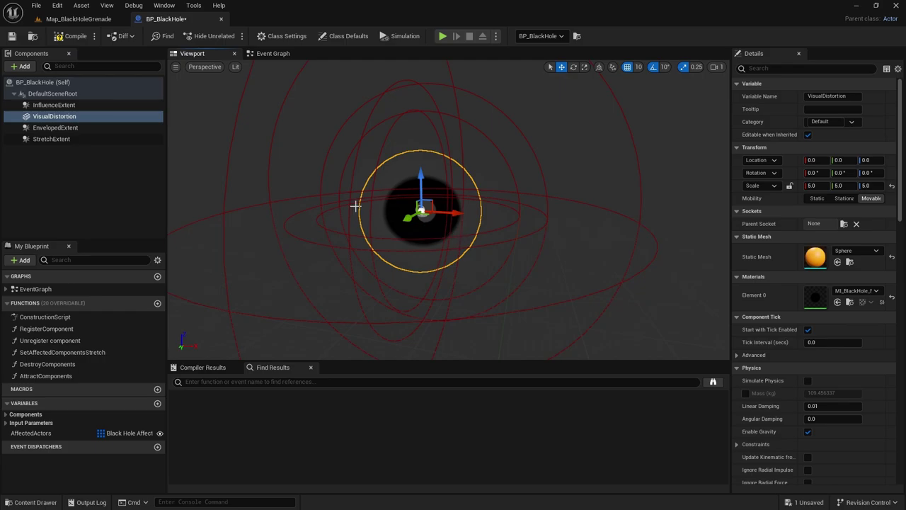
pyautogui.click(71, 105)
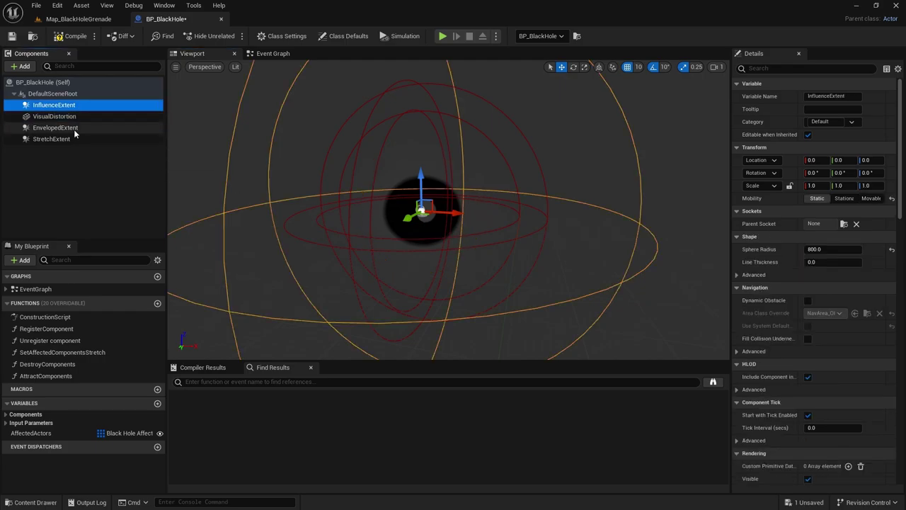
pyautogui.click(56, 139)
pyautogui.click(71, 127)
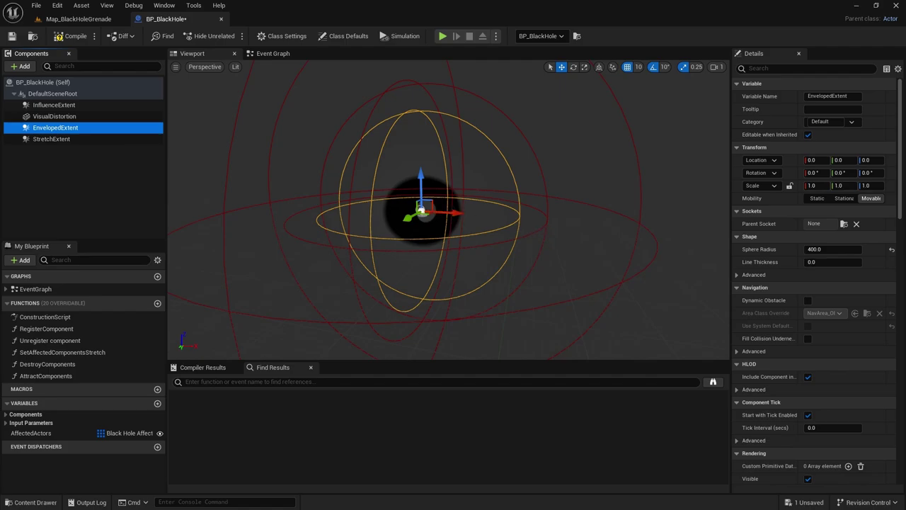
pyautogui.moveTo(454, 210); pyautogui.dragTo(556, 227, button='right')
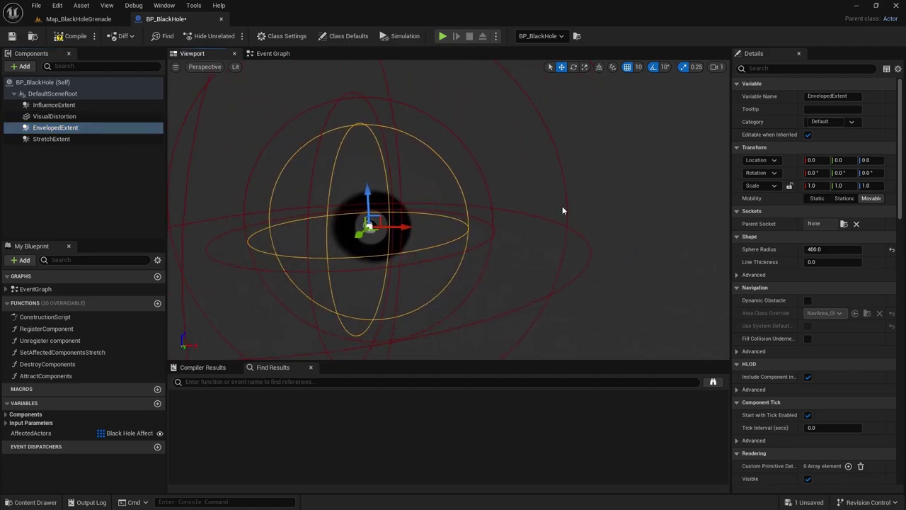
# Step: Select the outer InfluenceExtent sphere and examine its reach around the black hole from several angles
pyautogui.click(564, 206)
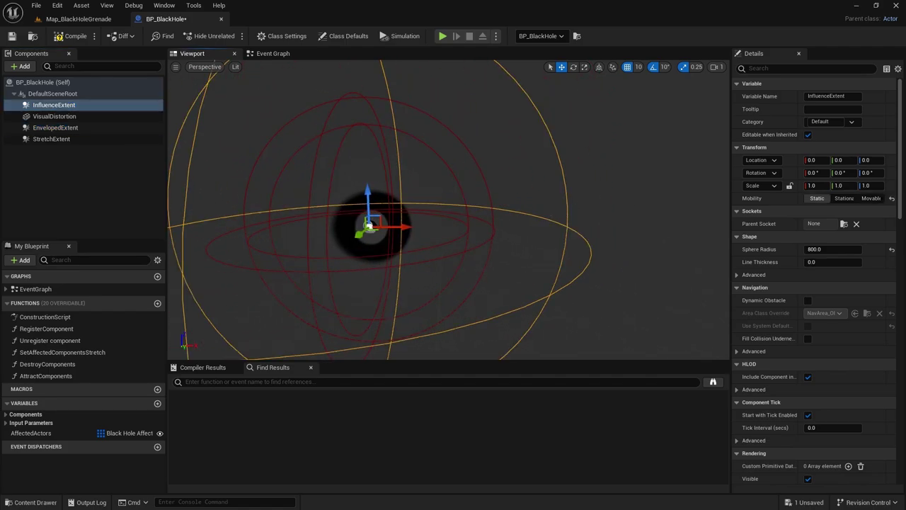
pyautogui.moveTo(559, 173); pyautogui.dragTo(594, 172, button='right')
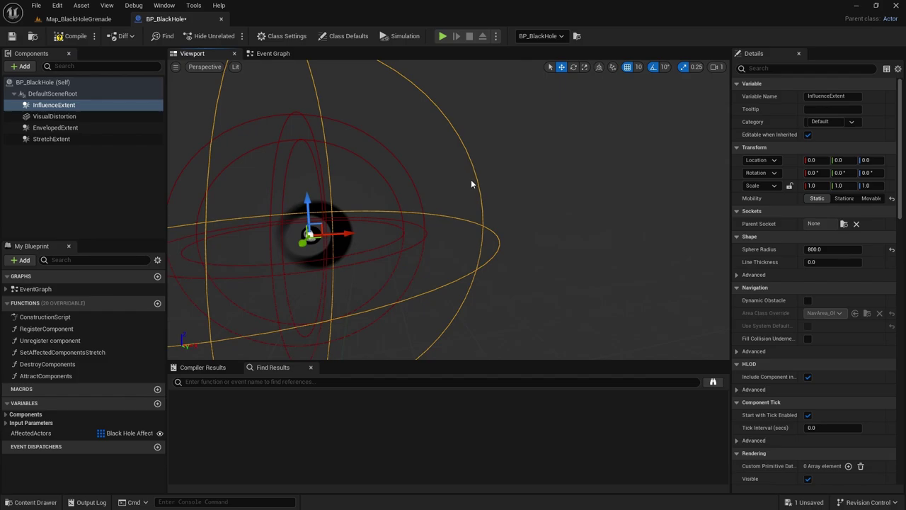
pyautogui.moveTo(471, 183); pyautogui.dragTo(495, 162, button='middle')
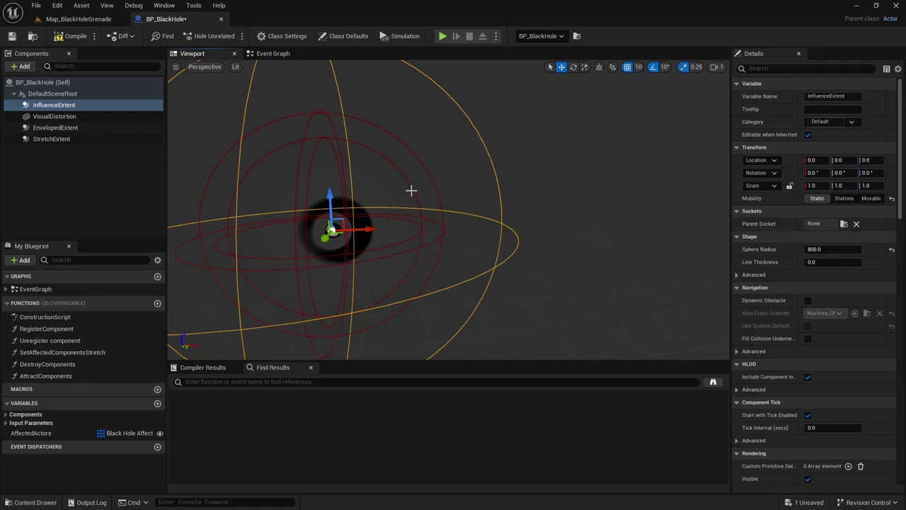
pyautogui.moveTo(464, 175); pyautogui.dragTo(536, 167, button='middle')
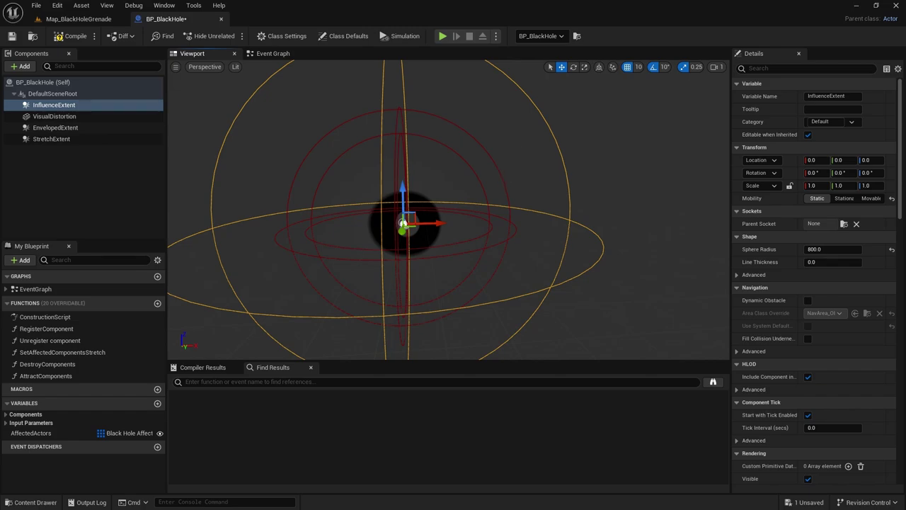
# Step: Compare the inner StretchExtent and EnvelopedExtent spheres with the VisualDistortion mesh, finishing with EnvelopedExtent selected
pyautogui.click(502, 180)
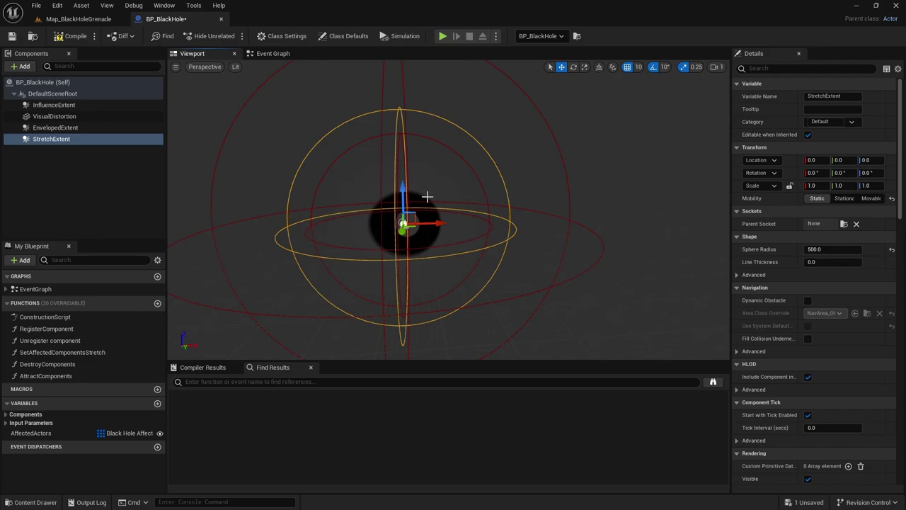
pyautogui.click(480, 184)
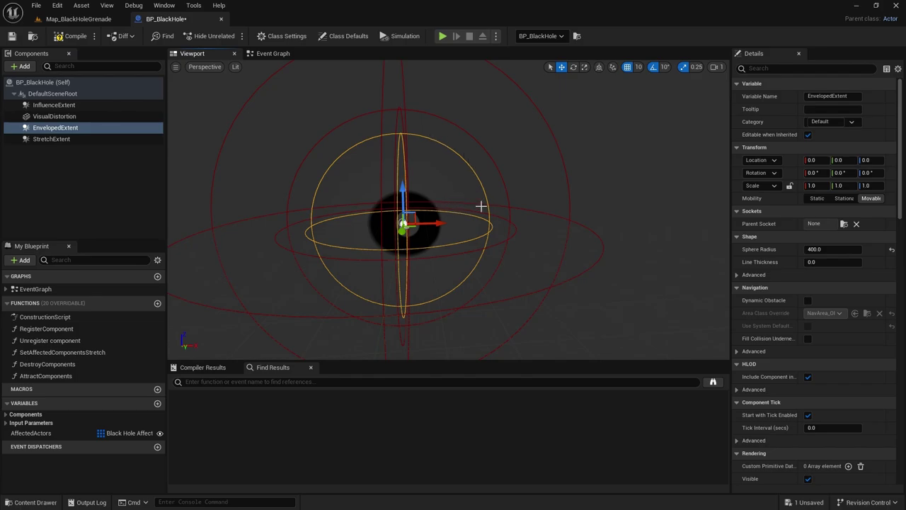
pyautogui.click(426, 200)
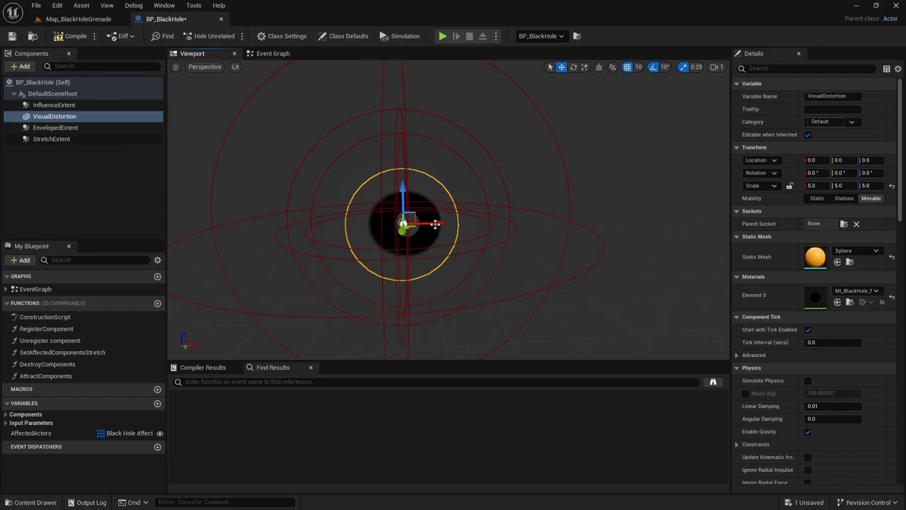
pyautogui.click(475, 185)
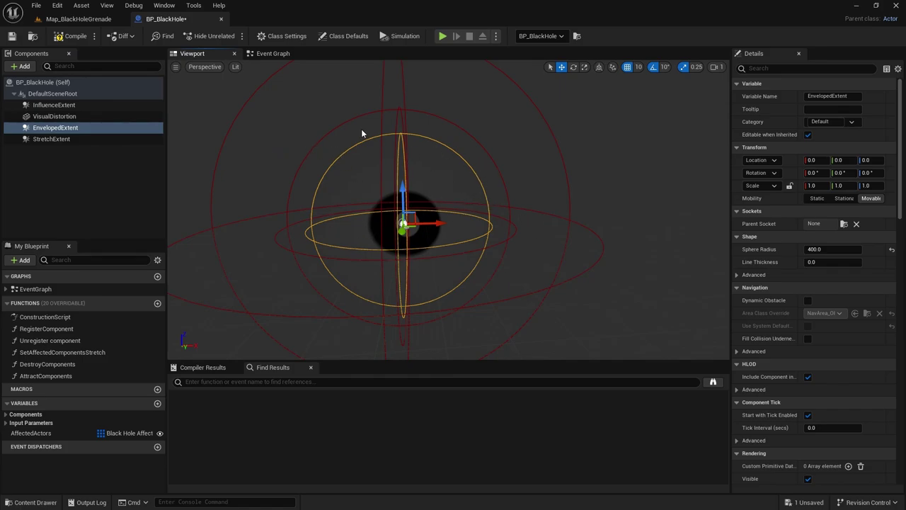
# Step: Show the black hole's event graph in an enlarged graph area and survey all its commented sections
pyautogui.click(273, 54)
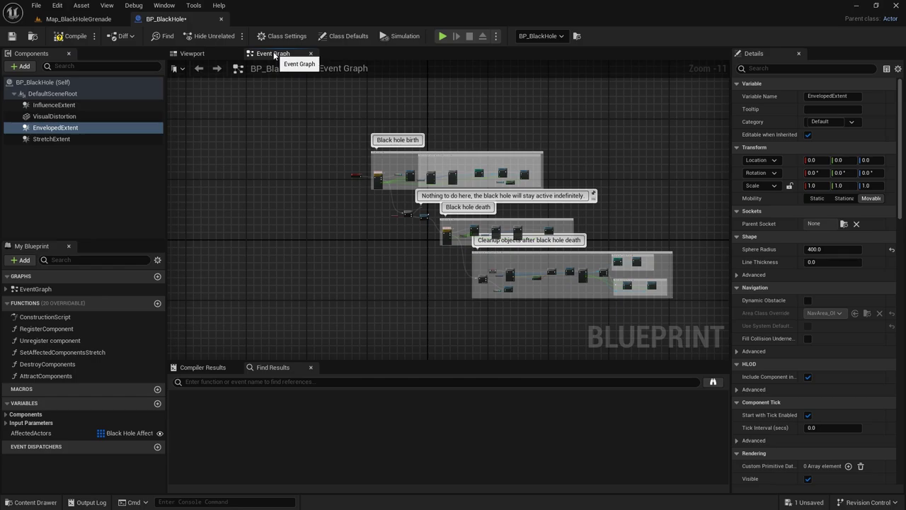
pyautogui.scroll(-1, 416, 251)
pyautogui.moveTo(430, 313); pyautogui.dragTo(467, 247, button='right')
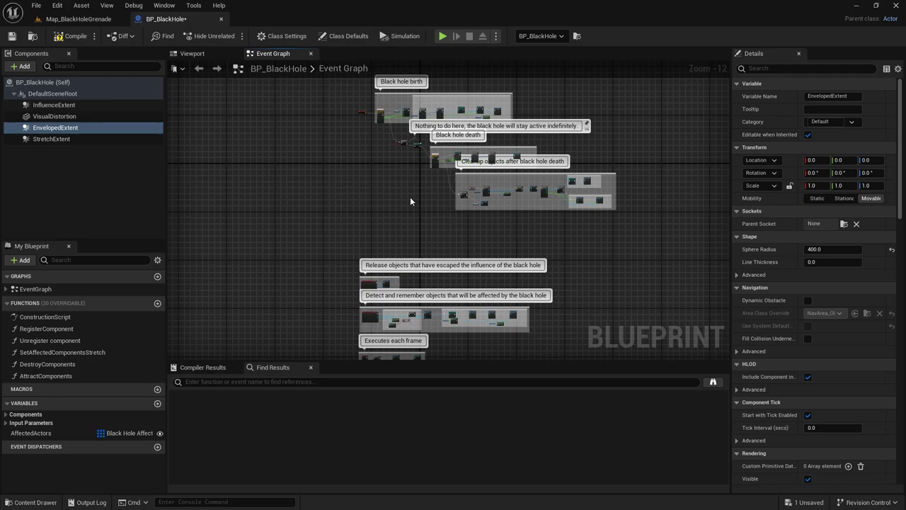
pyautogui.moveTo(431, 198)
pyautogui.mouseDown(button='right')
pyautogui.moveTo(423, 156)
pyautogui.moveTo(447, 205)
pyautogui.moveTo(443, 193)
pyautogui.mouseUp(button='right')
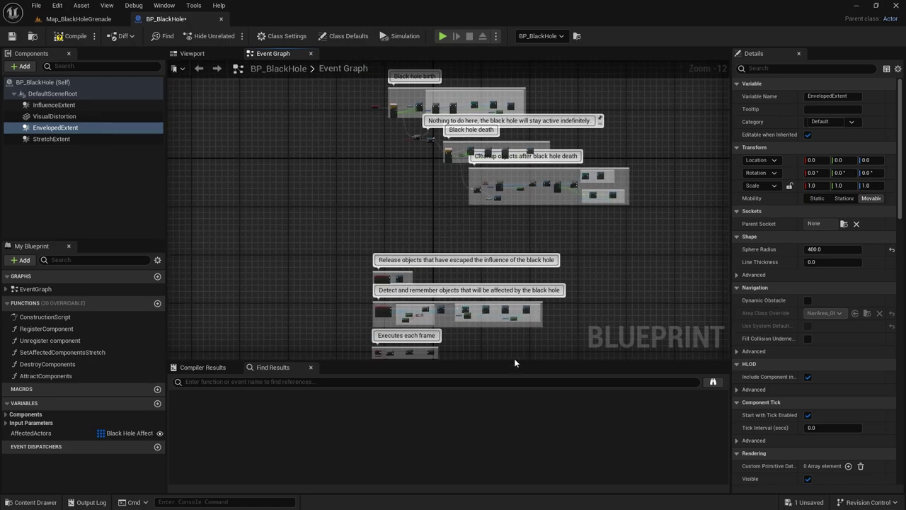
pyautogui.moveTo(519, 360); pyautogui.dragTo(509, 418)
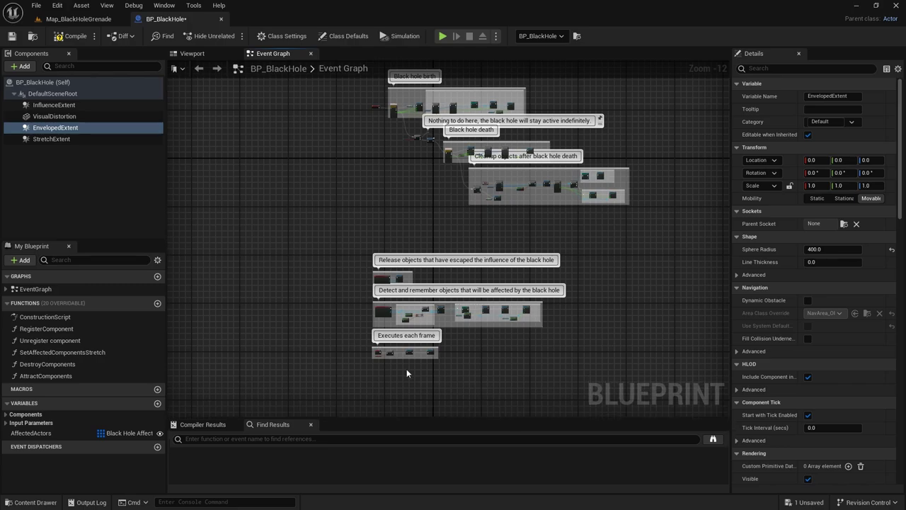
pyautogui.moveTo(424, 207); pyautogui.dragTo(410, 241, button='right')
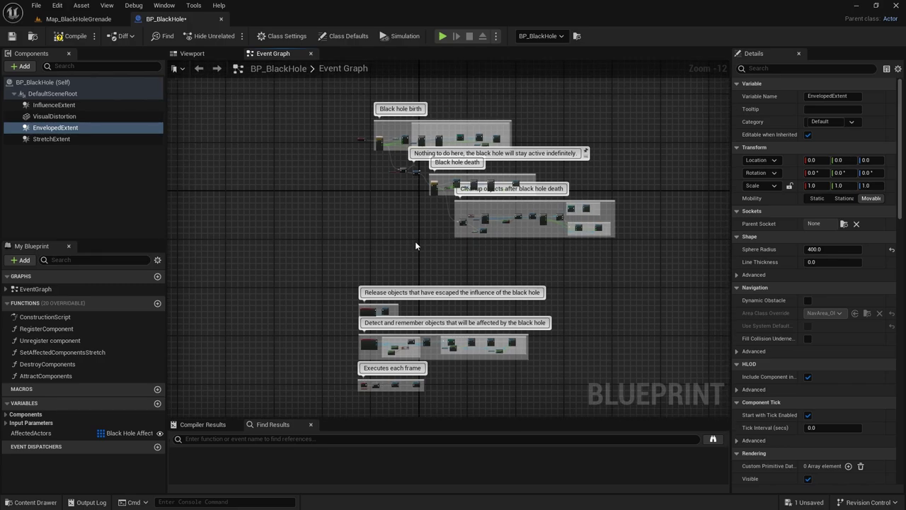
# Step: Examine the Black hole birth section, from Event BeginPlay through the BlackHoleBirth timeline to Set Actor Scale 3D
pyautogui.scroll(3, 421, 131)
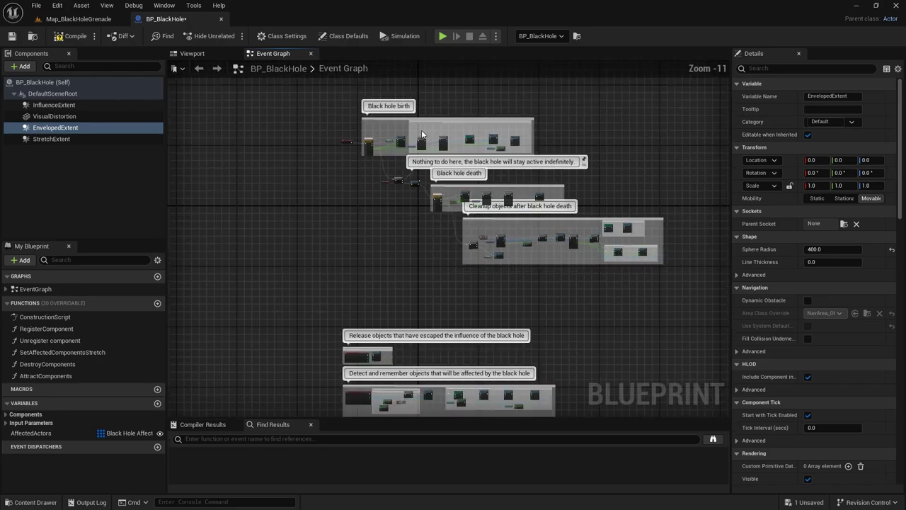
pyautogui.moveTo(410, 146); pyautogui.dragTo(358, 196, button='right')
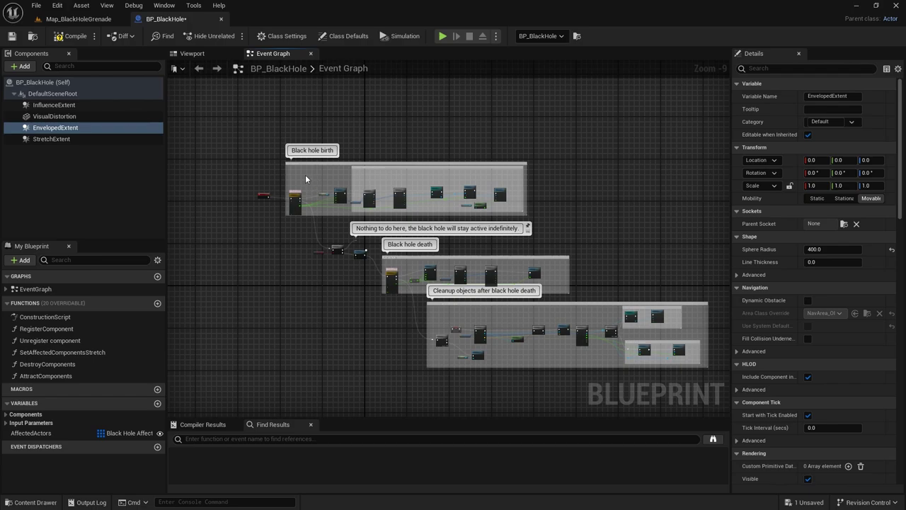
pyautogui.scroll(1, 306, 175)
pyautogui.moveTo(371, 239); pyautogui.dragTo(364, 200, button='right')
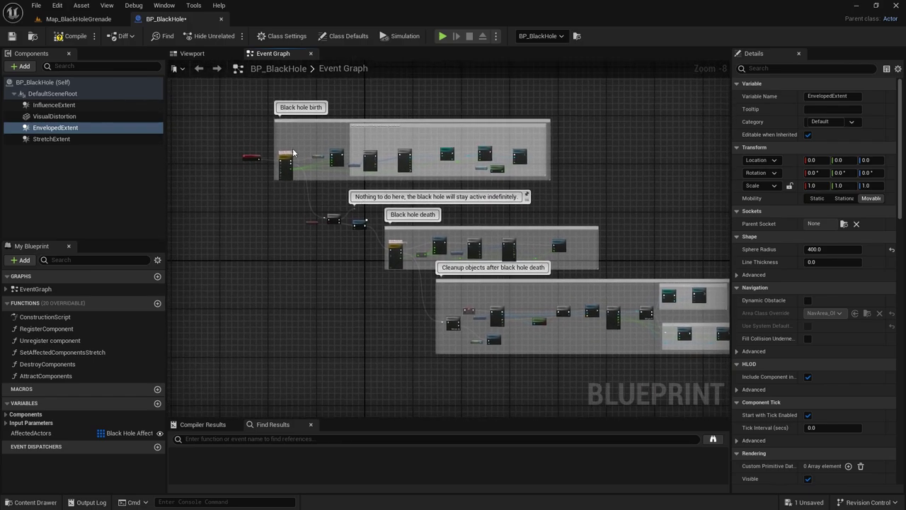
pyautogui.scroll(5, 293, 153)
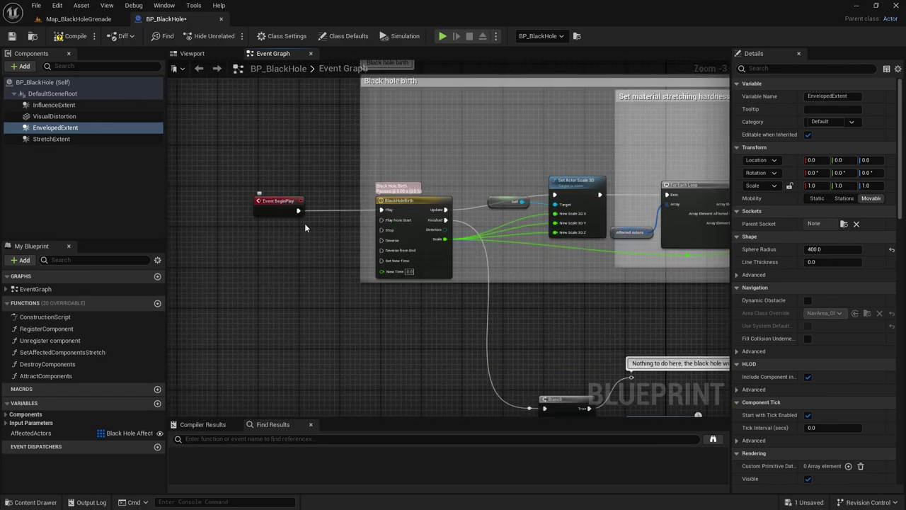
# Step: Review how the birth section leads to the Black hole death and Cleanup objects after black hole death sections
pyautogui.scroll(-3, 305, 224)
pyautogui.moveTo(337, 264); pyautogui.dragTo(286, 197, button='right')
pyautogui.scroll(-1, 293, 185)
pyautogui.scroll(-1, 293, 189)
pyautogui.scroll(-1, 286, 197)
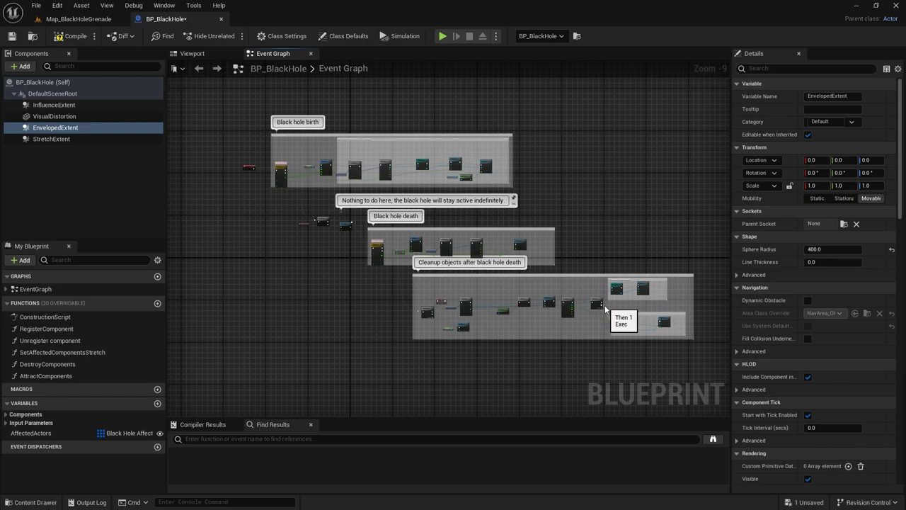
pyautogui.moveTo(605, 309); pyautogui.dragTo(569, 300, button='right')
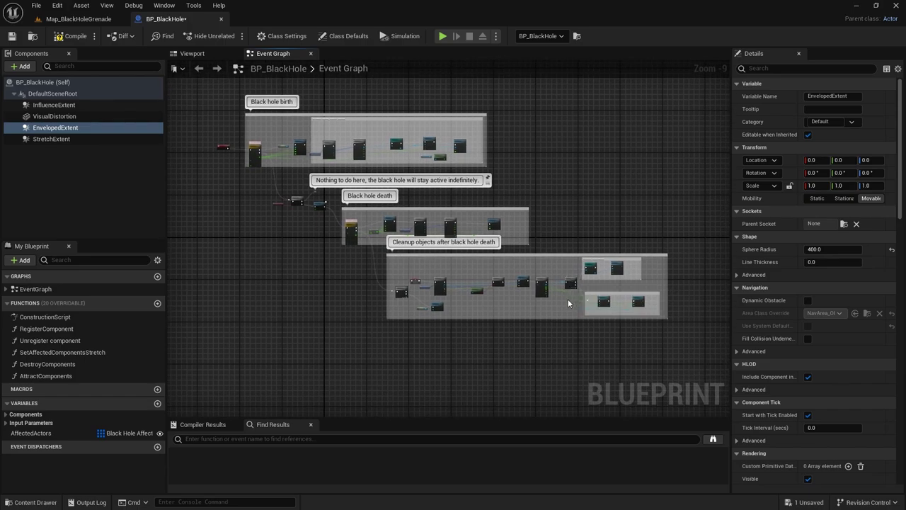
pyautogui.moveTo(541, 300); pyautogui.dragTo(561, 305, button='right')
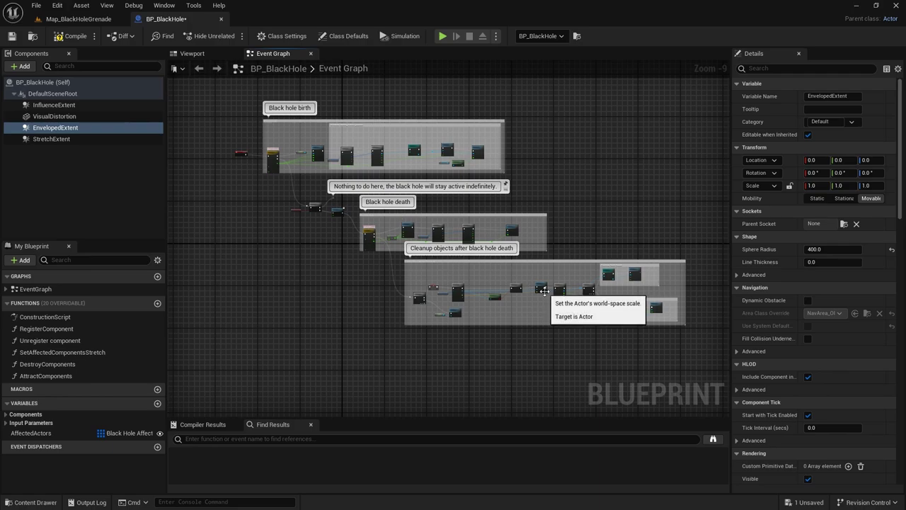
# Step: Examine the sections that release escaped objects, detect and remember affected objects, and execute each frame
pyautogui.moveTo(455, 366); pyautogui.dragTo(534, 116, button='right')
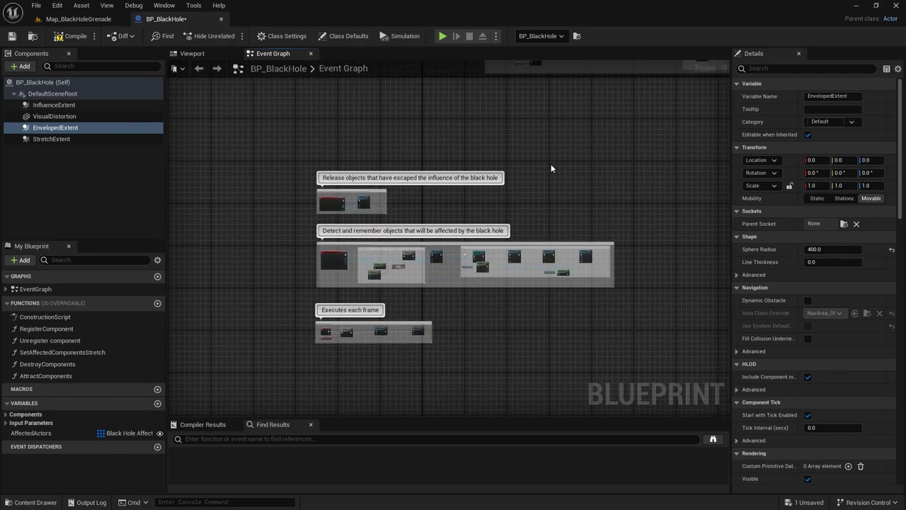
pyautogui.scroll(2, 354, 246)
pyautogui.scroll(2, 398, 284)
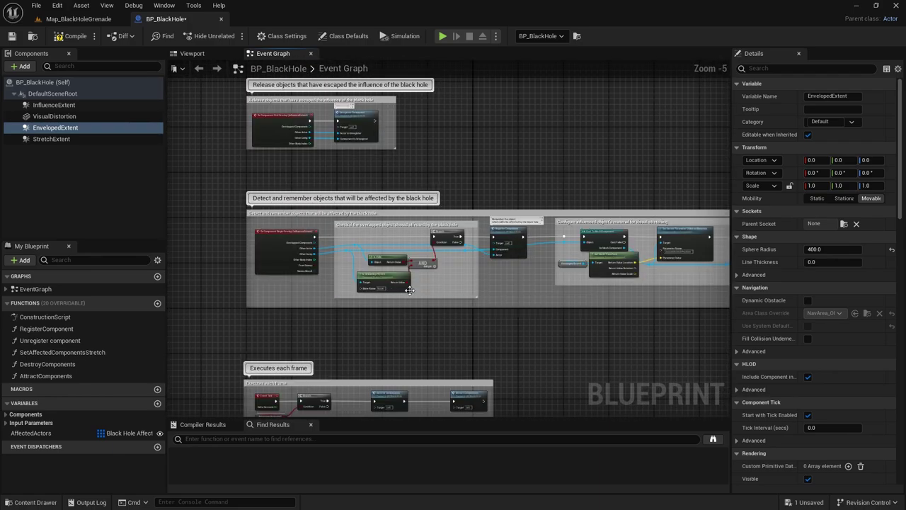
# Step: Examine the section that detects and remembers affected objects, from the InfluenceExtent begin-overlap event and physics check through Register Component to the material setup
pyautogui.moveTo(386, 349); pyautogui.dragTo(422, 377, button='right')
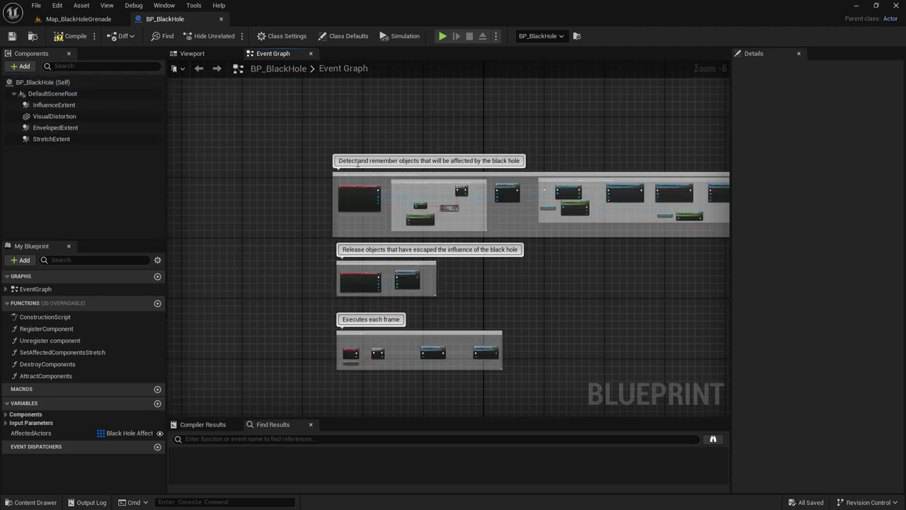
pyautogui.scroll(2, 467, 120)
pyautogui.moveTo(467, 120); pyautogui.dragTo(396, 118, button='right')
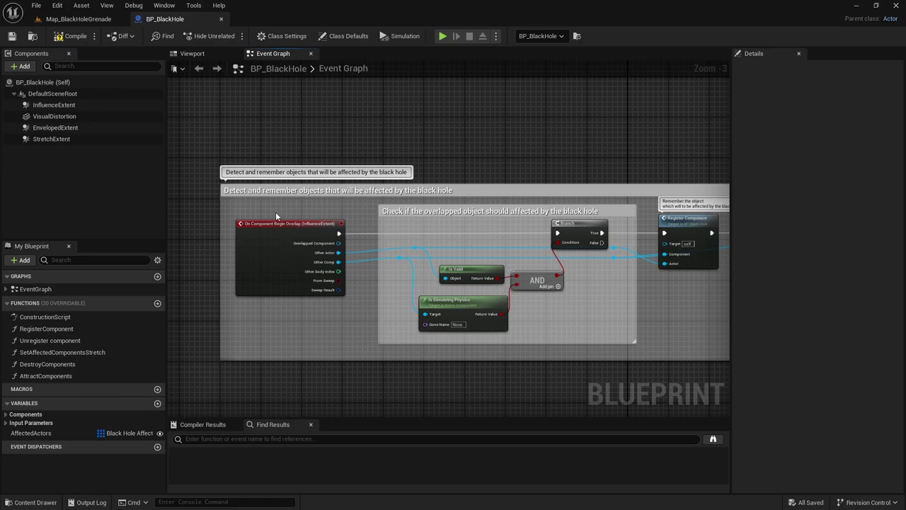
pyautogui.moveTo(271, 225)
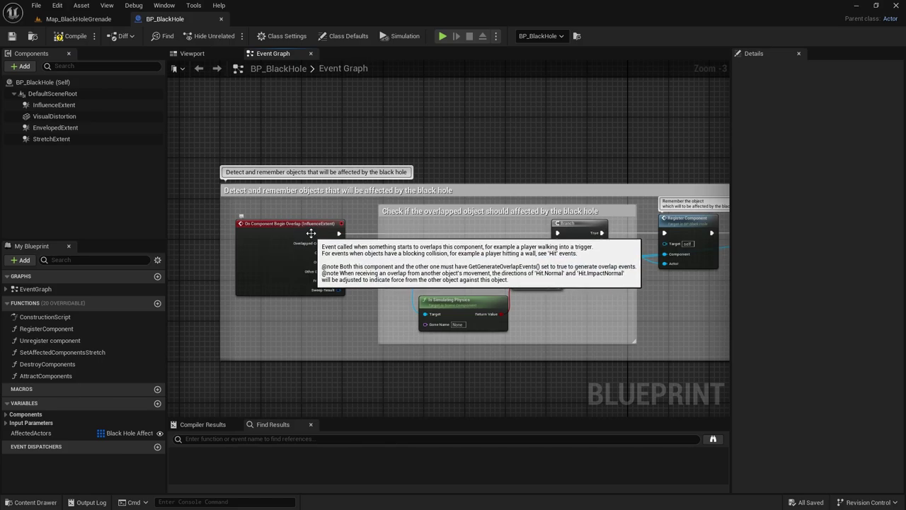
pyautogui.click(75, 107)
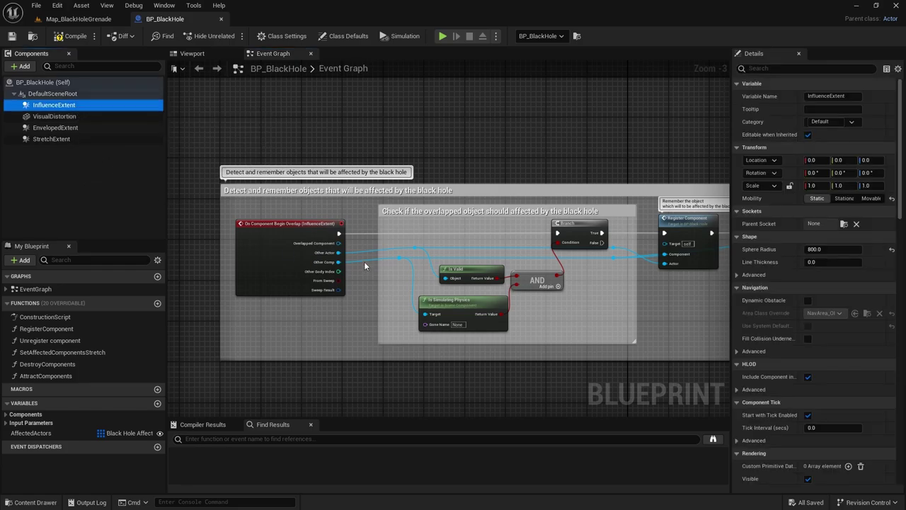
pyautogui.scroll(-2, 364, 261)
pyautogui.moveTo(488, 288); pyautogui.dragTo(398, 287, button='right')
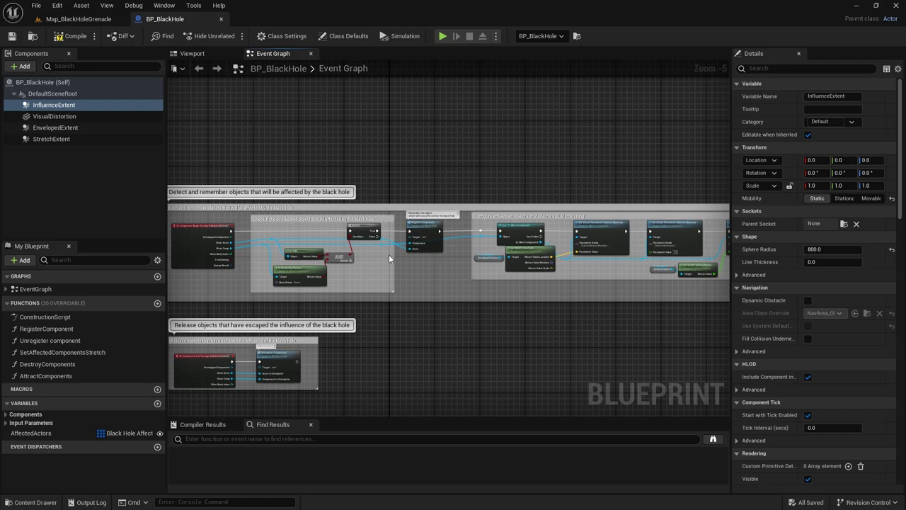
pyautogui.moveTo(546, 259); pyautogui.dragTo(454, 278, button='right')
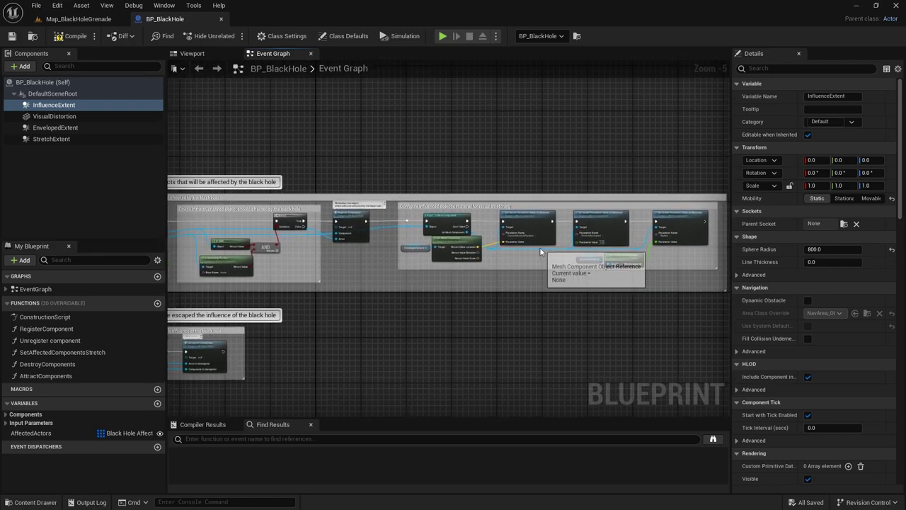
# Step: Examine the section that releases escaped objects, from the InfluenceExtent end-overlap event to Unregister Component
pyautogui.moveTo(369, 276); pyautogui.dragTo(594, 214, button='right')
pyautogui.scroll(3, 408, 280)
pyautogui.moveTo(419, 326); pyautogui.dragTo(468, 255, button='right')
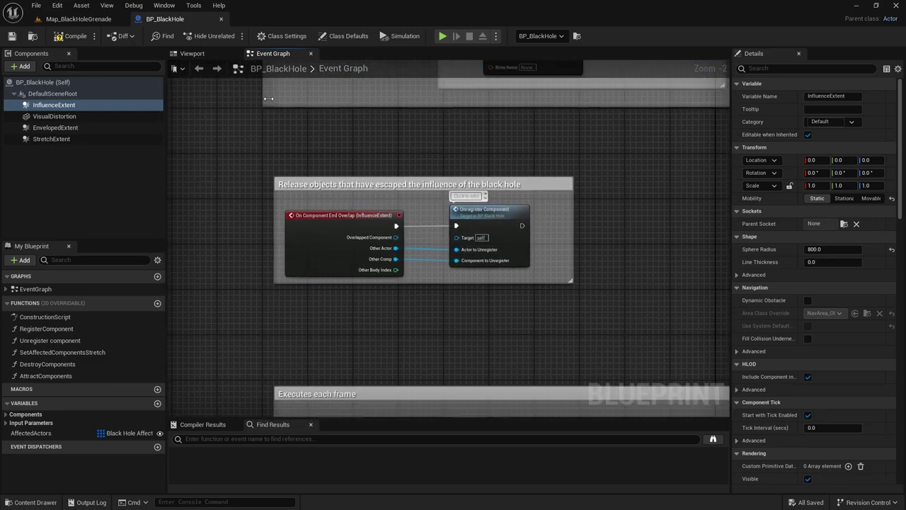
pyautogui.moveTo(343, 181); pyautogui.dragTo(307, 182, button='right')
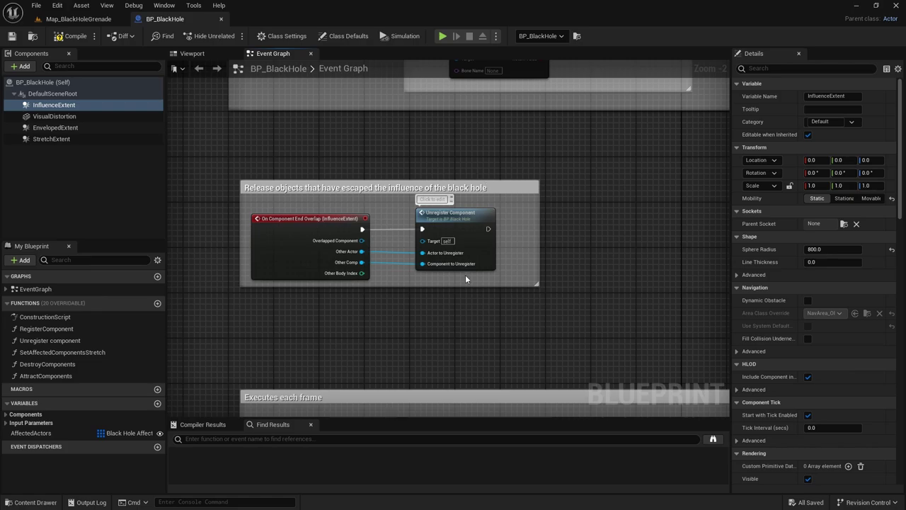
pyautogui.scroll(-3, 451, 254)
pyautogui.scroll(2, 346, 235)
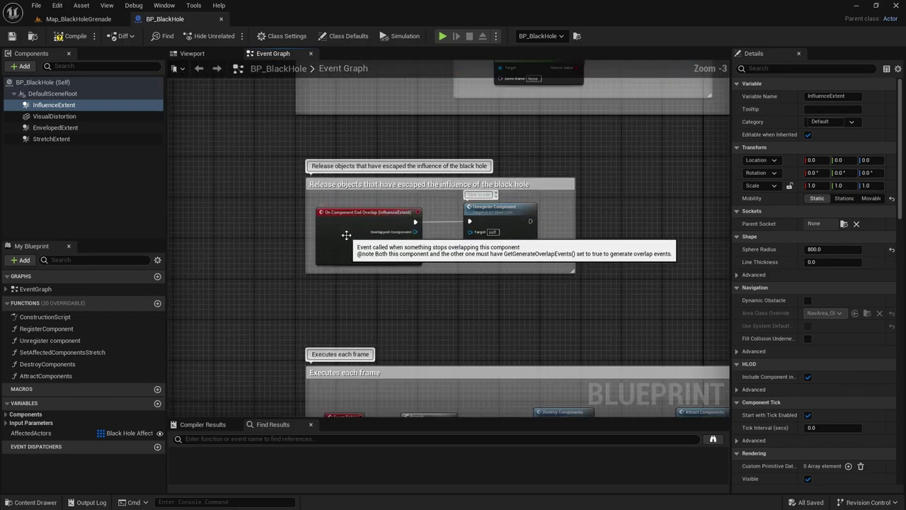
# Step: Examine the Executes each frame section, from Event Tick through the Attraction Activated branch to Destroy Components and Attract Components
pyautogui.scroll(-2, 439, 269)
pyautogui.moveTo(455, 295); pyautogui.dragTo(404, 210, button='right')
pyautogui.scroll(3, 418, 259)
pyautogui.moveTo(409, 281); pyautogui.dragTo(389, 234, button='right')
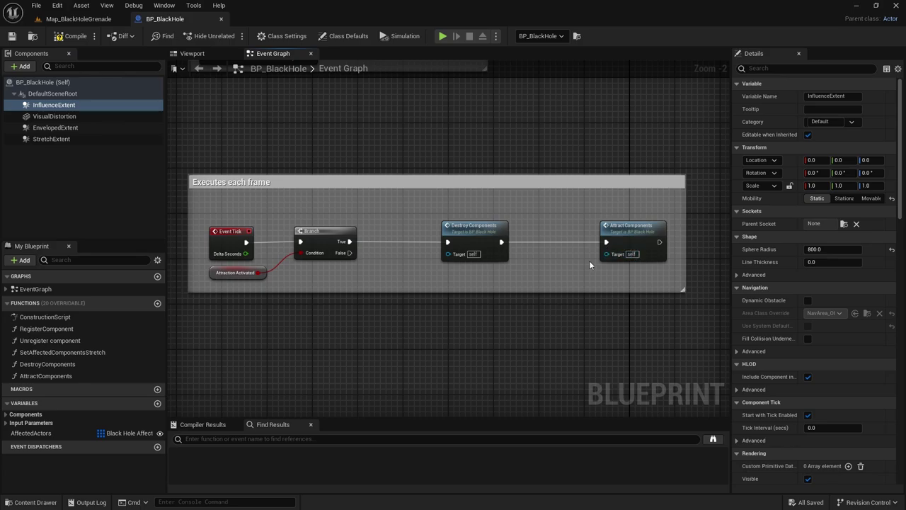
# Step: Survey the whole black hole event graph again, covering the birth, death and cleanup sections and the overlap and per-frame sections
pyautogui.scroll(-6, 589, 260)
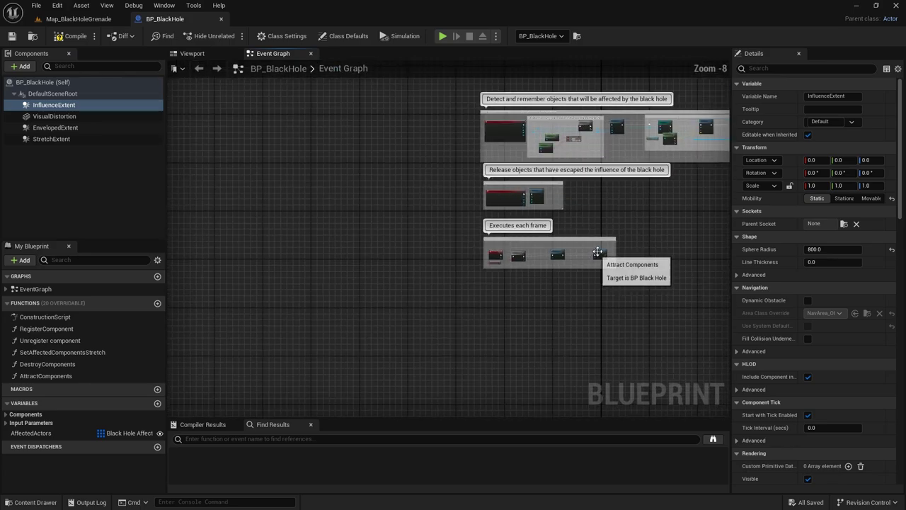
pyautogui.moveTo(634, 190); pyautogui.dragTo(447, 303, button='right')
pyautogui.scroll(-4, 446, 297)
pyautogui.moveTo(491, 212); pyautogui.dragTo(477, 256, button='right')
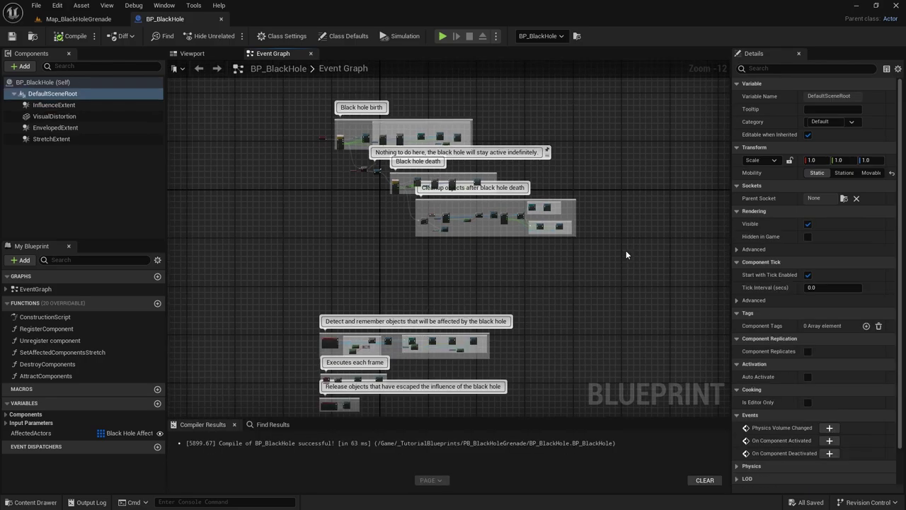
pyautogui.moveTo(399, 250); pyautogui.dragTo(398, 240, button='right')
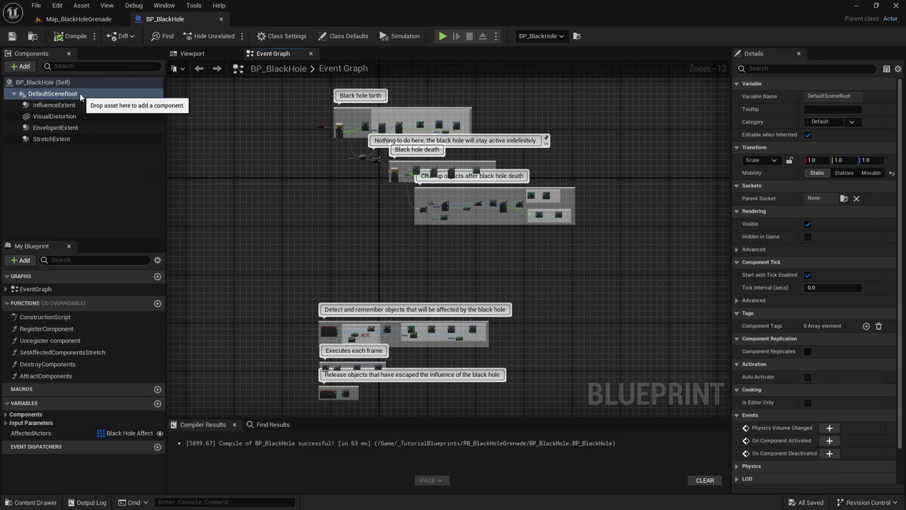
pyautogui.scroll(3, 455, 368)
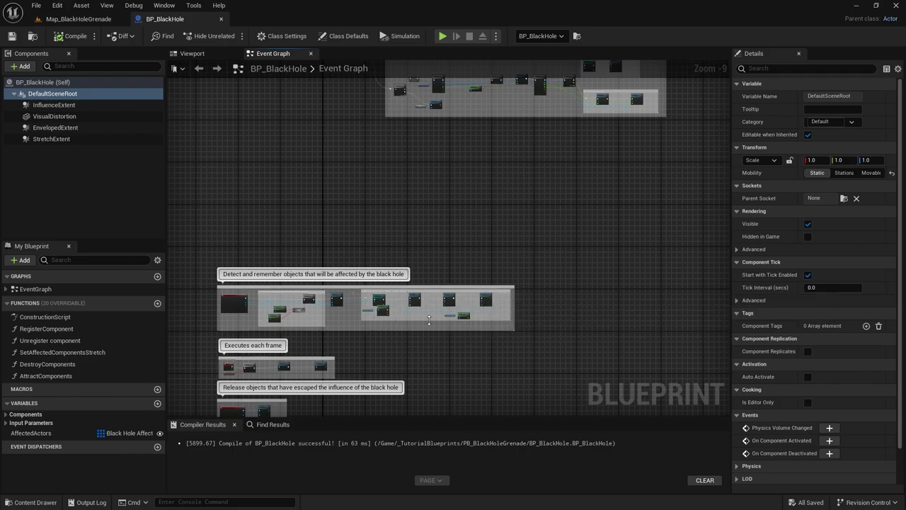
pyautogui.scroll(-1, 461, 186)
pyautogui.moveTo(460, 186); pyautogui.dragTo(461, 284, button='right')
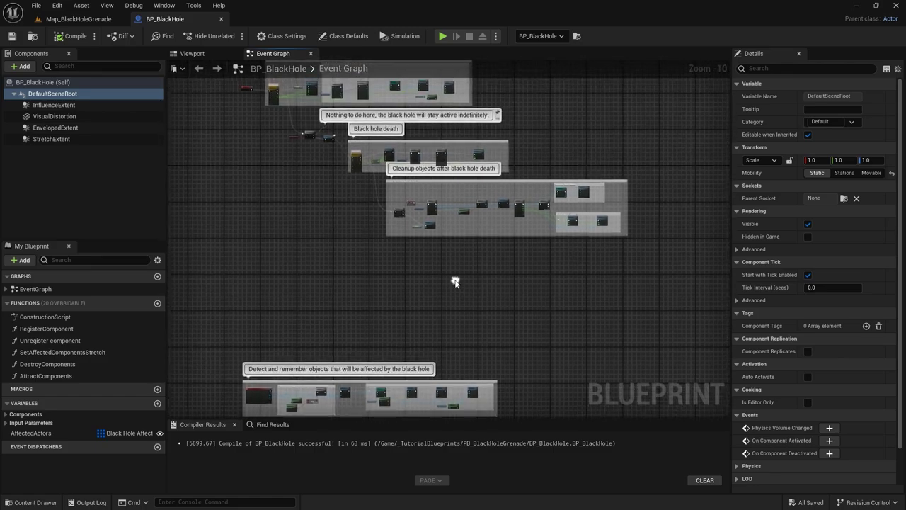
pyautogui.scroll(-1, 454, 279)
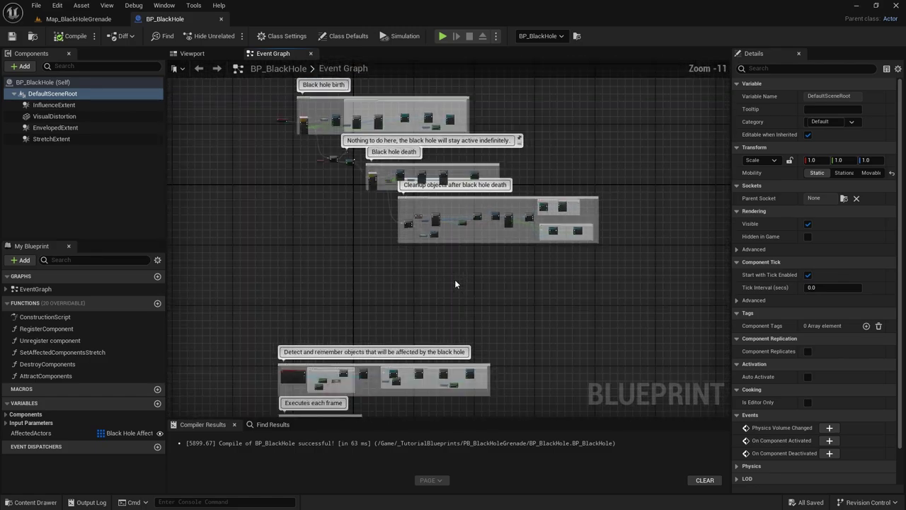
# Step: Show the black hole blueprint in its 3D viewport and inspect the VisualDistortion sphere
pyautogui.click(202, 53)
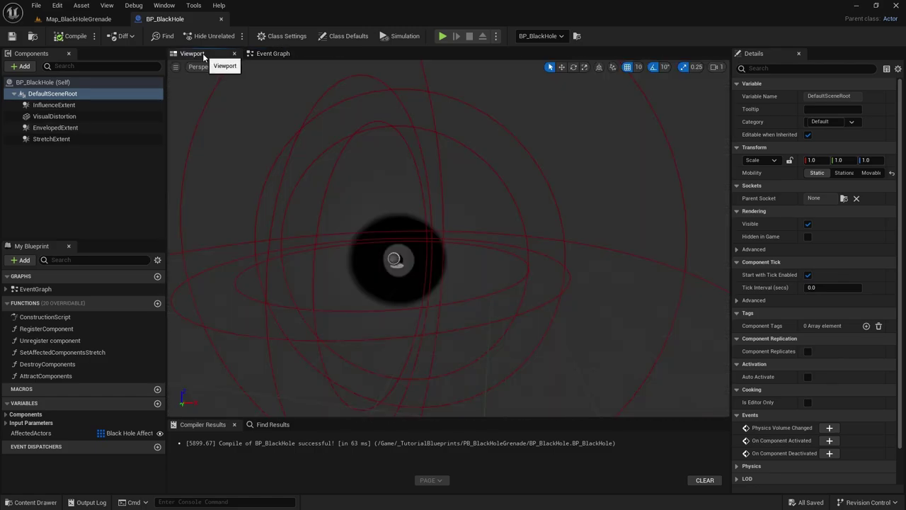
pyautogui.click(401, 289)
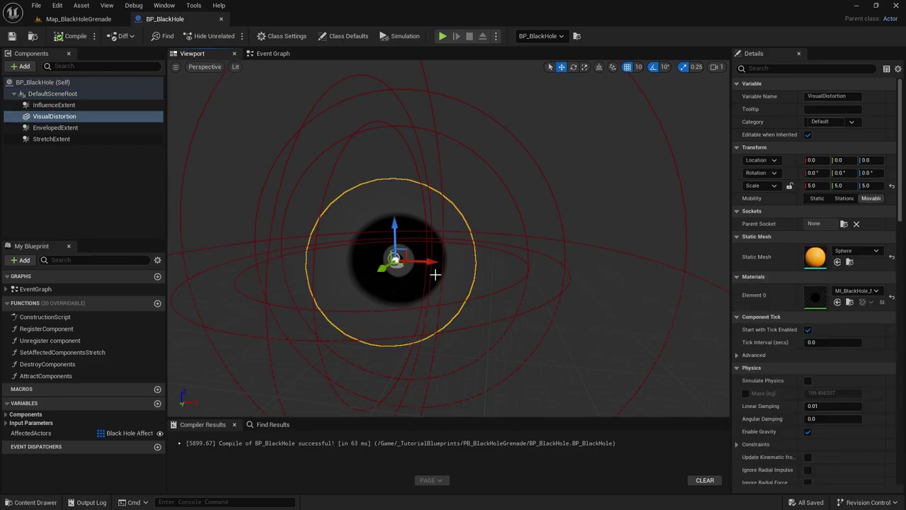
pyautogui.moveTo(435, 274); pyautogui.dragTo(380, 275, button='middle')
pyautogui.scroll(-2, 436, 274)
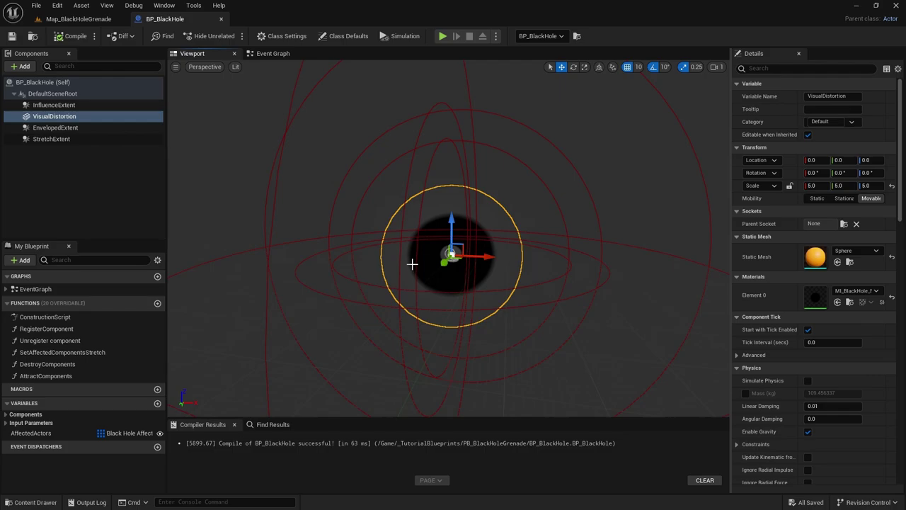
# Step: Switch to the Map_BlackHoleGrenade level, select Sphere2 and view the scene's distortion through the placed black hole
pyautogui.click(78, 18)
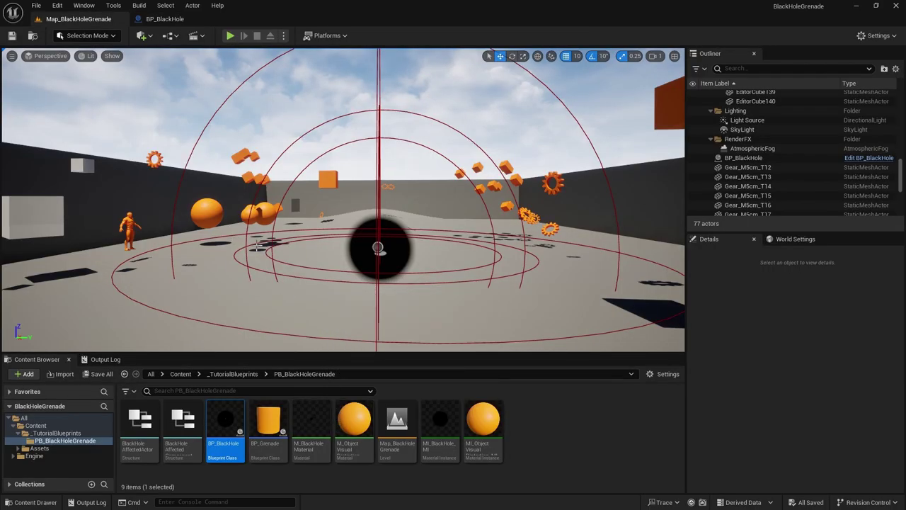
pyautogui.moveTo(333, 283); pyautogui.dragTo(305, 261, button='right')
pyautogui.moveTo(405, 271); pyautogui.dragTo(174, 269, button='right')
pyautogui.click(197, 268)
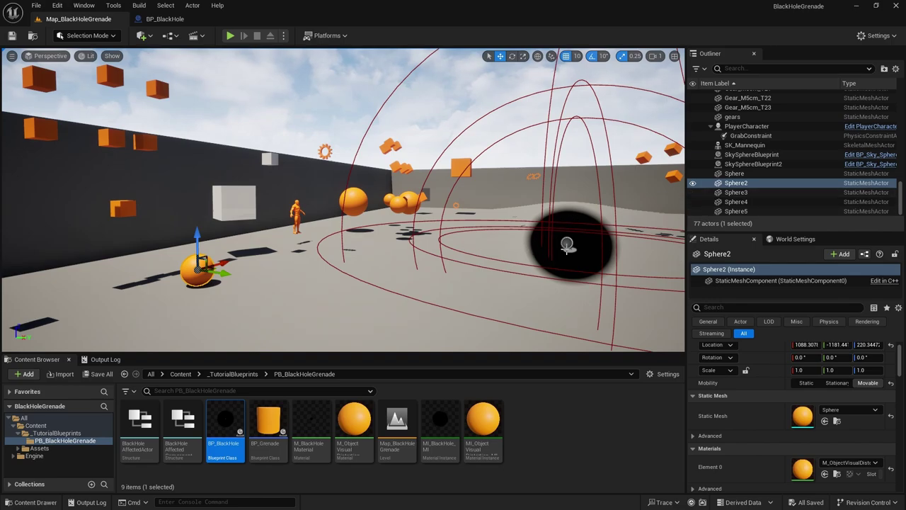
pyautogui.moveTo(574, 244); pyautogui.dragTo(659, 224, button='right')
pyautogui.moveTo(394, 224); pyautogui.dragTo(375, 203, button='right')
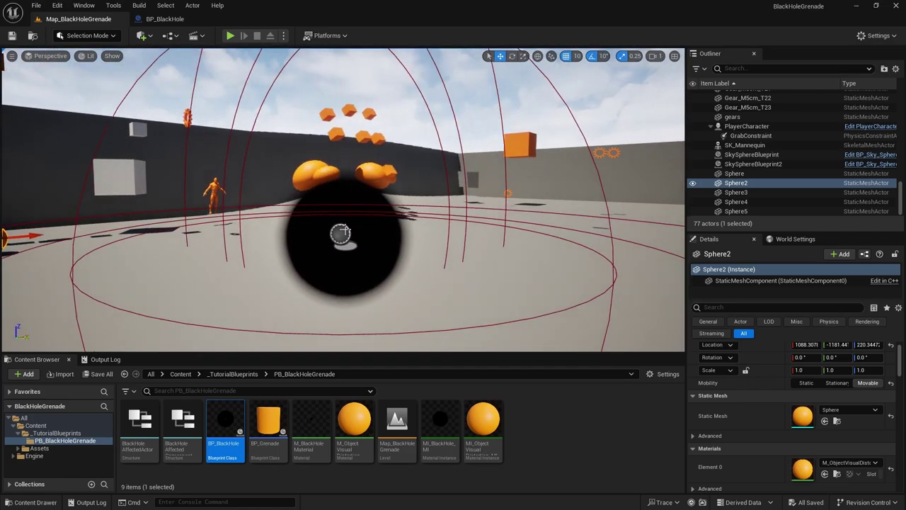
# Step: Focus on Sphere2 and compare its appearance with the distorted surroundings of the black hole from several angles
pyautogui.press('f')
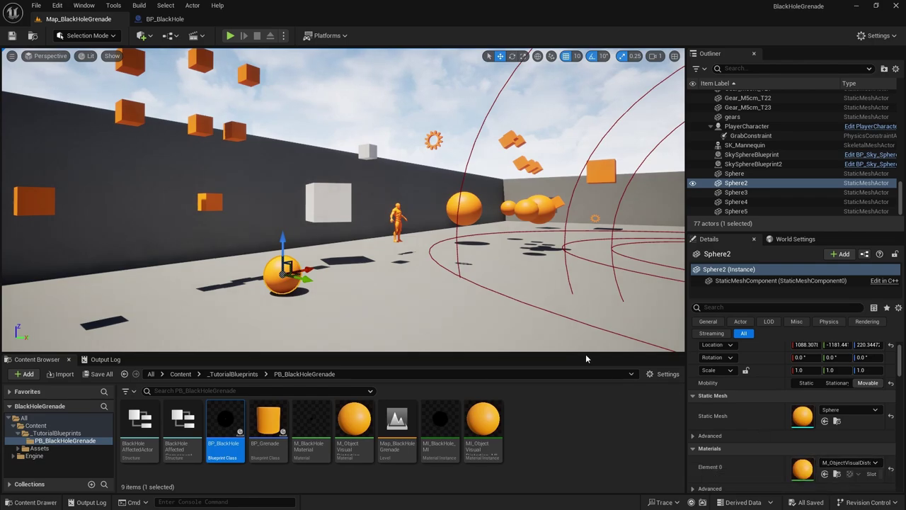
pyautogui.moveTo(379, 301); pyautogui.dragTo(491, 319, button='right')
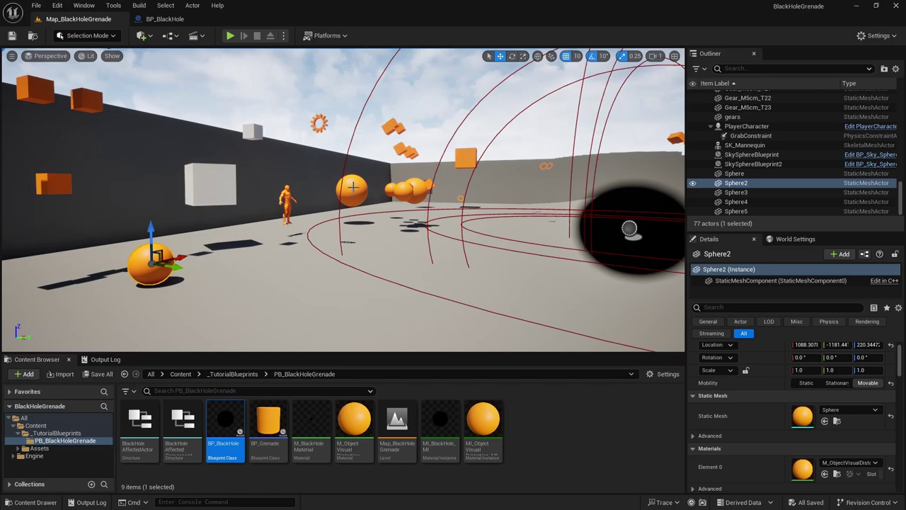
pyautogui.moveTo(540, 205); pyautogui.dragTo(568, 221, button='right')
pyautogui.press('s')
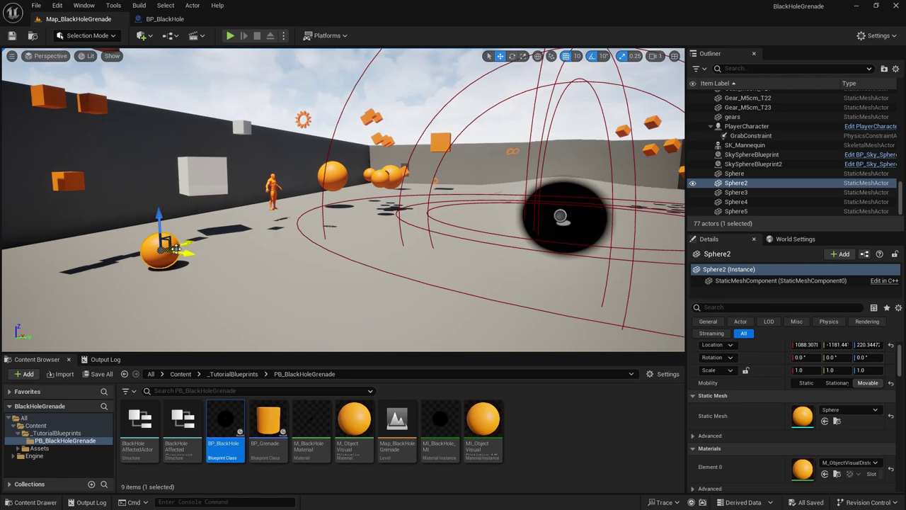
pyautogui.moveTo(221, 250); pyautogui.dragTo(184, 248, button='right')
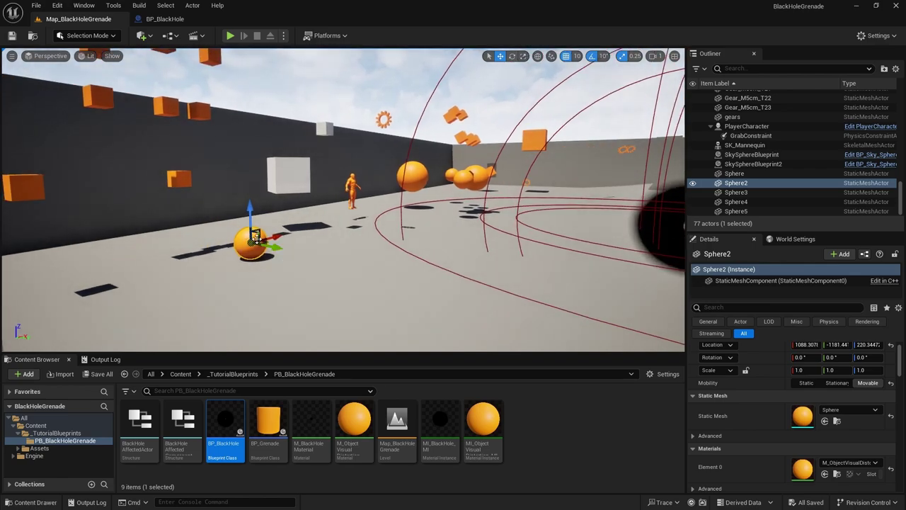
pyautogui.moveTo(368, 156); pyautogui.dragTo(466, 204, button='right')
# Step: Open the MI_BlackHole_MI material instance used by the black hole's VisualDistortion component, look at it and close it
pyautogui.doubleClick(511, 222)
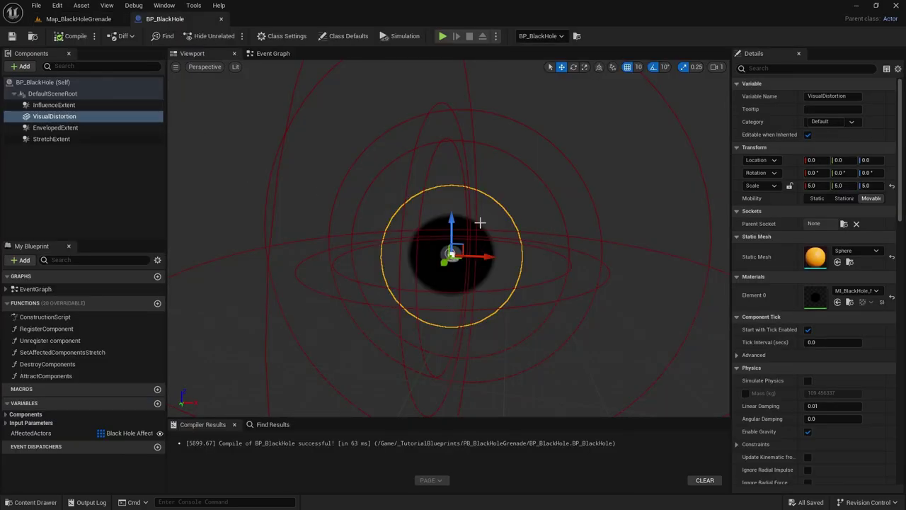
pyautogui.doubleClick(815, 298)
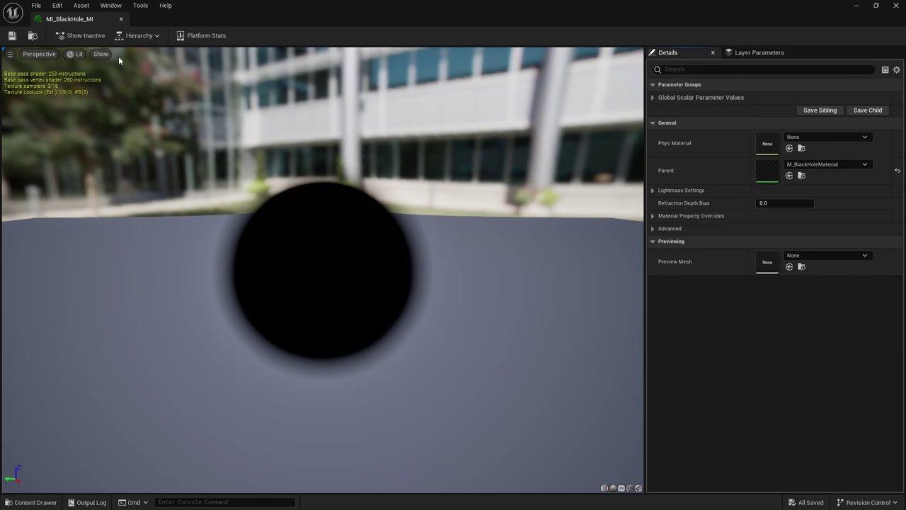
pyautogui.click(121, 19)
# Step: Return to the Map_BlackHoleGrenade level and open the M_BlackHoleMaterial asset from the PB_BlackHoleGrenade folder
pyautogui.click(78, 20)
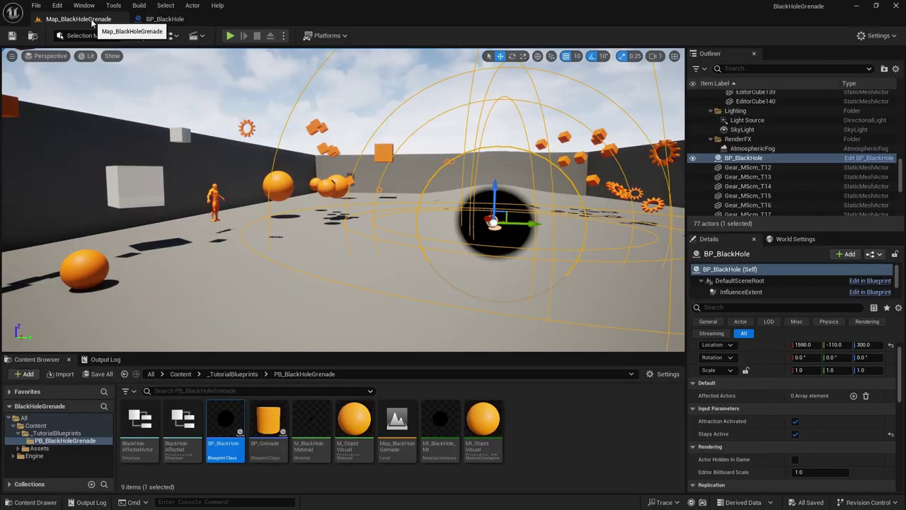
pyautogui.click(311, 423)
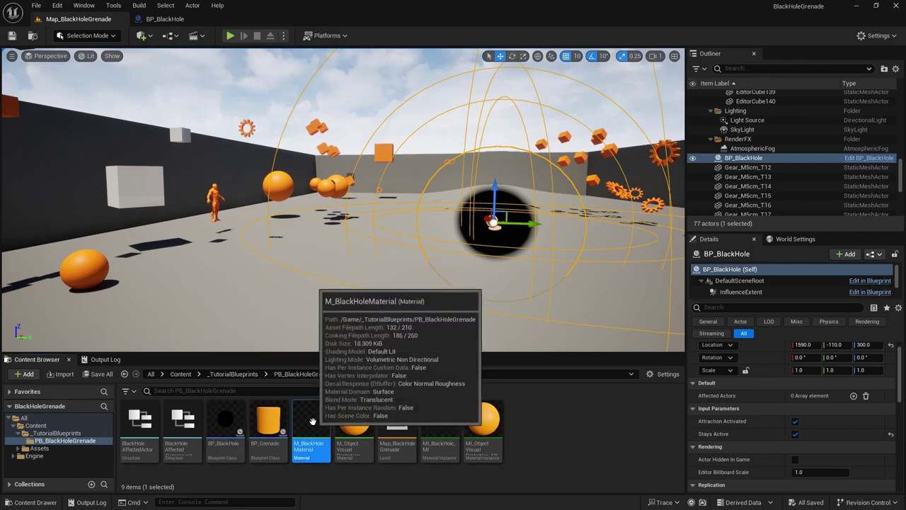
pyautogui.doubleClick(311, 423)
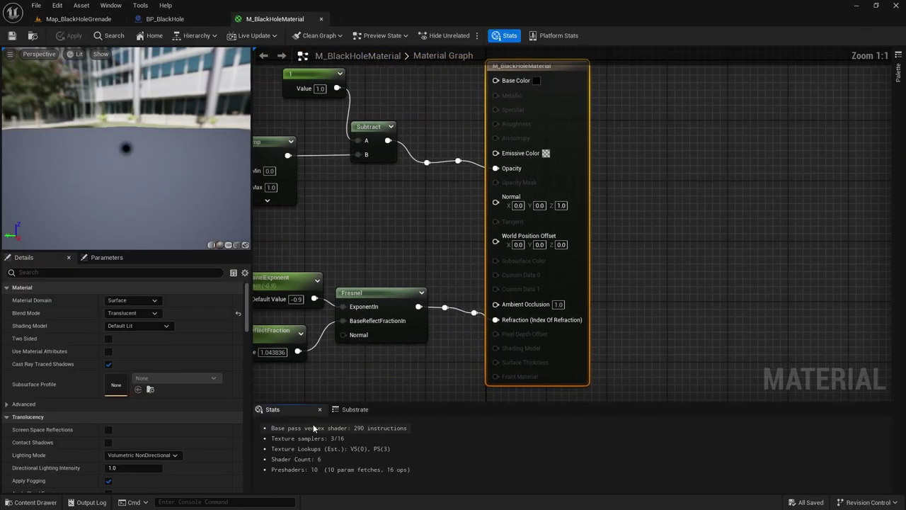
# Step: Examine the material graph, covering the Fresnel, Sharpness, Clamp and Subtract chain into Opacity and the second Fresnel chain into Refraction
pyautogui.moveTo(551, 269); pyautogui.dragTo(584, 268, button='right')
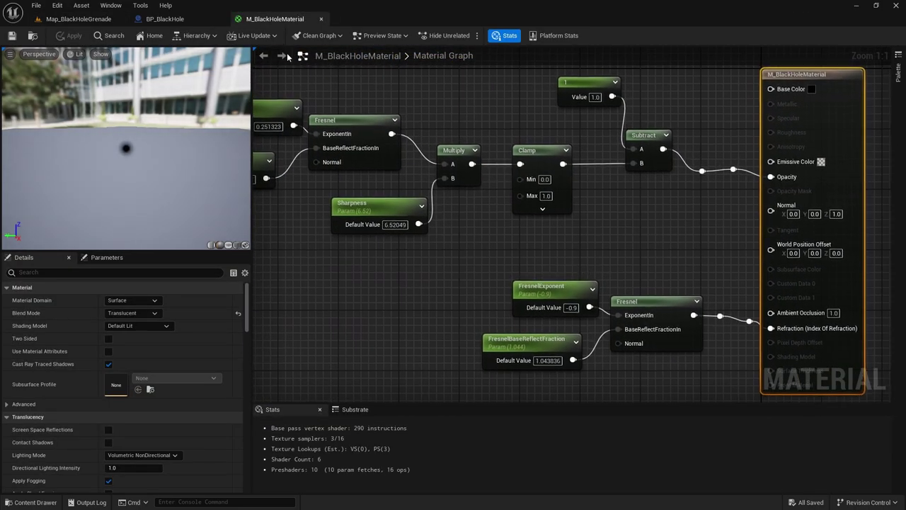
pyautogui.moveTo(498, 258); pyautogui.dragTo(543, 269, button='right')
pyautogui.scroll(-1, 515, 266)
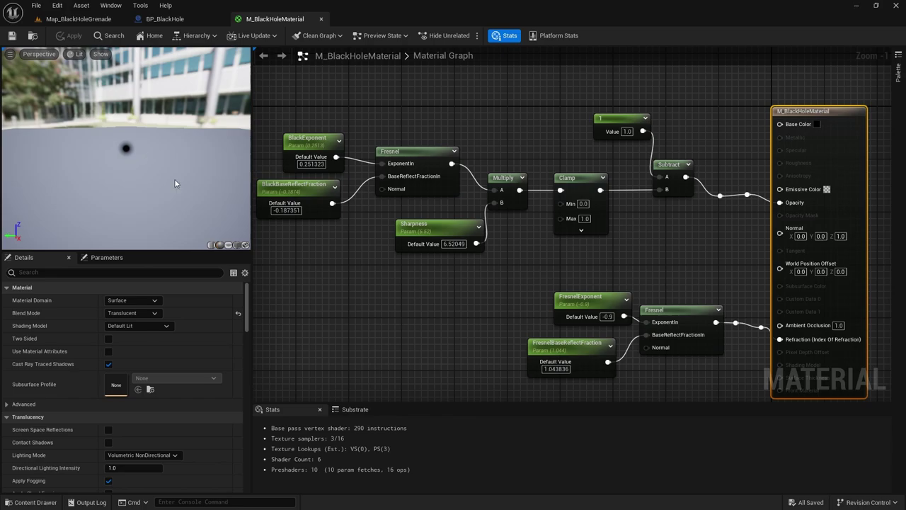
pyautogui.moveTo(594, 252); pyautogui.dragTo(627, 248, button='right')
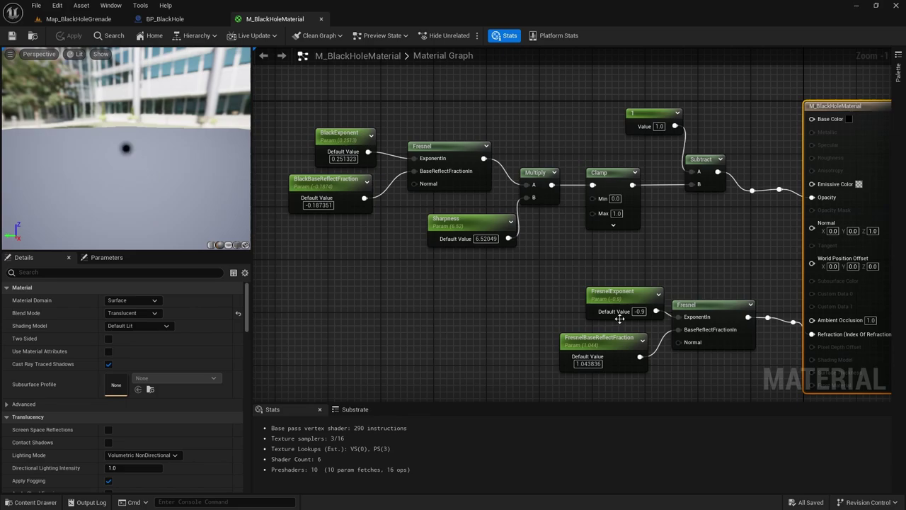
pyautogui.moveTo(716, 359); pyautogui.dragTo(635, 318, button='right')
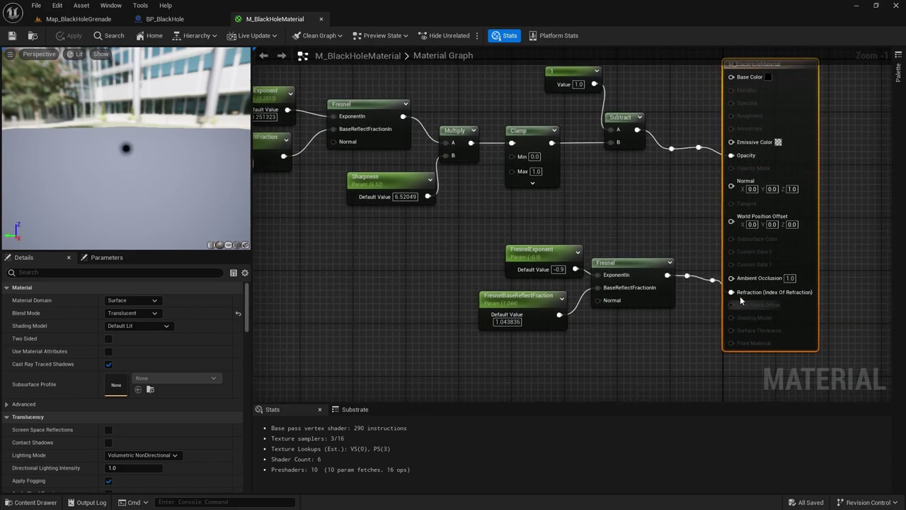
# Step: Set the default value of the BlackExponent parameter in the opacity chain to 0.603323
pyautogui.moveTo(711, 285); pyautogui.dragTo(728, 312, button='right')
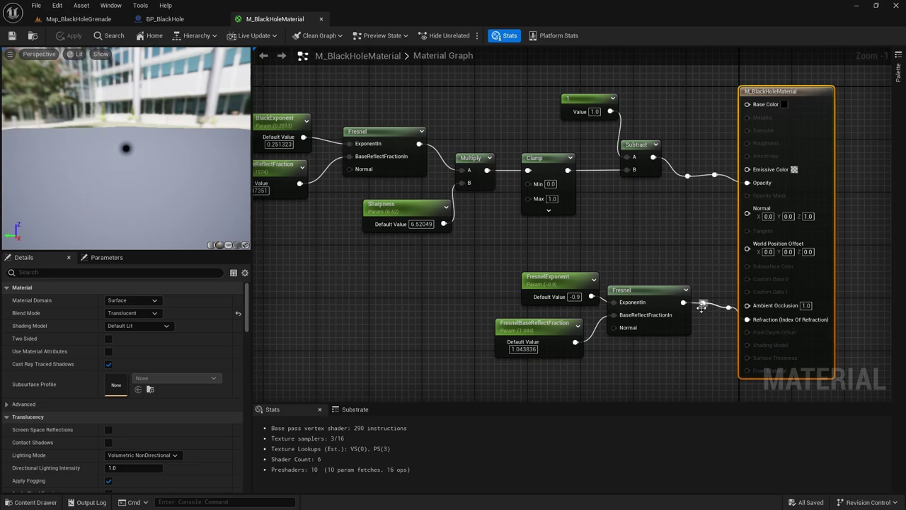
pyautogui.moveTo(626, 325); pyautogui.dragTo(653, 311, button='right')
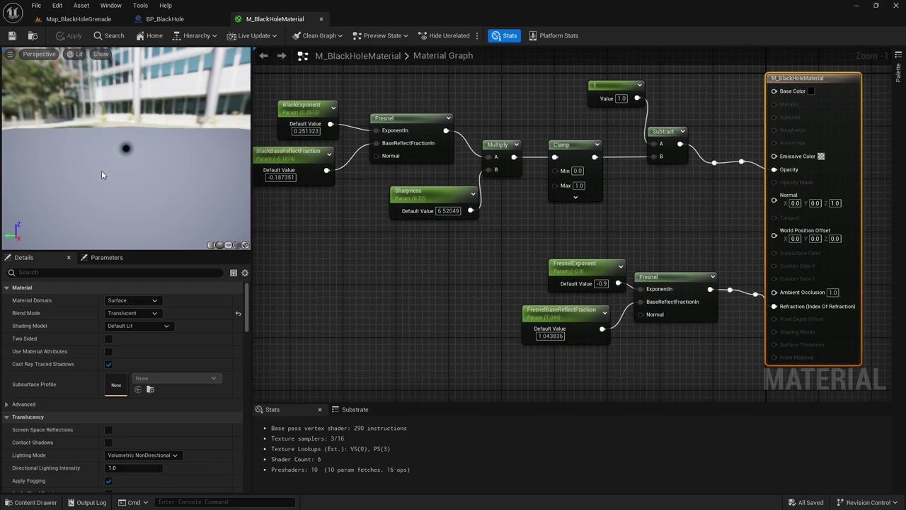
pyautogui.moveTo(629, 275); pyautogui.dragTo(749, 329, button='right')
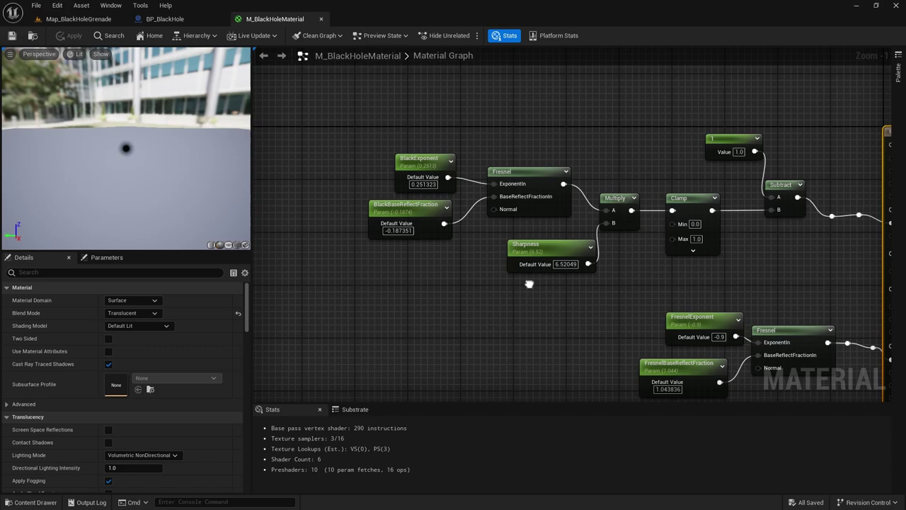
pyautogui.click(421, 163)
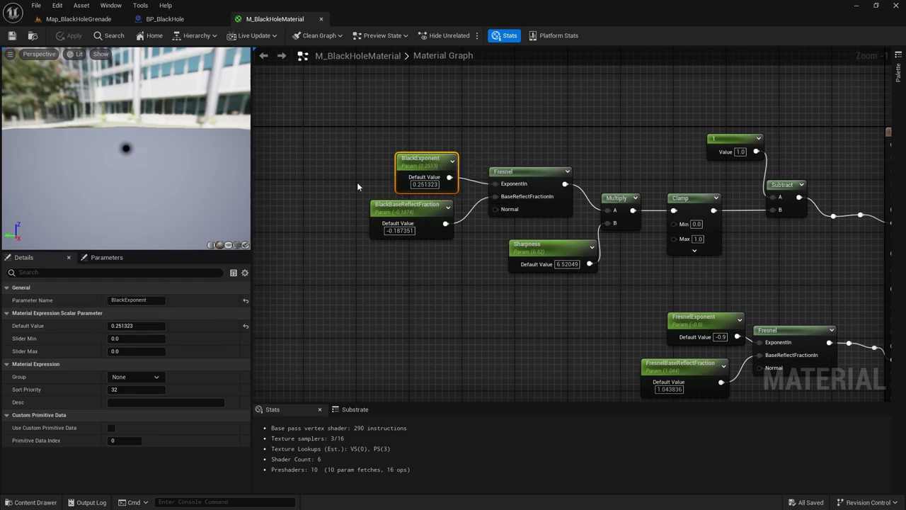
pyautogui.moveTo(125, 325); pyautogui.dragTo(138, 325)
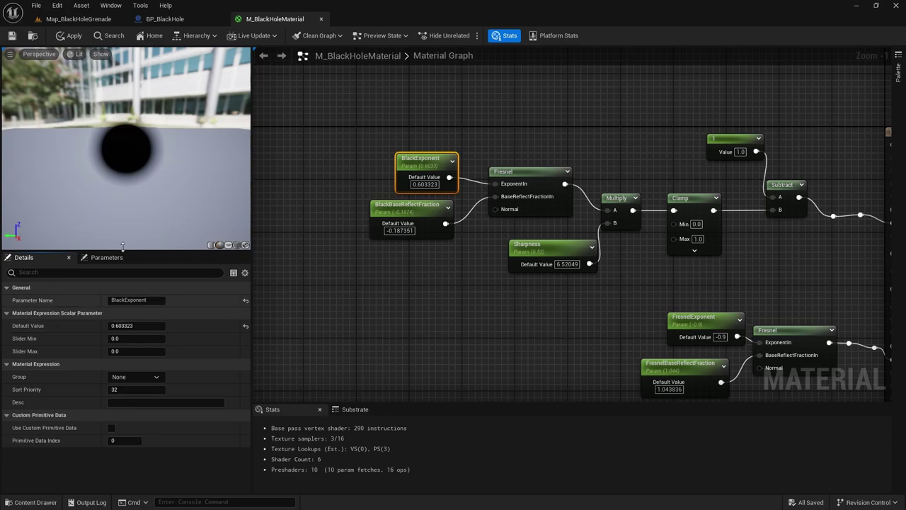
# Step: Set the default value of the BlackBaseReflectFraction parameter to 0.004649
pyautogui.click(426, 218)
pyautogui.moveTo(411, 279); pyautogui.dragTo(398, 289, button='right')
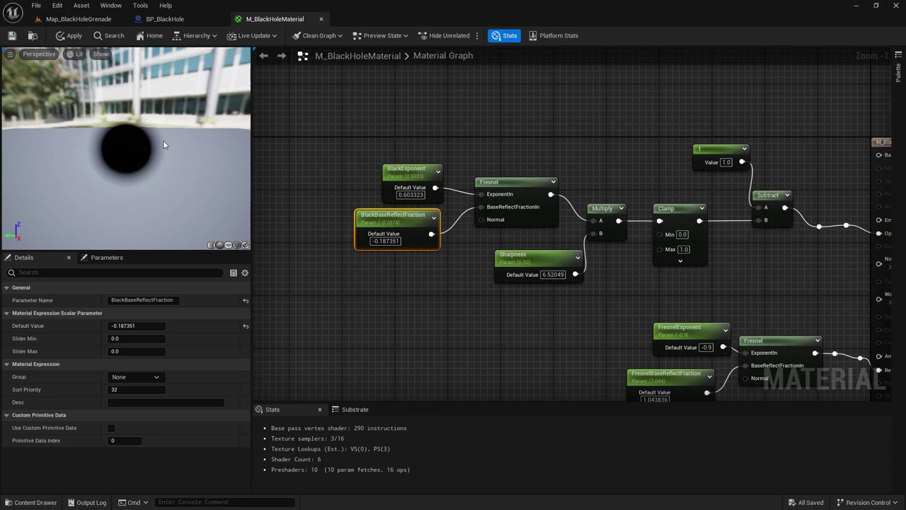
pyautogui.moveTo(126, 322)
pyautogui.mouseDown()
pyautogui.moveTo(133, 326)
pyautogui.moveTo(125, 325)
pyautogui.mouseUp()
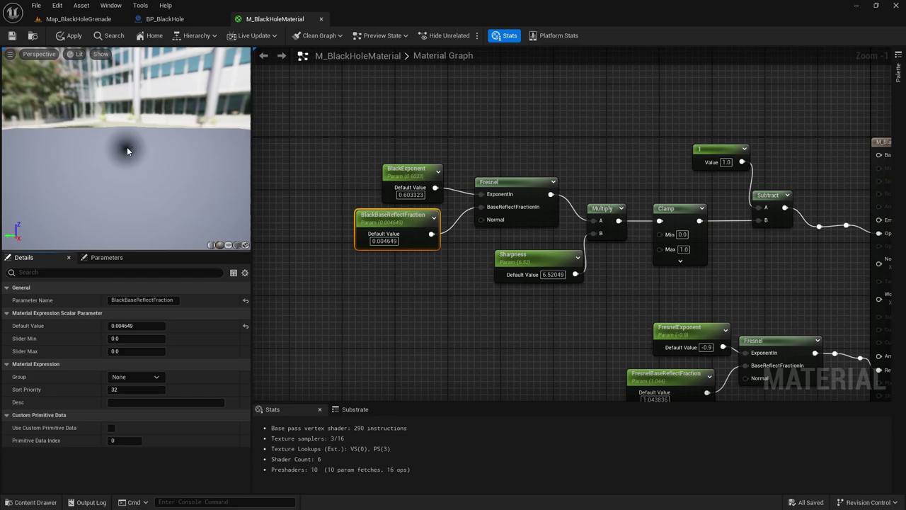
# Step: Raise the BlackExponent parameter's default value to 0.731323
pyautogui.moveTo(400, 194); pyautogui.dragTo(408, 195)
pyautogui.click(402, 180)
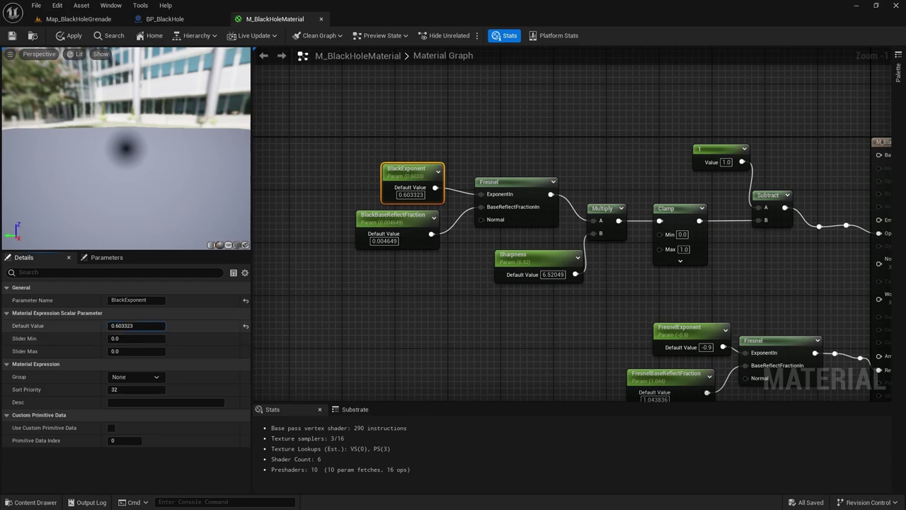
pyautogui.moveTo(130, 325); pyautogui.dragTo(142, 216)
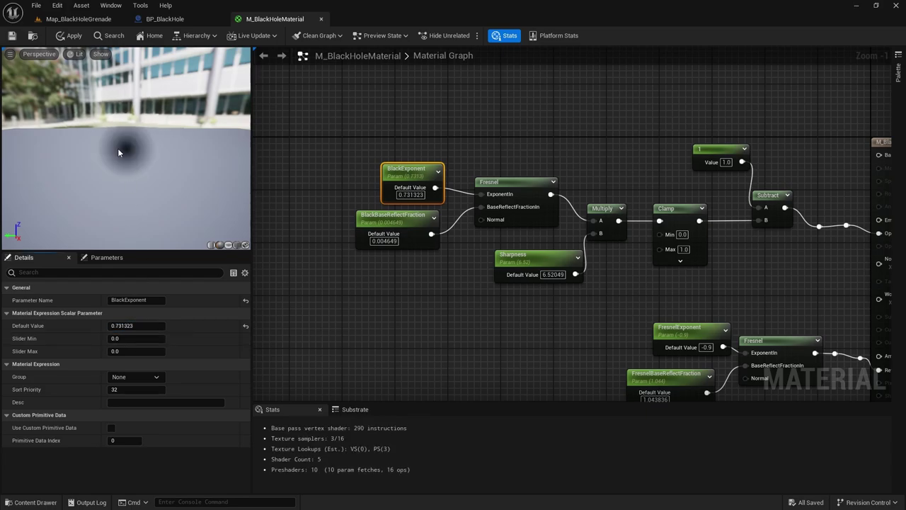
# Step: Set the default value of the Sharpness parameter feeding the Multiply node to 7.544057
pyautogui.moveTo(583, 250); pyautogui.dragTo(524, 249, button='right')
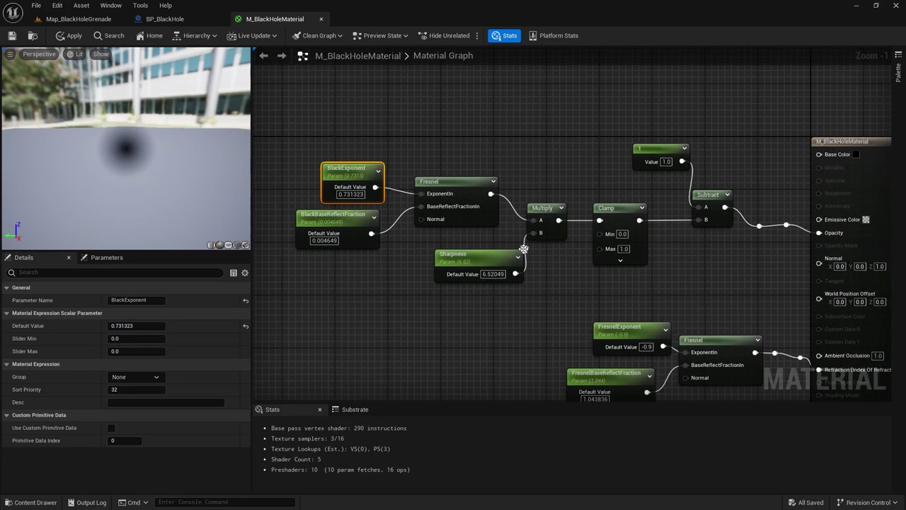
pyautogui.click(481, 259)
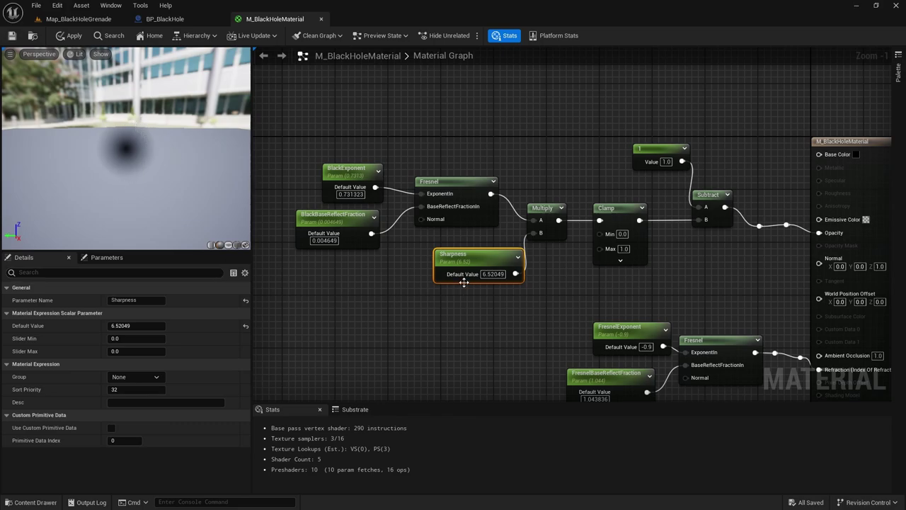
pyautogui.moveTo(133, 325)
pyautogui.mouseDown()
pyautogui.moveTo(141, 326)
pyautogui.moveTo(124, 326)
pyautogui.mouseUp()
# Step: Set BlackBaseReflectFraction to -0.091351 and raise Sharpness to 10.61957
pyautogui.click(322, 222)
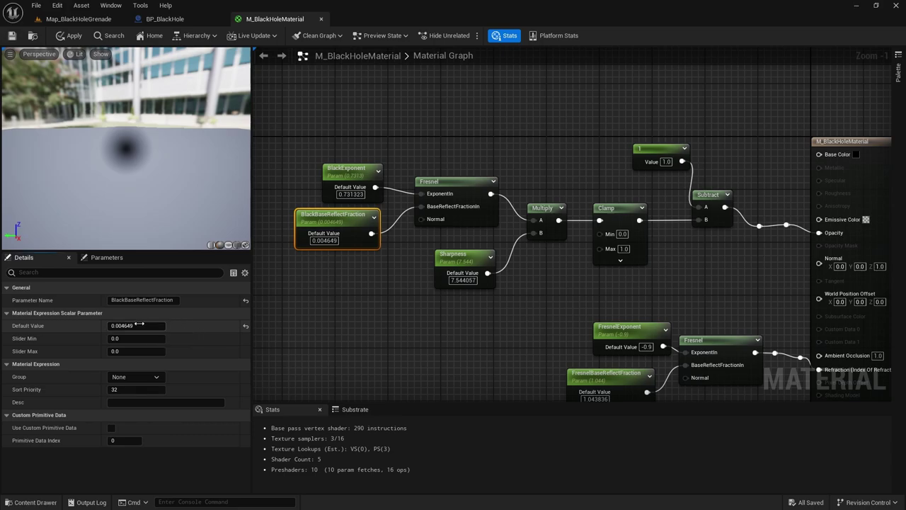
pyautogui.moveTo(138, 325); pyautogui.dragTo(136, 325)
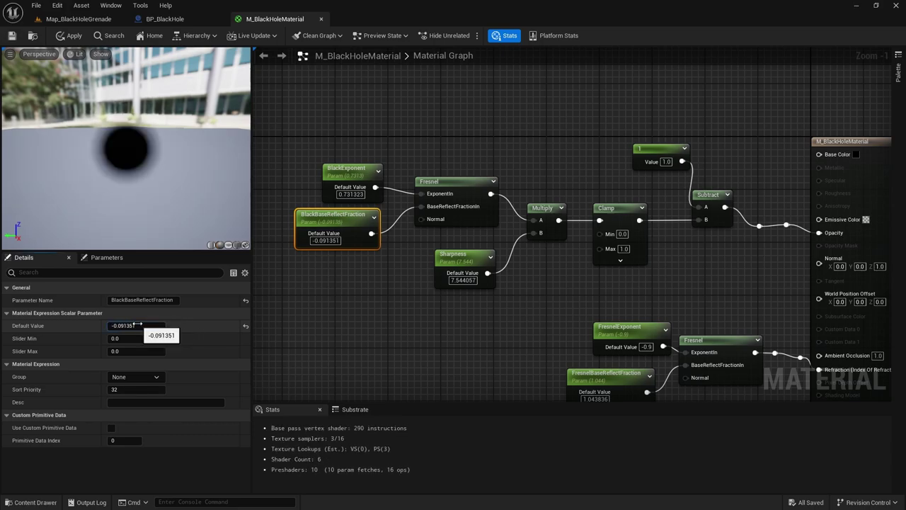
pyautogui.click(459, 259)
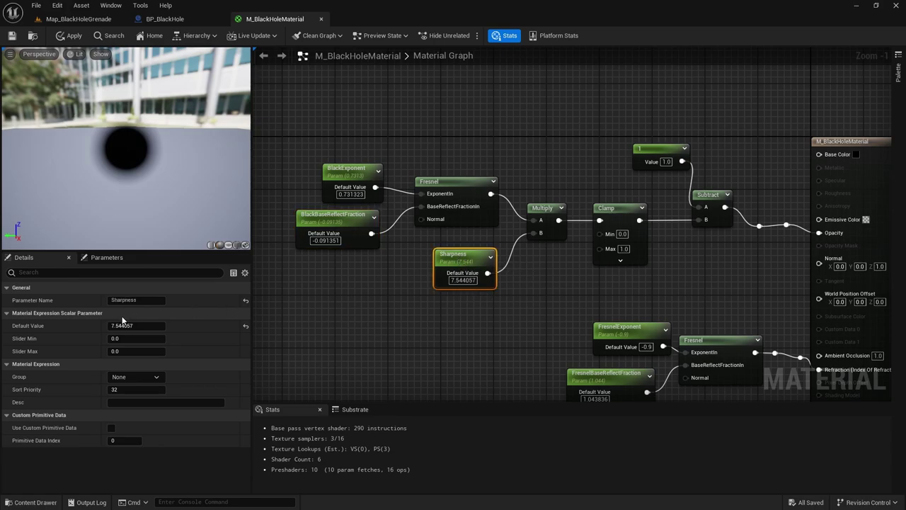
pyautogui.moveTo(122, 325); pyautogui.dragTo(144, 325)
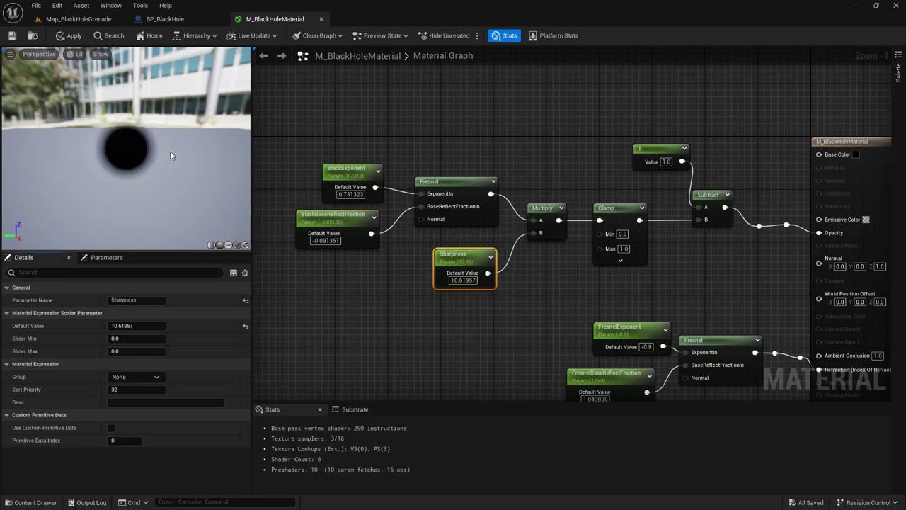
# Step: Review the opacity chain, check the BP_BlackHole actor and asset in the Map_BlackHoleGrenade level, and return to the M_BlackHoleMaterial graph
pyautogui.moveTo(386, 300); pyautogui.dragTo(359, 305, button='right')
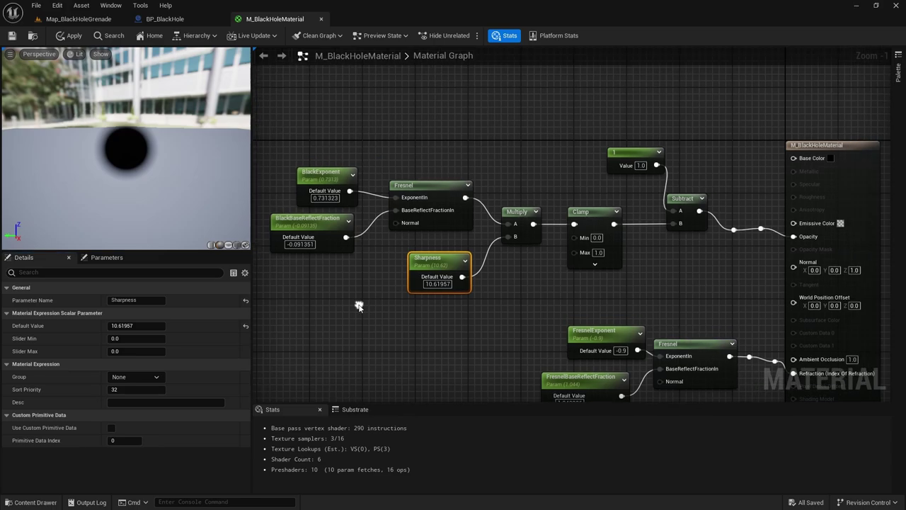
pyautogui.moveTo(356, 266); pyautogui.dragTo(337, 235, button='right')
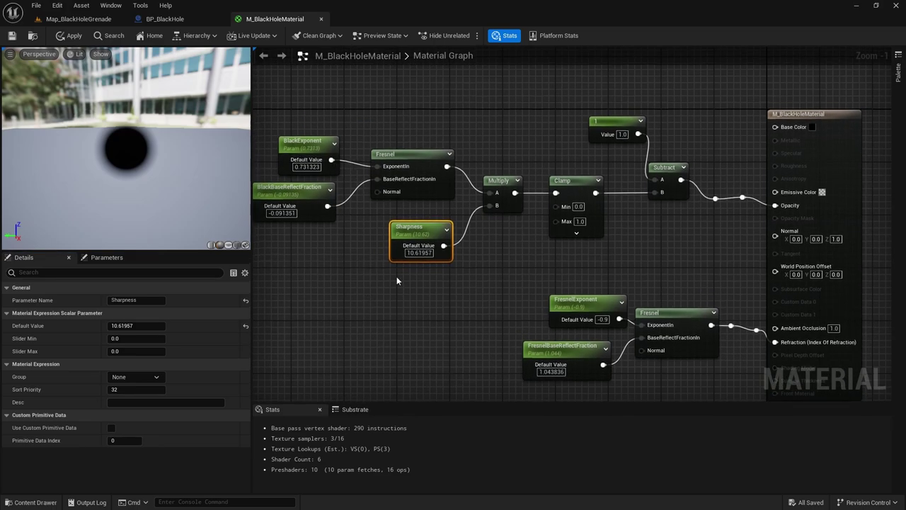
pyautogui.moveTo(396, 280); pyautogui.dragTo(450, 280, button='right')
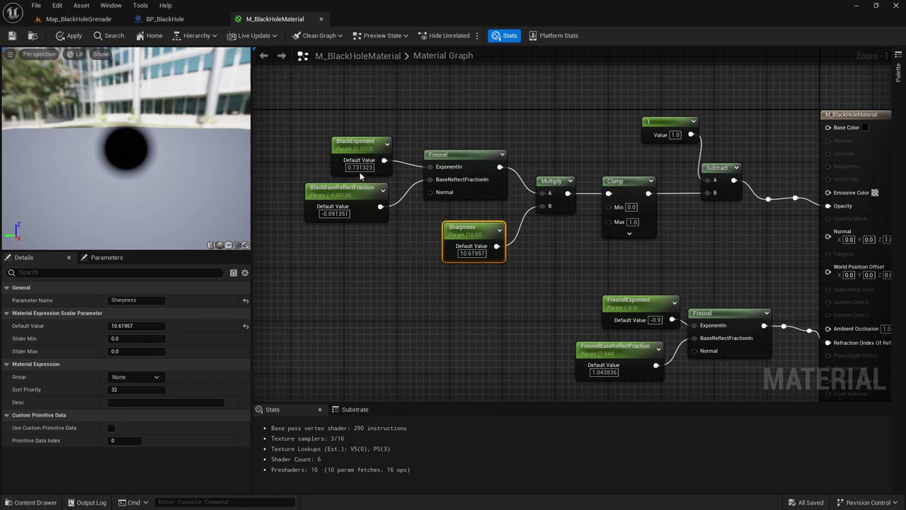
pyautogui.moveTo(395, 249); pyautogui.dragTo(368, 262, button='right')
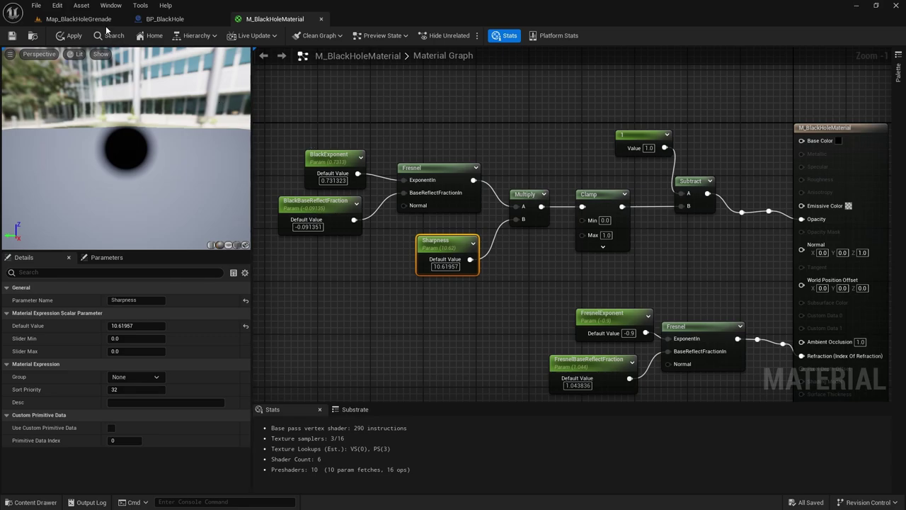
pyautogui.click(78, 19)
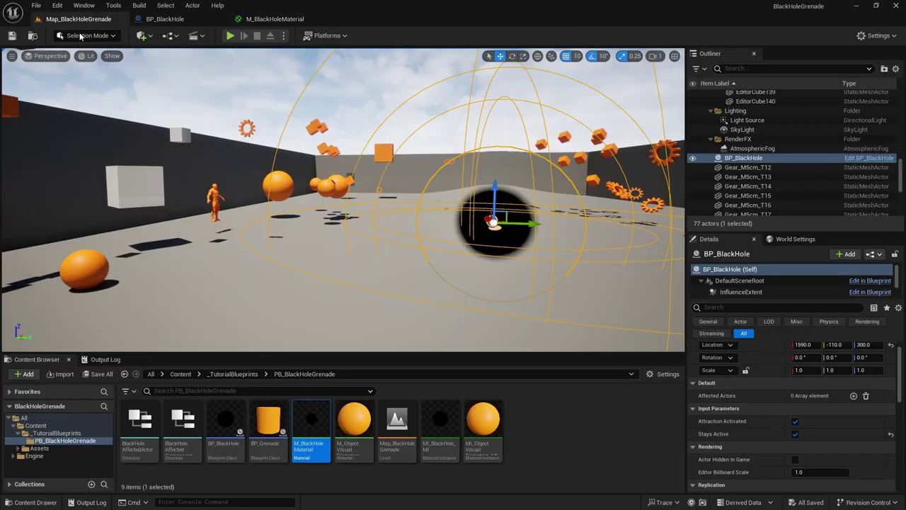
pyautogui.click(224, 425)
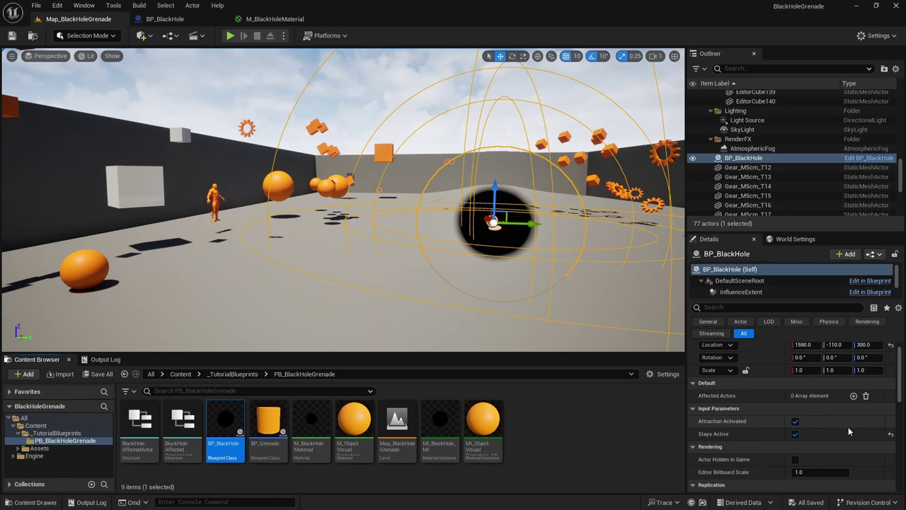
pyautogui.click(261, 19)
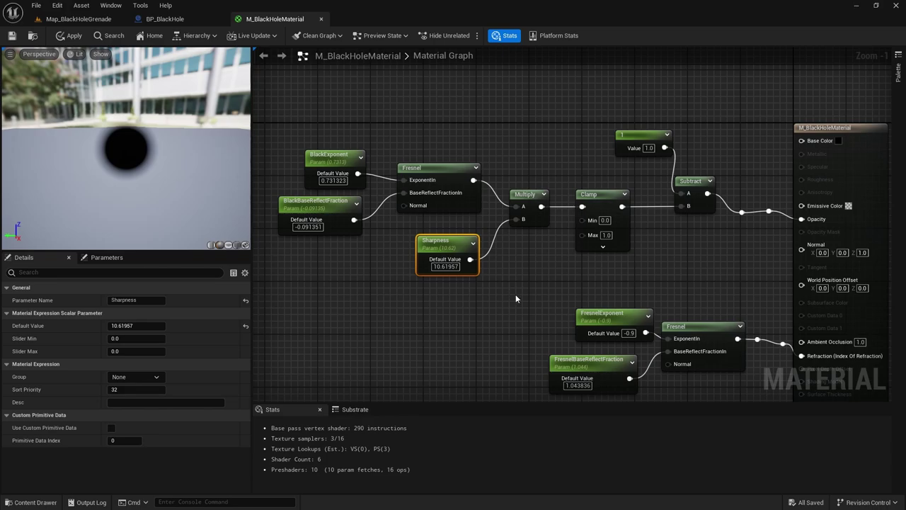
# Step: Examine the Fresnel chain feeding Refraction and the distortion around the black hole in the material preview
pyautogui.moveTo(515, 294); pyautogui.dragTo(467, 268, button='right')
pyautogui.click(477, 245)
pyautogui.moveTo(453, 145); pyautogui.dragTo(412, 182, button='right')
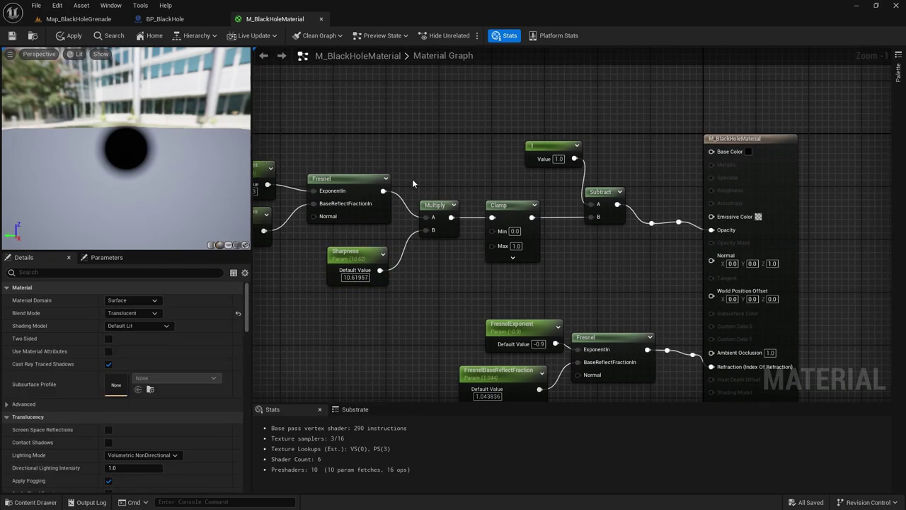
pyautogui.moveTo(618, 272); pyautogui.dragTo(512, 211, button='right')
pyautogui.moveTo(566, 250); pyautogui.dragTo(624, 203, button='right')
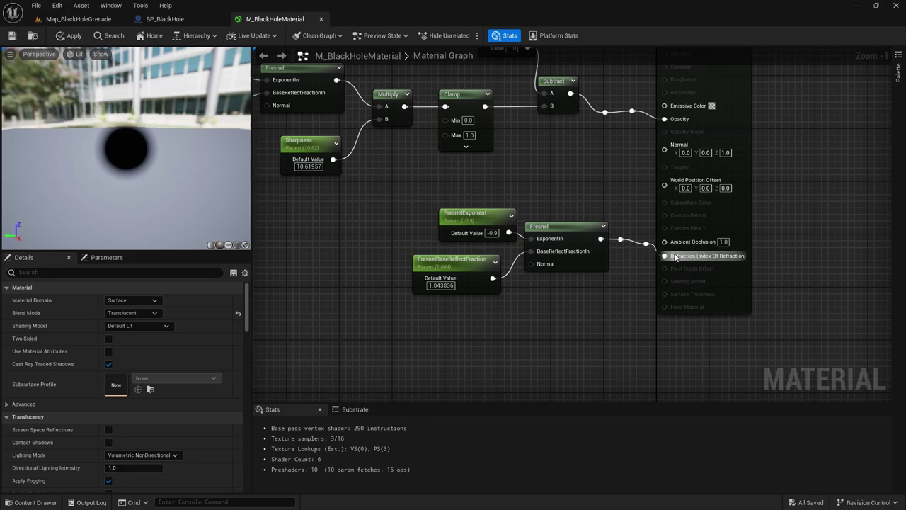
pyautogui.moveTo(147, 145); pyautogui.dragTo(147, 124, button='right')
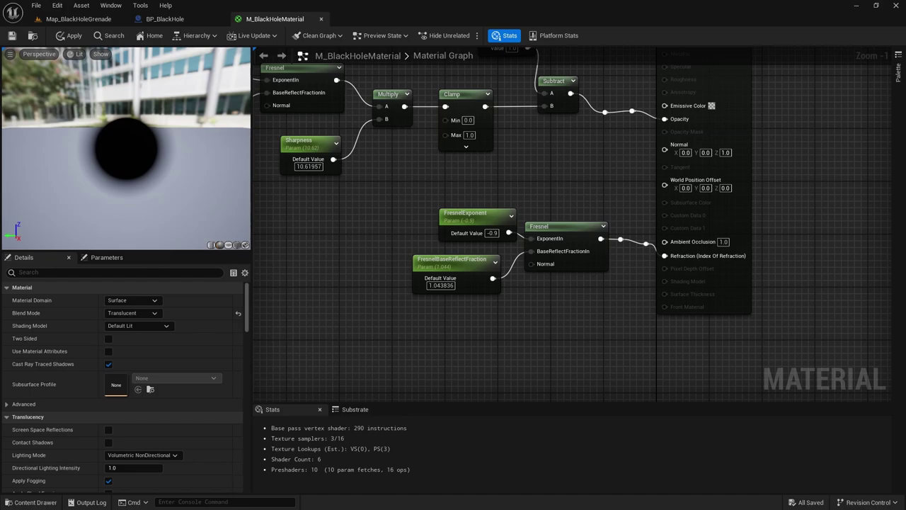
pyautogui.moveTo(404, 248); pyautogui.dragTo(385, 245, button='right')
# Step: Move the FresnelExponent node a little up and away from the Fresnel node it feeds
pyautogui.click(464, 212)
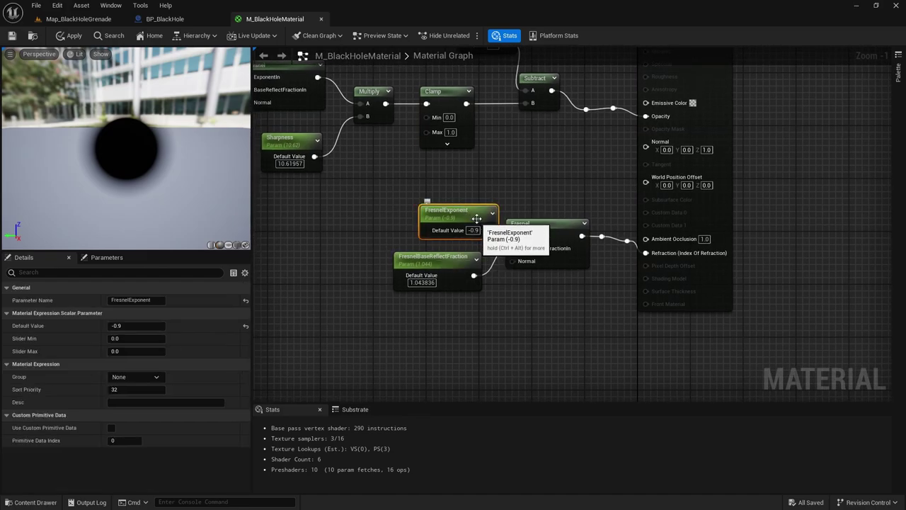
pyautogui.moveTo(475, 217); pyautogui.dragTo(457, 207)
pyautogui.click(475, 241)
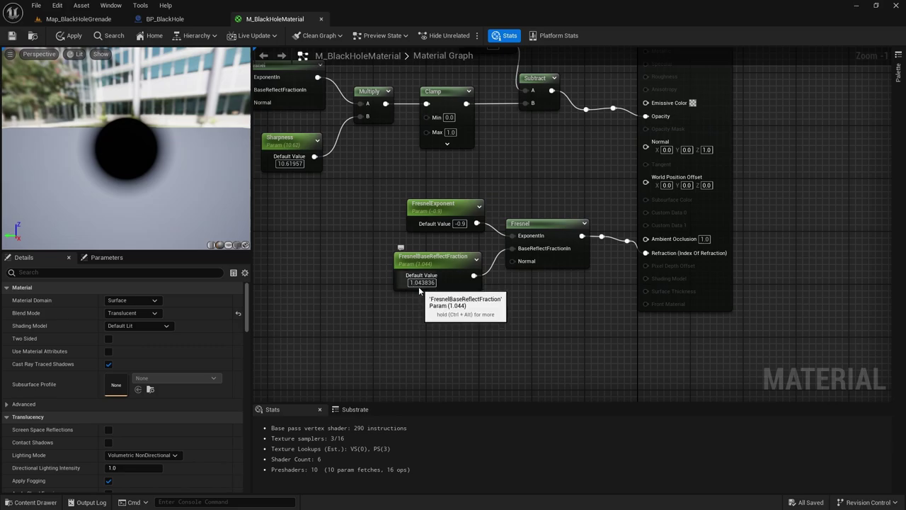
# Step: Set the FresnelExponent default value to -0.428 and FresnelBaseReflectFraction to 3.145867
pyautogui.click(462, 225)
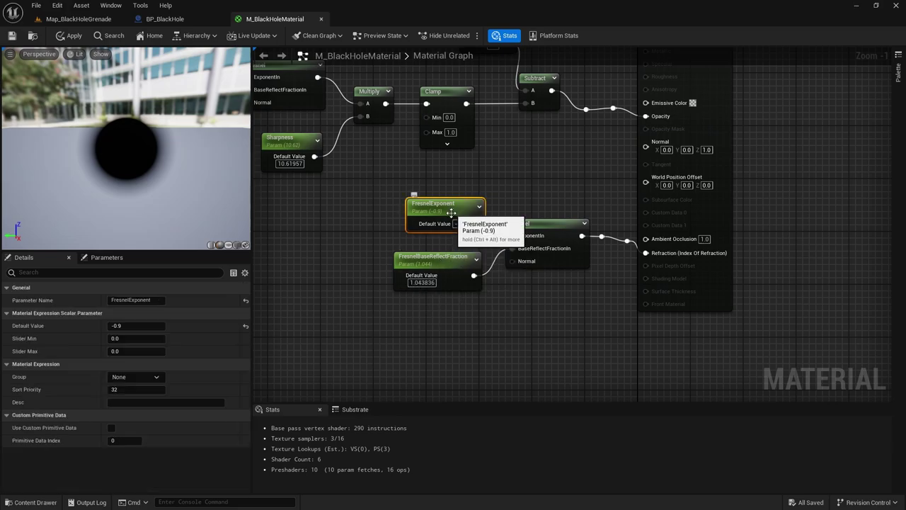
pyautogui.moveTo(125, 327); pyautogui.dragTo(129, 327)
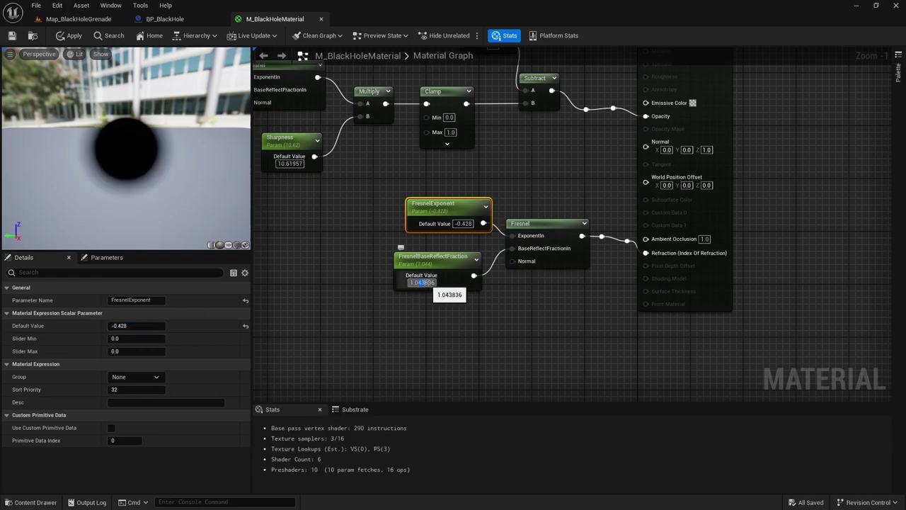
pyautogui.click(428, 275)
pyautogui.moveTo(123, 326); pyautogui.dragTo(126, 325)
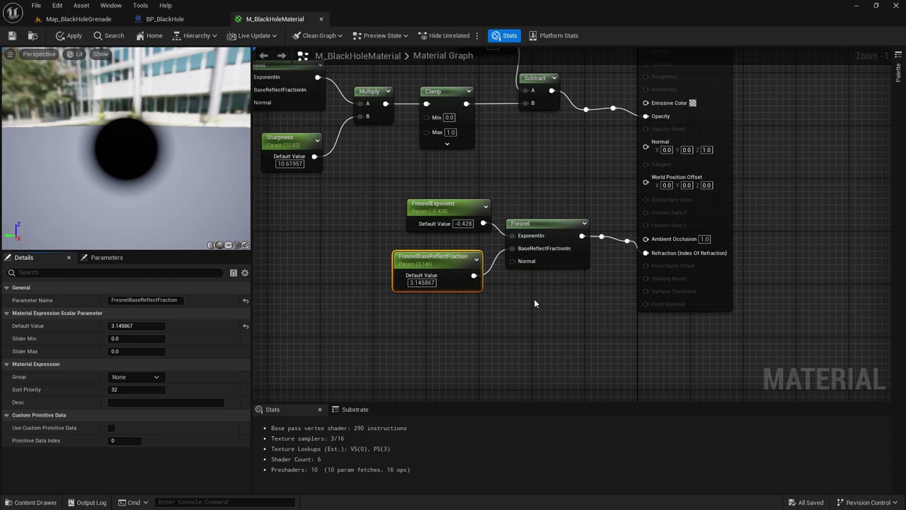
# Step: Close M_BlackHoleMaterial without applying its changes and view the black hole in the BP_BlackHole viewport
pyautogui.moveTo(534, 303); pyautogui.dragTo(540, 349, button='right')
pyautogui.moveTo(450, 227); pyautogui.dragTo(544, 201, button='right')
pyautogui.moveTo(597, 225); pyautogui.dragTo(599, 225, button='right')
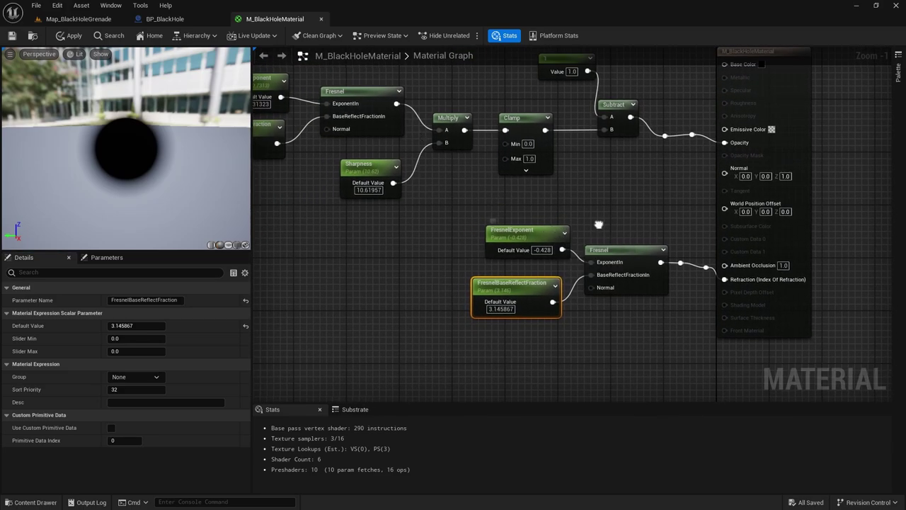
pyautogui.scroll(-2, 616, 280)
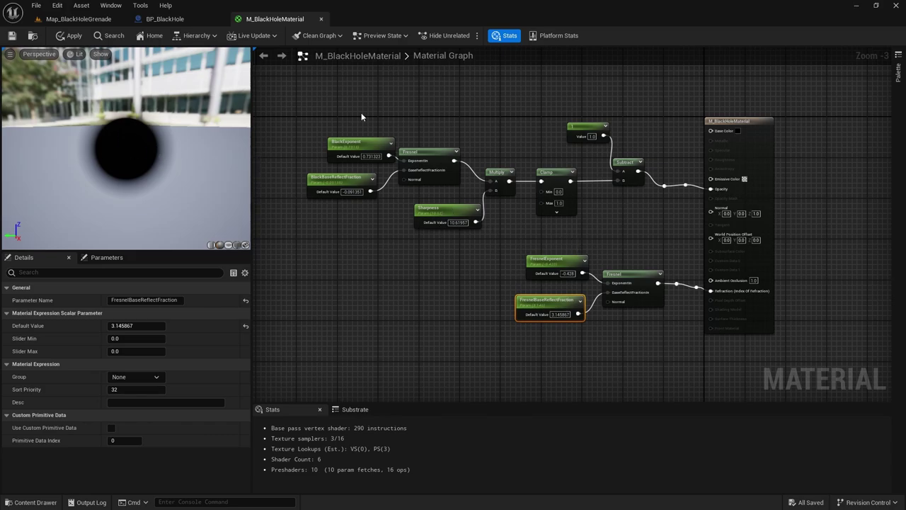
pyautogui.middleClick(256, 24)
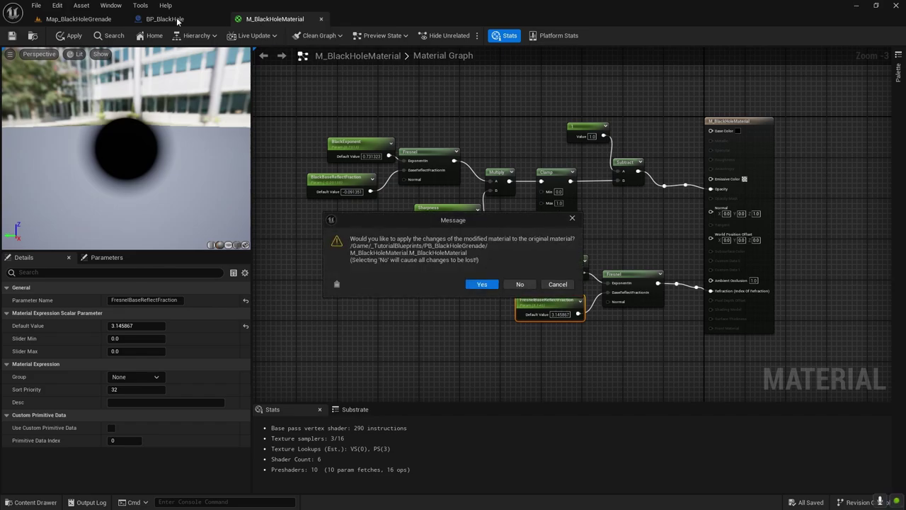
pyautogui.click(521, 288)
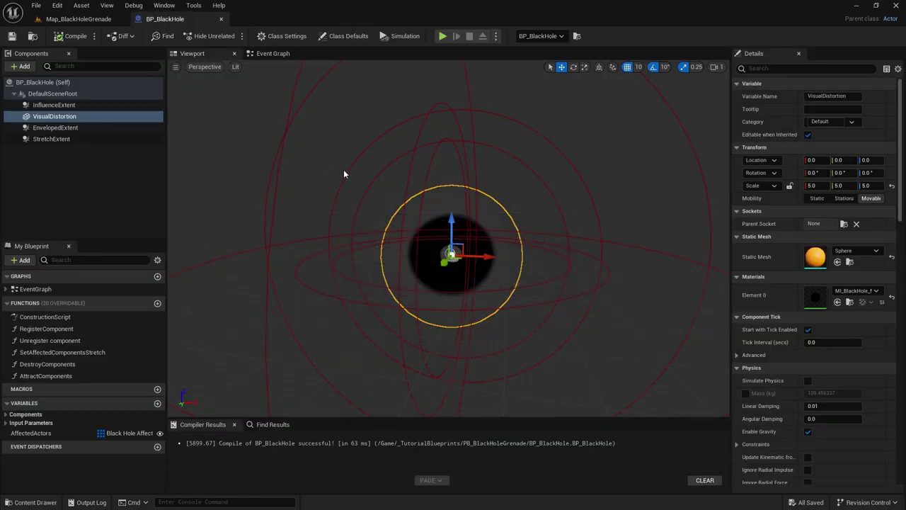
pyautogui.moveTo(343, 172); pyautogui.dragTo(402, 142, button='right')
pyautogui.moveTo(467, 213); pyautogui.dragTo(449, 236, button='right')
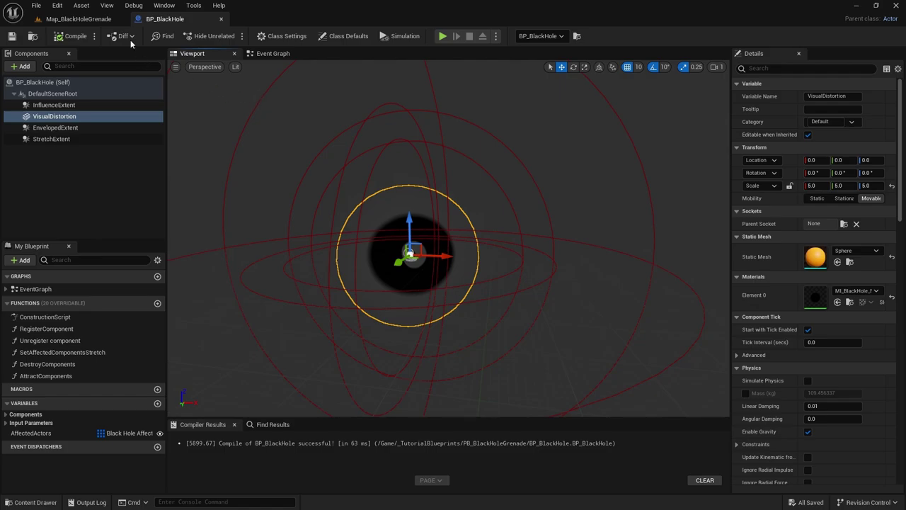
# Step: Return to the Map_BlackHoleGrenade level and select the orange sphere Sphere2 standing on the floor
pyautogui.click(79, 18)
pyautogui.moveTo(64, 256); pyautogui.dragTo(34, 253, button='right')
pyautogui.click(185, 249)
pyautogui.moveTo(338, 235); pyautogui.dragTo(314, 240, button='right')
pyautogui.moveTo(216, 147); pyautogui.dragTo(201, 147, button='right')
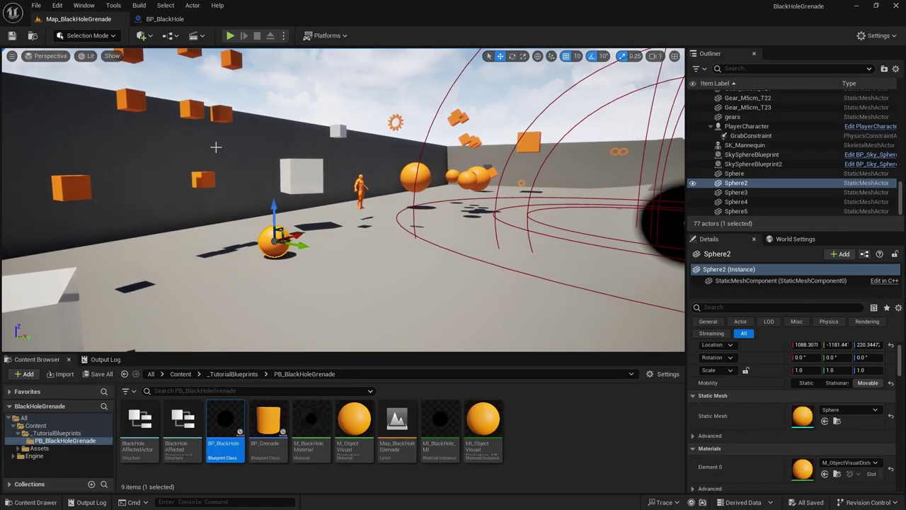
pyautogui.moveTo(245, 104); pyautogui.dragTo(268, 92, button='right')
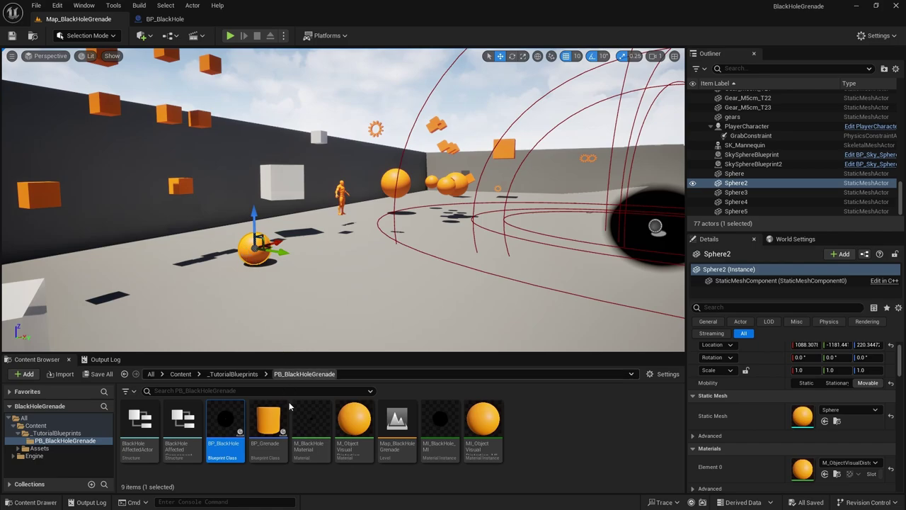
# Step: Open the M_ObjectVisualDistortion material from the selected sphere's material slot
pyautogui.click(365, 446)
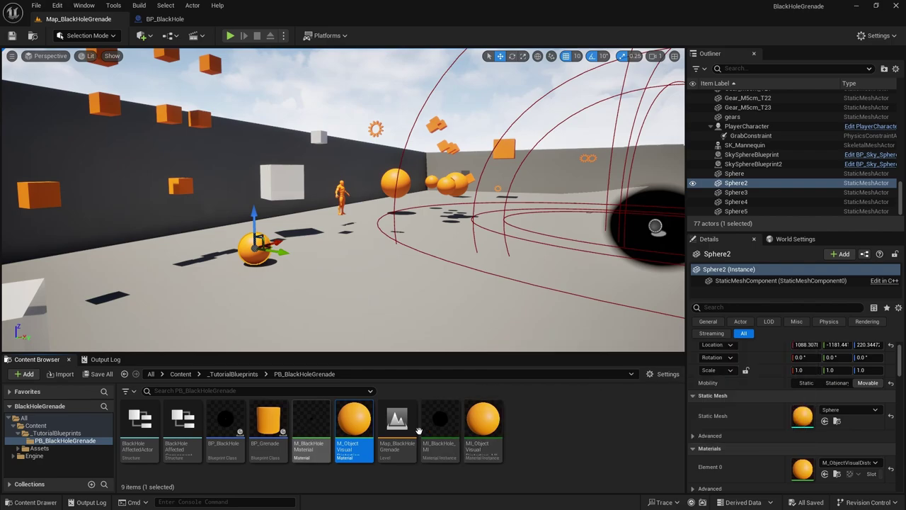
pyautogui.doubleClick(803, 465)
pyautogui.scroll(-4, 563, 303)
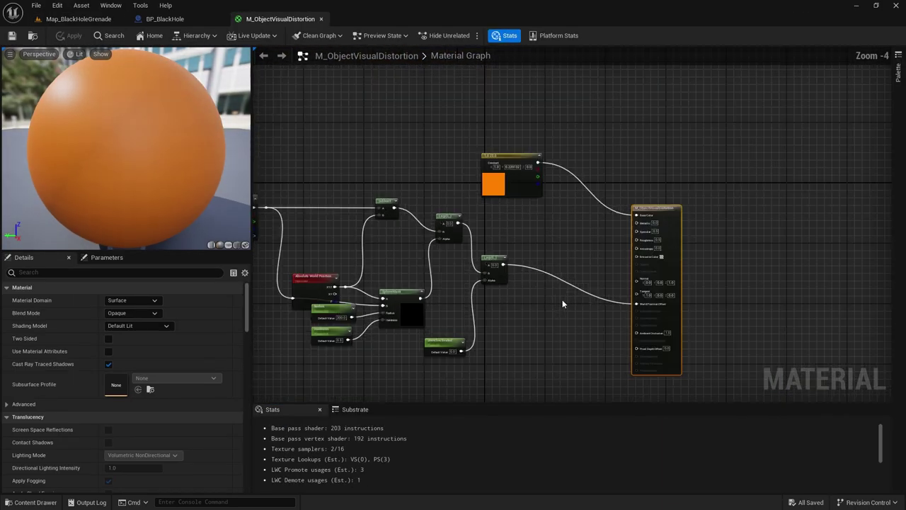
# Step: Examine the M_ObjectVisualDistortion result node, its orange Base Color constant and the Lerp chain feeding World Position Offset
pyautogui.moveTo(465, 303); pyautogui.dragTo(586, 303, button='right')
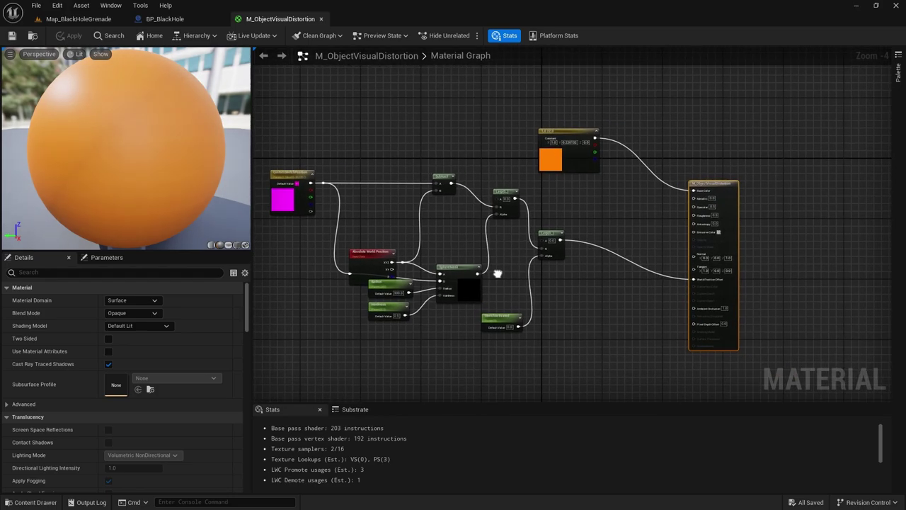
pyautogui.scroll(1, 570, 286)
pyautogui.scroll(-1, 570, 283)
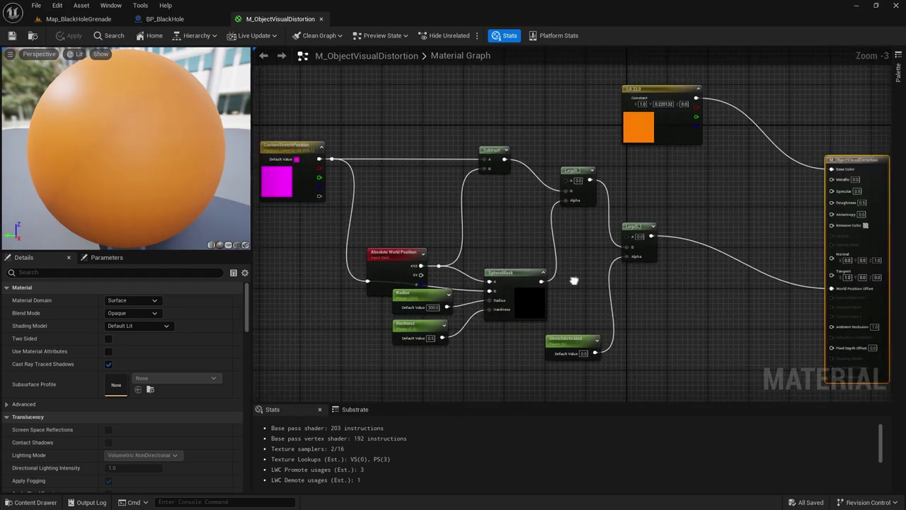
pyautogui.scroll(2, 723, 271)
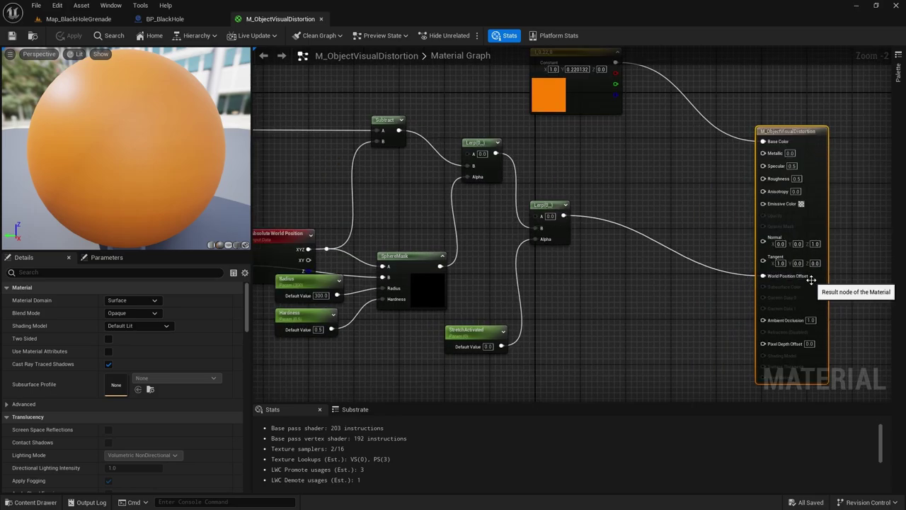
pyautogui.scroll(2, 763, 278)
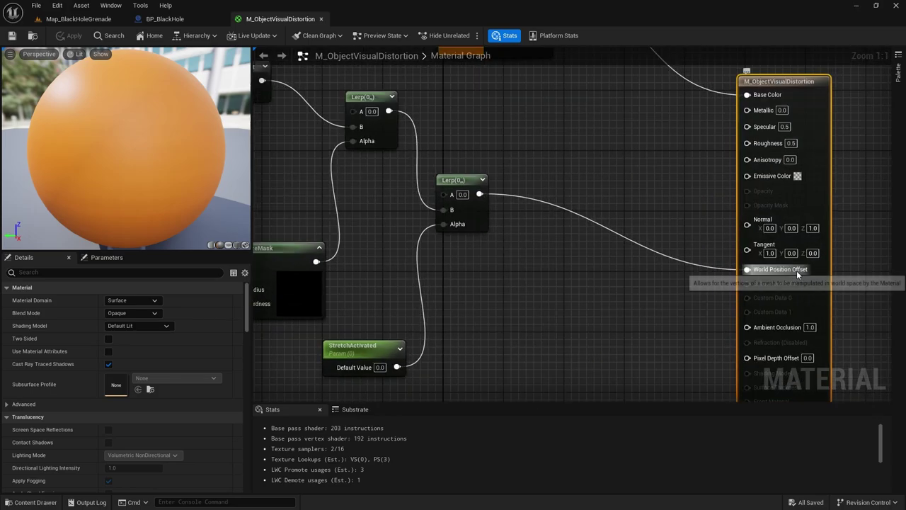
pyautogui.moveTo(705, 280); pyautogui.dragTo(650, 312, button='right')
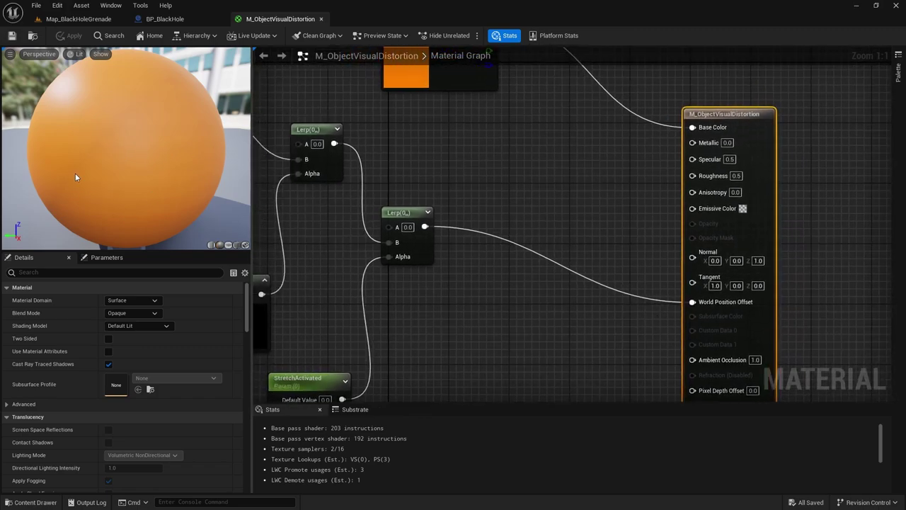
pyautogui.moveTo(624, 223); pyautogui.dragTo(659, 286, button='right')
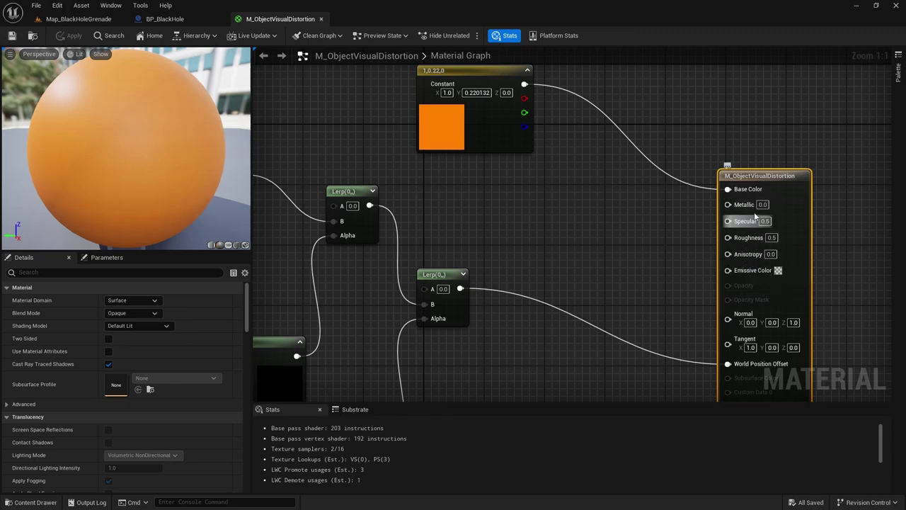
pyautogui.scroll(-1, 684, 251)
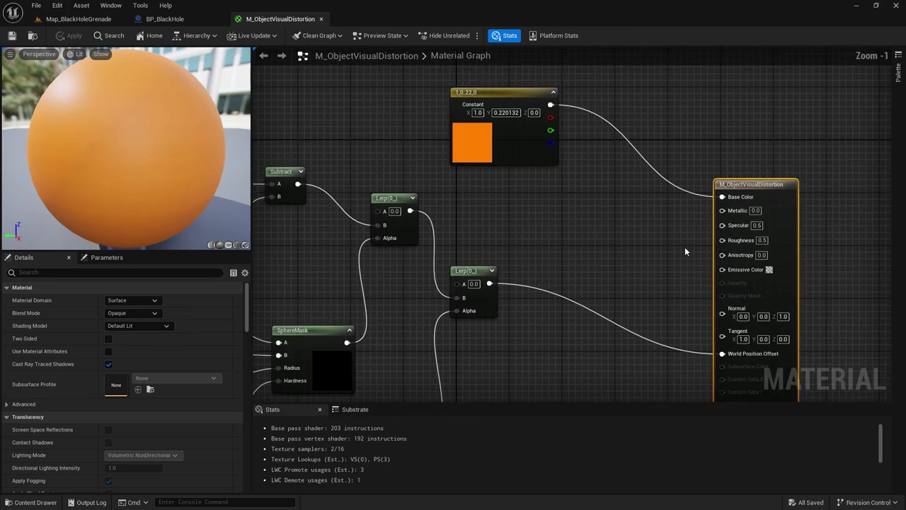
pyautogui.moveTo(621, 242); pyautogui.dragTo(644, 235, button='right')
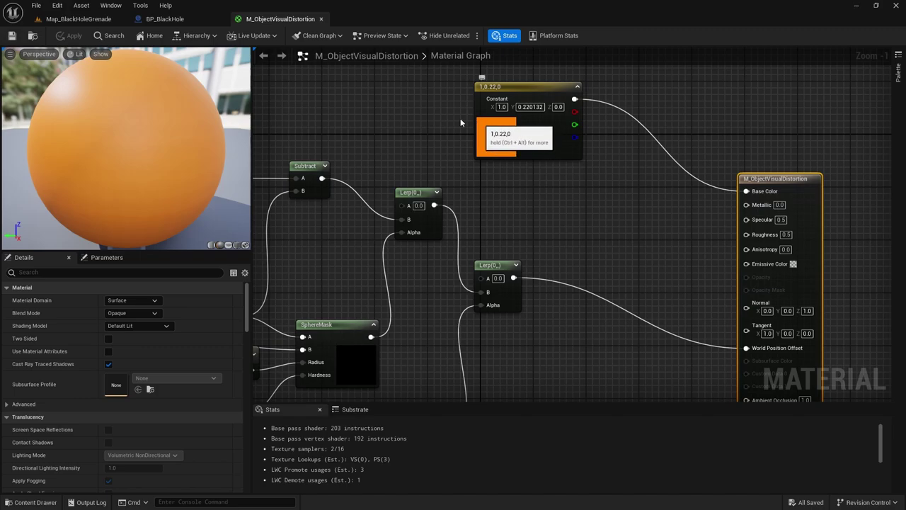
pyautogui.moveTo(461, 122); pyautogui.dragTo(511, 104, button='right')
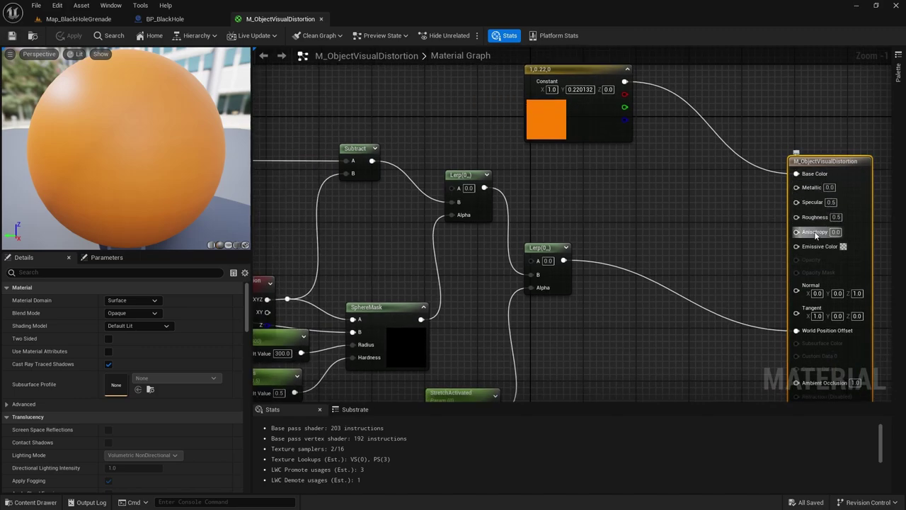
pyautogui.moveTo(737, 224); pyautogui.dragTo(745, 175, button='right')
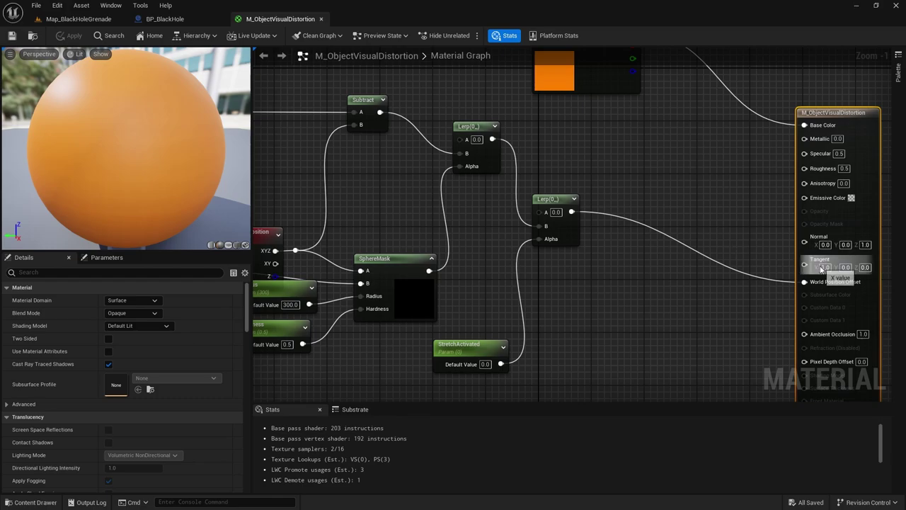
pyautogui.scroll(-2, 719, 298)
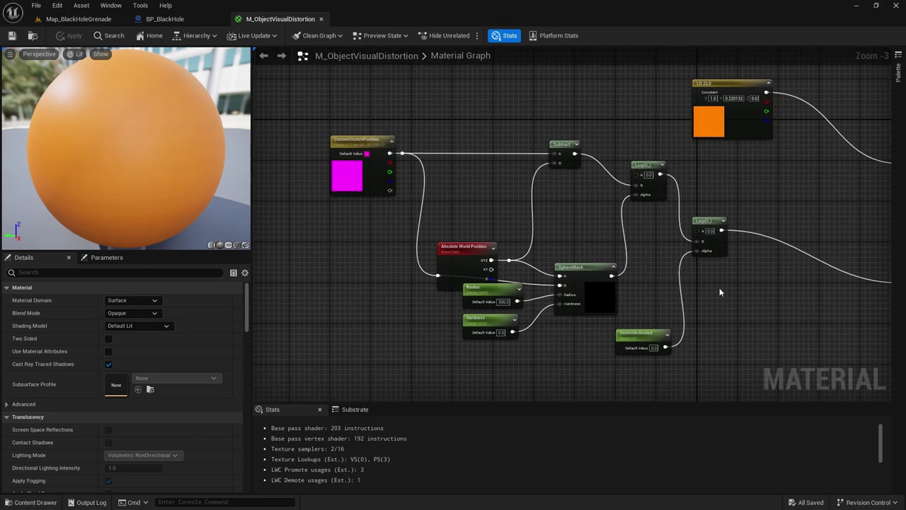
# Step: Highlight all nodes driving World Position Offset, trace their link to the result node, and clear the selection
pyautogui.moveTo(290, 160); pyautogui.dragTo(769, 381)
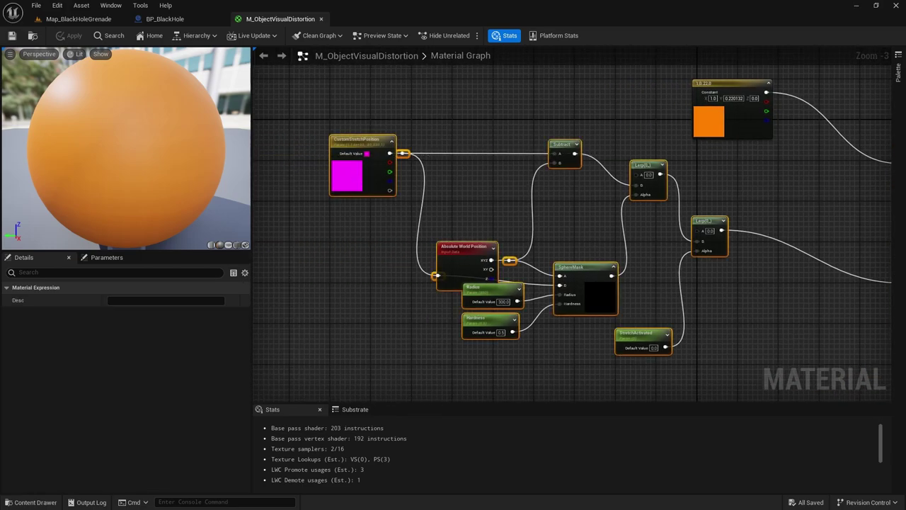
pyautogui.moveTo(787, 329); pyautogui.dragTo(674, 315, button='right')
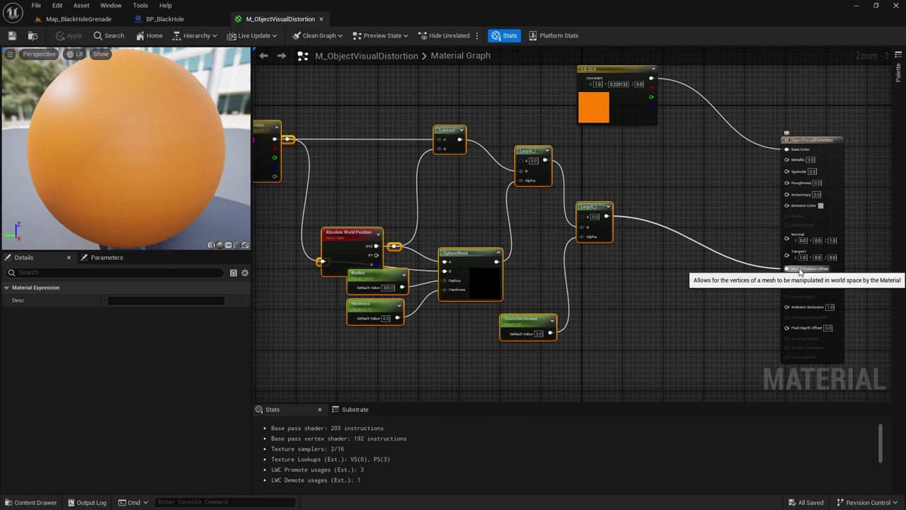
pyautogui.moveTo(628, 285); pyautogui.dragTo(649, 303, button='right')
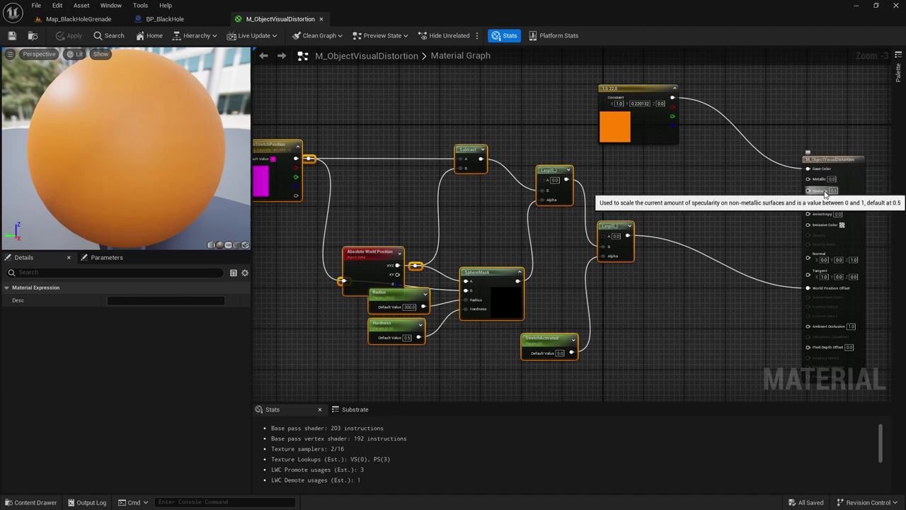
pyautogui.click(702, 268)
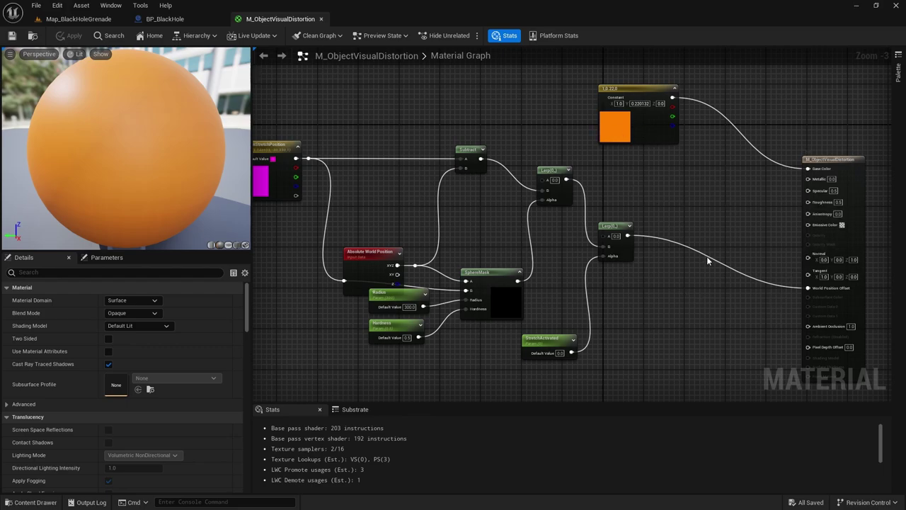
pyautogui.moveTo(727, 288); pyautogui.dragTo(756, 276, button='right')
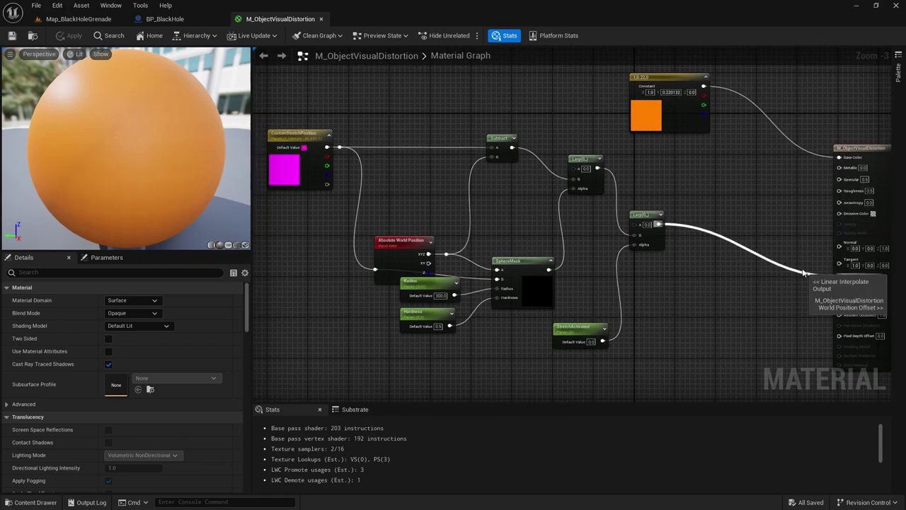
# Step: Examine how CustomStretchPosition and Absolute World Position feed the Subtract and SphereMask nodes
pyautogui.scroll(3, 648, 268)
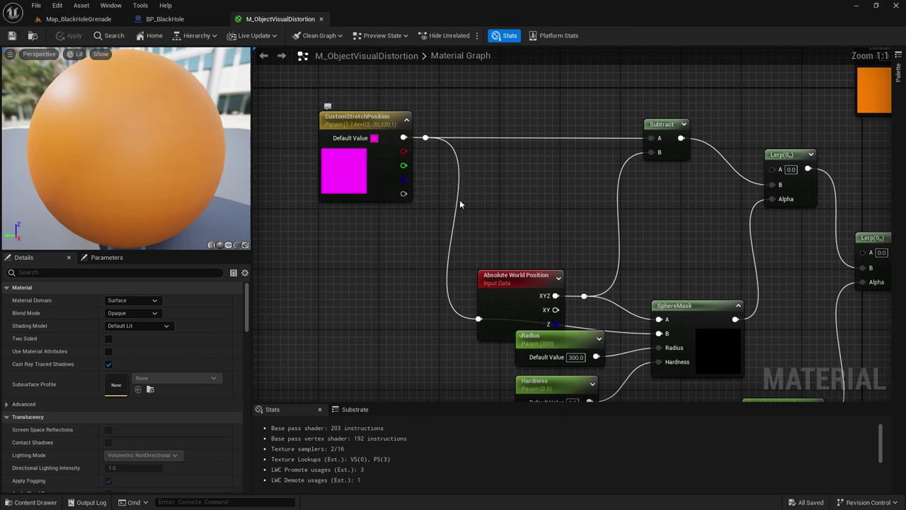
pyautogui.moveTo(509, 201); pyautogui.dragTo(491, 187, button='right')
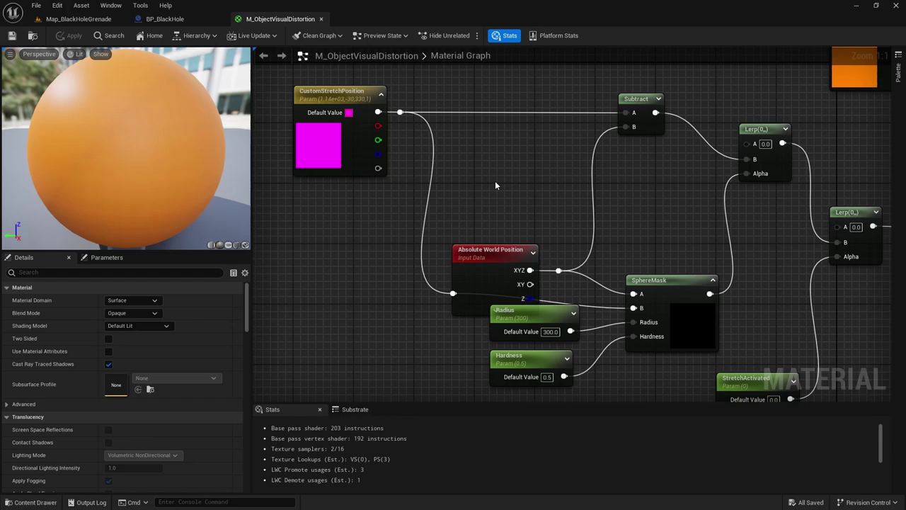
pyautogui.moveTo(497, 181); pyautogui.dragTo(474, 174, button='right')
pyautogui.scroll(-1, 514, 172)
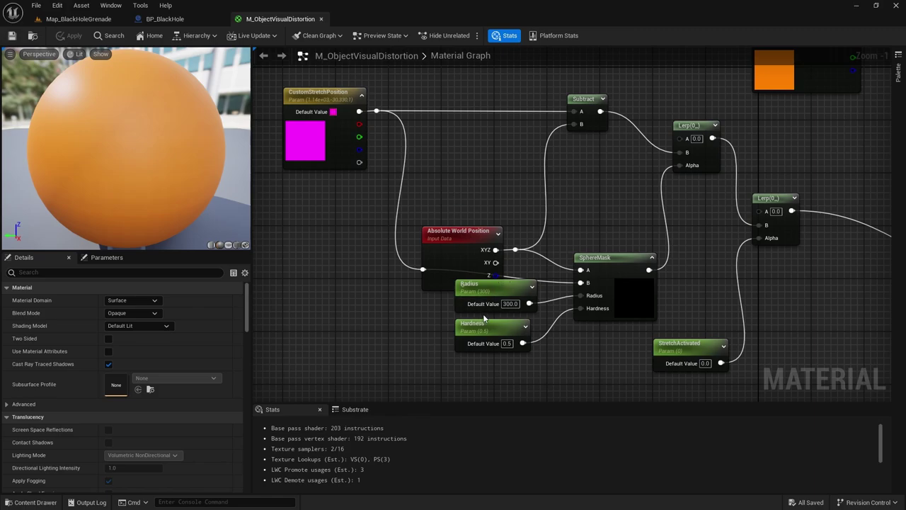
pyautogui.moveTo(436, 172); pyautogui.dragTo(450, 167, button='right')
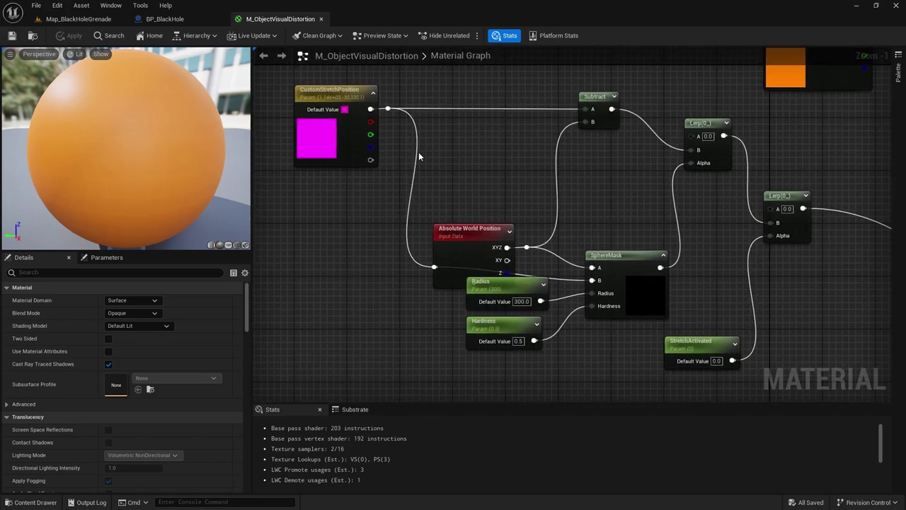
# Step: Inspect the CustomStretchPosition vector parameter's settings and compare them with the sphere in the material preview
pyautogui.click(338, 90)
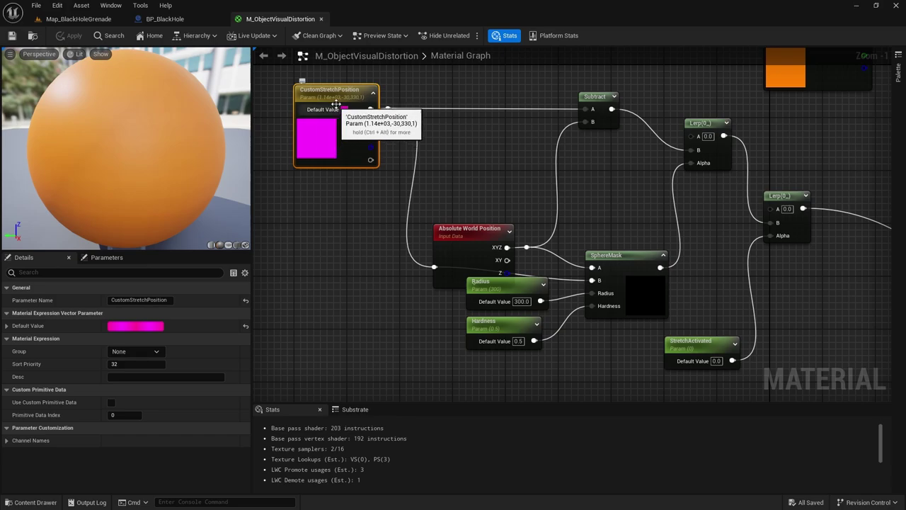
pyautogui.scroll(-5, 196, 137)
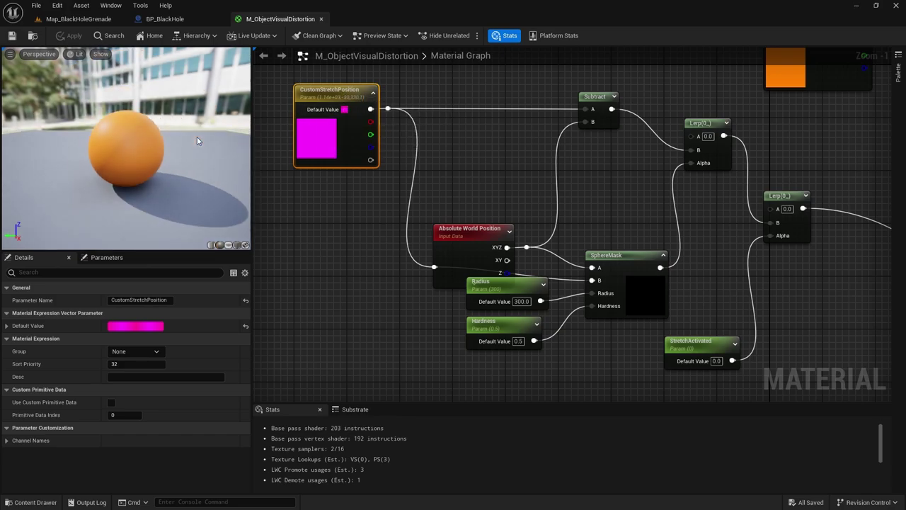
pyautogui.scroll(-1, 126, 148)
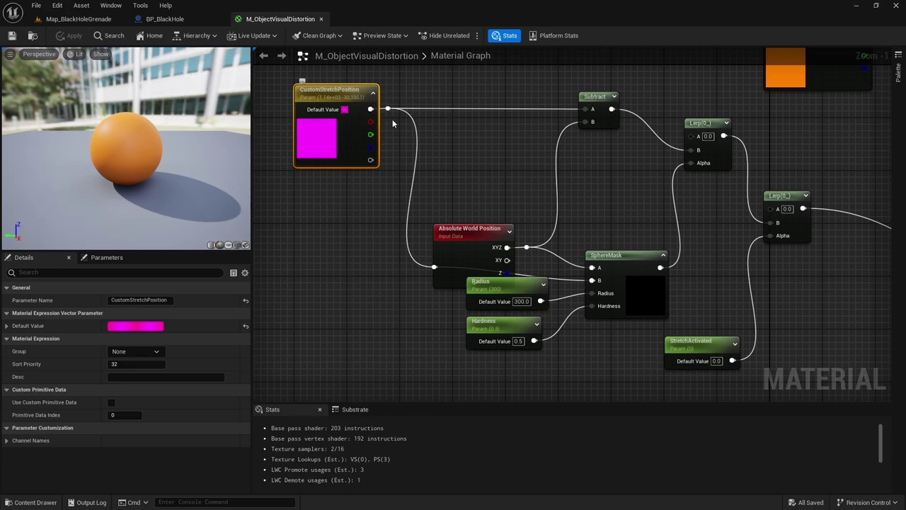
pyautogui.moveTo(440, 144)
pyautogui.mouseDown(button='right')
pyautogui.moveTo(421, 141)
pyautogui.moveTo(432, 141)
pyautogui.mouseUp(button='right')
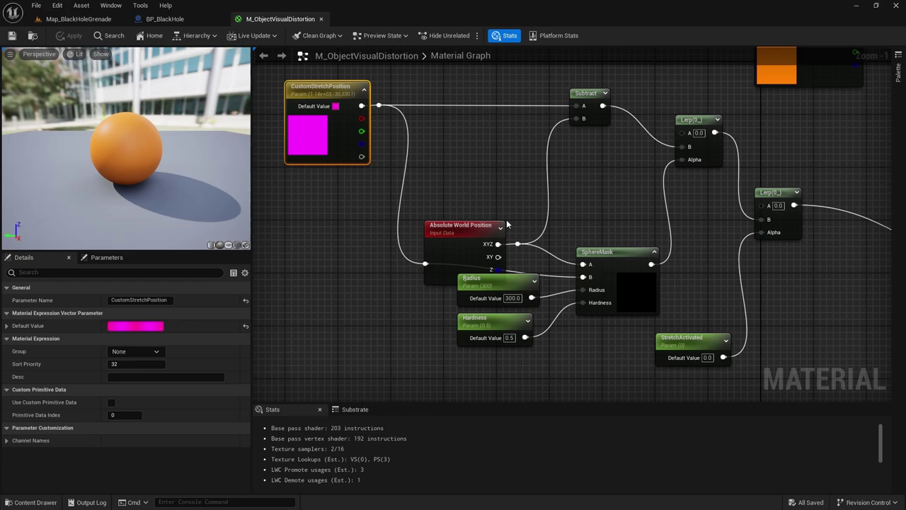
# Step: Inspect the SphereMask node, its properties and its A, B, Radius and Hardness inputs
pyautogui.moveTo(592, 224); pyautogui.dragTo(577, 207, button='right')
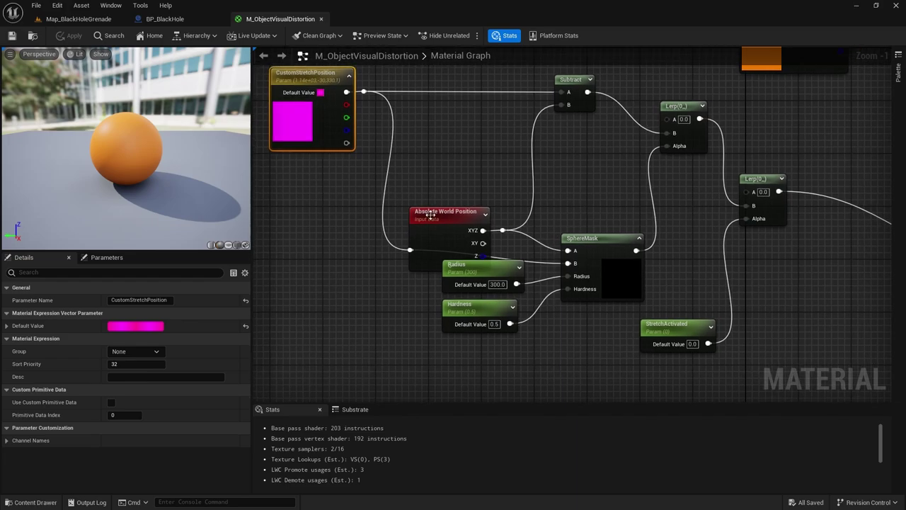
pyautogui.moveTo(596, 303); pyautogui.dragTo(585, 283, button='right')
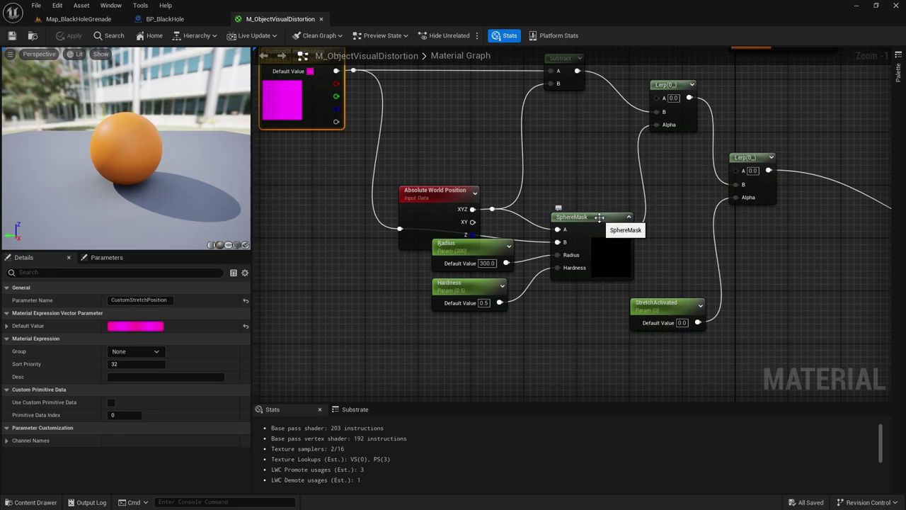
pyautogui.click(598, 216)
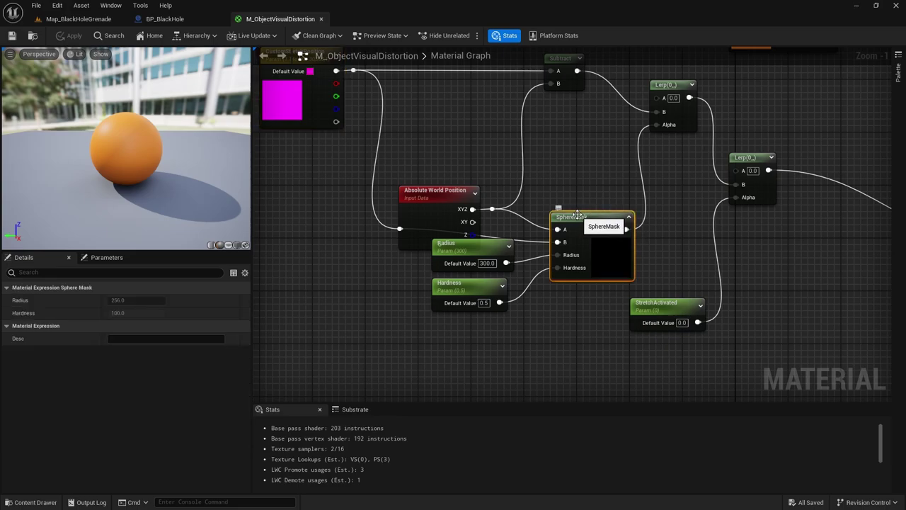
pyautogui.moveTo(578, 195); pyautogui.dragTo(569, 193, button='right')
pyautogui.click(569, 197)
pyautogui.moveTo(560, 234); pyautogui.dragTo(584, 230, button='right')
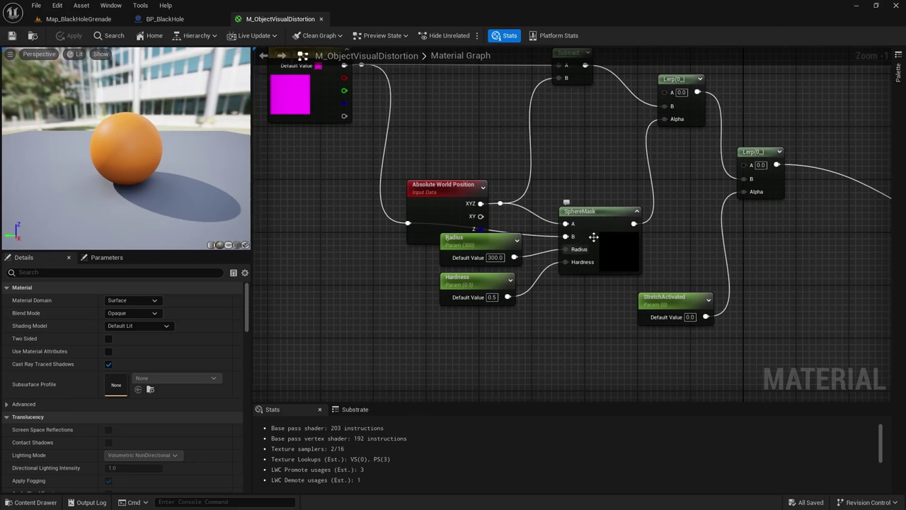
pyautogui.moveTo(589, 300); pyautogui.dragTo(581, 287, button='right')
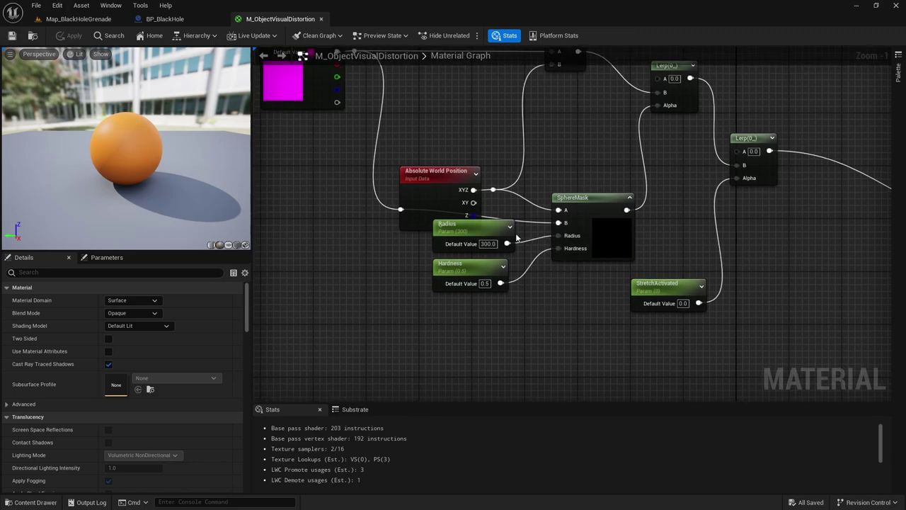
# Step: Select the Radius parameter feeding the SphereMask and inspect its settings
pyautogui.click(467, 227)
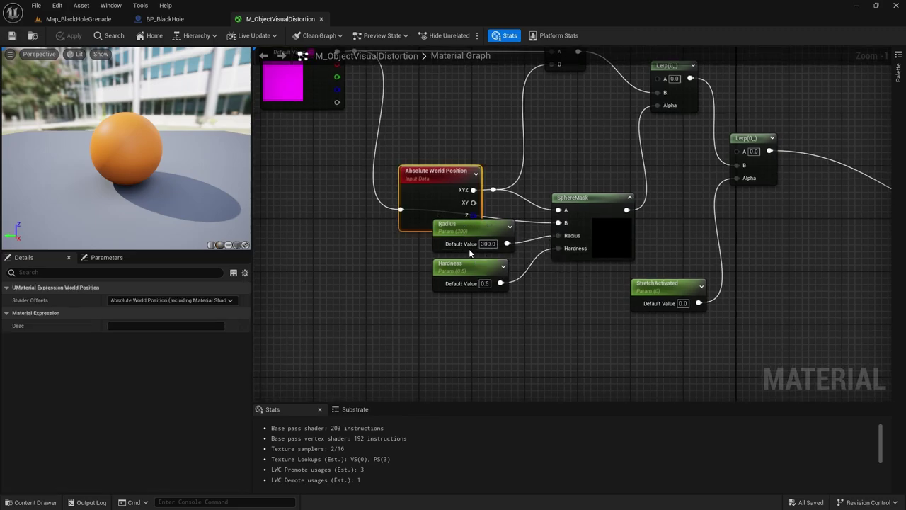
pyautogui.click(489, 233)
pyautogui.moveTo(409, 223); pyautogui.dragTo(467, 272, button='right')
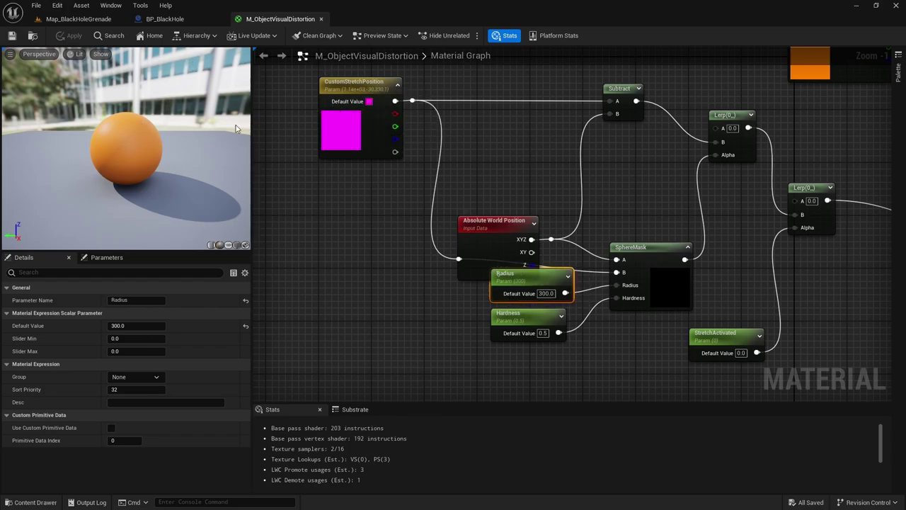
# Step: Switch to the Map_BlackHoleGrenade level and view the black hole with its radius spheres and surrounding orange objects
pyautogui.moveTo(519, 293); pyautogui.dragTo(481, 289, button='right')
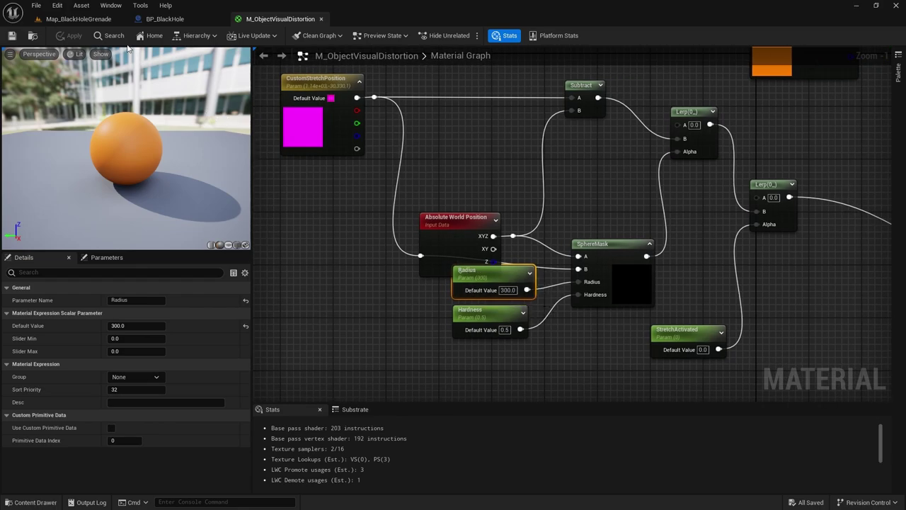
pyautogui.click(108, 20)
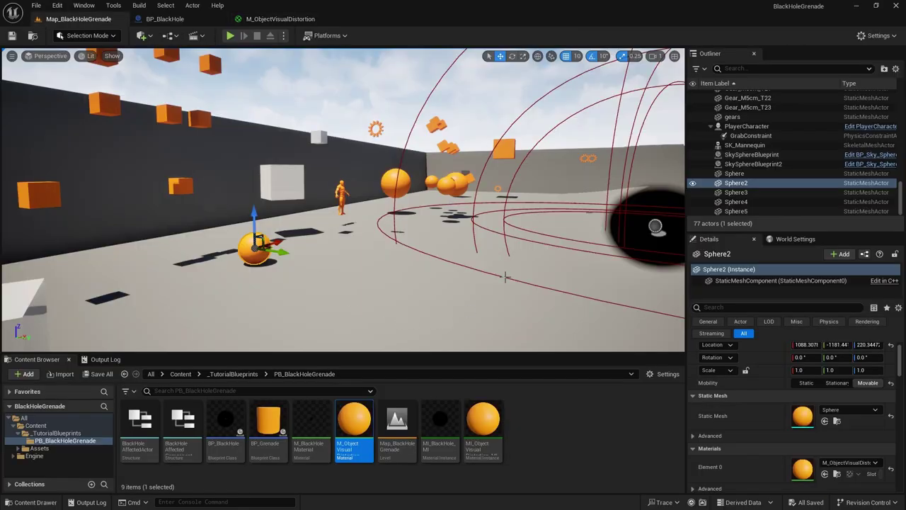
pyautogui.moveTo(497, 252); pyautogui.dragTo(607, 234, button='right')
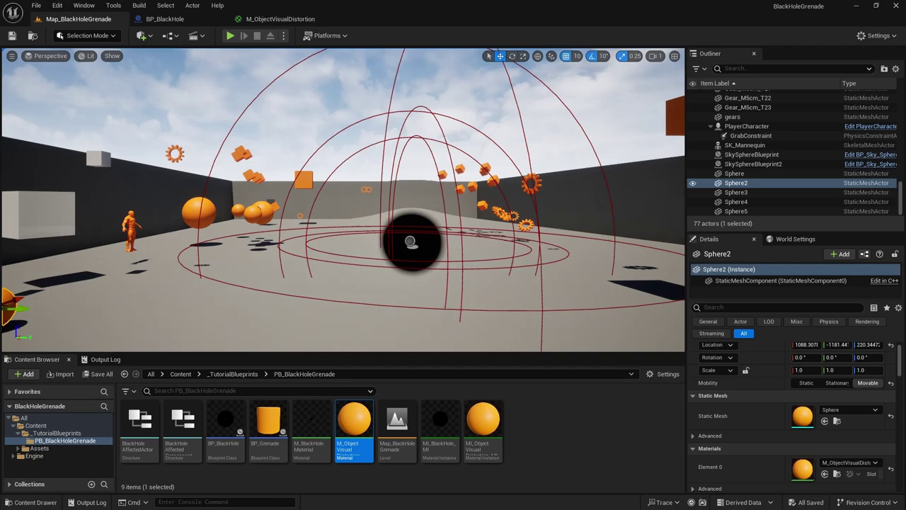
pyautogui.click(370, 142)
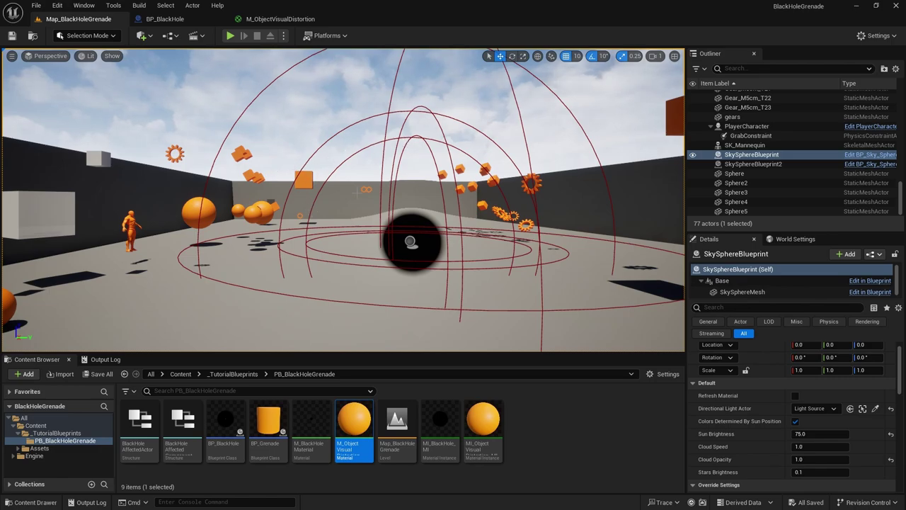
# Step: Return to the M_ObjectVisualDistortion graph and examine how Radius and the position inputs feed the SphereMask node
pyautogui.click(264, 19)
pyautogui.moveTo(368, 286); pyautogui.dragTo(331, 255, button='right')
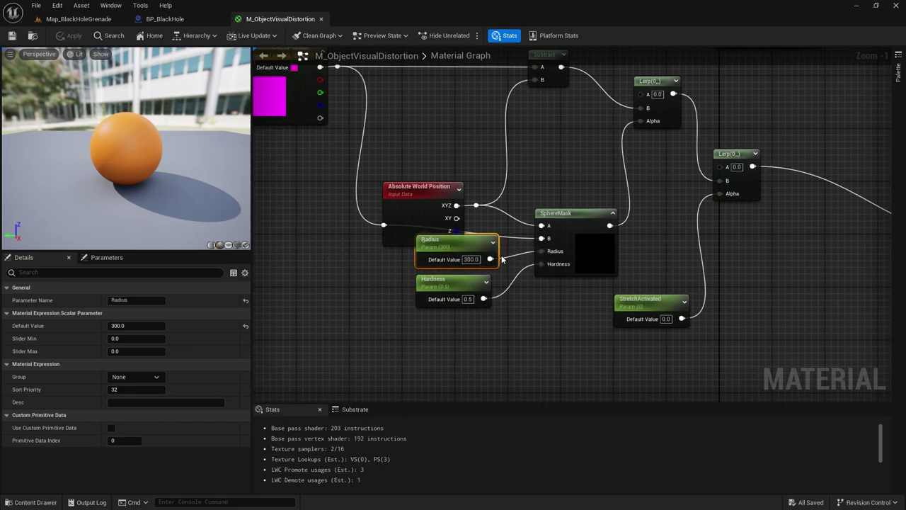
pyautogui.moveTo(534, 295); pyautogui.dragTo(547, 320, button='right')
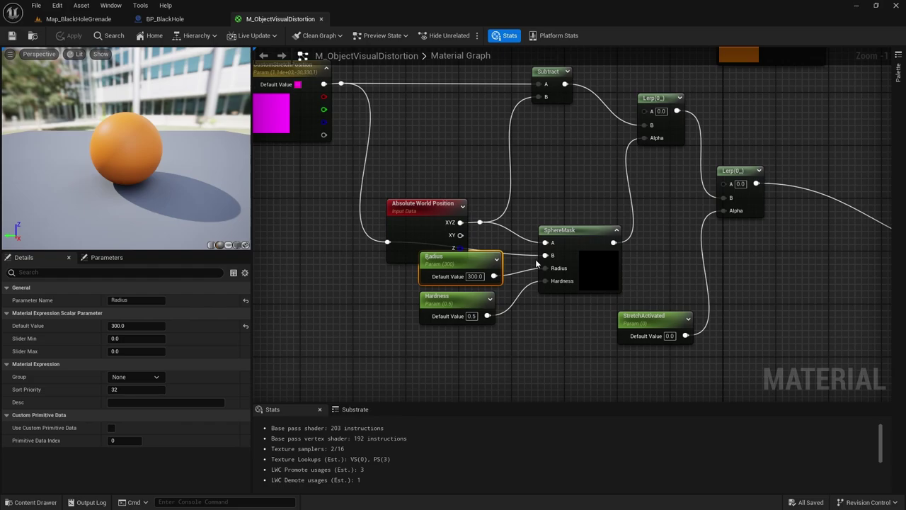
pyautogui.moveTo(515, 205); pyautogui.dragTo(484, 207, button='right')
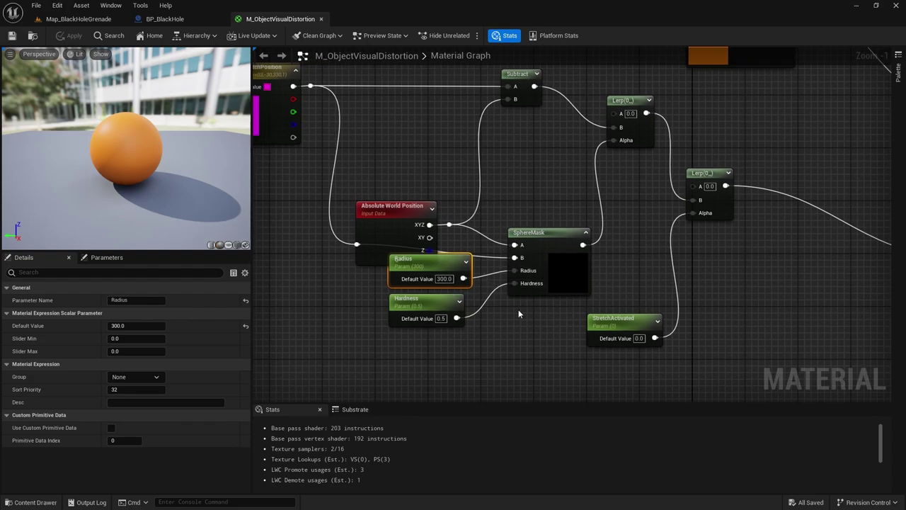
# Step: Select the Hardness parameter feeding the SphereMask and inspect its settings
pyautogui.moveTo(518, 313); pyautogui.dragTo(529, 307, button='right')
pyautogui.click(436, 298)
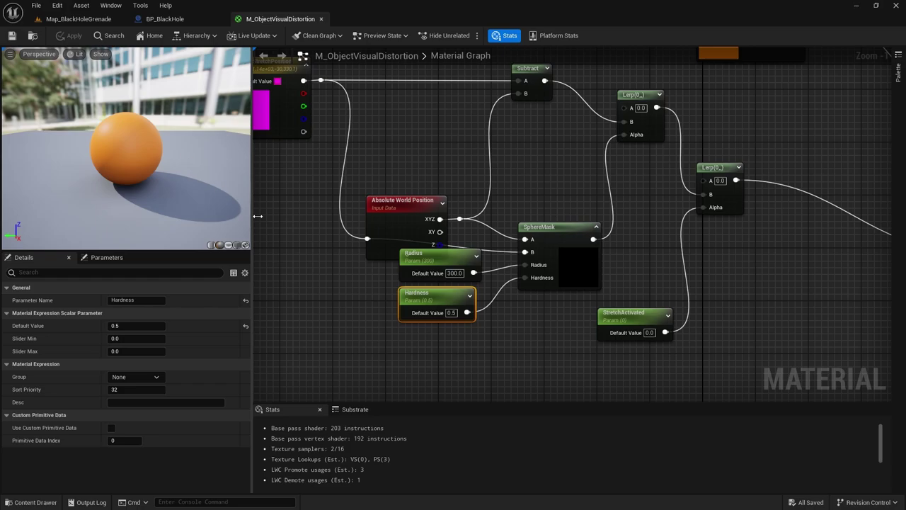
pyautogui.moveTo(505, 307); pyautogui.dragTo(481, 315, button='right')
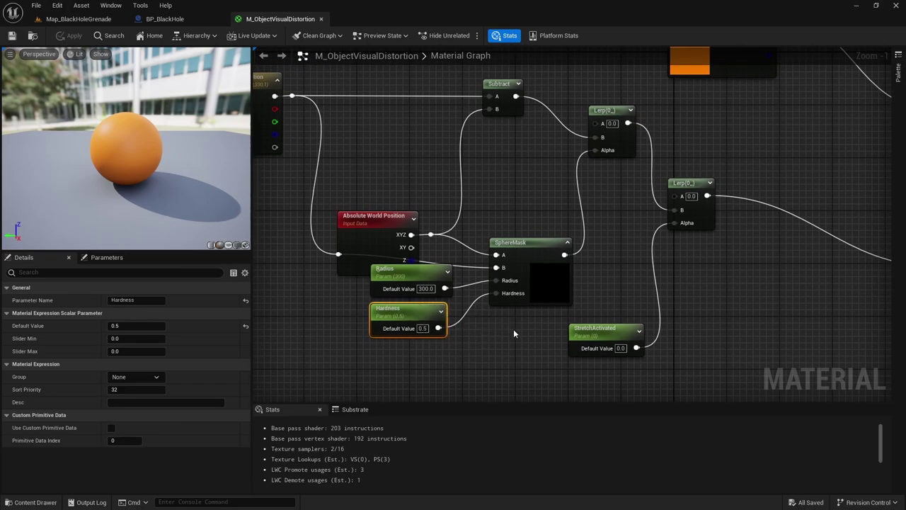
pyautogui.moveTo(505, 321); pyautogui.dragTo(560, 345, button='right')
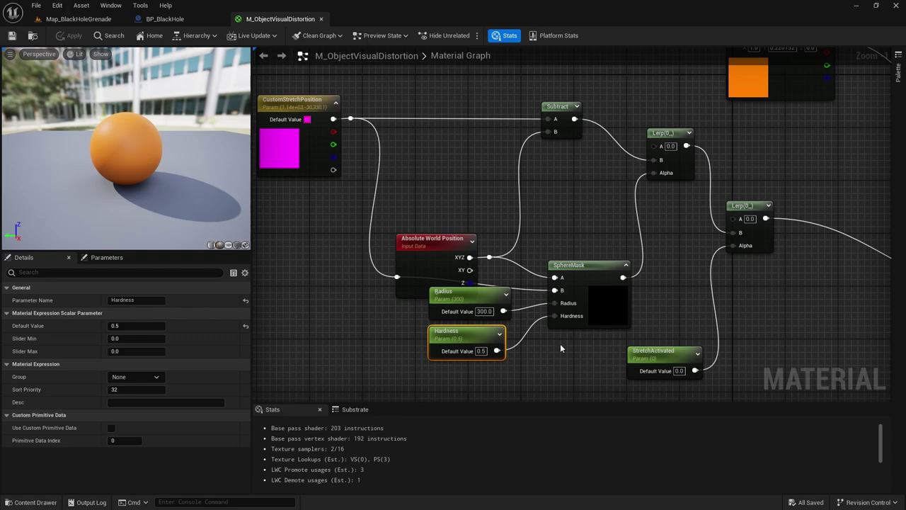
pyautogui.scroll(-1, 560, 347)
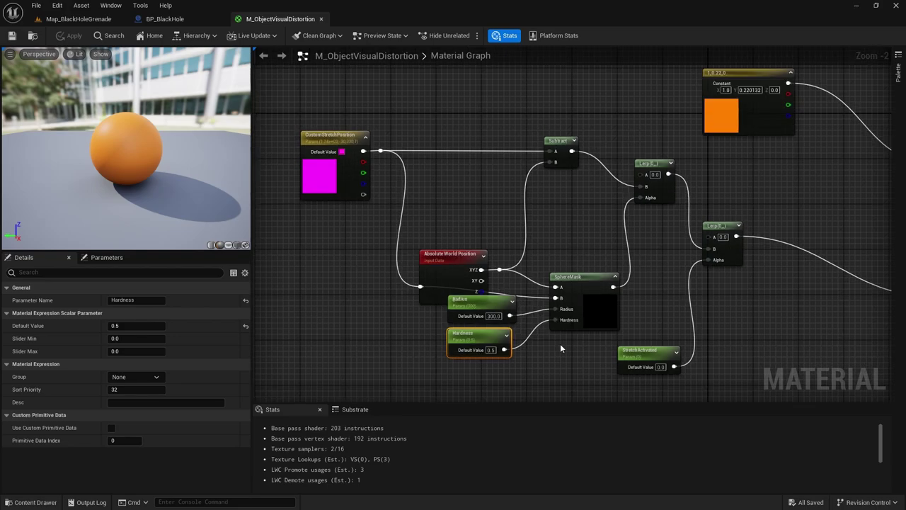
pyautogui.moveTo(560, 343); pyautogui.dragTo(554, 313, button='right')
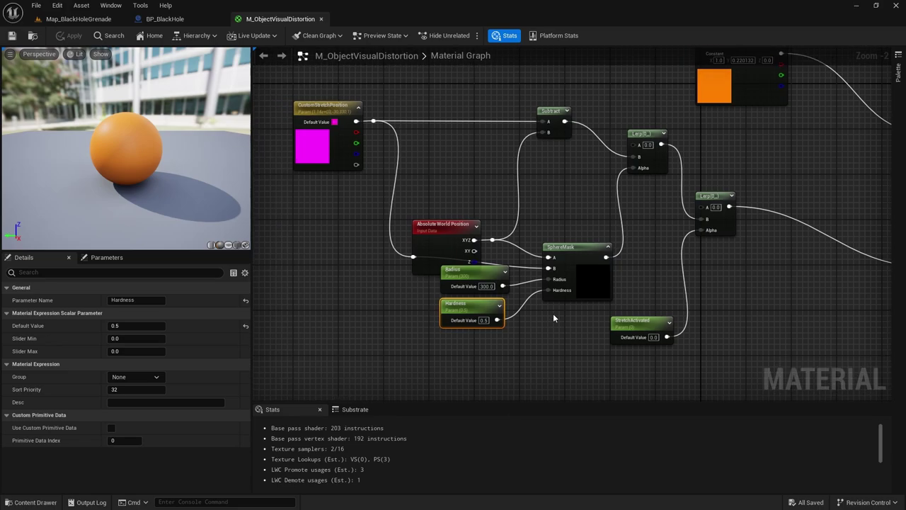
# Step: Examine how the Subtract and SphereMask outputs feed the B and Alpha inputs of the first Lerp
pyautogui.moveTo(637, 202); pyautogui.dragTo(575, 181, button='right')
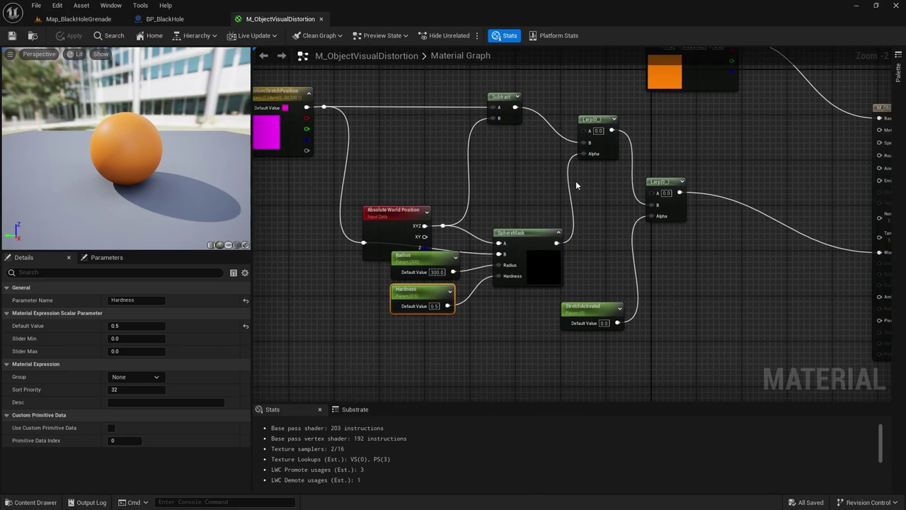
pyautogui.scroll(1, 523, 126)
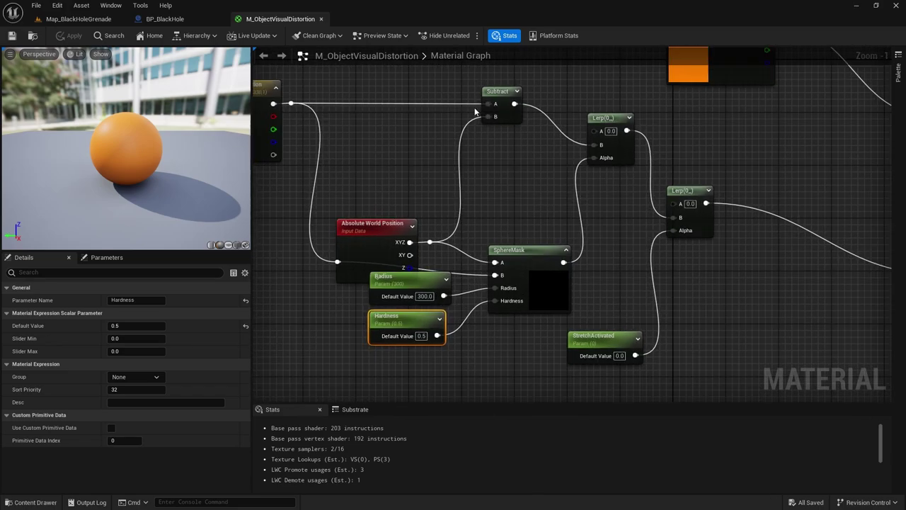
pyautogui.moveTo(522, 127); pyautogui.dragTo(543, 164, button='right')
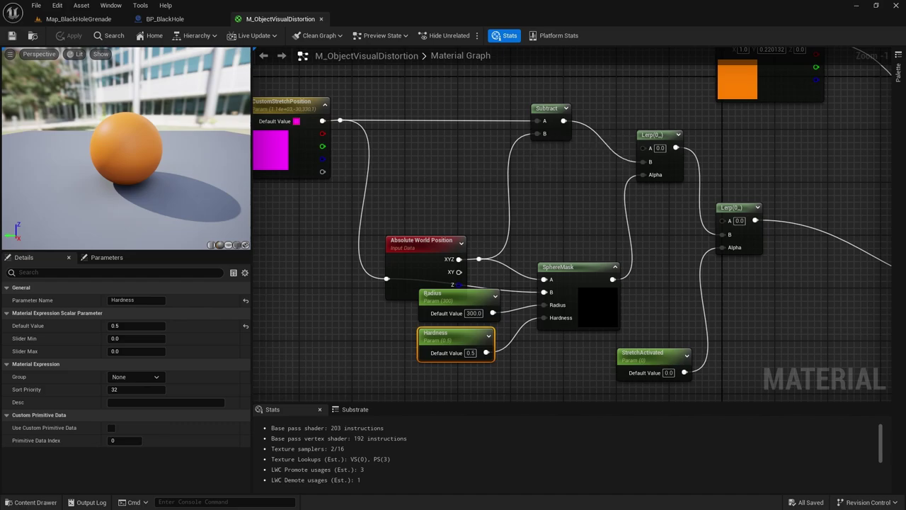
pyautogui.moveTo(539, 167); pyautogui.dragTo(548, 170, button='right')
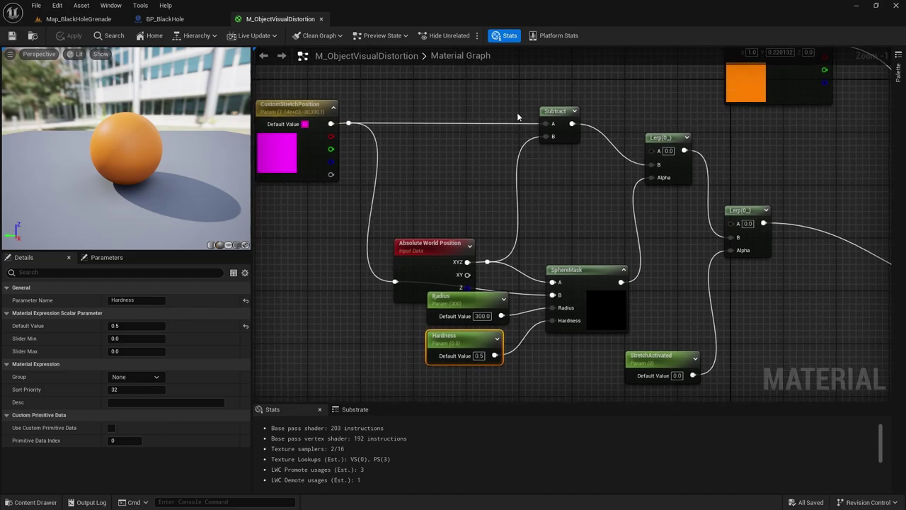
pyautogui.scroll(1, 574, 179)
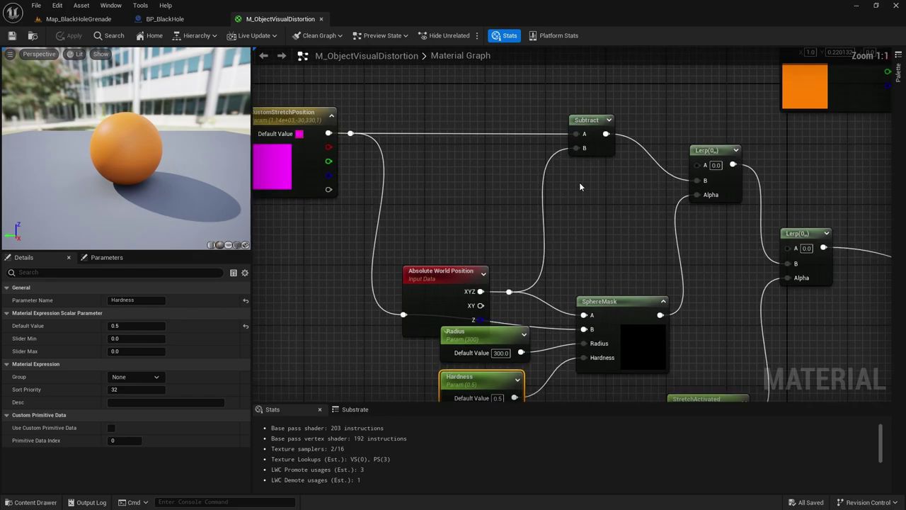
pyautogui.moveTo(568, 204); pyautogui.dragTo(572, 180, button='right')
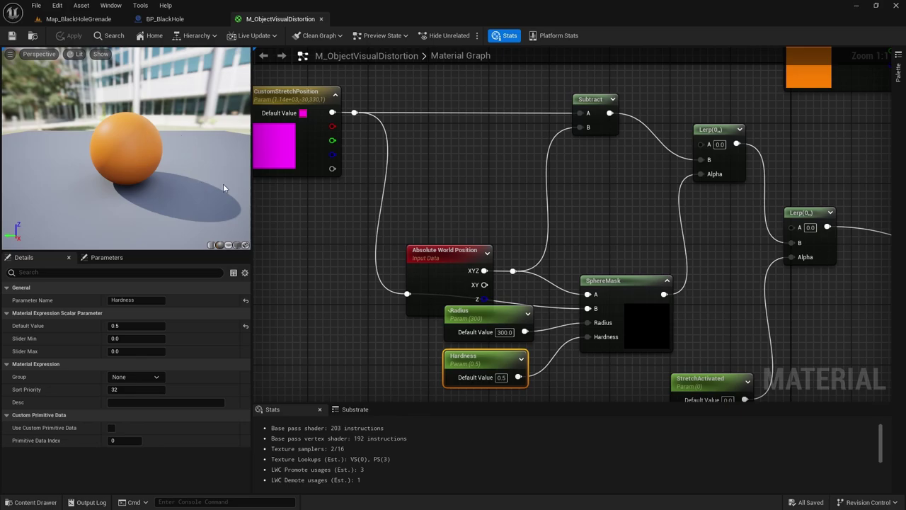
pyautogui.moveTo(593, 205); pyautogui.dragTo(536, 170, button='right')
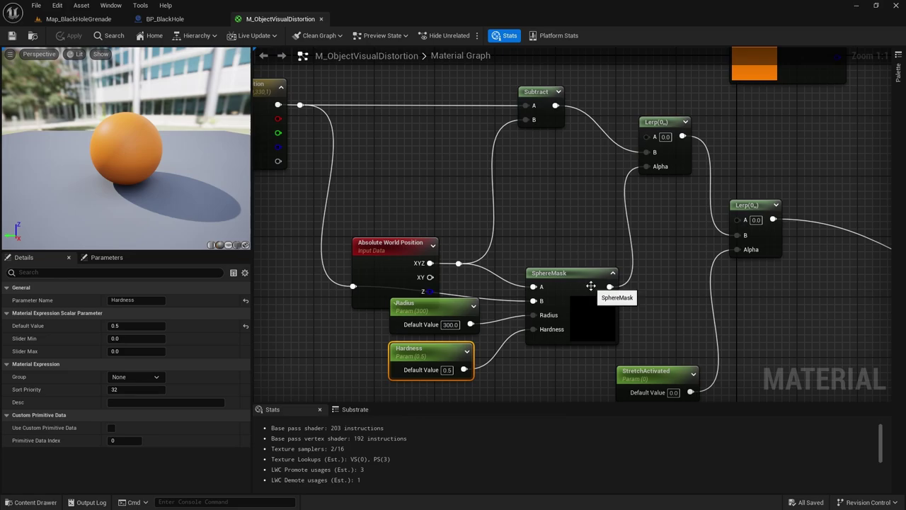
# Step: Select the StretchActivated parameter and inspect its settings and its link to the second Lerp's Alpha
pyautogui.moveTo(658, 286); pyautogui.dragTo(533, 249, button='right')
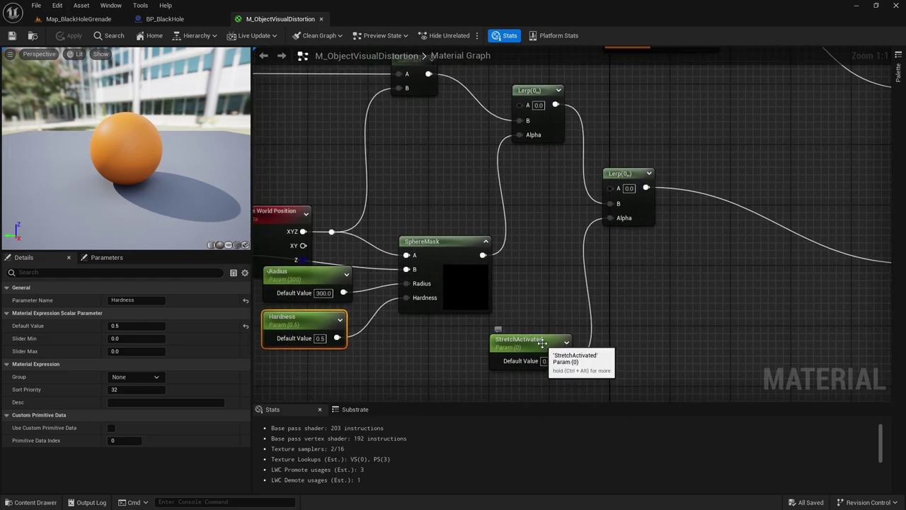
pyautogui.click(527, 339)
pyautogui.moveTo(641, 317); pyautogui.dragTo(627, 260, button='right')
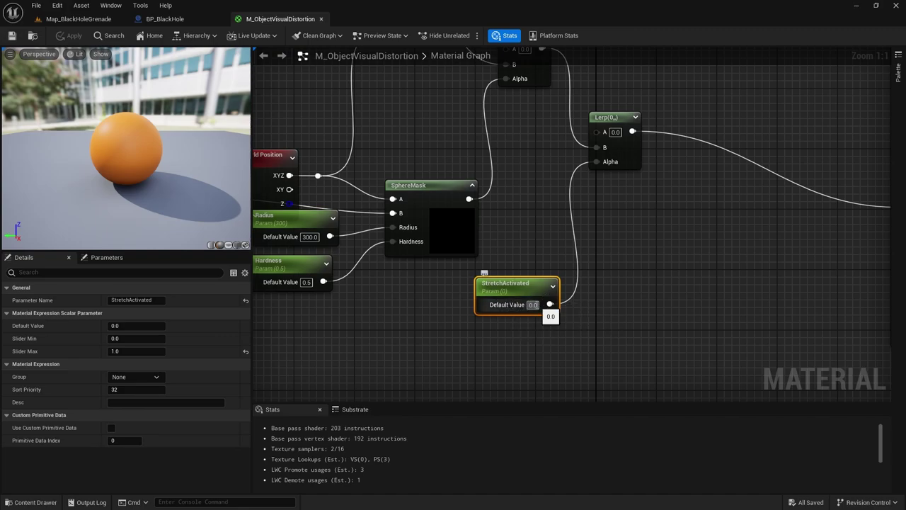
pyautogui.scroll(-2, 637, 263)
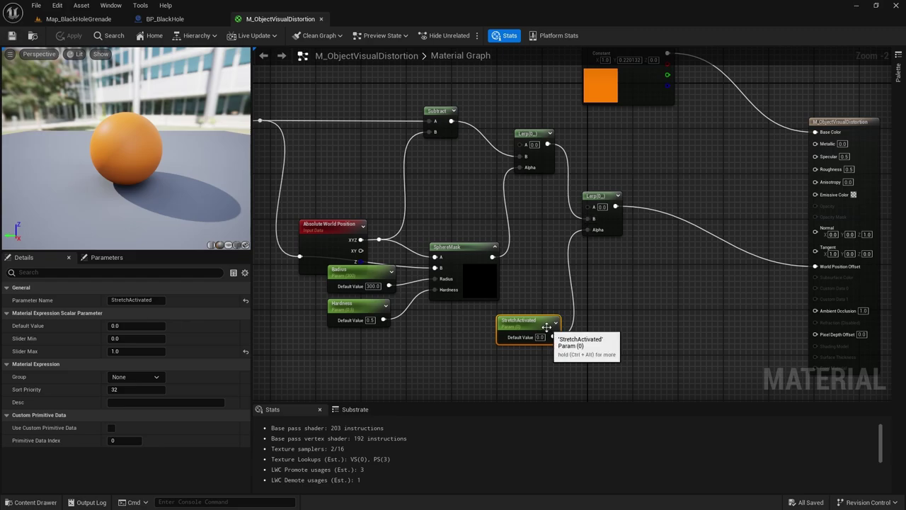
pyautogui.scroll(1, 525, 337)
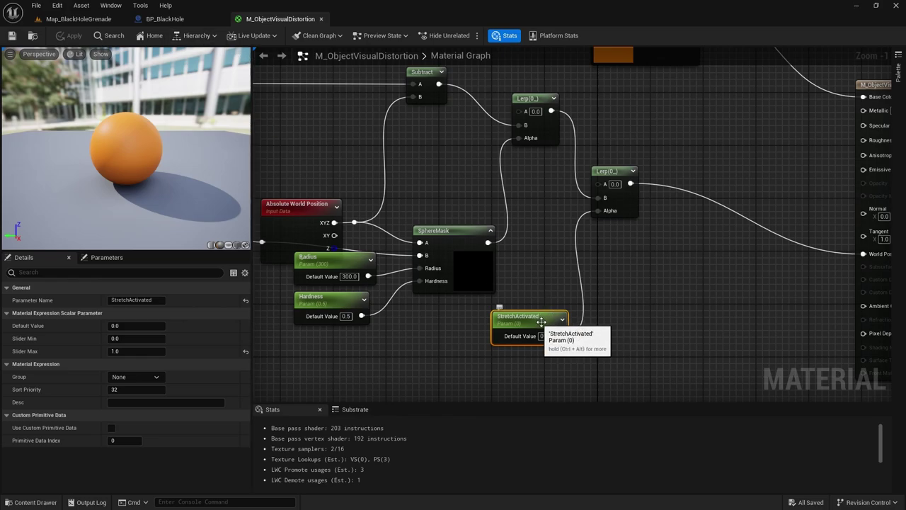
pyautogui.moveTo(627, 294); pyautogui.dragTo(600, 321, button='right')
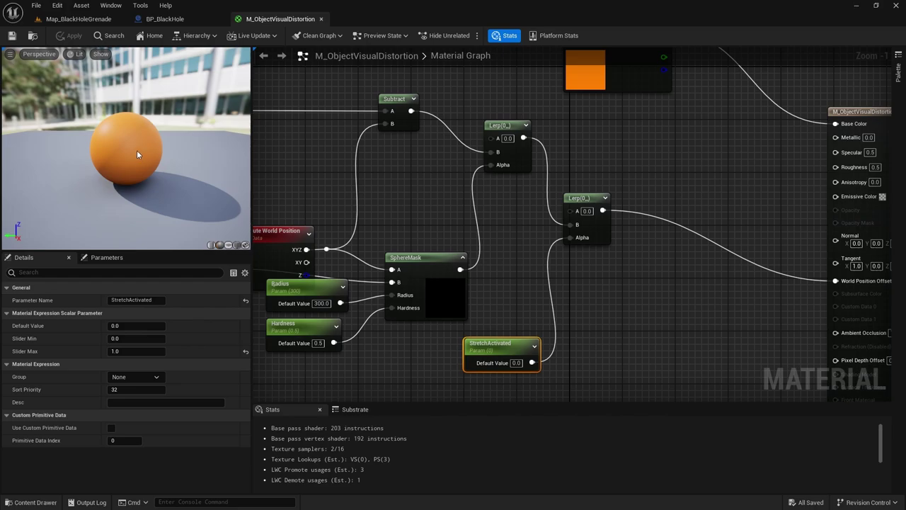
# Step: Review the whole stretch network from CustomStretchPosition through StretchActivated and both Lerps to World Position Offset
pyautogui.moveTo(433, 242); pyautogui.dragTo(582, 247, button='right')
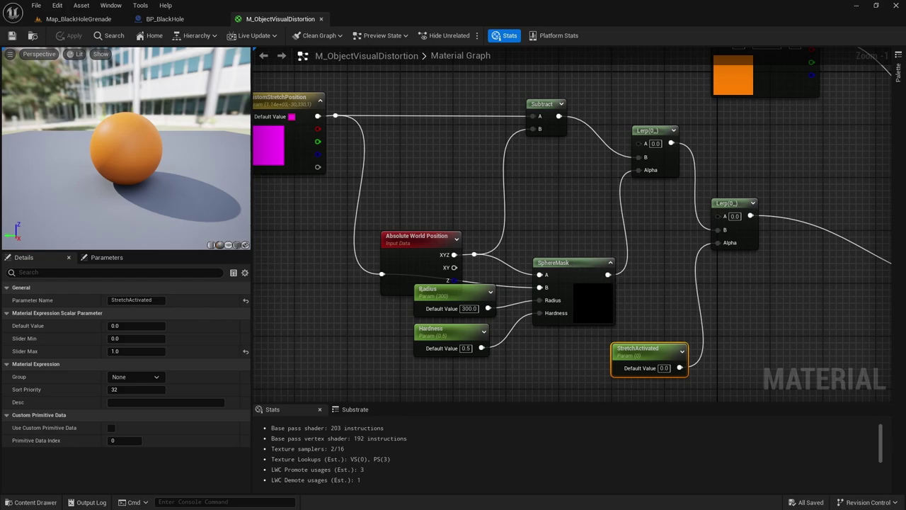
pyautogui.moveTo(679, 368); pyautogui.dragTo(522, 340, button='right')
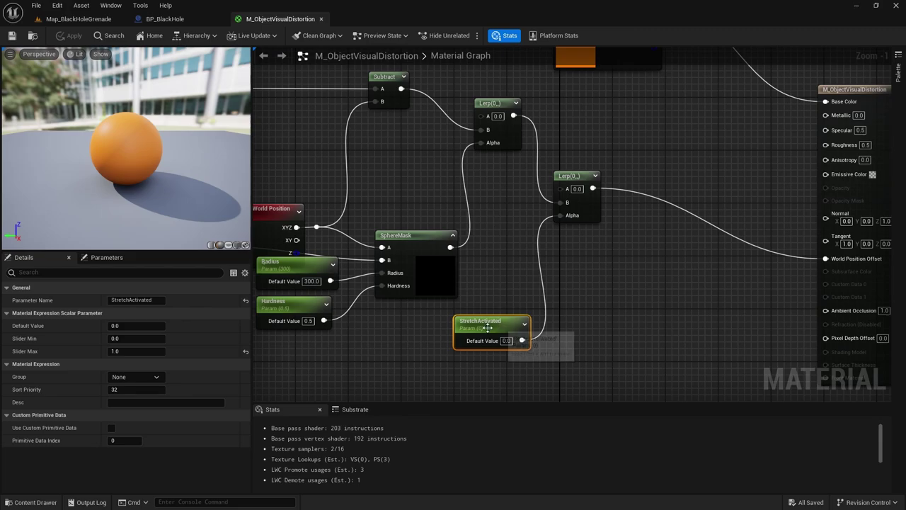
pyautogui.scroll(-2, 659, 235)
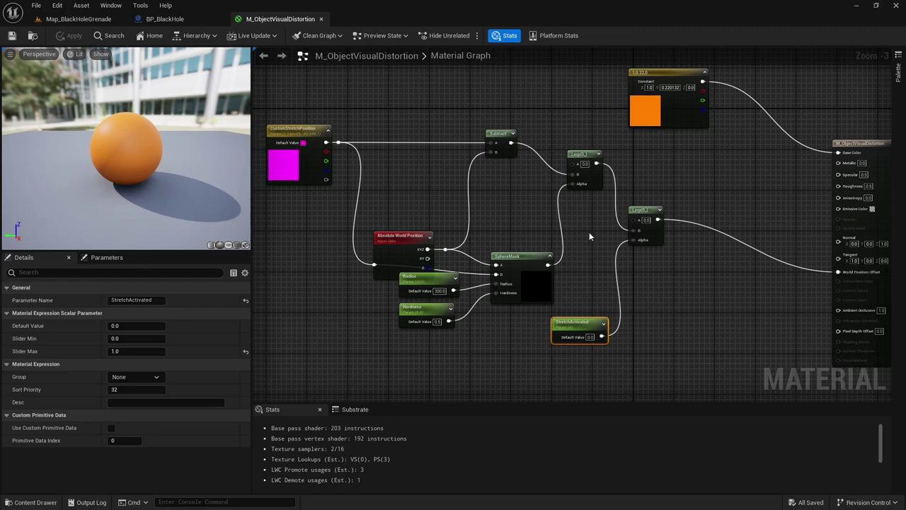
pyautogui.moveTo(589, 233); pyautogui.dragTo(576, 234, button='right')
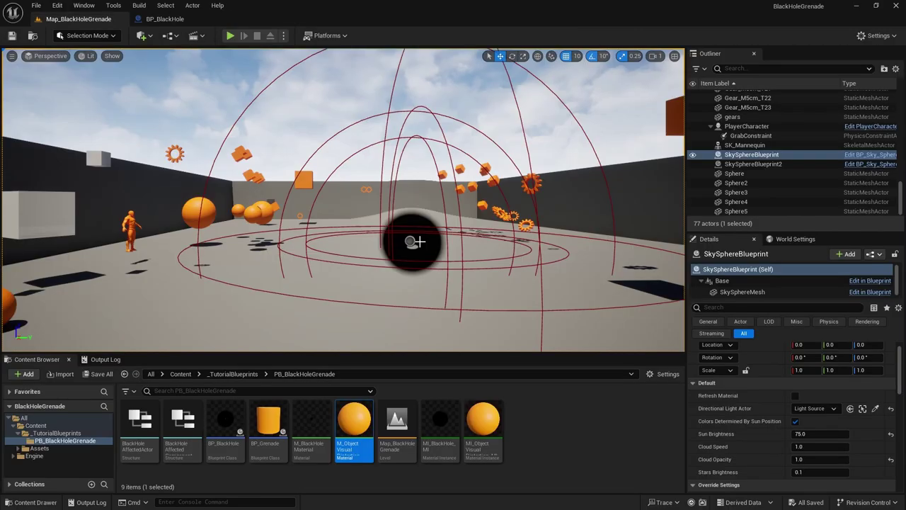
# Step: Open the BP_BlackHole event graph and examine the section that detects and remembers objects affected by the black hole
pyautogui.click(164, 20)
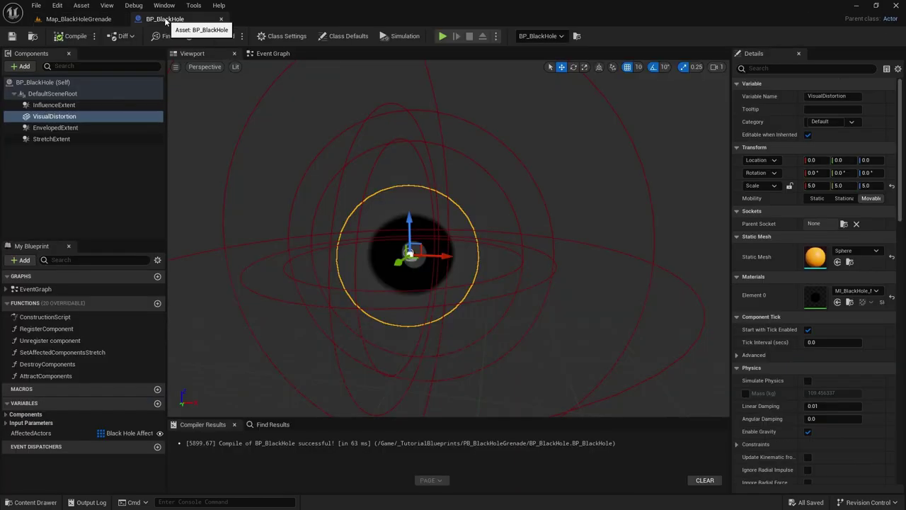
pyautogui.click(273, 54)
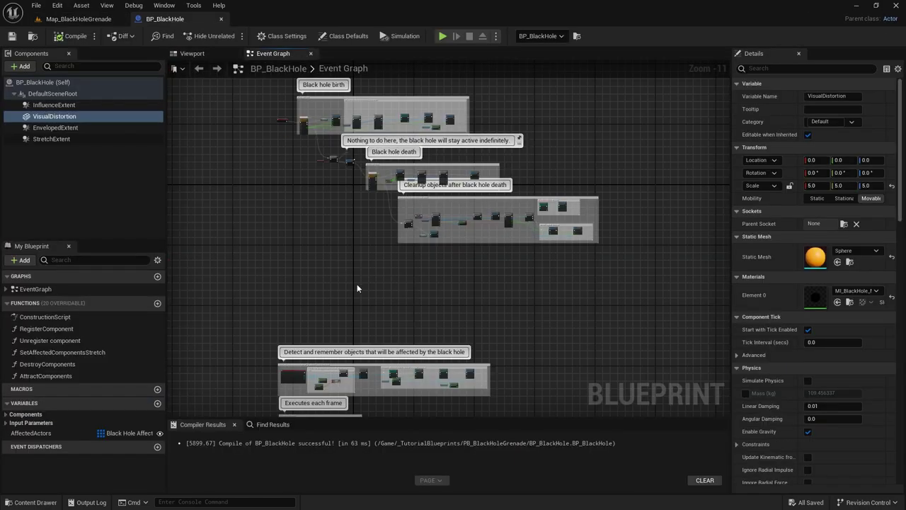
pyautogui.scroll(-3, 462, 192)
pyautogui.moveTo(463, 192); pyautogui.dragTo(431, 145, button='right')
pyautogui.scroll(3, 403, 203)
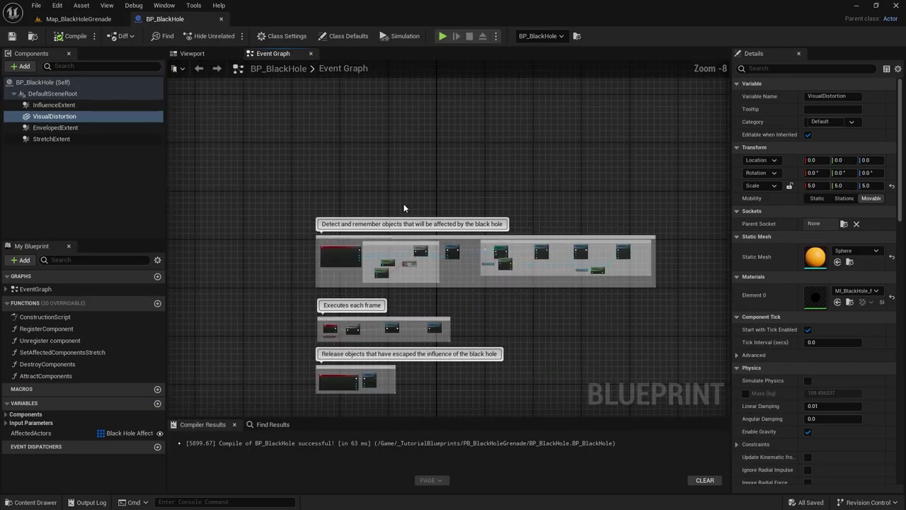
pyautogui.scroll(5, 354, 262)
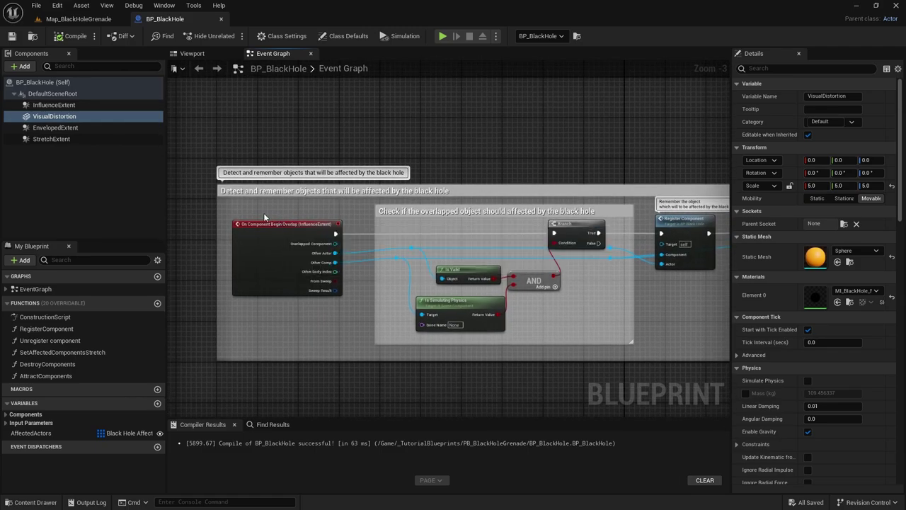
pyautogui.scroll(1, 263, 213)
pyautogui.moveTo(285, 217); pyautogui.dragTo(273, 202, button='right')
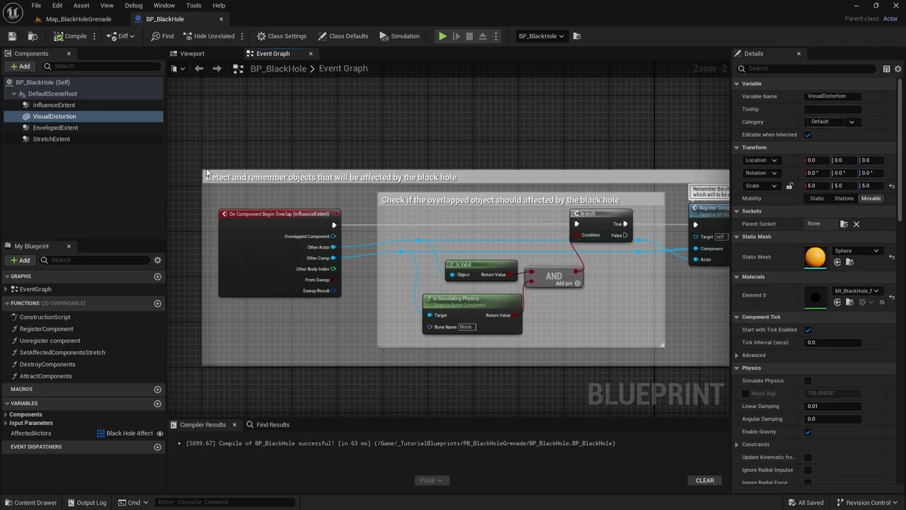
# Step: Select the InfluenceExtent begin-overlap event, and inspect the matching InfluenceExtent sphere around the black hole in the 3D preview
pyautogui.click(271, 216)
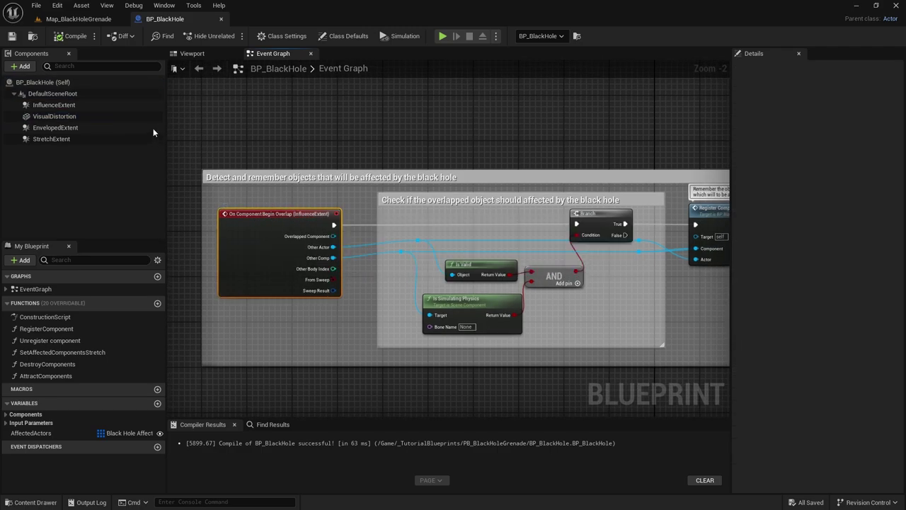
pyautogui.click(192, 53)
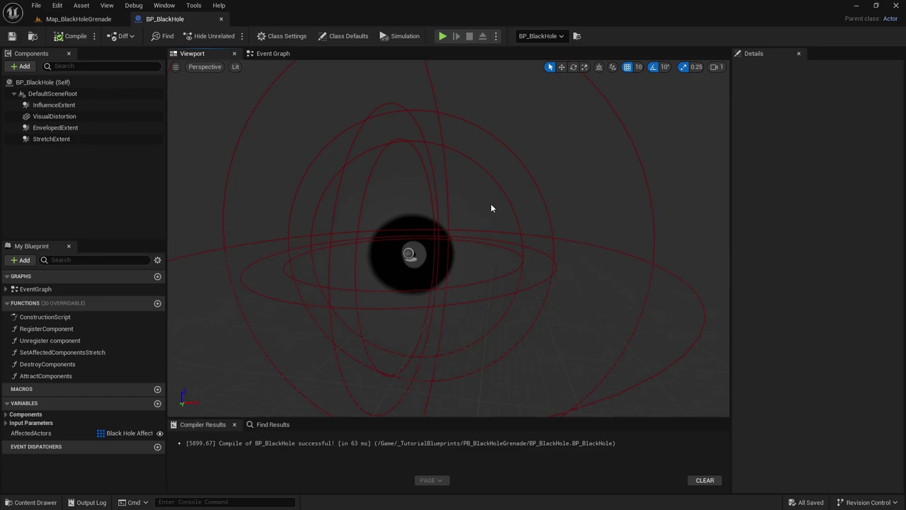
pyautogui.click(617, 225)
pyautogui.scroll(-2, 619, 215)
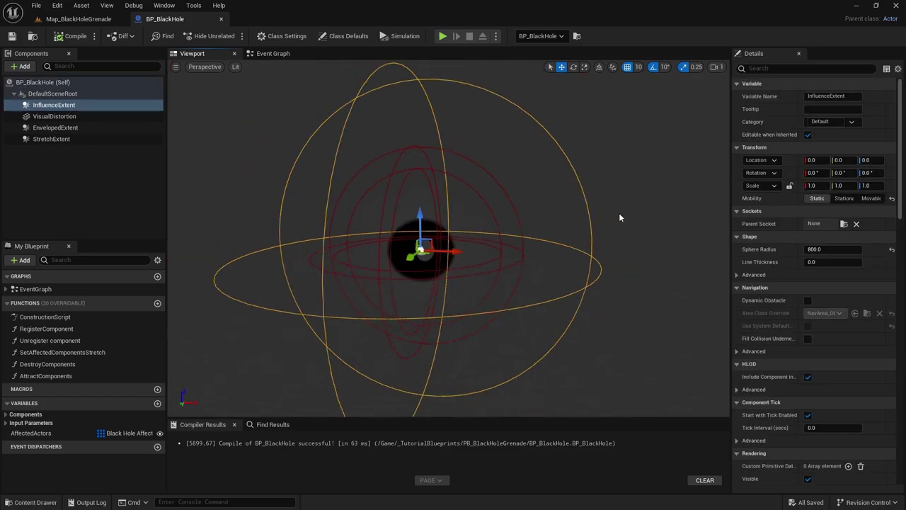
pyautogui.scroll(1, 619, 215)
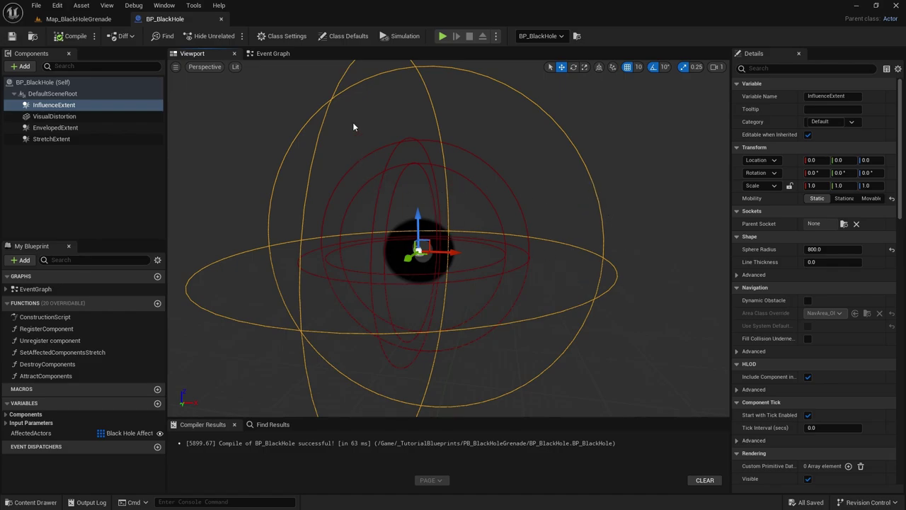
# Step: Return to the event graph and examine how Is Valid and Is Simulating Physics feed the AND and Branch before registering a component
pyautogui.click(273, 53)
pyautogui.scroll(3, 307, 208)
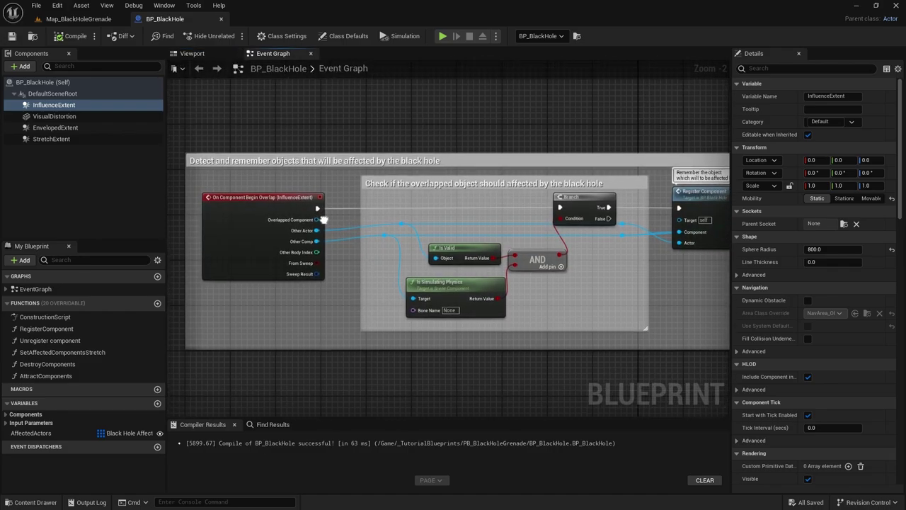
pyautogui.scroll(-1, 307, 209)
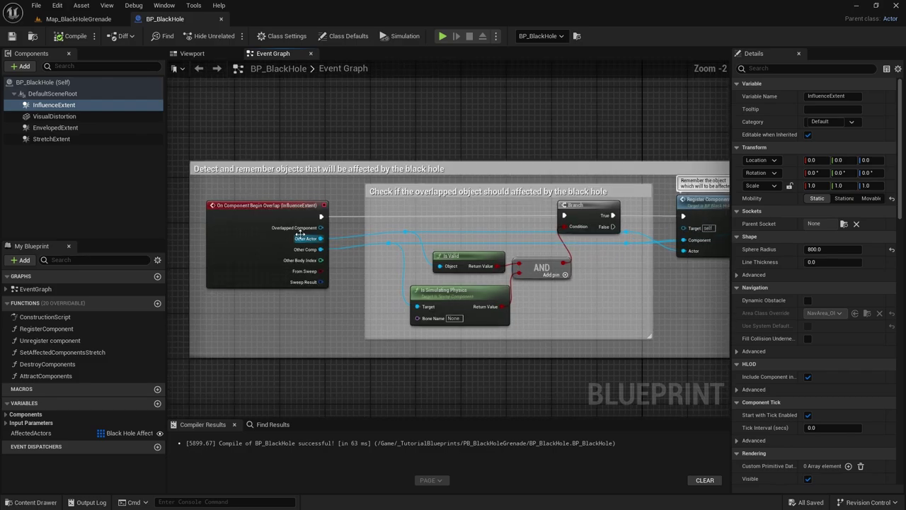
pyautogui.scroll(2, 491, 282)
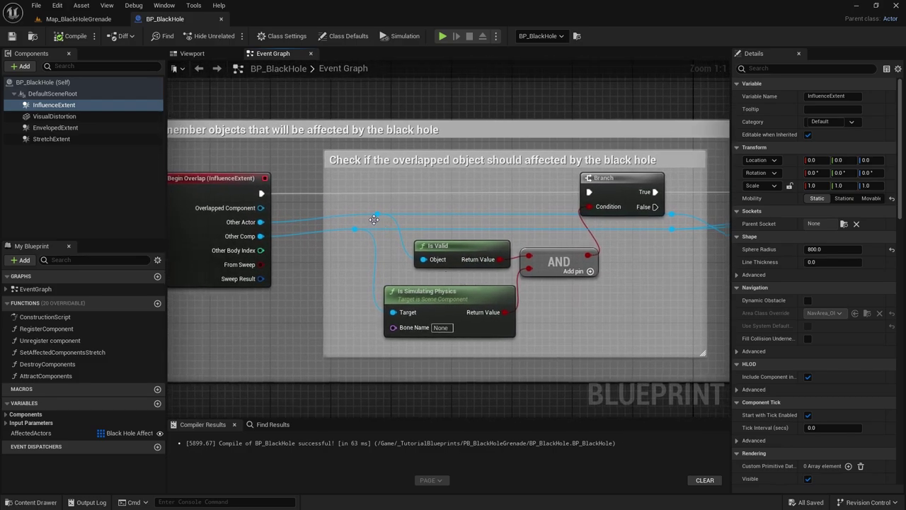
pyautogui.moveTo(404, 251); pyautogui.dragTo(387, 250, button='right')
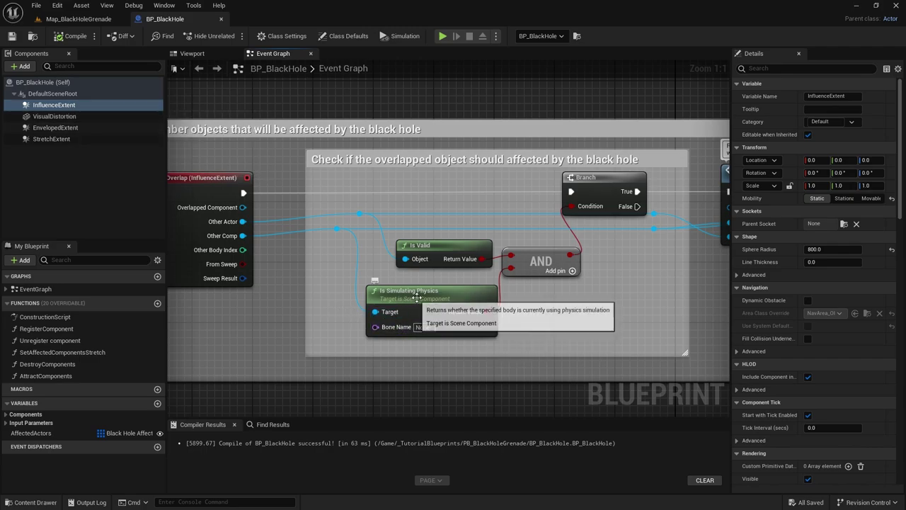
pyautogui.moveTo(543, 303); pyautogui.dragTo(520, 317, button='right')
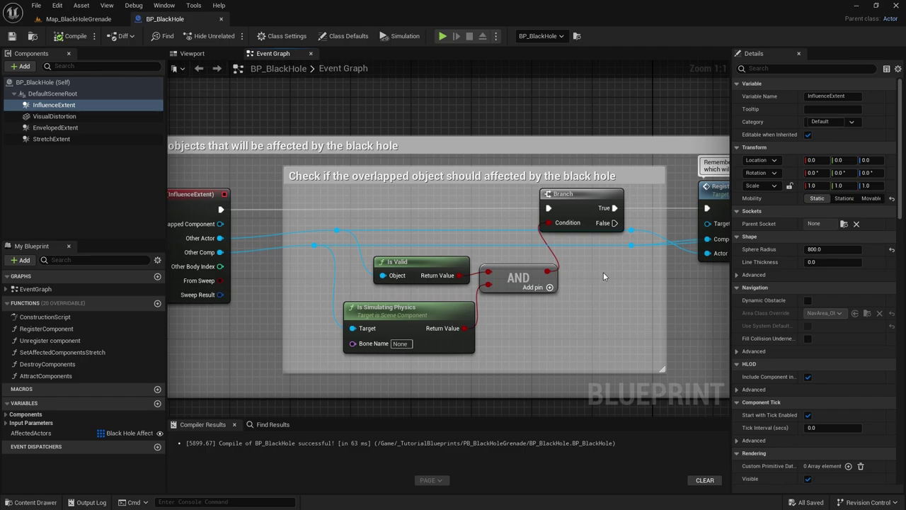
pyautogui.moveTo(593, 266); pyautogui.dragTo(573, 269, button='right')
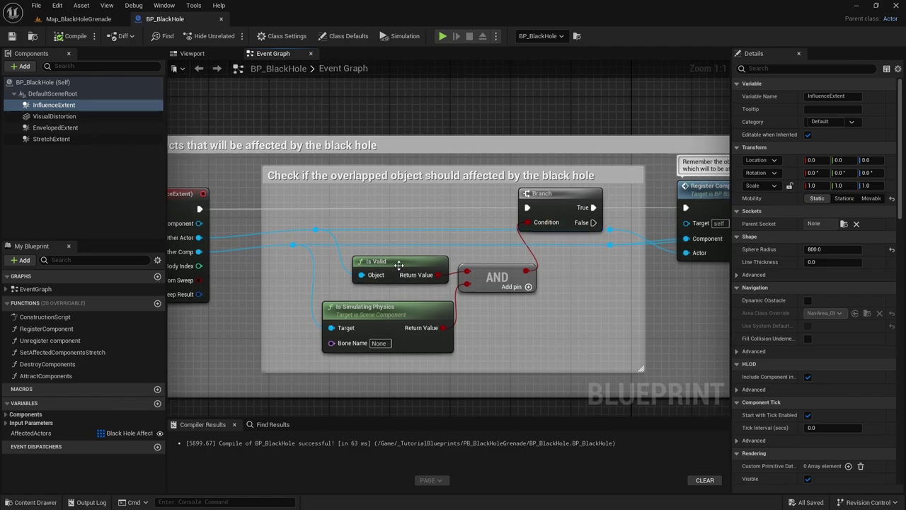
# Step: Show the InfluenceExtent component in the 3D preview and inspect its detail settings
pyautogui.click(76, 108)
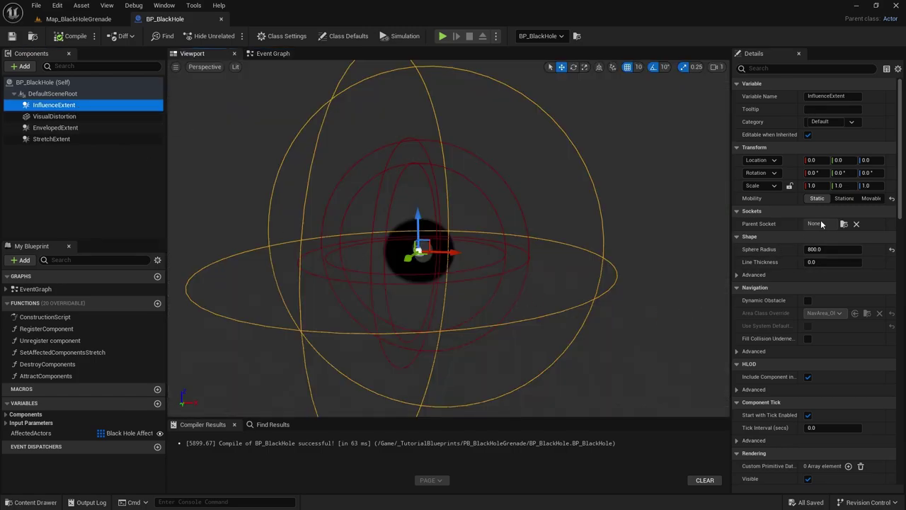
pyautogui.click(898, 133)
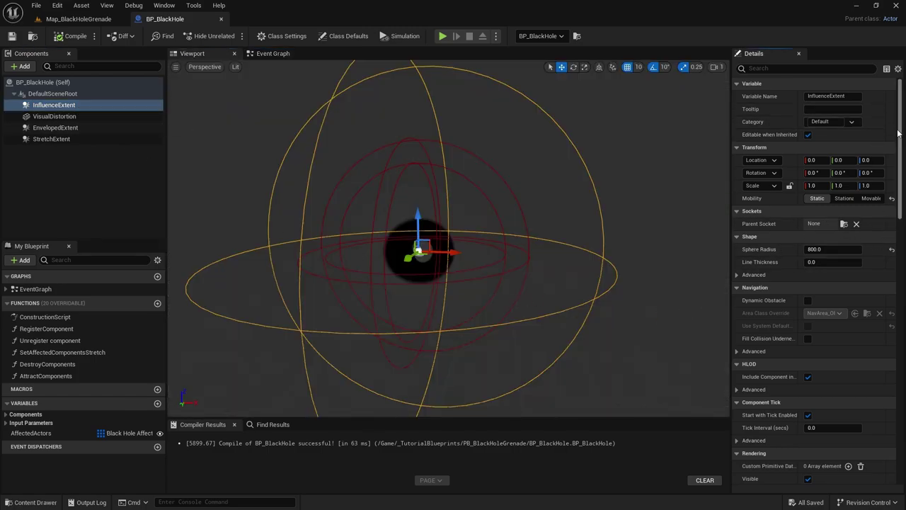
pyautogui.moveTo(900, 139)
pyautogui.mouseDown()
pyautogui.moveTo(900, 154)
pyautogui.moveTo(901, 125)
pyautogui.mouseUp()
pyautogui.rightClick(84, 106)
pyautogui.moveTo(106, 113)
# Step: Try a larger Sphere Radius of about 881 on InfluenceExtent, and undo the change
pyautogui.click(900, 152)
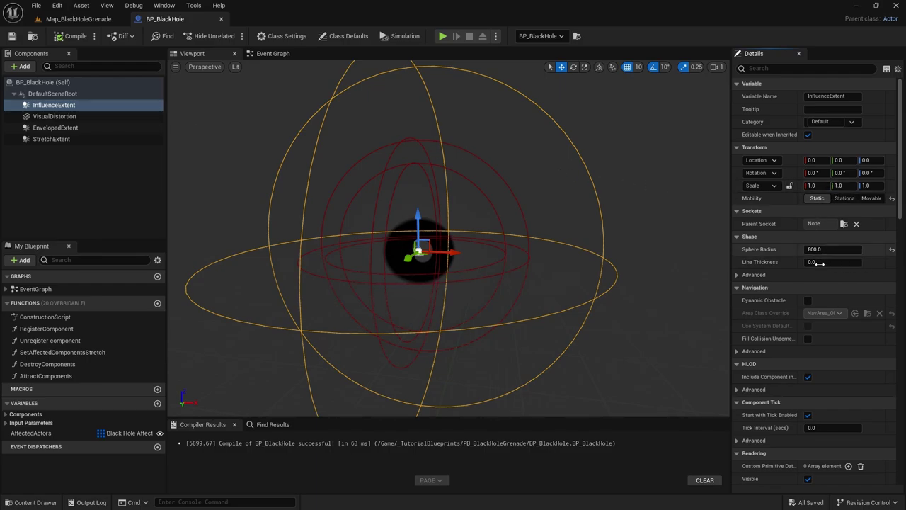
pyautogui.moveTo(833, 249); pyautogui.dragTo(810, 249)
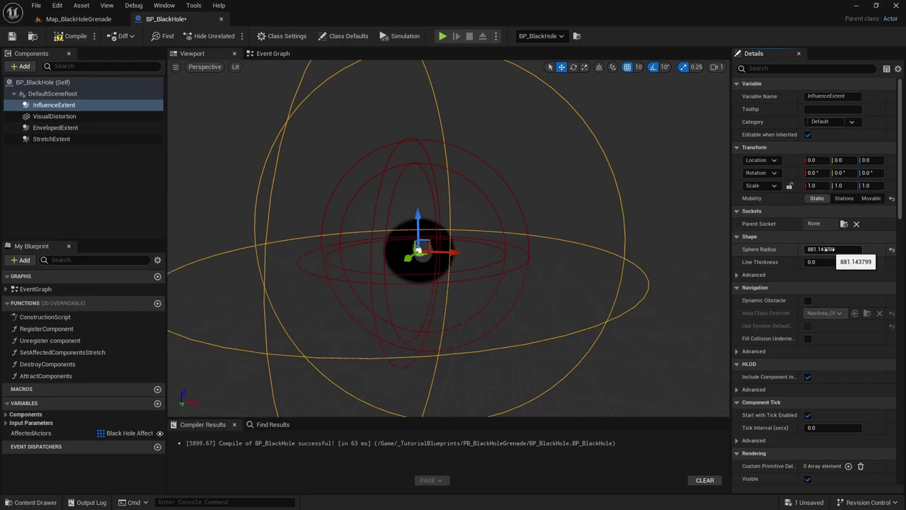
pyautogui.hotkey('ctrl', 'z')
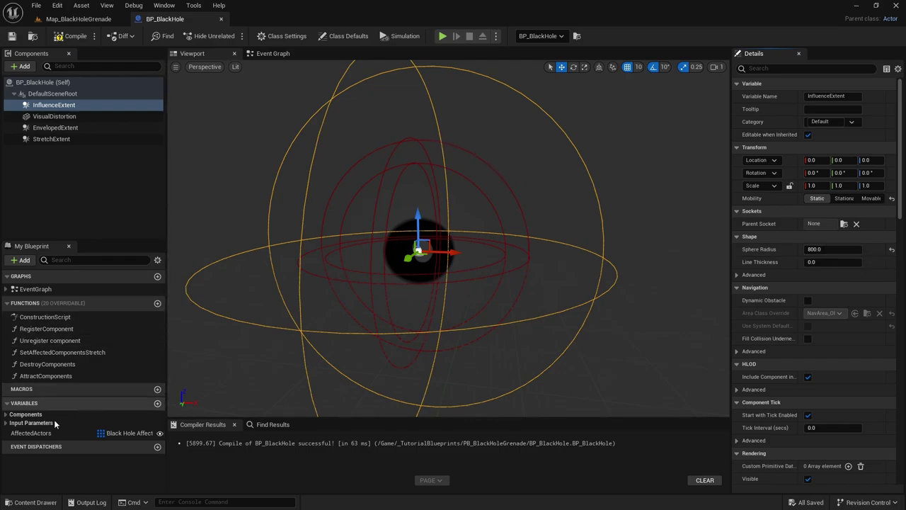
# Step: Expand the Input Parameters category of the blueprint's variables to show its parameters
pyautogui.click(34, 424)
pyautogui.click(5, 423)
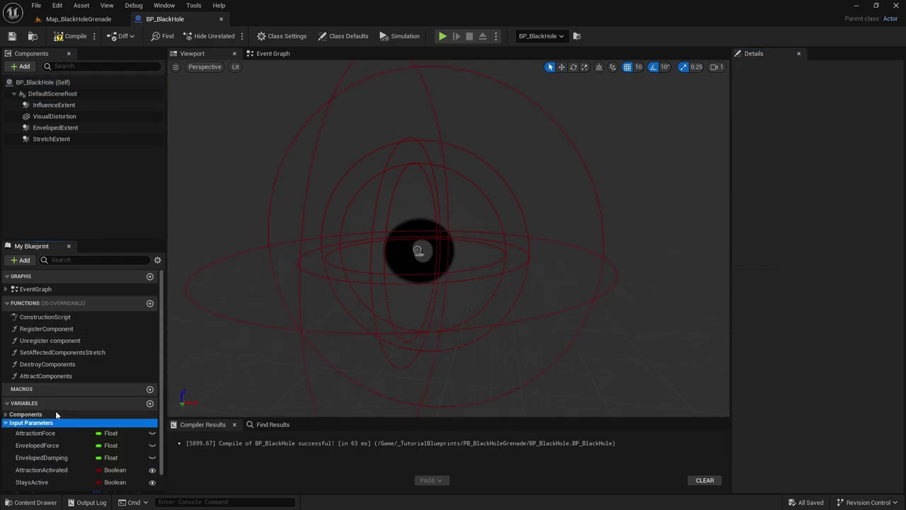
pyautogui.scroll(-1, 57, 416)
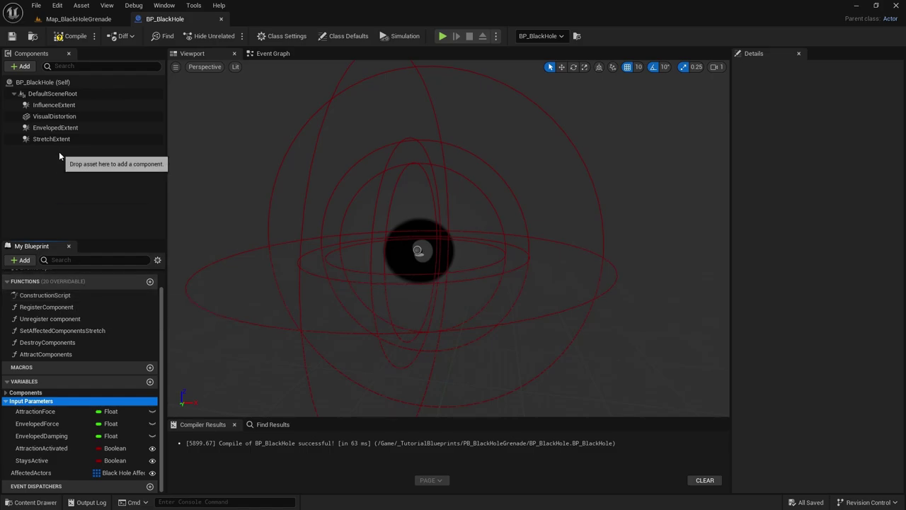
# Step: Turn off Enable Gravity in the physics settings of the InfluenceExtent sphere and save the blueprint
pyautogui.click(71, 106)
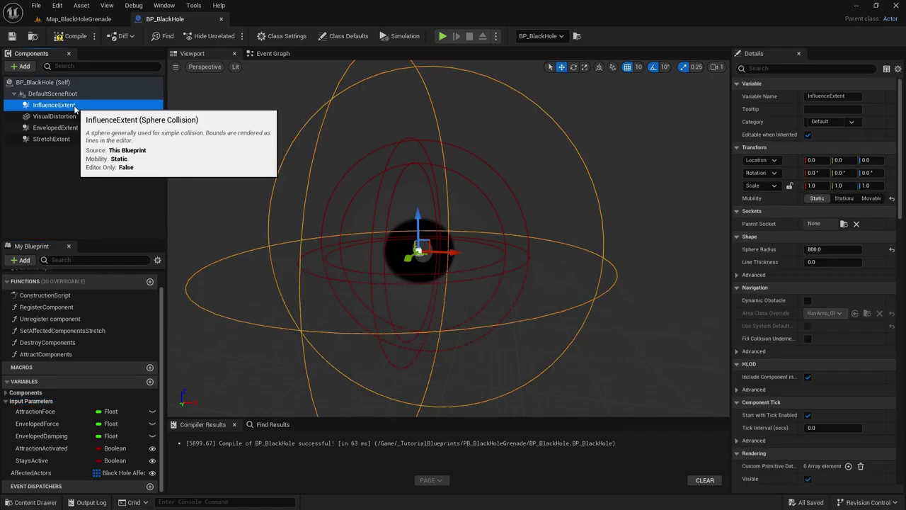
pyautogui.scroll(-1, 832, 213)
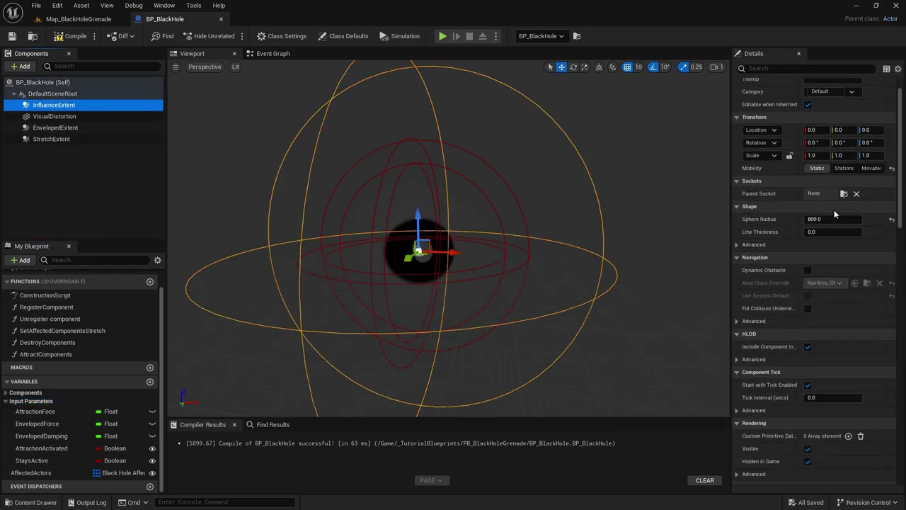
pyautogui.scroll(1, 853, 225)
pyautogui.scroll(-5, 823, 303)
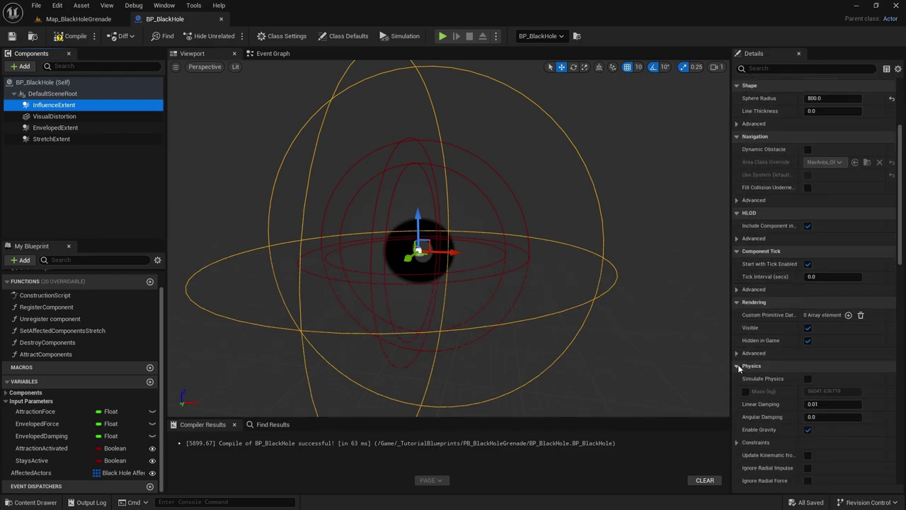
pyautogui.scroll(-1, 827, 391)
pyautogui.scroll(-1, 769, 342)
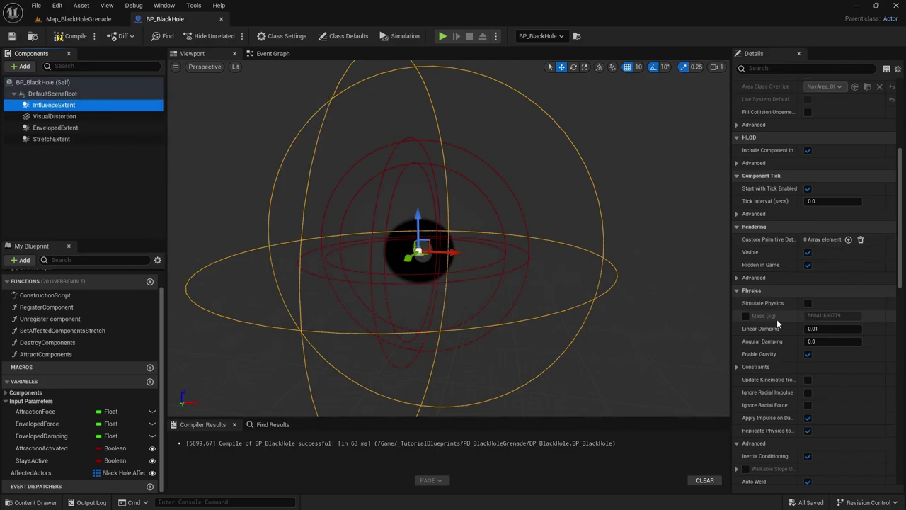
pyautogui.scroll(-1, 789, 327)
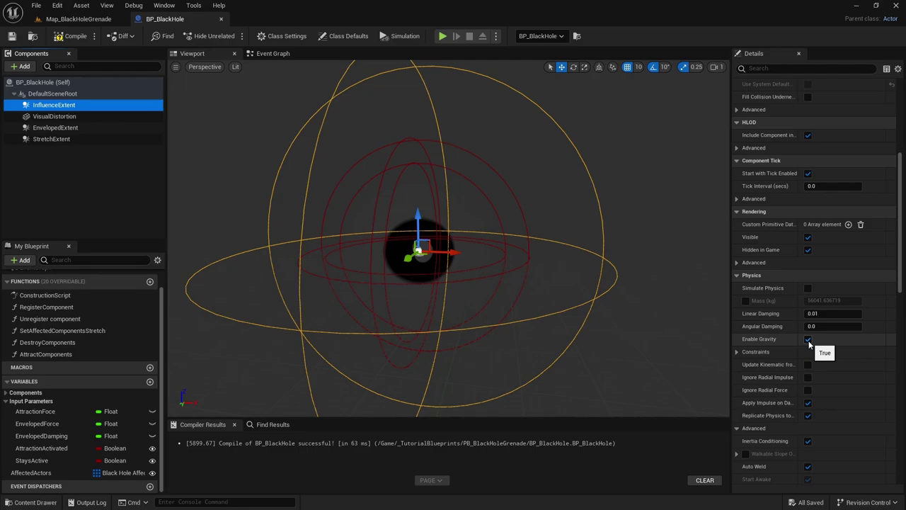
pyautogui.click(809, 339)
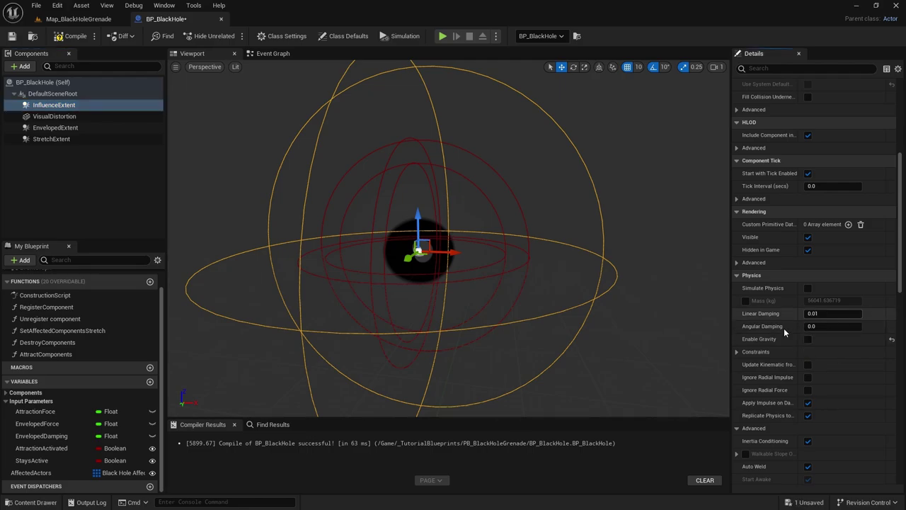
pyautogui.hotkey('ctrl', 's')
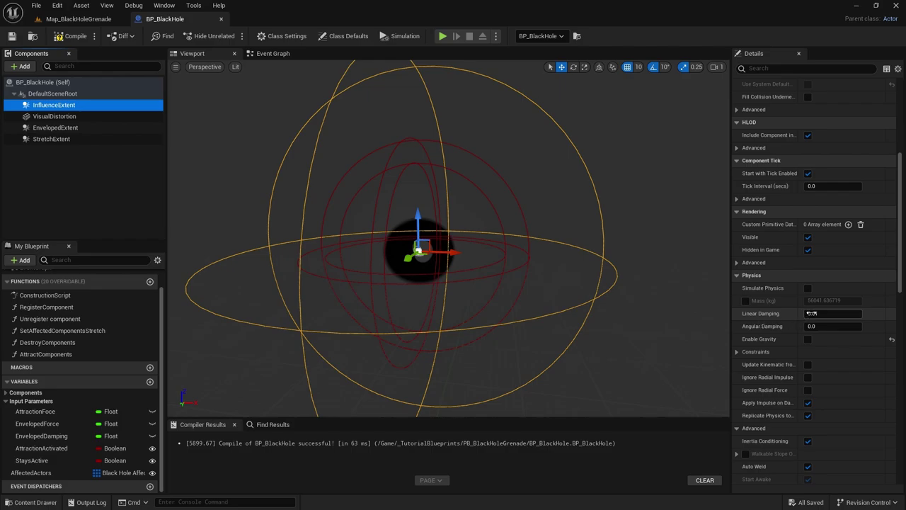
# Step: Filter InfluenceExtent's properties for "collis", examine its expanded collision presets, and clear the filter
pyautogui.click(794, 69)
pyautogui.write('collis')
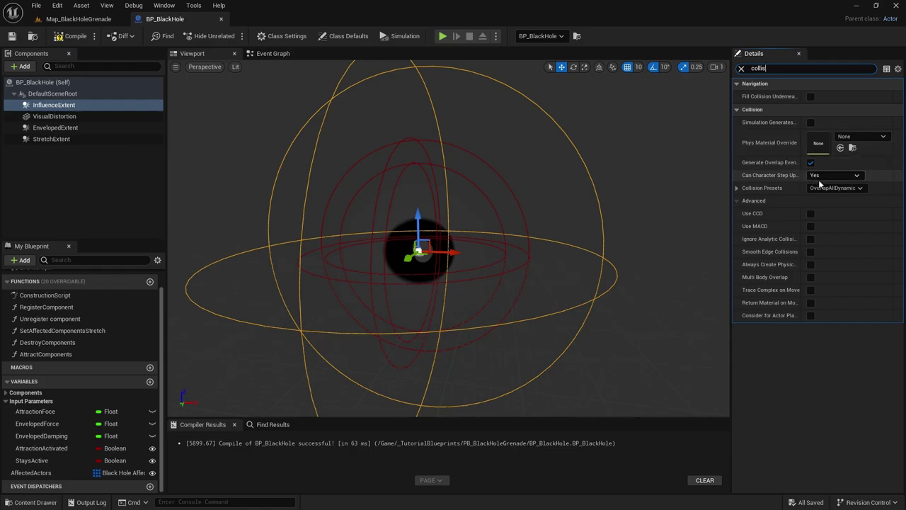
pyautogui.click(738, 188)
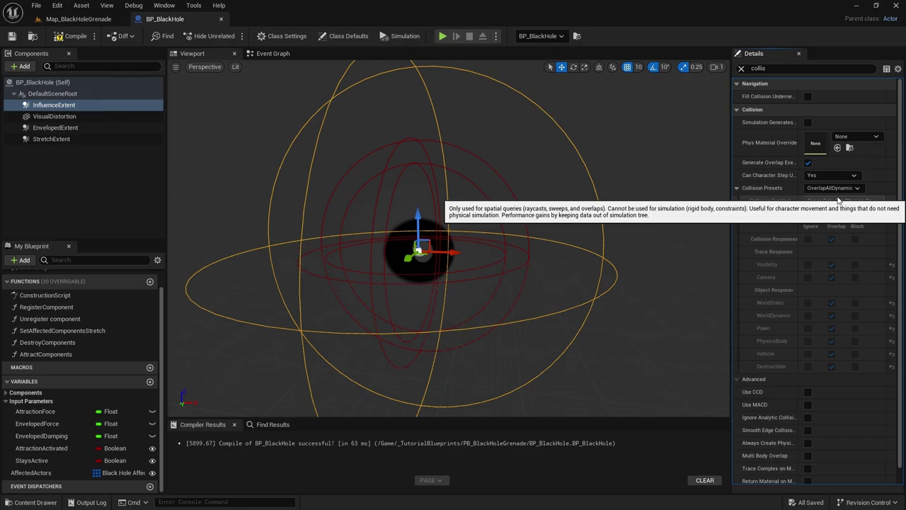
pyautogui.click(741, 68)
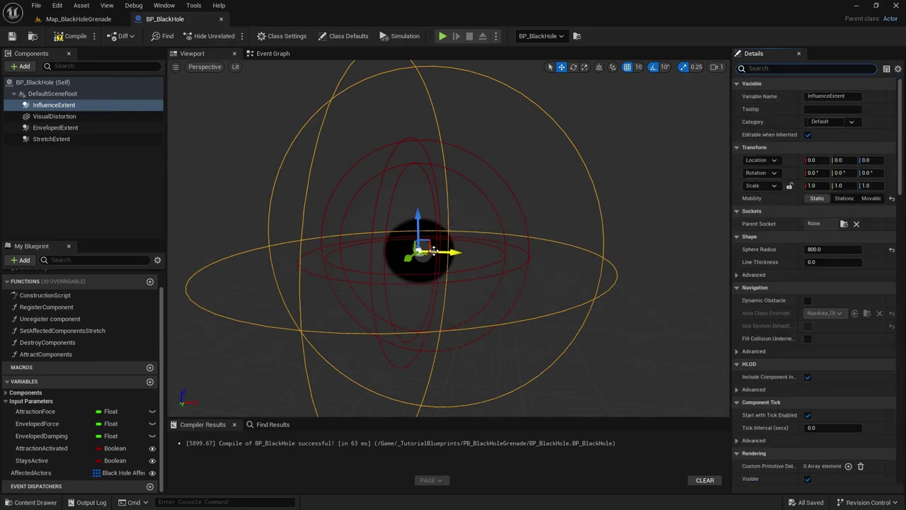
pyautogui.scroll(-4, 839, 267)
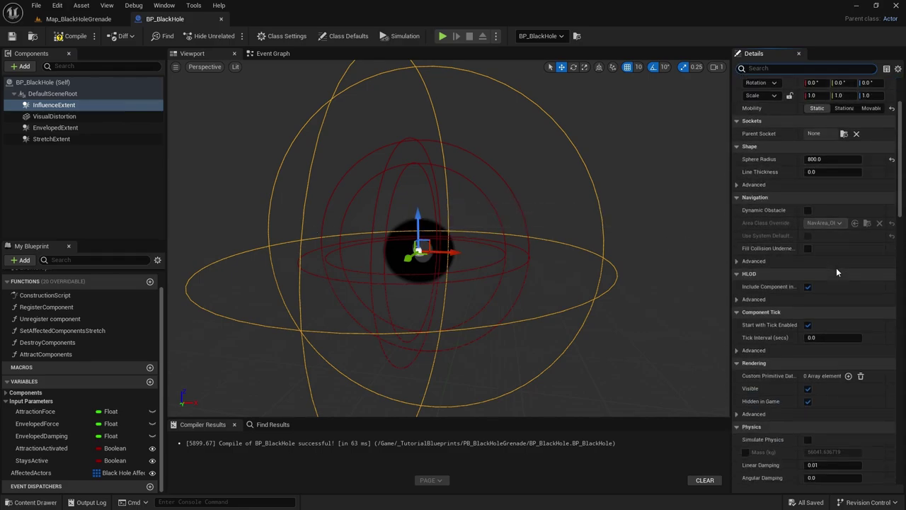
# Step: Examine the Event Graph from InfluenceExtent's begin-overlap event through the validity and physics check to the Register Component call
pyautogui.click(276, 54)
pyautogui.moveTo(525, 230); pyautogui.dragTo(460, 216, button='right')
pyautogui.scroll(-1, 541, 223)
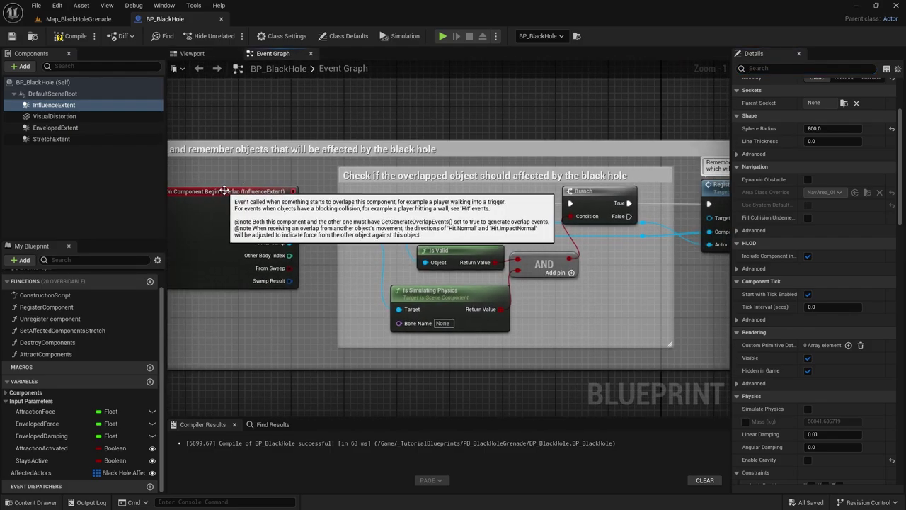
pyautogui.moveTo(632, 235); pyautogui.dragTo(483, 239, button='right')
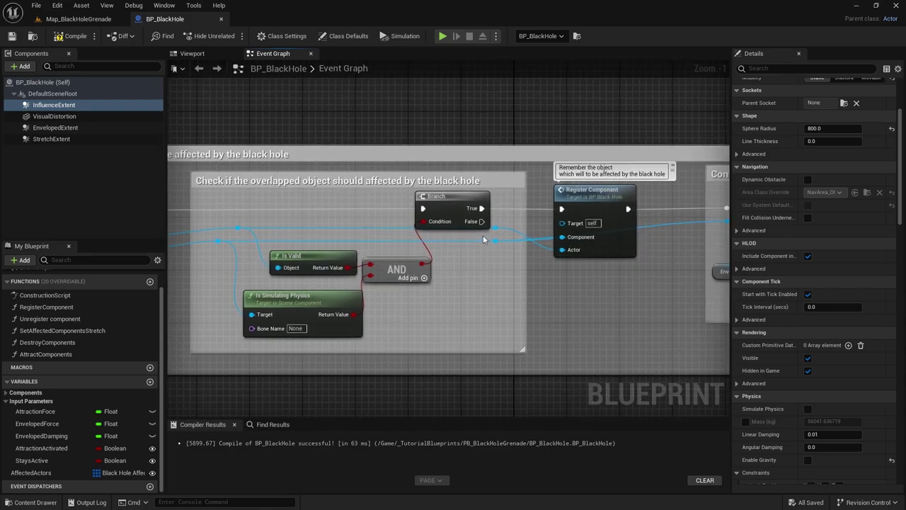
pyautogui.moveTo(464, 202); pyautogui.dragTo(365, 213, button='right')
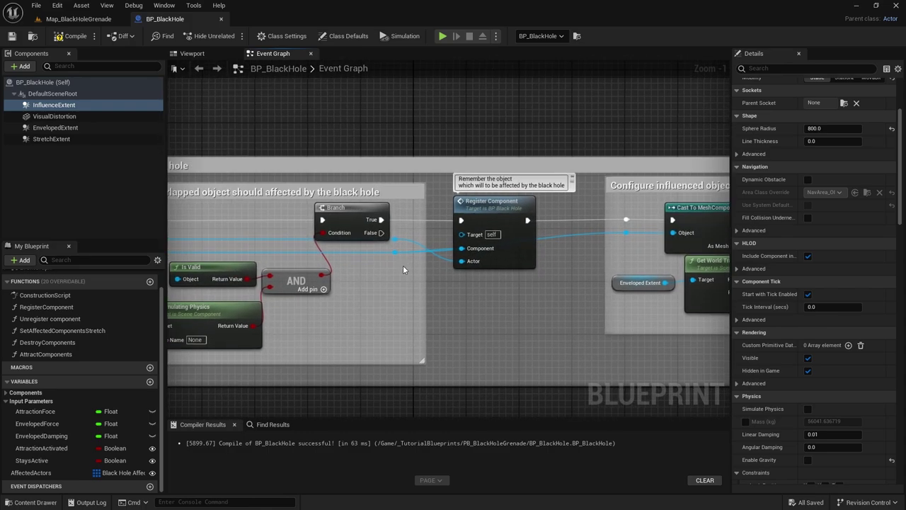
pyautogui.moveTo(399, 285); pyautogui.dragTo(328, 284, button='right')
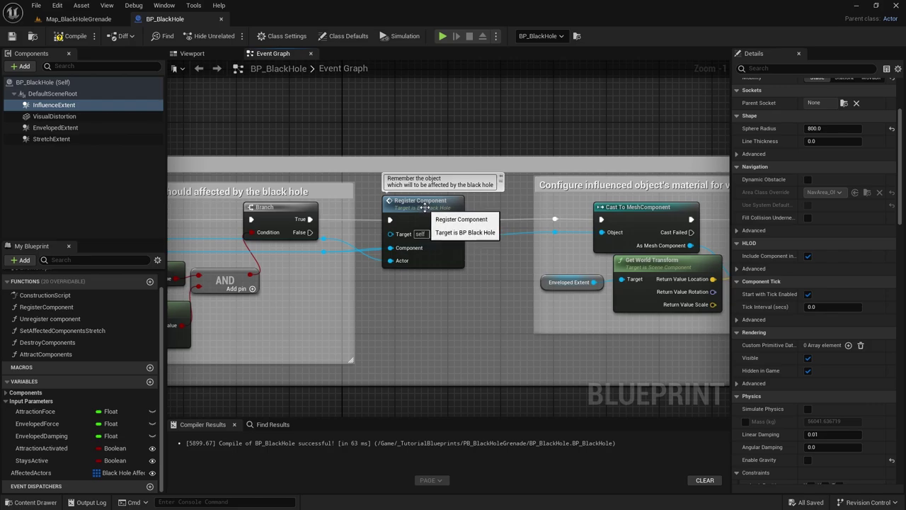
# Step: Open the Register Component function and examine how the component's scale, linear damping and angular damping are stored
pyautogui.doubleClick(423, 206)
pyautogui.moveTo(314, 259); pyautogui.dragTo(374, 248, button='right')
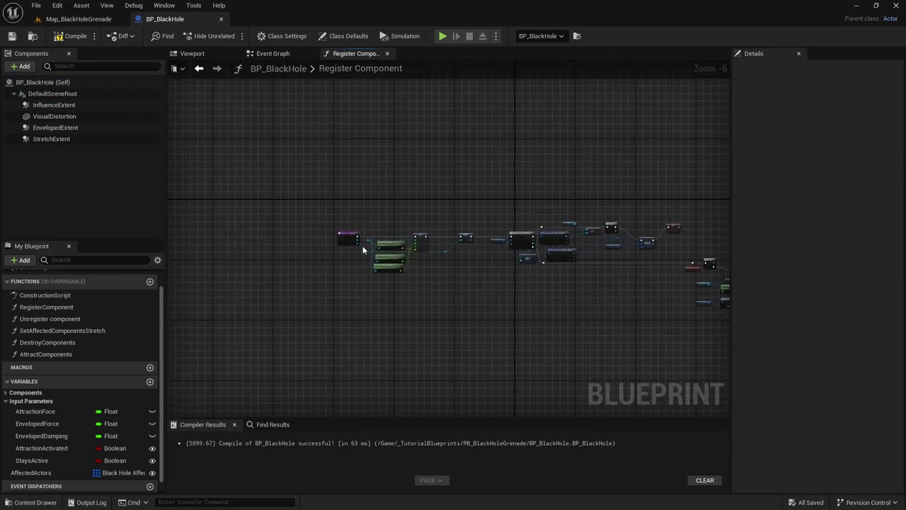
pyautogui.scroll(6, 362, 245)
pyautogui.scroll(-2, 351, 243)
pyautogui.scroll(2, 595, 308)
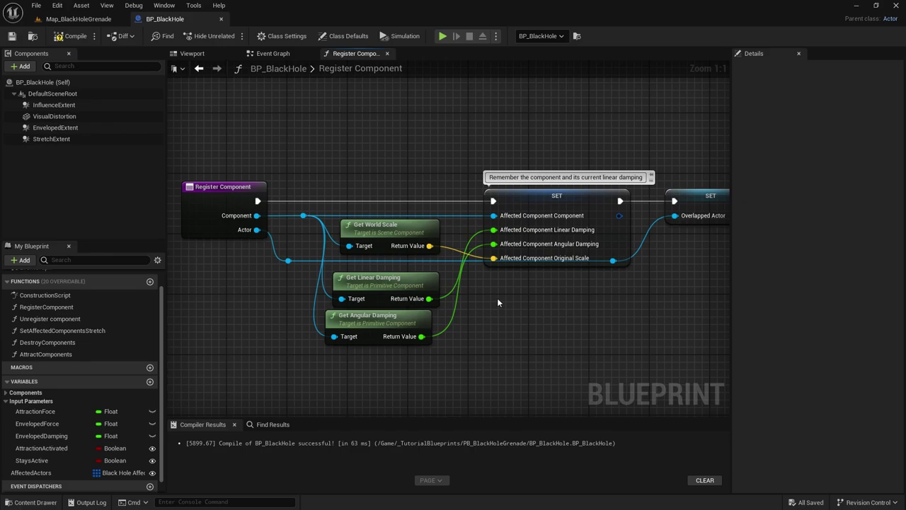
pyautogui.moveTo(498, 302)
pyautogui.mouseDown(button='right')
pyautogui.moveTo(495, 322)
pyautogui.moveTo(527, 319)
pyautogui.moveTo(502, 316)
pyautogui.mouseUp(button='right')
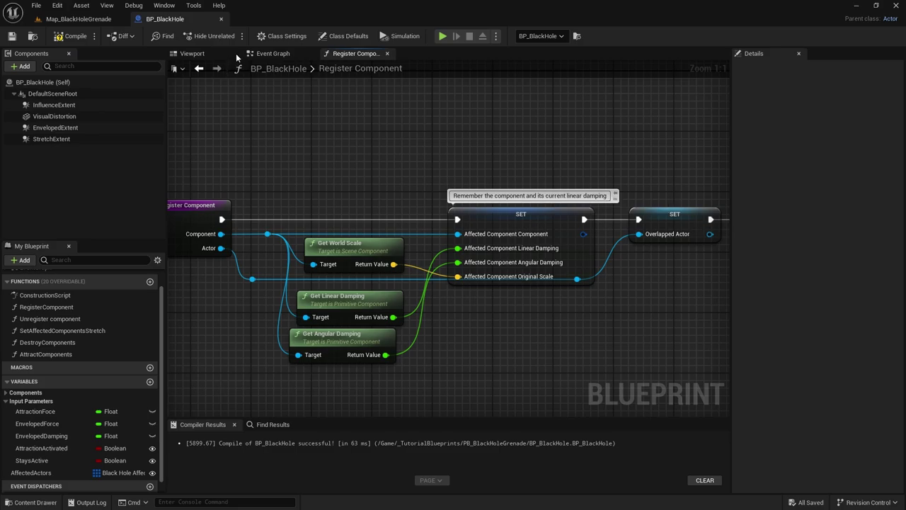
# Step: Return to the blueprint's 3D preview and select the EnvelopedExtent sphere to inspect it
pyautogui.click(269, 53)
pyautogui.click(192, 53)
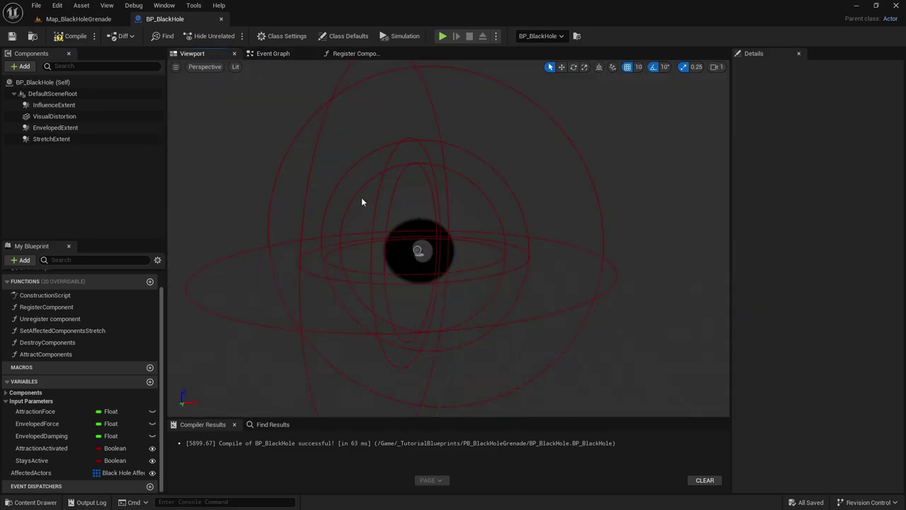
pyautogui.click(496, 215)
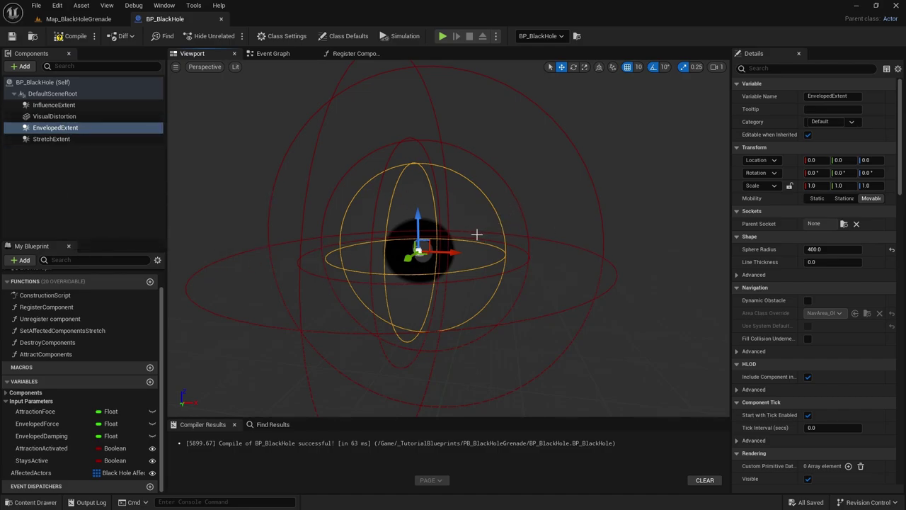
# Step: Go back to the Register Component function and inspect the variable type of the AffectedComponent SET node
pyautogui.click(350, 54)
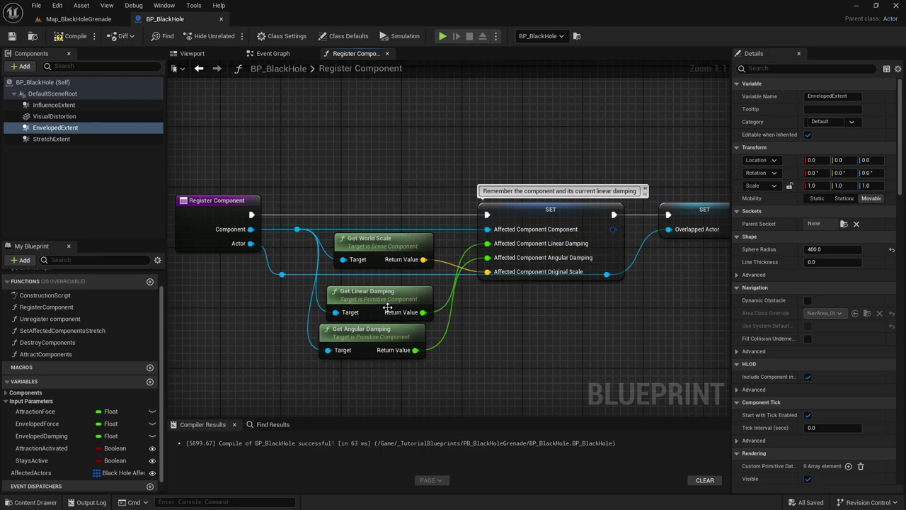
pyautogui.moveTo(559, 227); pyautogui.dragTo(454, 225, button='right')
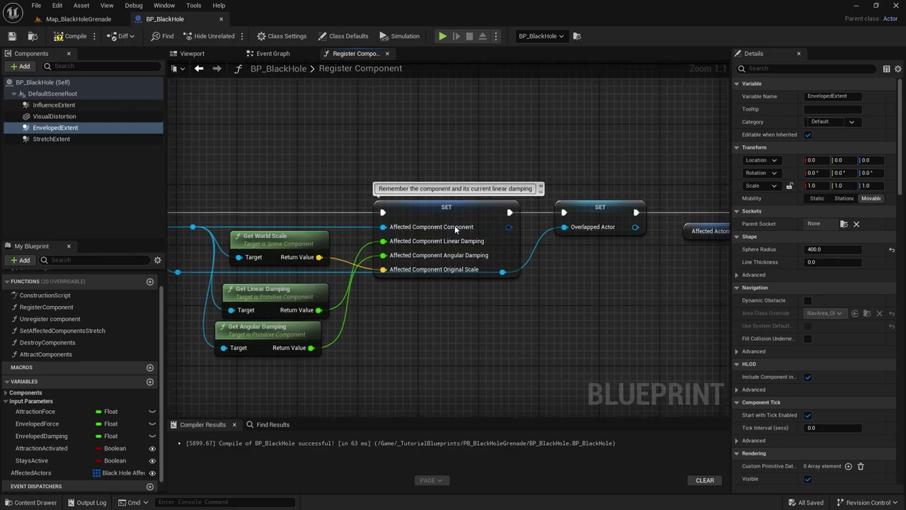
pyautogui.moveTo(545, 295); pyautogui.dragTo(498, 298, button='right')
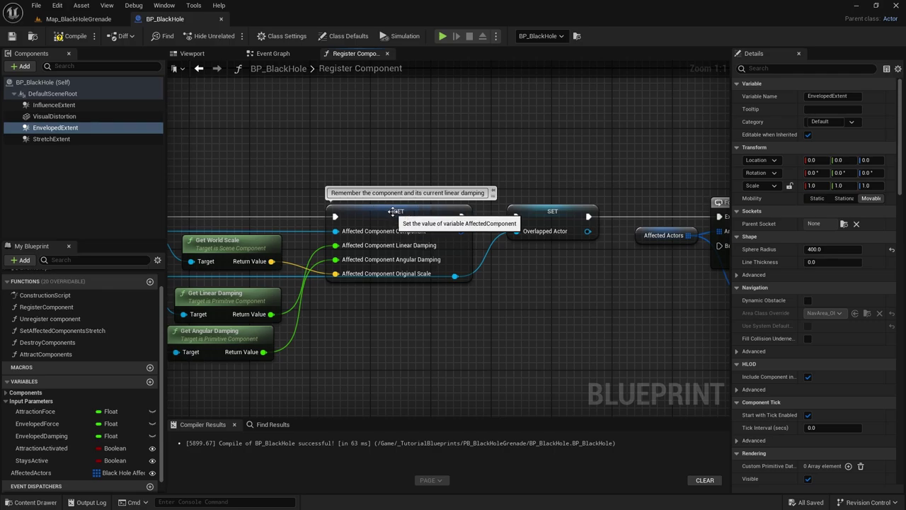
pyautogui.click(393, 211)
pyautogui.moveTo(383, 288); pyautogui.dragTo(444, 285, button='right')
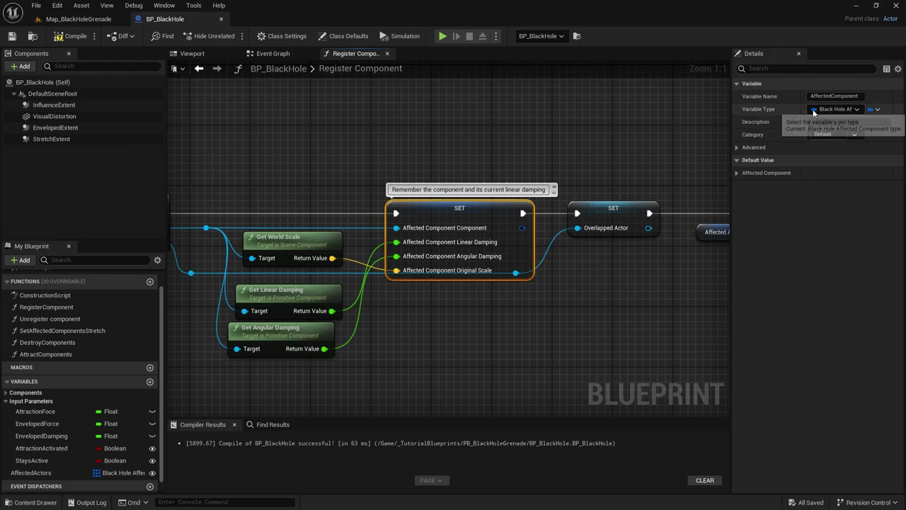
pyautogui.moveTo(546, 297); pyautogui.dragTo(448, 298, button='right')
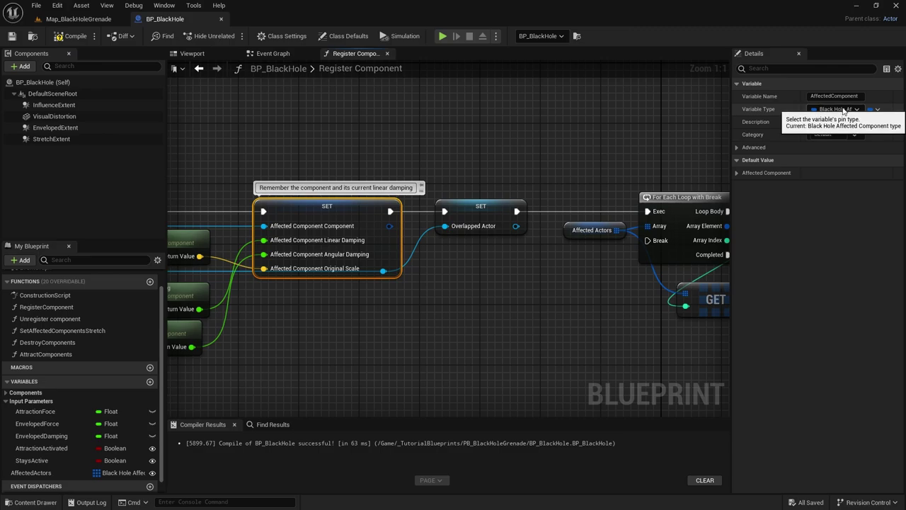
pyautogui.moveTo(374, 240); pyautogui.dragTo(467, 234, button='right')
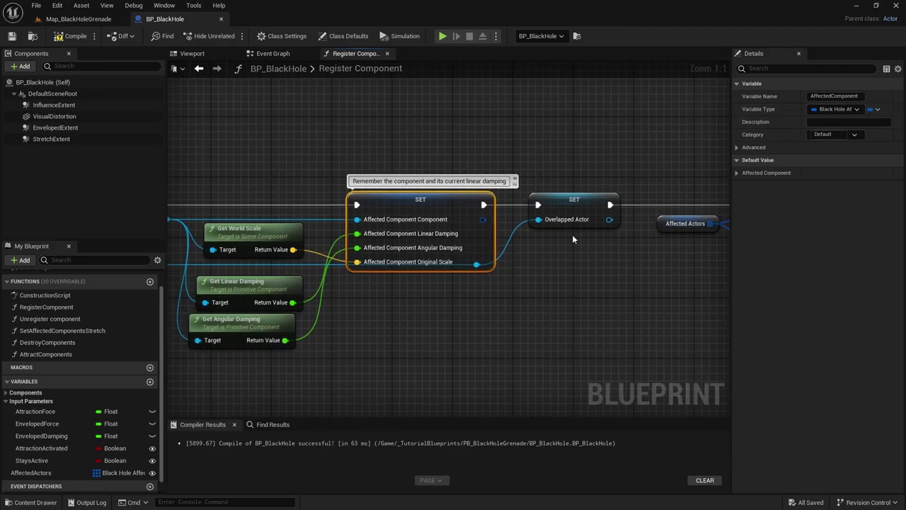
# Step: Browse to the AffectedComponent variable's type in the project content and open that structure for inspection
pyautogui.click(855, 110)
pyautogui.click(856, 109)
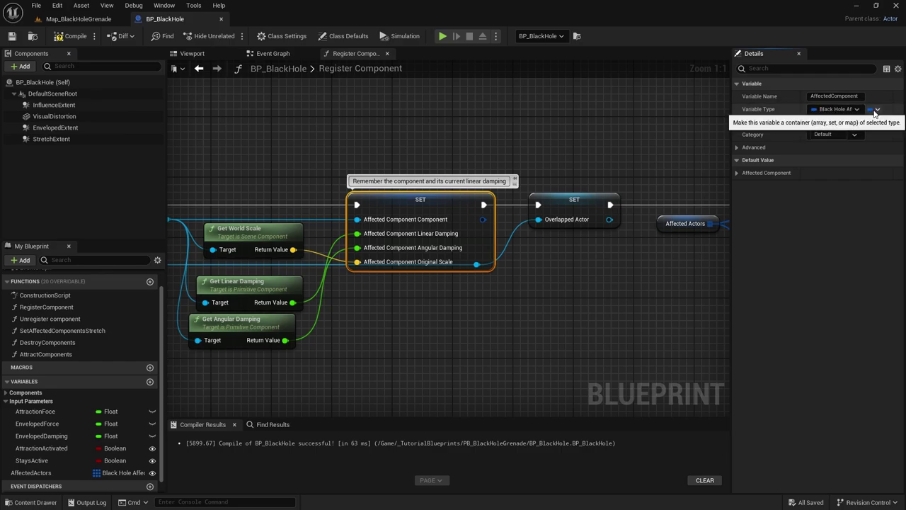
pyautogui.rightClick(836, 109)
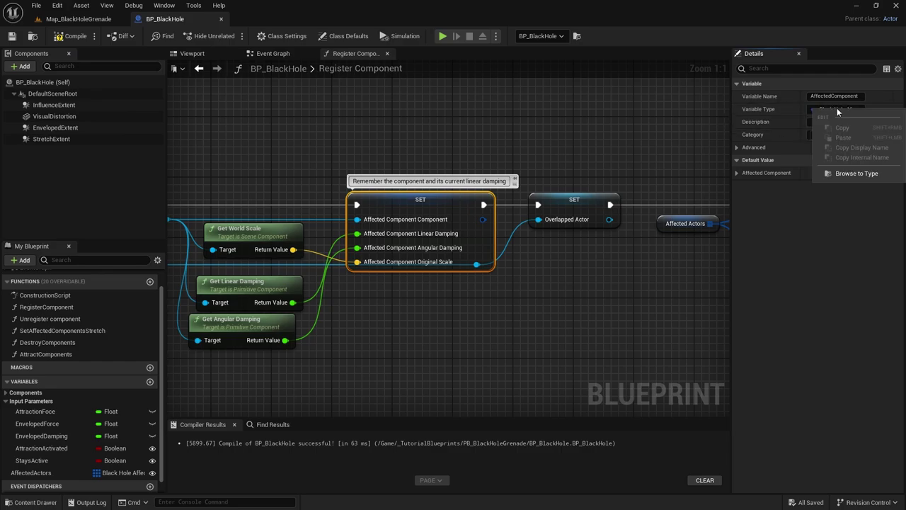
pyautogui.click(853, 173)
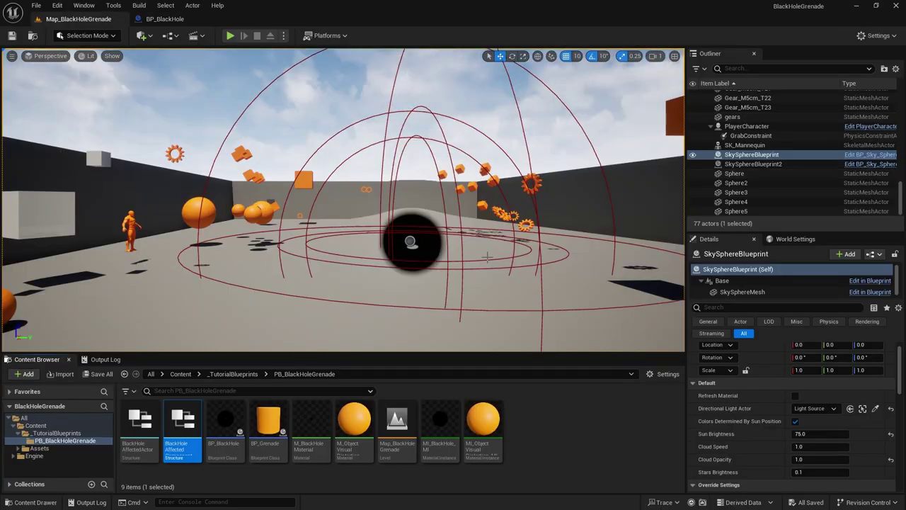
pyautogui.doubleClick(183, 423)
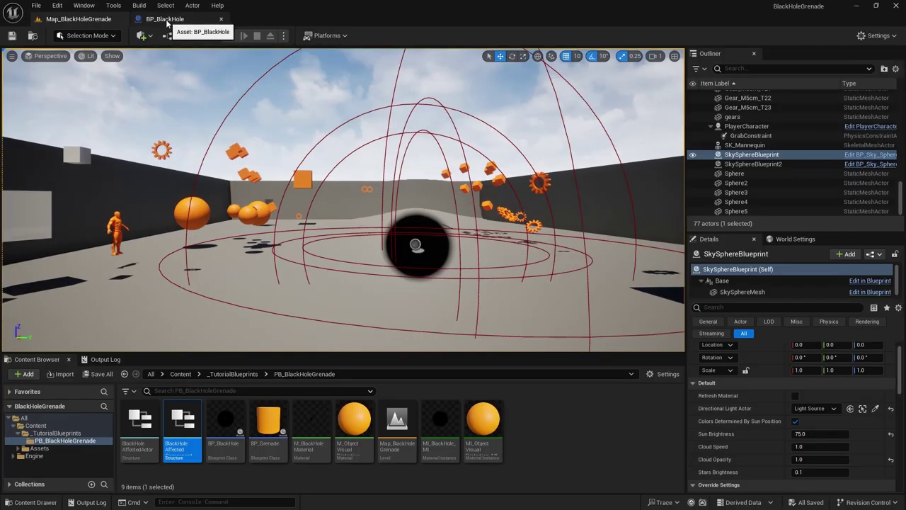
# Step: Return to BP_BlackHole, revisit the Register Component function and Event Graph, and bring up the blueprint's 3D preview
pyautogui.click(167, 23)
pyautogui.moveTo(409, 277); pyautogui.dragTo(468, 298, button='right')
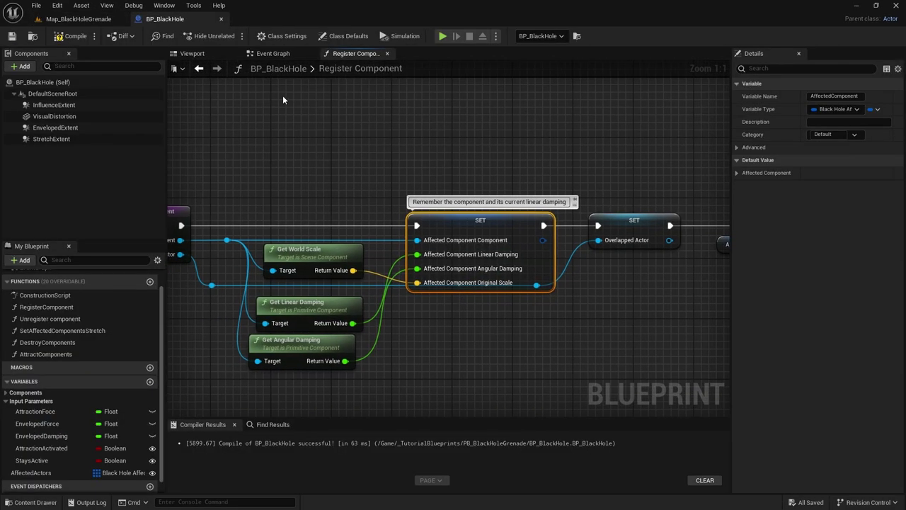
pyautogui.click(272, 53)
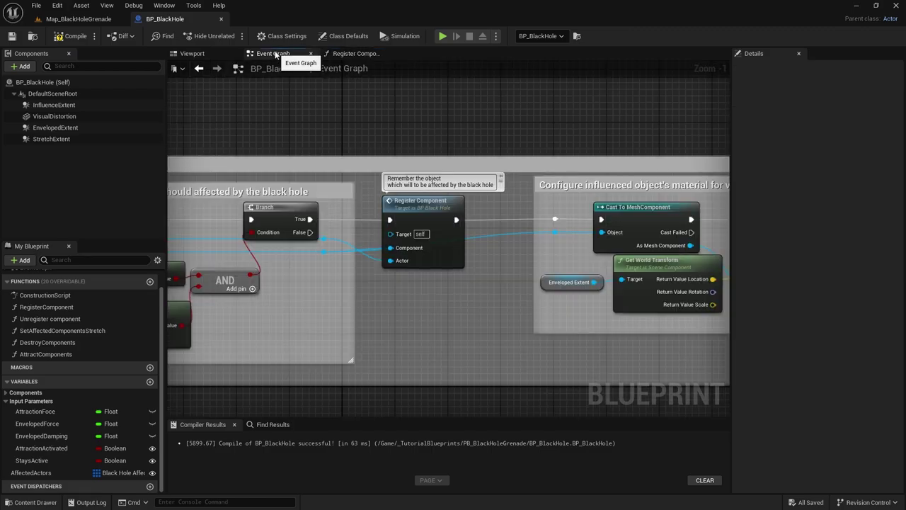
pyautogui.click(192, 53)
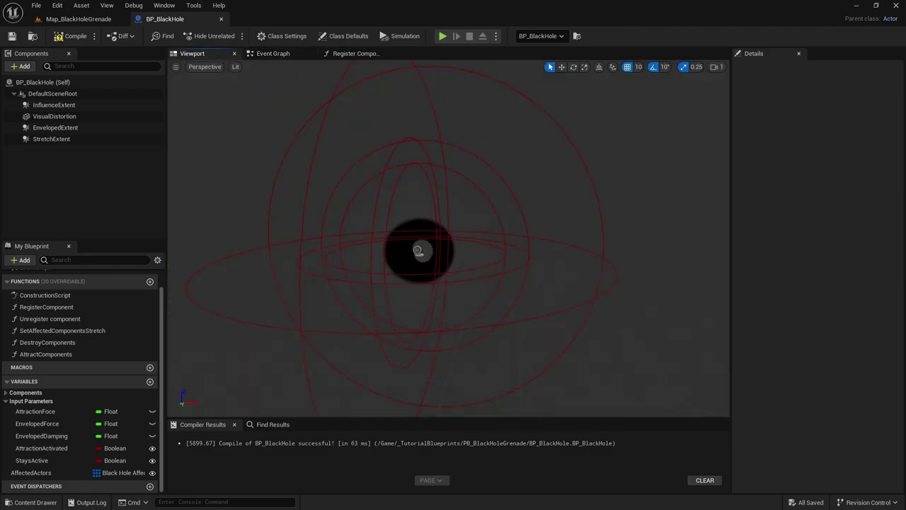
# Step: Select the EnvelopedExtent sphere in the 3D preview, and return to the Register Component function's SET nodes
pyautogui.click(417, 250)
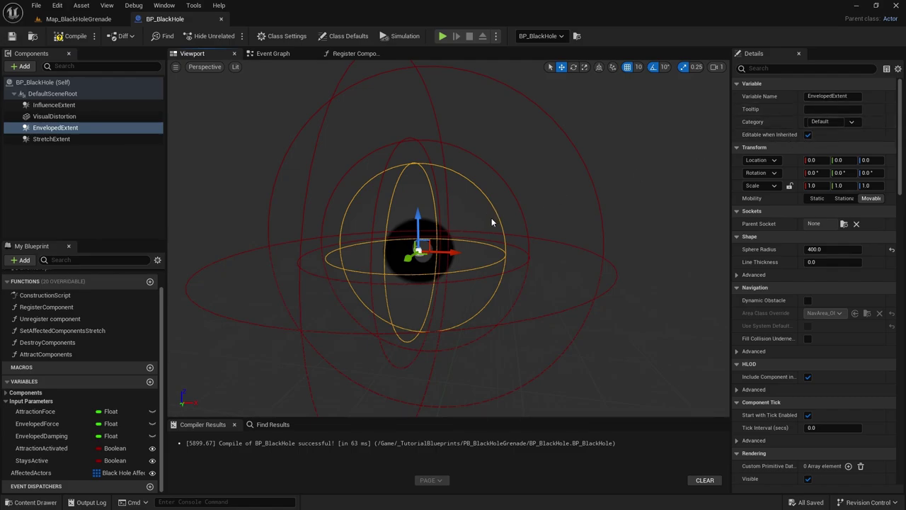
pyautogui.click(355, 53)
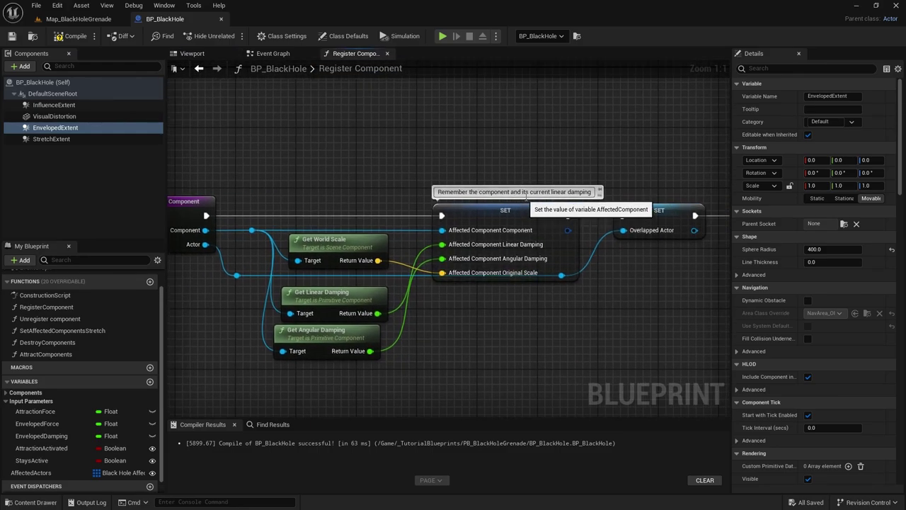
pyautogui.moveTo(624, 290); pyautogui.dragTo(465, 289, button='right')
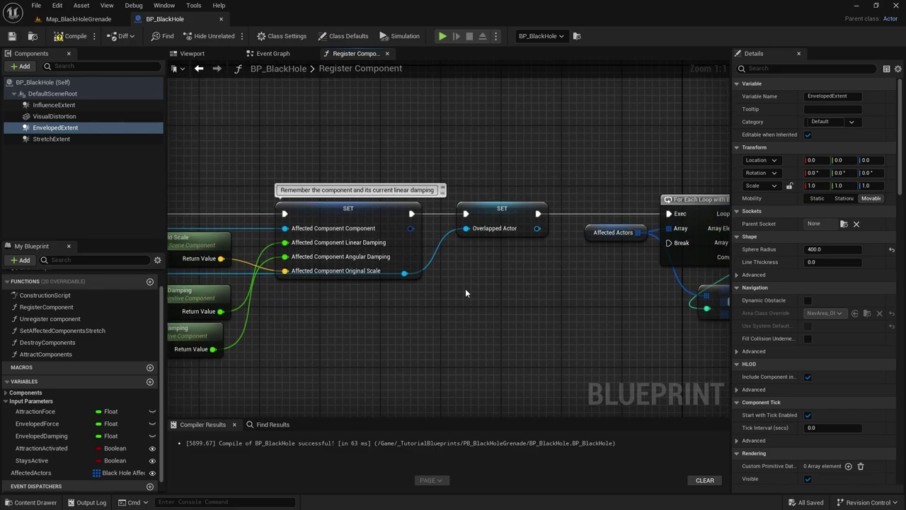
# Step: Inspect the Overlapped Actor SET node and reveal the local variables of the Register Component function
pyautogui.click(504, 211)
pyautogui.moveTo(546, 255); pyautogui.dragTo(346, 239, button='right')
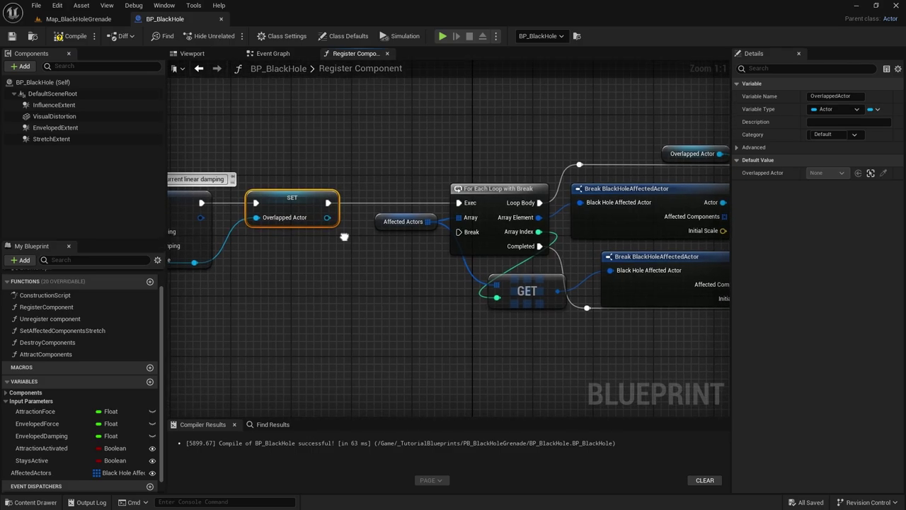
pyautogui.scroll(-1, 121, 374)
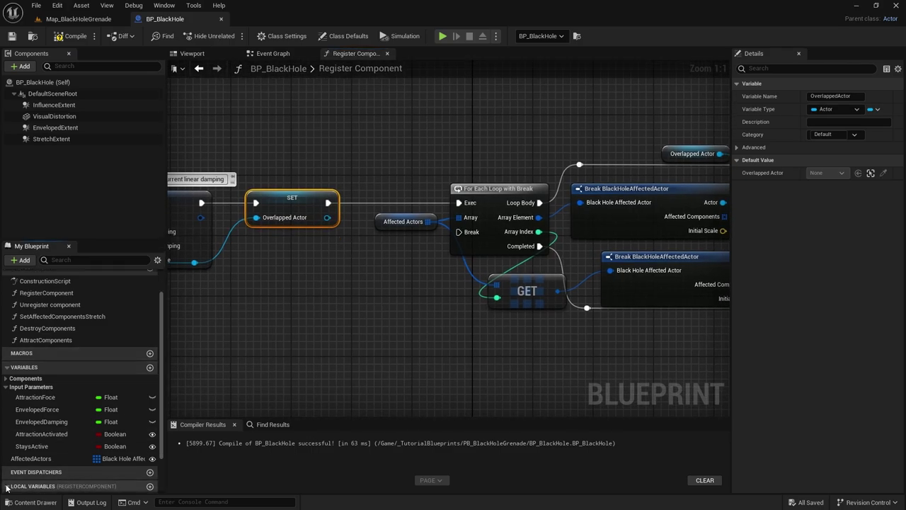
pyautogui.scroll(-2, 43, 470)
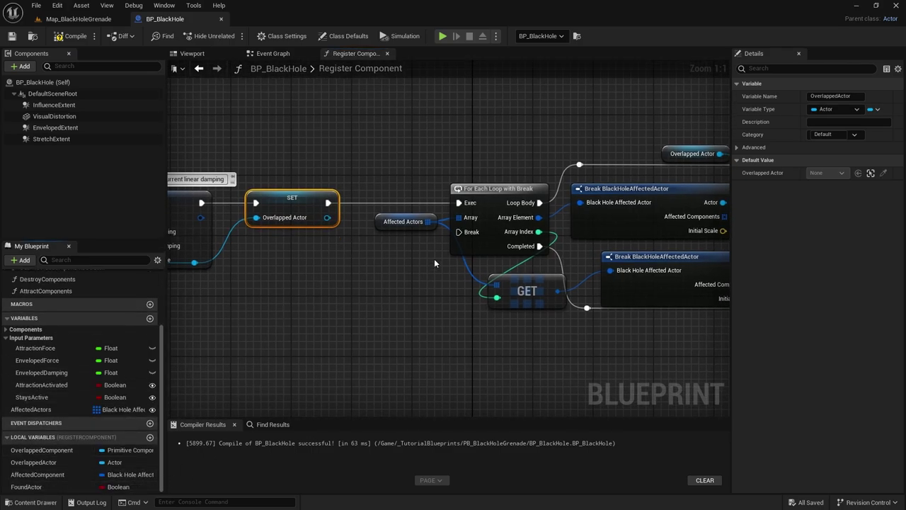
# Step: Examine the For Each Loop with Break section and select its Affected Actors variable node to inspect its details
pyautogui.moveTo(434, 263); pyautogui.dragTo(298, 268, button='right')
pyautogui.scroll(-4, 298, 268)
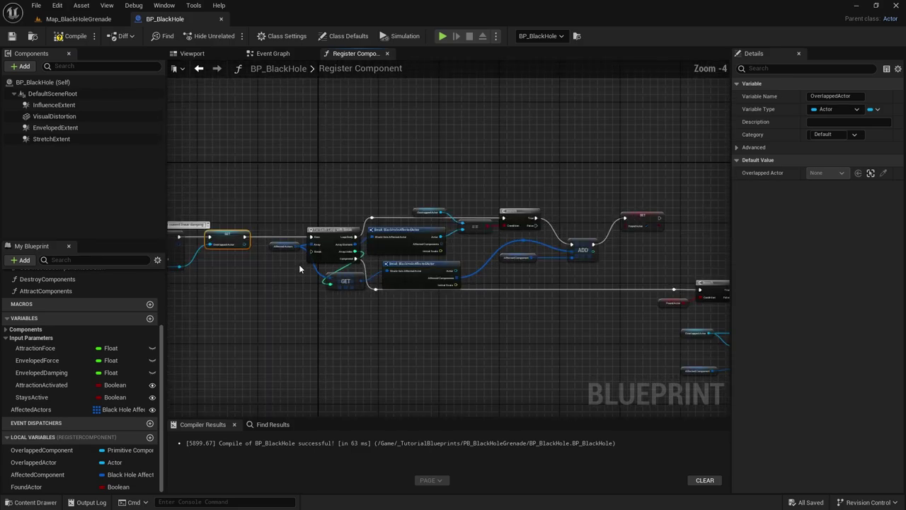
pyautogui.scroll(1, 300, 266)
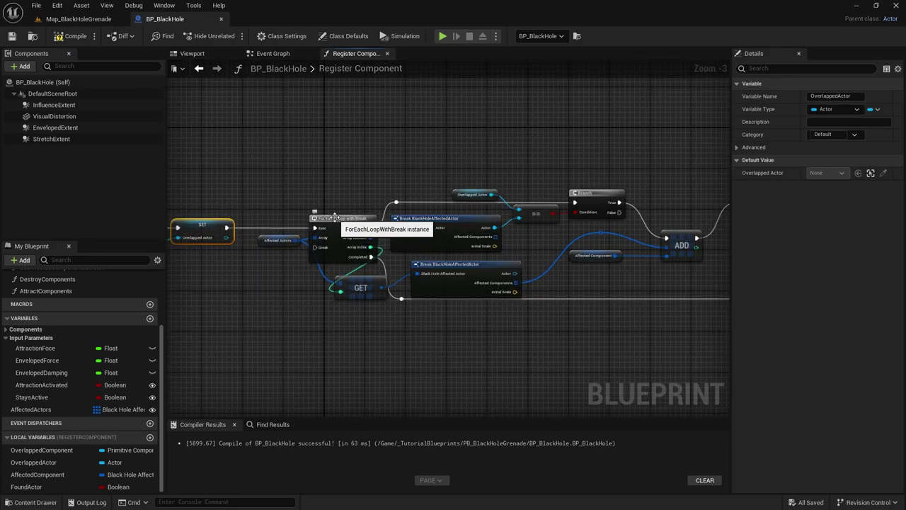
pyautogui.scroll(2, 273, 248)
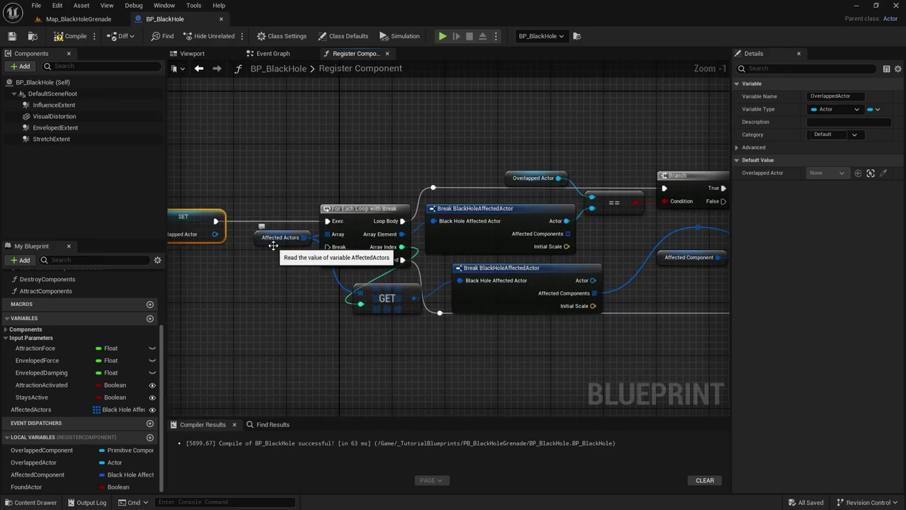
pyautogui.click(273, 244)
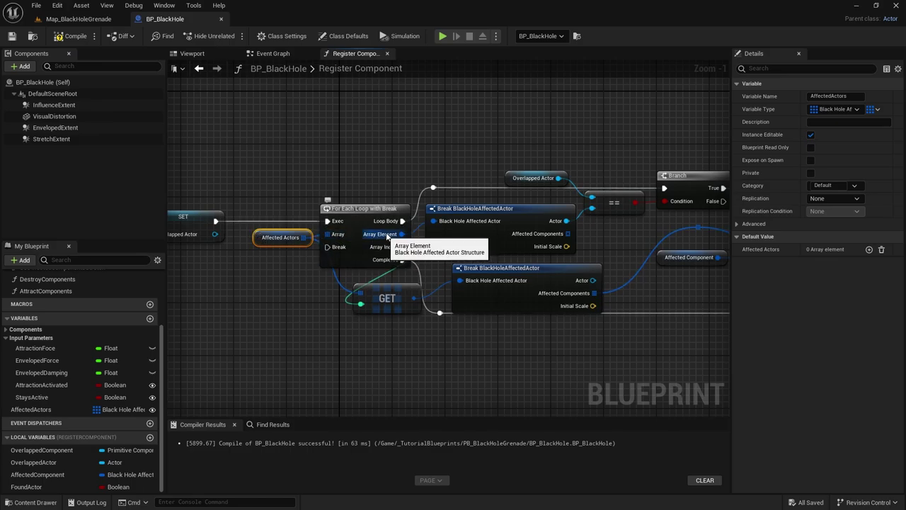
pyautogui.moveTo(572, 240); pyautogui.dragTo(486, 241, button='right')
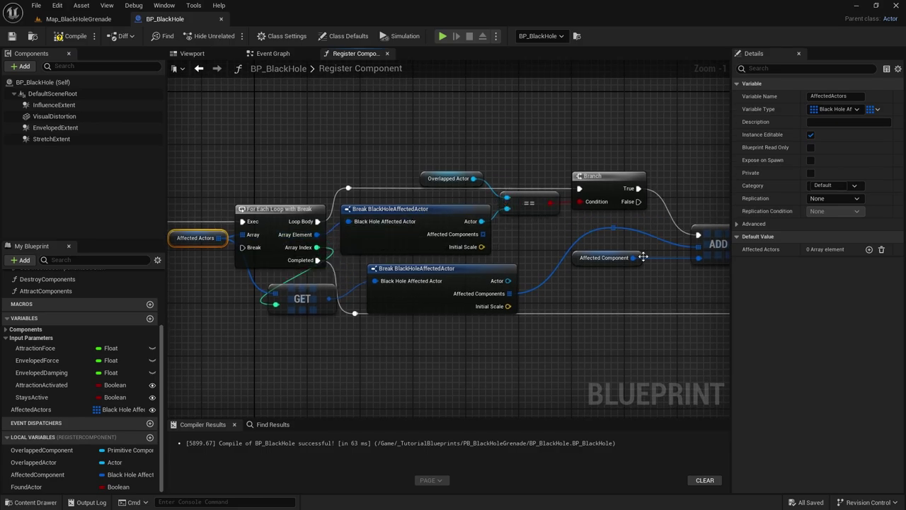
pyautogui.moveTo(366, 350); pyautogui.dragTo(414, 344, button='right')
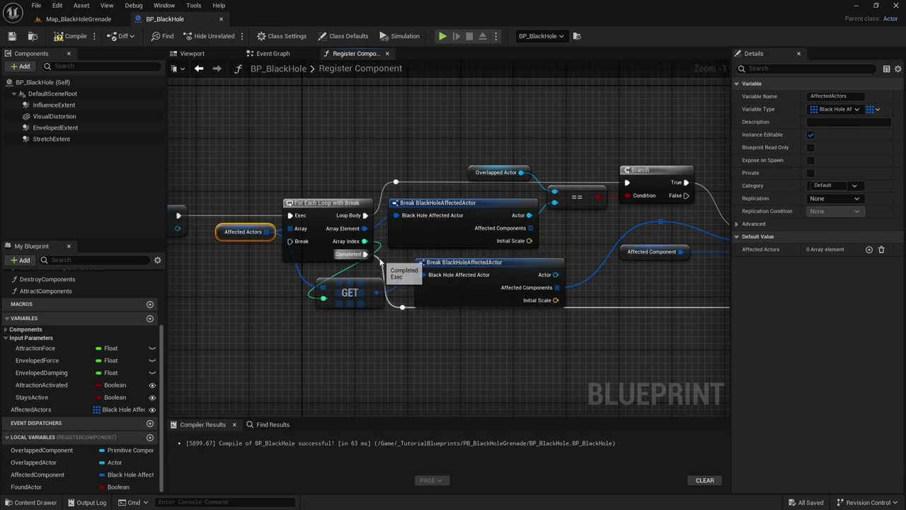
# Step: Browse to the AffectedActors variable's type, open the BlackHoleAffectedActor structure and inspect its AffectedComponents member
pyautogui.click(841, 110)
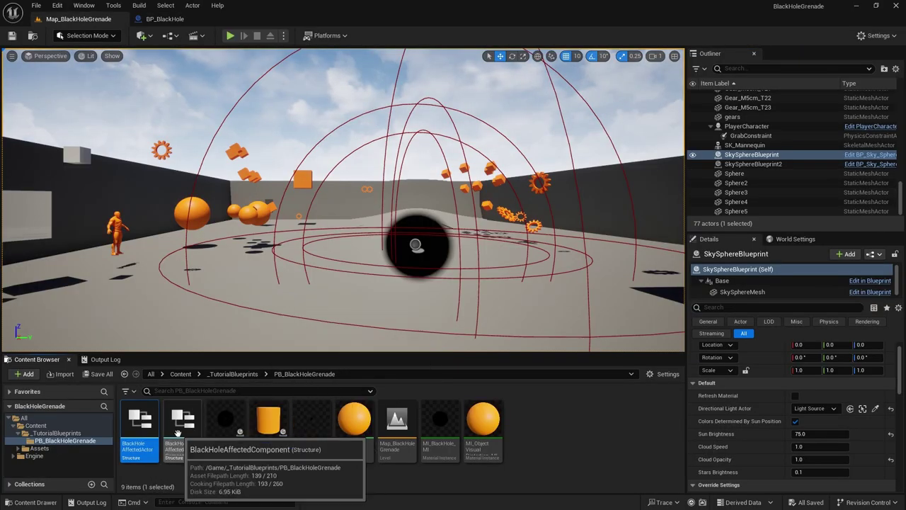
pyautogui.doubleClick(139, 425)
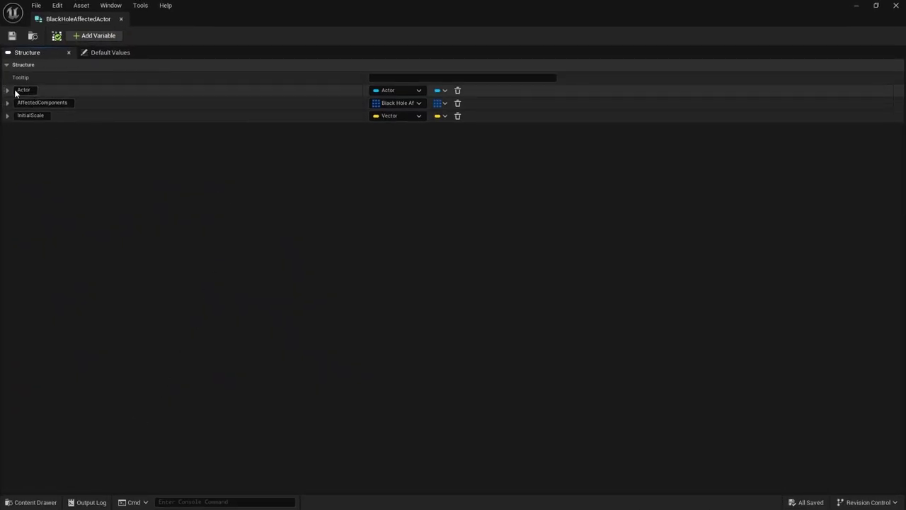
pyautogui.click(52, 106)
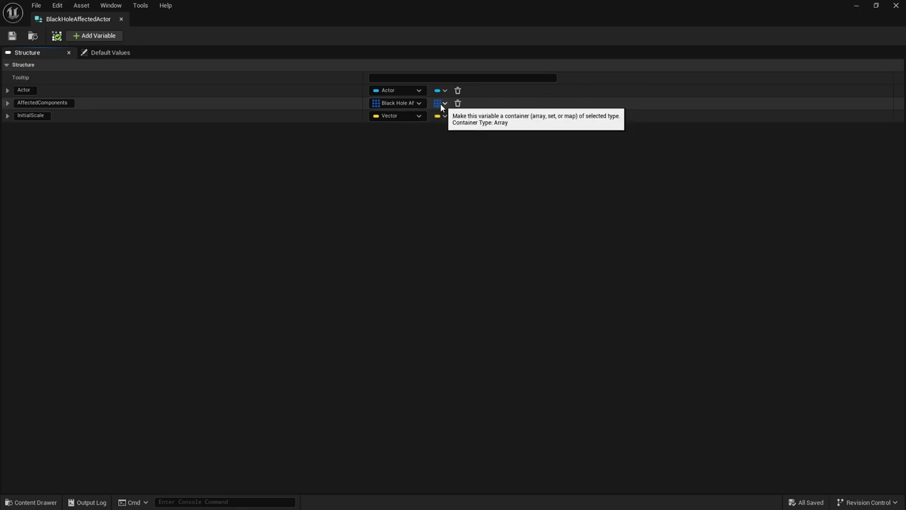
pyautogui.rightClick(406, 103)
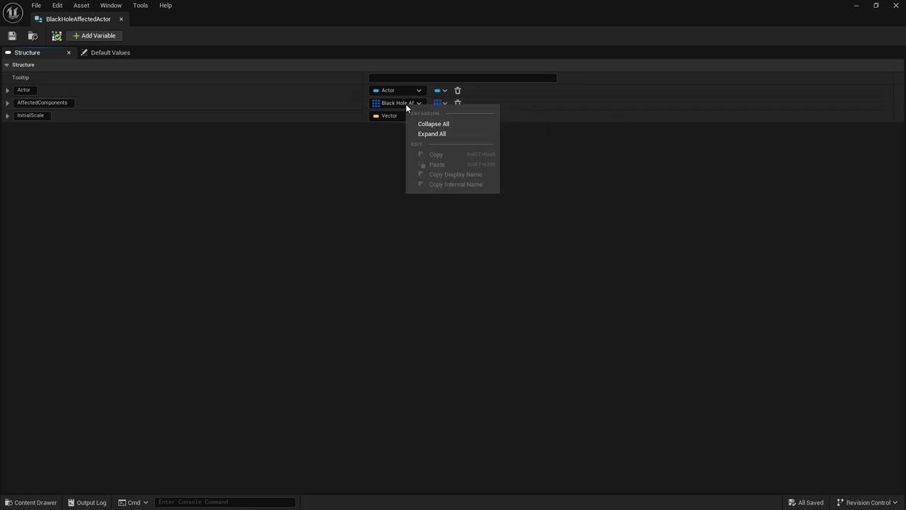
pyautogui.click(344, 158)
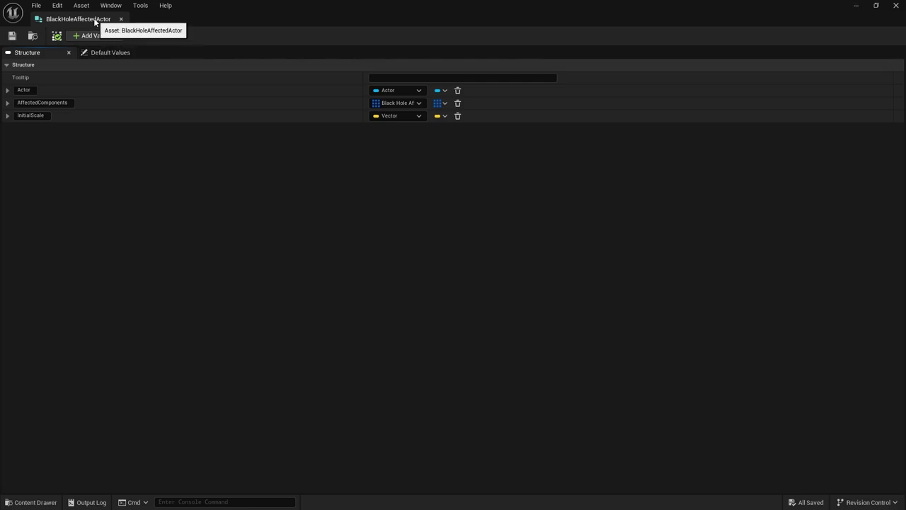
# Step: Dock the BlackHoleAffectedActor structure editor into the main window and check the AffectedComponents member's properties and container type options
pyautogui.moveTo(94, 19); pyautogui.dragTo(114, 20)
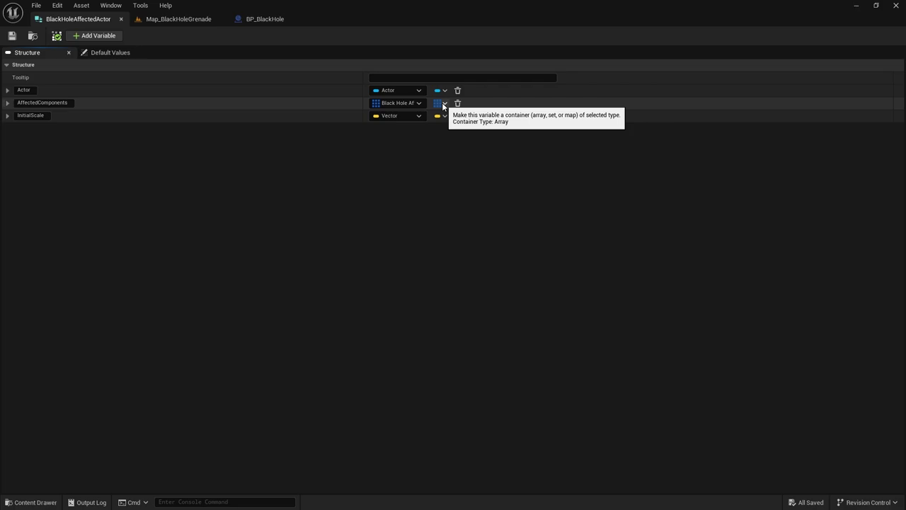
pyautogui.click(7, 103)
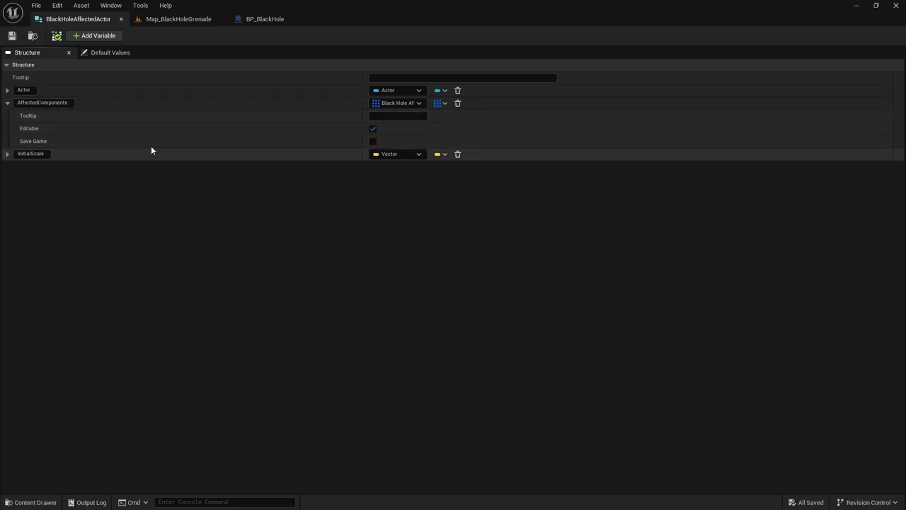
pyautogui.click(440, 104)
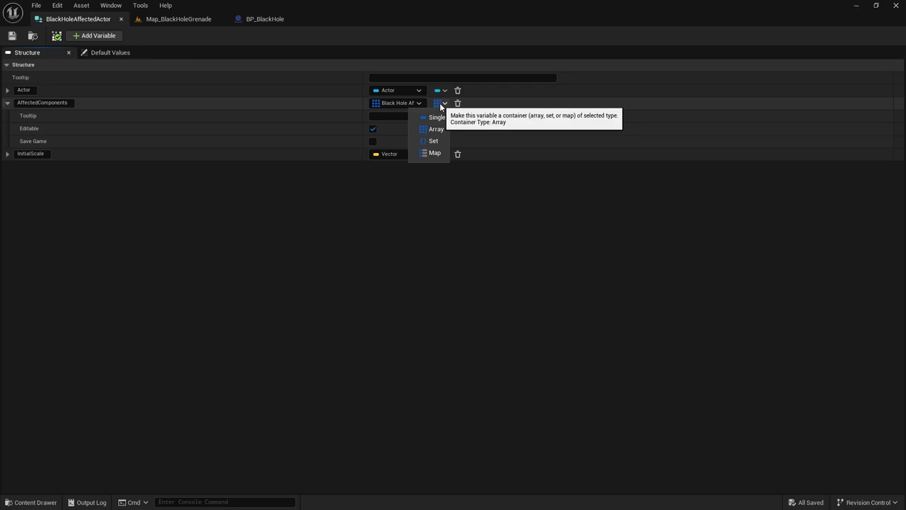
pyautogui.click(441, 104)
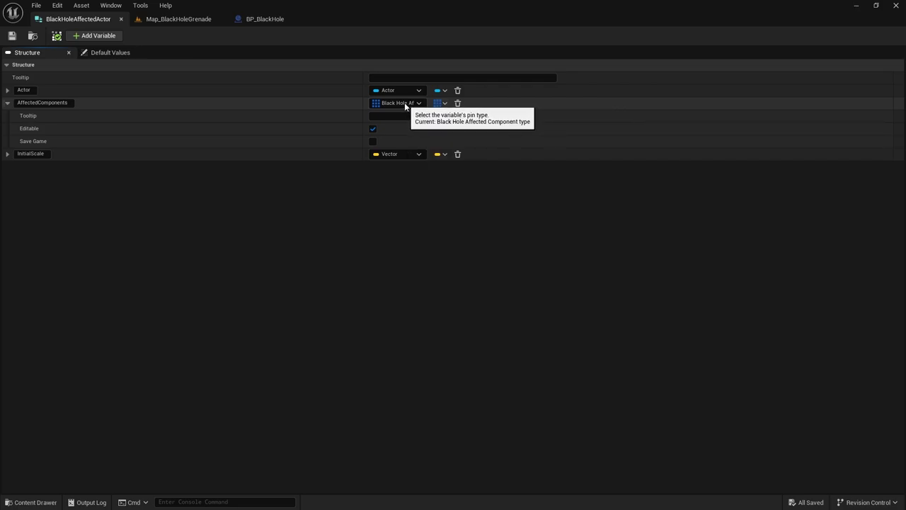
pyautogui.click(8, 104)
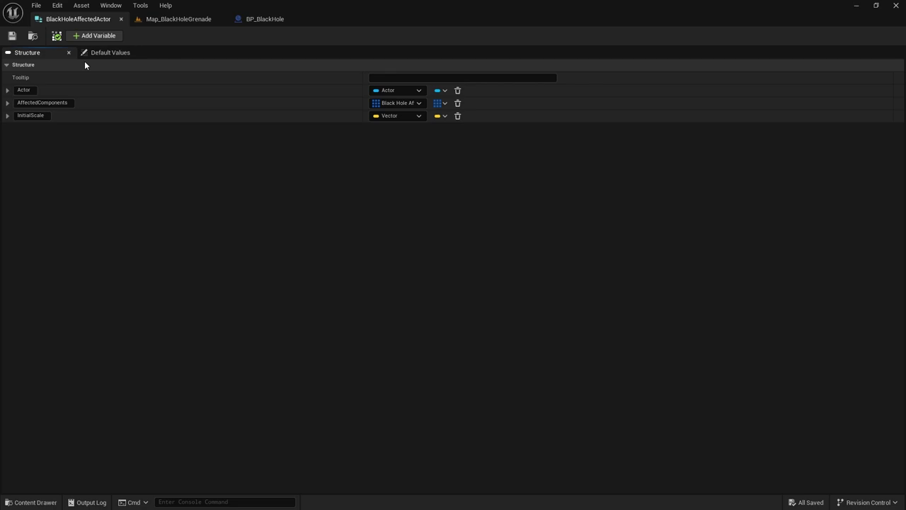
# Step: Close the Structure and Default Values views of BlackHoleAffectedActor and return to the BP_BlackHole blueprint
pyautogui.middleClick(49, 54)
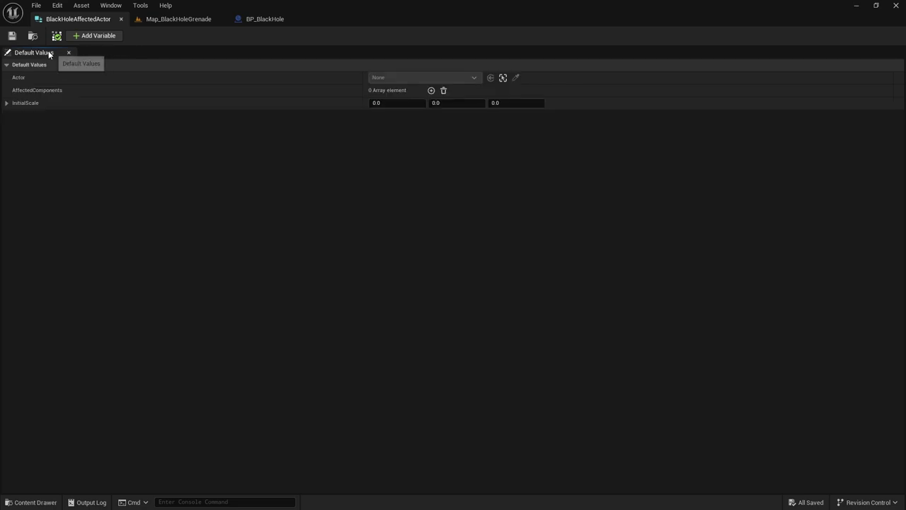
pyautogui.middleClick(42, 54)
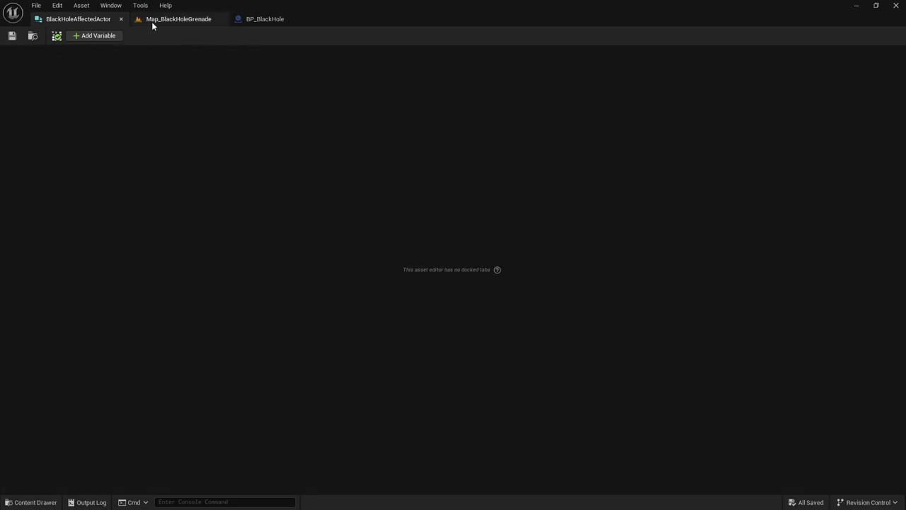
pyautogui.click(173, 19)
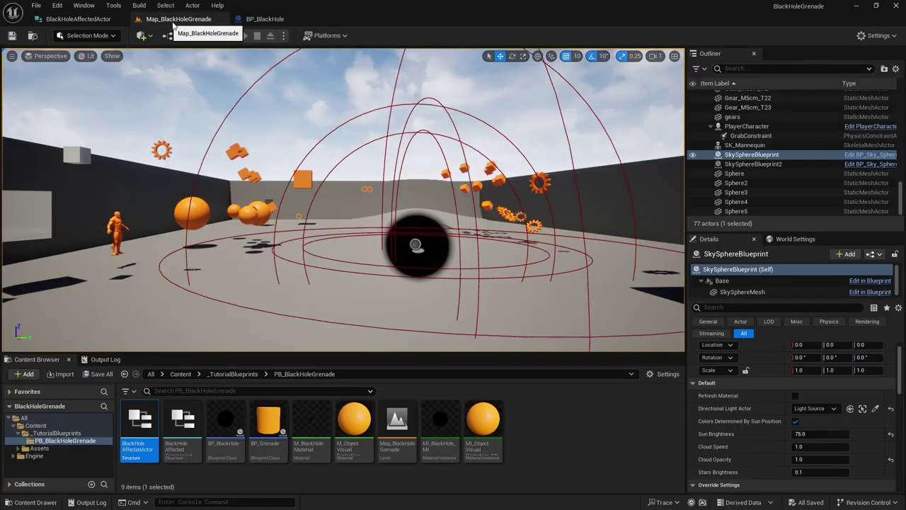
pyautogui.click(264, 20)
# Step: Trace the Register Component graph from its entry node through the SET nodes to the loop over Affected Actors
pyautogui.moveTo(401, 343); pyautogui.dragTo(465, 332, button='right')
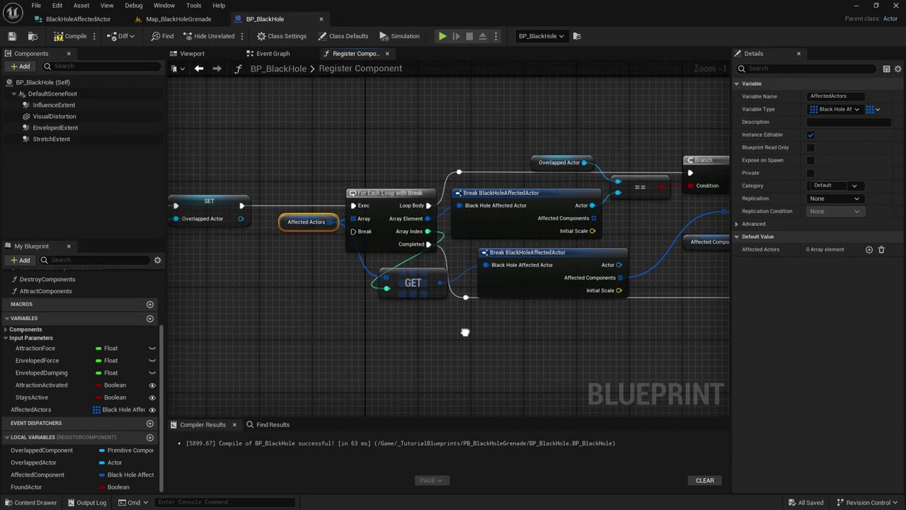
pyautogui.scroll(-4, 465, 332)
pyautogui.scroll(3, 398, 333)
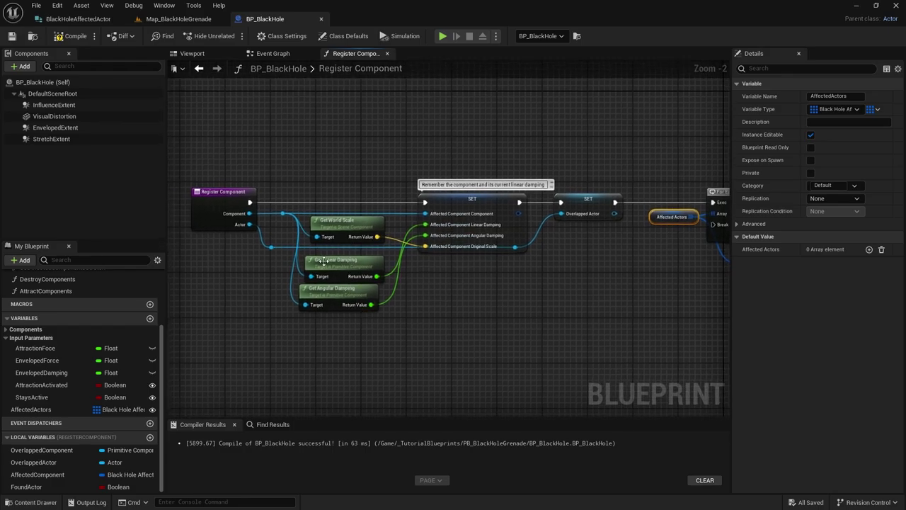
pyautogui.moveTo(602, 239); pyautogui.dragTo(274, 239, button='right')
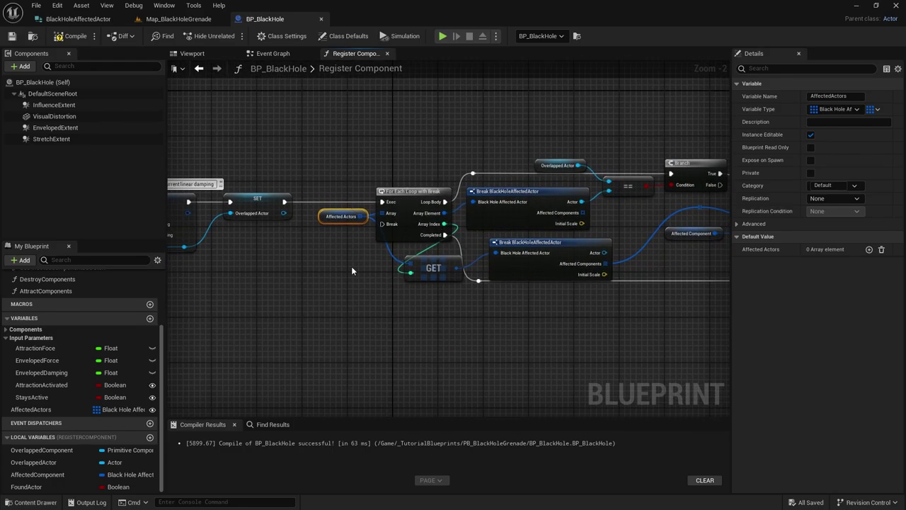
pyautogui.moveTo(352, 271); pyautogui.dragTo(255, 279, button='right')
pyautogui.scroll(1, 319, 272)
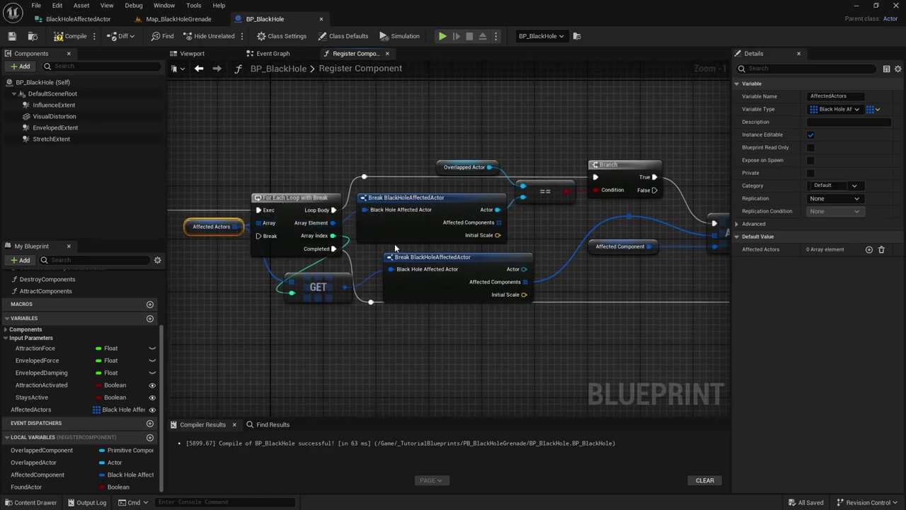
# Step: Examine the loop body's Overlapped Actor comparison, the Branch, and the ADD node that takes the Affected Component
pyautogui.moveTo(458, 177); pyautogui.dragTo(415, 155, button='right')
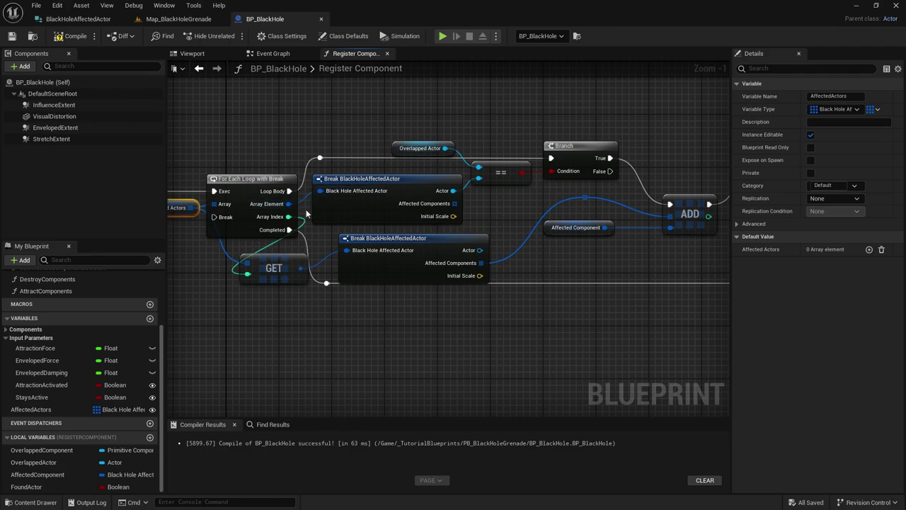
pyautogui.moveTo(311, 235); pyautogui.dragTo(336, 237, button='right')
pyautogui.moveTo(530, 222); pyautogui.dragTo(487, 245, button='right')
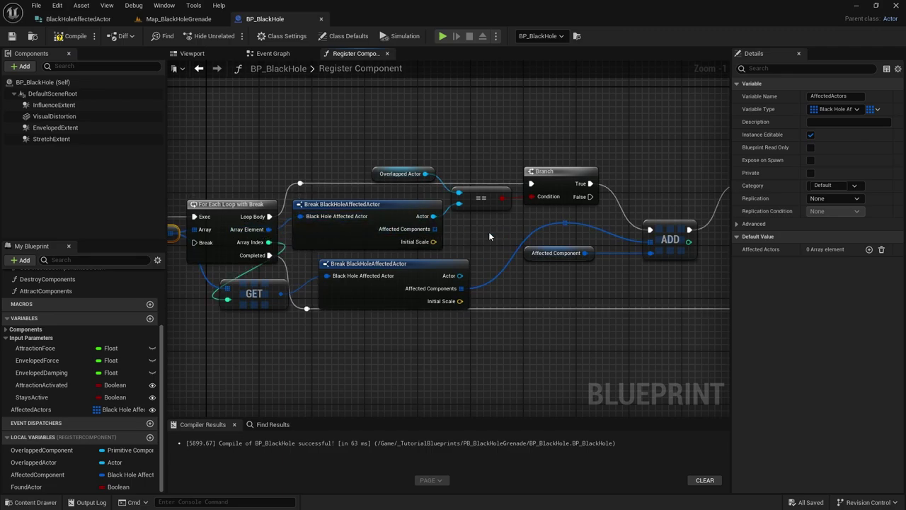
pyautogui.moveTo(488, 231)
pyautogui.mouseDown(button='right')
pyautogui.moveTo(470, 230)
pyautogui.moveTo(491, 232)
pyautogui.mouseUp(button='right')
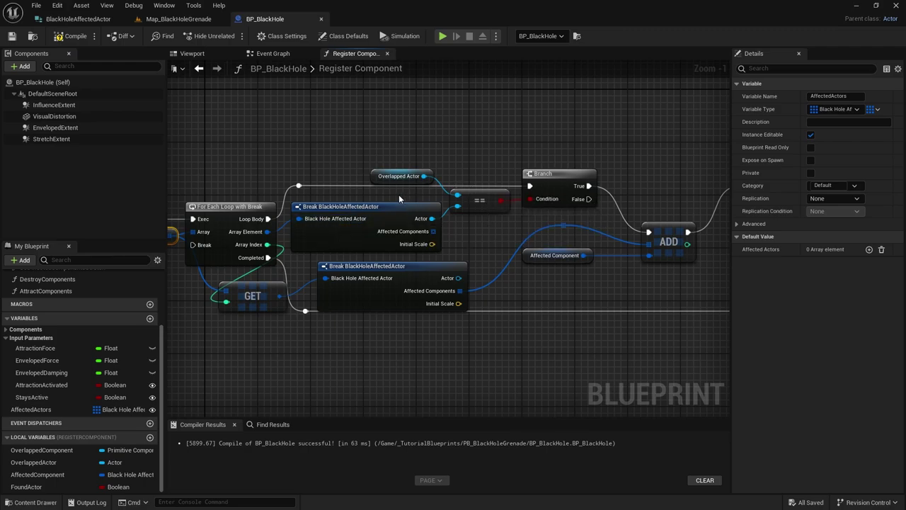
pyautogui.moveTo(262, 241); pyautogui.dragTo(313, 243, button='right')
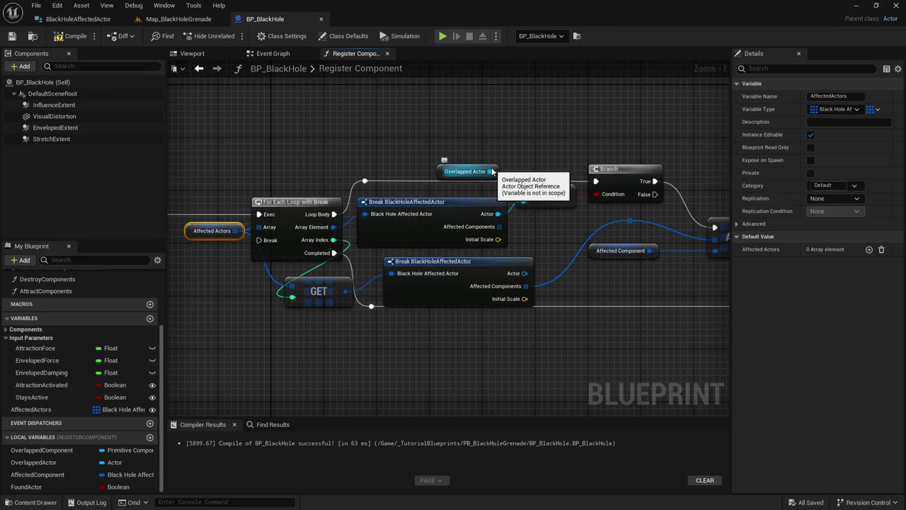
pyautogui.moveTo(517, 183); pyautogui.dragTo(460, 183, button='right')
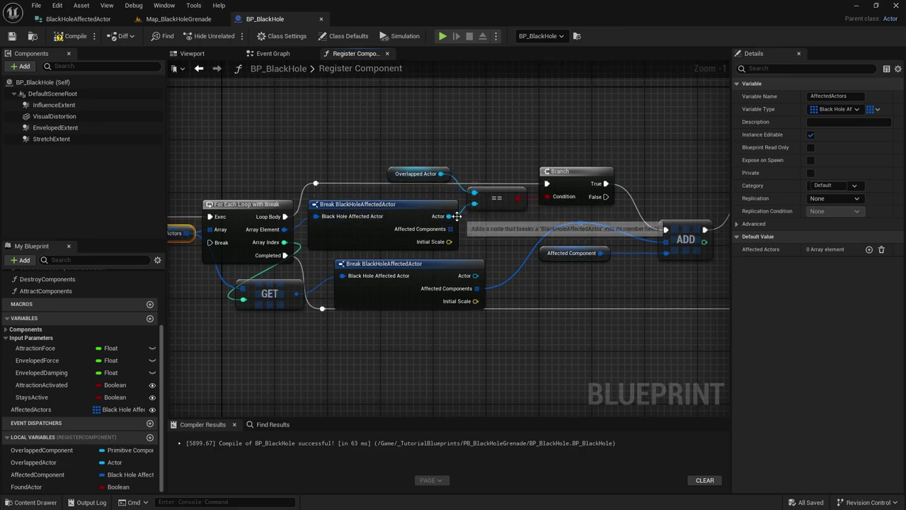
pyautogui.moveTo(589, 215); pyautogui.dragTo(535, 203, button='right')
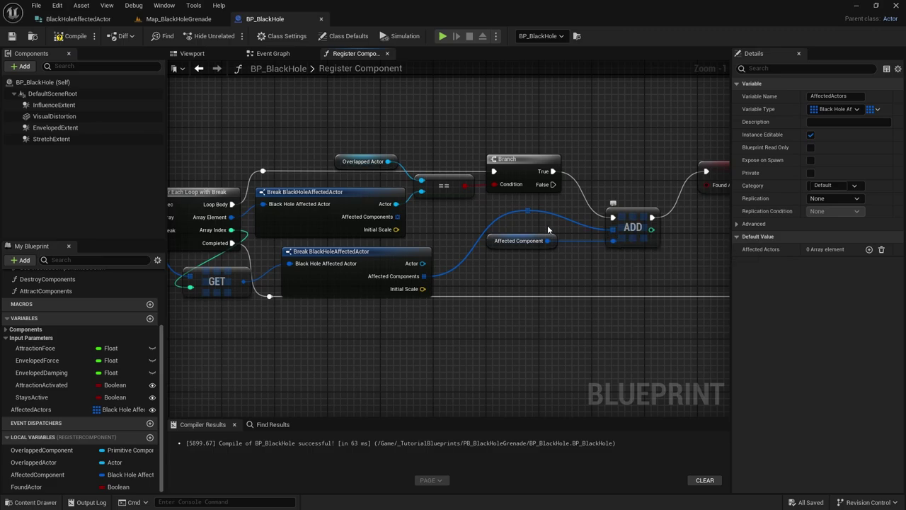
# Step: Trace the Register Component loop body from the Affected Components ADD node to the SET node for Found Actor
pyautogui.moveTo(271, 290); pyautogui.dragTo(284, 290, button='right')
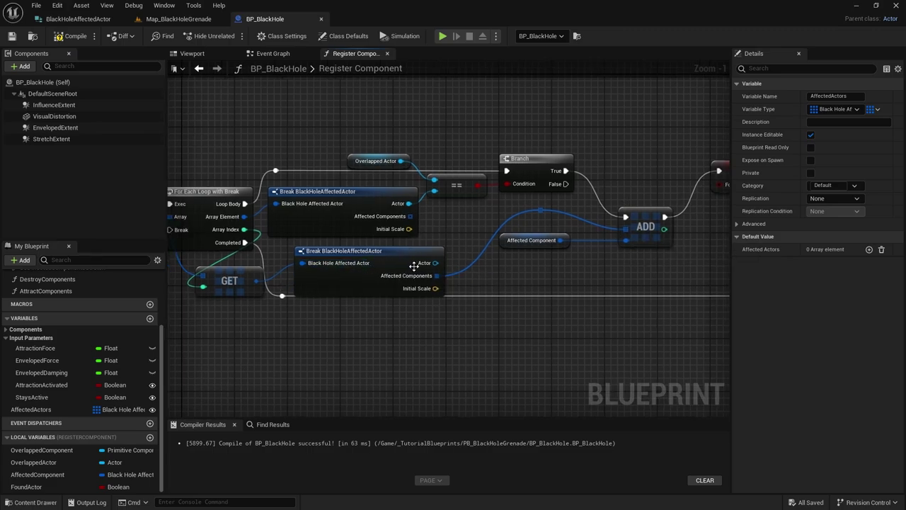
pyautogui.moveTo(563, 233); pyautogui.dragTo(376, 268, button='right')
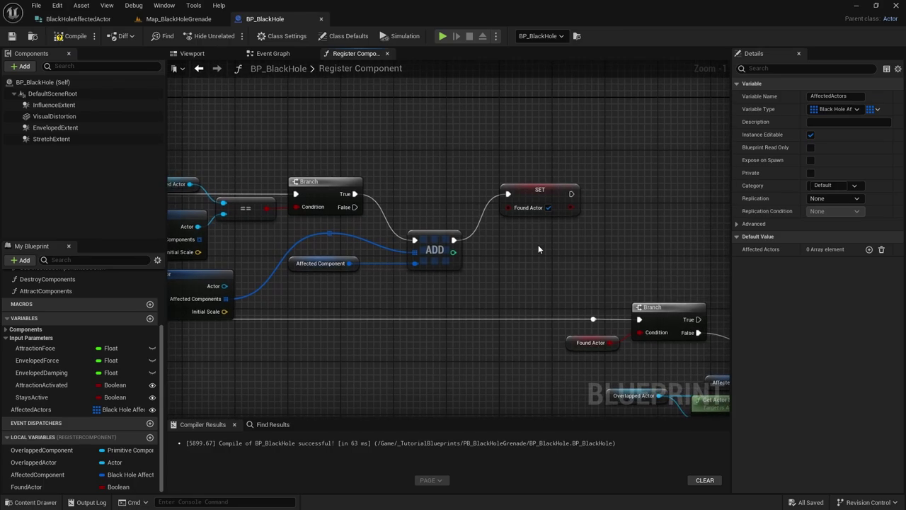
pyautogui.scroll(-1, 472, 256)
pyautogui.moveTo(472, 257); pyautogui.dragTo(639, 189, button='right')
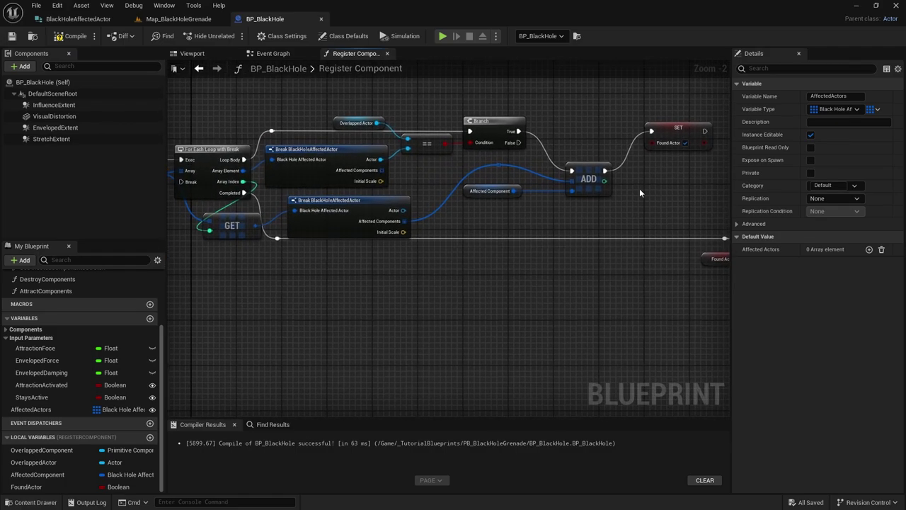
pyautogui.moveTo(243, 189); pyautogui.dragTo(321, 198, button='right')
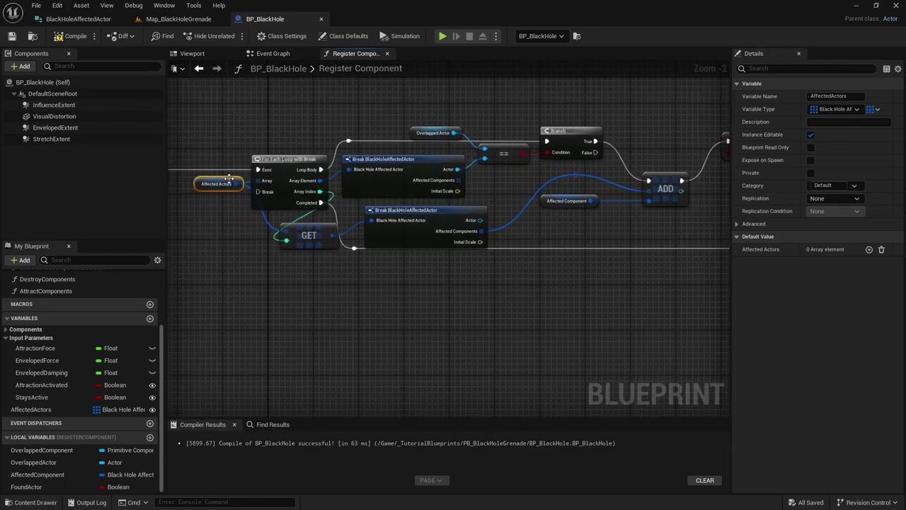
# Step: Examine the loop's Completed path through the Found Actor Branch to the ADD node that stores the Overlapped Actor, Affected Component array and Initial Scale
pyautogui.moveTo(547, 250); pyautogui.dragTo(396, 252, button='right')
pyautogui.scroll(1, 499, 276)
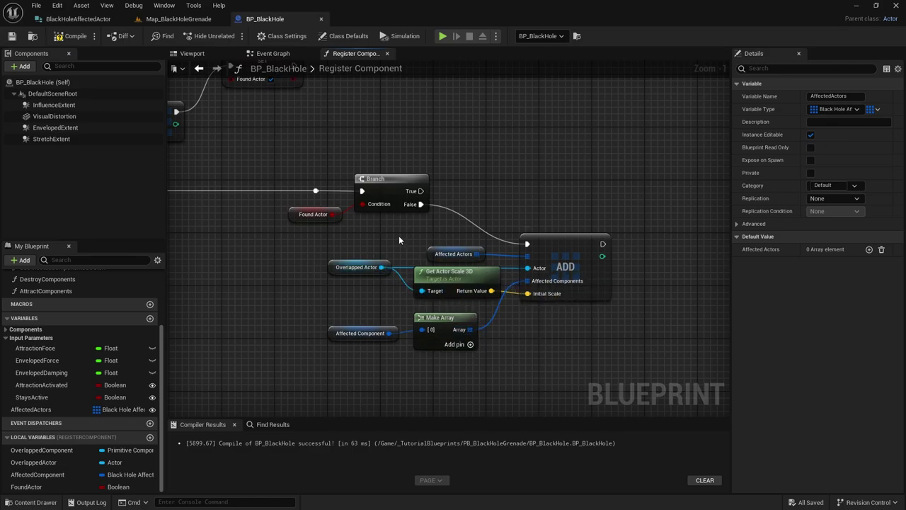
pyautogui.moveTo(399, 235); pyautogui.dragTo(522, 309, button='right')
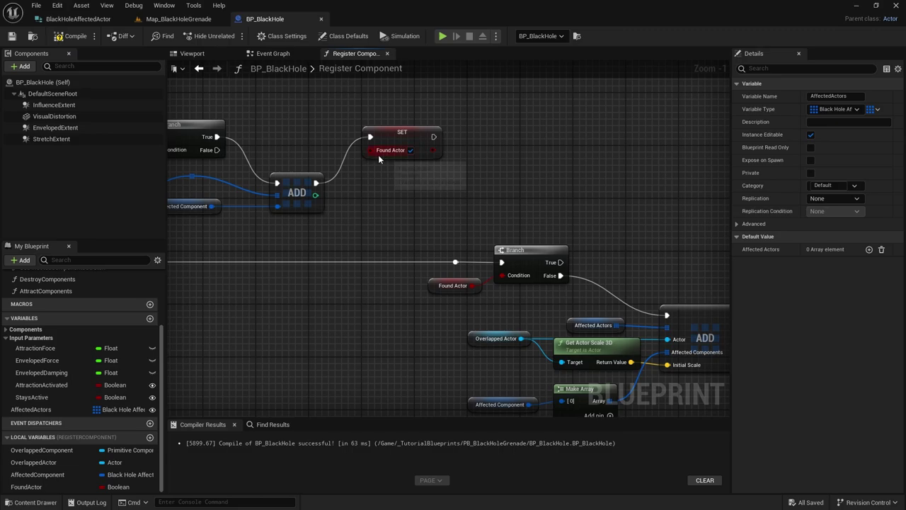
pyautogui.moveTo(369, 197); pyautogui.dragTo(283, 135, button='right')
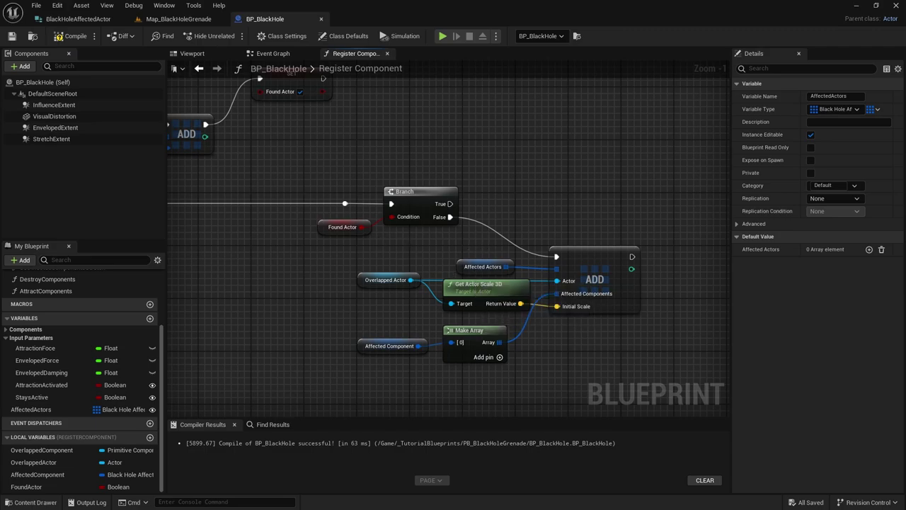
pyautogui.moveTo(406, 241); pyautogui.dragTo(693, 247, button='right')
pyautogui.scroll(-4, 692, 247)
pyautogui.scroll(3, 492, 239)
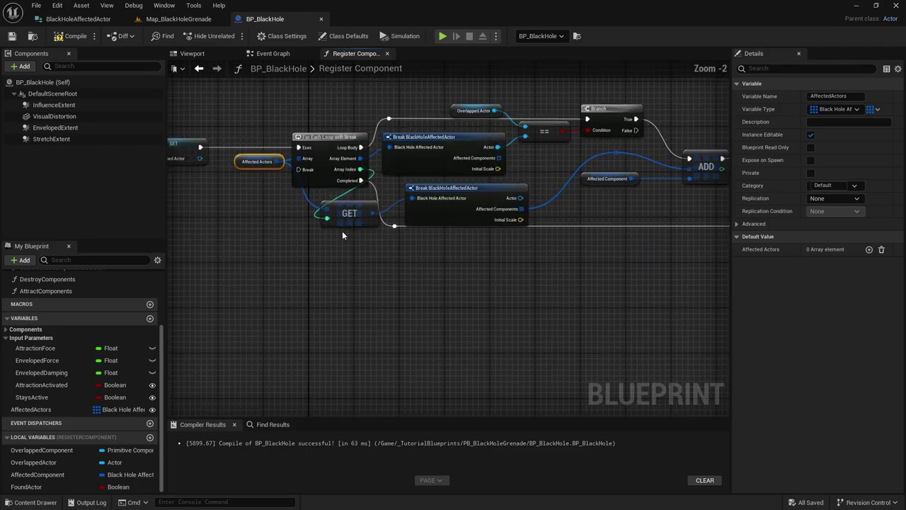
pyautogui.moveTo(342, 231); pyautogui.dragTo(338, 258, button='right')
pyautogui.scroll(-3, 593, 281)
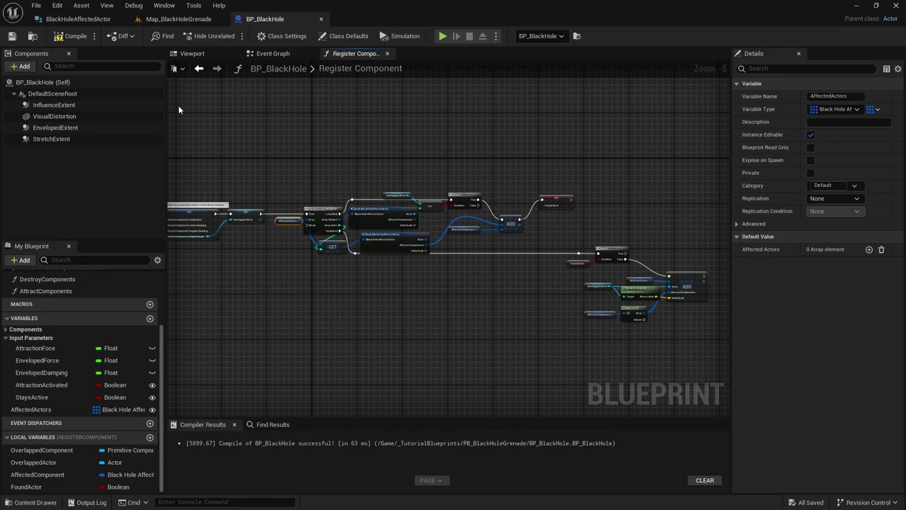
# Step: Inspect the InfluenceExtent sphere in the BP_BlackHole viewport and return to the Found Actor Branch in the Register Component graph
pyautogui.click(189, 53)
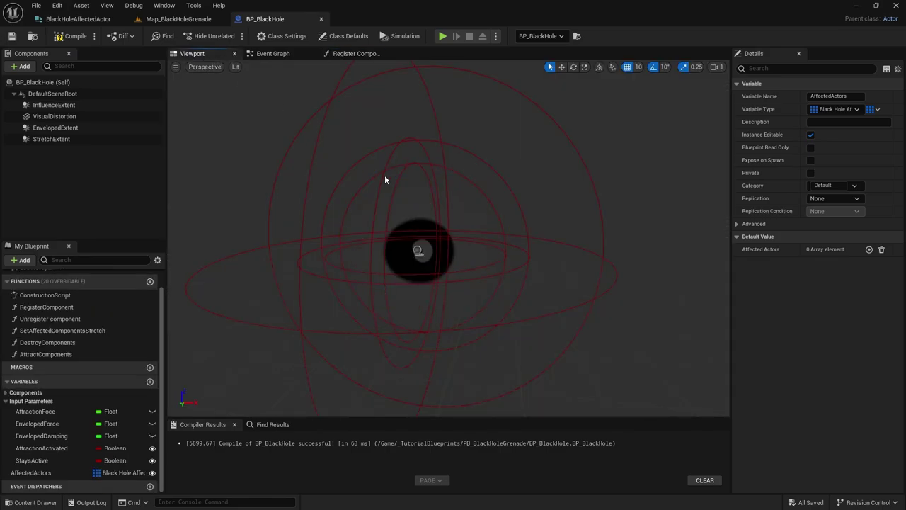
pyautogui.click(604, 231)
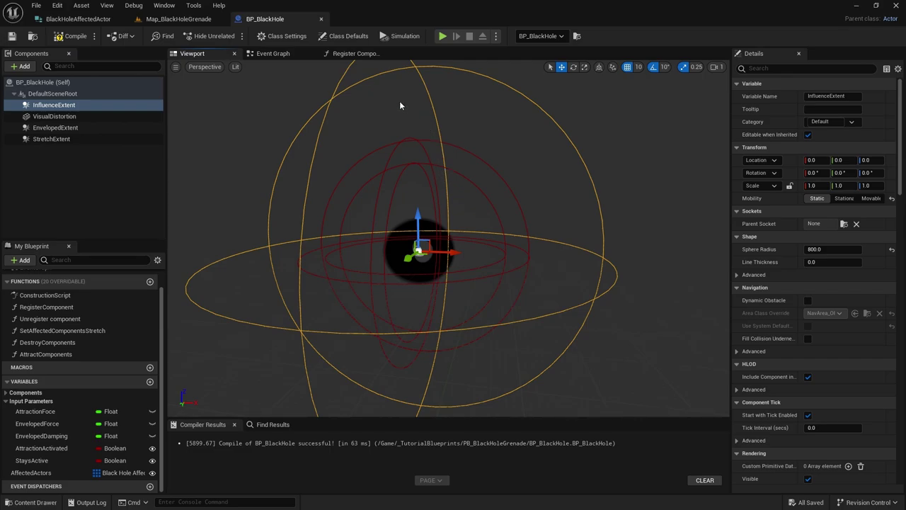
pyautogui.click(360, 53)
pyautogui.moveTo(584, 273); pyautogui.dragTo(529, 269, button='right')
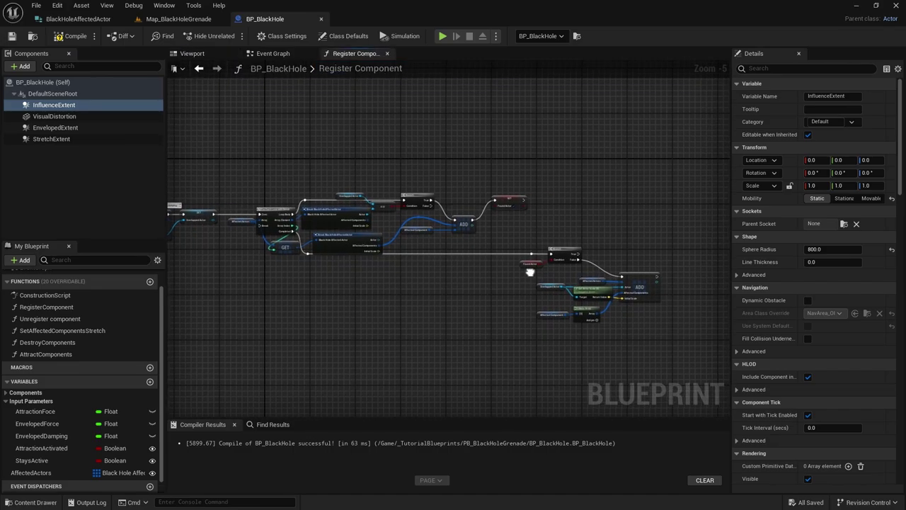
pyautogui.scroll(1, 498, 275)
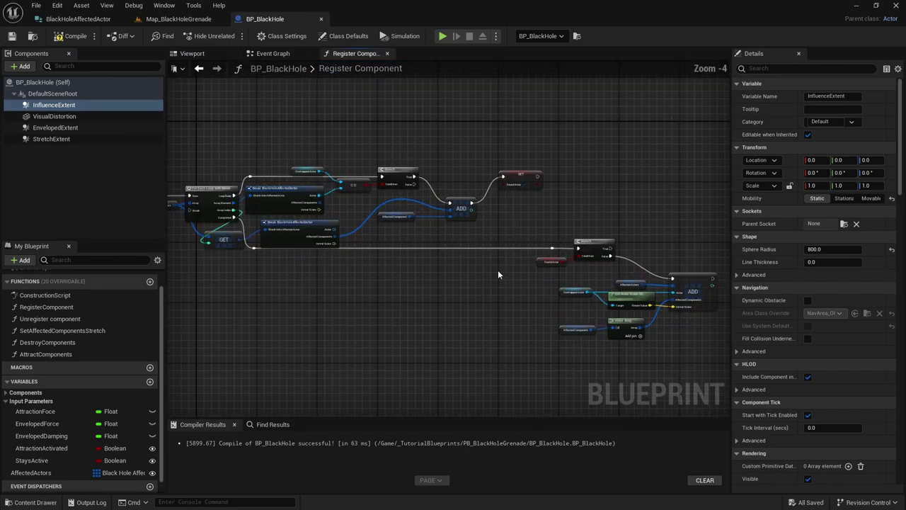
pyautogui.scroll(1, 498, 275)
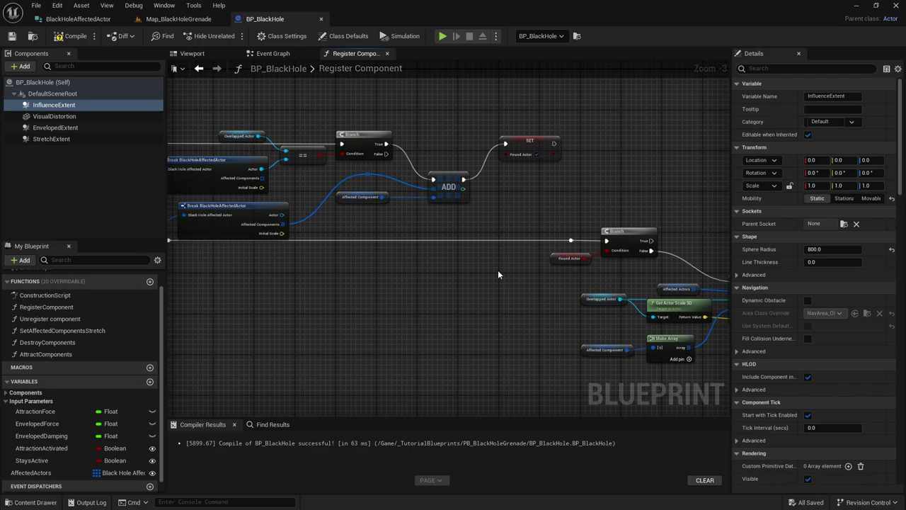
# Step: Close BP_BlackHole, reopen it from the black hole actor in the level, and close its Register Component graph
pyautogui.middleClick(274, 21)
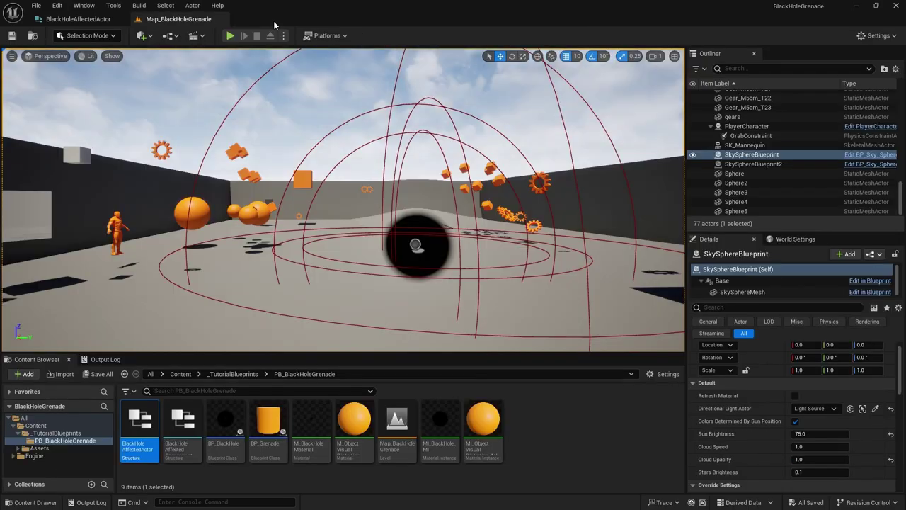
pyautogui.click(429, 251)
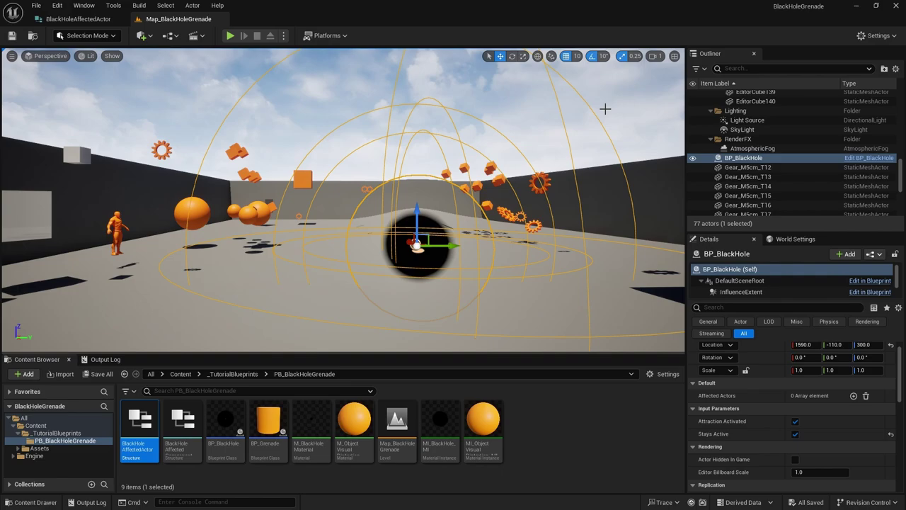
pyautogui.click(873, 159)
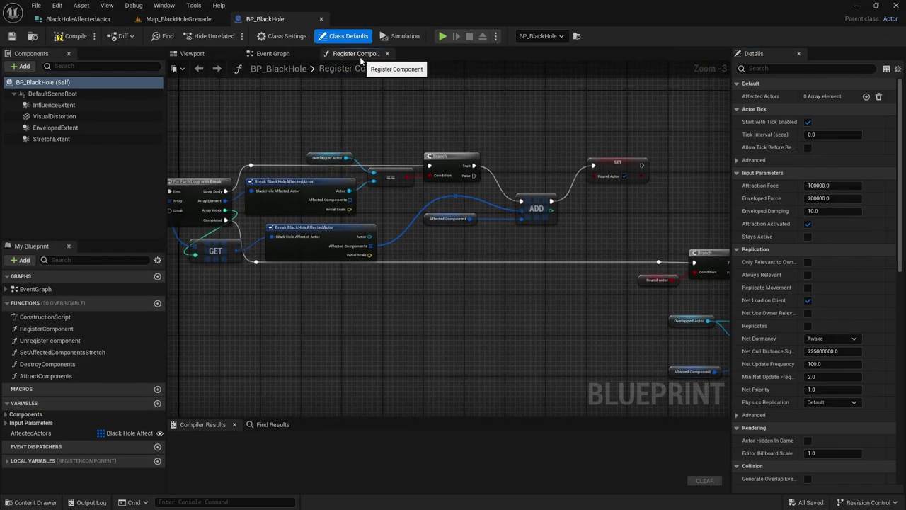
pyautogui.middleClick(358, 55)
# Step: Review the Event Graph's InfluenceExtent begin-overlap event, its Is Valid and Is Simulating Physics checks, and the Register Component call
pyautogui.moveTo(422, 249); pyautogui.dragTo(507, 219, button='right')
pyautogui.scroll(-2, 508, 219)
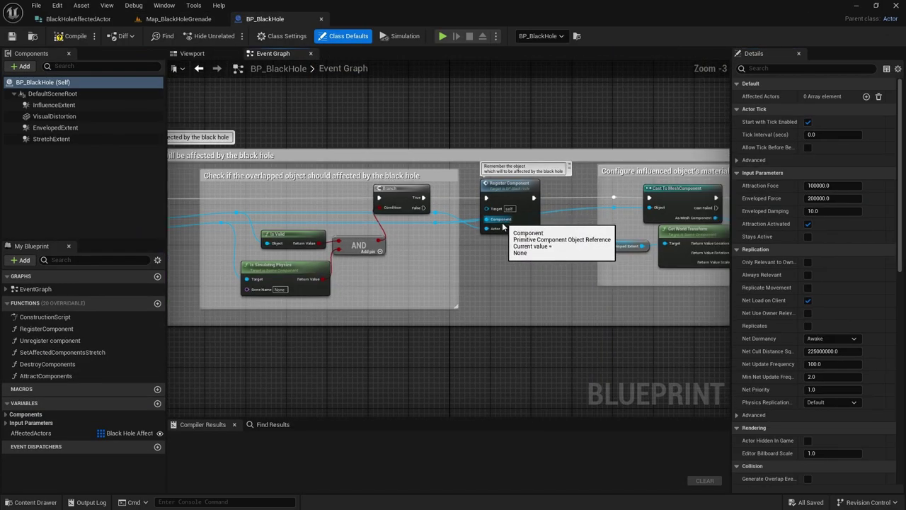
pyautogui.moveTo(525, 264); pyautogui.dragTo(628, 285, button='right')
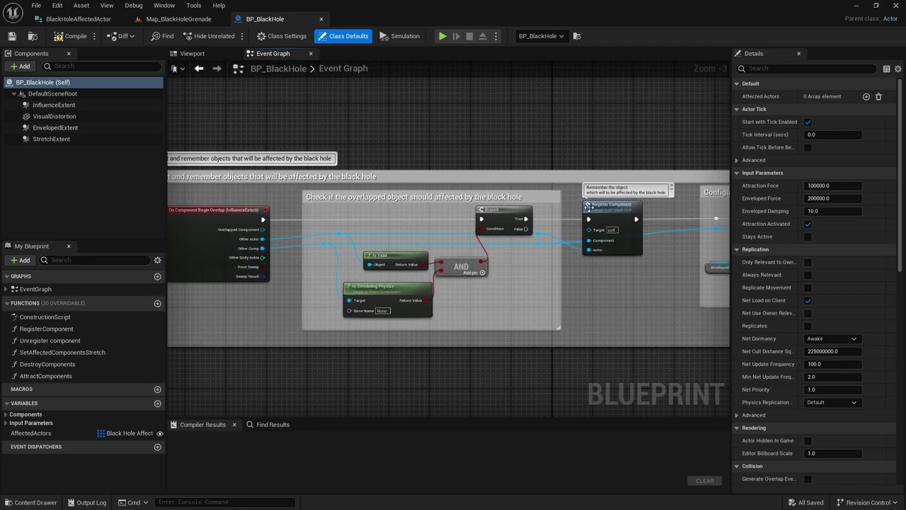
pyautogui.moveTo(588, 207); pyautogui.dragTo(676, 217, button='right')
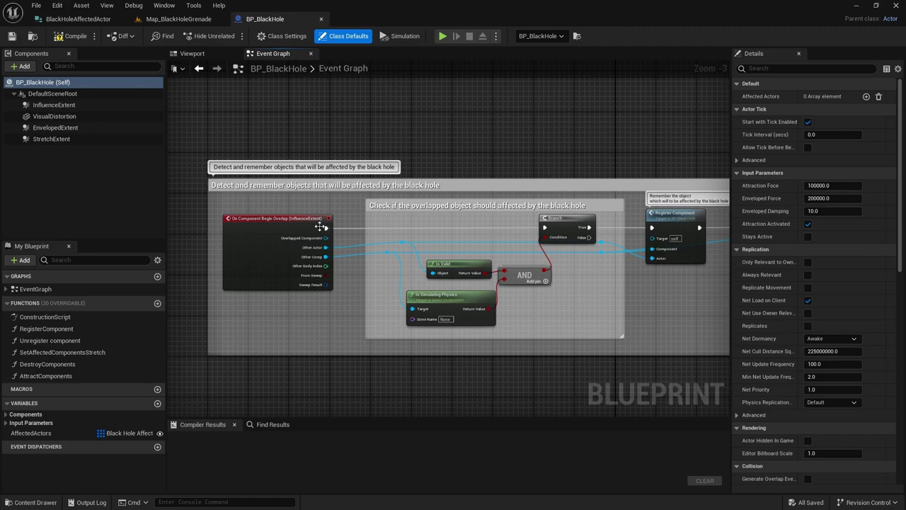
pyautogui.moveTo(311, 225)
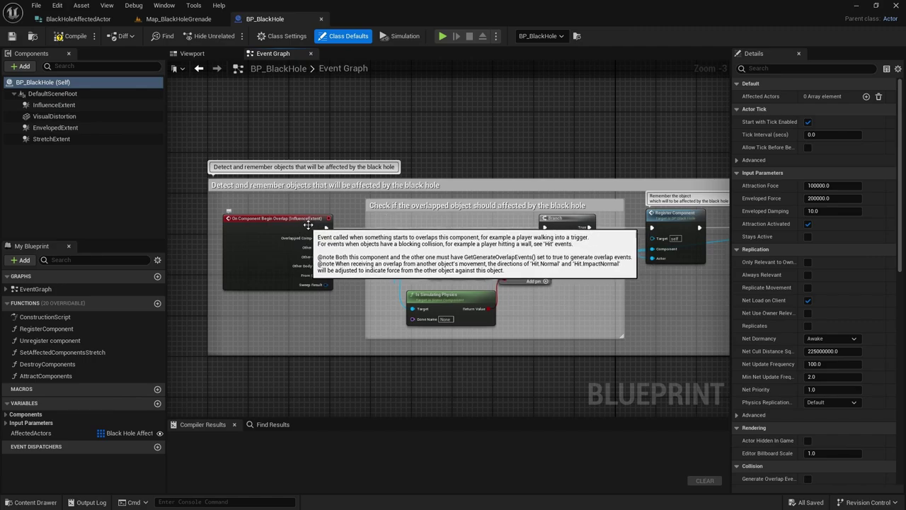
pyautogui.moveTo(573, 266); pyautogui.dragTo(406, 258, button='right')
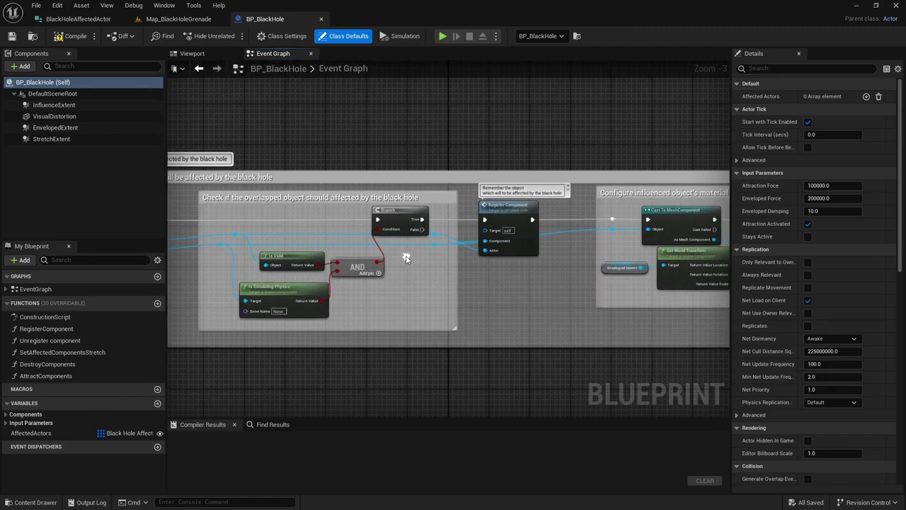
# Step: Examine the Cast To MeshComponent and CustomStretchPosition nodes in the section that configures the influenced object's material for visual stretching
pyautogui.moveTo(557, 249); pyautogui.dragTo(283, 250, button='right')
pyautogui.scroll(1, 283, 251)
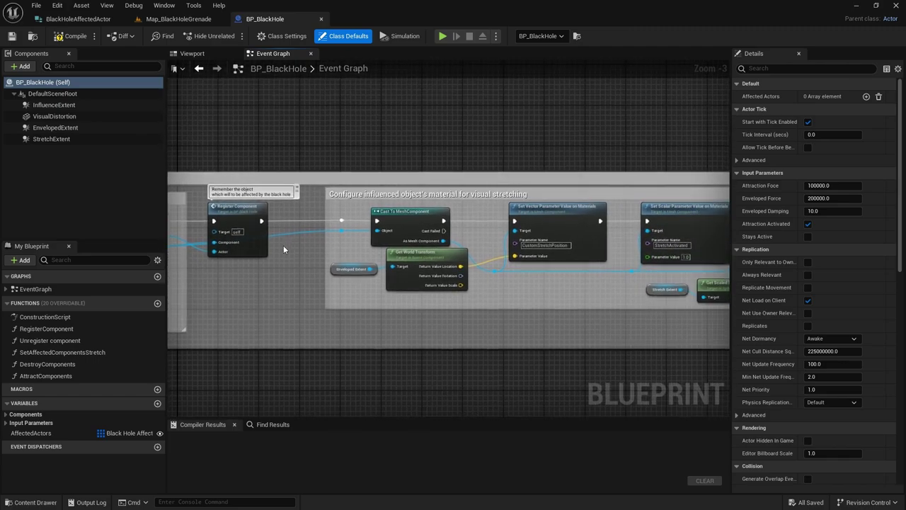
pyautogui.moveTo(535, 306); pyautogui.dragTo(486, 300, button='right')
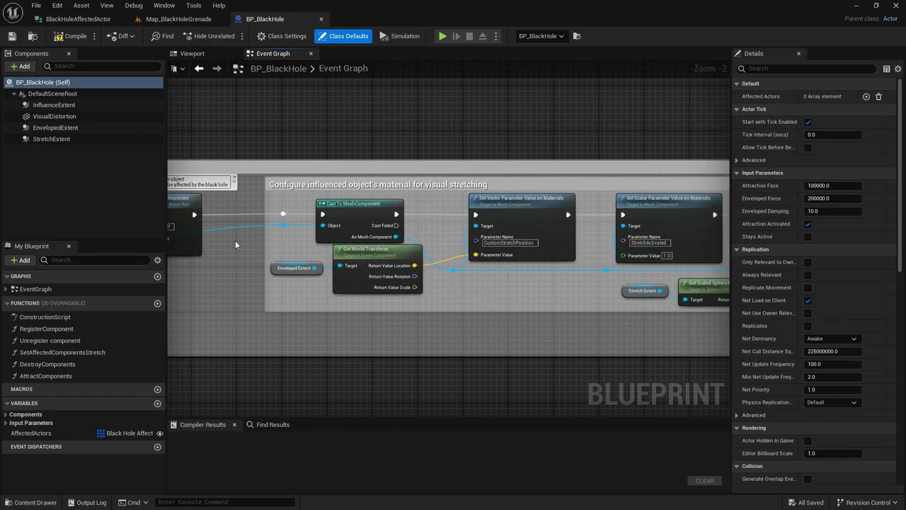
pyautogui.scroll(1, 235, 240)
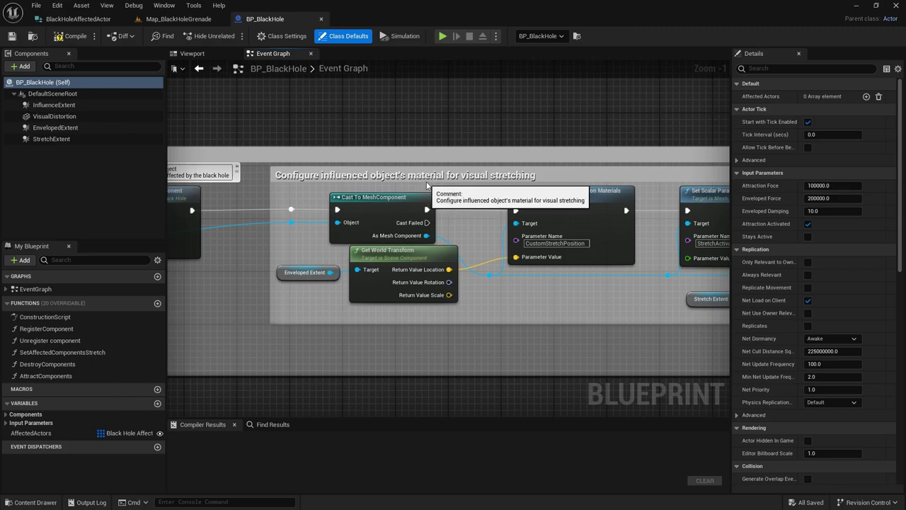
pyautogui.moveTo(455, 189); pyautogui.dragTo(417, 209, button='right')
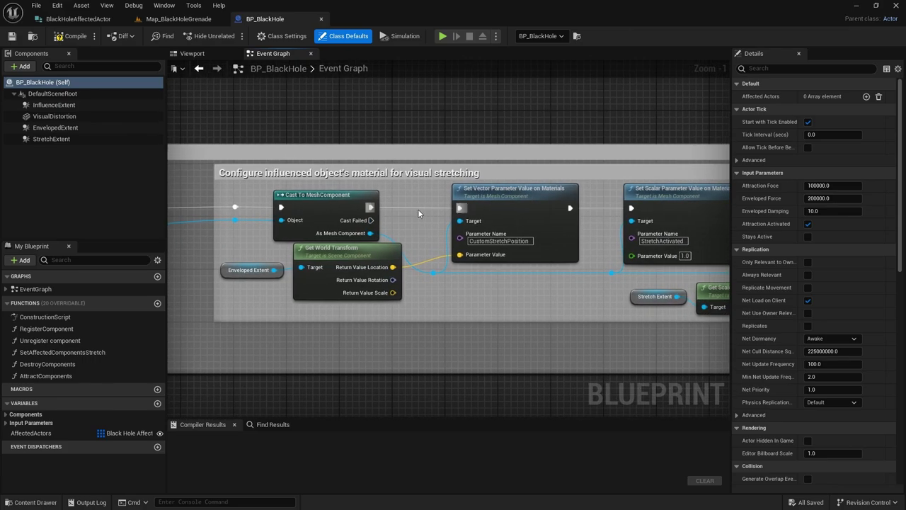
# Step: Close the empty BlackHoleAffectedActor structure editor
pyautogui.click(99, 19)
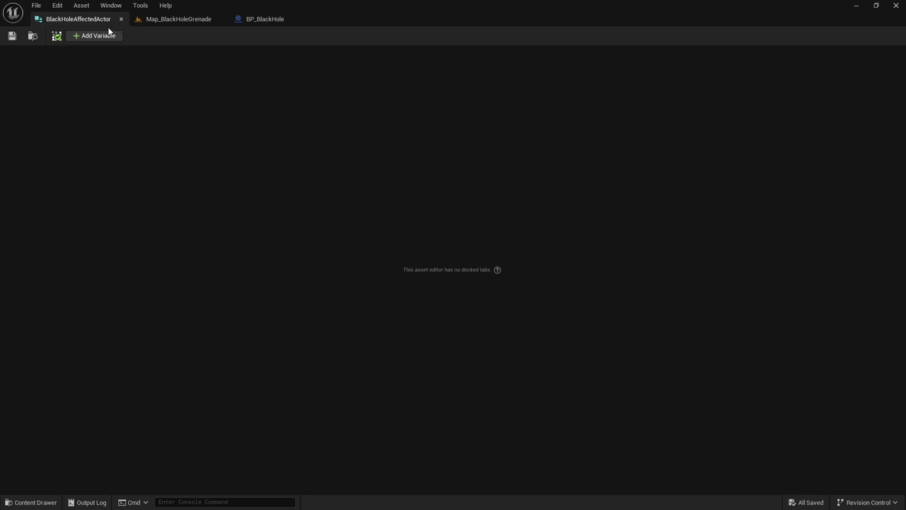
pyautogui.click(147, 24)
pyautogui.click(121, 19)
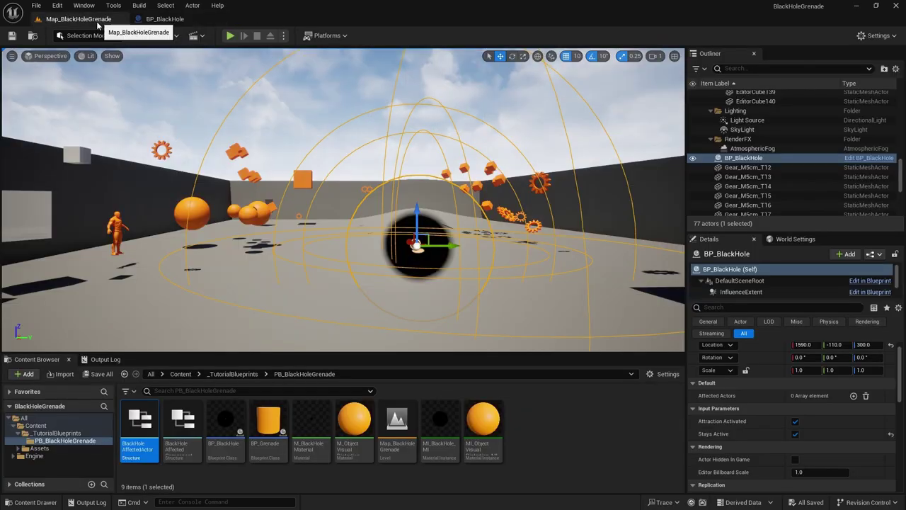
# Step: Select the orange sphere Sphere2 on the floor of the black hole level
pyautogui.moveTo(193, 250); pyautogui.dragTo(118, 249, button='right')
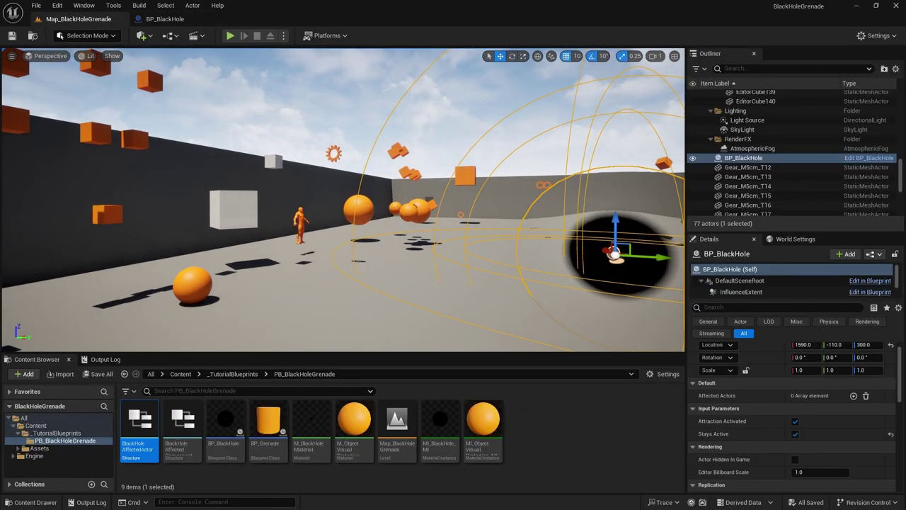
pyautogui.click(193, 279)
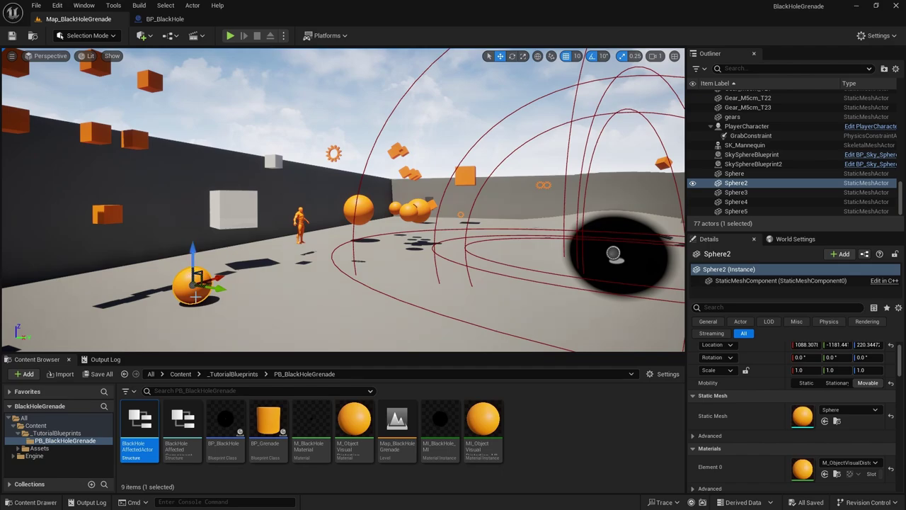
pyautogui.moveTo(284, 148); pyautogui.dragTo(312, 149, button='right')
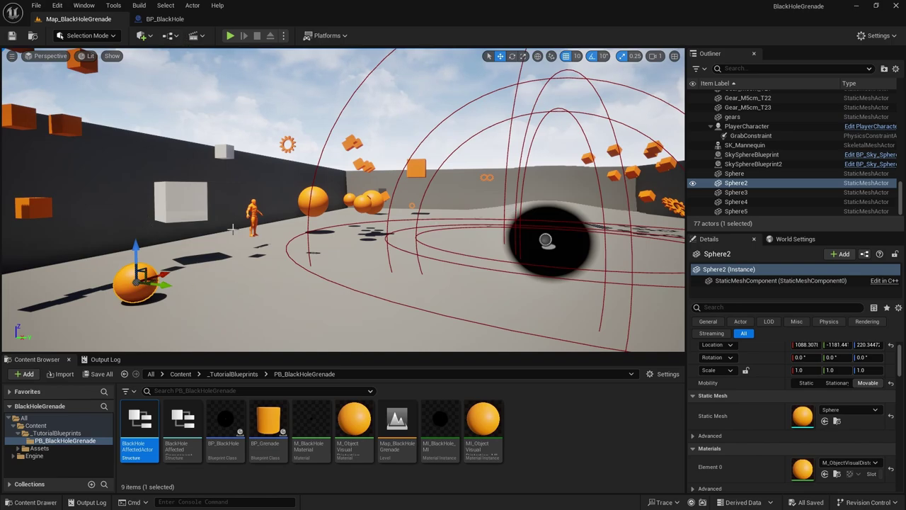
# Step: Review how the BP_BlackHole Event Graph casts to MeshComponent and sets CustomStretchPosition and StretchActivated, and return to Map_BlackHoleGrenade
pyautogui.click(164, 19)
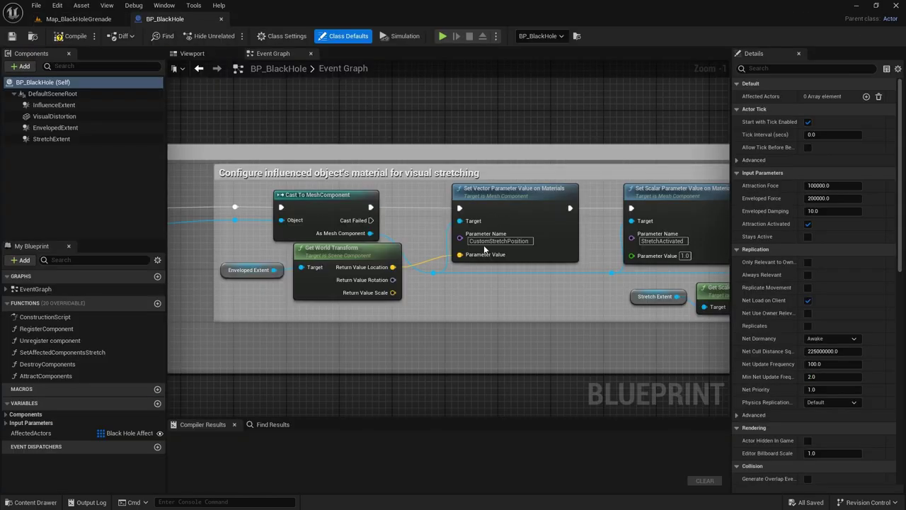
pyautogui.moveTo(441, 309); pyautogui.dragTo(460, 280, button='right')
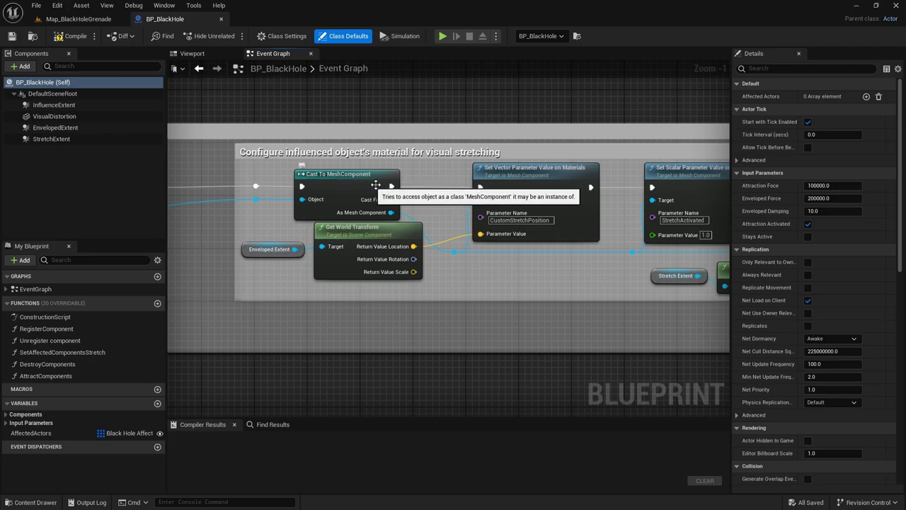
pyautogui.moveTo(405, 209); pyautogui.dragTo(367, 218, button='right')
pyautogui.moveTo(407, 195); pyautogui.dragTo(371, 194, button='right')
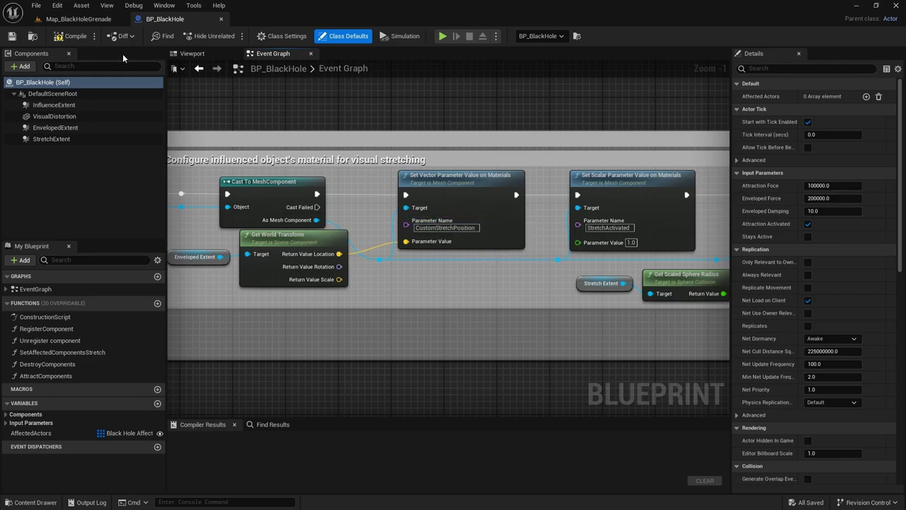
pyautogui.click(76, 18)
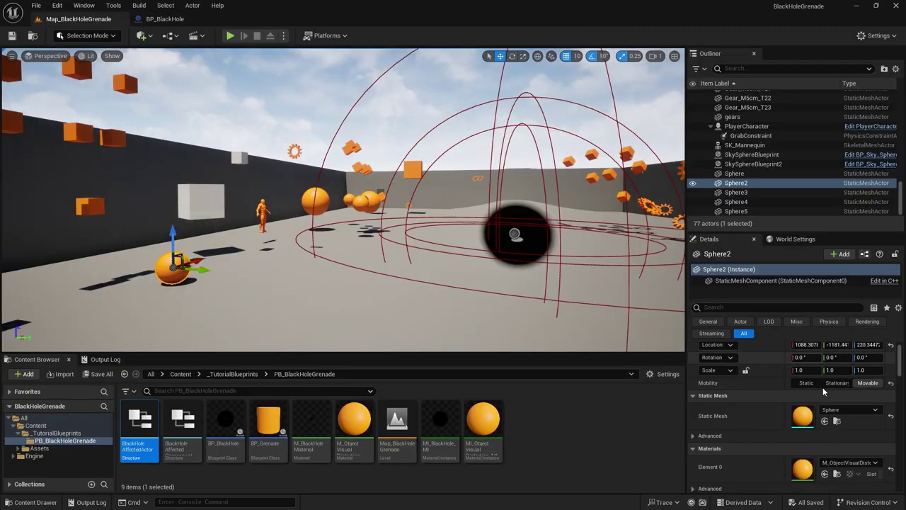
# Step: Open Sphere2's M_ObjectVisualDistortion material and examine the nodes feeding its World Position Offset
pyautogui.doubleClick(802, 468)
pyautogui.moveTo(406, 180); pyautogui.dragTo(572, 189, button='right')
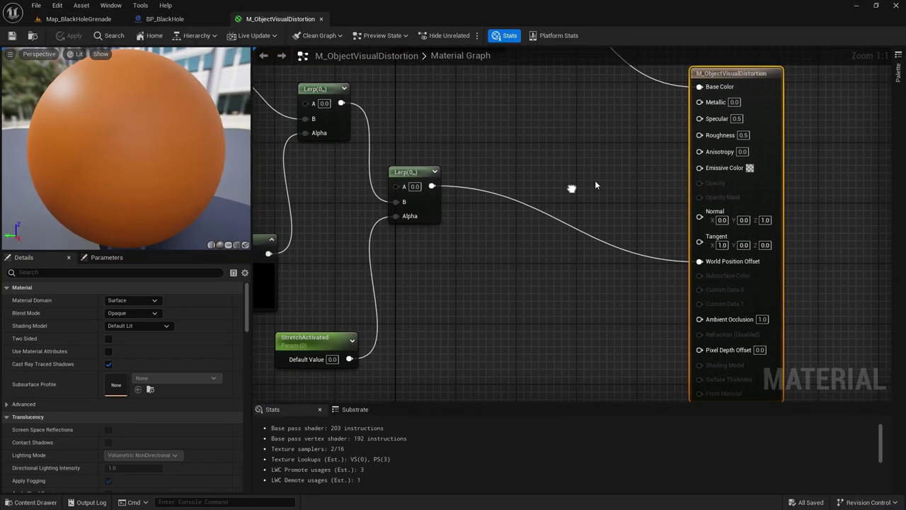
pyautogui.scroll(-5, 624, 170)
pyautogui.moveTo(485, 157); pyautogui.dragTo(574, 228, button='right')
pyautogui.scroll(4, 457, 199)
pyautogui.moveTo(480, 231); pyautogui.dragTo(424, 185, button='right')
pyautogui.moveTo(364, 190); pyautogui.dragTo(343, 173, button='right')
# Step: Compare the CustomStretchPosition and StretchActivated nodes in the BP_BlackHole Event Graph with the StretchActivated parameter in M_ObjectVisualDistortion
pyautogui.click(165, 19)
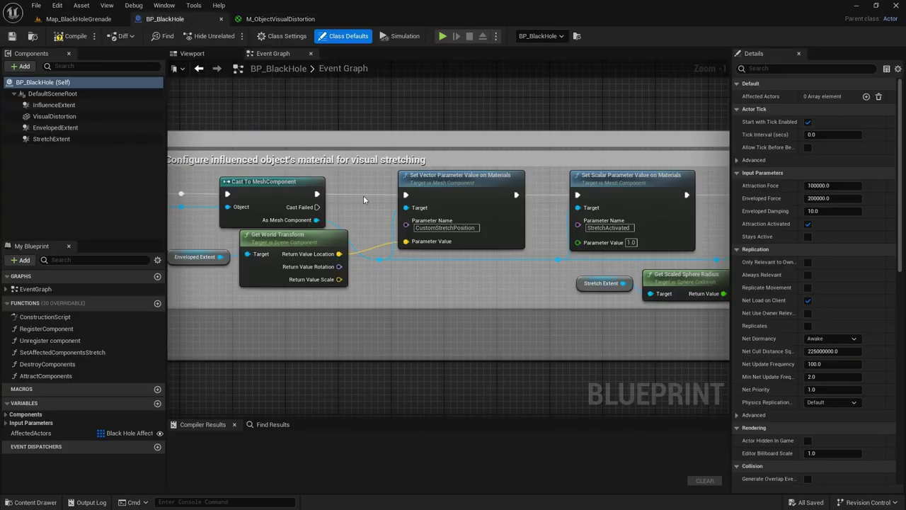
pyautogui.scroll(2, 310, 276)
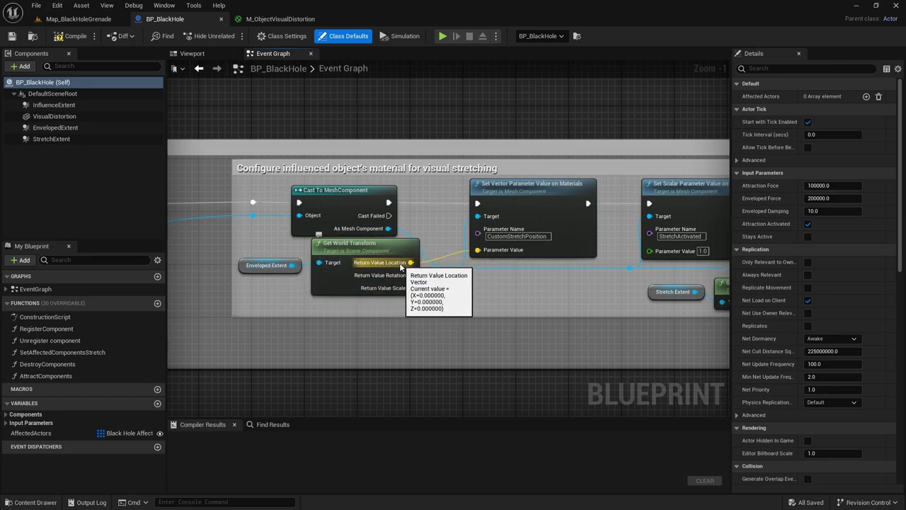
pyautogui.moveTo(466, 268); pyautogui.dragTo(458, 278, button='right')
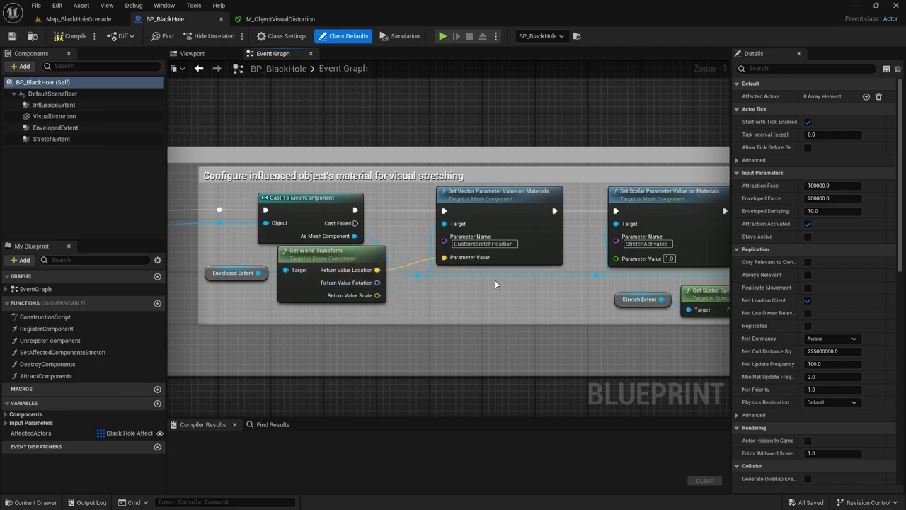
pyautogui.moveTo(523, 300); pyautogui.dragTo(372, 290, button='right')
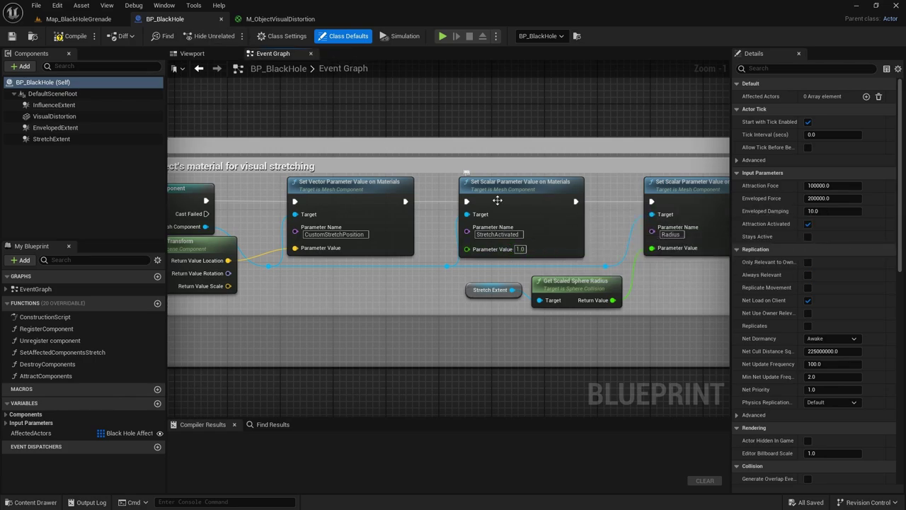
pyautogui.click(276, 19)
pyautogui.moveTo(460, 304); pyautogui.dragTo(397, 229, button='right')
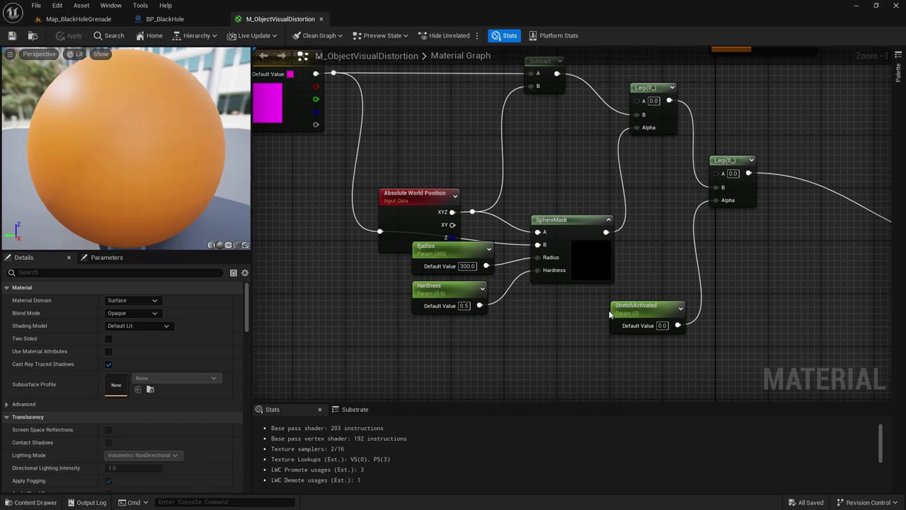
# Step: Examine the BP_BlackHole node that sets the Radius material parameter from the Stretch Extent's scaled sphere radius
pyautogui.click(199, 22)
pyautogui.moveTo(674, 284); pyautogui.dragTo(502, 281, button='right')
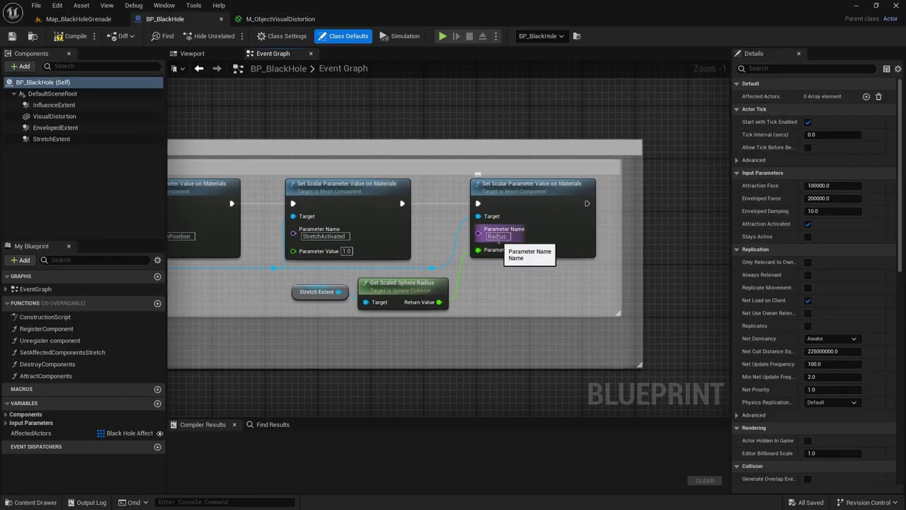
pyautogui.moveTo(474, 311); pyautogui.dragTo(529, 302, button='right')
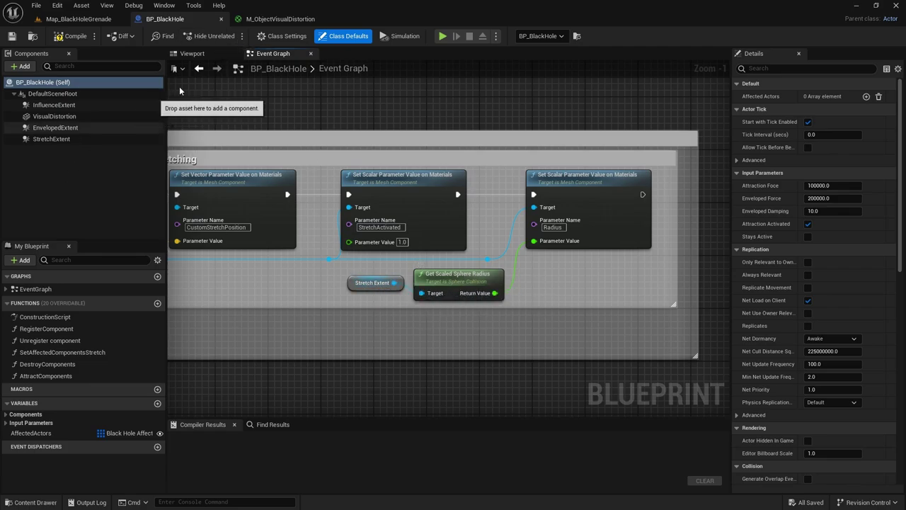
# Step: Compare the StretchExtent and EnvelopedExtent spheres in the BP_BlackHole viewport, leaving StretchExtent selected
pyautogui.click(202, 56)
pyautogui.moveTo(456, 240); pyautogui.dragTo(547, 226, button='right')
pyautogui.scroll(-2, 549, 227)
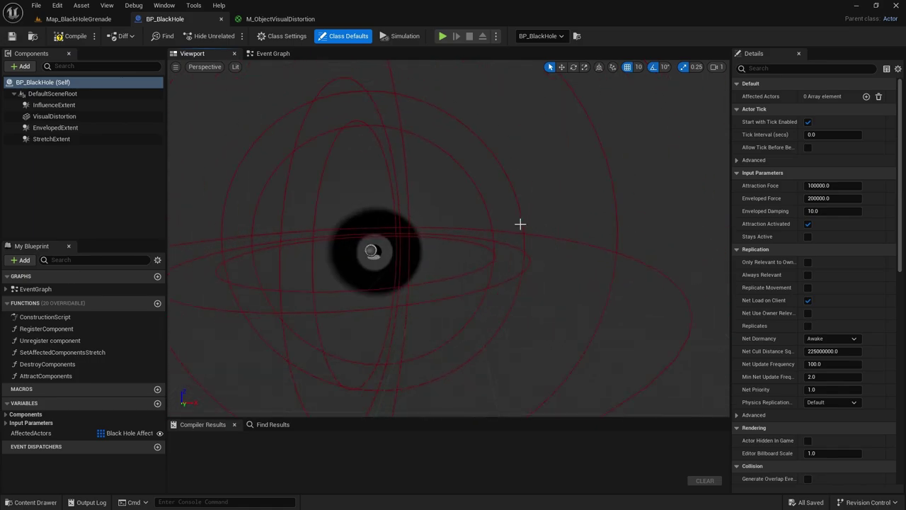
pyautogui.click(522, 223)
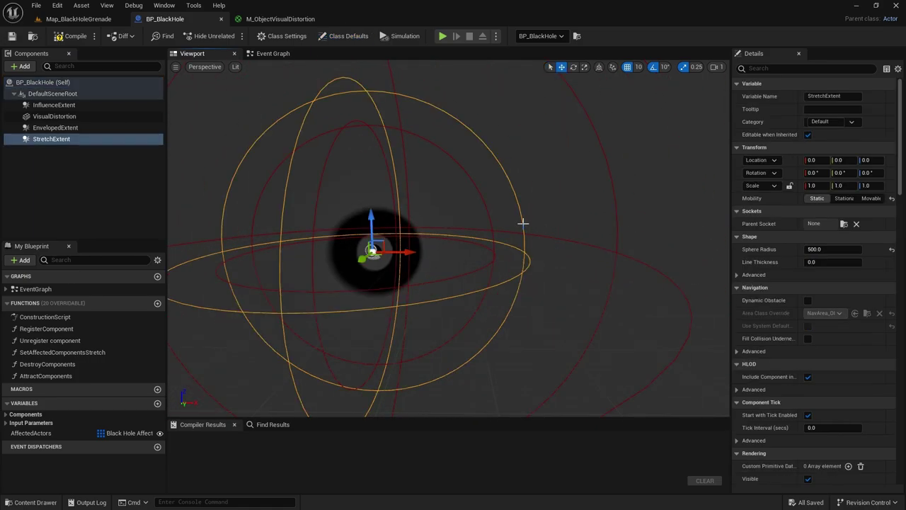
pyautogui.scroll(-2, 501, 171)
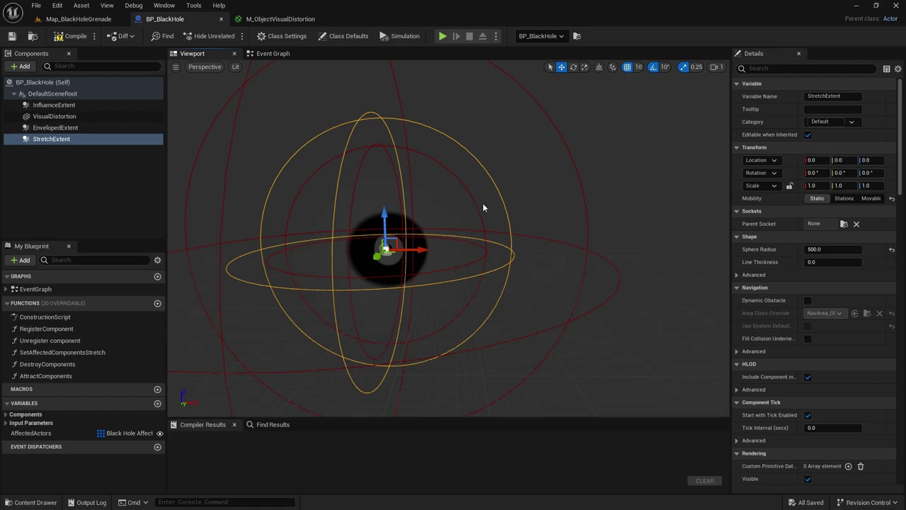
pyautogui.click(476, 206)
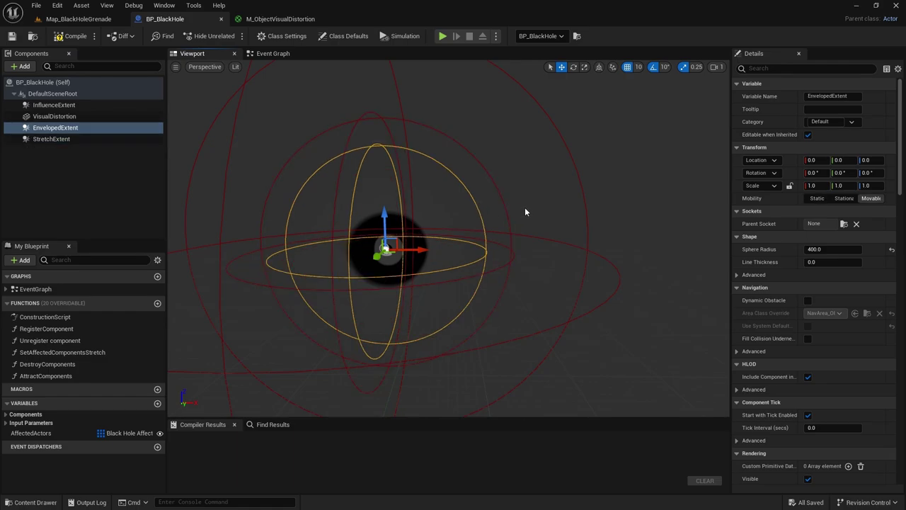
pyautogui.click(509, 211)
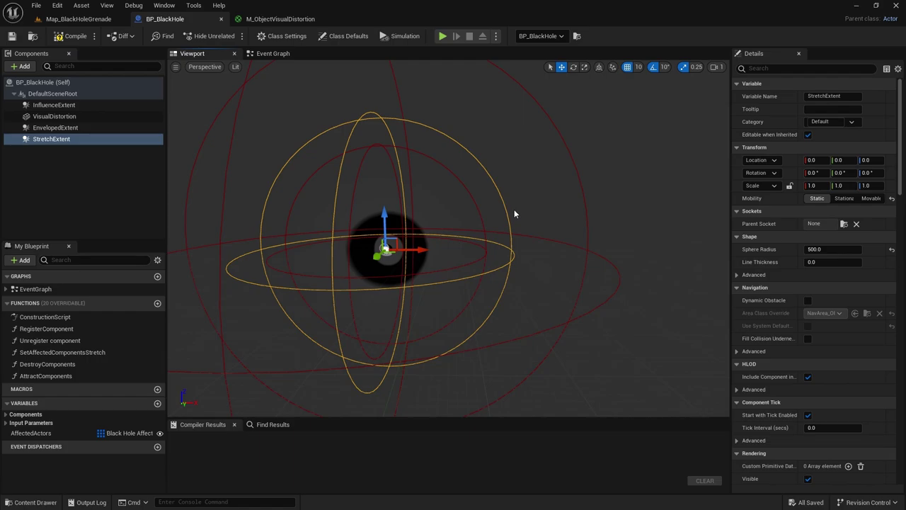
# Step: Examine the Radius and Hardness inputs of the material's SphereMask, and the Get Scaled Sphere Radius node in the BP_BlackHole Event Graph
pyautogui.click(279, 19)
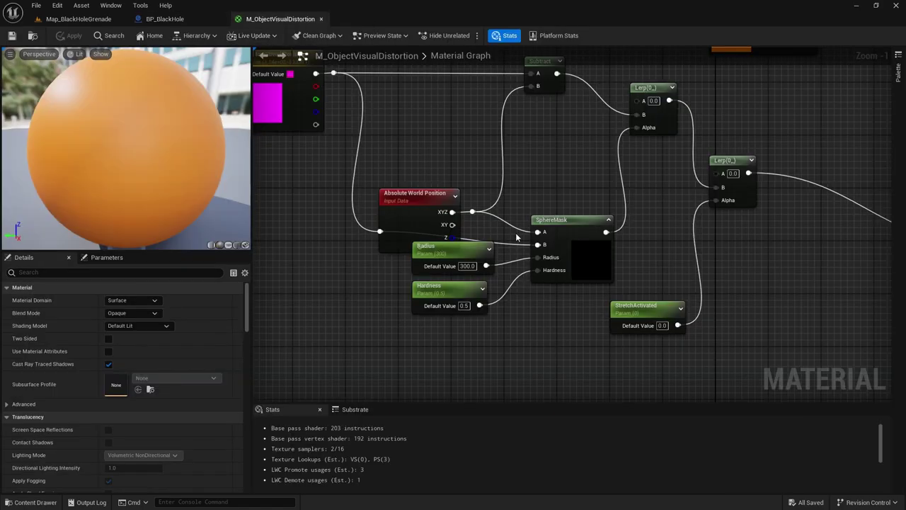
pyautogui.moveTo(517, 237); pyautogui.dragTo(501, 303, button='right')
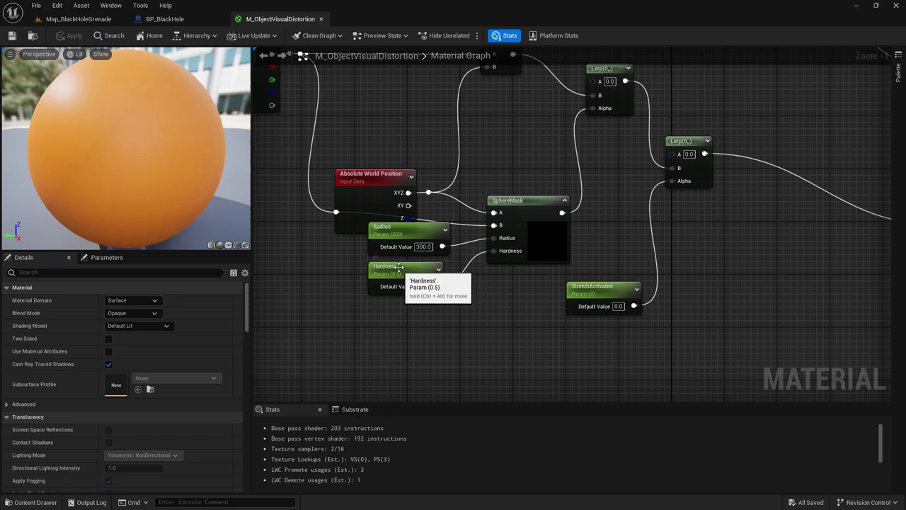
pyautogui.moveTo(460, 279); pyautogui.dragTo(514, 330, button='right')
pyautogui.click(166, 19)
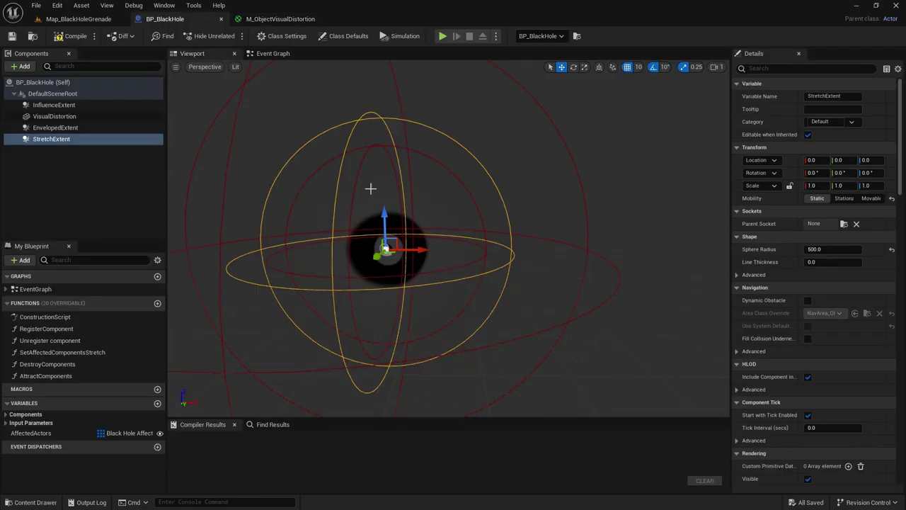
pyautogui.click(269, 55)
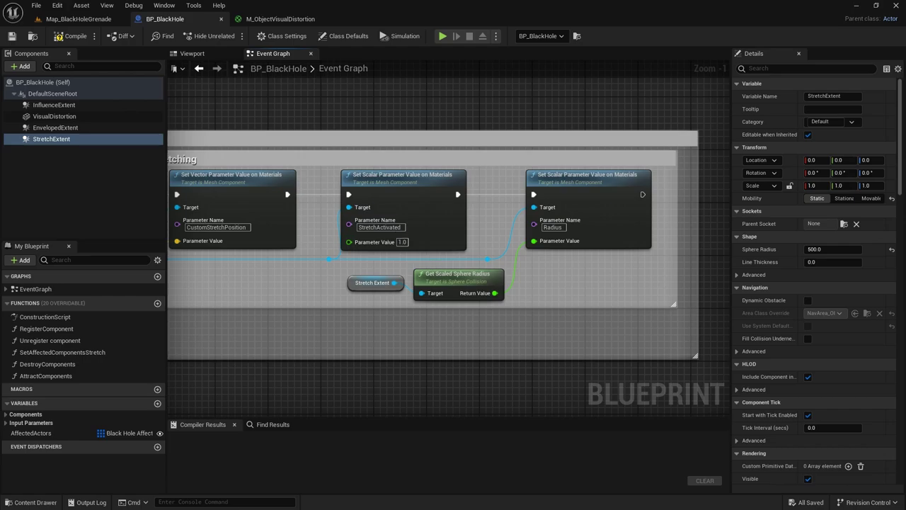
pyautogui.moveTo(468, 287); pyautogui.dragTo(508, 299, button='right')
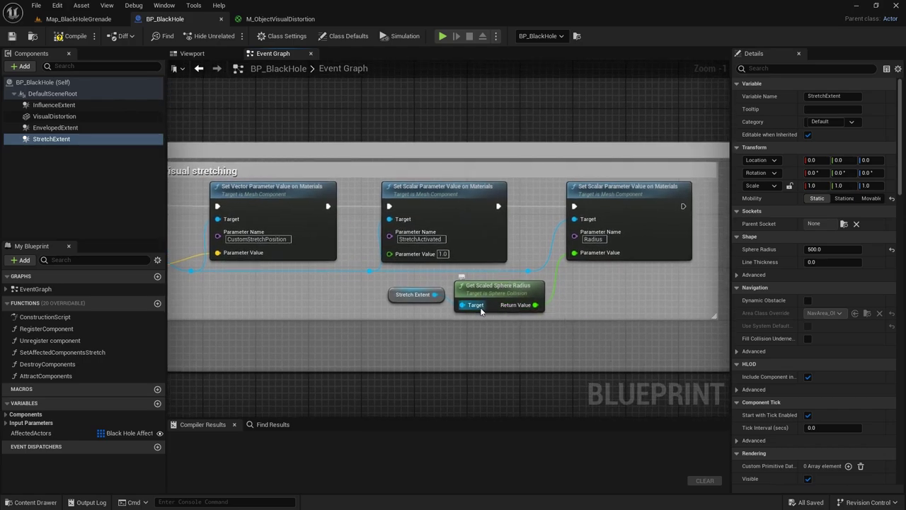
# Step: Check the Radius and Hardness parameters in M_ObjectVisualDistortion against the parameters set in the BP_BlackHole material section
pyautogui.click(296, 20)
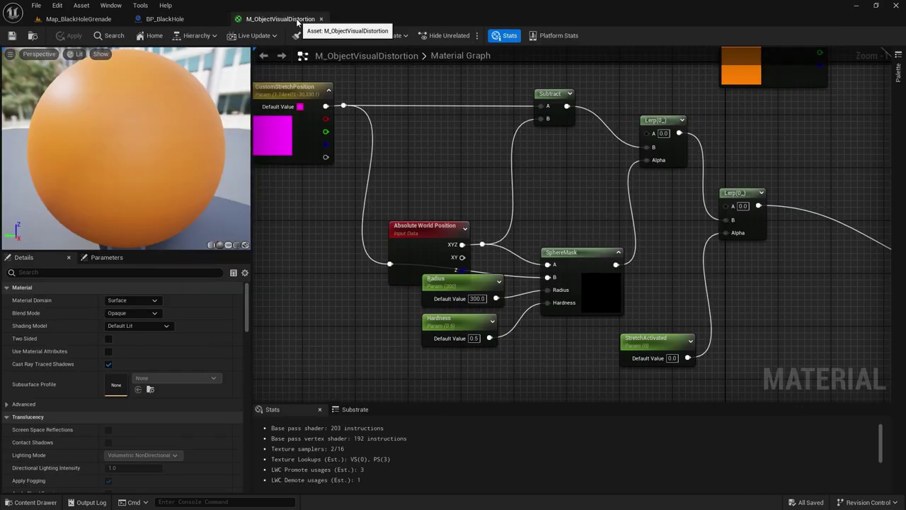
pyautogui.click(431, 272)
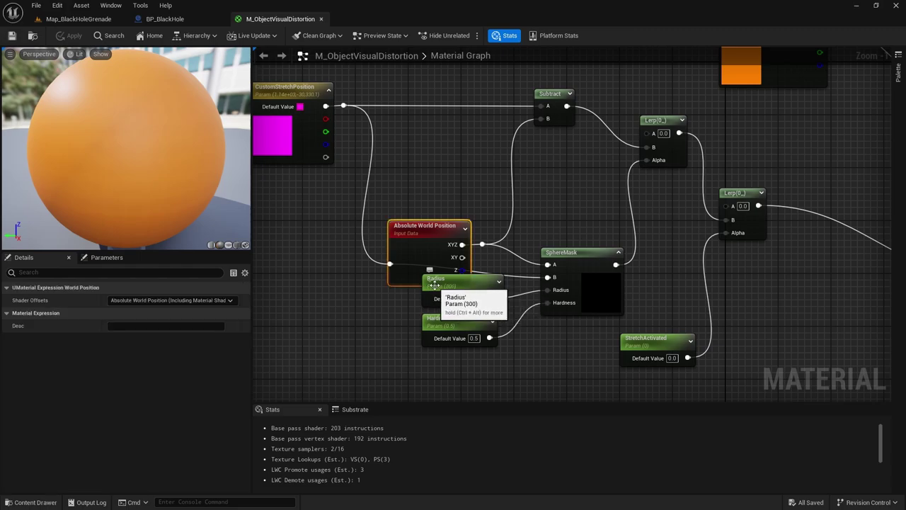
pyautogui.click(163, 19)
pyautogui.moveTo(504, 305); pyautogui.dragTo(439, 295, button='right')
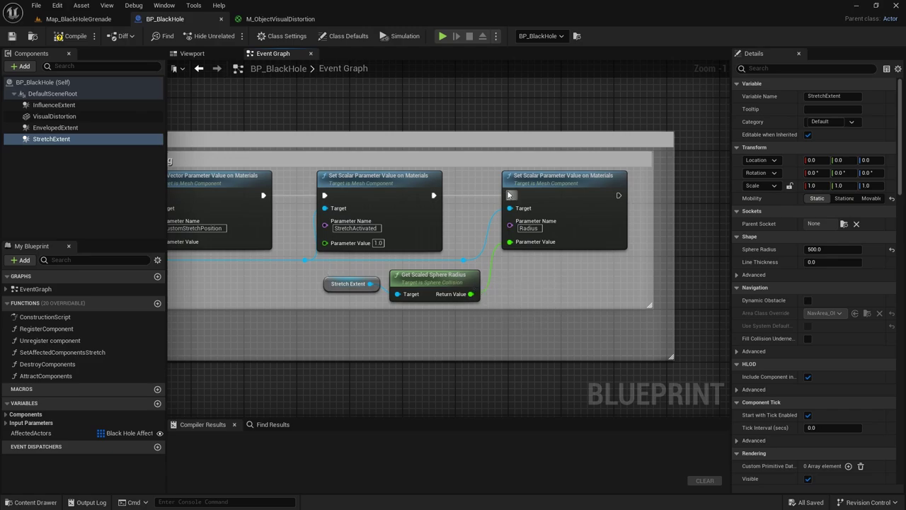
pyautogui.scroll(-2, 552, 274)
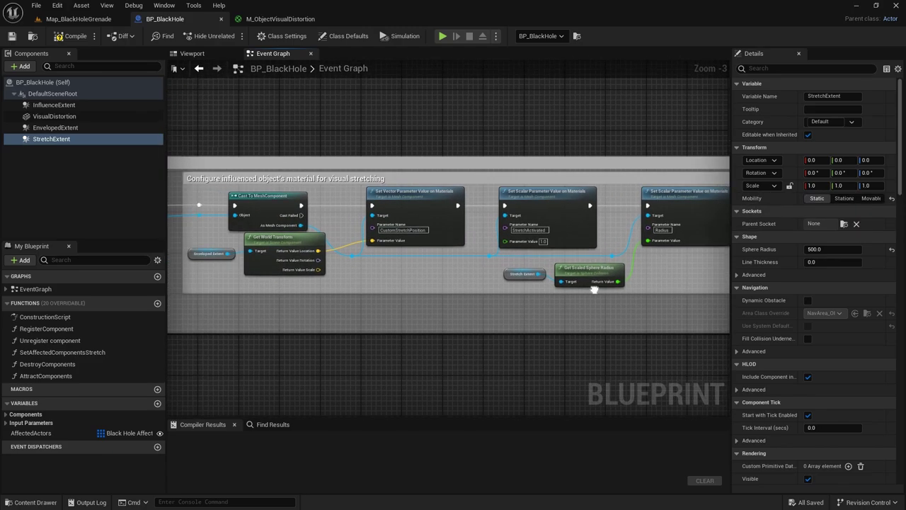
pyautogui.scroll(-2, 595, 288)
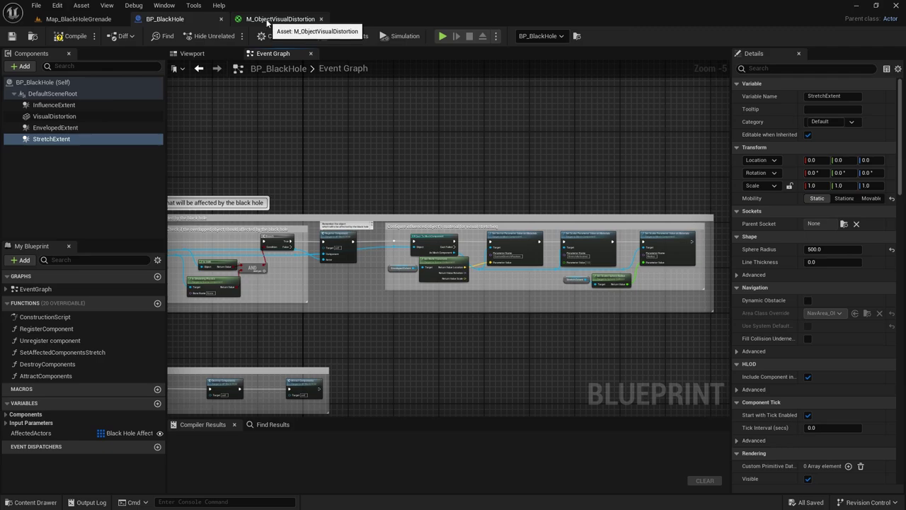
pyautogui.click(273, 19)
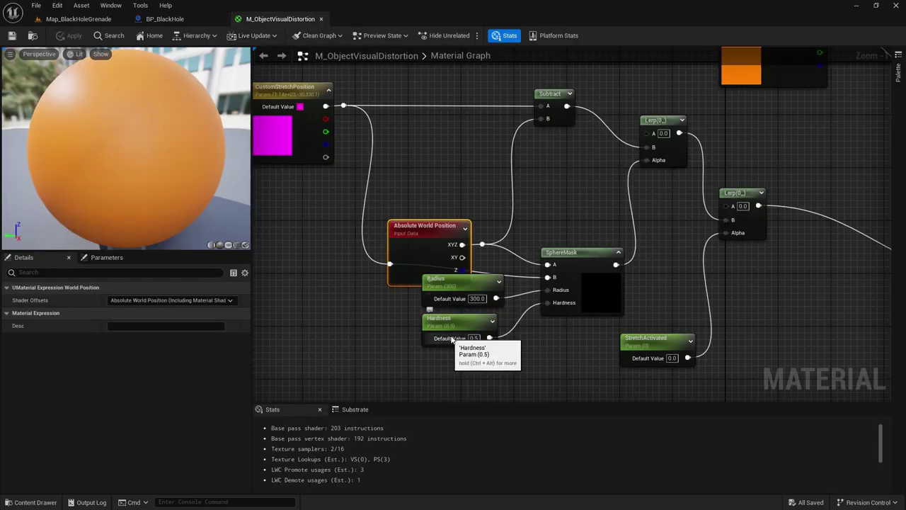
pyautogui.moveTo(444, 326); pyautogui.dragTo(421, 319, button='right')
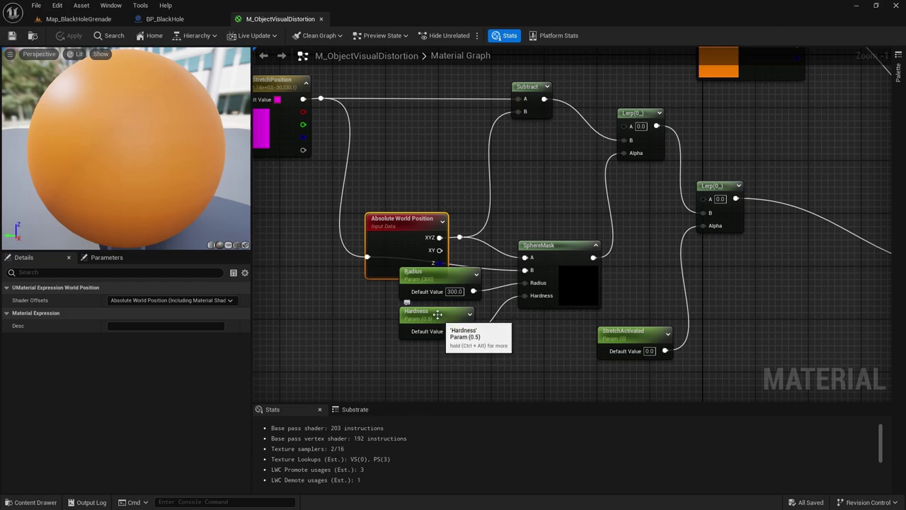
# Step: Return to the BP_BlackHole Event Graph and expand the Components category of its variables
pyautogui.click(193, 23)
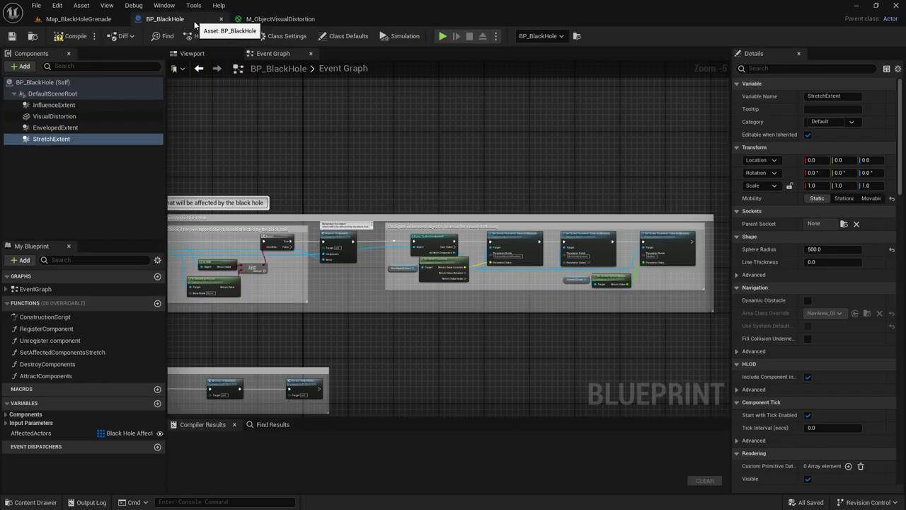
pyautogui.scroll(3, 647, 284)
pyautogui.moveTo(507, 291); pyautogui.dragTo(502, 291, button='right')
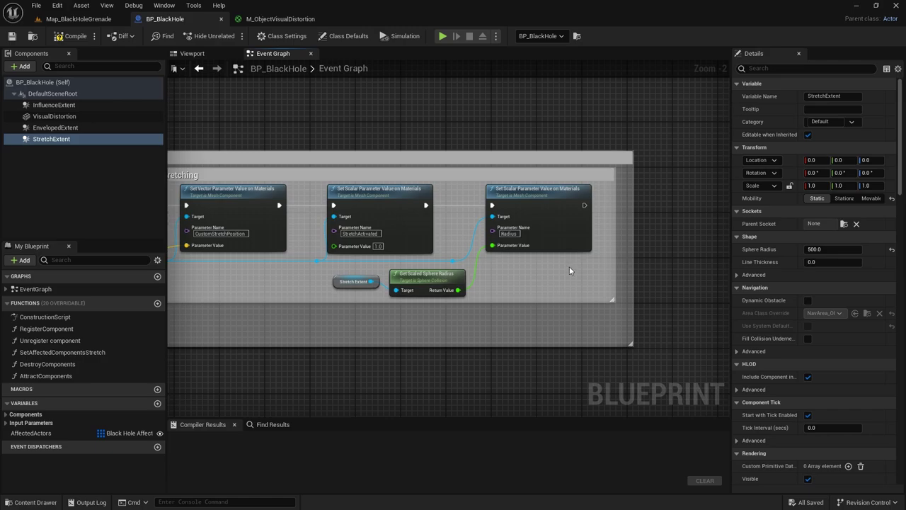
pyautogui.click(5, 415)
pyautogui.scroll(-1, 28, 435)
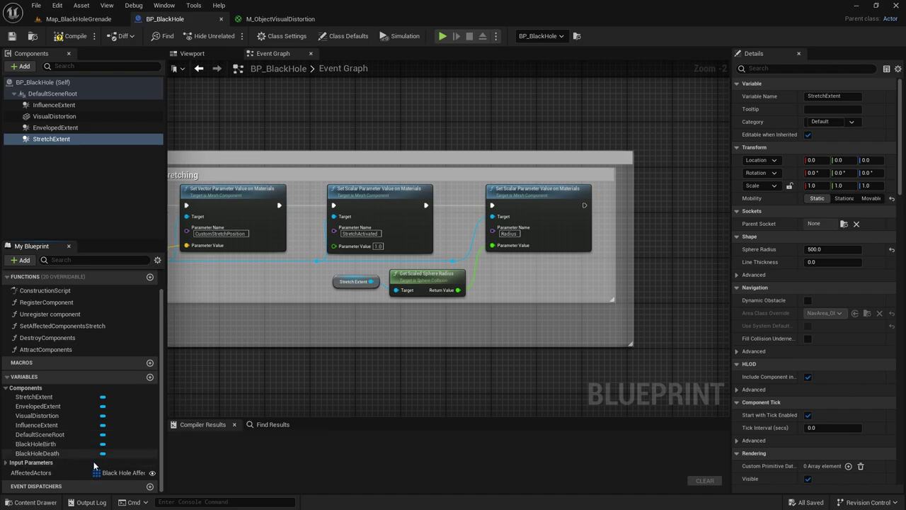
# Step: Review the overlap detection chain in BP_BlackHole from On Component Begin Overlap through Register Component to the visual stretching section
pyautogui.moveTo(283, 295); pyautogui.dragTo(552, 316, button='right')
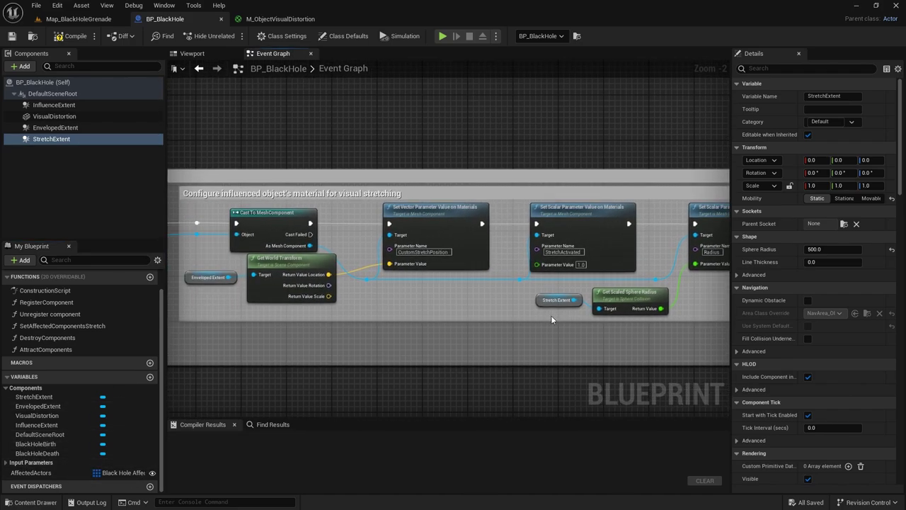
pyautogui.scroll(-3, 551, 317)
pyautogui.moveTo(416, 322); pyautogui.dragTo(550, 316, button='right')
pyautogui.scroll(2, 240, 288)
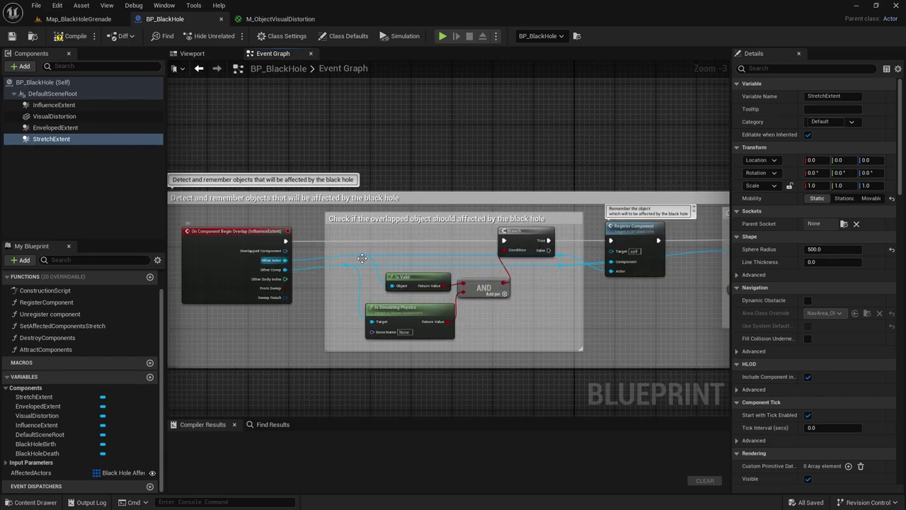
pyautogui.scroll(-3, 263, 254)
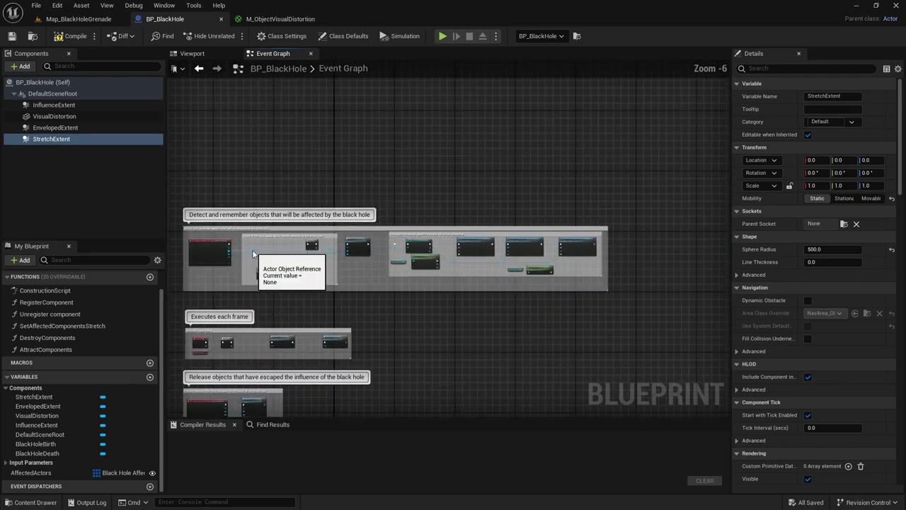
pyautogui.scroll(2, 253, 253)
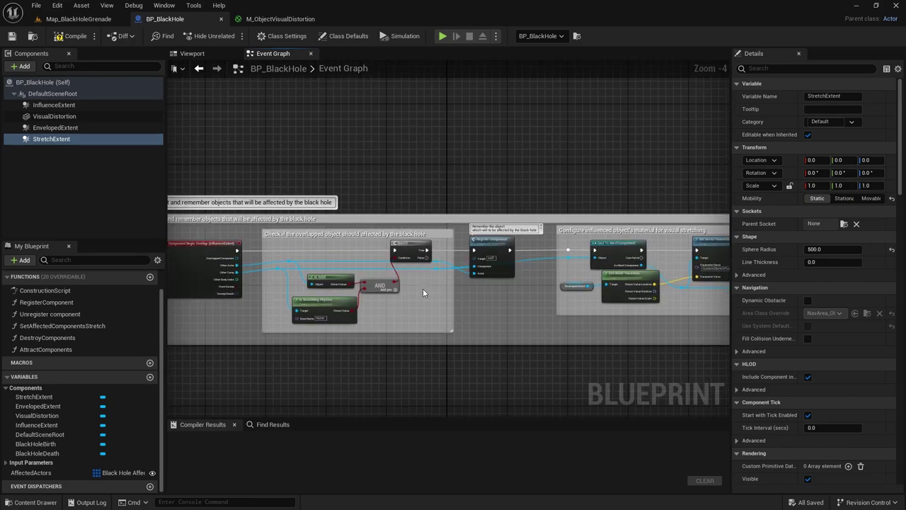
pyautogui.moveTo(423, 292); pyautogui.dragTo(368, 296, button='right')
pyautogui.scroll(1, 368, 296)
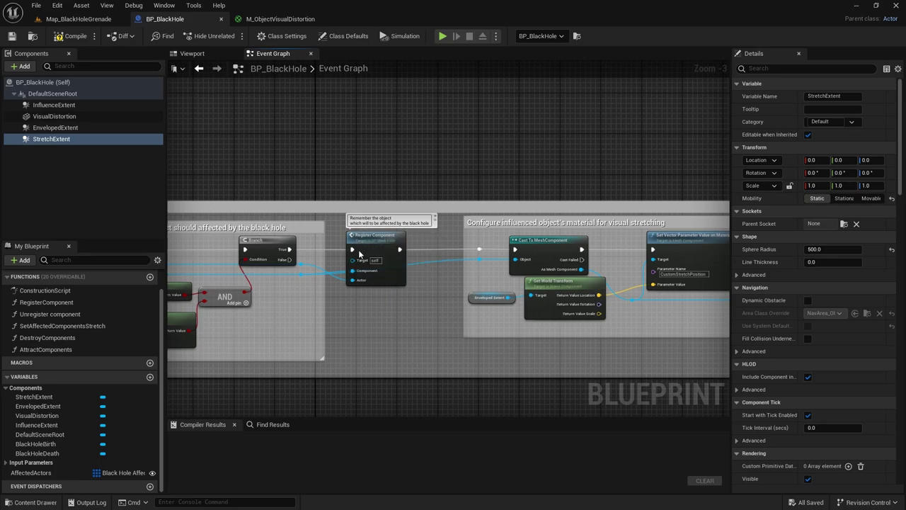
pyautogui.moveTo(359, 253); pyautogui.dragTo(184, 282, button='right')
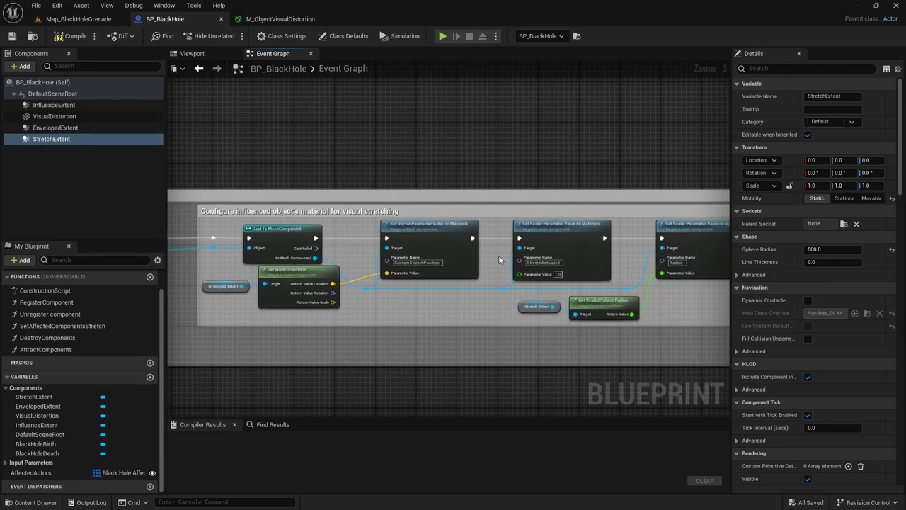
pyautogui.moveTo(417, 285); pyautogui.dragTo(400, 287, button='right')
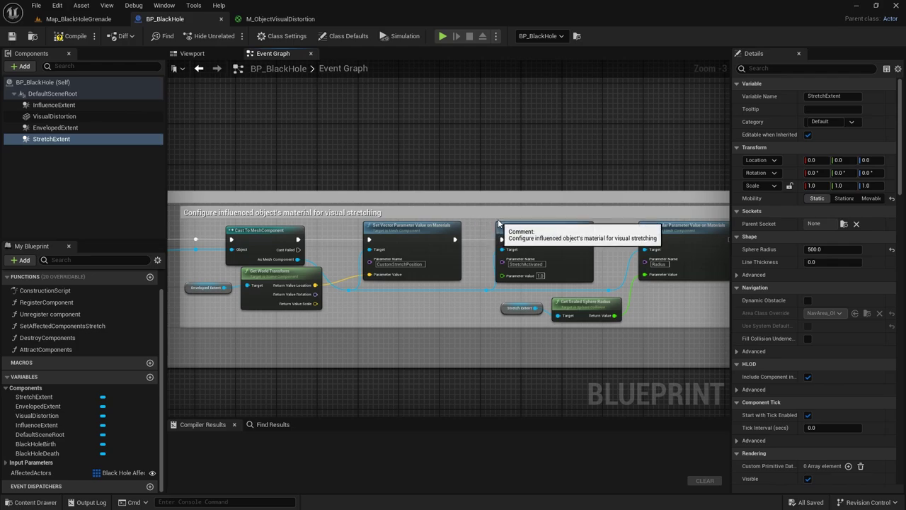
# Step: Recheck the Event Graph section that tests whether an overlapped object is valid and simulating physics
pyautogui.scroll(-2, 605, 268)
pyautogui.moveTo(396, 266); pyautogui.dragTo(558, 271, button='right')
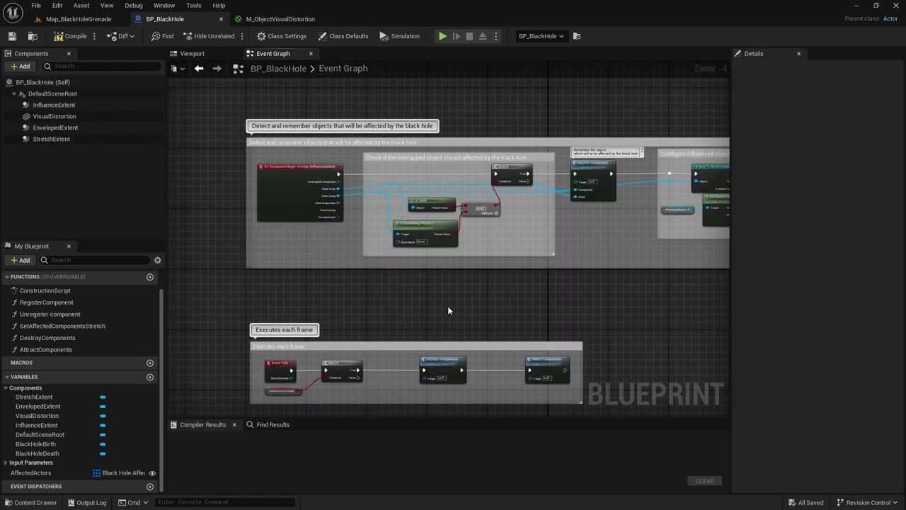
pyautogui.moveTo(449, 310); pyautogui.dragTo(426, 312, button='right')
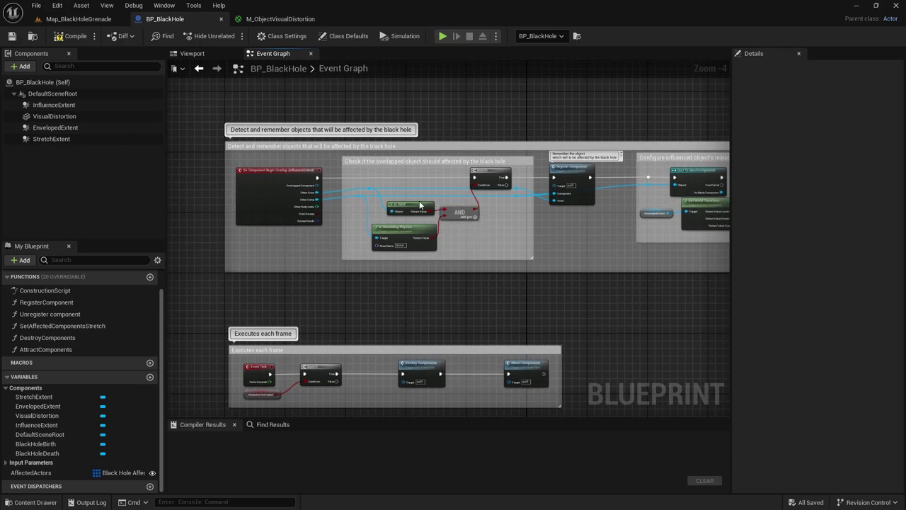
pyautogui.moveTo(421, 203); pyautogui.dragTo(366, 215, button='right')
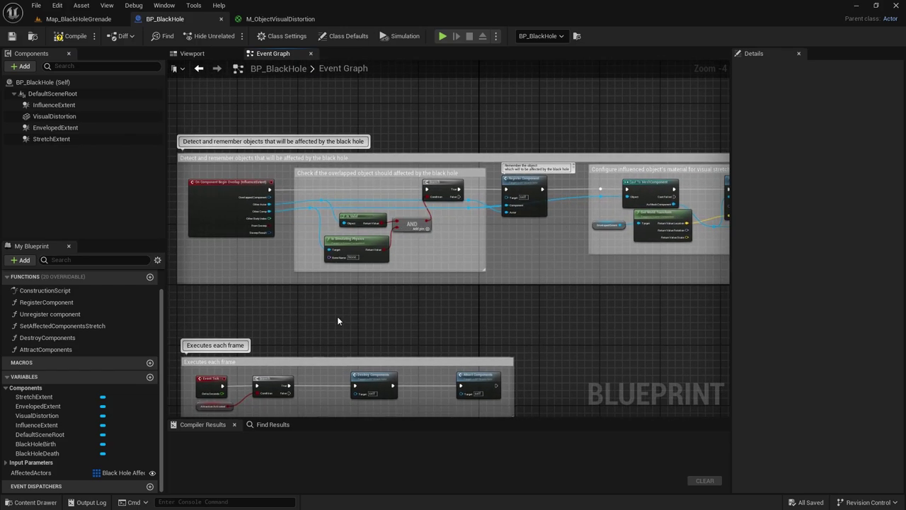
# Step: Examine the Executes each frame section, focusing on Event Tick and the Branch conditioned on Attraction Activated
pyautogui.moveTo(338, 321); pyautogui.dragTo(438, 230, button='right')
pyautogui.scroll(2, 387, 248)
pyautogui.scroll(-1, 388, 249)
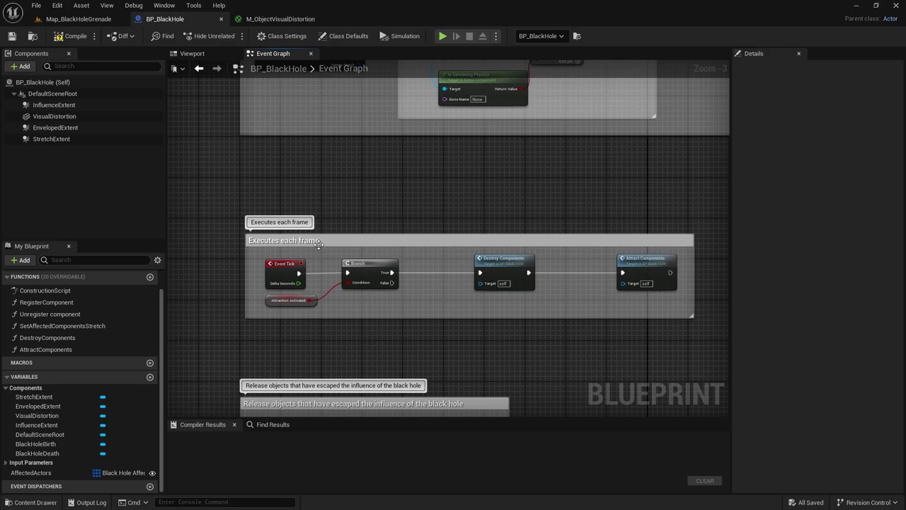
pyautogui.scroll(2, 283, 269)
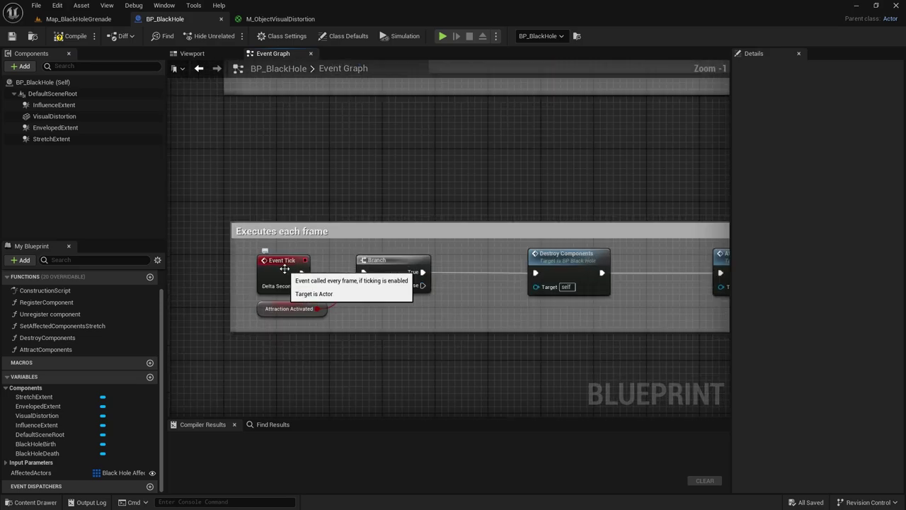
pyautogui.moveTo(337, 317); pyautogui.dragTo(306, 305, button='right')
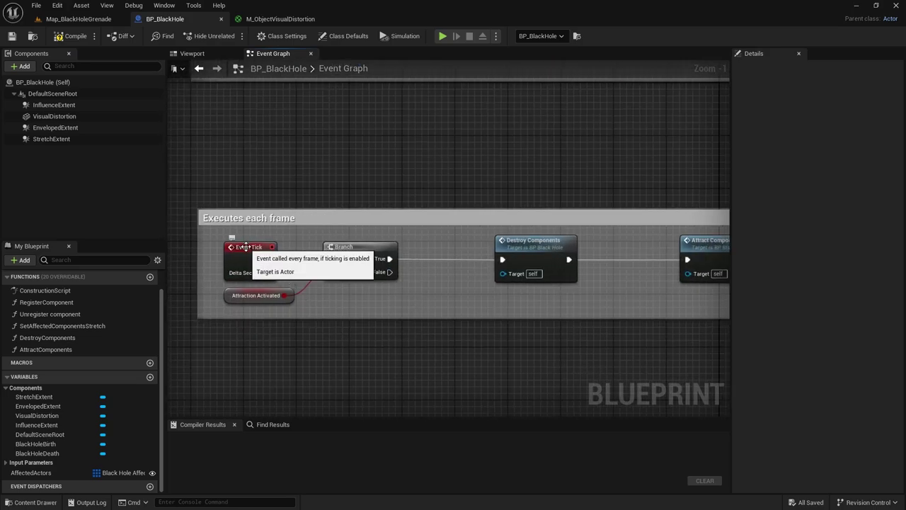
pyautogui.moveTo(233, 242); pyautogui.dragTo(215, 236, button='right')
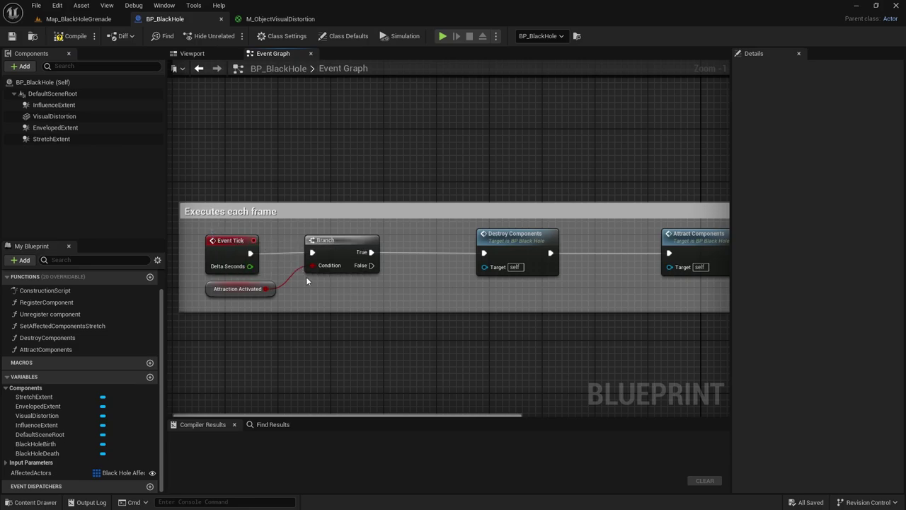
pyautogui.moveTo(338, 303)
pyautogui.mouseDown(button='right')
pyautogui.moveTo(322, 298)
pyautogui.moveTo(328, 295)
pyautogui.mouseUp(button='right')
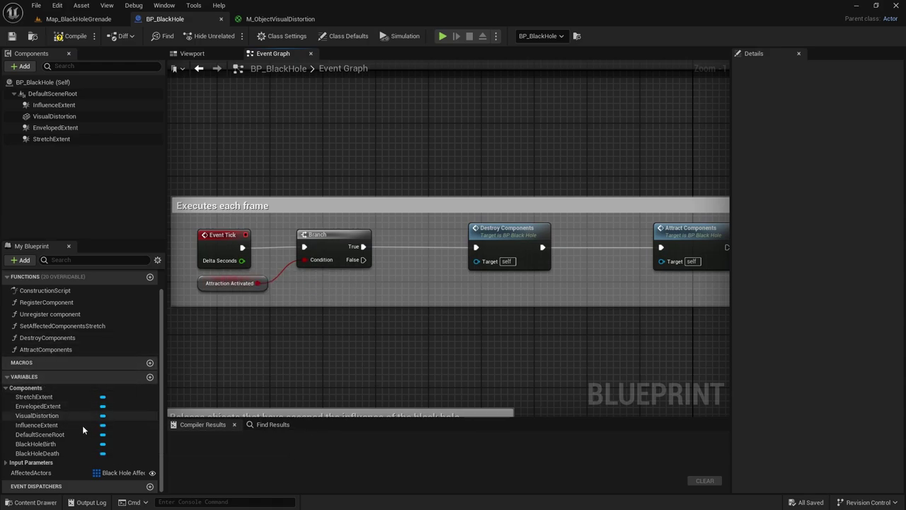
# Step: Expand the Input Parameters variables and inspect the details of the AttractionActivated boolean
pyautogui.click(7, 462)
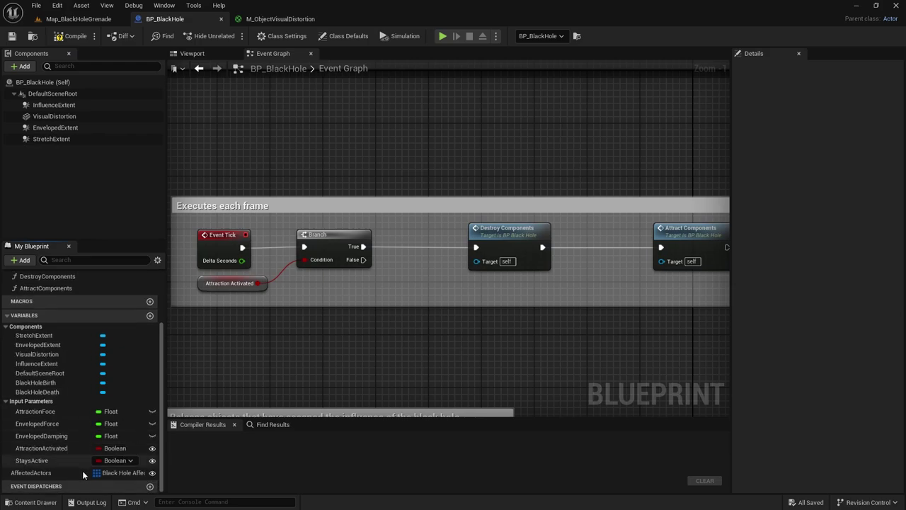
pyautogui.click(205, 284)
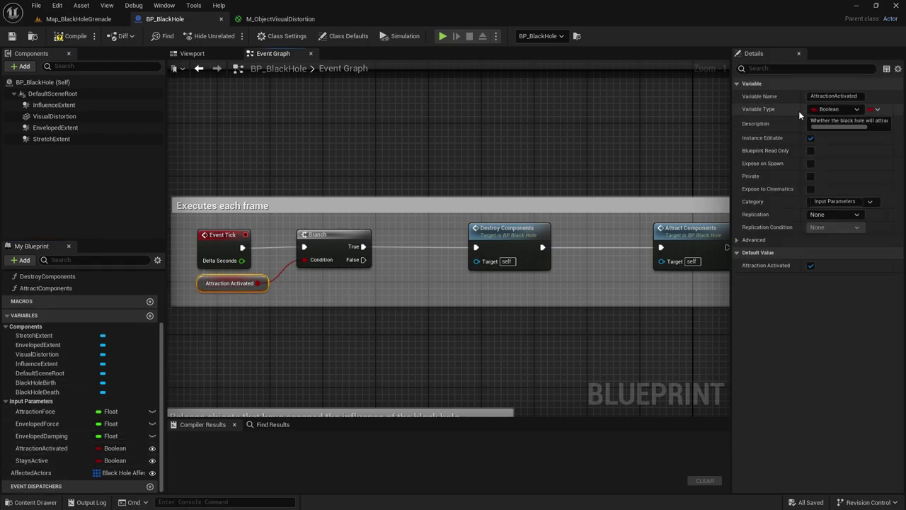
pyautogui.scroll(3, 55, 399)
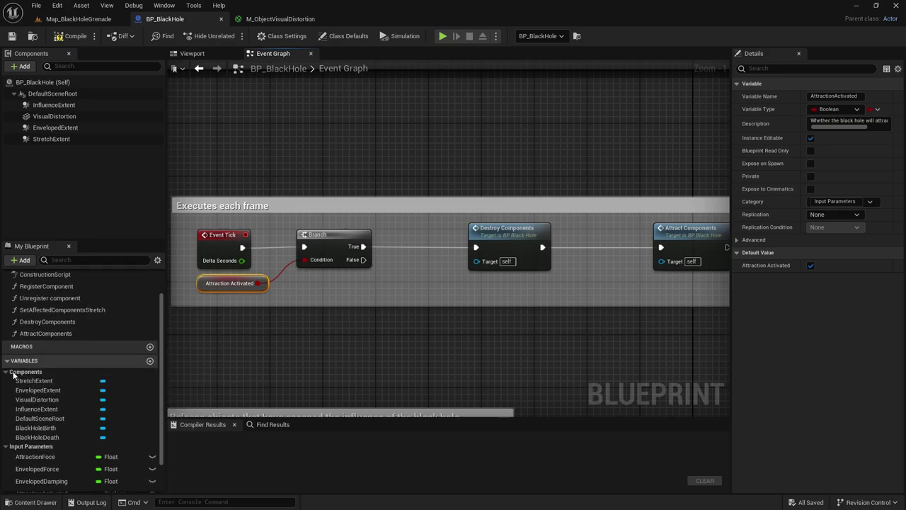
pyautogui.scroll(-3, 42, 407)
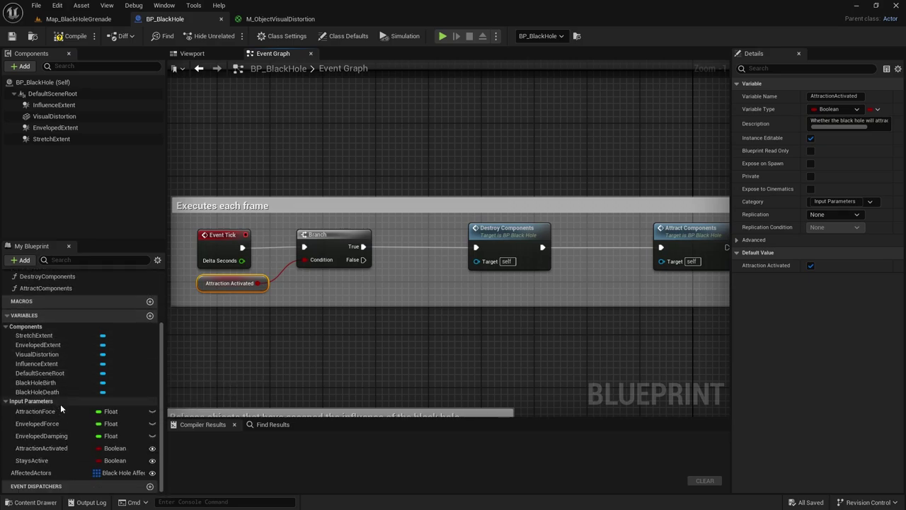
pyautogui.click(65, 448)
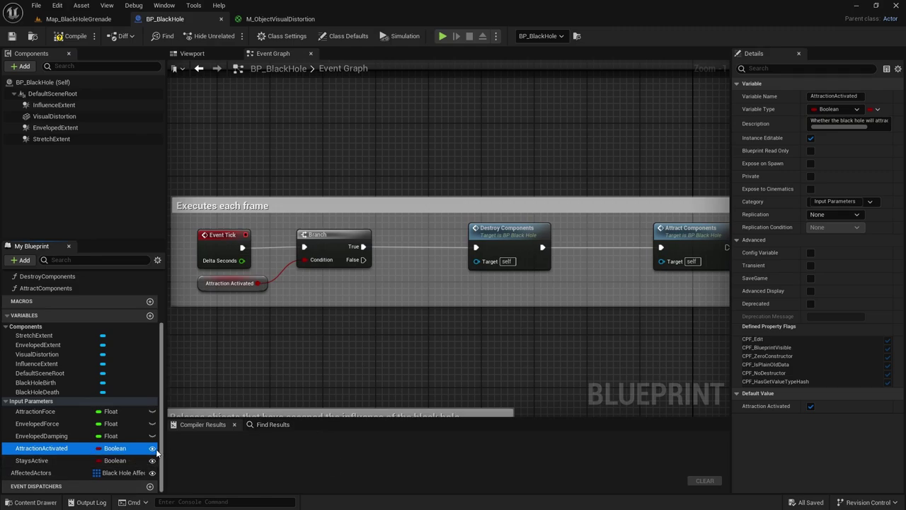
# Step: Switch to Map_BlackHoleGrenade and disable Attraction Activated on the placed BP_BlackHole actor
pyautogui.click(77, 19)
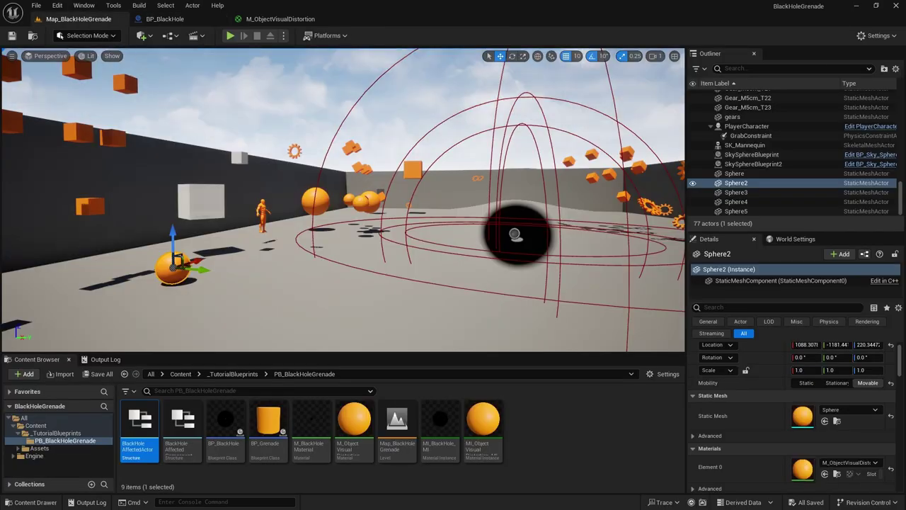
pyautogui.click(516, 234)
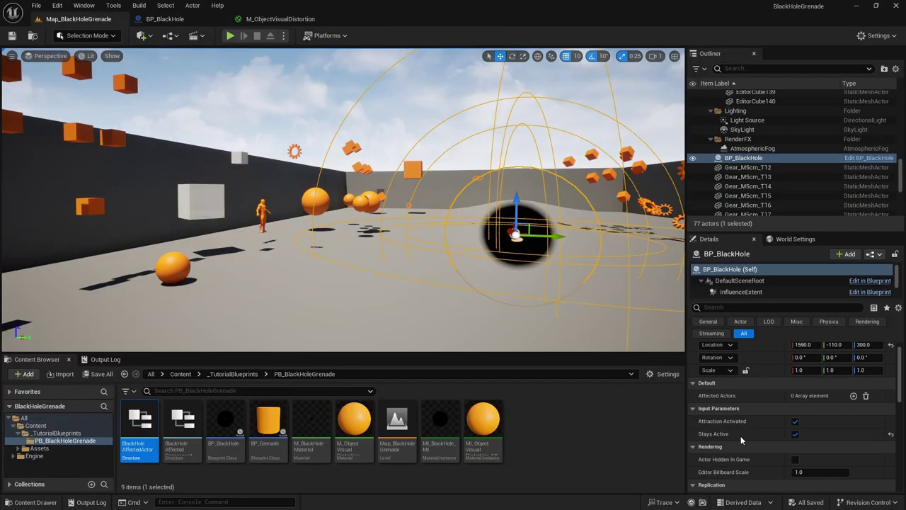
pyautogui.click(795, 421)
# Step: Play the level, walk forward to observe how the black hole treats nearby objects, and stop the session
pyautogui.hotkey('alt', 'p')
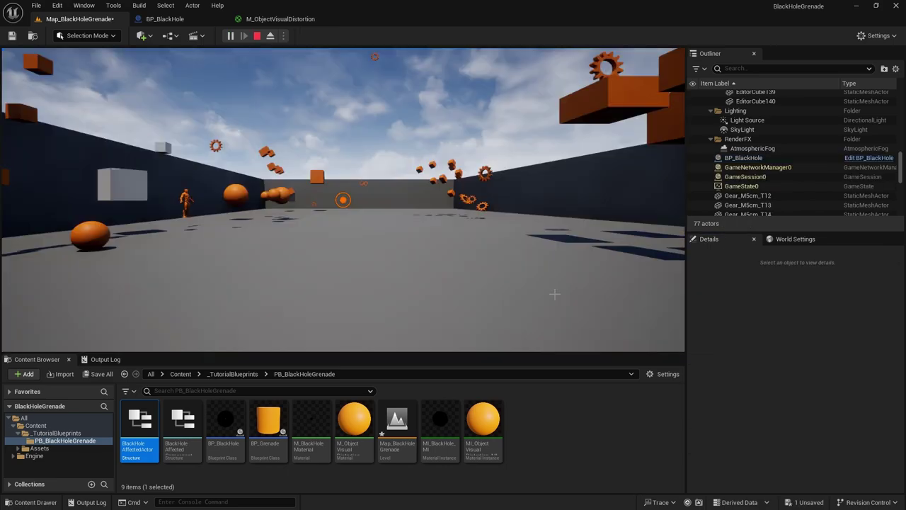
pyautogui.press('w')
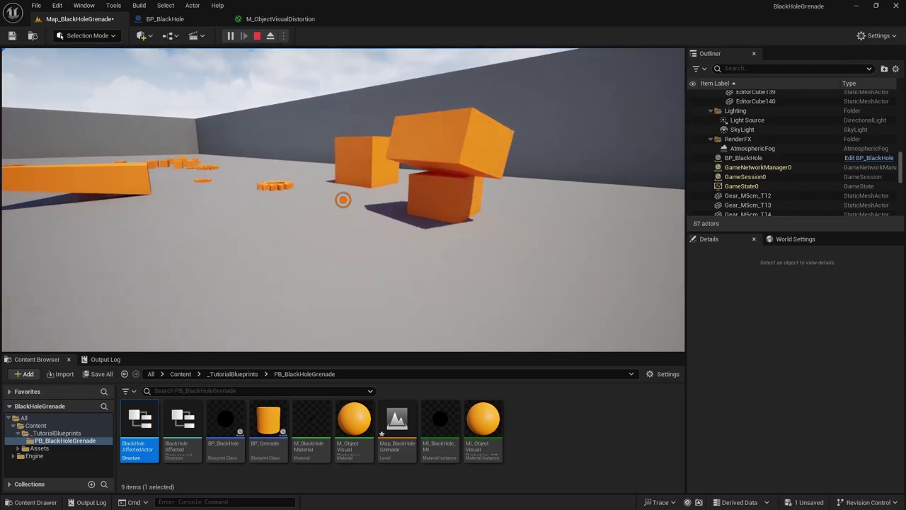
pyautogui.press('Escape')
# Step: Return to the BP_BlackHole Event Graph and review the Destroy Components and Attract Components calls executed each frame
pyautogui.click(181, 17)
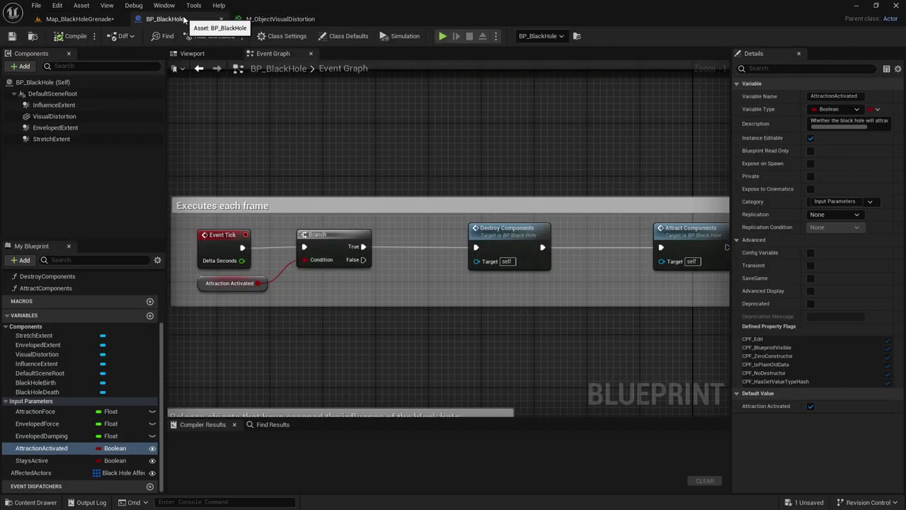
pyautogui.moveTo(421, 304); pyautogui.dragTo(472, 277, button='right')
pyautogui.moveTo(425, 297); pyautogui.dragTo(396, 291, button='right')
pyautogui.moveTo(496, 283); pyautogui.dragTo(377, 289, button='right')
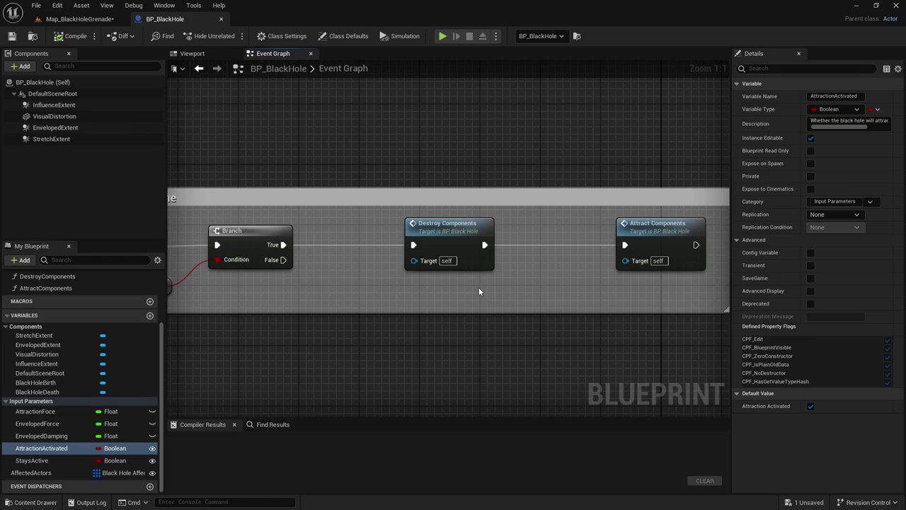
pyautogui.scroll(-1, 478, 287)
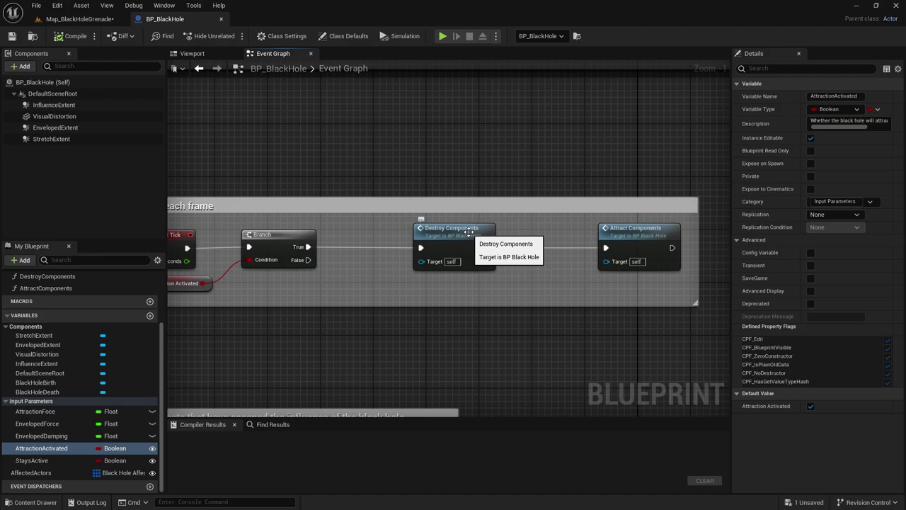
pyautogui.moveTo(522, 277); pyautogui.dragTo(495, 287, button='right')
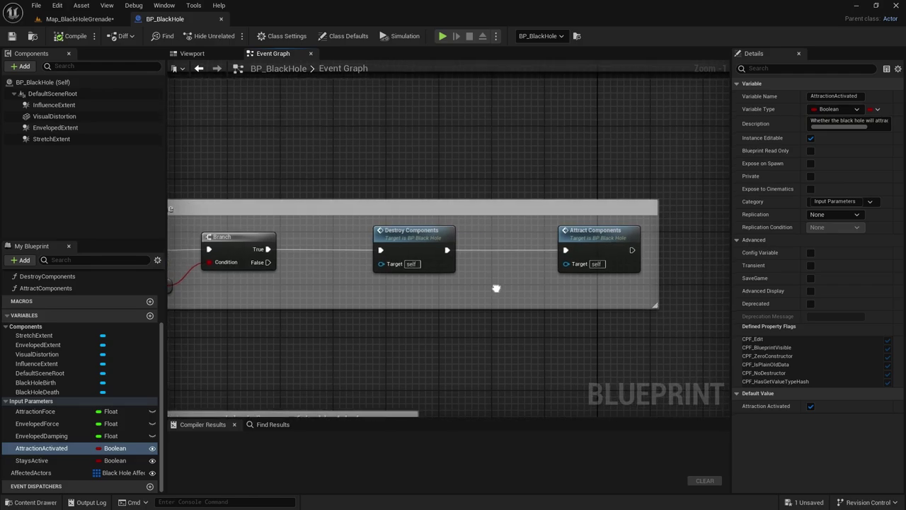
pyautogui.click(581, 238)
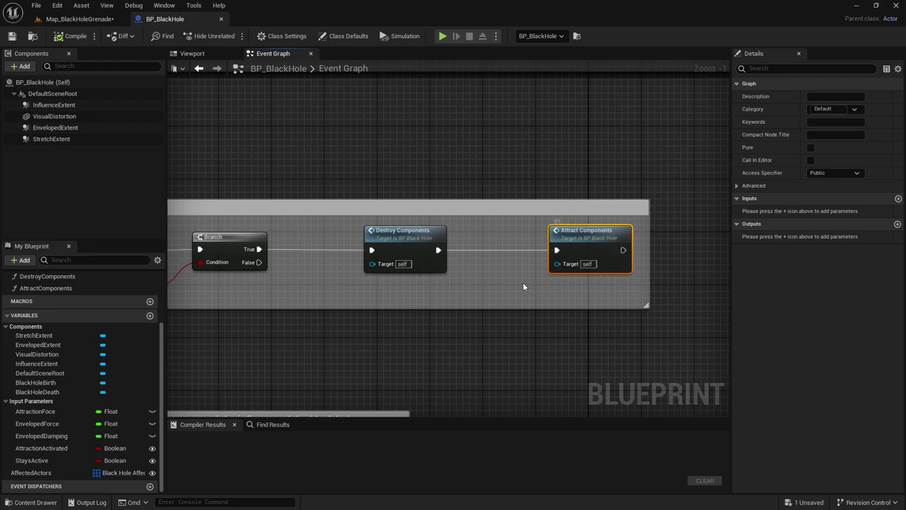
pyautogui.moveTo(461, 293); pyautogui.dragTo(598, 287, button='right')
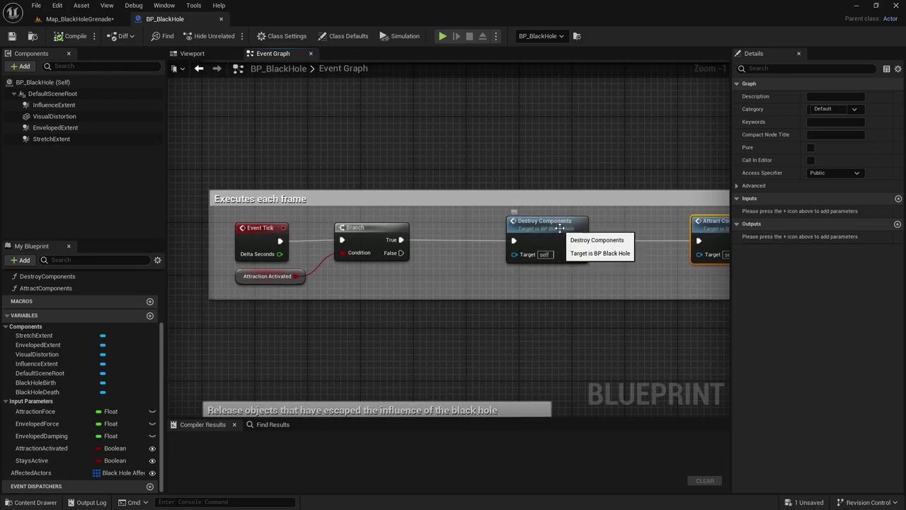
# Step: Open the Destroy Components function and examine its For Each Loop over the Affected Actors array
pyautogui.doubleClick(559, 227)
pyautogui.moveTo(267, 300); pyautogui.dragTo(434, 315, button='right')
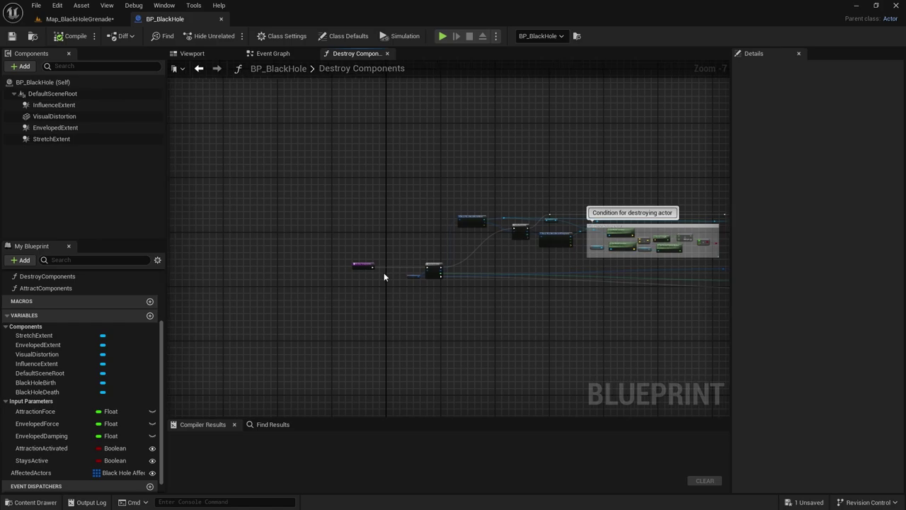
pyautogui.scroll(5, 384, 276)
pyautogui.moveTo(542, 345); pyautogui.dragTo(434, 334, button='right')
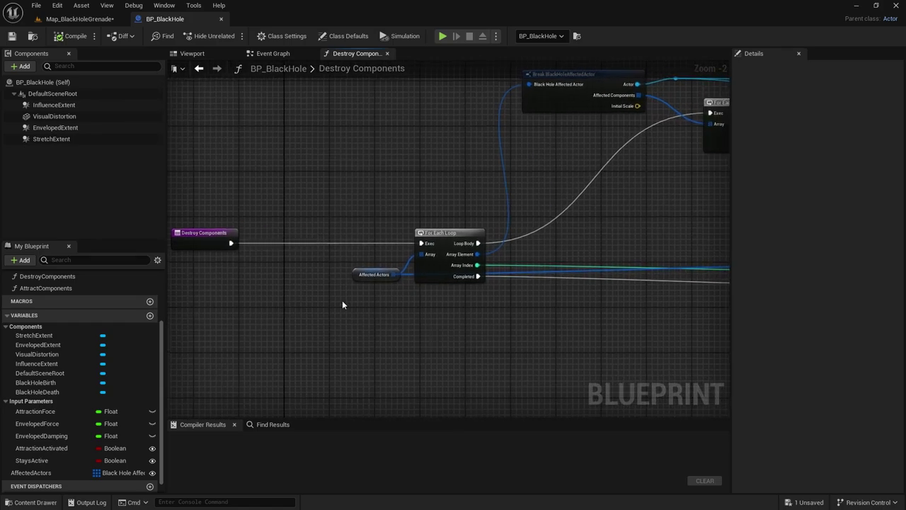
pyautogui.moveTo(342, 305); pyautogui.dragTo(313, 331, button='right')
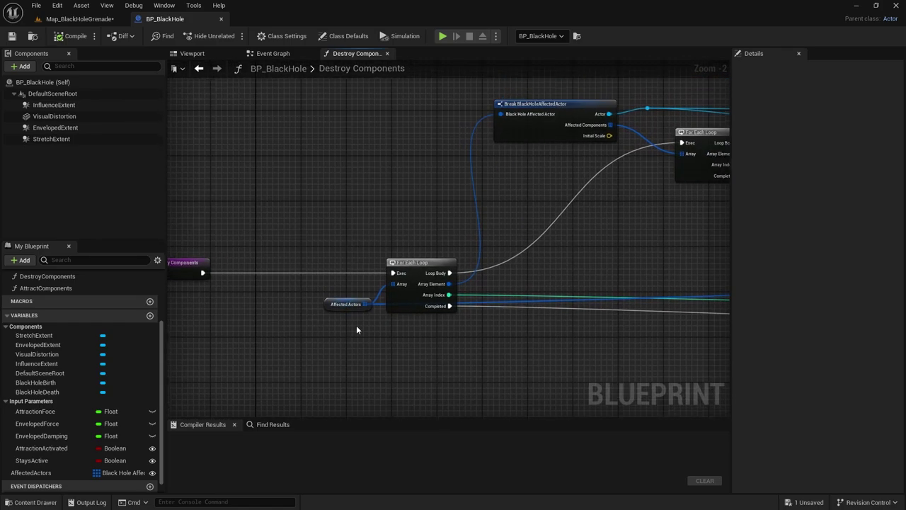
pyautogui.scroll(1, 357, 325)
pyautogui.scroll(-1, 357, 325)
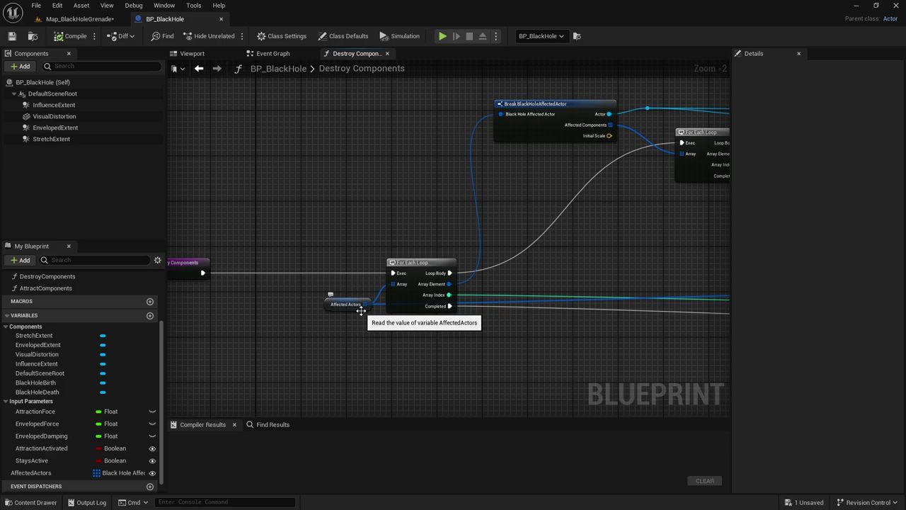
pyautogui.scroll(1, 361, 310)
pyautogui.moveTo(439, 345); pyautogui.dragTo(411, 338, button='right')
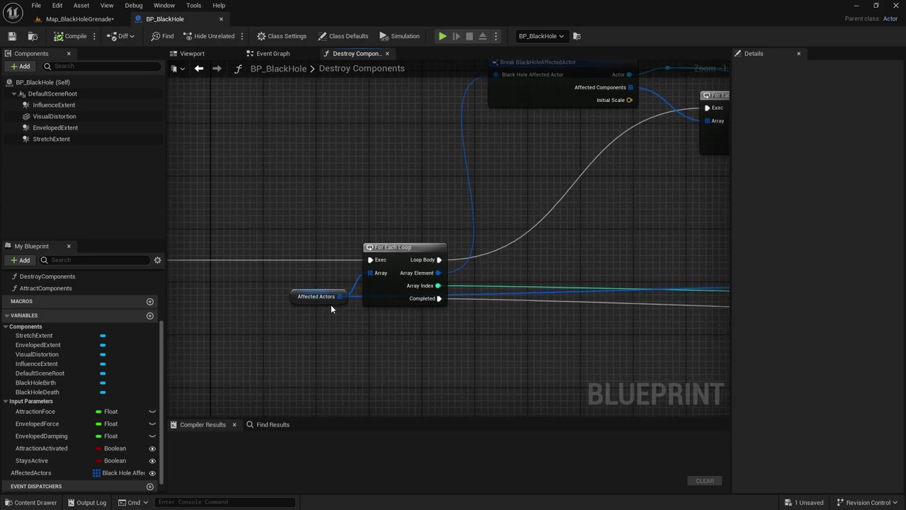
# Step: Examine Break BlackHoleAffectedActor, the nested loop over Affected Components, and Break BlackHoleAffectedComponent in Destroy Components
pyautogui.moveTo(493, 258); pyautogui.dragTo(345, 292, button='right')
pyautogui.scroll(-1, 401, 301)
pyautogui.scroll(-1, 345, 292)
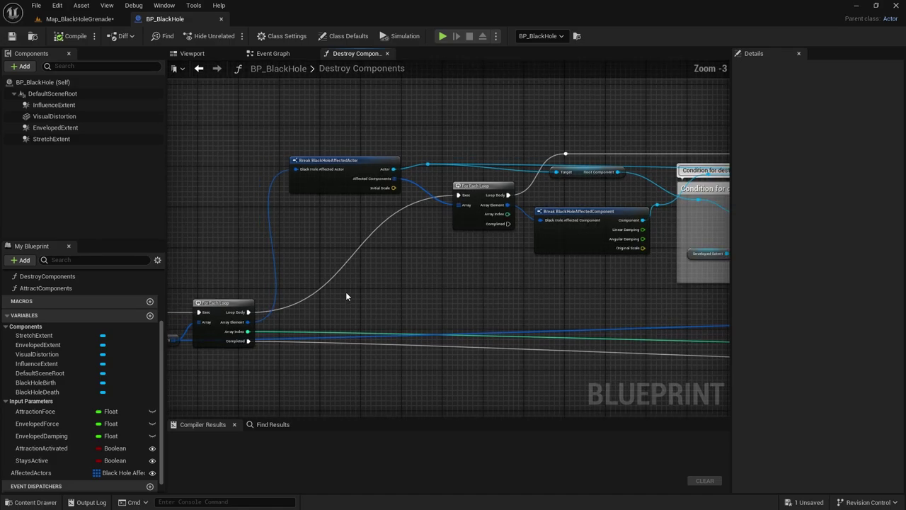
pyautogui.moveTo(409, 232); pyautogui.dragTo(435, 186, button='right')
pyautogui.scroll(1, 387, 215)
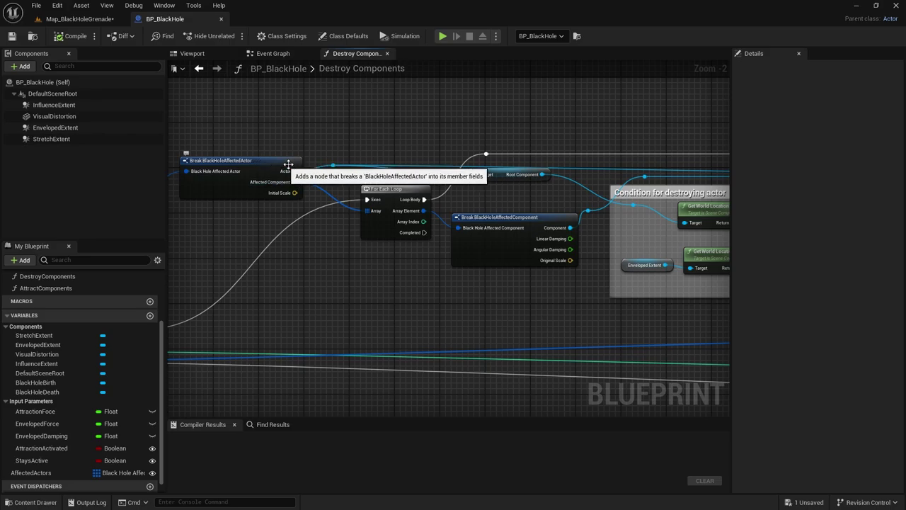
pyautogui.scroll(2, 280, 181)
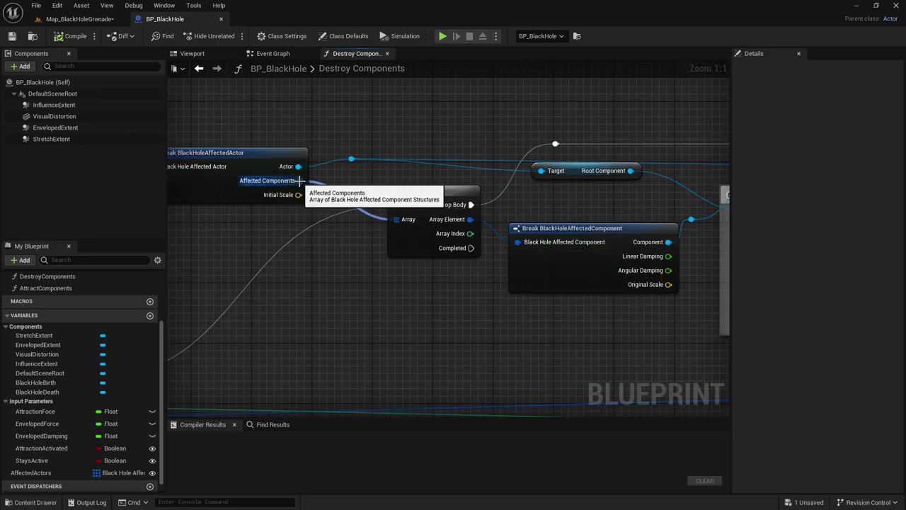
pyautogui.moveTo(457, 298); pyautogui.dragTo(432, 312, button='right')
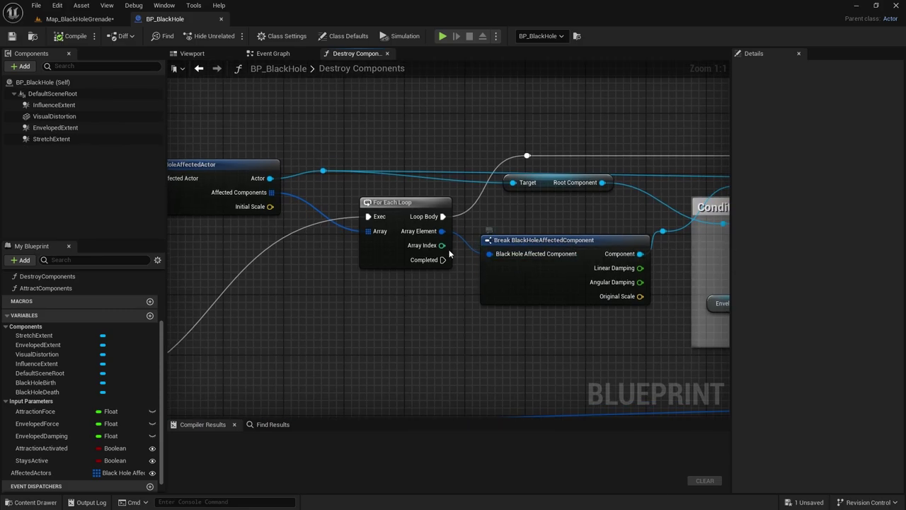
pyautogui.moveTo(623, 281); pyautogui.dragTo(279, 292, button='right')
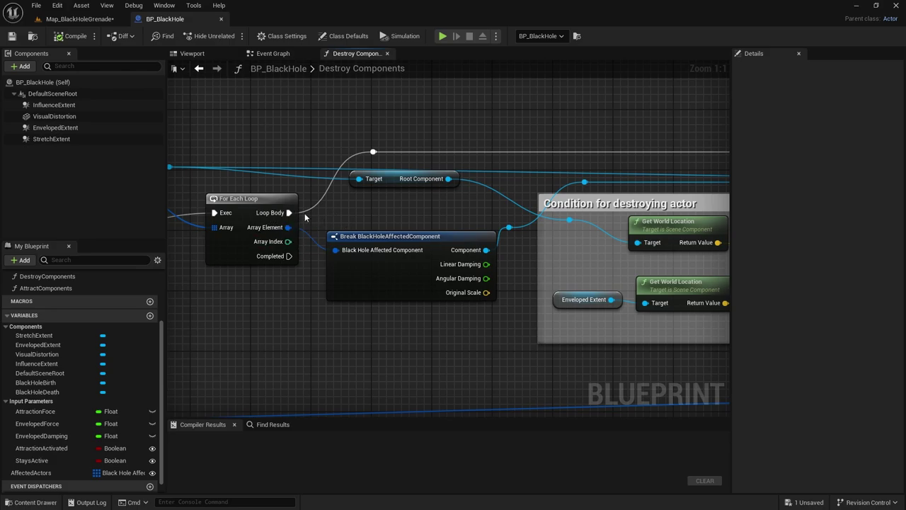
# Step: Survey the Condition for destroying actor group in Destroy Components and the Branch that it feeds
pyautogui.moveTo(540, 250); pyautogui.dragTo(403, 232, button='right')
pyautogui.scroll(-3, 423, 222)
pyautogui.scroll(-1, 422, 222)
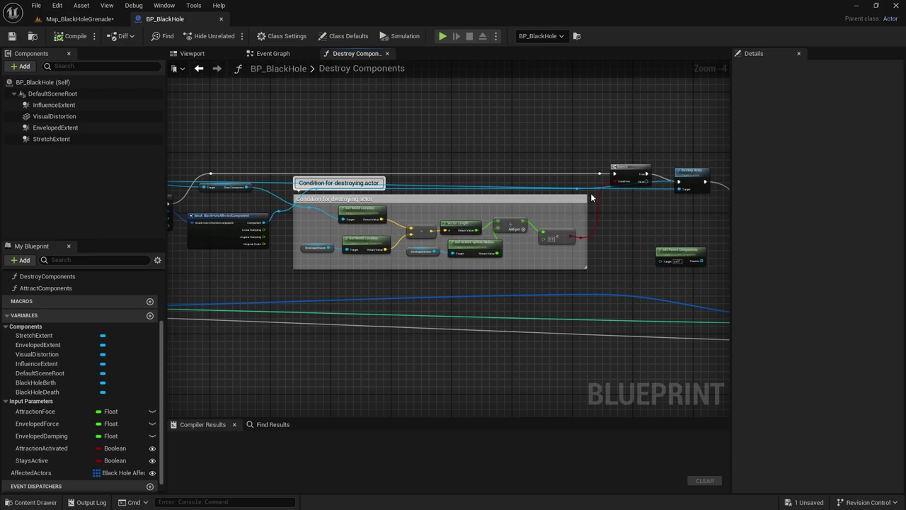
pyautogui.scroll(3, 615, 183)
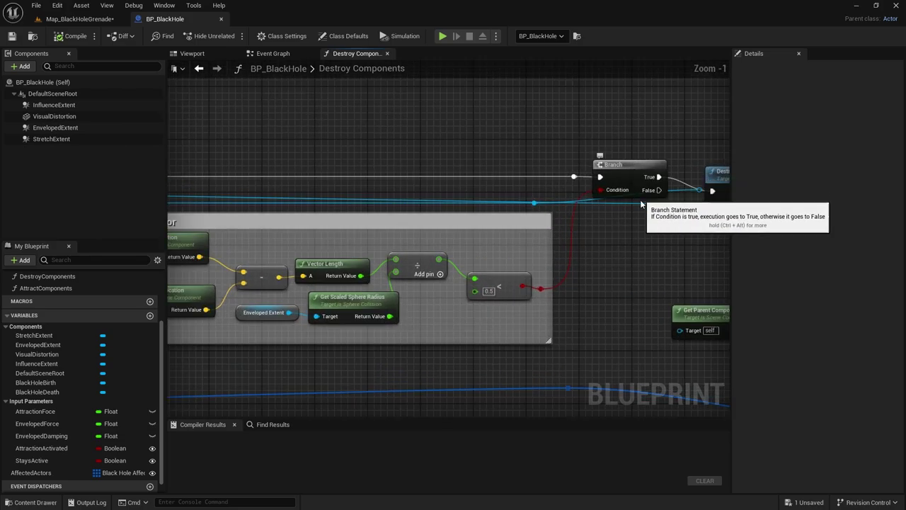
pyautogui.moveTo(378, 255); pyautogui.dragTo(607, 216, button='right')
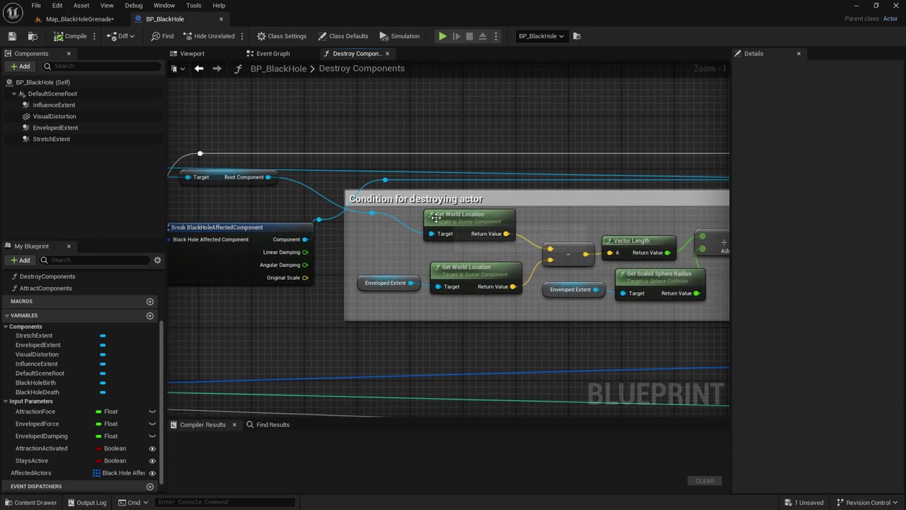
pyautogui.scroll(-1, 364, 198)
pyautogui.moveTo(365, 198); pyautogui.dragTo(277, 204, button='right')
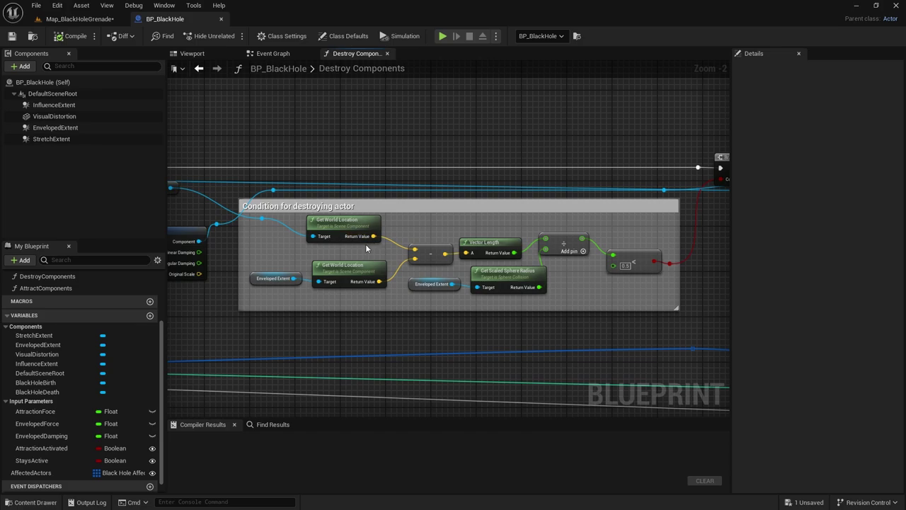
# Step: Examine how the affected actor's Root Component feeds the first Get World Location node of the destroy condition
pyautogui.moveTo(277, 243); pyautogui.dragTo(405, 246, button='right')
pyautogui.scroll(2, 288, 203)
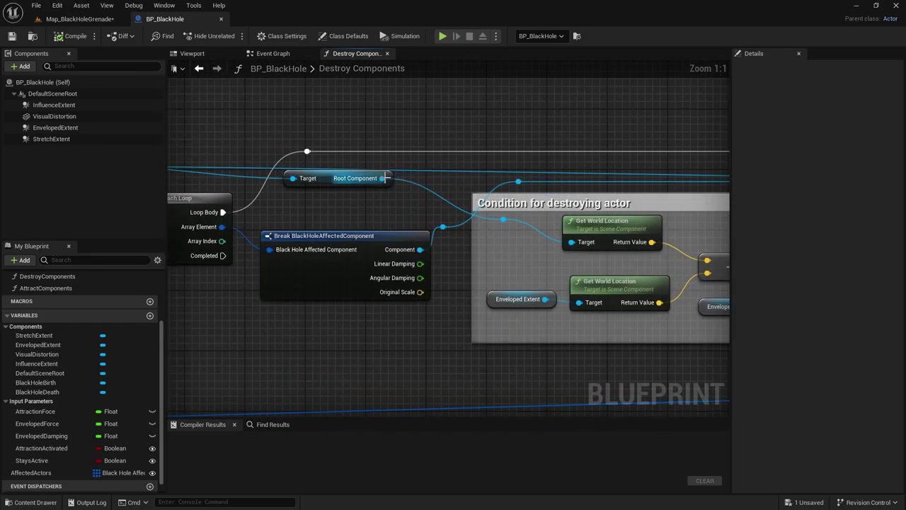
pyautogui.moveTo(489, 244); pyautogui.dragTo(402, 244, button='right')
pyautogui.scroll(-3, 384, 242)
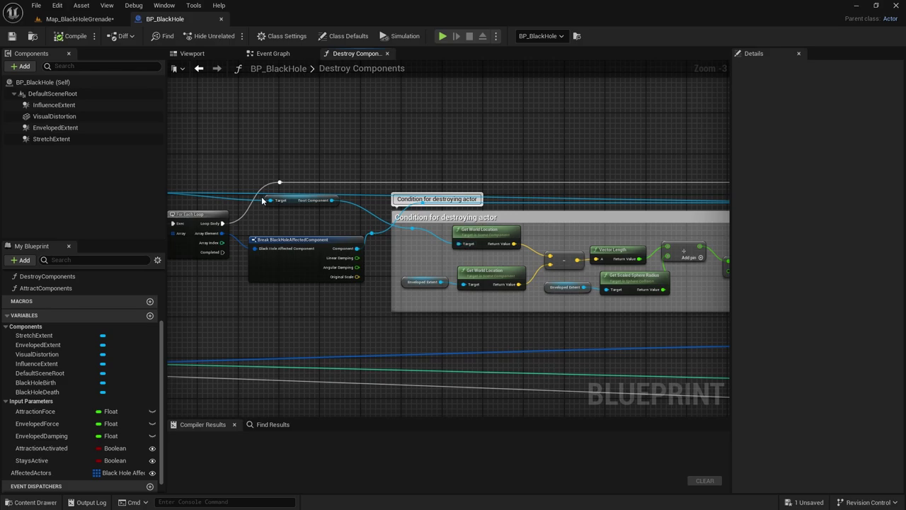
pyautogui.scroll(3, 507, 251)
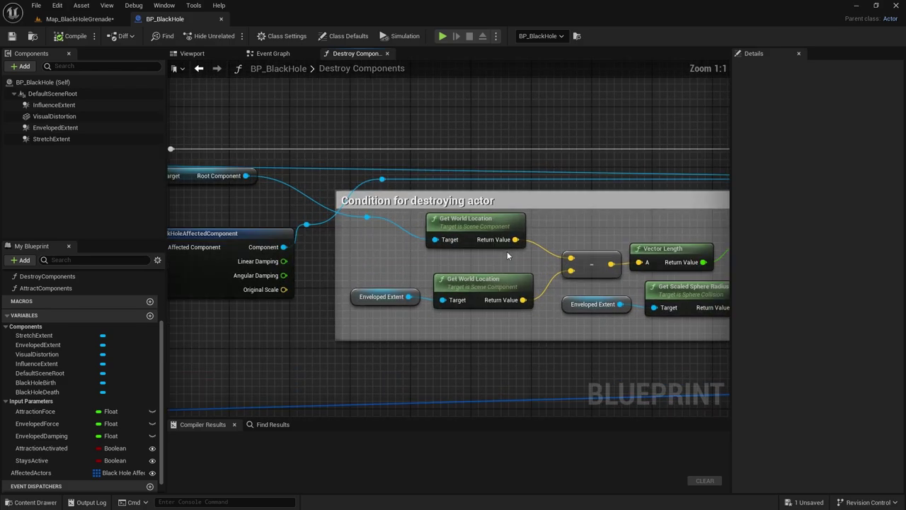
pyautogui.moveTo(515, 259); pyautogui.dragTo(441, 232, button='right')
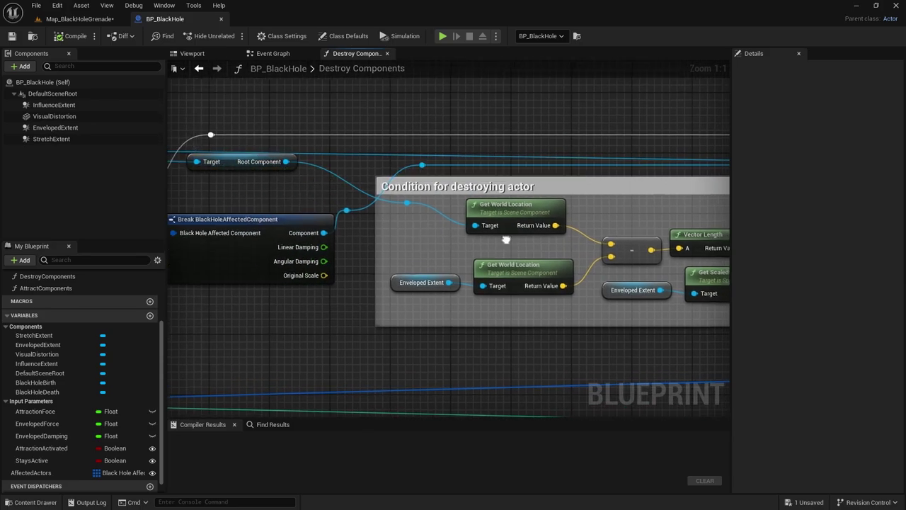
# Step: Examine the subtraction of the Enveloped Extent world location from the actor's location and the Vector Length node
pyautogui.moveTo(505, 240); pyautogui.dragTo(367, 245, button='right')
pyautogui.moveTo(424, 255); pyautogui.dragTo(377, 256, button='right')
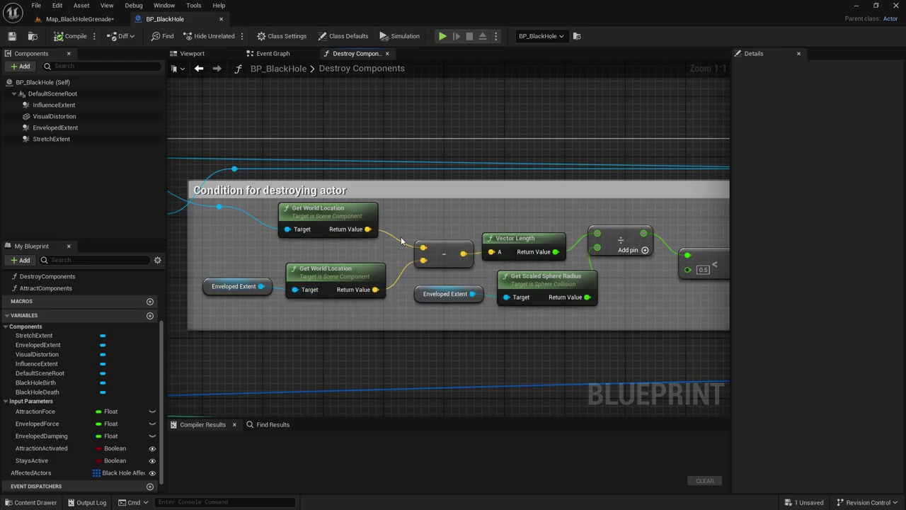
pyautogui.moveTo(418, 278); pyautogui.dragTo(347, 228, button='right')
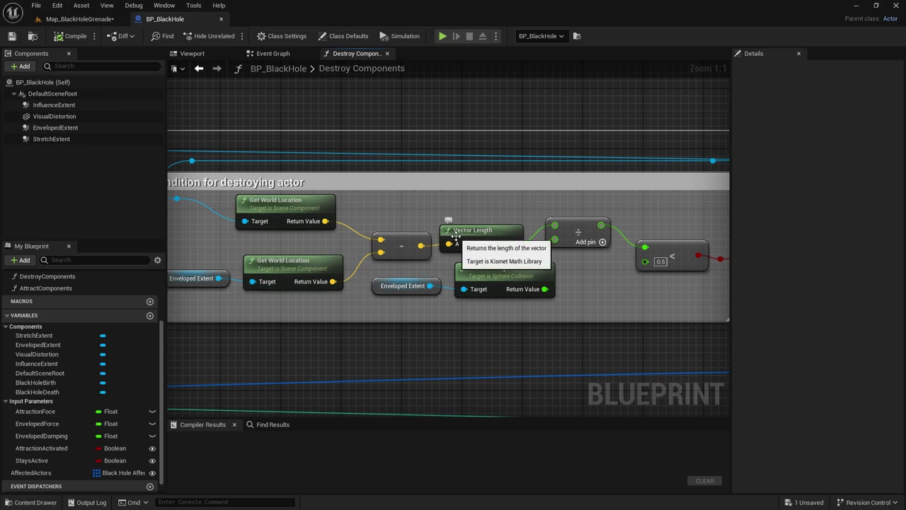
pyautogui.moveTo(478, 262); pyautogui.dragTo(465, 252, button='right')
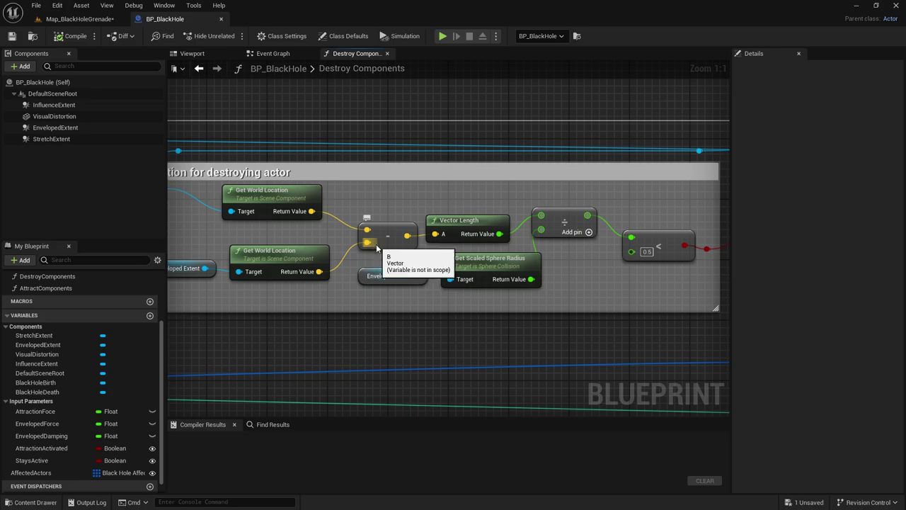
pyautogui.moveTo(375, 244); pyautogui.dragTo(370, 241, button='right')
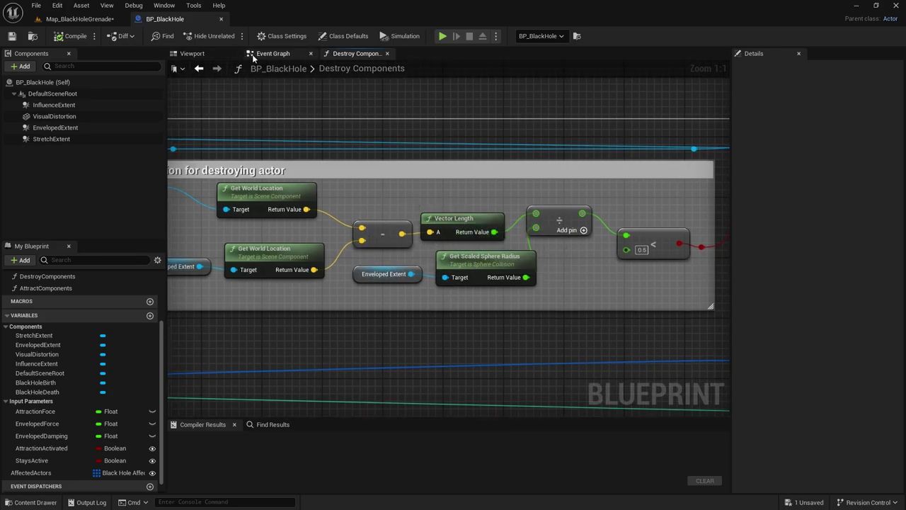
# Step: View the black hole's centre in the Viewport, then inspect the Enveloped Extent and Get Scaled Sphere Radius nodes in Destroy Components
pyautogui.click(212, 54)
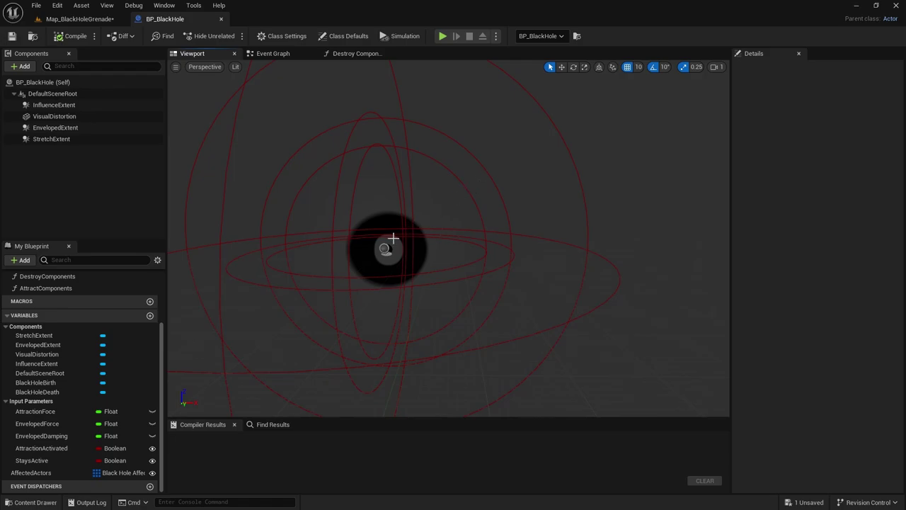
pyautogui.click(347, 54)
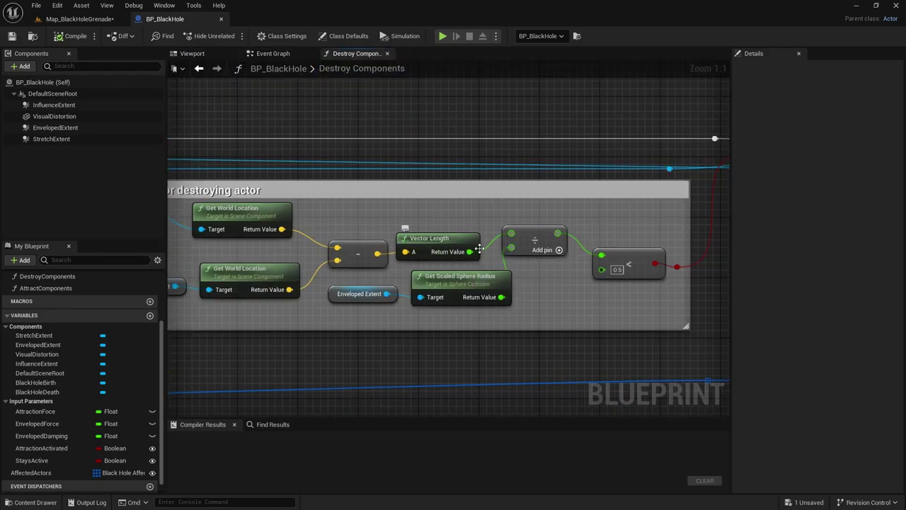
pyautogui.moveTo(538, 281); pyautogui.dragTo(521, 269, button='right')
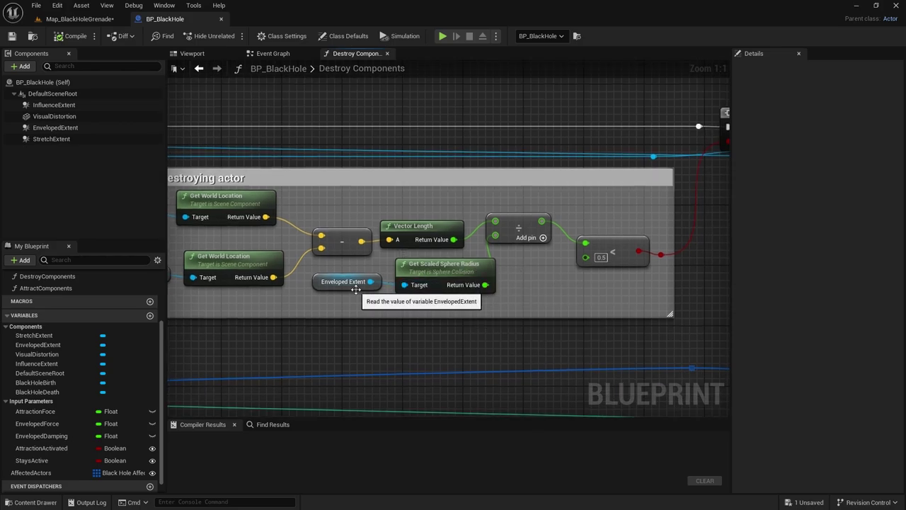
# Step: Select the StretchExtent and EnvelopedExtent spheres in the Viewport to compare them, then return to Destroy Components
pyautogui.click(192, 53)
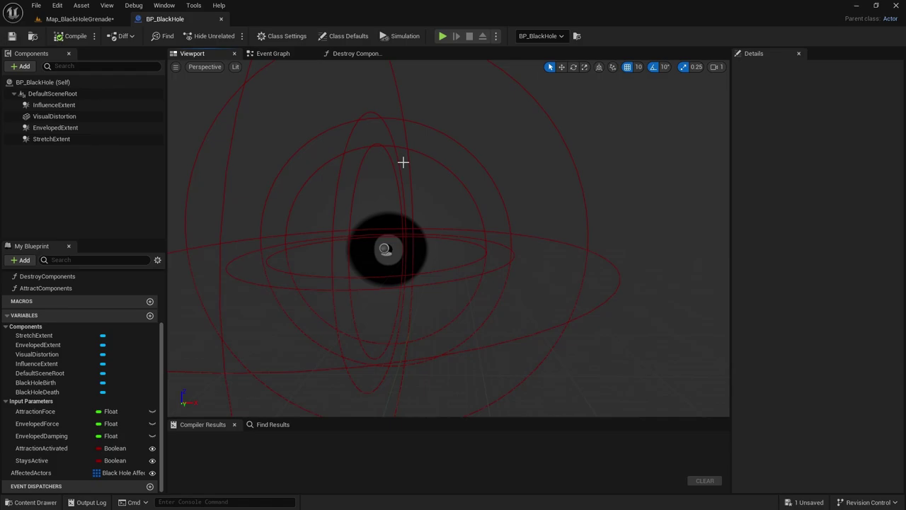
pyautogui.click(503, 209)
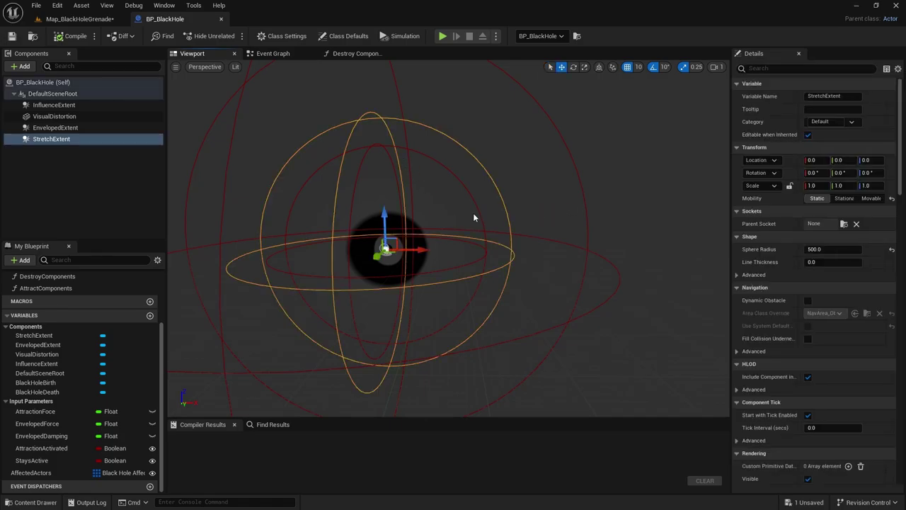
pyautogui.click(478, 208)
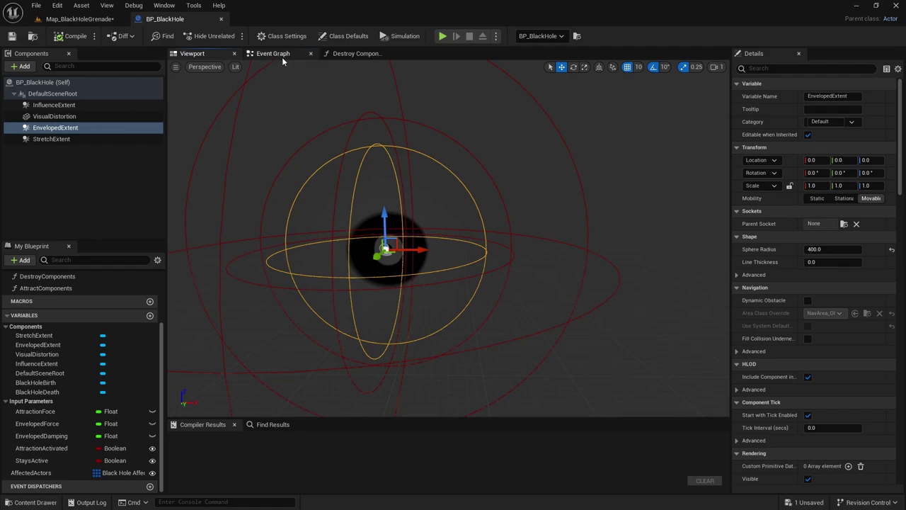
pyautogui.click(354, 54)
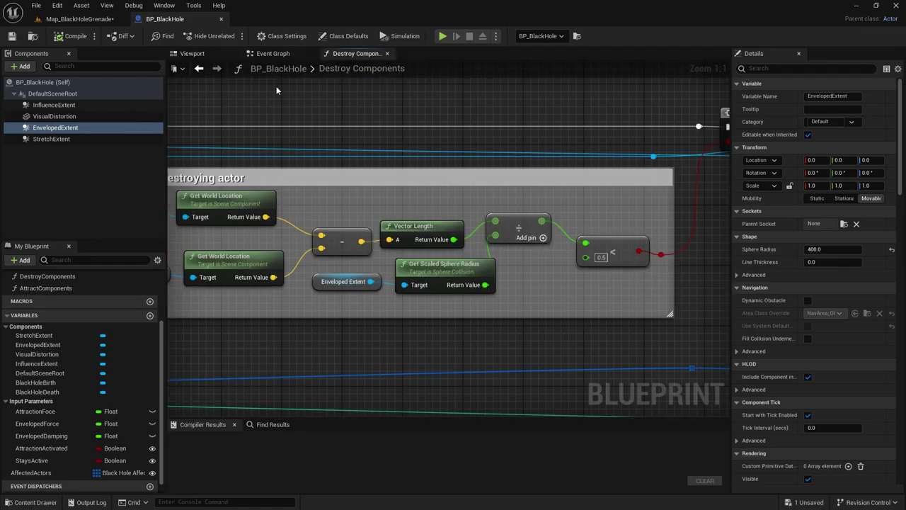
# Step: Relate the EnvelopedExtent sphere in the Viewport to the distance-by-radius division and its less-than 0.5 comparison
pyautogui.click(220, 54)
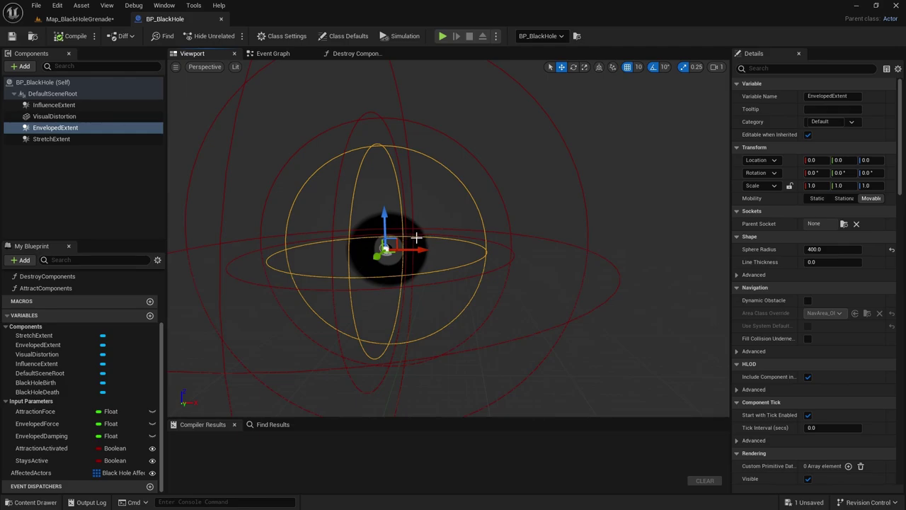
pyautogui.click(344, 53)
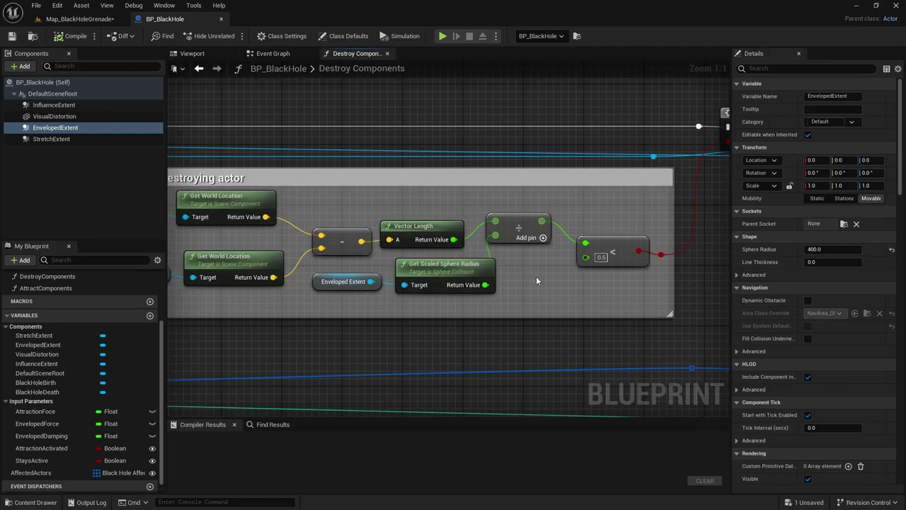
pyautogui.moveTo(544, 274); pyautogui.dragTo(496, 271, button='right')
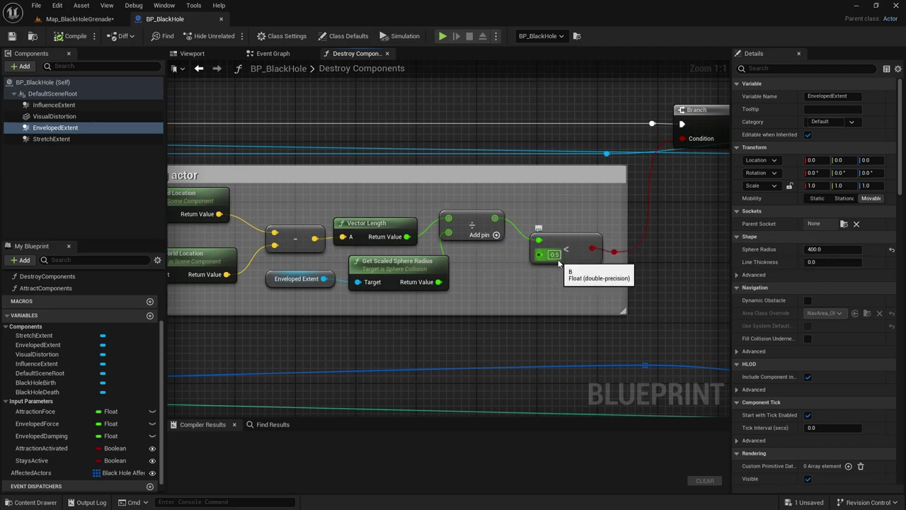
pyautogui.moveTo(496, 279); pyautogui.dragTo(484, 295, button='right')
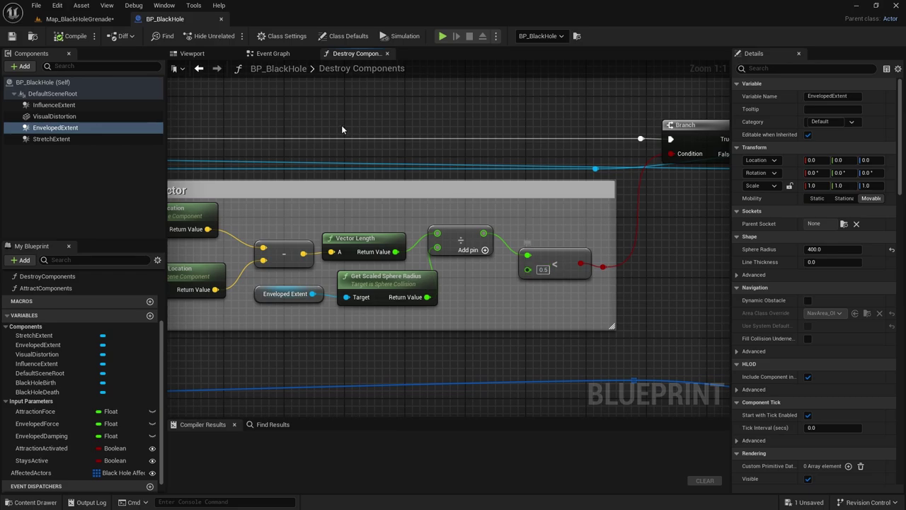
# Step: Recheck the EnvelopedExtent sphere around the black hole in the Viewport and return to the destroy condition
pyautogui.click(276, 54)
pyautogui.click(192, 53)
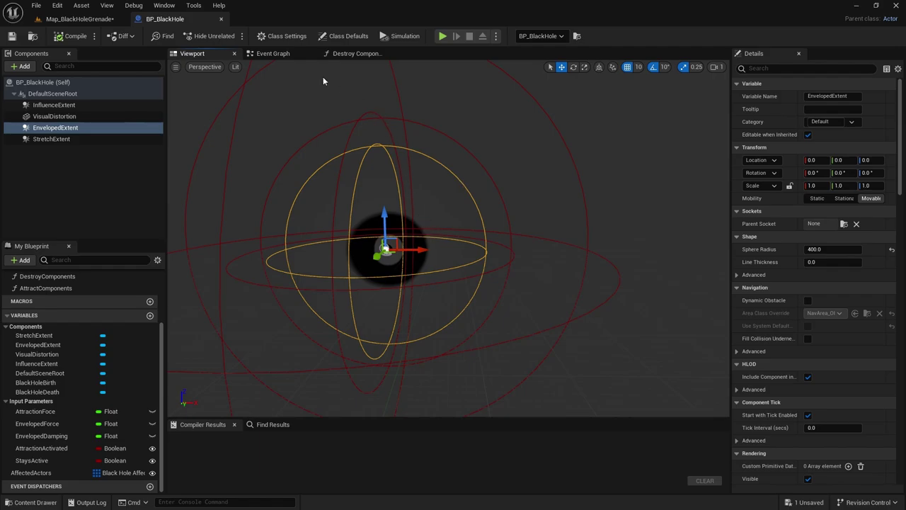
pyautogui.click(348, 53)
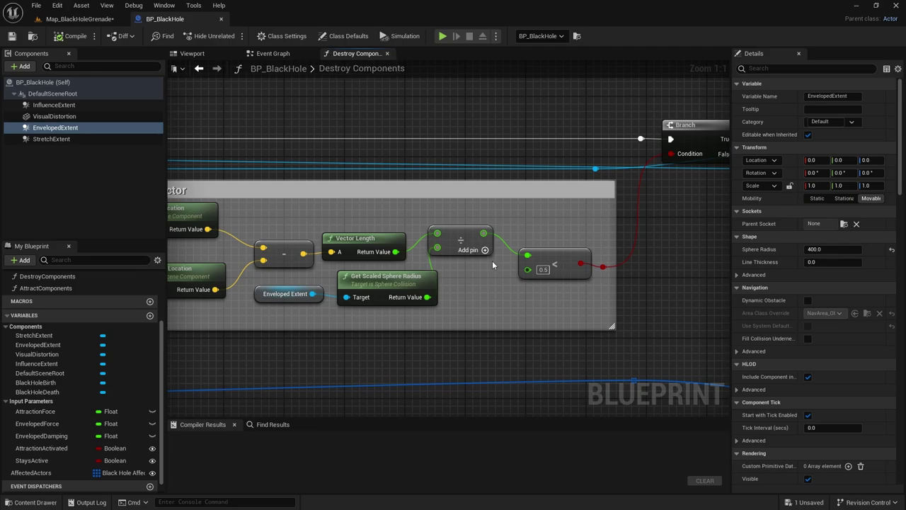
# Step: Trace the destroy condition's result to the Branch node and its Destroy Actor call
pyautogui.scroll(-4, 476, 270)
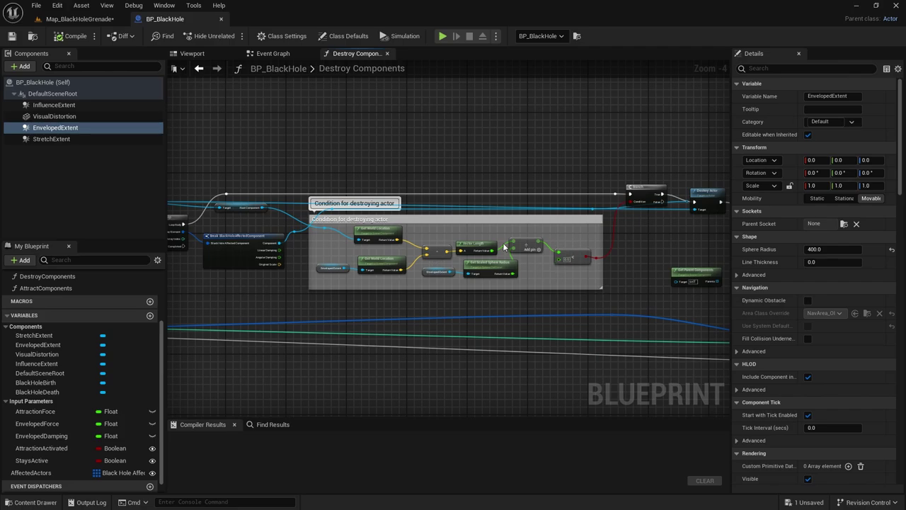
pyautogui.moveTo(309, 218); pyautogui.dragTo(352, 222, button='right')
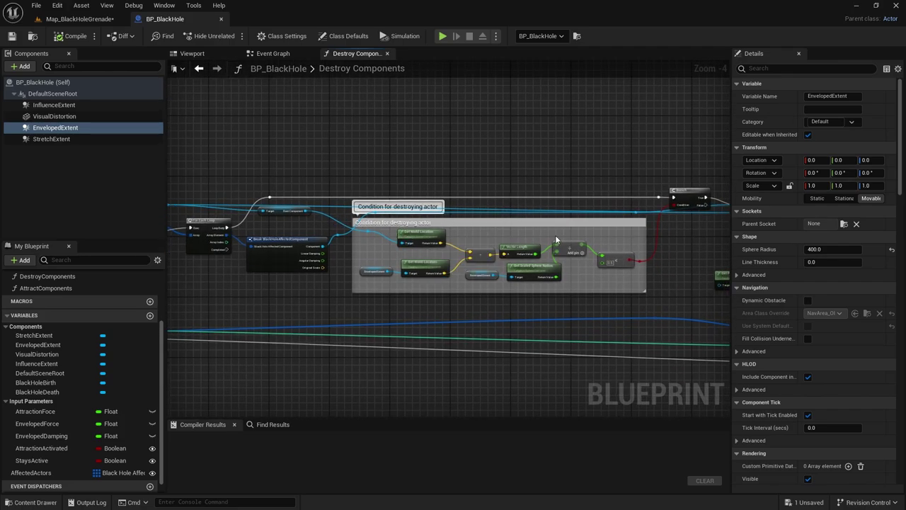
pyautogui.moveTo(556, 237); pyautogui.dragTo(429, 235, button='right')
pyautogui.scroll(3, 546, 199)
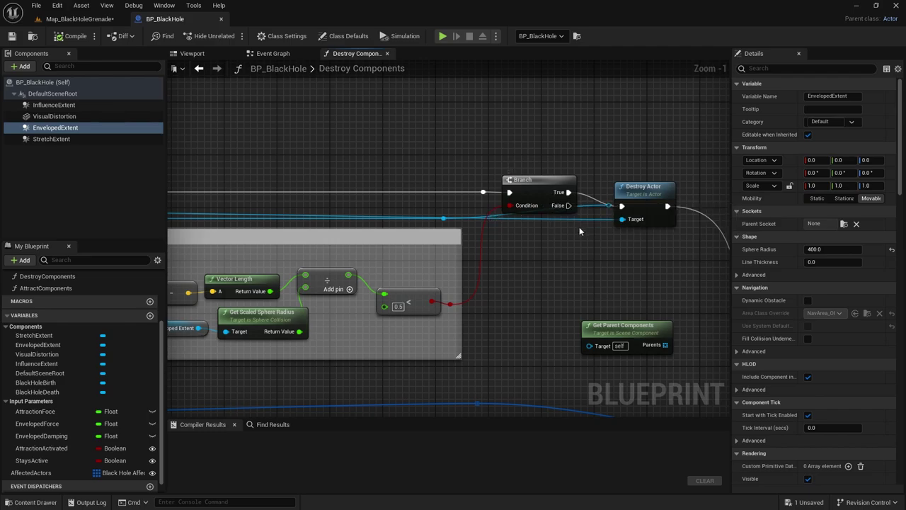
pyautogui.scroll(-2, 582, 227)
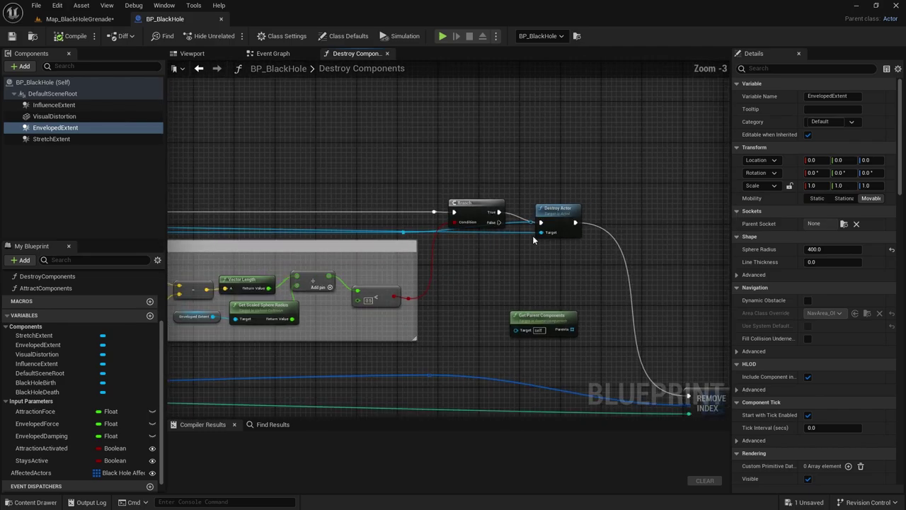
# Step: Review the whole Destroy Components chain from Break BlackHoleAffectedActor through the nested For Each Loop to the destroy condition
pyautogui.scroll(-3, 559, 234)
pyautogui.moveTo(358, 251); pyautogui.dragTo(429, 251, button='right')
pyautogui.scroll(3, 360, 226)
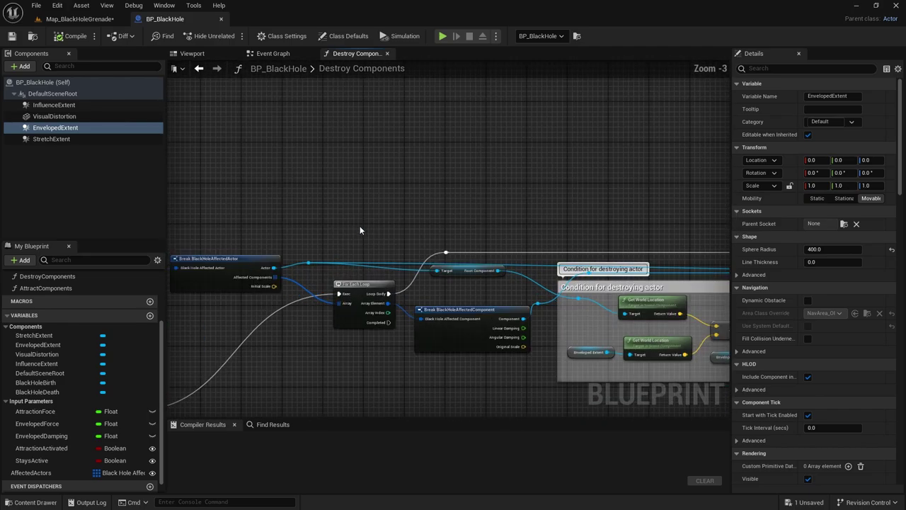
pyautogui.scroll(-1, 359, 230)
pyautogui.moveTo(360, 230); pyautogui.dragTo(220, 226, button='right')
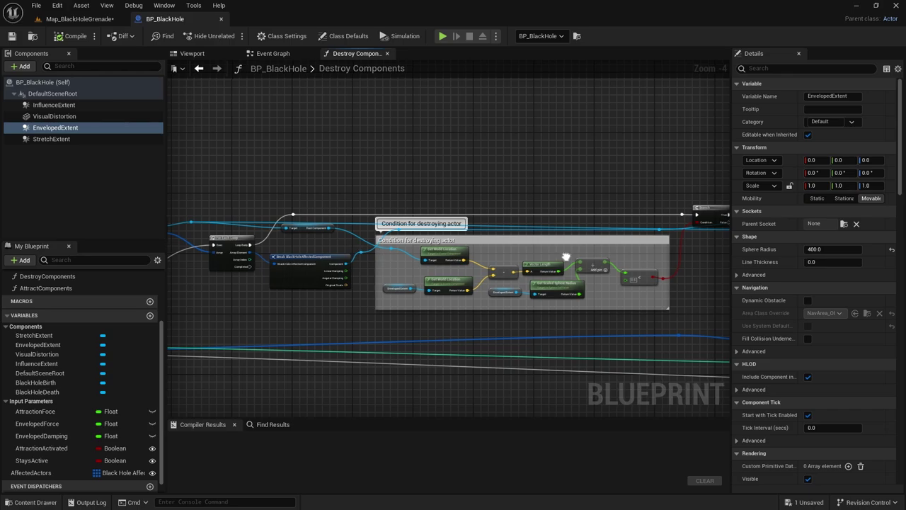
pyautogui.moveTo(565, 257); pyautogui.dragTo(496, 259, button='right')
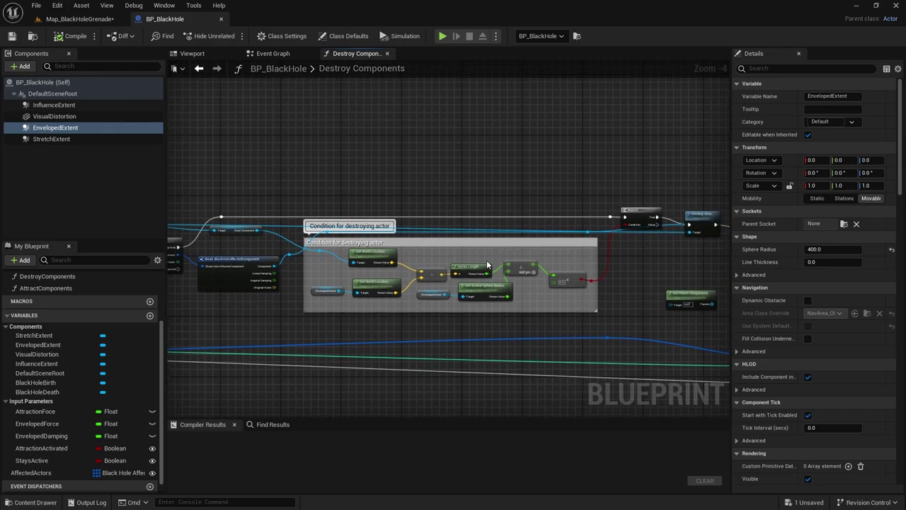
pyautogui.scroll(1, 472, 251)
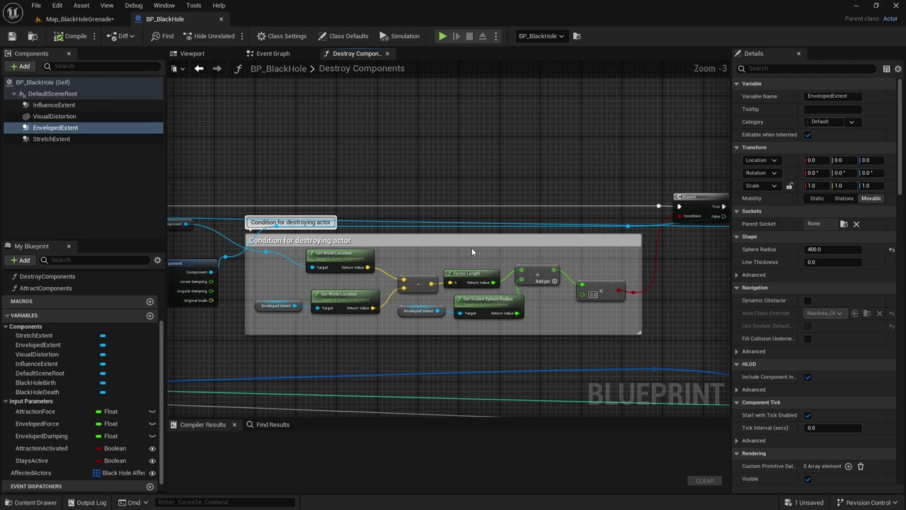
pyautogui.scroll(-1, 384, 248)
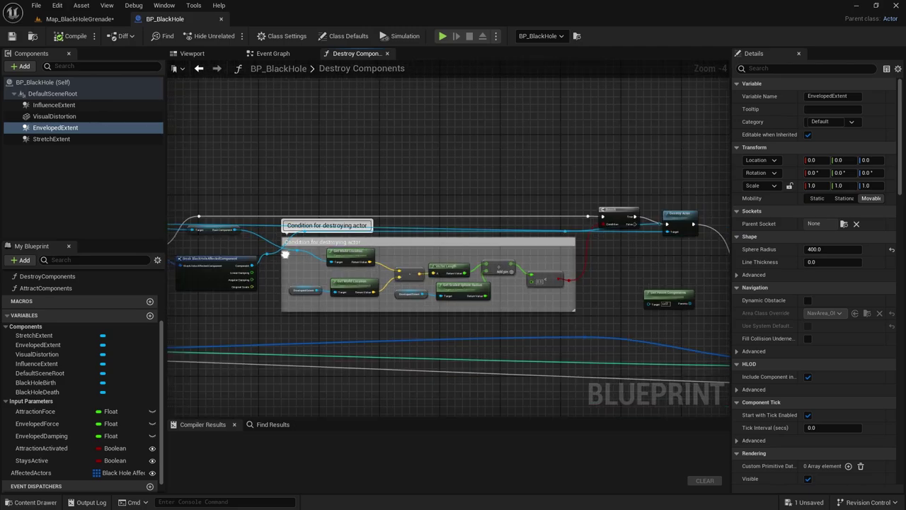
pyautogui.moveTo(285, 253); pyautogui.dragTo(399, 247, button='right')
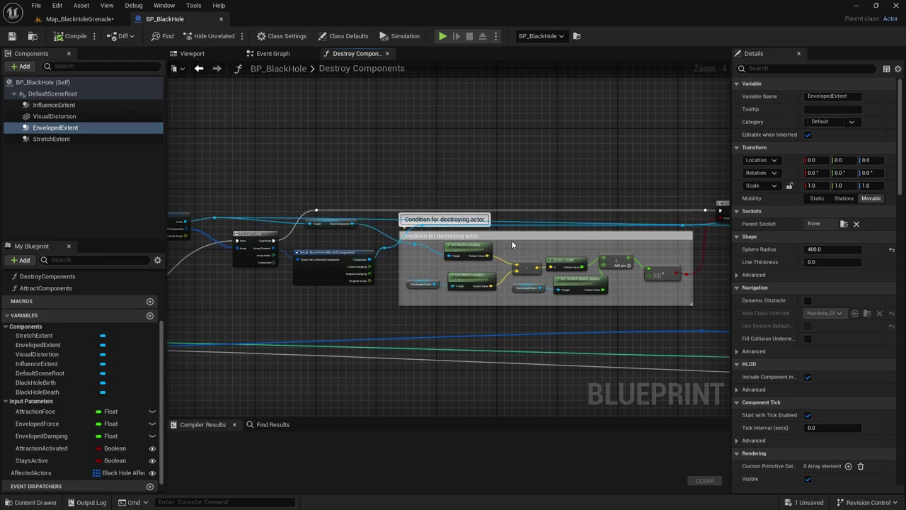
# Step: Examine the destroy condition's location subtraction, vector length and 0.5 comparison up to the Branch and Destroy Actor nodes
pyautogui.moveTo(655, 244); pyautogui.dragTo(599, 248, button='right')
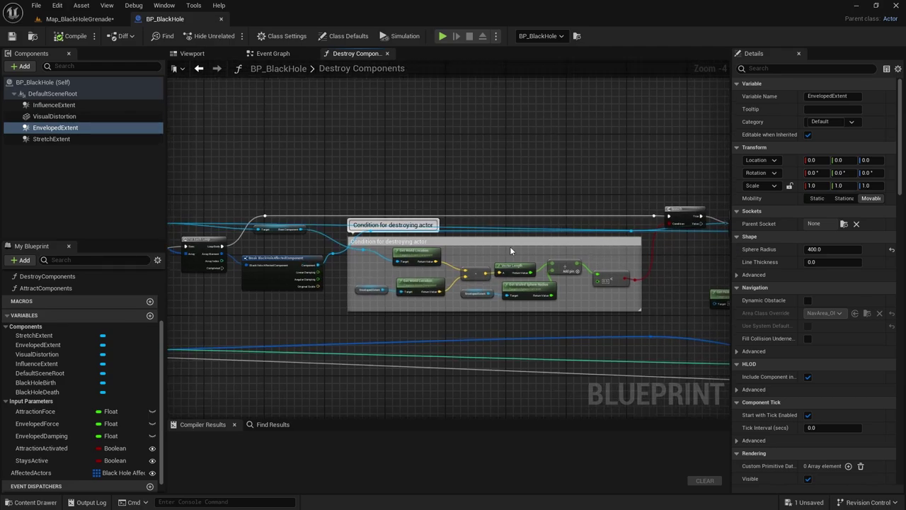
pyautogui.scroll(1, 510, 249)
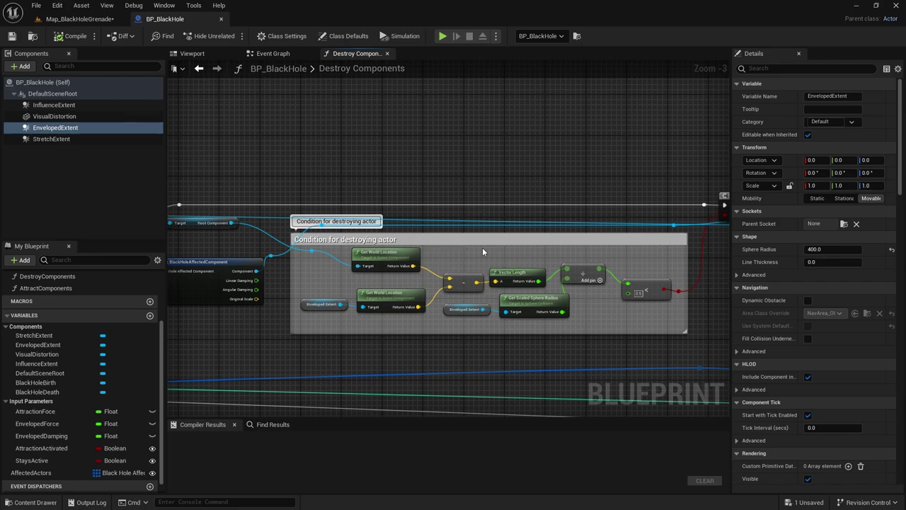
pyautogui.scroll(-1, 384, 264)
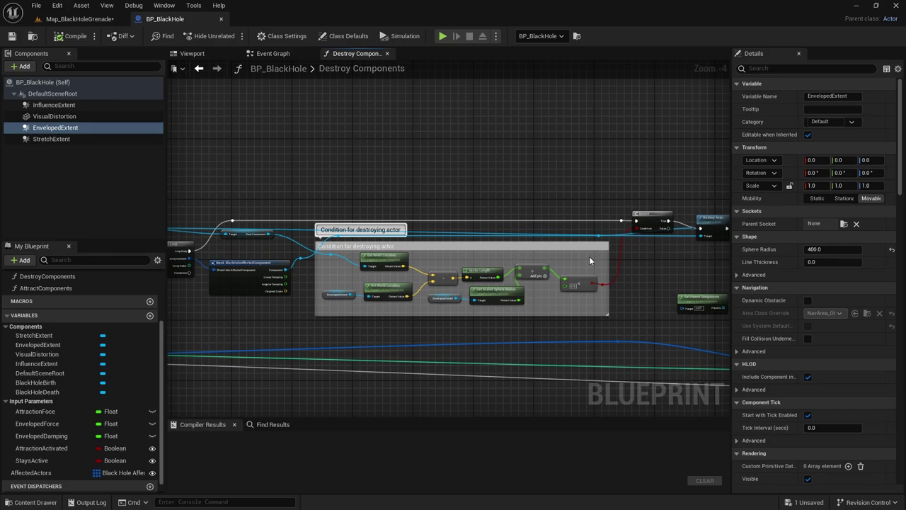
pyautogui.moveTo(587, 253); pyautogui.dragTo(522, 248, button='right')
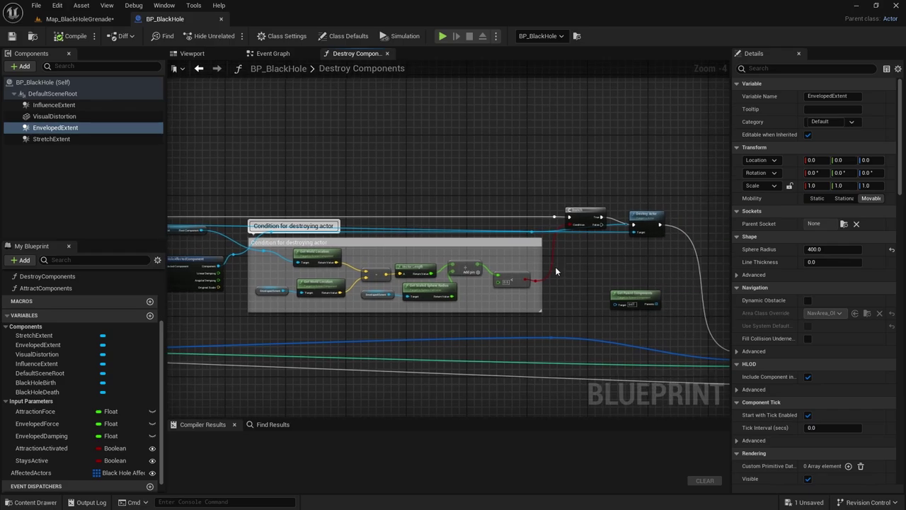
pyautogui.scroll(1, 506, 271)
# Step: Play-test Map_BlackHoleGrenade near the floating physics objects to check the black hole's behaviour, and stop the session
pyautogui.click(99, 19)
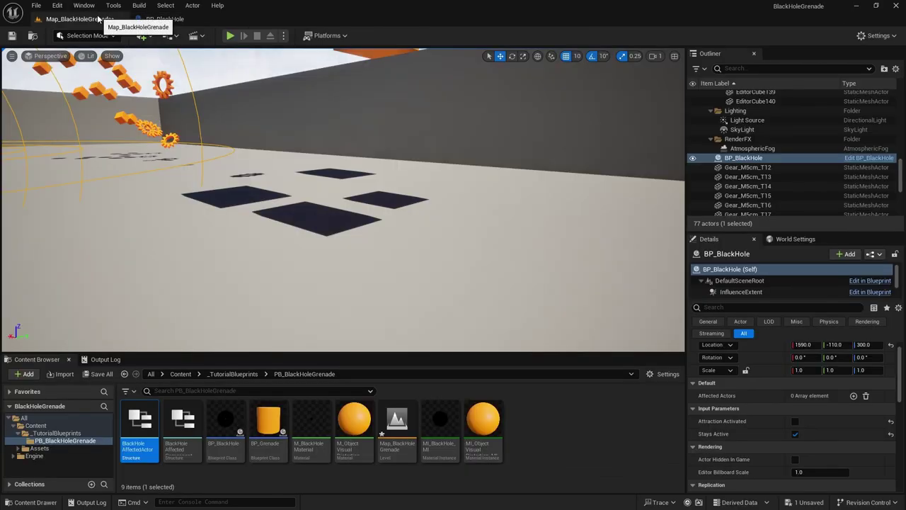
pyautogui.moveTo(221, 161); pyautogui.dragTo(35, 160, button='right')
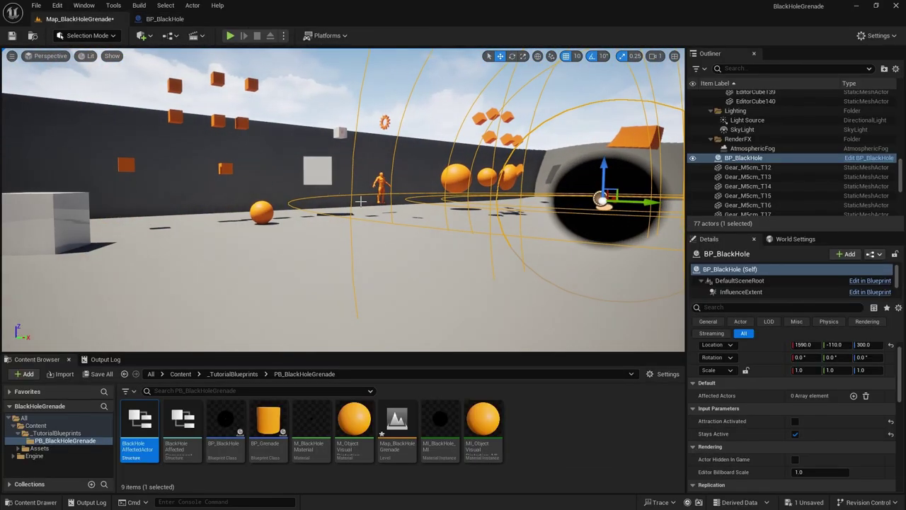
pyautogui.moveTo(361, 201); pyautogui.dragTo(311, 201, button='right')
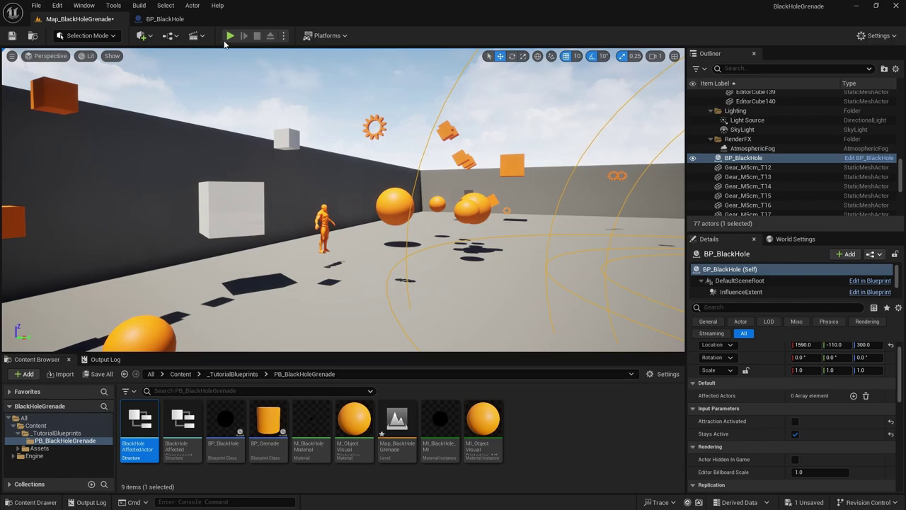
pyautogui.click(229, 36)
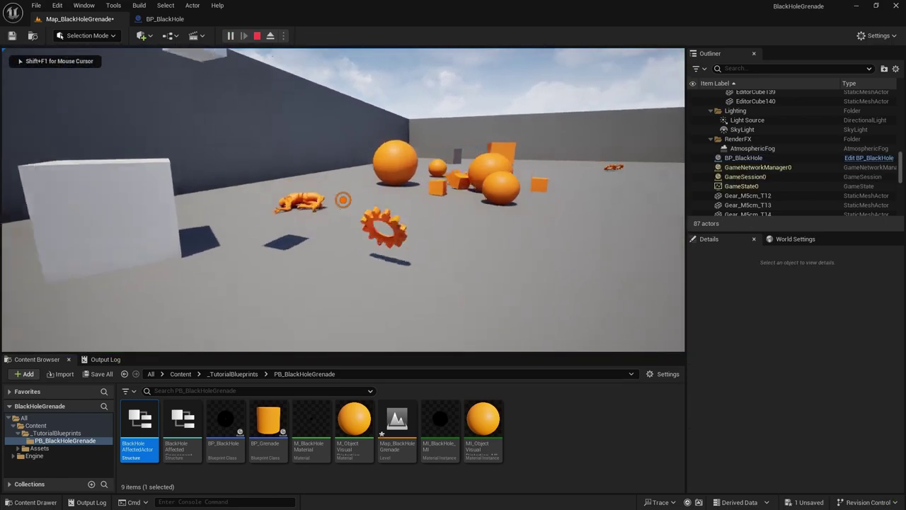
pyautogui.press('s')
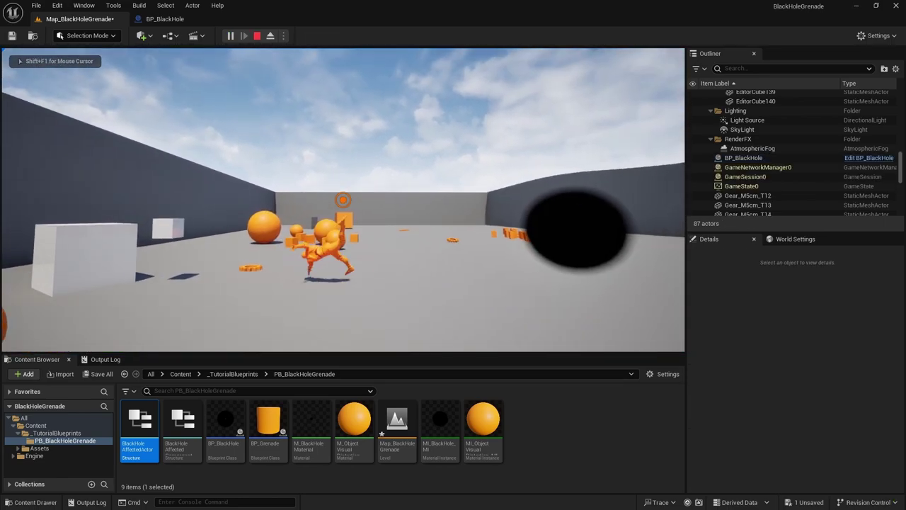
pyautogui.press('Escape')
# Step: Enable Attraction Activated on the level's BP_BlackHole actor and save the level
pyautogui.doubleClick(743, 157)
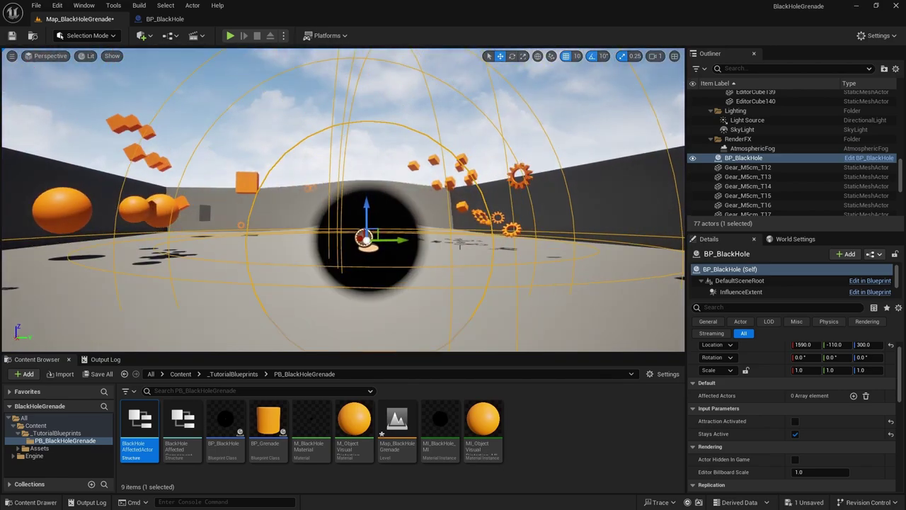
pyautogui.click(794, 421)
pyautogui.moveTo(407, 214); pyautogui.dragTo(384, 199, button='right')
pyautogui.hotkey('ctrl', 's')
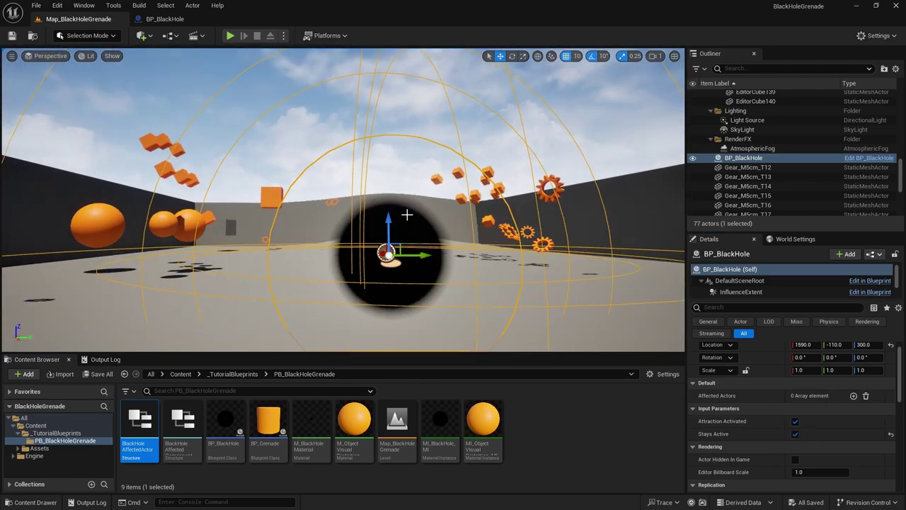
# Step: Play the level with attraction enabled, move around the black hole to watch it consume objects, and stop
pyautogui.hotkey('alt', 'p')
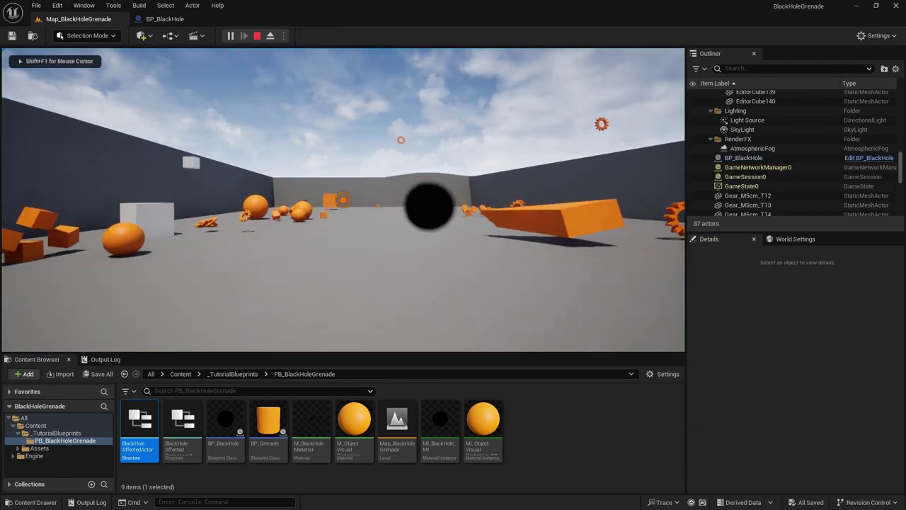
pyautogui.press('w')
pyautogui.press('s')
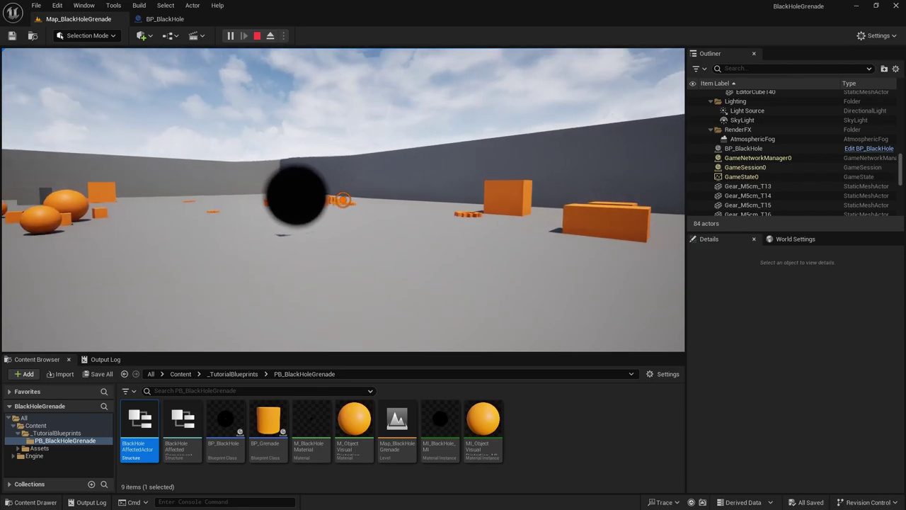
pyautogui.press('Escape')
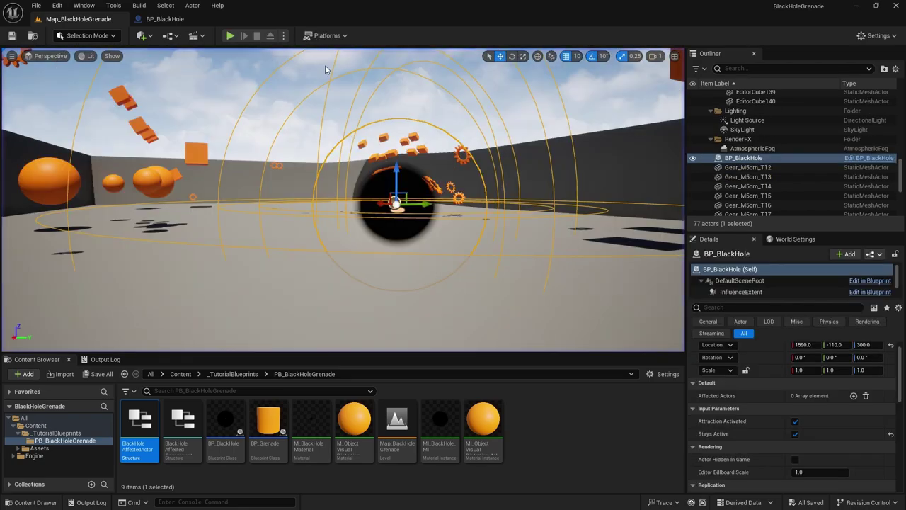
# Step: Return to the Destroy Components function in BP_BlackHole and follow the component loop through the condition to Destroy Actor
pyautogui.click(176, 19)
pyautogui.moveTo(516, 227); pyautogui.dragTo(551, 249, button='right')
pyautogui.scroll(-2, 572, 220)
pyautogui.scroll(1, 549, 237)
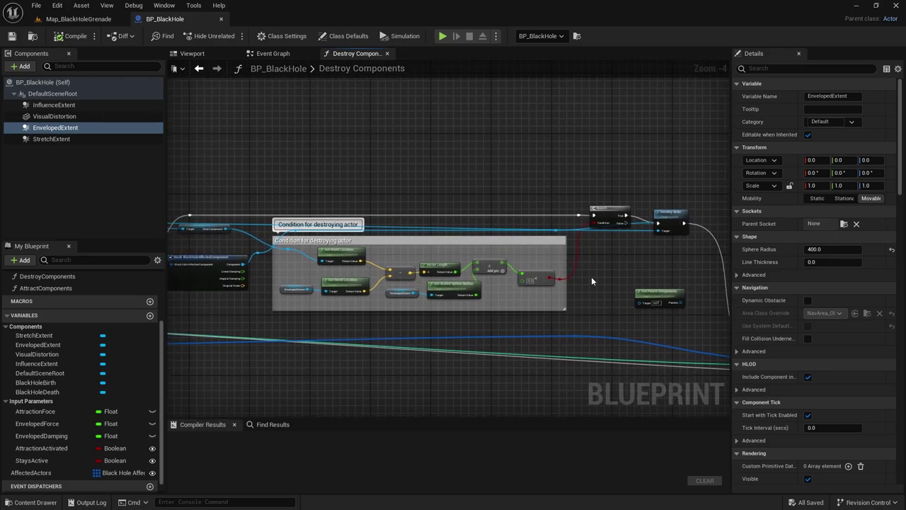
pyautogui.moveTo(592, 281); pyautogui.dragTo(726, 249, button='right')
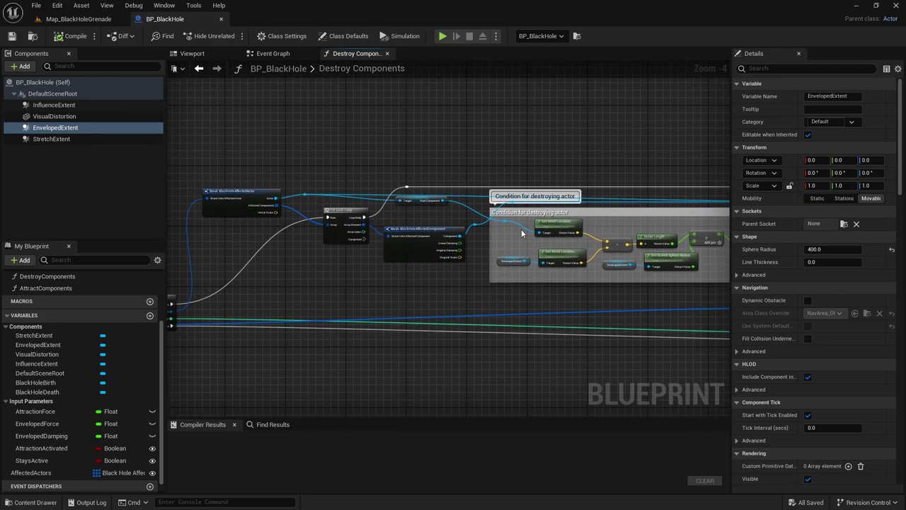
pyautogui.moveTo(521, 229); pyautogui.dragTo(529, 227, button='right')
pyautogui.moveTo(665, 223); pyautogui.dragTo(551, 220, button='right')
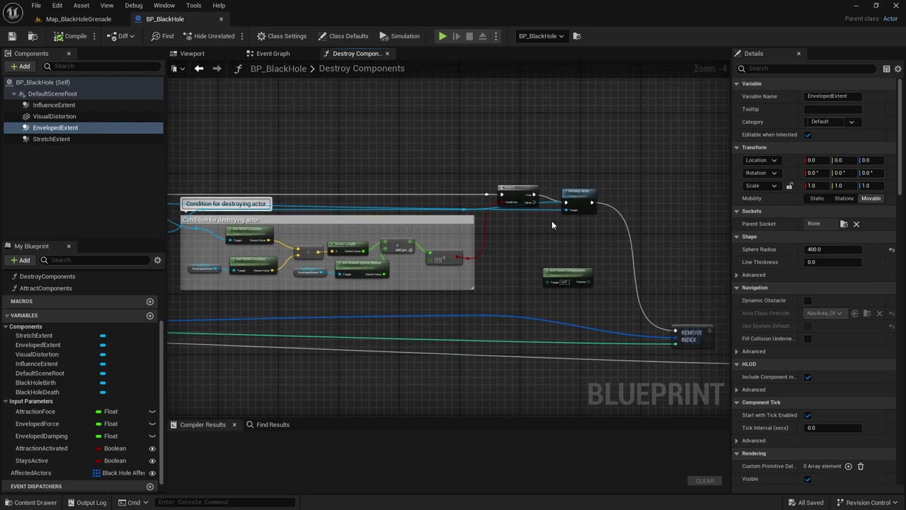
# Step: Examine how Destroy Actor leads into the Remove Index node
pyautogui.scroll(1, 601, 221)
pyautogui.scroll(1, 600, 279)
pyautogui.moveTo(600, 279); pyautogui.dragTo(466, 203, button='right')
pyautogui.scroll(-2, 502, 255)
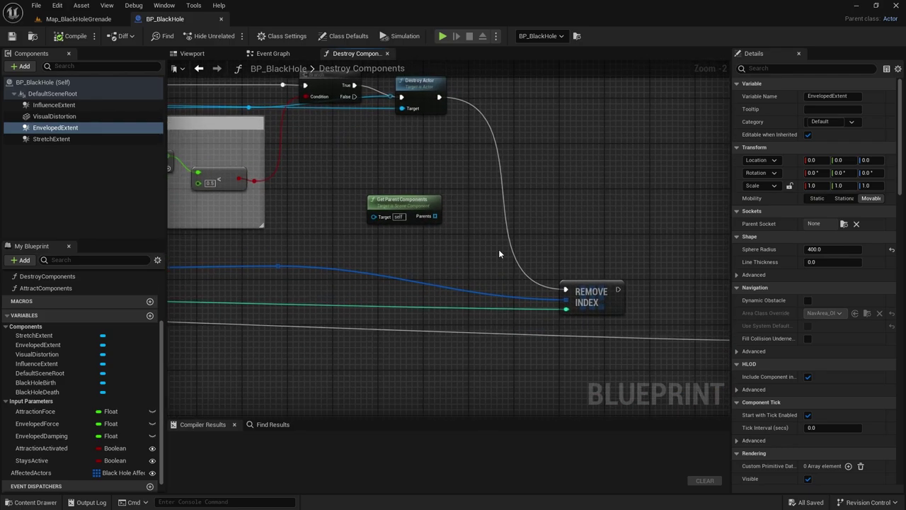
pyautogui.moveTo(361, 298); pyautogui.dragTo(376, 278, button='right')
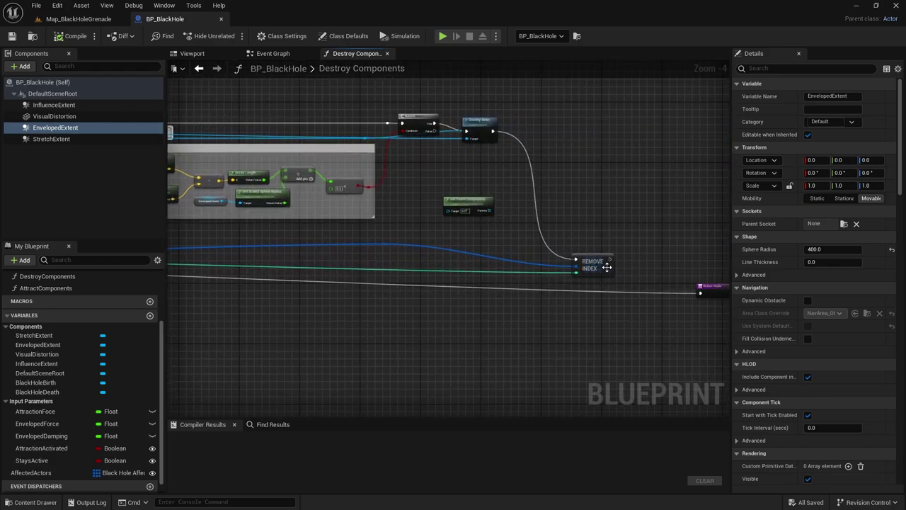
pyautogui.scroll(2, 588, 261)
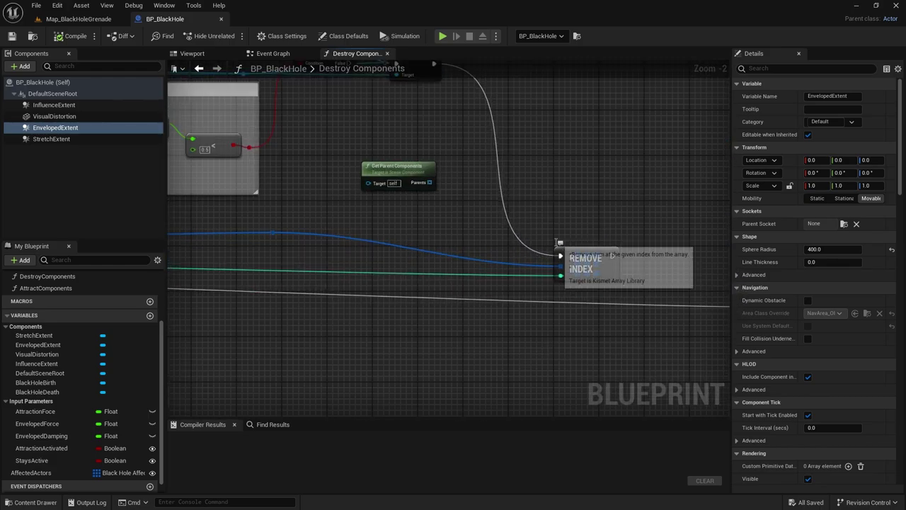
# Step: Trace the Remove Index inputs back to the Affected Actors array and the outer For Each Loop's Array Index
pyautogui.moveTo(453, 235); pyautogui.dragTo(765, 308, button='right')
pyautogui.moveTo(290, 297); pyautogui.dragTo(653, 288, button='right')
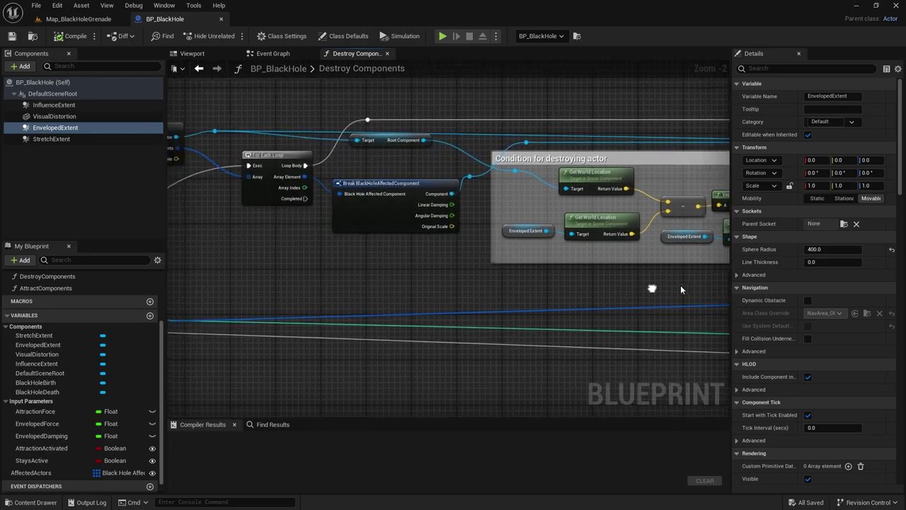
pyautogui.moveTo(219, 307); pyautogui.dragTo(401, 177, button='right')
pyautogui.scroll(-2, 265, 291)
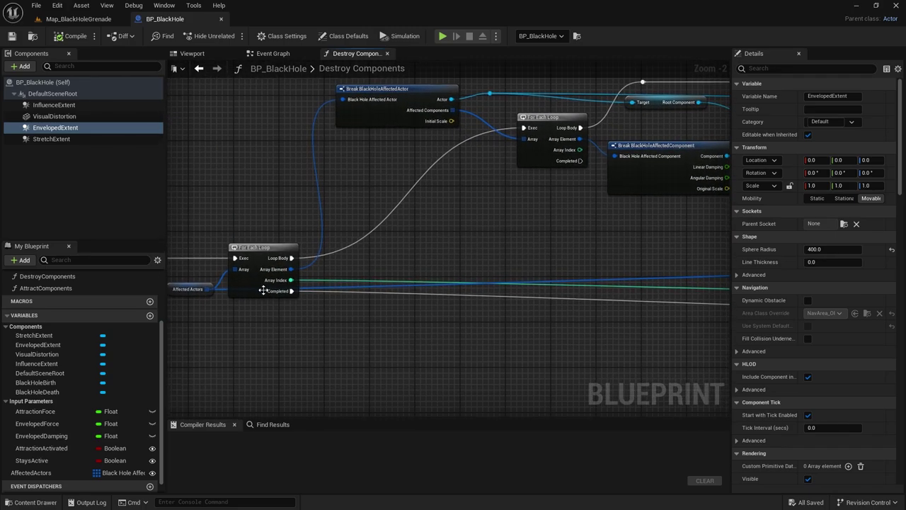
pyautogui.moveTo(523, 302); pyautogui.dragTo(483, 303, button='right')
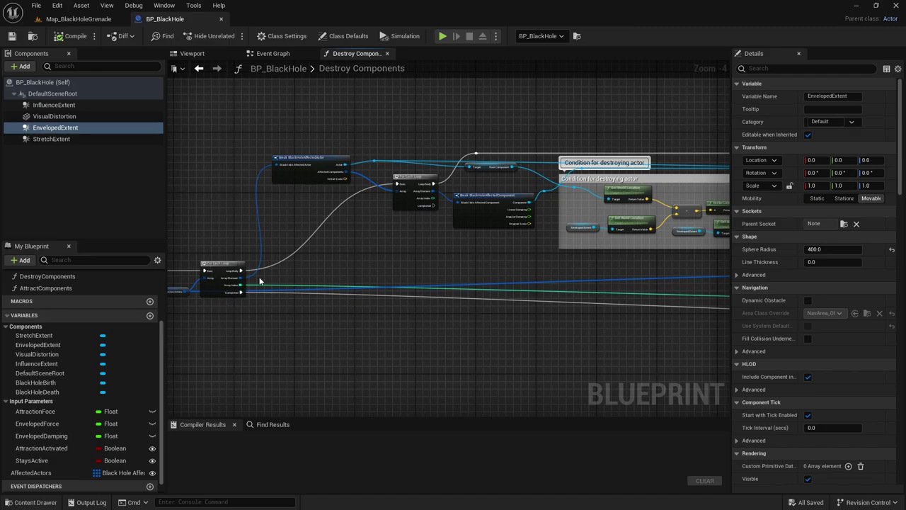
# Step: Follow the outer For Each Loop's Completed output to the Return Node and back across the whole function
pyautogui.scroll(-3, 397, 298)
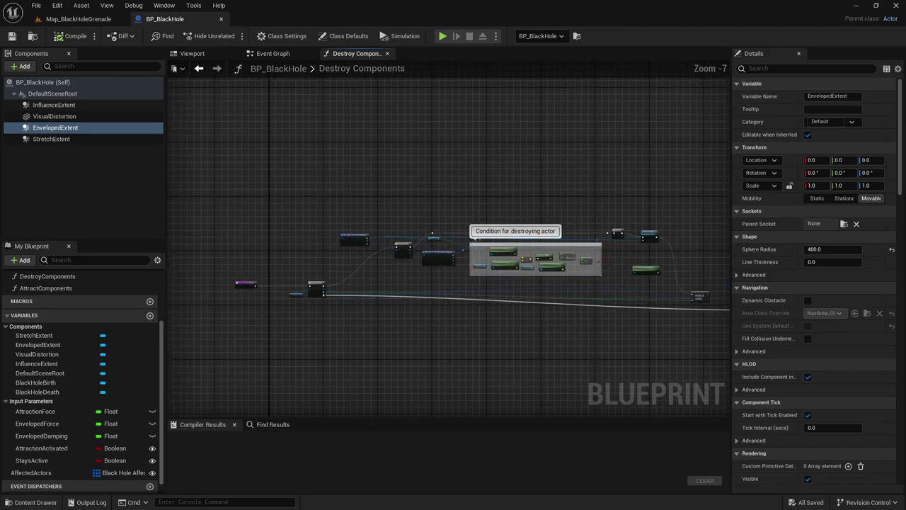
pyautogui.moveTo(606, 306); pyautogui.dragTo(440, 287, button='right')
pyautogui.scroll(4, 590, 277)
pyautogui.scroll(-3, 589, 277)
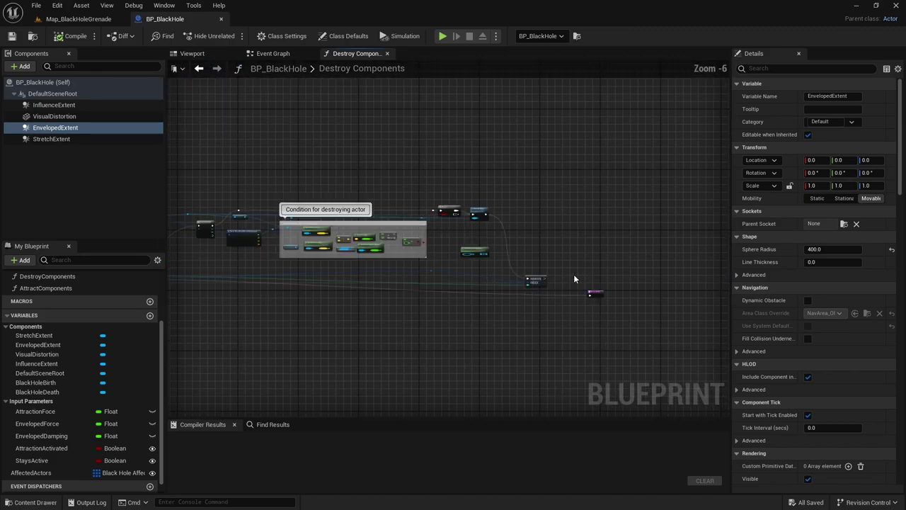
pyautogui.moveTo(243, 289); pyautogui.dragTo(407, 289, button='right')
pyautogui.scroll(2, 305, 271)
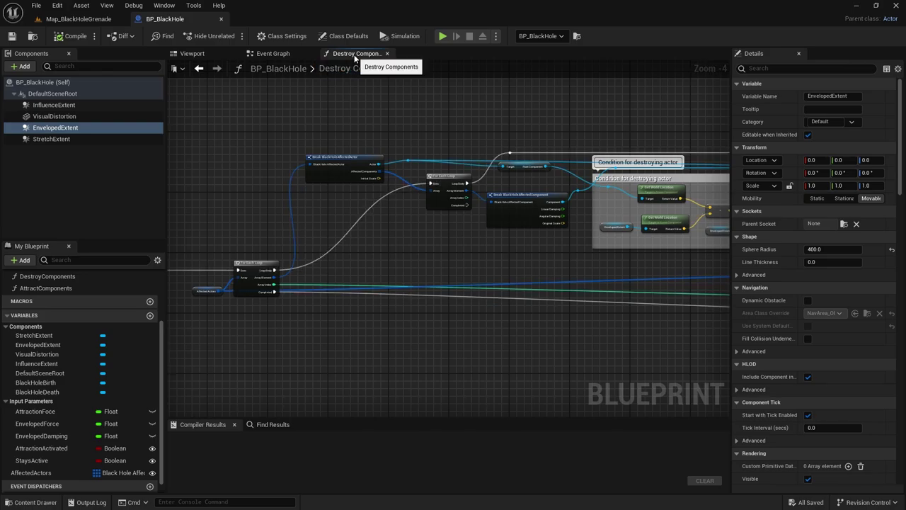
# Step: Close the Destroy Components function and review the Event Tick chain from the Attraction Activated branch to Attract Components
pyautogui.click(386, 53)
pyautogui.moveTo(549, 213); pyautogui.dragTo(427, 208, button='right')
pyautogui.moveTo(440, 251); pyautogui.dragTo(447, 272, button='right')
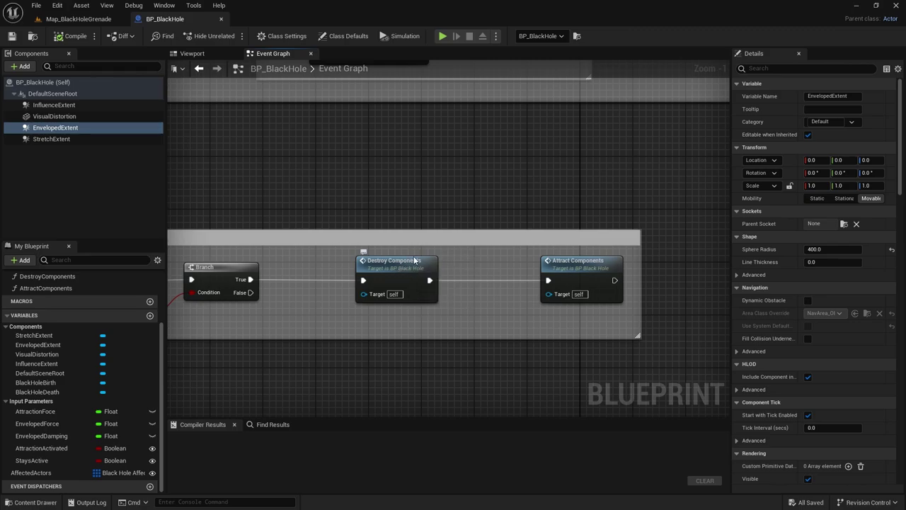
pyautogui.moveTo(415, 261); pyautogui.dragTo(367, 253, button='right')
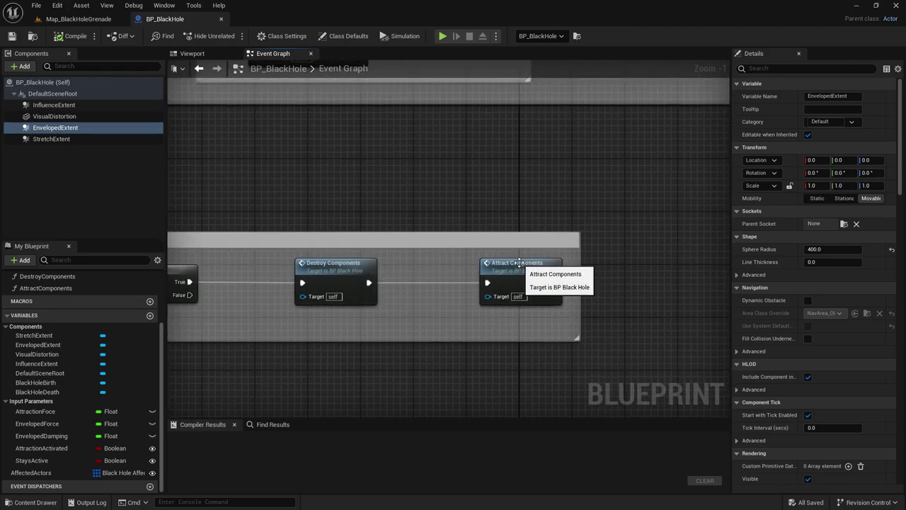
pyautogui.moveTo(386, 287); pyautogui.dragTo(542, 277, button='right')
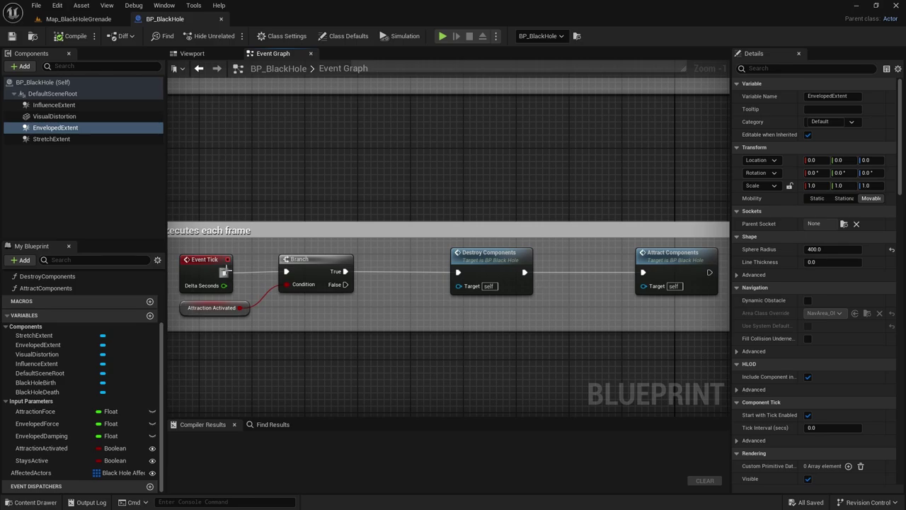
# Step: Open the Attract Components function and examine its For Each Loop over the Affected Actors array
pyautogui.doubleClick(679, 260)
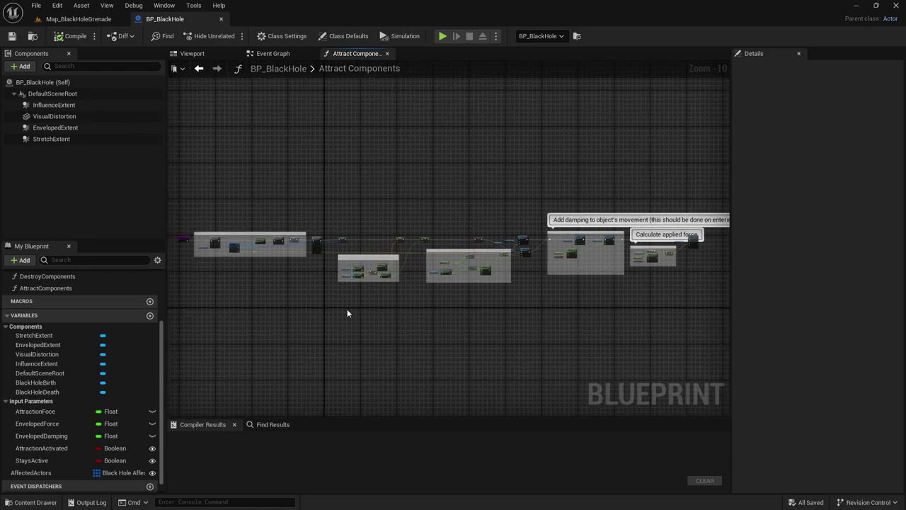
pyautogui.scroll(8, 379, 272)
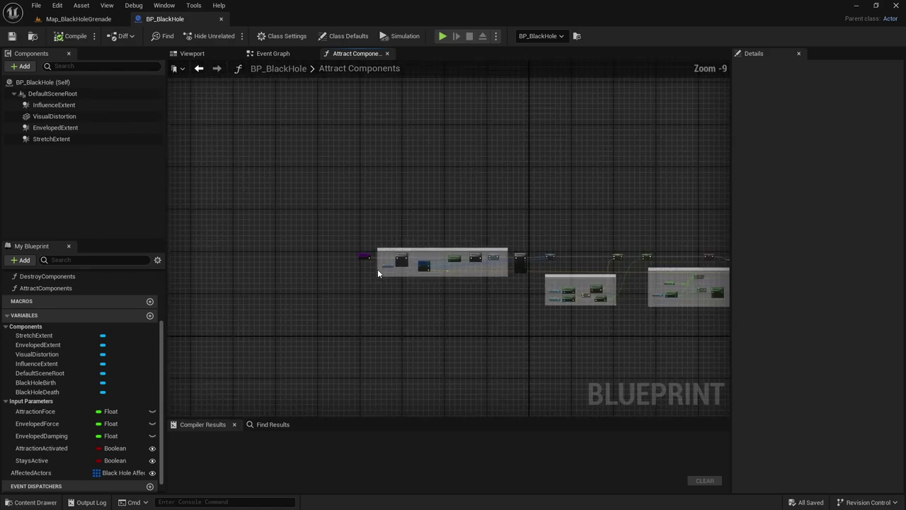
pyautogui.moveTo(380, 274); pyautogui.dragTo(300, 302, button='right')
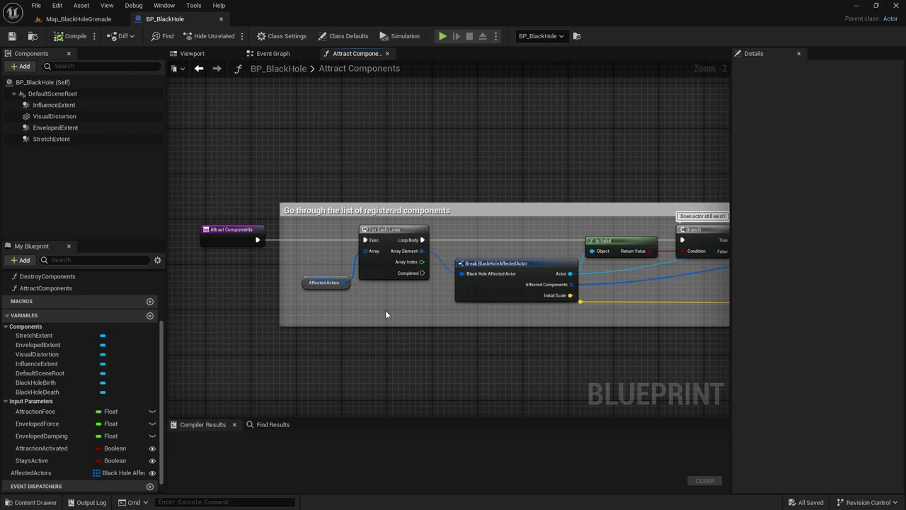
pyautogui.moveTo(430, 338); pyautogui.dragTo(355, 326, button='right')
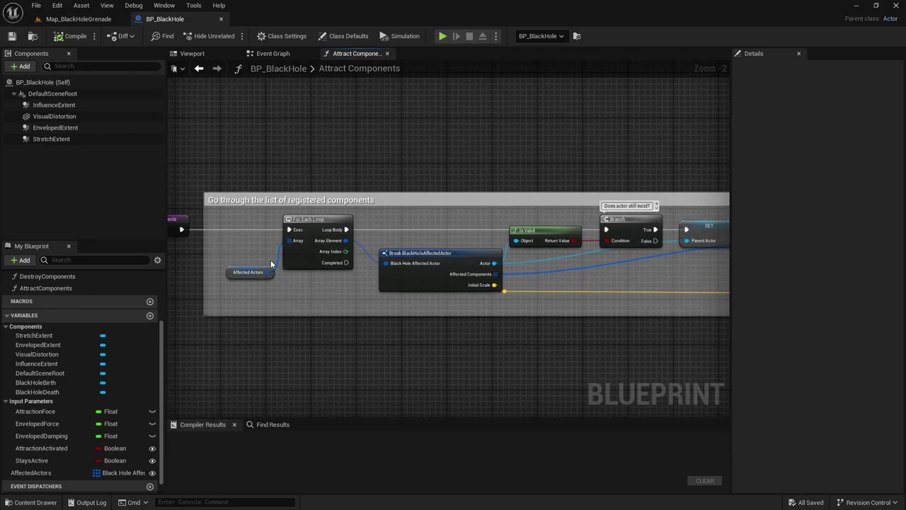
pyautogui.moveTo(472, 316); pyautogui.dragTo(427, 325, button='right')
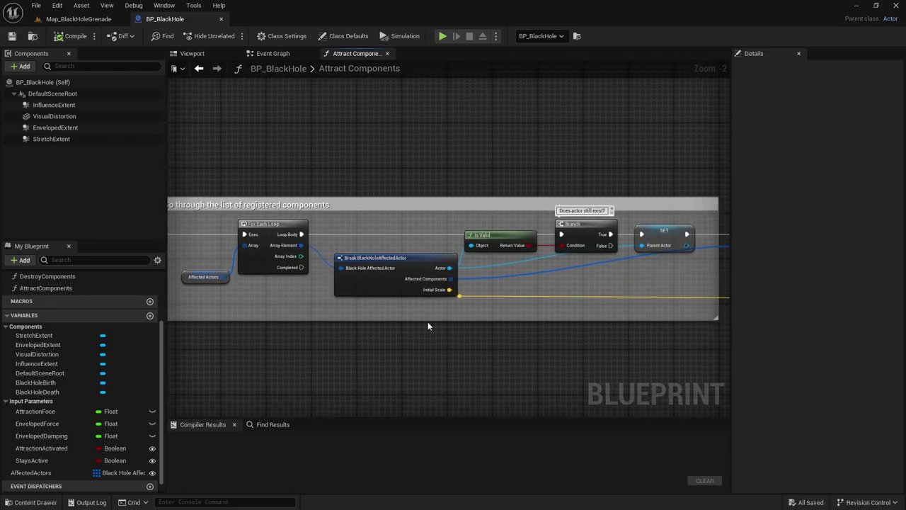
pyautogui.rightClick(282, 298)
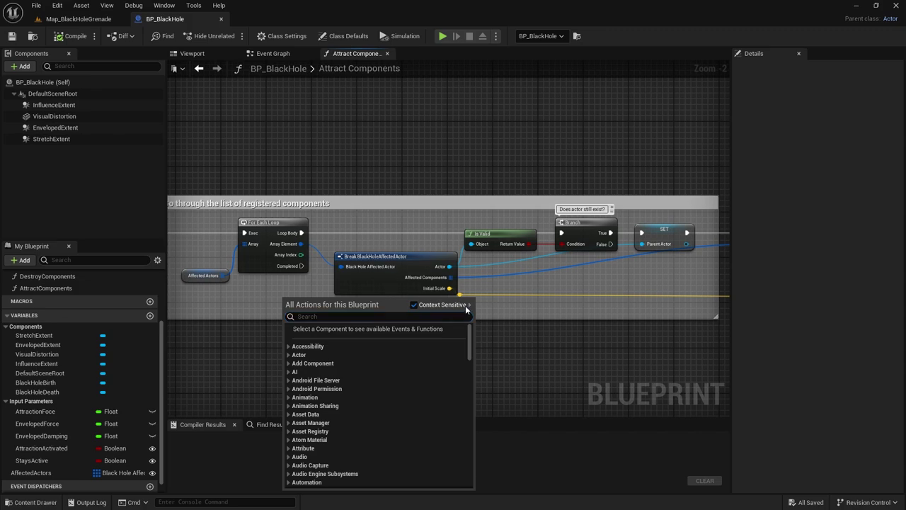
pyautogui.click(493, 300)
# Step: Examine how the Actor output of Break BlackHoleAffectedActor feeds the Is Valid node and the following Branch
pyautogui.scroll(2, 442, 312)
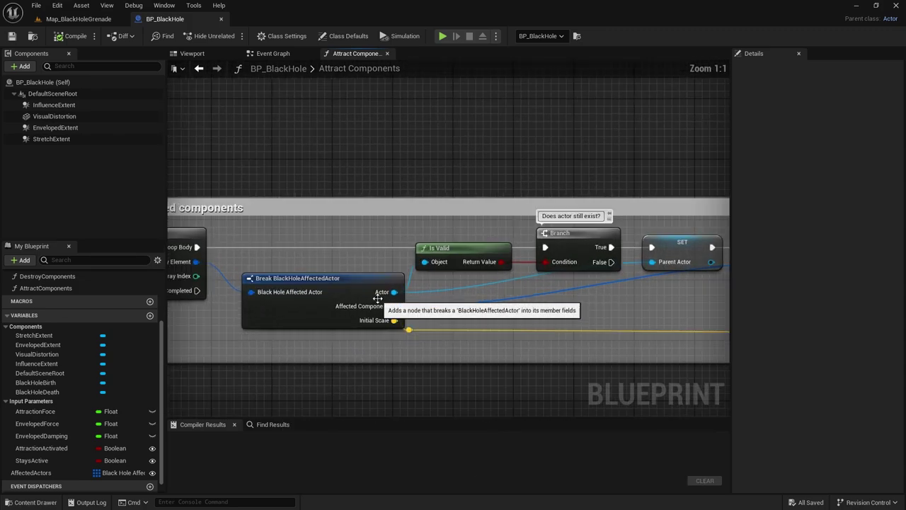
pyautogui.scroll(-2, 444, 338)
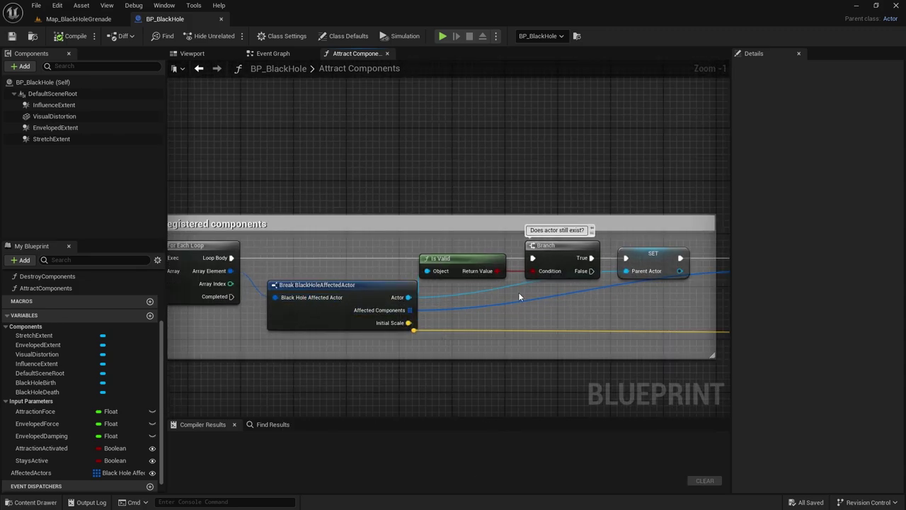
pyautogui.moveTo(518, 291); pyautogui.dragTo(451, 278, button='right')
pyautogui.scroll(1, 418, 267)
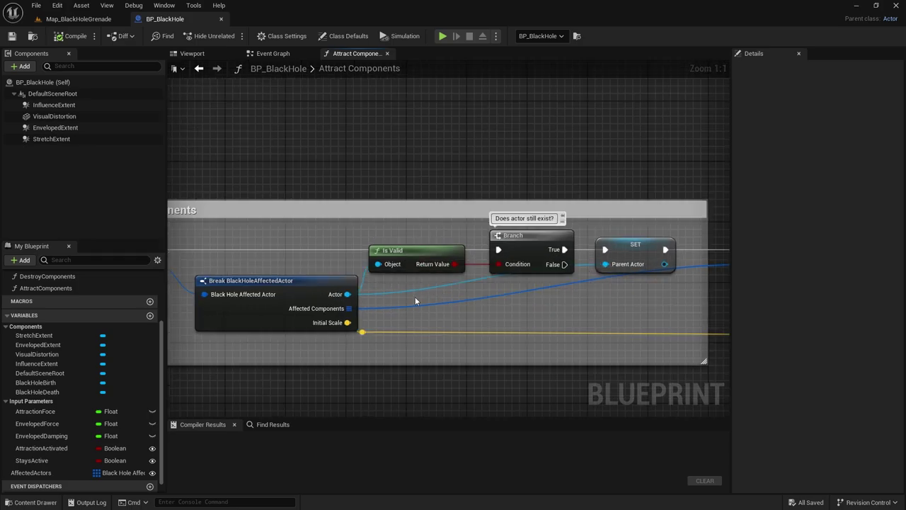
pyautogui.scroll(-1, 415, 301)
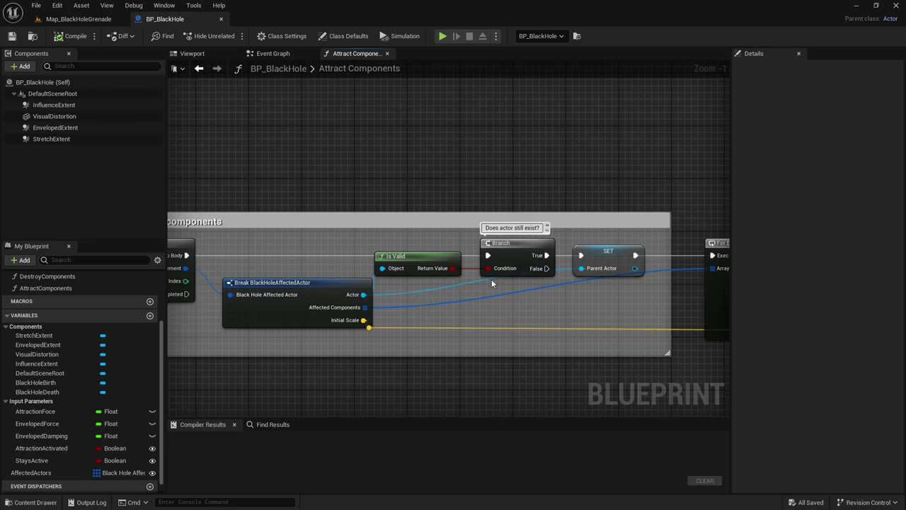
pyautogui.scroll(1, 495, 276)
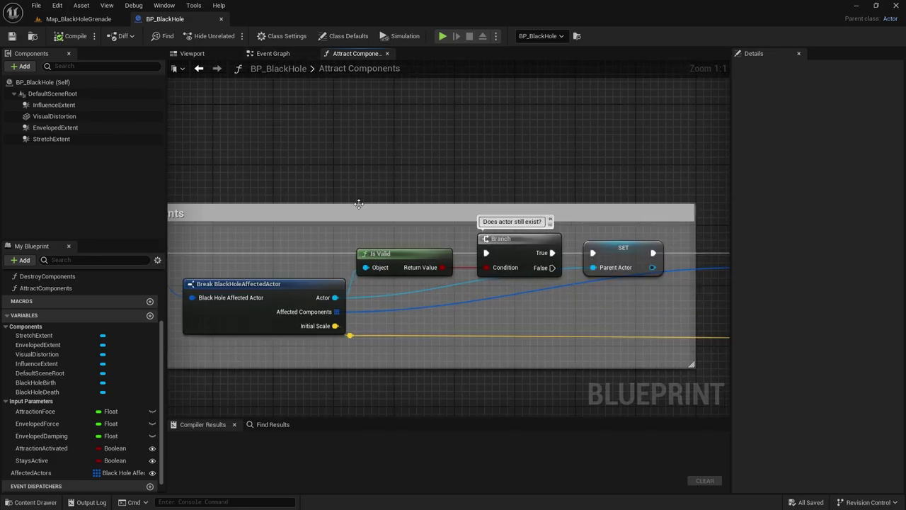
# Step: Review the execution order of Destroy Components and Attract Components in the Event Graph, returning to the Attract Components function
pyautogui.click(286, 54)
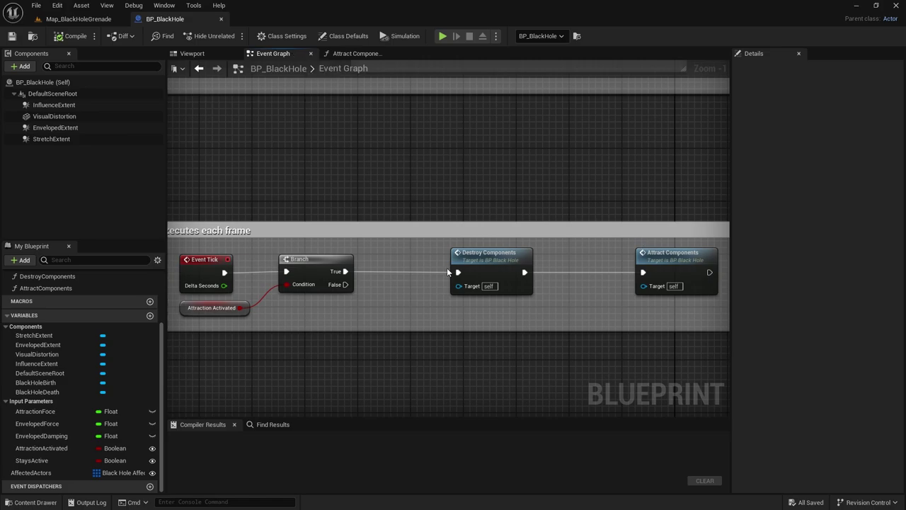
pyautogui.moveTo(566, 265); pyautogui.dragTo(511, 259, button='right')
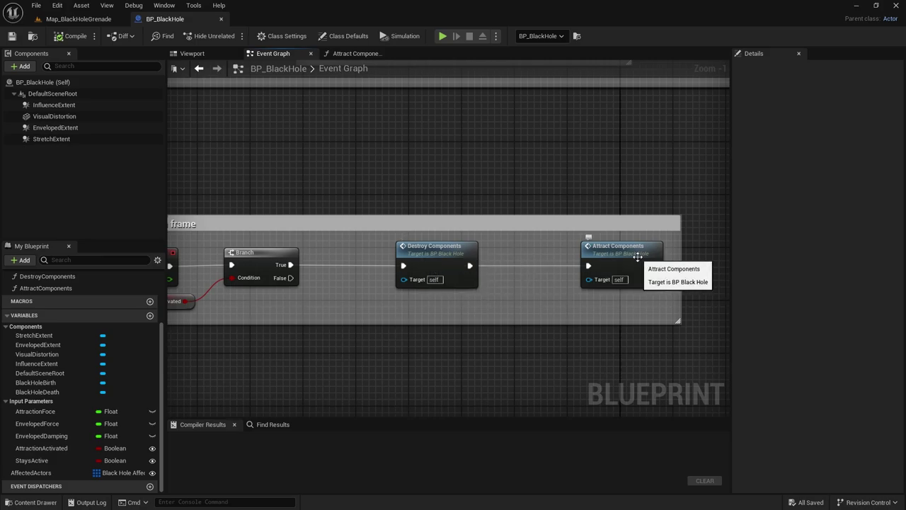
pyautogui.click(359, 55)
# Step: Follow the Is Valid Return Value into the "Does actor still exist?" Branch and its True and False outputs
pyautogui.moveTo(471, 297); pyautogui.dragTo(511, 290, button='right')
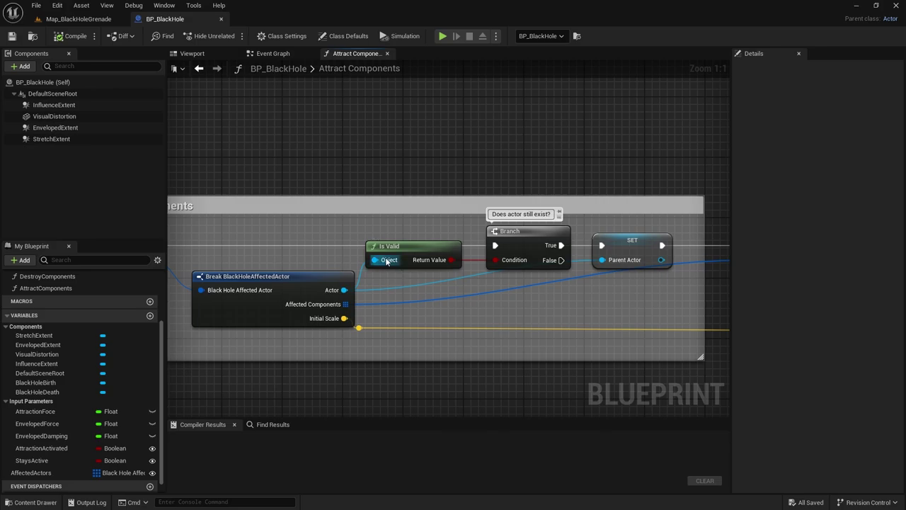
pyautogui.moveTo(432, 252); pyautogui.dragTo(404, 257, button='right')
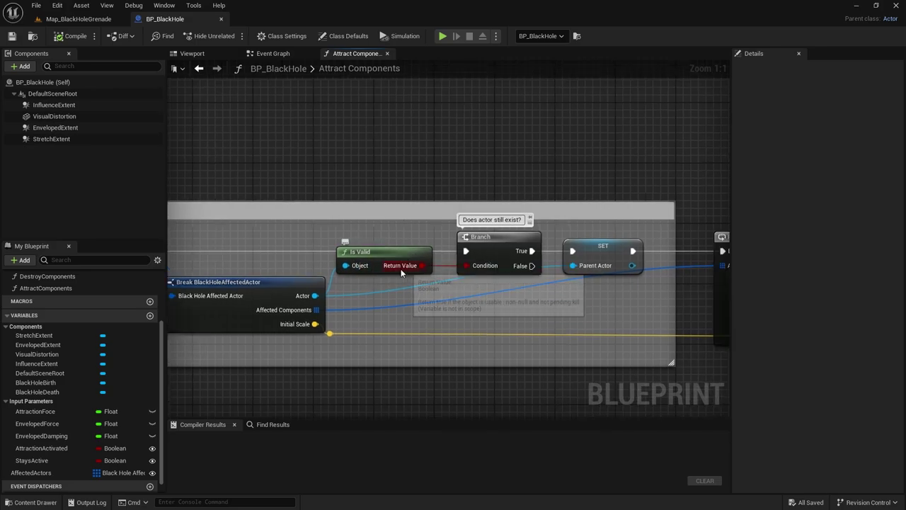
pyautogui.moveTo(420, 293); pyautogui.dragTo(397, 292, button='right')
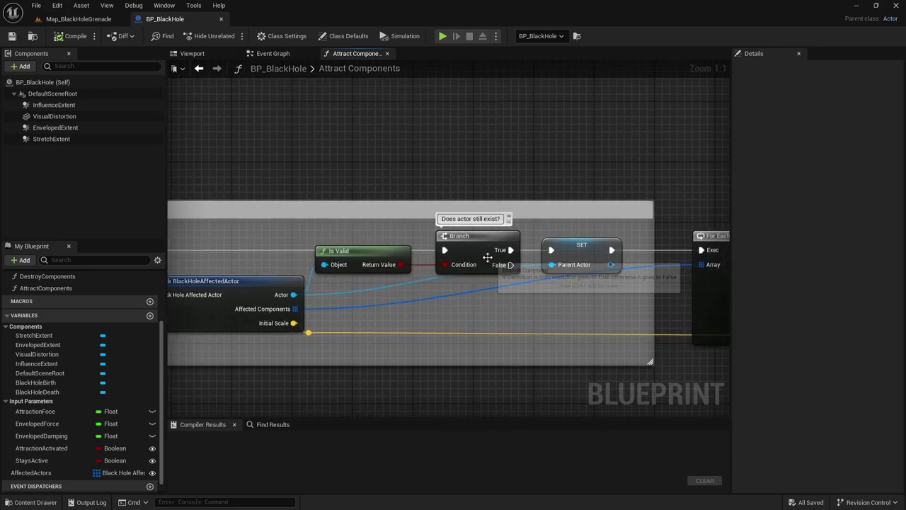
pyautogui.scroll(-1, 515, 289)
# Step: Select the Set Parent Actor node after the Branch and inspect its variable details
pyautogui.moveTo(549, 301); pyautogui.dragTo(451, 282, button='right')
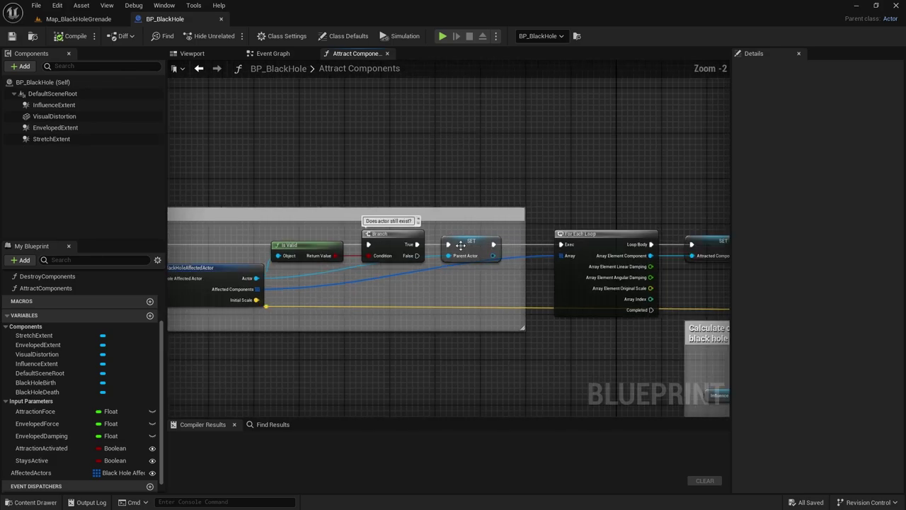
pyautogui.click(473, 251)
pyautogui.scroll(-2, 414, 285)
pyautogui.scroll(-1, 414, 282)
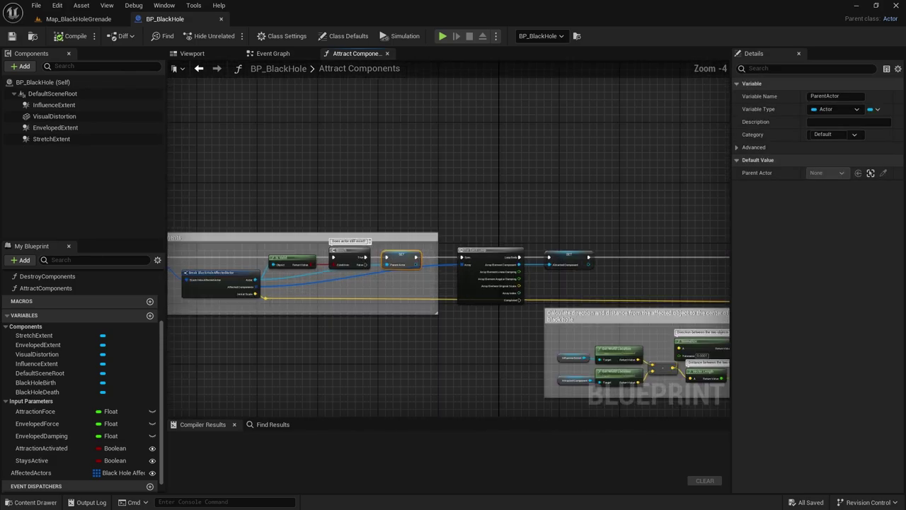
# Step: Examine the inner For Each Loop over Affected Components and how it feeds the Set Attracted Component node
pyautogui.moveTo(414, 282); pyautogui.dragTo(244, 261, button='right')
pyautogui.scroll(1, 433, 268)
pyautogui.moveTo(500, 275); pyautogui.dragTo(454, 270, button='right')
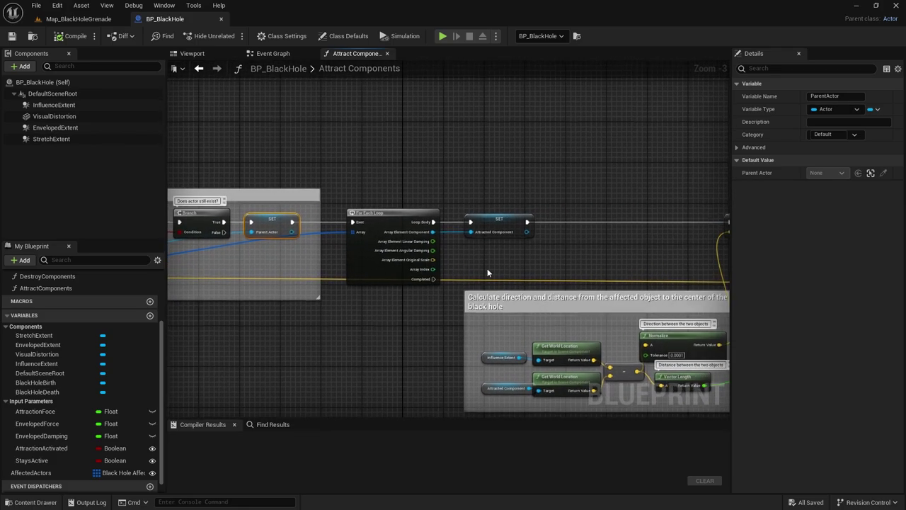
pyautogui.scroll(1, 487, 273)
pyautogui.moveTo(417, 210); pyautogui.dragTo(315, 203, button='right')
pyautogui.scroll(1, 273, 216)
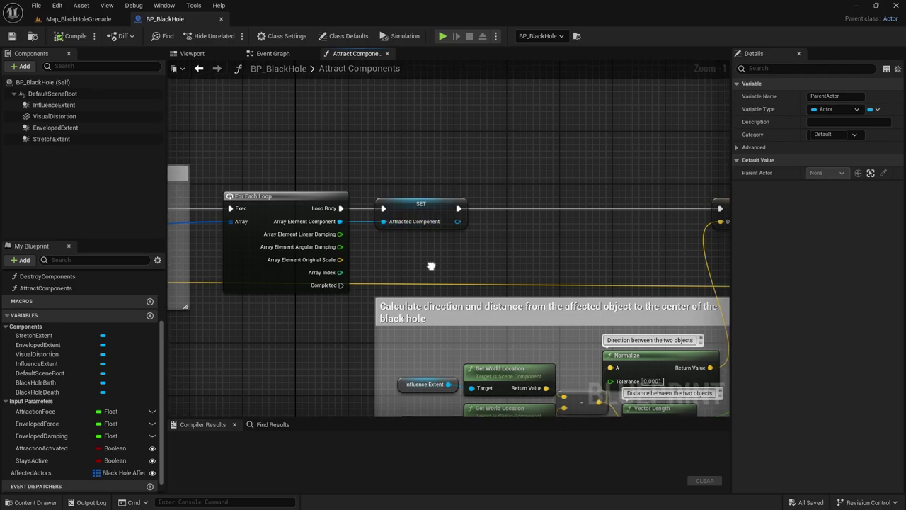
# Step: Examine the direction and distance calculation group and its links to the Direction Towards Center and Distance to Center setters
pyautogui.moveTo(408, 233); pyautogui.dragTo(299, 193, button='right')
pyautogui.scroll(-1, 299, 193)
pyautogui.moveTo(529, 215); pyautogui.dragTo(551, 204, button='right')
pyautogui.scroll(1, 508, 221)
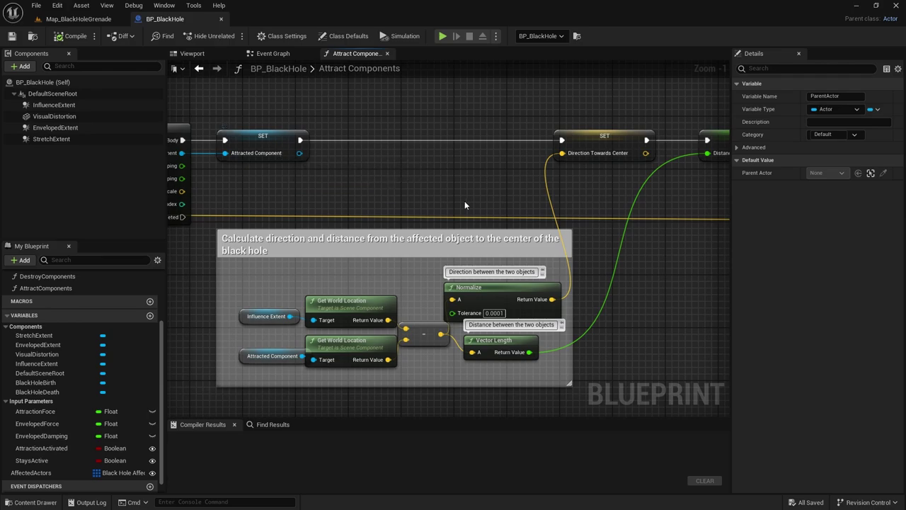
pyautogui.scroll(-2, 465, 203)
pyautogui.scroll(1, 465, 201)
pyautogui.moveTo(557, 200); pyautogui.dragTo(463, 195, button='right')
pyautogui.scroll(-2, 346, 207)
pyautogui.scroll(2, 524, 185)
# Step: View the black hole and its extent spheres in the Viewport, then reopen the Attract Components graph
pyautogui.click(275, 54)
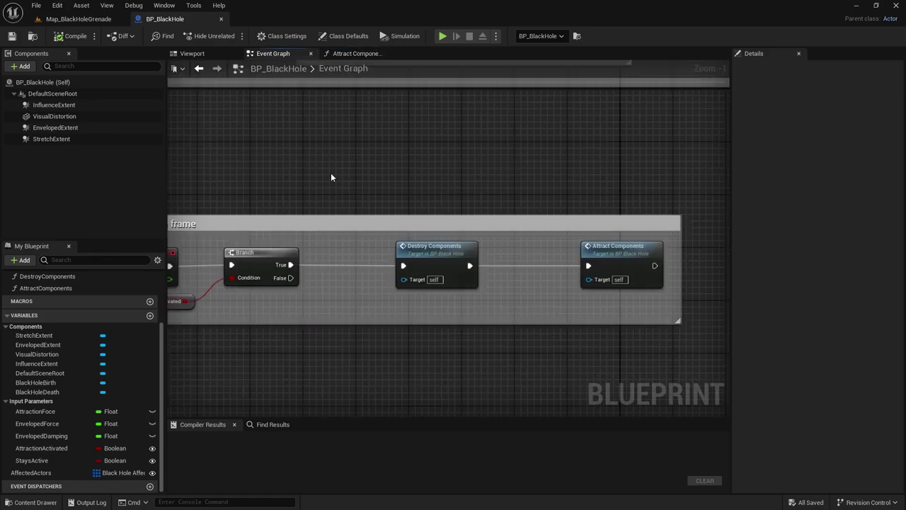
pyautogui.click(208, 55)
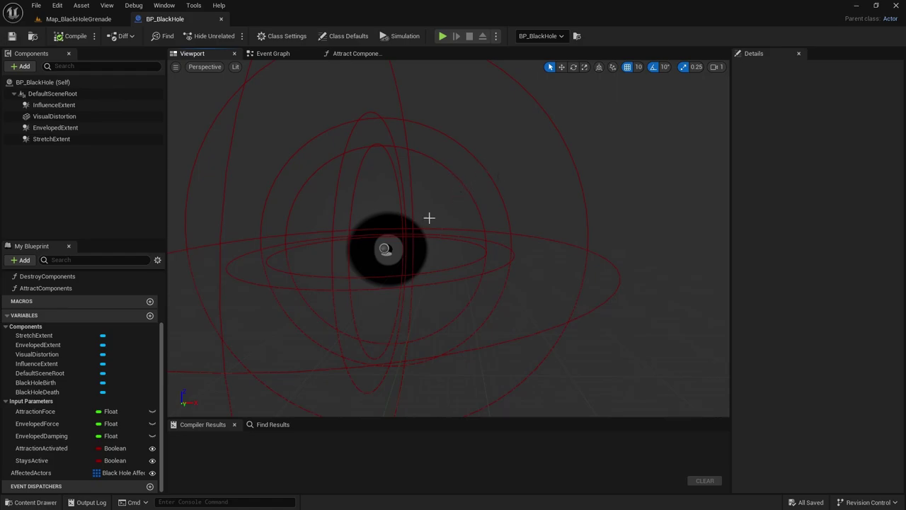
pyautogui.click(356, 53)
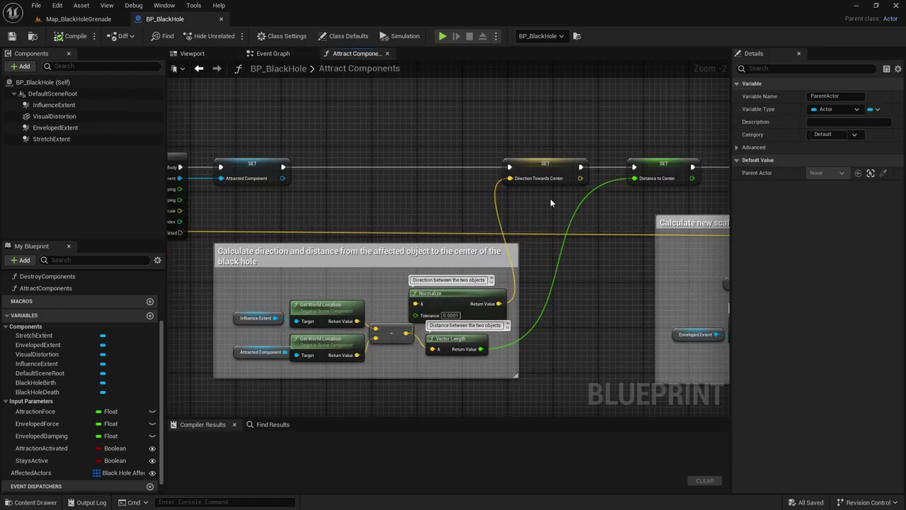
# Step: Trace the world locations of Influence Extent and Attracted Component into the vector subtraction node
pyautogui.moveTo(554, 203); pyautogui.dragTo(559, 176, button='right')
pyautogui.scroll(2, 334, 284)
pyautogui.moveTo(341, 292); pyautogui.dragTo(424, 250, button='right')
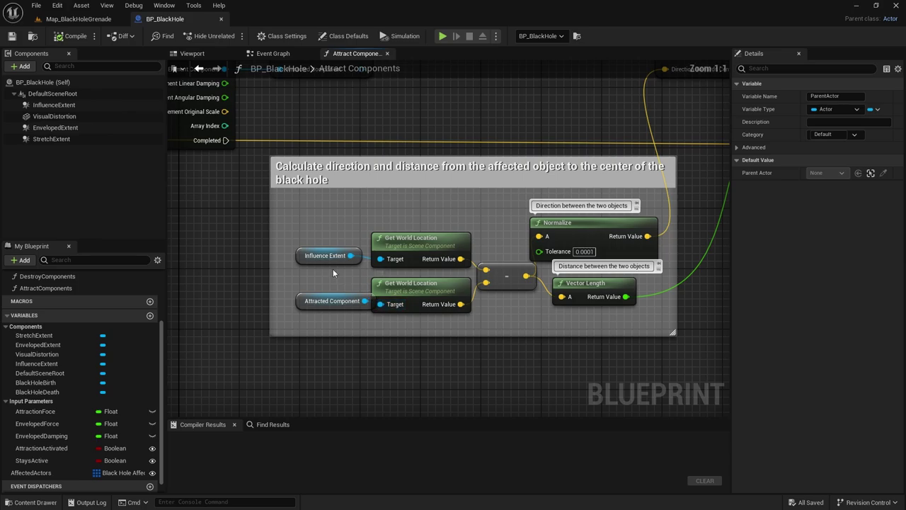
pyautogui.moveTo(346, 258); pyautogui.dragTo(308, 256, button='right')
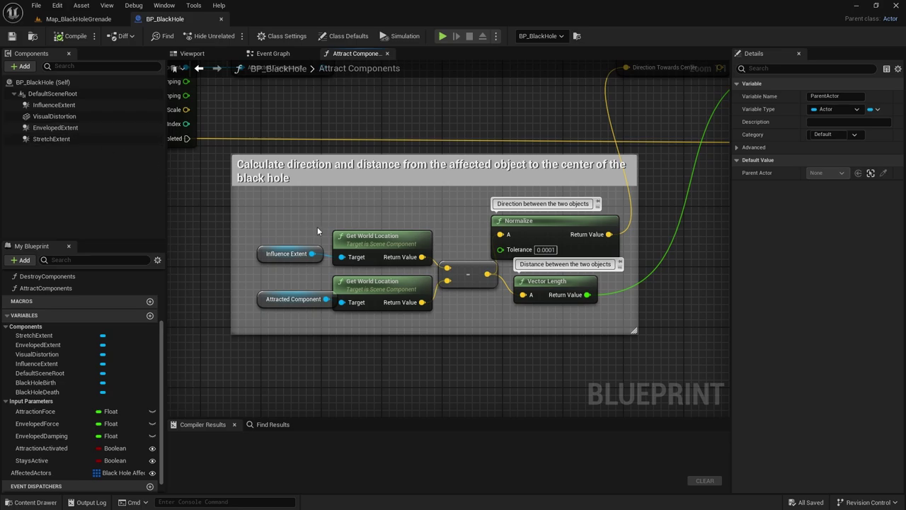
pyautogui.moveTo(391, 272); pyautogui.dragTo(380, 267, button='right')
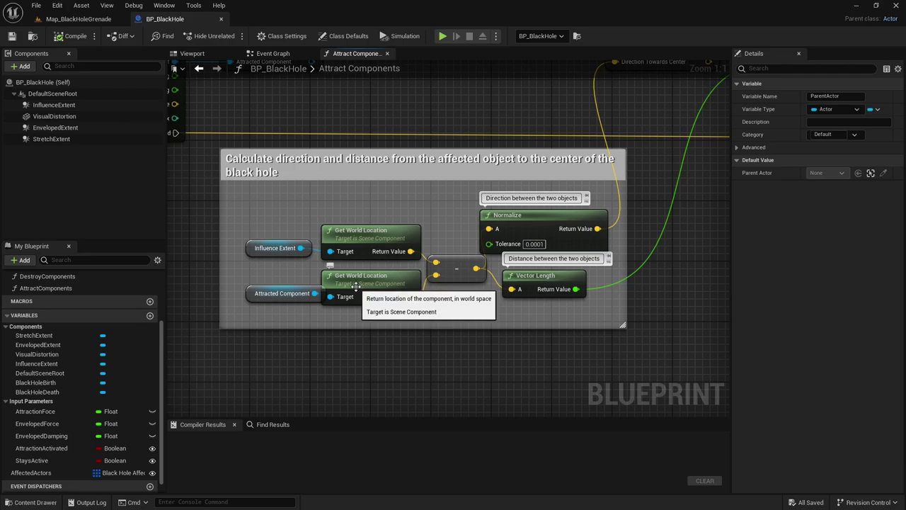
pyautogui.moveTo(356, 286); pyautogui.dragTo(316, 292, button='right')
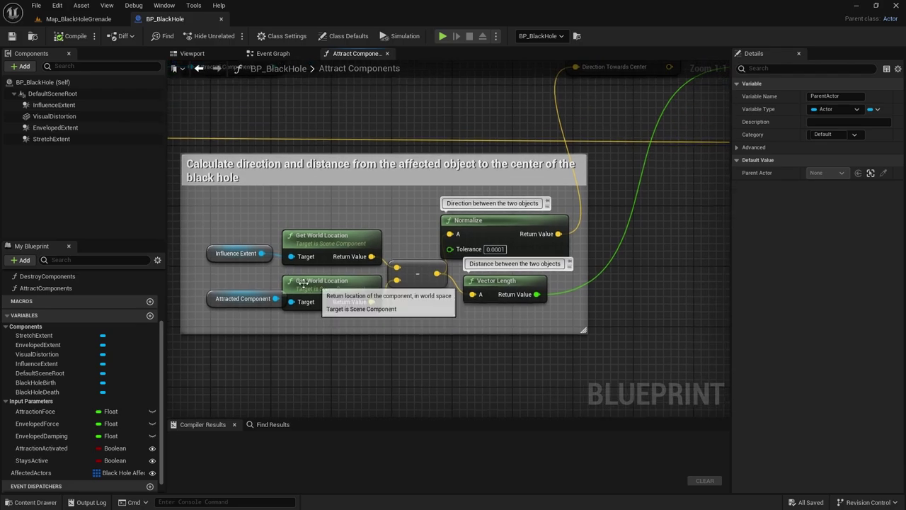
# Step: Compare the subtraction logic with the black hole's center in the Viewport and return to the function graph
pyautogui.moveTo(398, 296); pyautogui.dragTo(403, 296, button='right')
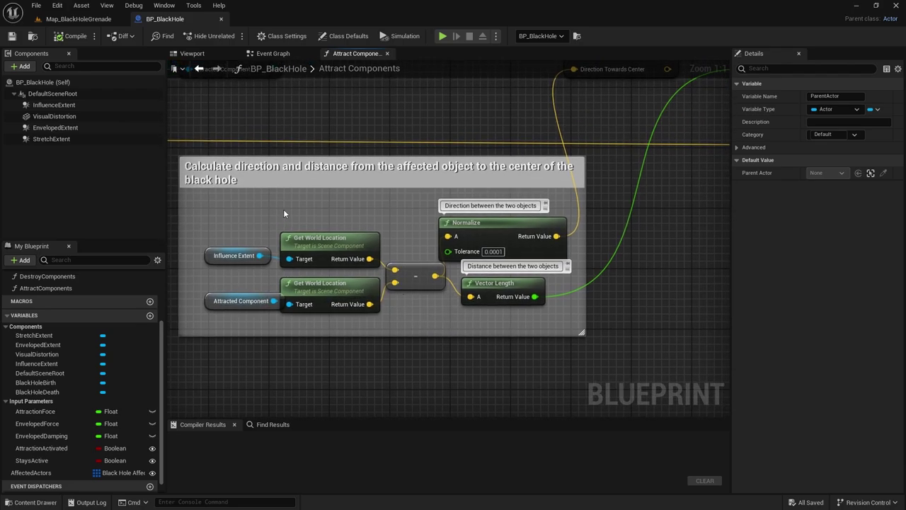
pyautogui.click(192, 54)
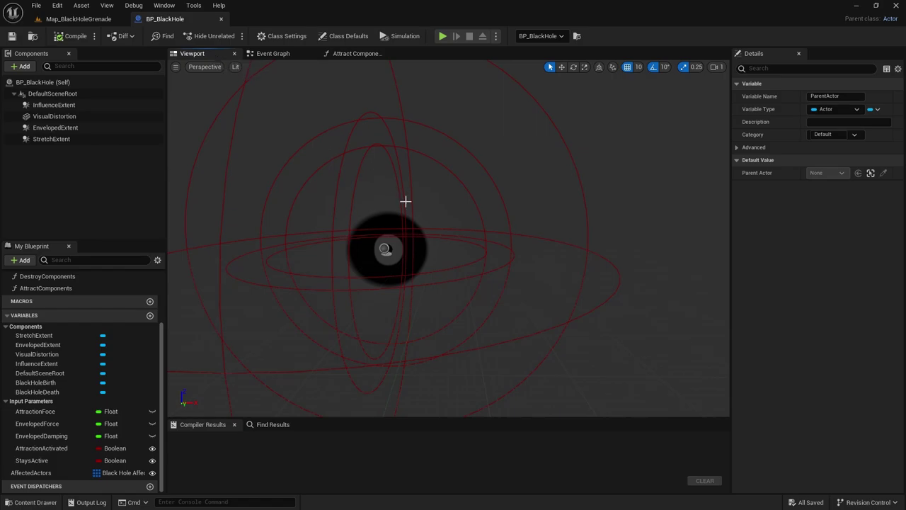
pyautogui.click(344, 56)
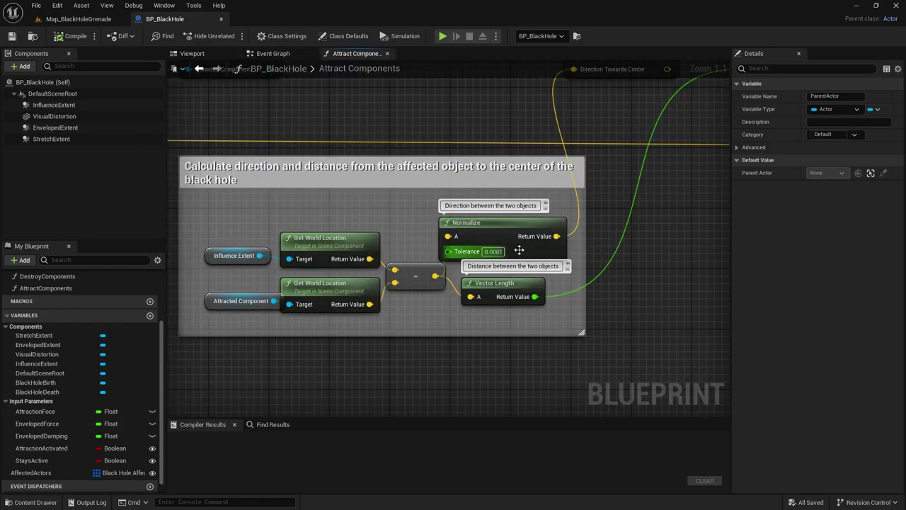
# Step: Trace the Normalize result to Set Direction Towards Center and the Vector Length result to Set Distance to Center
pyautogui.moveTo(570, 267); pyautogui.dragTo(566, 277, button='right')
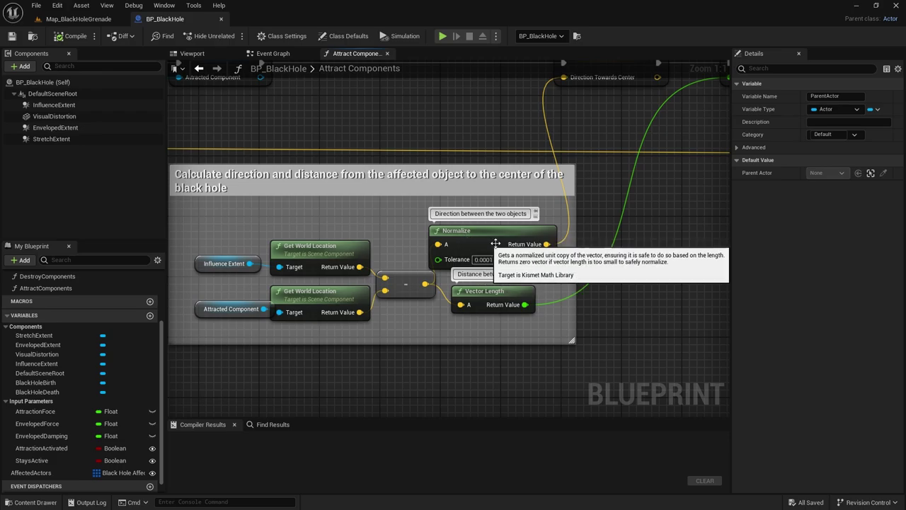
pyautogui.moveTo(506, 236); pyautogui.dragTo(526, 275, button='right')
pyautogui.click(474, 241)
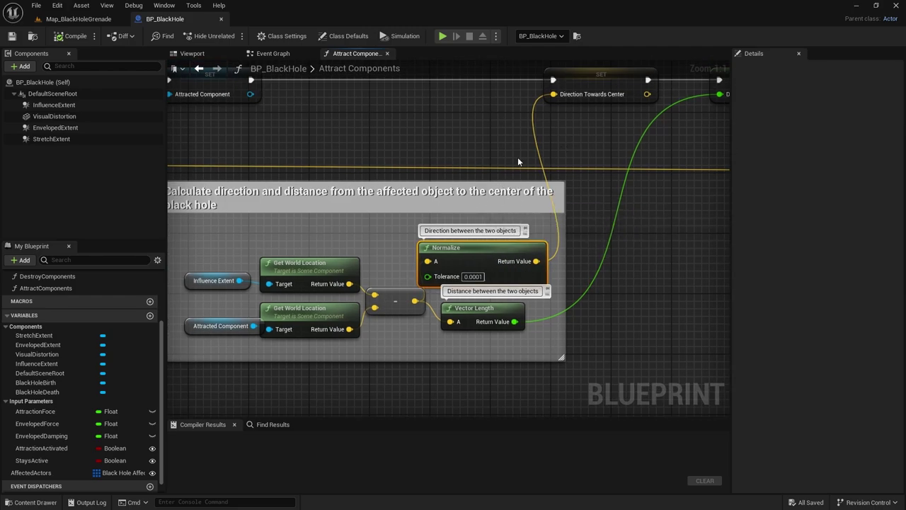
pyautogui.moveTo(567, 203); pyautogui.dragTo(525, 231, button='right')
pyautogui.moveTo(479, 295); pyautogui.dragTo(445, 263, button='right')
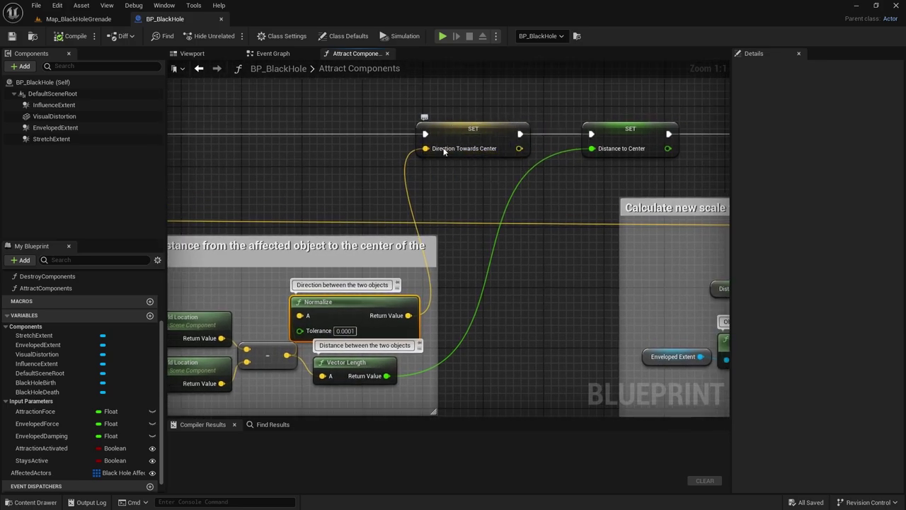
pyautogui.moveTo(507, 263); pyautogui.dragTo(529, 218, button='right')
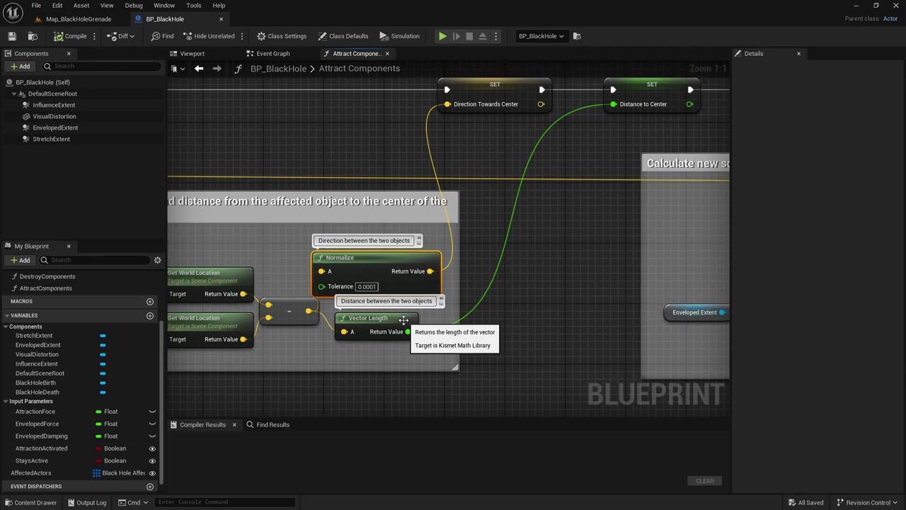
# Step: Follow the execution flow past Set Direction Towards Center and Set Distance to Center to the Calculate new scale for the object section
pyautogui.moveTo(382, 346); pyautogui.dragTo(444, 326, button='right')
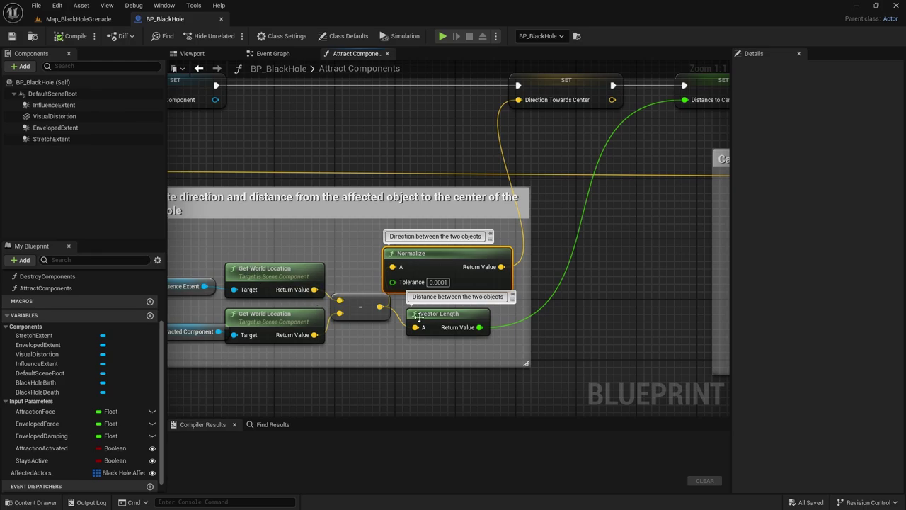
pyautogui.moveTo(573, 218); pyautogui.dragTo(533, 232, button='right')
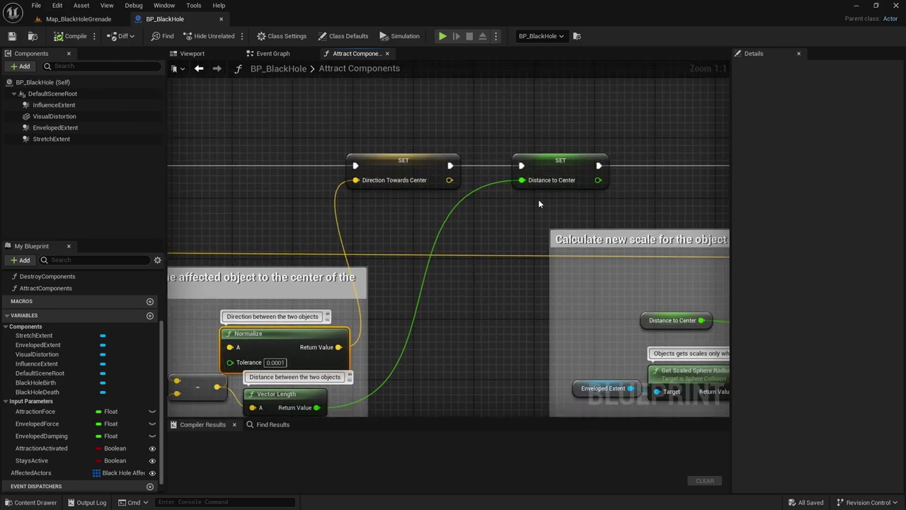
pyautogui.scroll(-3, 545, 198)
pyautogui.moveTo(638, 239); pyautogui.dragTo(343, 222, button='right')
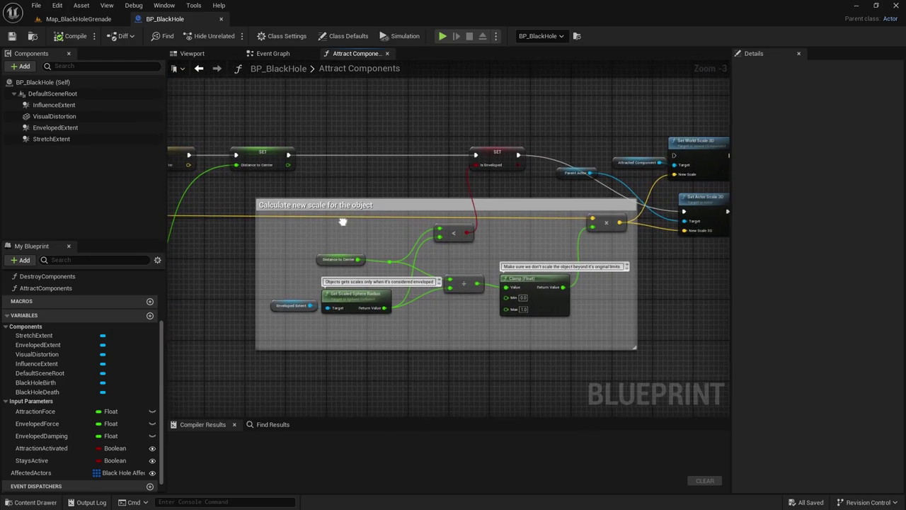
pyautogui.scroll(1, 531, 235)
pyautogui.moveTo(530, 235); pyautogui.dragTo(497, 234, button='right')
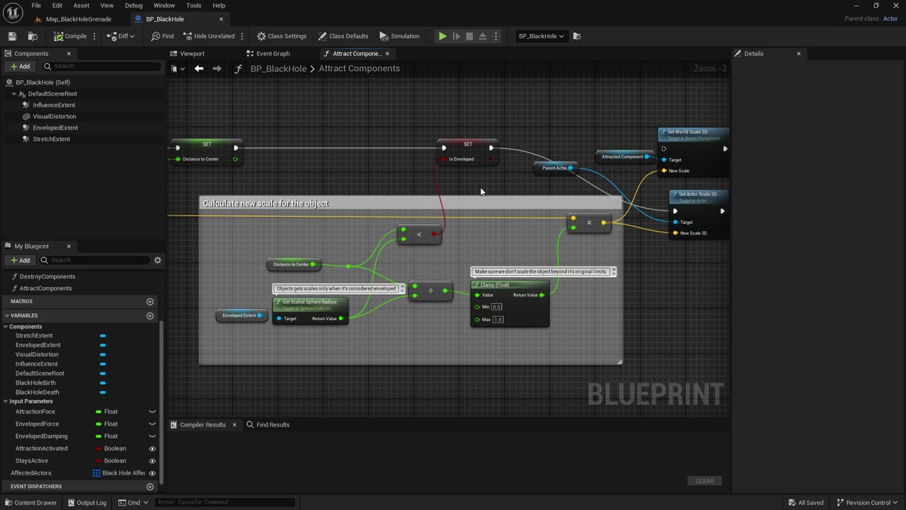
pyautogui.moveTo(487, 189)
pyautogui.mouseDown(button='right')
pyautogui.moveTo(471, 189)
pyautogui.moveTo(483, 191)
pyautogui.mouseUp(button='right')
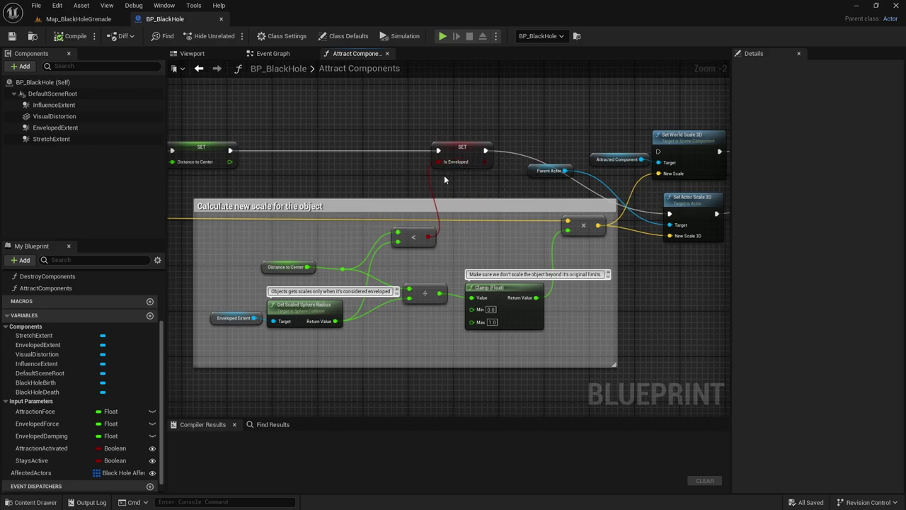
# Step: Examine how Distance to Center is compared with the Enveloped Extent's scaled sphere radius to set Is Enveloped
pyautogui.scroll(2, 372, 279)
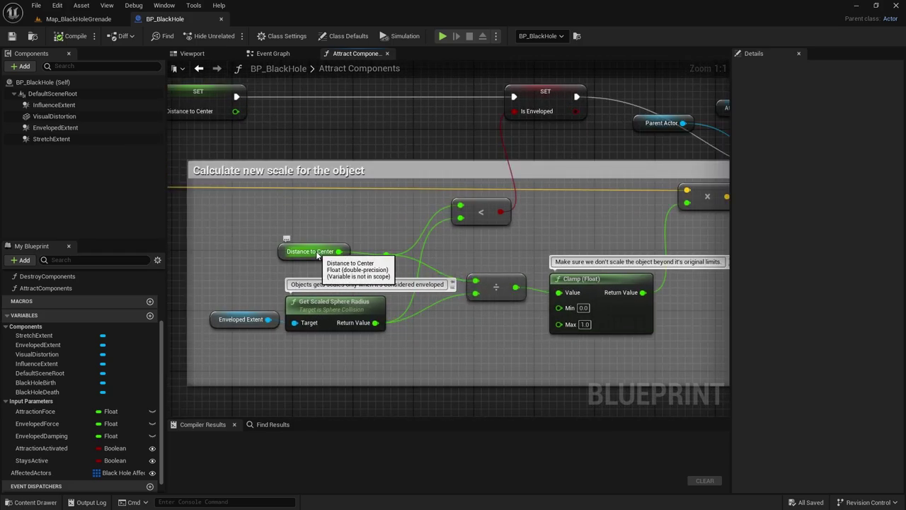
pyautogui.moveTo(252, 230); pyautogui.dragTo(333, 250, button='right')
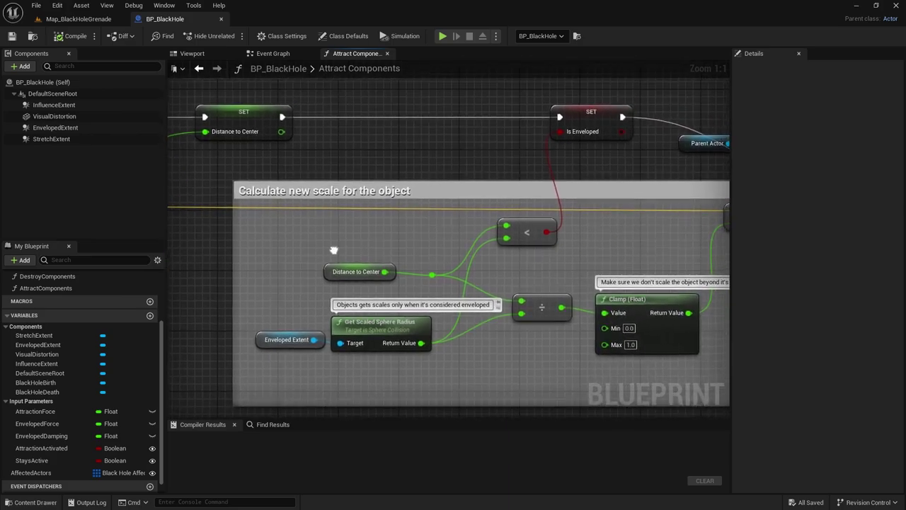
pyautogui.moveTo(458, 284); pyautogui.dragTo(430, 237, button='right')
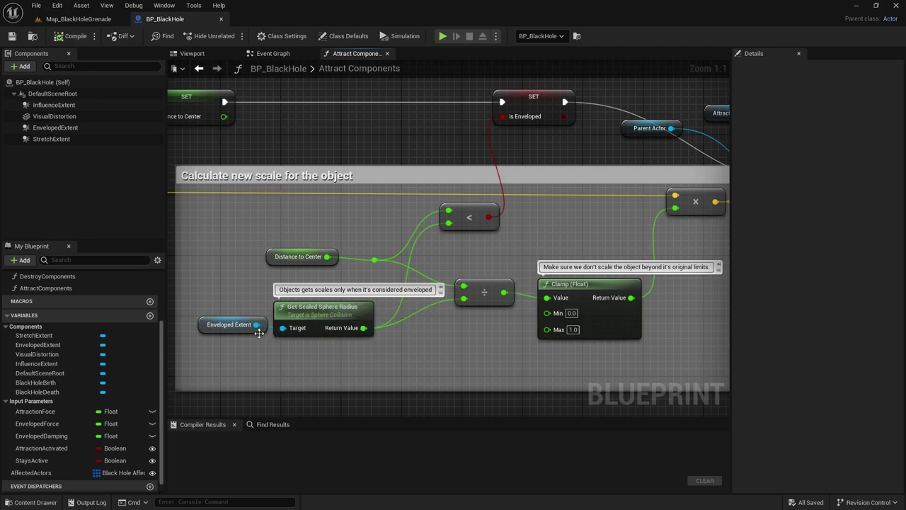
# Step: Select the EnvelopedExtent sphere in the Viewport, then return to the Set Is Enveloped node in the Attract Components graph
pyautogui.click(192, 53)
pyautogui.click(496, 186)
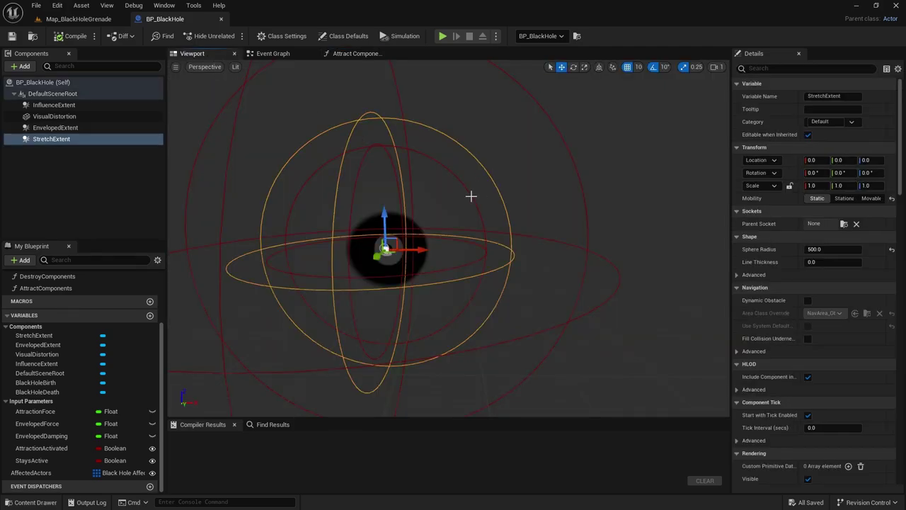
pyautogui.click(473, 198)
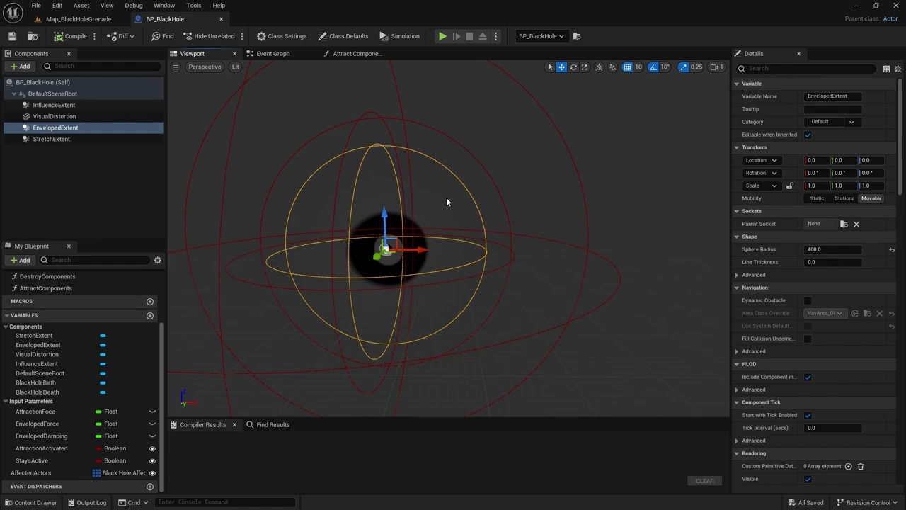
pyautogui.click(346, 56)
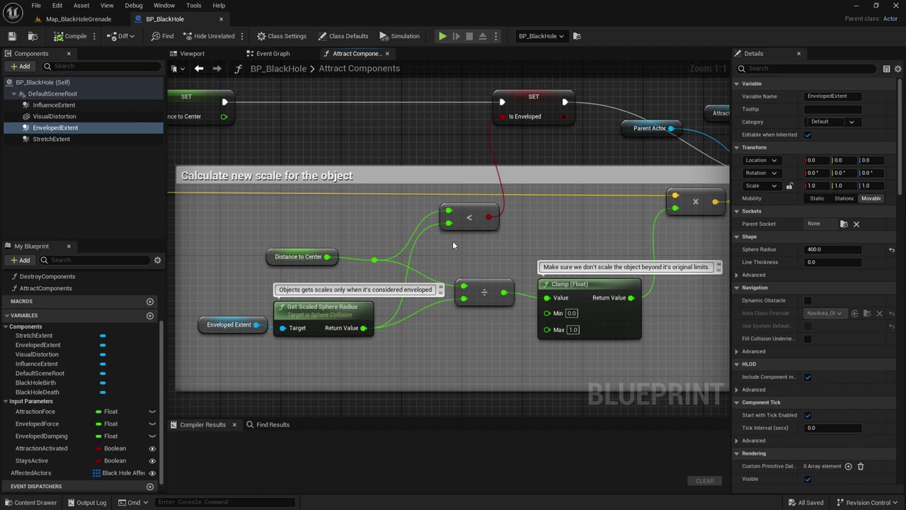
pyautogui.moveTo(533, 128); pyautogui.dragTo(515, 134, button='right')
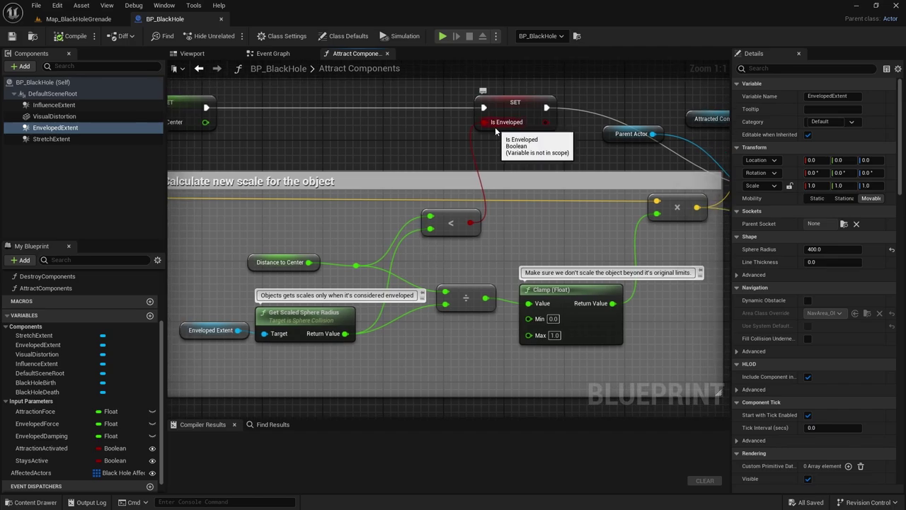
# Step: Trace the vector wire of the scale calculation back to Initial Scale on the Break BlackHoleAffectedActor node
pyautogui.moveTo(518, 233); pyautogui.dragTo(905, 226, button='right')
pyautogui.scroll(-1, 416, 228)
pyautogui.moveTo(269, 269); pyautogui.dragTo(856, 234, button='right')
pyautogui.moveTo(398, 207); pyautogui.dragTo(628, 244, button='right')
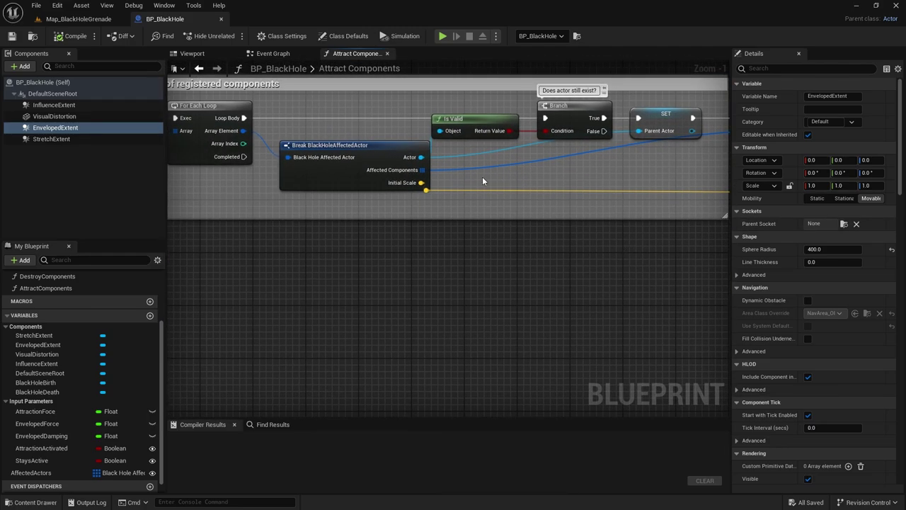
# Step: Follow the Initial Scale wire forward to the multiply node in the Calculate new scale for the object section
pyautogui.moveTo(560, 233); pyautogui.dragTo(305, 230, button='right')
pyautogui.scroll(-6, 305, 229)
pyautogui.moveTo(656, 261); pyautogui.dragTo(589, 257, button='right')
pyautogui.scroll(3, 480, 242)
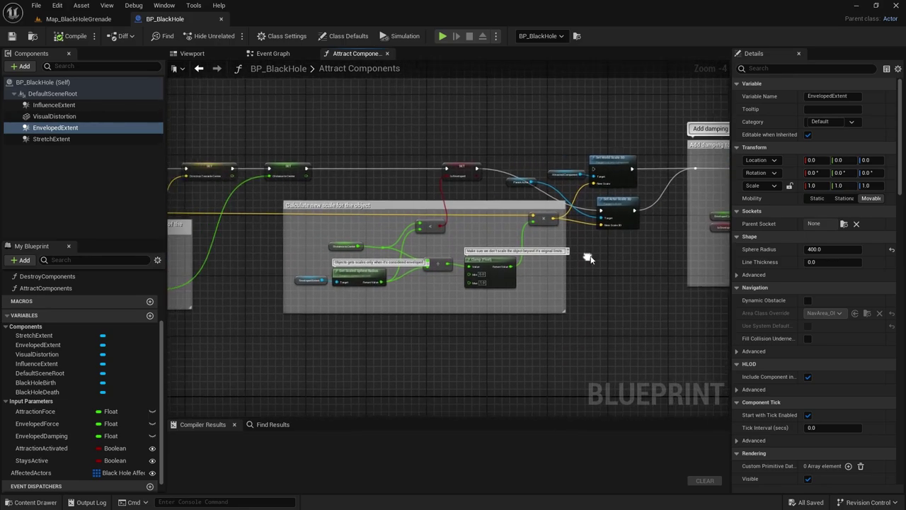
pyautogui.scroll(1, 590, 260)
pyautogui.scroll(1, 590, 260)
pyautogui.moveTo(664, 264); pyautogui.dragTo(752, 265, button='right')
pyautogui.scroll(1, 591, 285)
pyautogui.moveTo(590, 285); pyautogui.dragTo(635, 299, button='right')
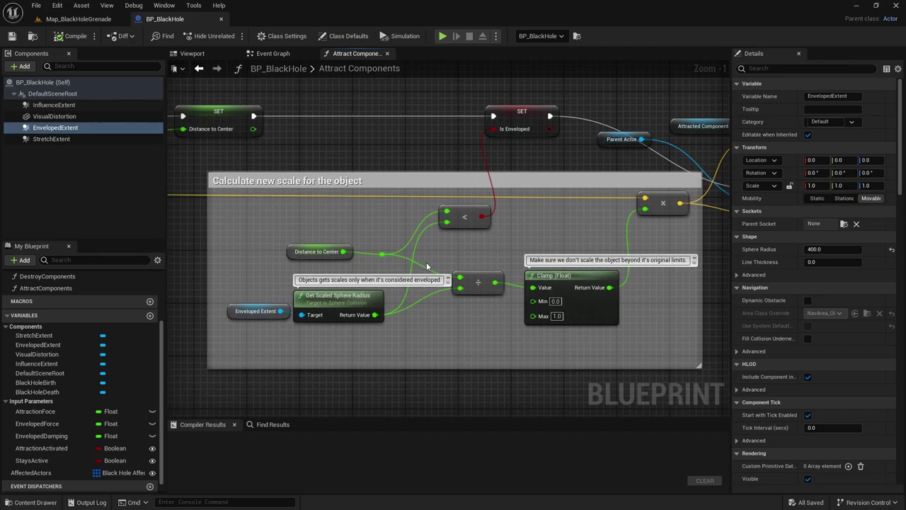
# Step: Examine the division of Distance to Center by the Enveloped Extent's radius and its link to the Clamp (Float) node
pyautogui.moveTo(511, 149); pyautogui.dragTo(481, 136, button='right')
pyautogui.moveTo(542, 247); pyautogui.dragTo(513, 203, button='right')
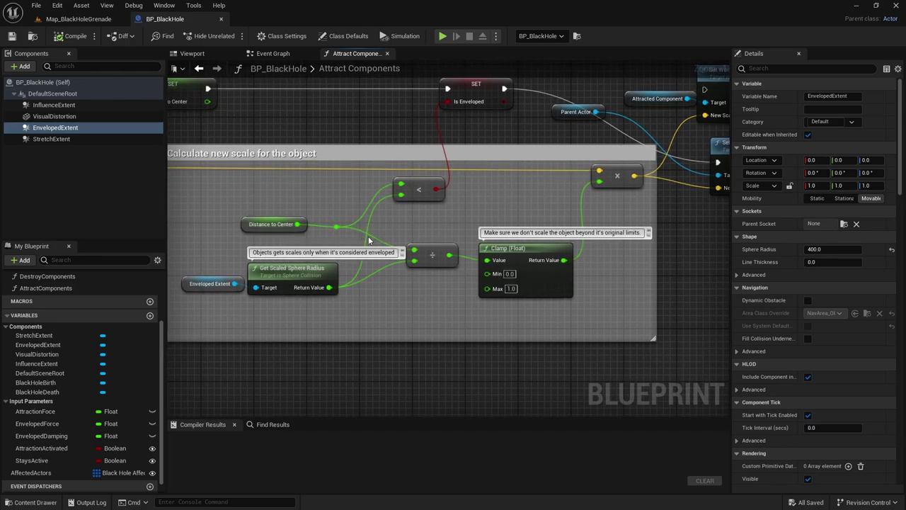
pyautogui.moveTo(307, 301); pyautogui.dragTo(308, 301, button='right')
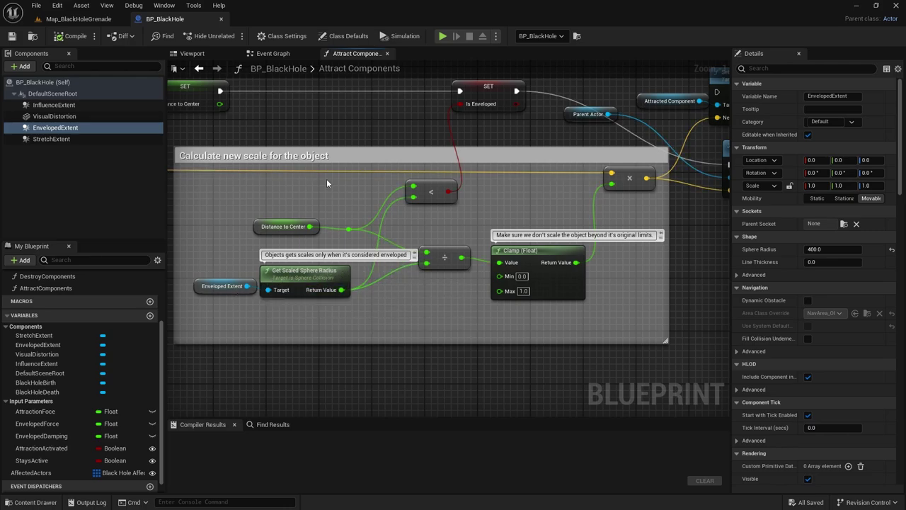
# Step: Compare the scale calculation with the EnvelopedExtent sphere in the Viewport, then return to the graph and inspect the Clamp (Float) node
pyautogui.click(193, 53)
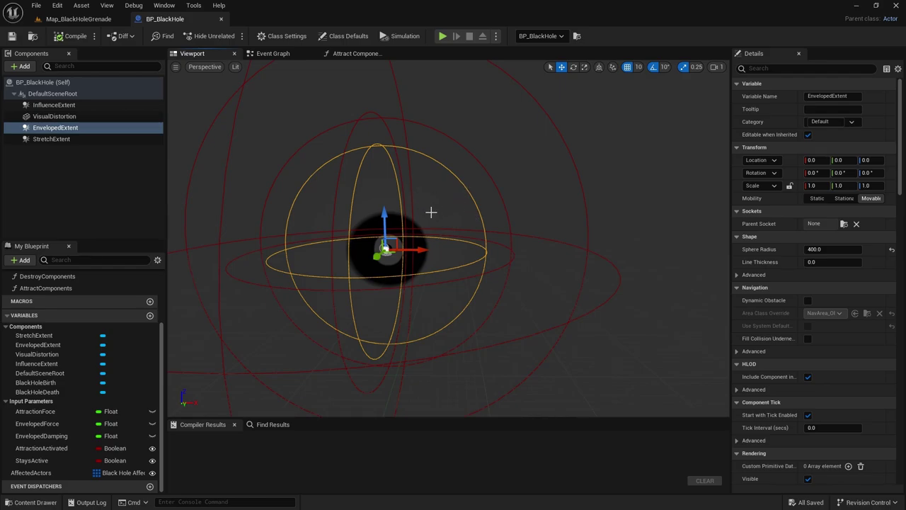
pyautogui.click(342, 54)
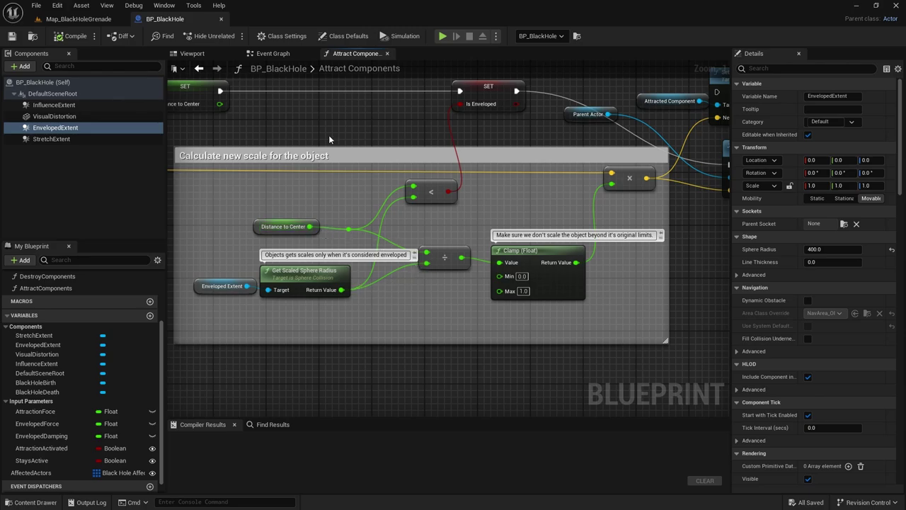
pyautogui.click(272, 53)
pyautogui.click(212, 54)
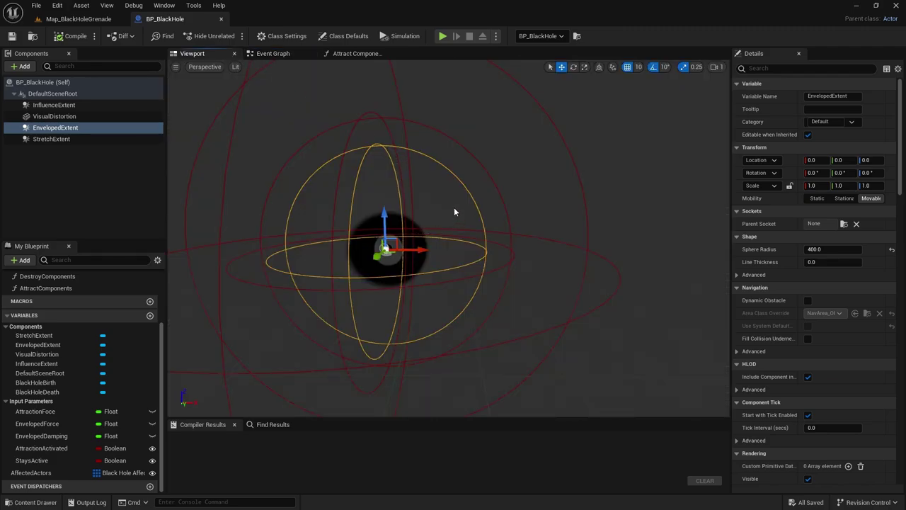
pyautogui.click(354, 54)
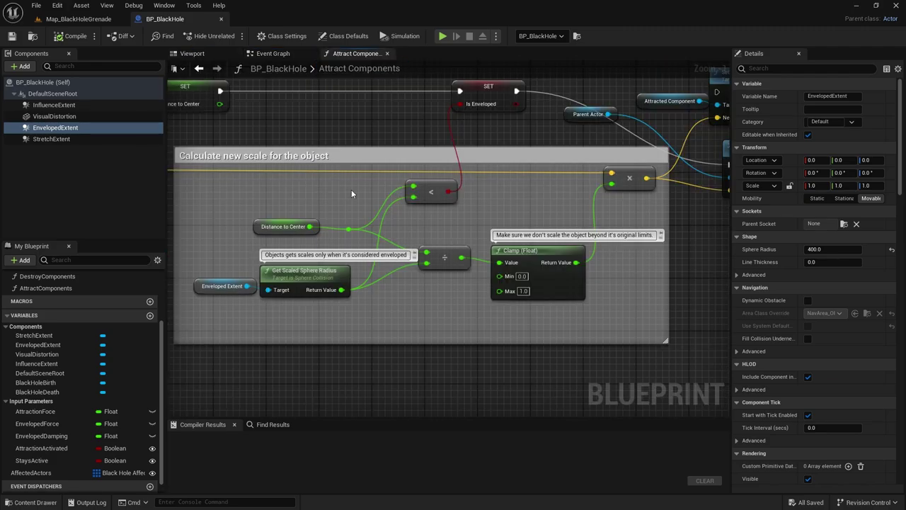
pyautogui.moveTo(483, 262); pyautogui.dragTo(437, 258, button='right')
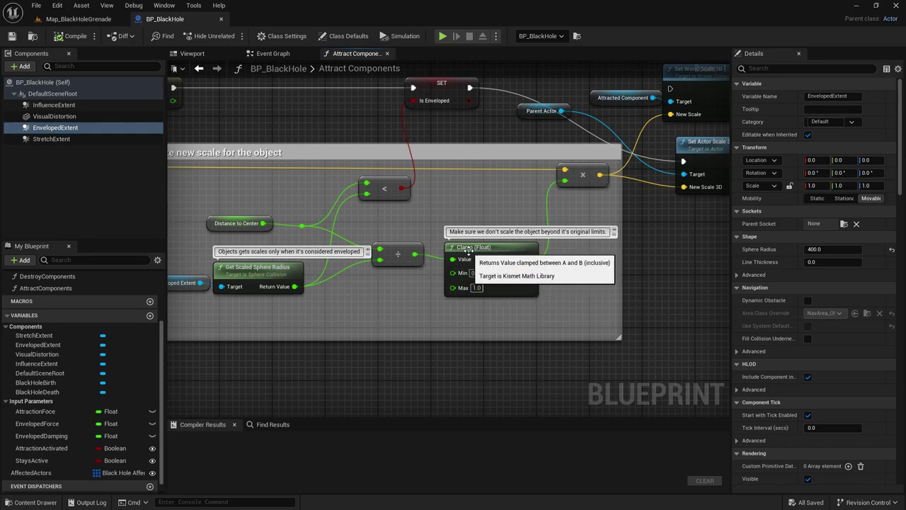
# Step: Examine the new-scale calculation, tracing Initial Scale from the Break BlackHoleAffectedActor node to the clamp, multiply and Set Actor Scale 3D nodes
pyautogui.moveTo(498, 271); pyautogui.dragTo(473, 281, button='right')
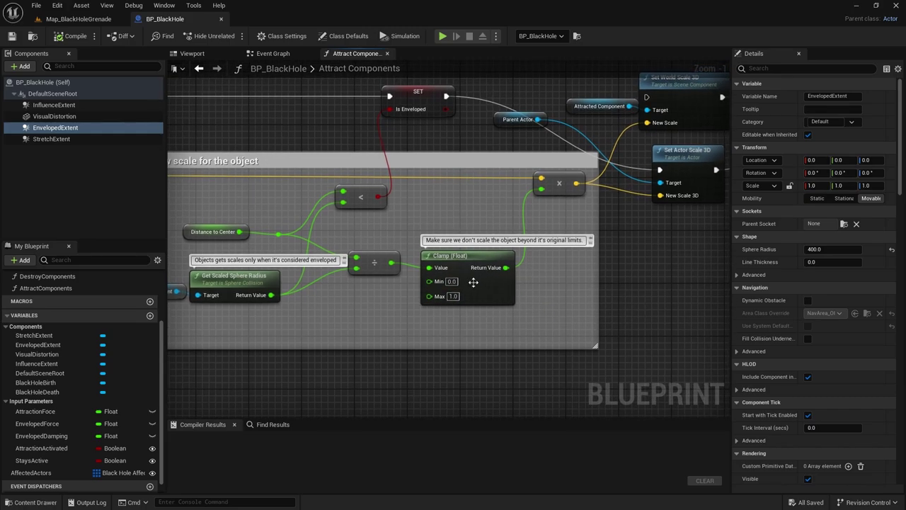
pyautogui.moveTo(407, 303); pyautogui.dragTo(423, 308, button='right')
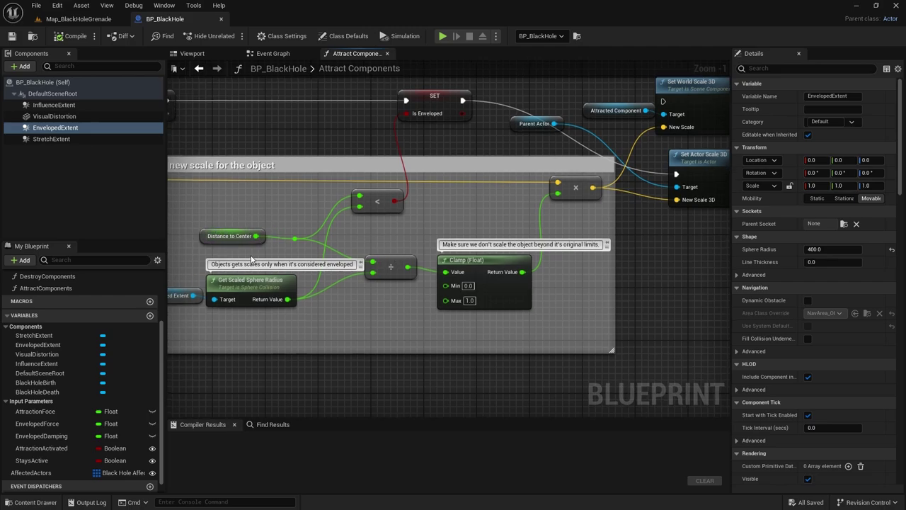
pyautogui.moveTo(251, 272); pyautogui.dragTo(289, 276, button='right')
pyautogui.moveTo(407, 315); pyautogui.dragTo(363, 323, button='right')
pyautogui.moveTo(521, 307); pyautogui.dragTo(415, 313, button='right')
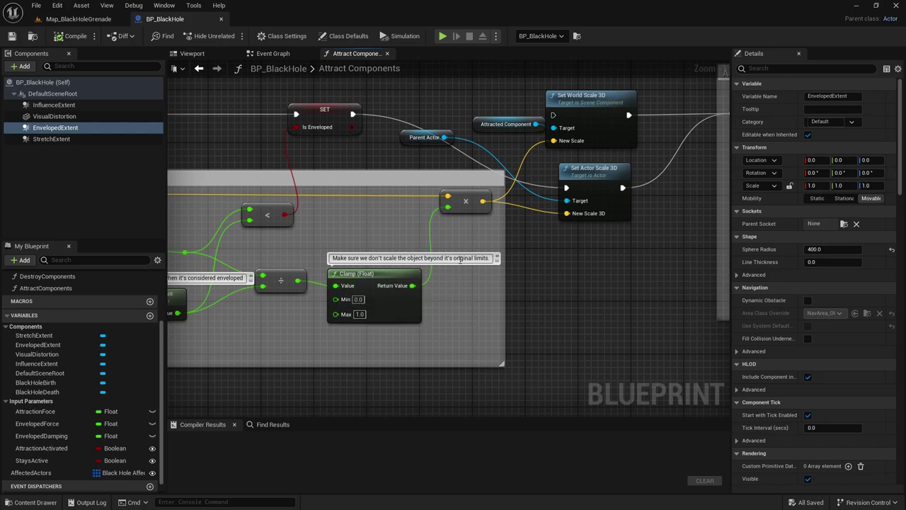
pyautogui.scroll(-5, 500, 236)
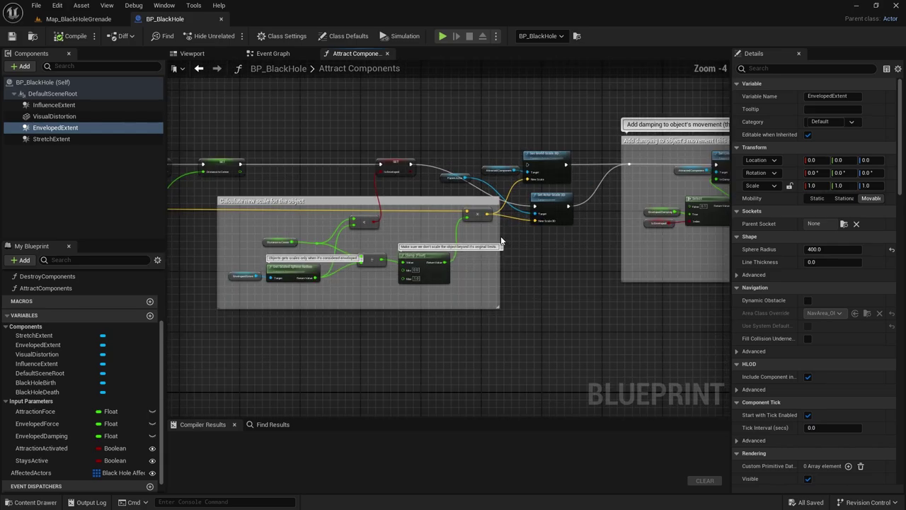
pyautogui.moveTo(558, 250); pyautogui.dragTo(729, 245, button='right')
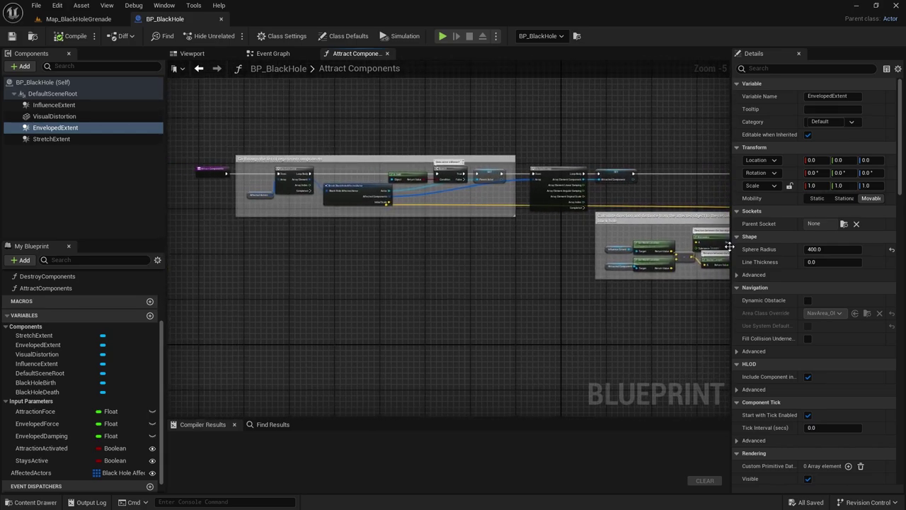
pyautogui.scroll(4, 400, 198)
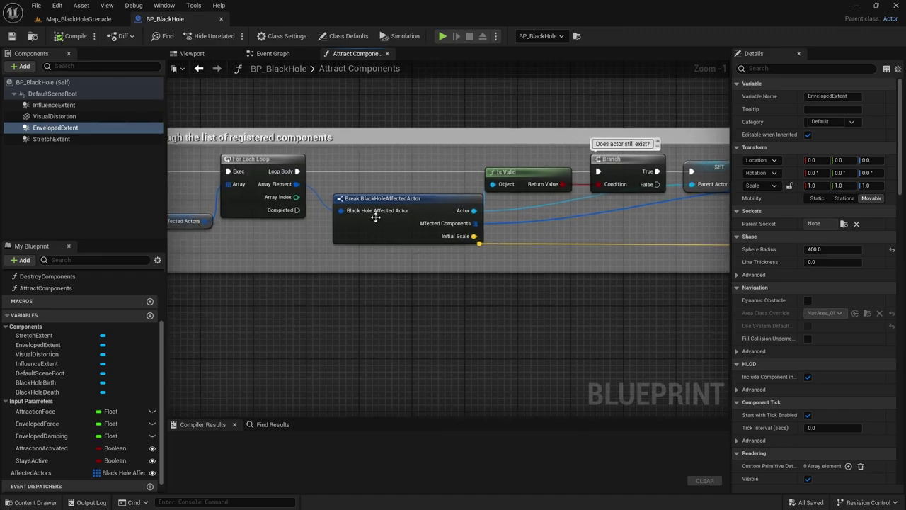
pyautogui.moveTo(324, 211); pyautogui.dragTo(341, 222, button='right')
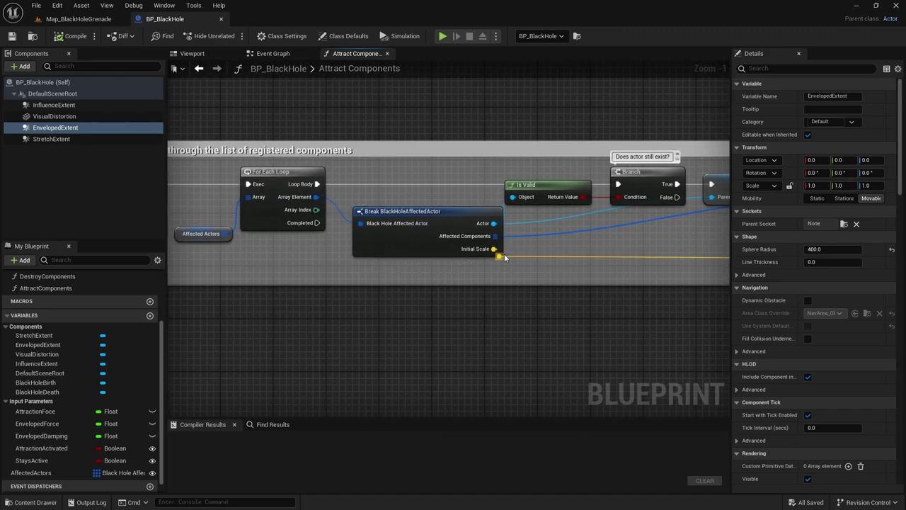
pyautogui.moveTo(498, 249); pyautogui.dragTo(447, 244, button='right')
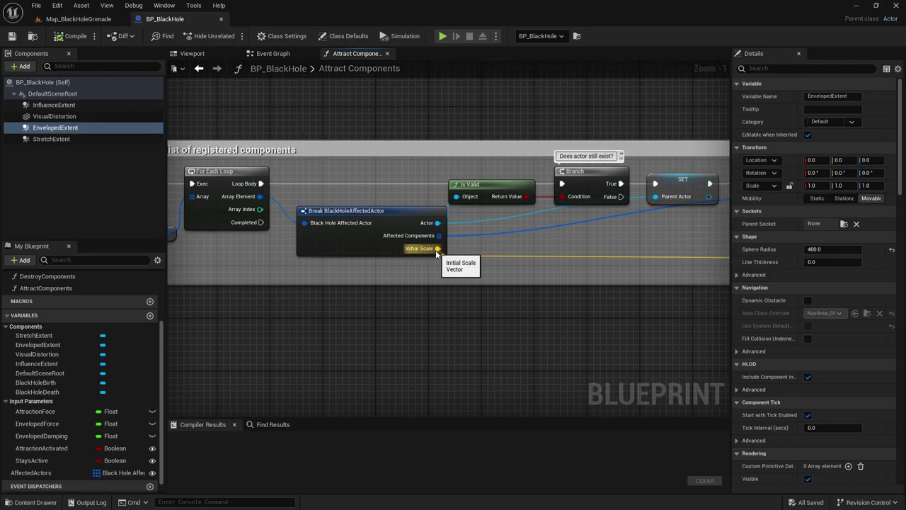
pyautogui.scroll(-6, 418, 251)
pyautogui.scroll(6, 410, 256)
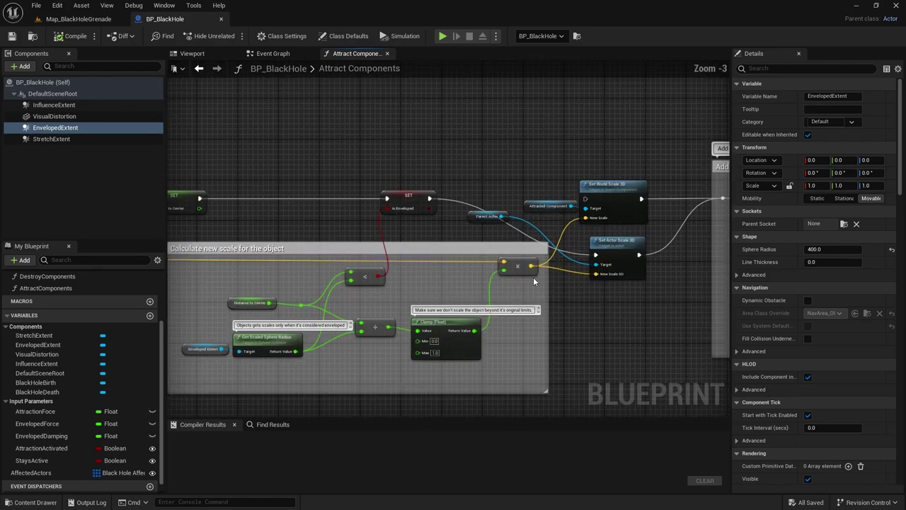
pyautogui.moveTo(502, 282); pyautogui.dragTo(527, 236, button='right')
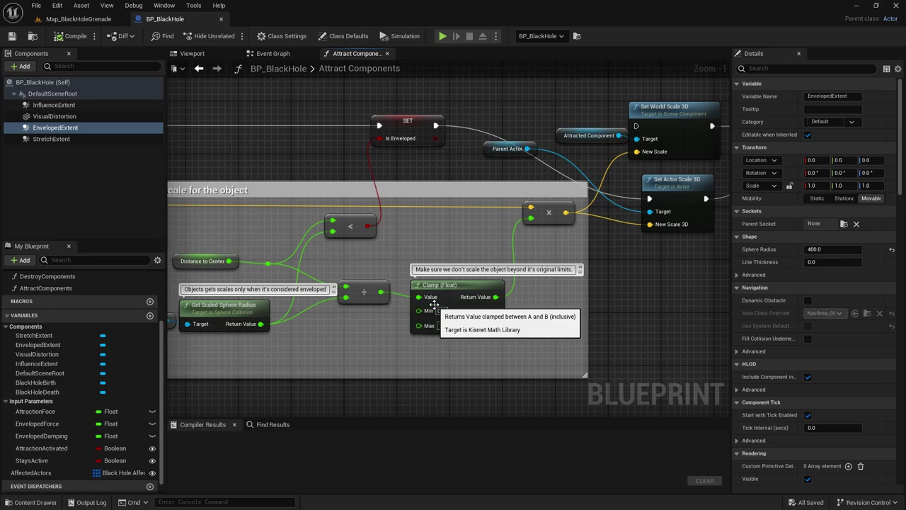
pyautogui.moveTo(546, 243); pyautogui.dragTo(392, 291, button='right')
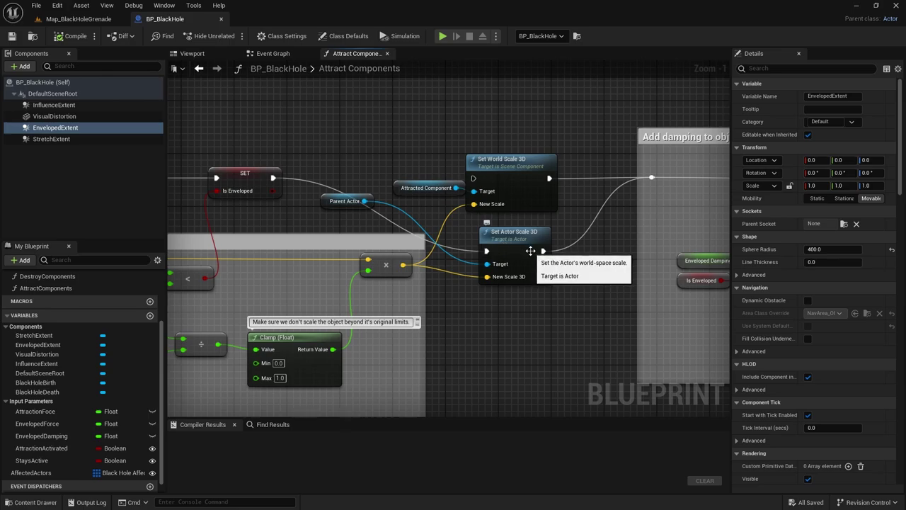
# Step: Delete the unused Set World Scale 3D node together with its Attracted Component input
pyautogui.moveTo(557, 260); pyautogui.dragTo(552, 291, button='right')
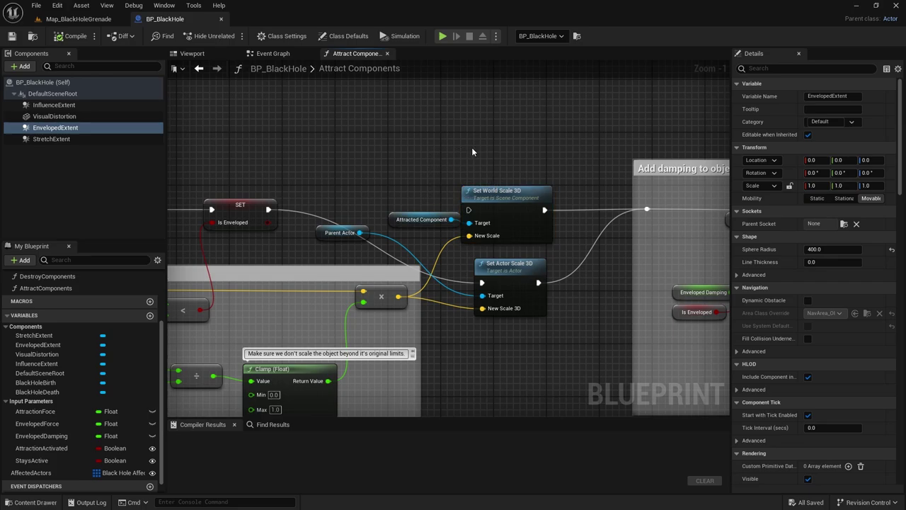
pyautogui.click(475, 205)
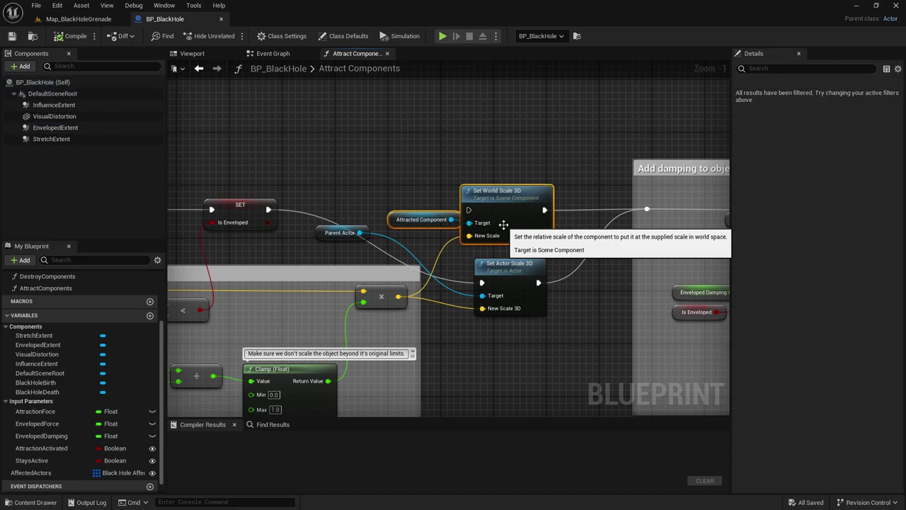
pyautogui.press('Delete')
pyautogui.moveTo(503, 224); pyautogui.dragTo(430, 171, button='right')
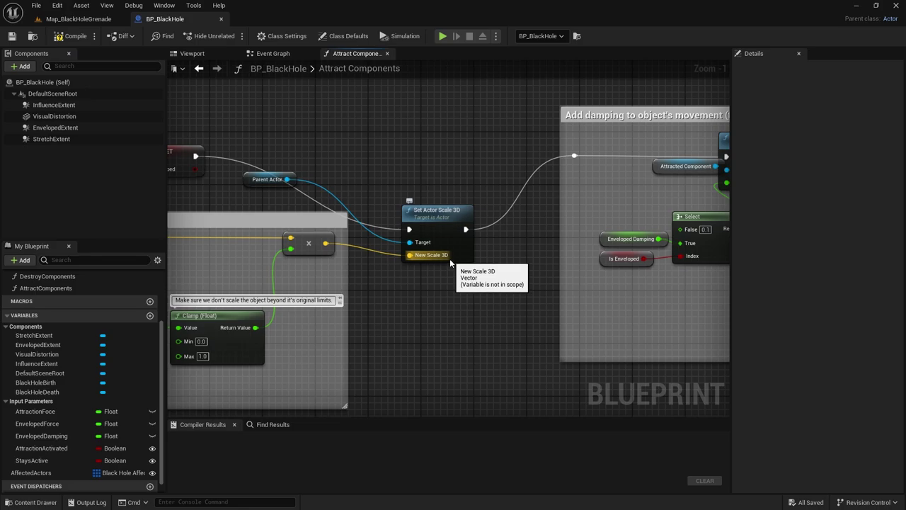
# Step: Examine the damping section, including the Set Linear Damping, Set Angular Damping and Select nodes and their connections
pyautogui.scroll(-1, 431, 231)
pyautogui.scroll(-1, 431, 230)
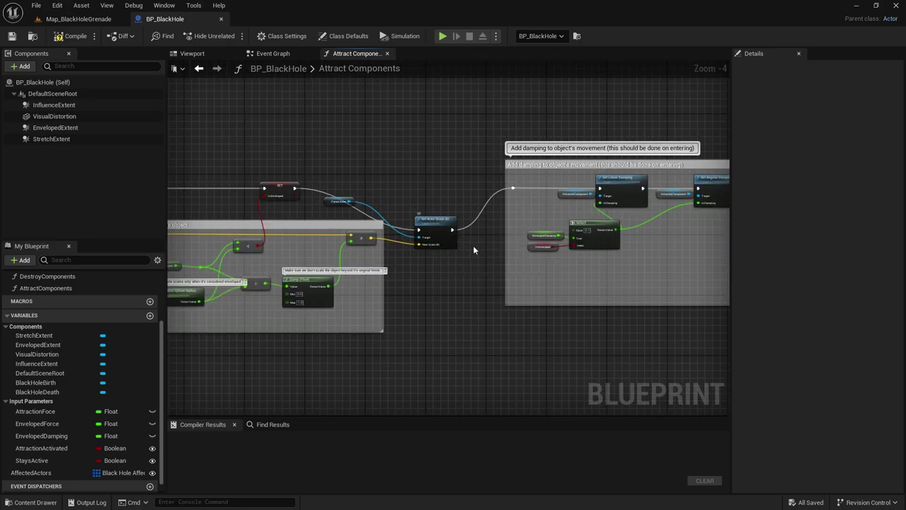
pyautogui.scroll(-1, 431, 250)
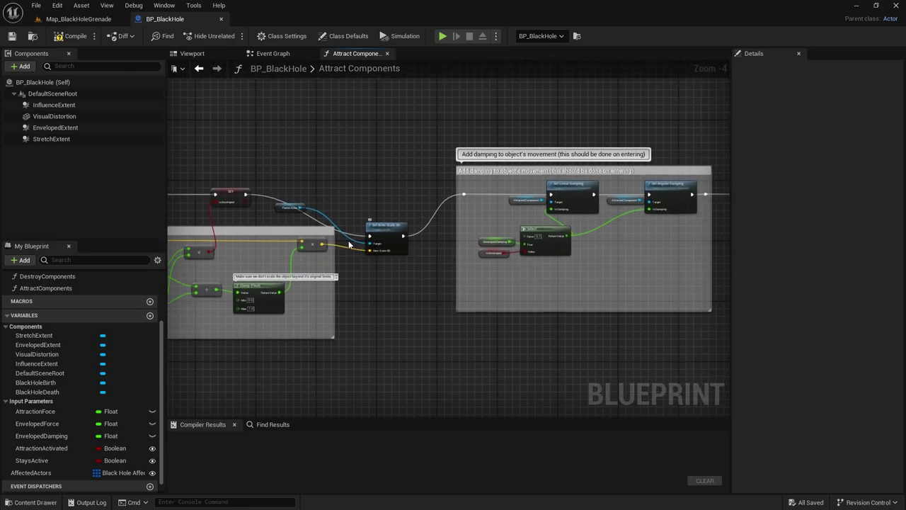
pyautogui.scroll(1, 368, 224)
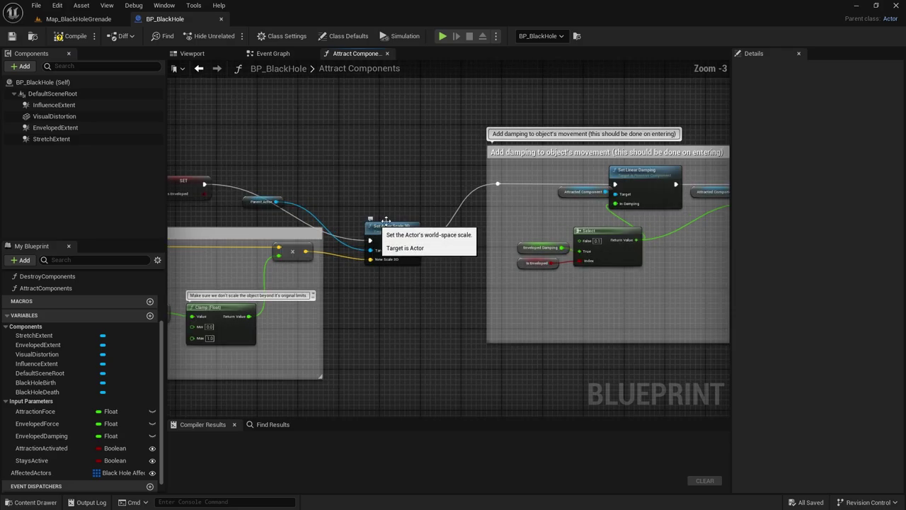
pyautogui.moveTo(438, 254); pyautogui.dragTo(305, 256, button='right')
pyautogui.scroll(1, 476, 254)
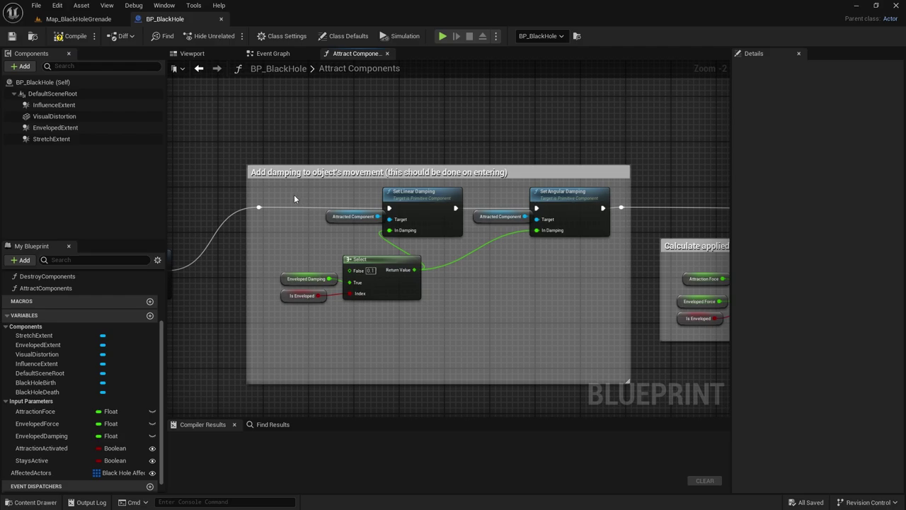
pyautogui.scroll(1, 506, 245)
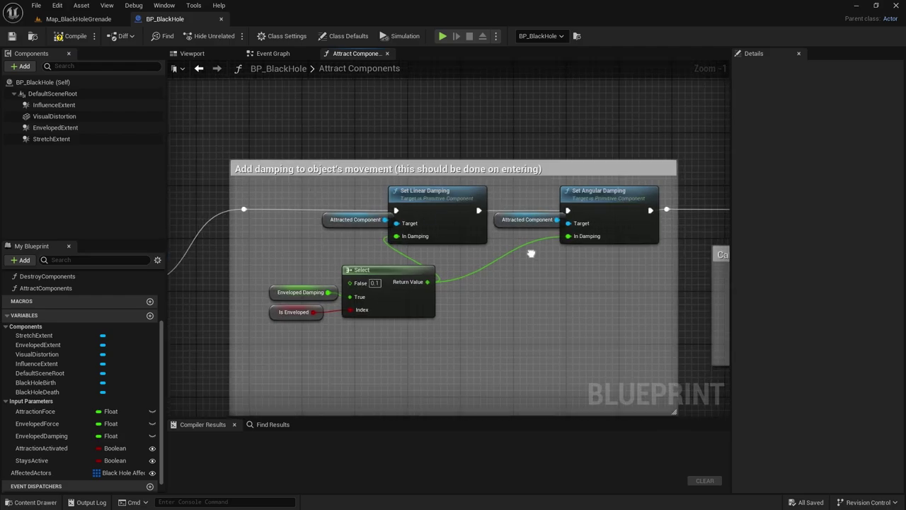
pyautogui.moveTo(505, 245); pyautogui.dragTo(516, 255, button='right')
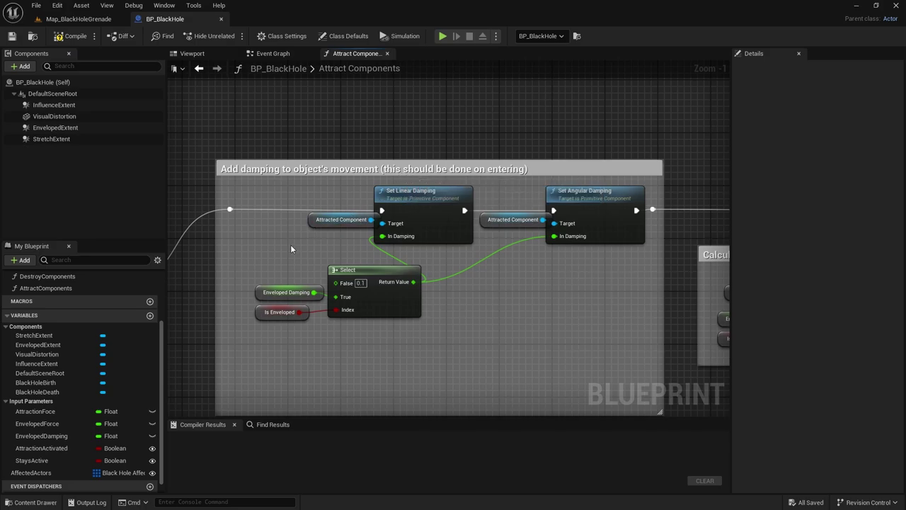
pyautogui.moveTo(255, 253); pyautogui.dragTo(323, 239, button='right')
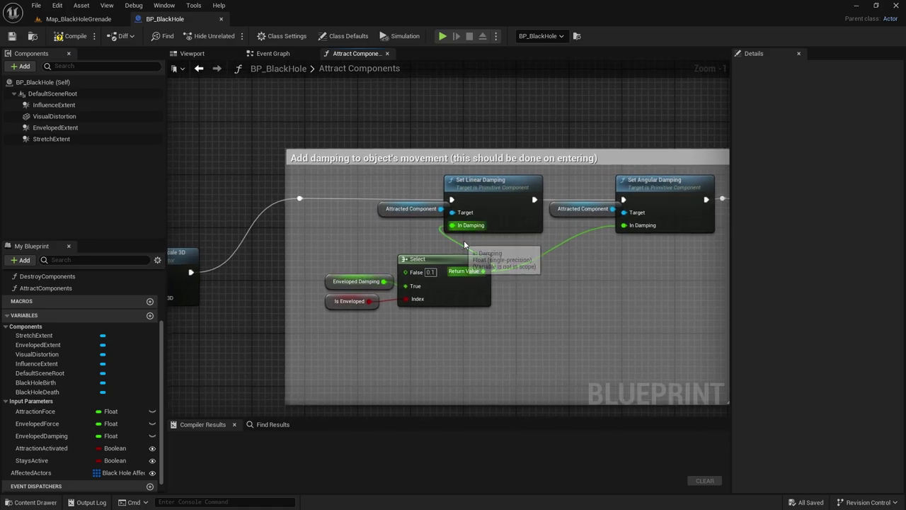
pyautogui.moveTo(569, 277); pyautogui.dragTo(494, 277, button='right')
pyautogui.moveTo(446, 261); pyautogui.dragTo(448, 249, button='right')
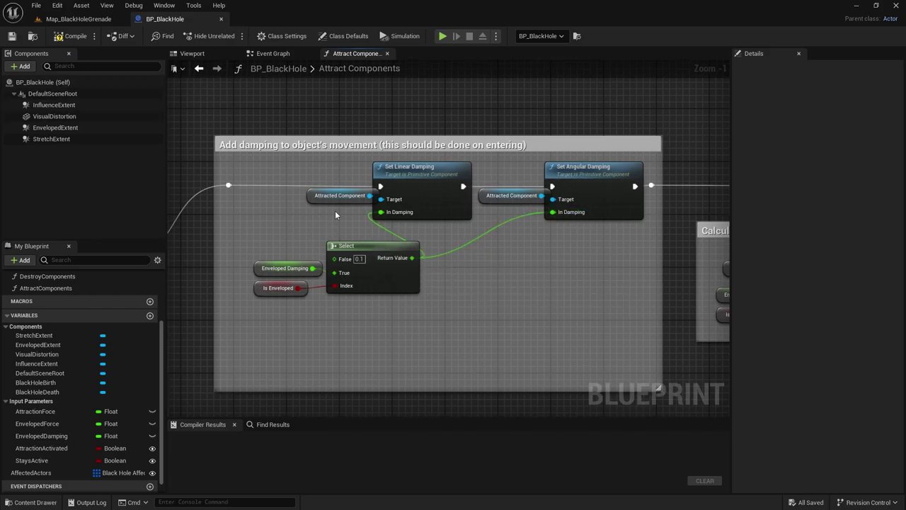
pyautogui.moveTo(467, 274); pyautogui.dragTo(469, 286, button='right')
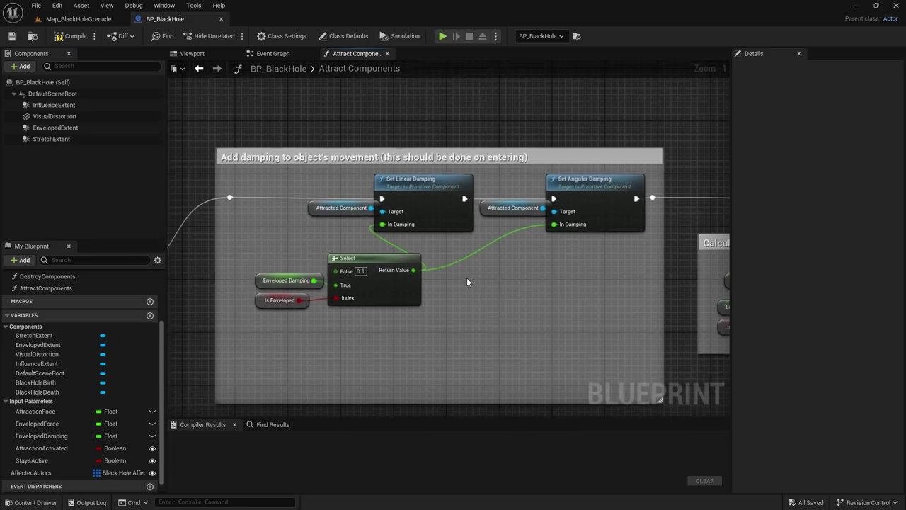
pyautogui.moveTo(488, 293)
pyautogui.mouseDown(button='right')
pyautogui.moveTo(480, 282)
pyautogui.moveTo(474, 291)
pyautogui.mouseUp(button='right')
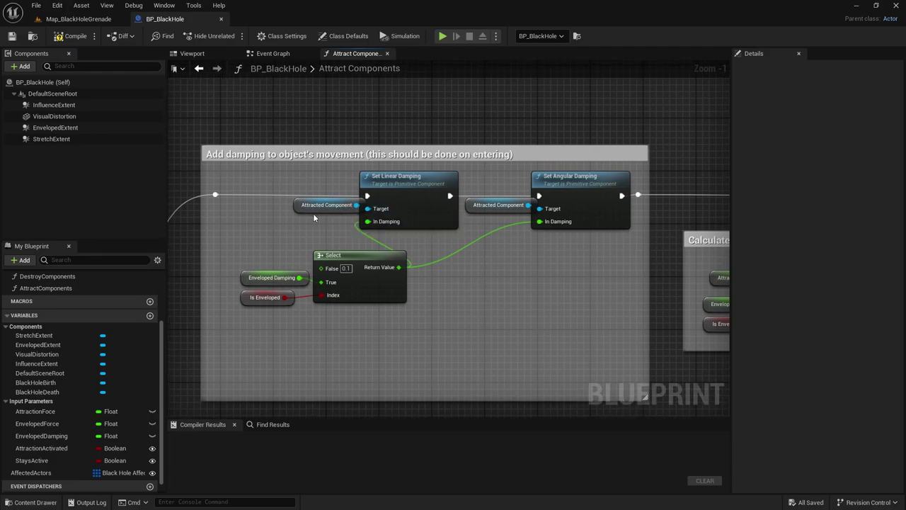
# Step: Move the Attracted Component node clear of the Set Linear Damping node and save the blueprint
pyautogui.moveTo(313, 213); pyautogui.dragTo(287, 213)
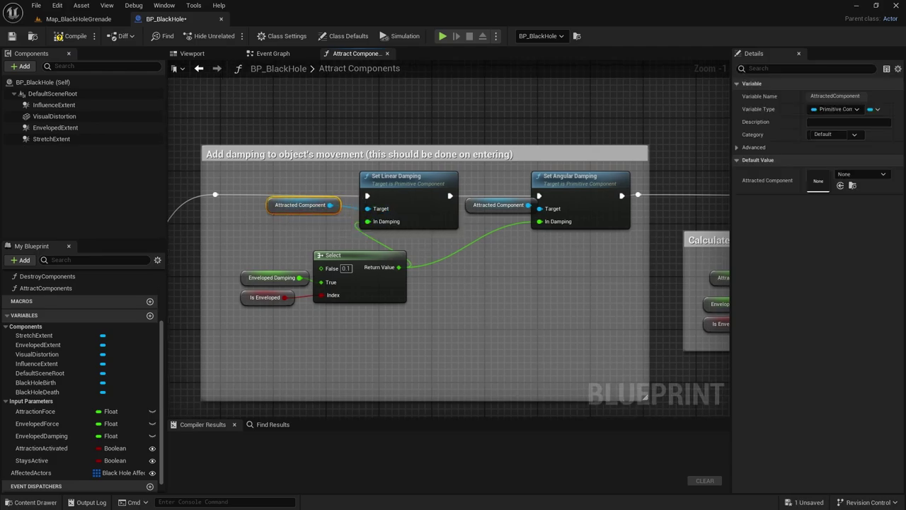
pyautogui.moveTo(304, 237); pyautogui.dragTo(289, 245, button='right')
pyautogui.hotkey('ctrl', 's')
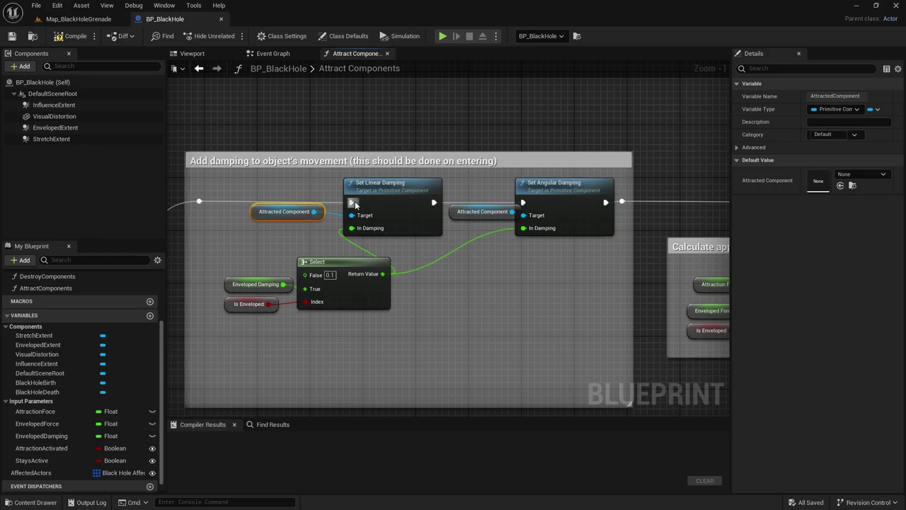
# Step: Inspect the Select node's damping inputs and the default value of the Enveloped Damping variable
pyautogui.moveTo(355, 205); pyautogui.dragTo(381, 207, button='right')
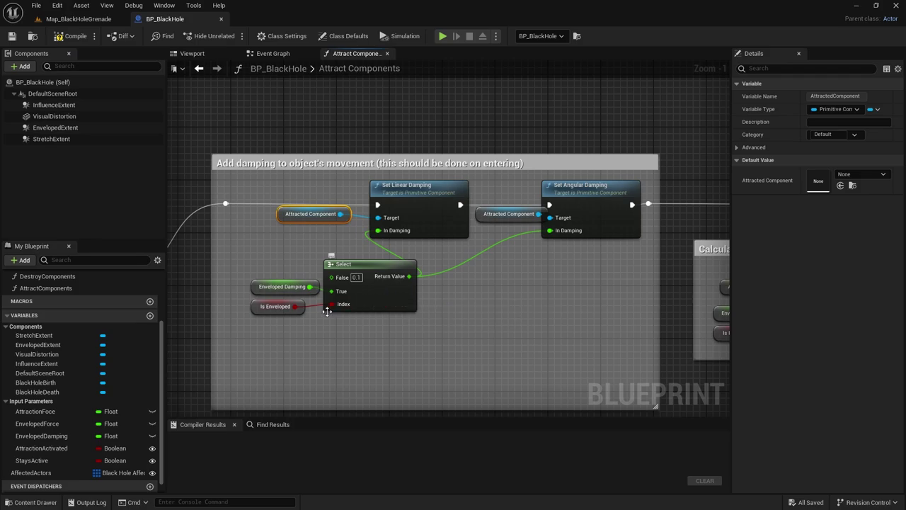
pyautogui.moveTo(389, 314); pyautogui.dragTo(351, 331, button='right')
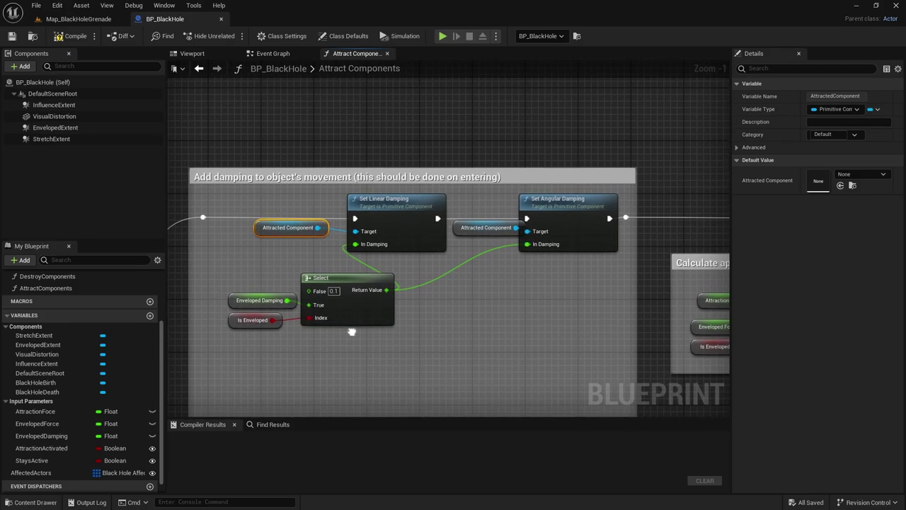
pyautogui.click(259, 300)
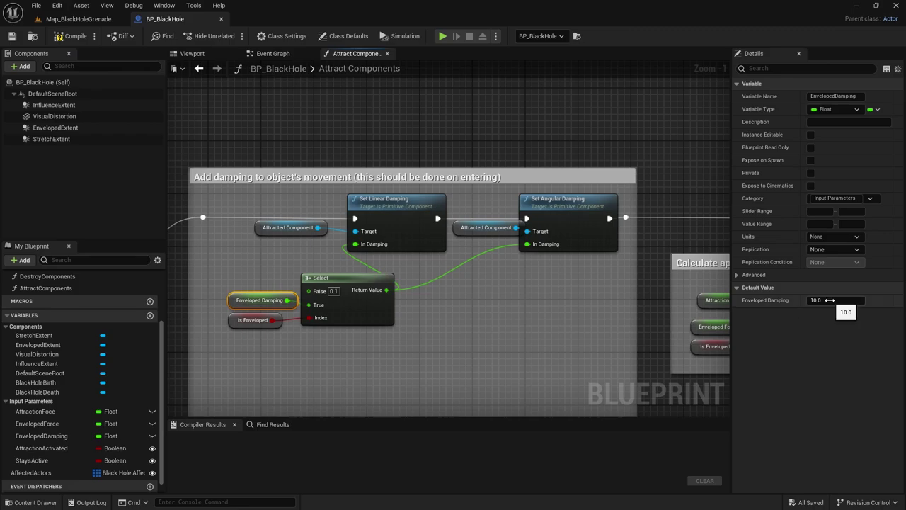
pyautogui.moveTo(442, 308); pyautogui.dragTo(411, 312, button='right')
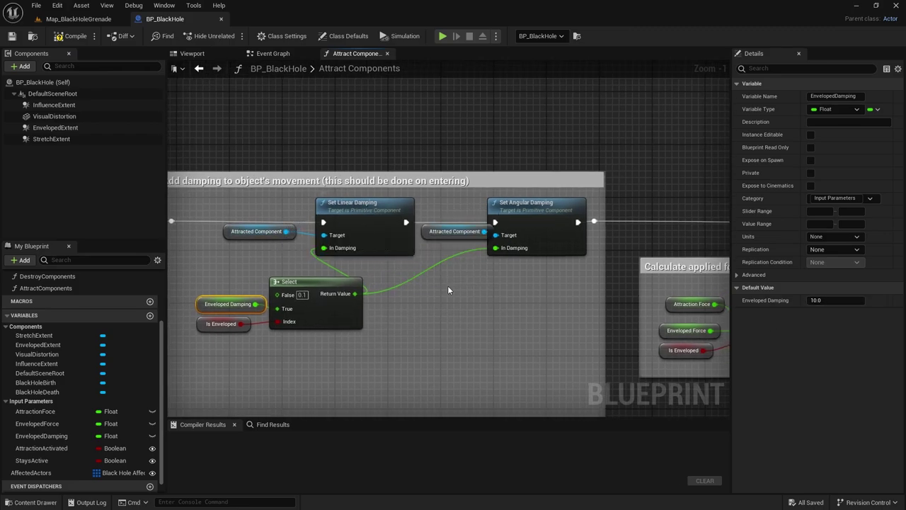
pyautogui.moveTo(447, 285); pyautogui.dragTo(457, 302, button='right')
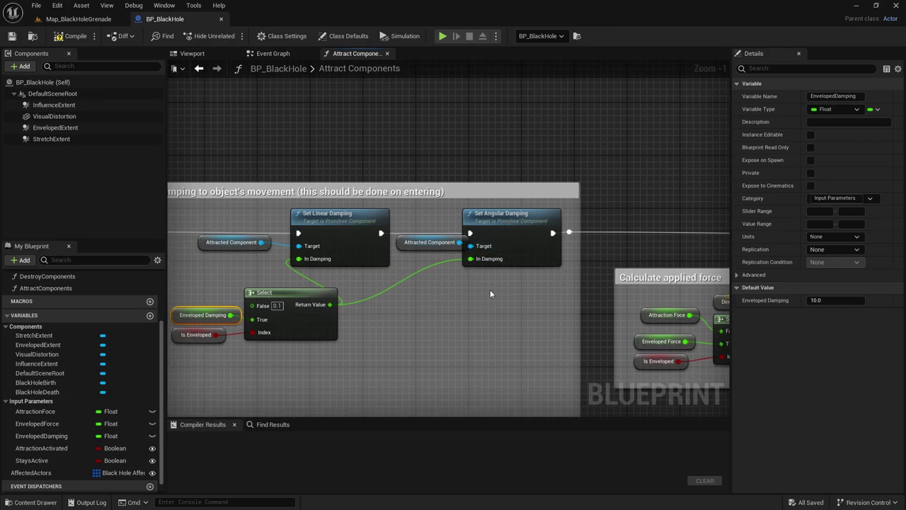
# Step: Review the overall function layout and examine the applied force calculation feeding the Add Force node
pyautogui.scroll(-2, 497, 287)
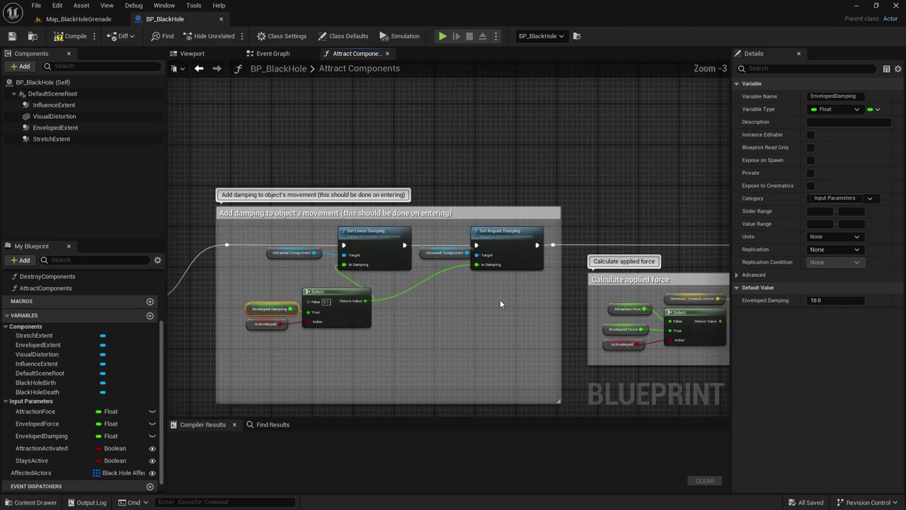
pyautogui.moveTo(499, 299); pyautogui.dragTo(518, 275, button='right')
pyautogui.scroll(-3, 623, 254)
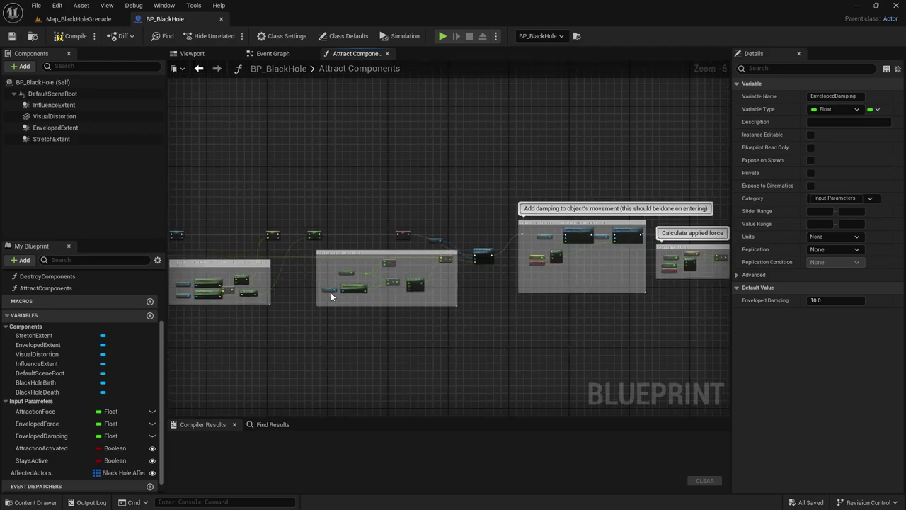
pyautogui.moveTo(496, 287); pyautogui.dragTo(324, 295, button='right')
pyautogui.scroll(4, 406, 246)
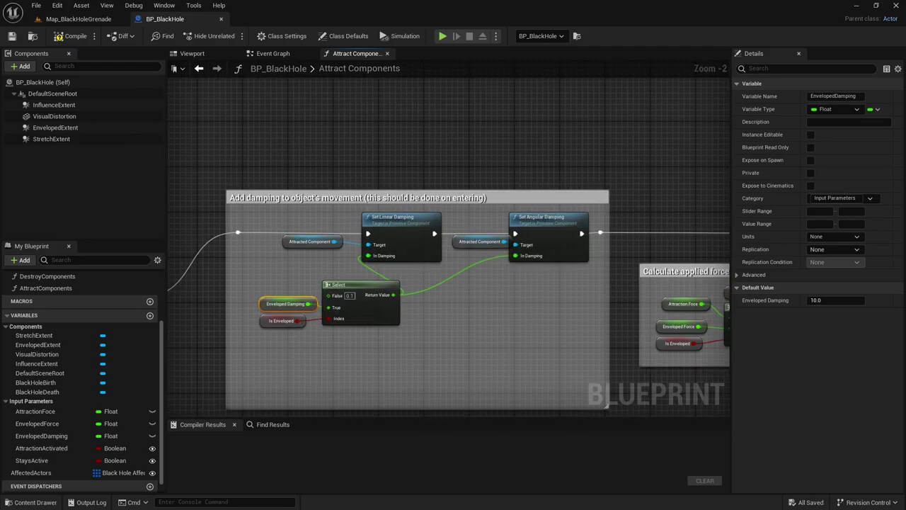
pyautogui.moveTo(582, 254); pyautogui.dragTo(314, 257, button='right')
pyautogui.moveTo(646, 291); pyautogui.dragTo(560, 289, button='right')
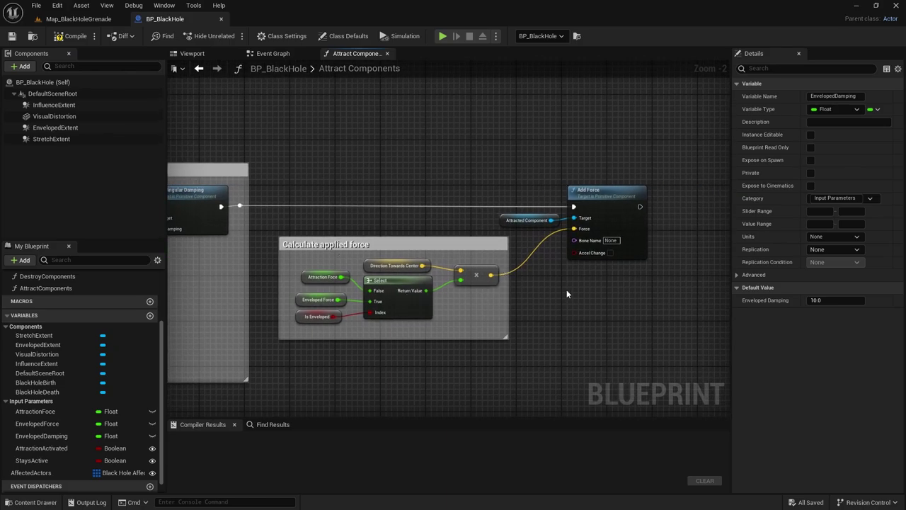
# Step: Inspect the applied force calculation, including the Direction Towards Center and Attraction Foce variables feeding the multiplication
pyautogui.scroll(2, 566, 293)
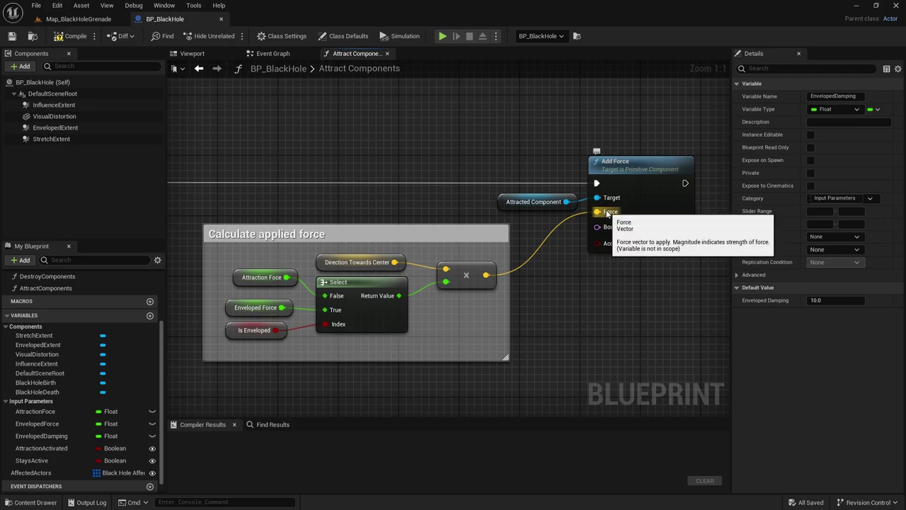
pyautogui.moveTo(435, 272); pyautogui.dragTo(487, 269, button='right')
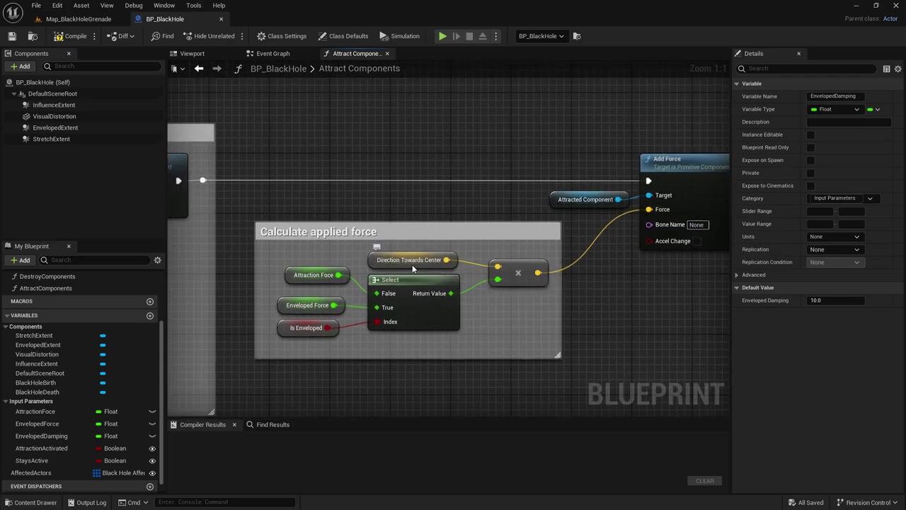
pyautogui.moveTo(407, 250); pyautogui.dragTo(384, 248, button='right')
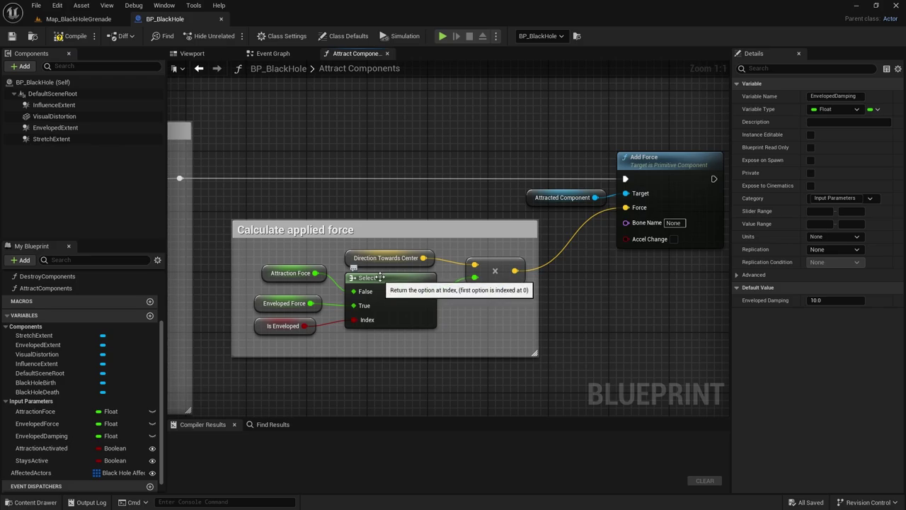
pyautogui.click(381, 263)
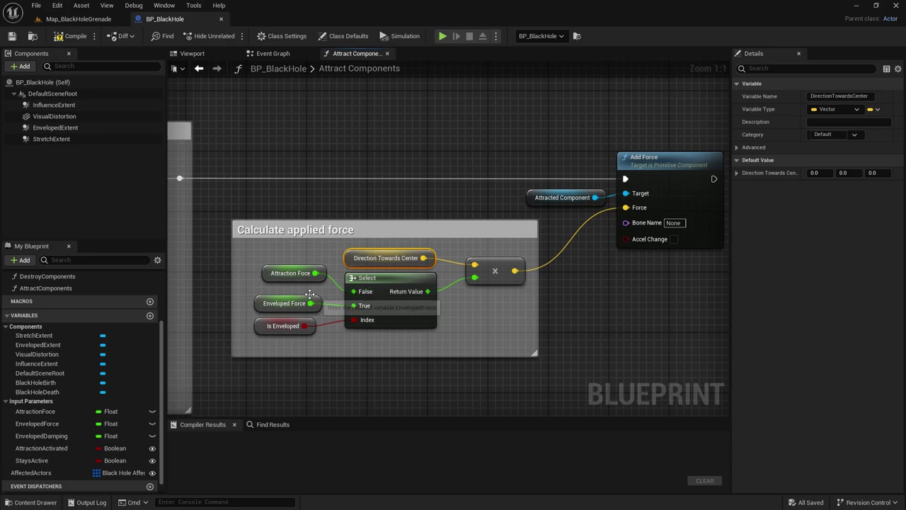
pyautogui.click(295, 279)
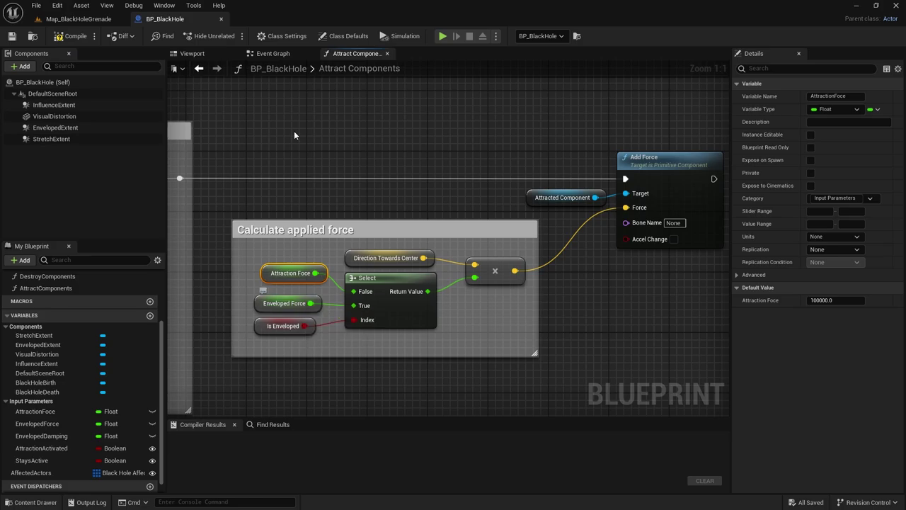
# Step: Compare the InfluenceExtent and EnvelopedExtent spheres in the black hole's 3D preview
pyautogui.click(192, 53)
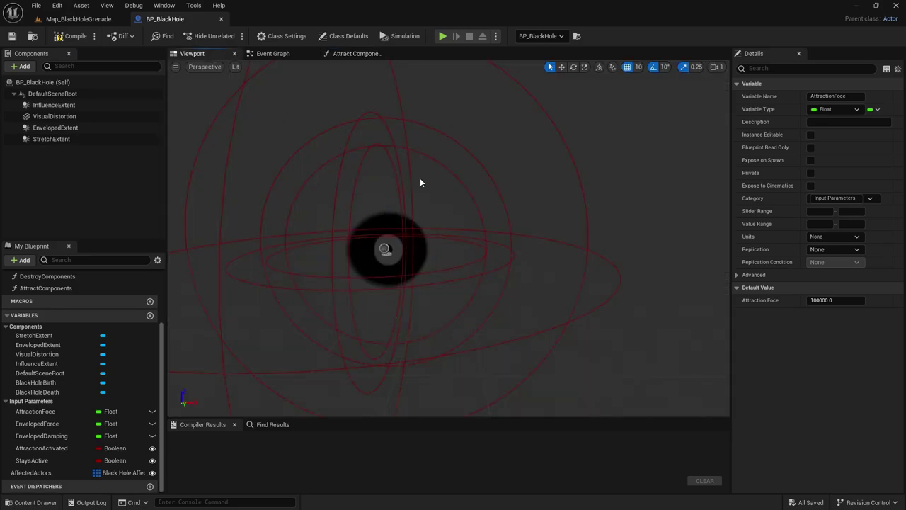
pyautogui.click(583, 190)
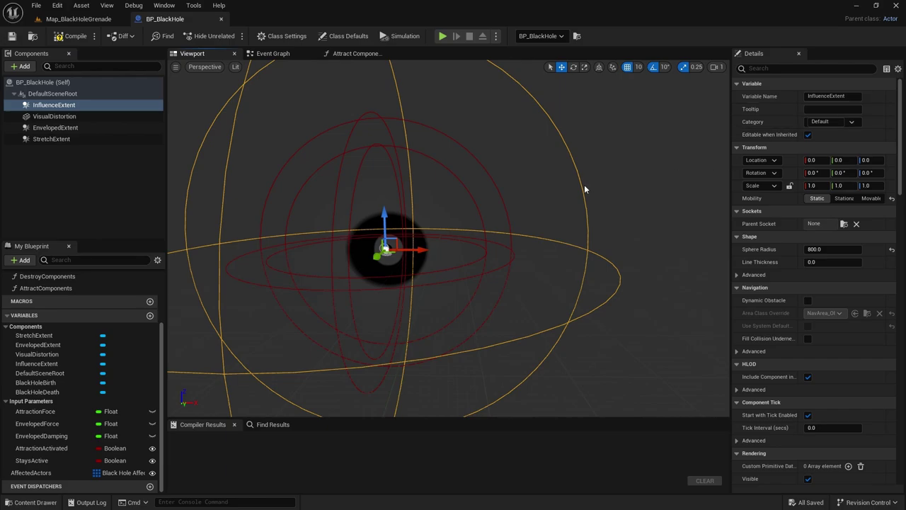
pyautogui.click(481, 222)
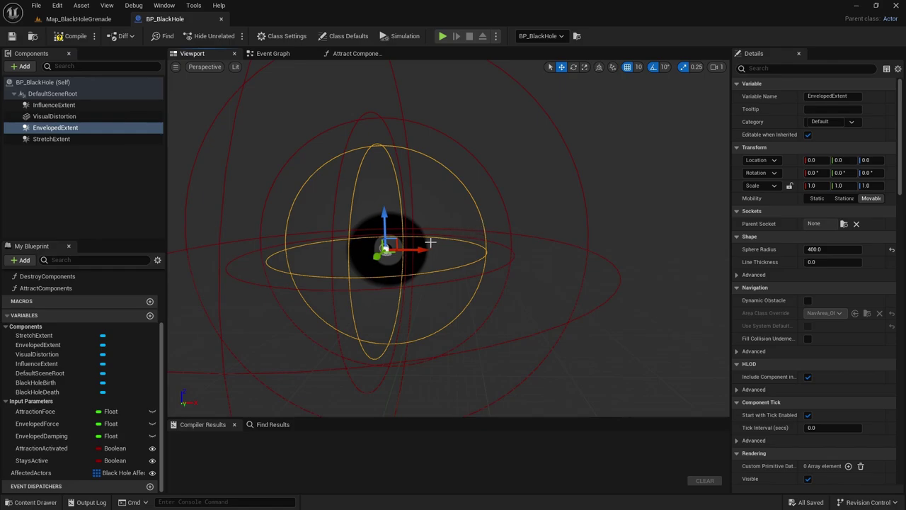
# Step: Return to the Attract Components function and check the default values of the Attraction Foce and Enveloped Force variables
pyautogui.click(354, 53)
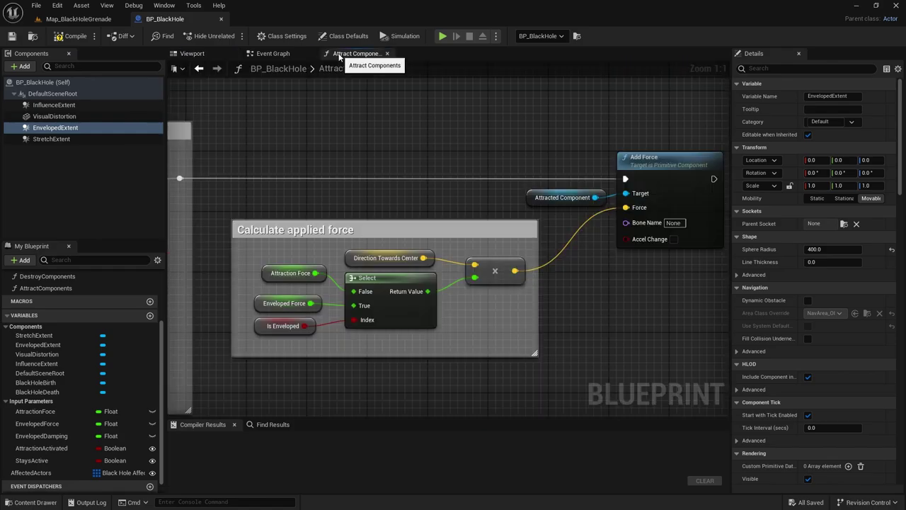
pyautogui.click(260, 304)
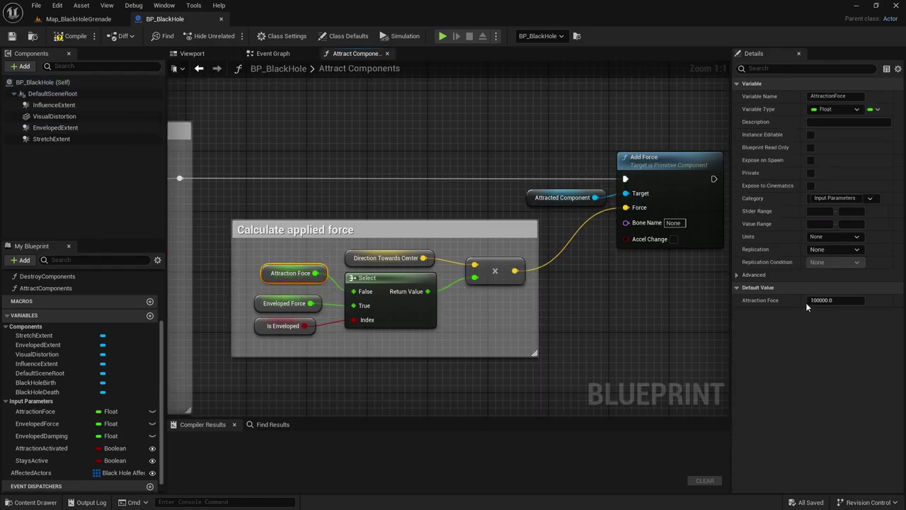
pyautogui.click(289, 273)
pyautogui.click(261, 303)
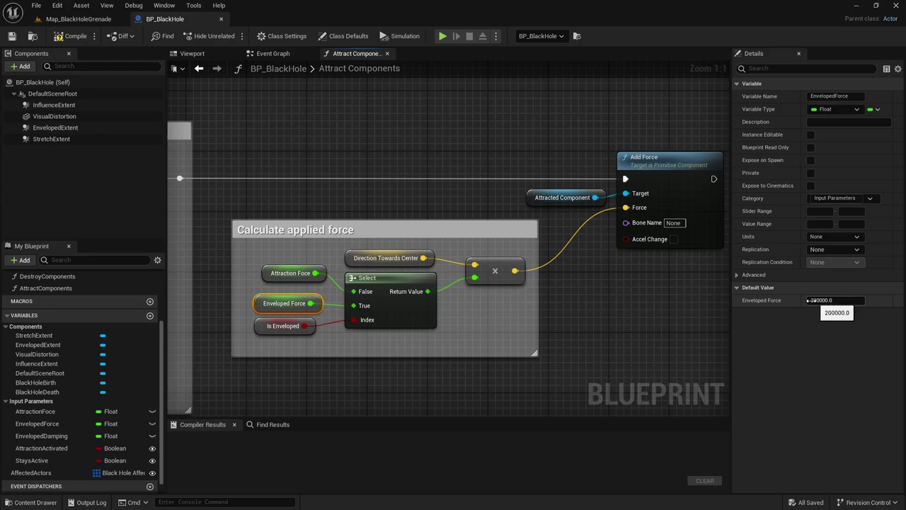
pyautogui.moveTo(516, 311); pyautogui.dragTo(498, 296, button='right')
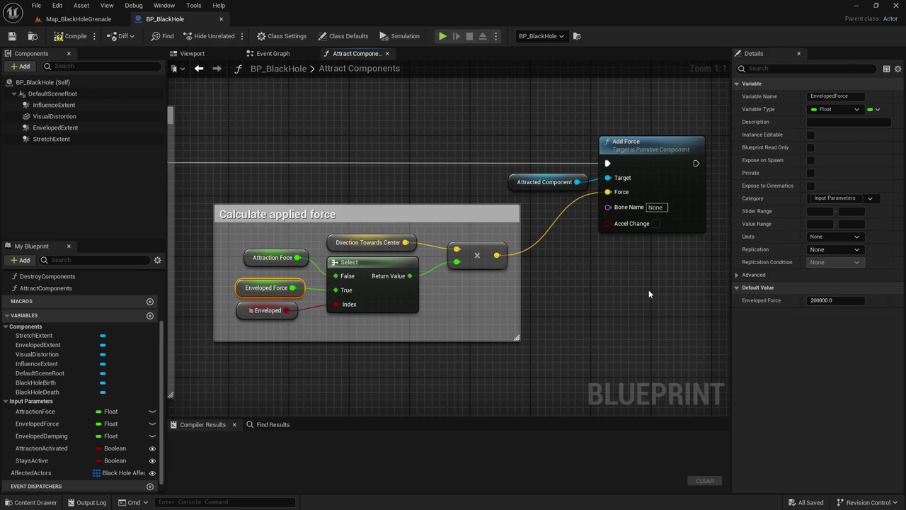
pyautogui.click(824, 300)
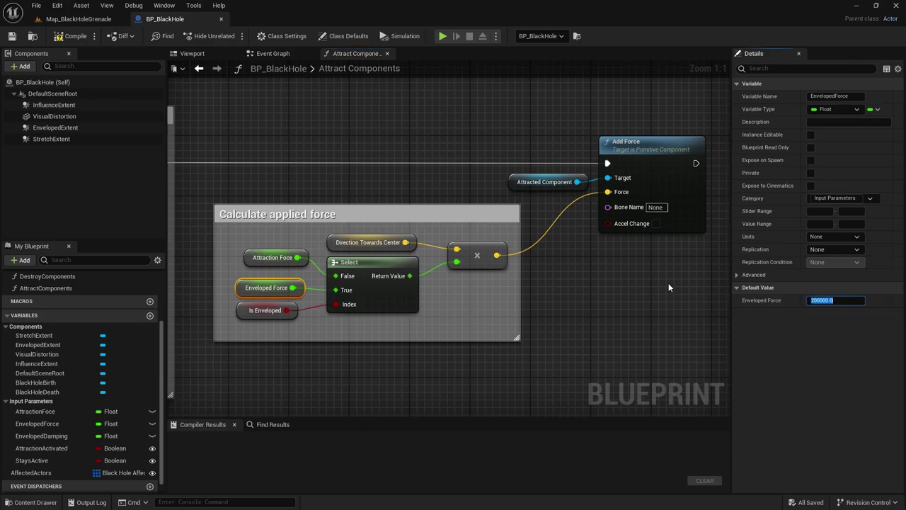
pyautogui.moveTo(577, 281); pyautogui.dragTo(549, 317, button='right')
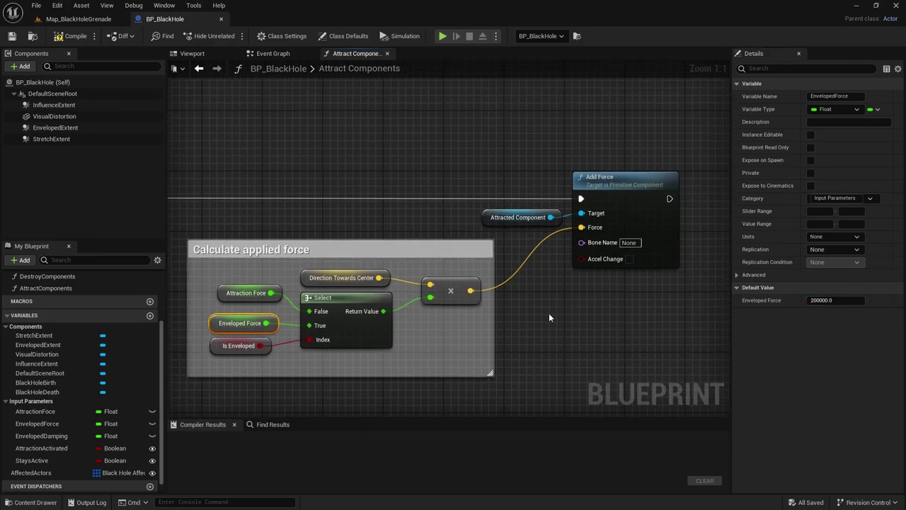
# Step: Review the full layout of the Attract Components function and close its graph
pyautogui.scroll(-5, 662, 270)
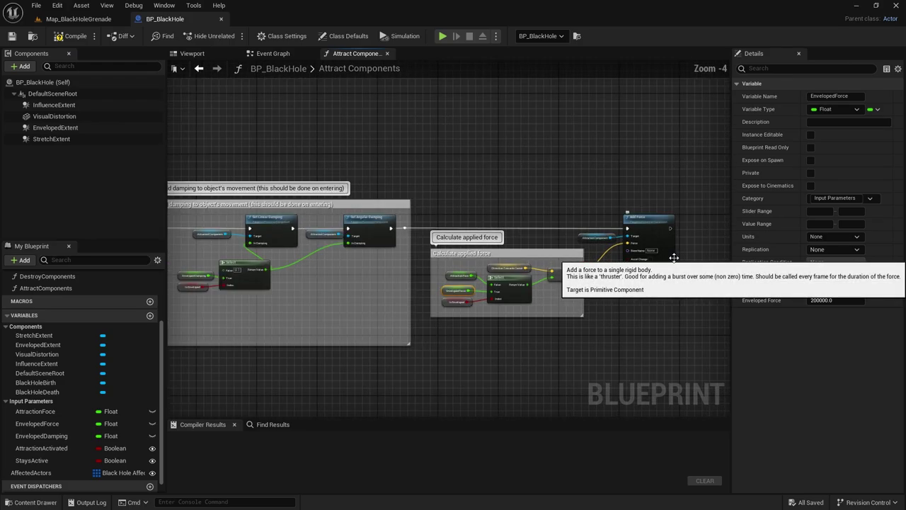
pyautogui.scroll(-5, 661, 270)
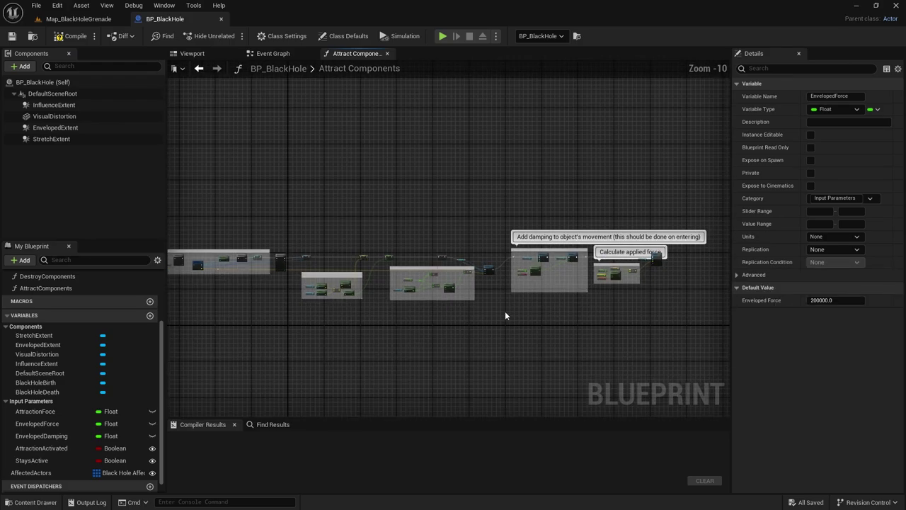
pyautogui.moveTo(506, 314); pyautogui.dragTo(551, 312, button='right')
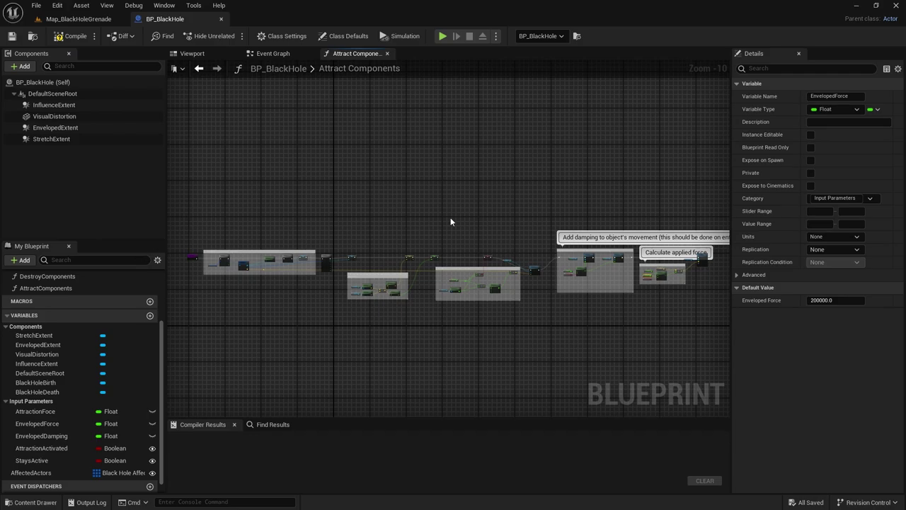
pyautogui.middleClick(343, 53)
# Step: Examine the event graph's per-frame section with Destroy Components and Attract Components, and the section releasing objects that escape the black hole
pyautogui.scroll(-1, 501, 278)
pyautogui.moveTo(488, 295); pyautogui.dragTo(533, 296, button='right')
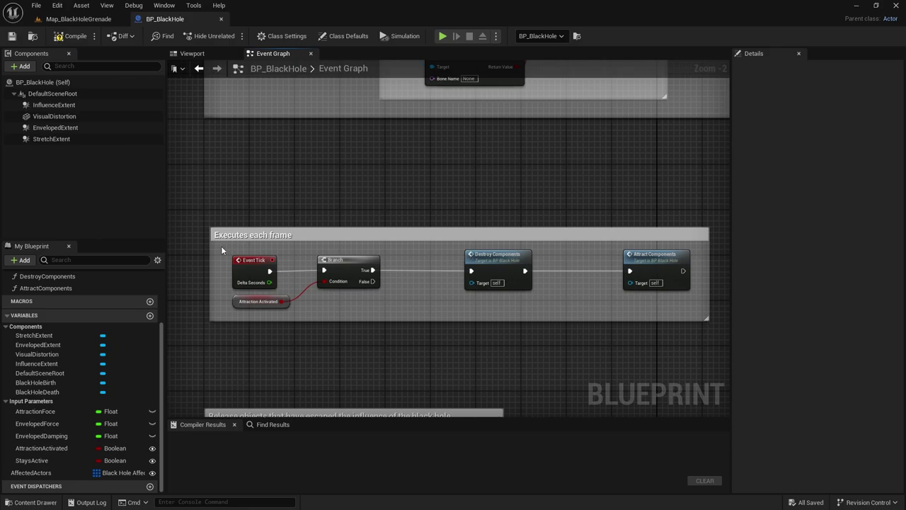
pyautogui.moveTo(259, 263); pyautogui.dragTo(227, 266, button='right')
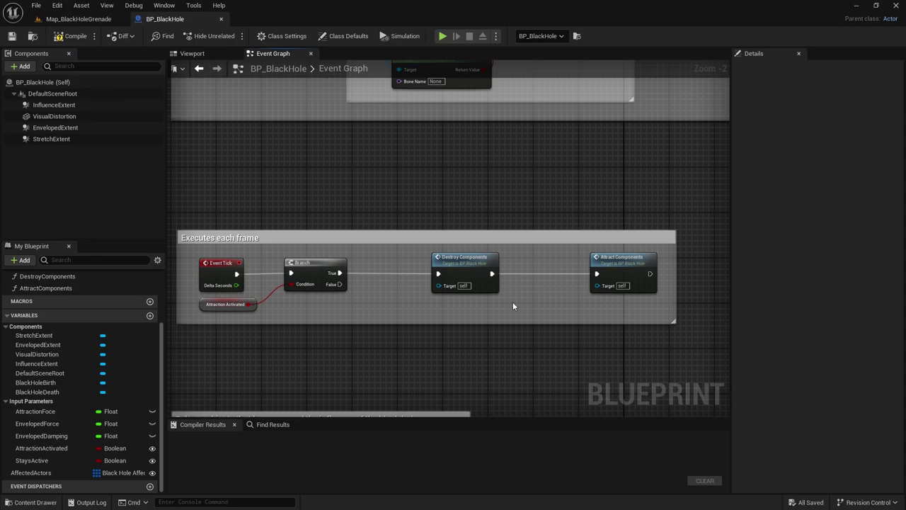
pyautogui.moveTo(433, 308); pyautogui.dragTo(484, 151, button='right')
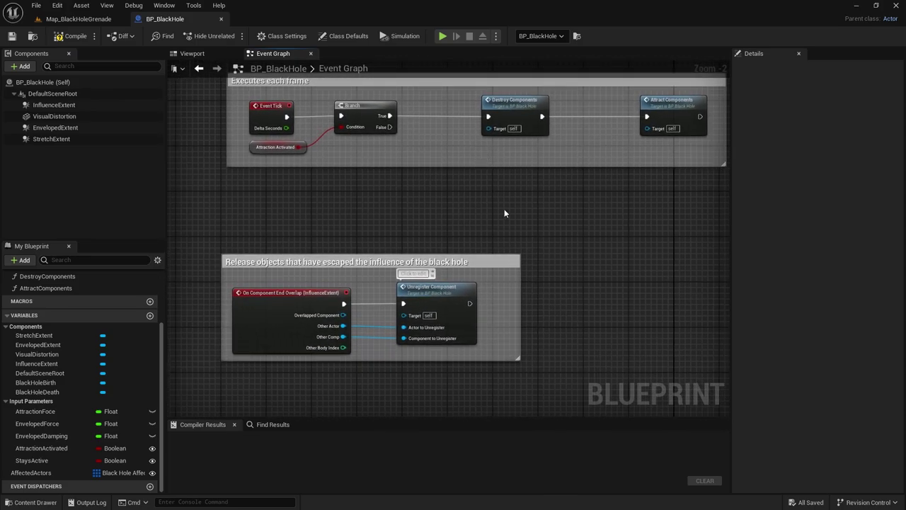
pyautogui.moveTo(504, 213); pyautogui.dragTo(473, 234, button='right')
pyautogui.scroll(-1, 338, 259)
pyautogui.moveTo(338, 259); pyautogui.dragTo(374, 278, button='right')
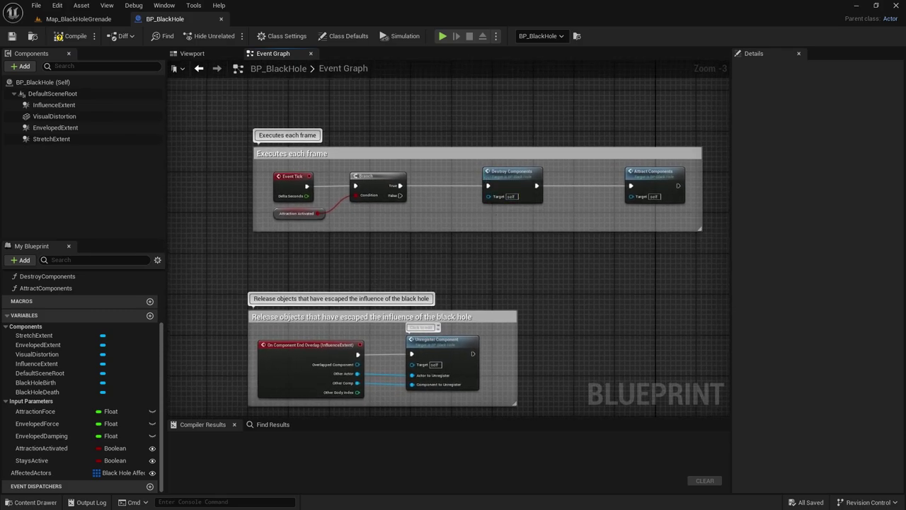
pyautogui.moveTo(505, 237); pyautogui.dragTo(479, 229, button='right')
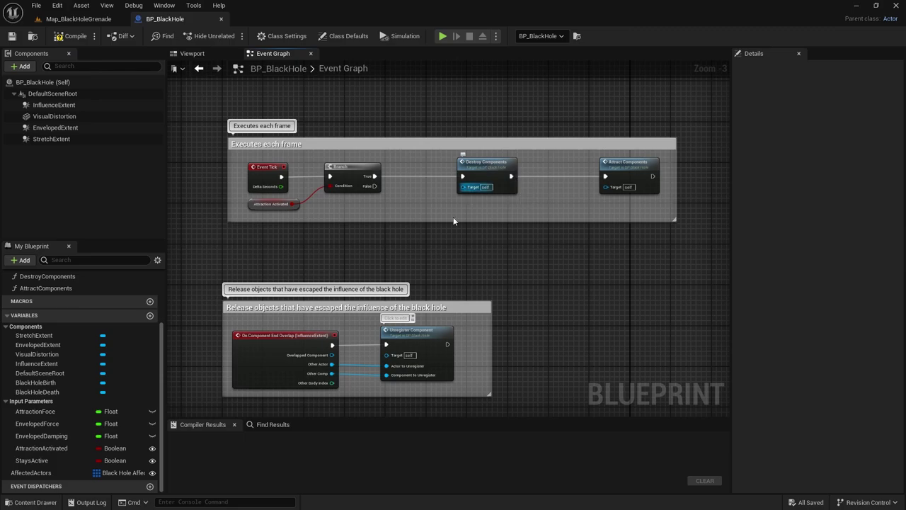
pyautogui.moveTo(443, 259); pyautogui.dragTo(450, 236, button='right')
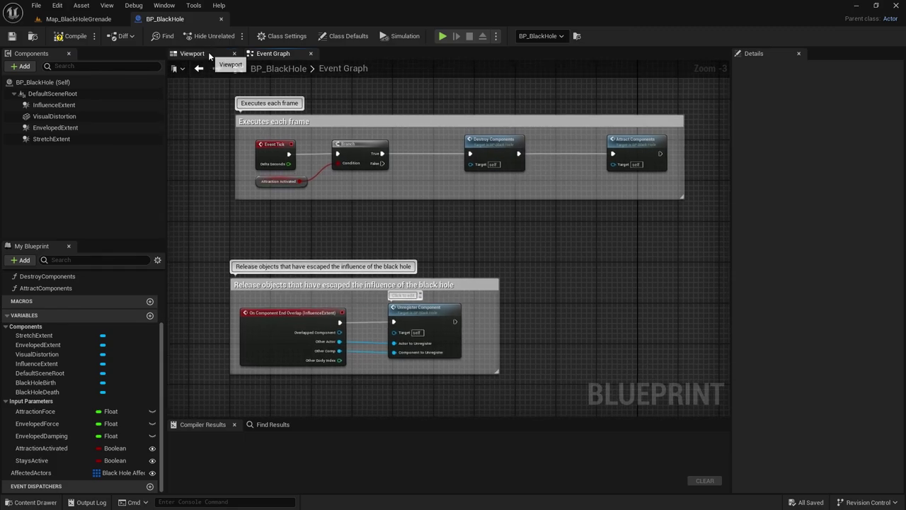
# Step: In the Map_BlackHoleGrenade level, move the Sphere2 actor slightly farther away from the black hole
pyautogui.click(78, 18)
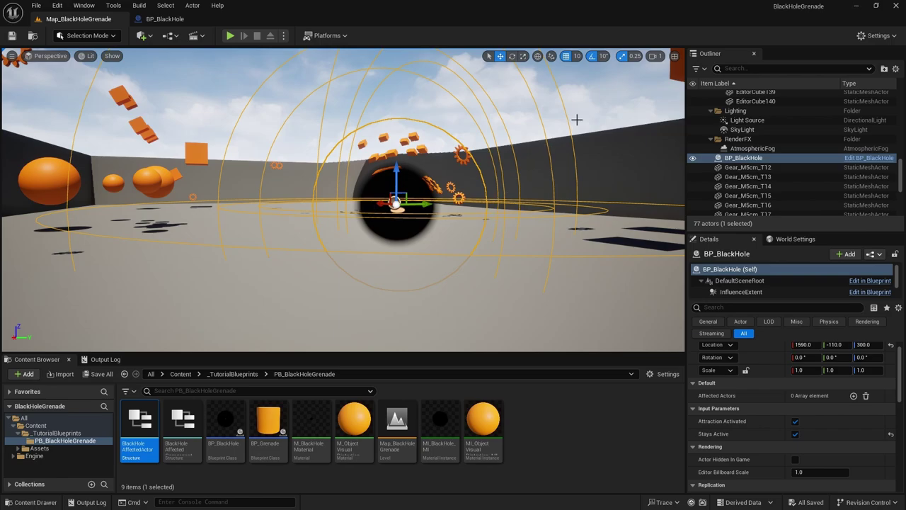
pyautogui.moveTo(416, 183); pyautogui.dragTo(435, 197, button='right')
pyautogui.press('s')
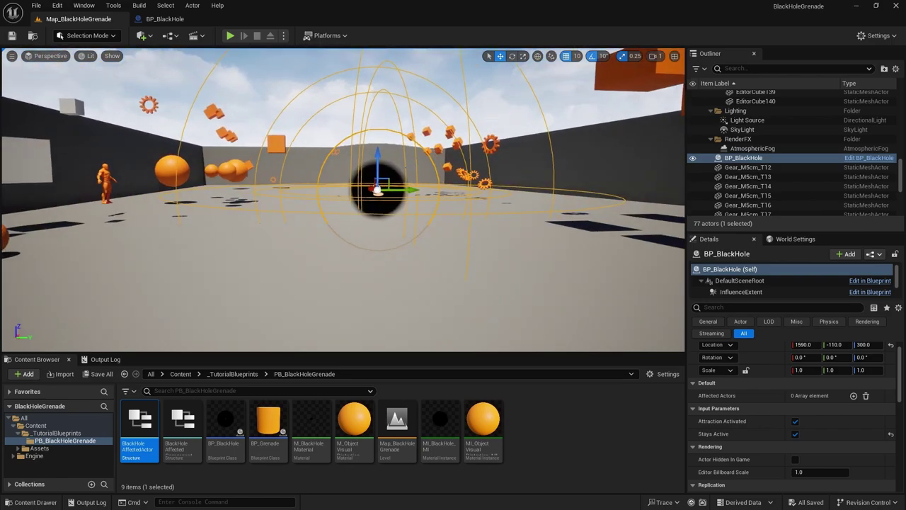
pyautogui.moveTo(555, 124); pyautogui.dragTo(497, 144, button='right')
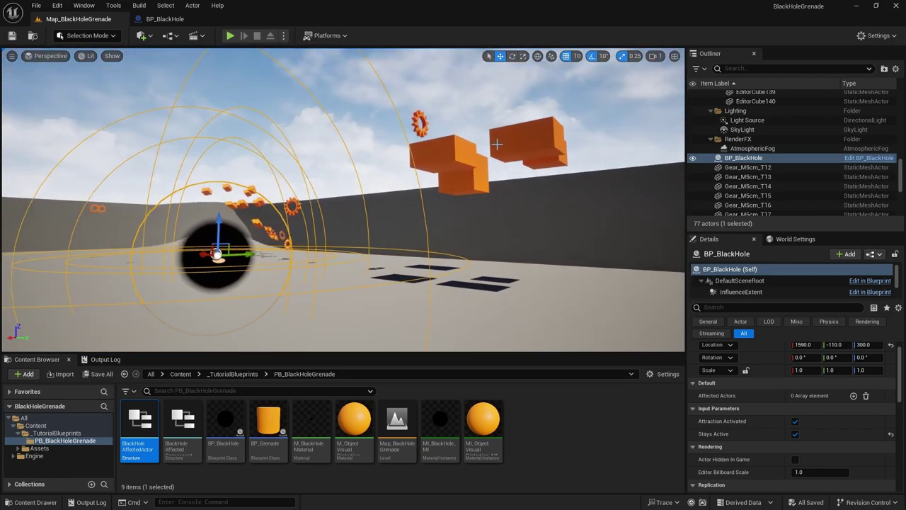
pyautogui.press('f')
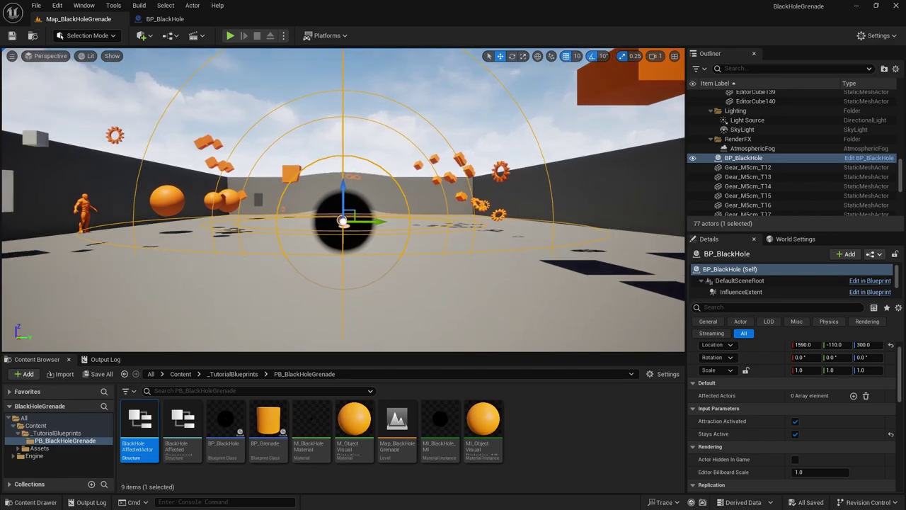
pyautogui.moveTo(343, 221); pyautogui.dragTo(281, 217, button='right')
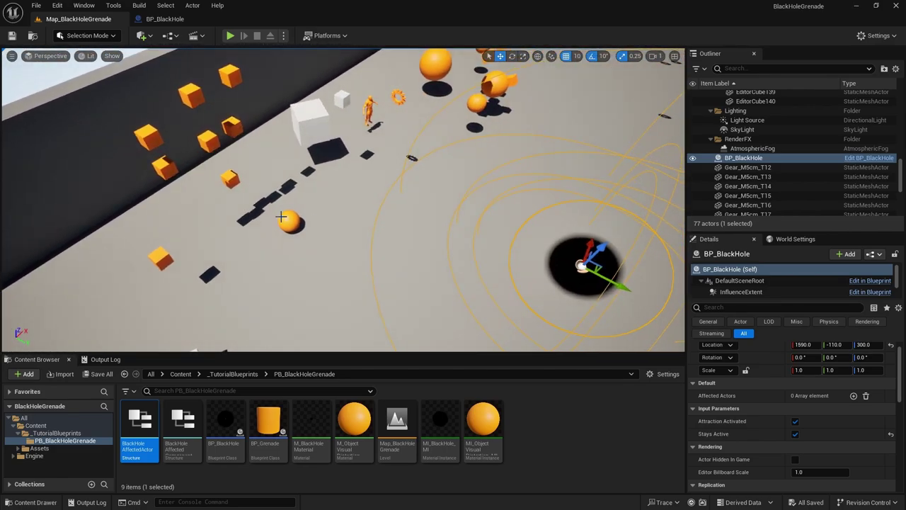
pyautogui.click(291, 220)
pyautogui.moveTo(306, 216); pyautogui.dragTo(283, 237)
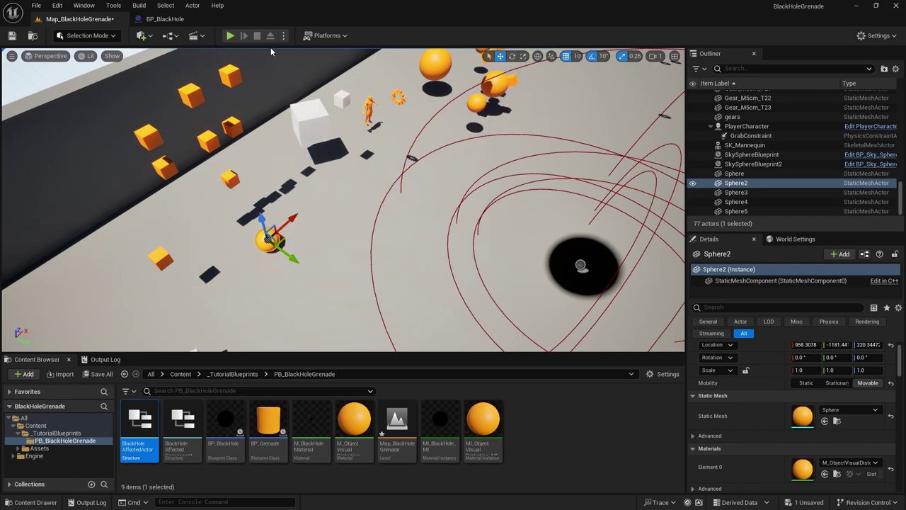
# Step: Back in BP_BlackHole, examine the On Component End Overlap event calling Unregister Component and inspect the InfluenceExtent sphere it monitors
pyautogui.click(165, 19)
pyautogui.moveTo(401, 234); pyautogui.dragTo(499, 189, button='right')
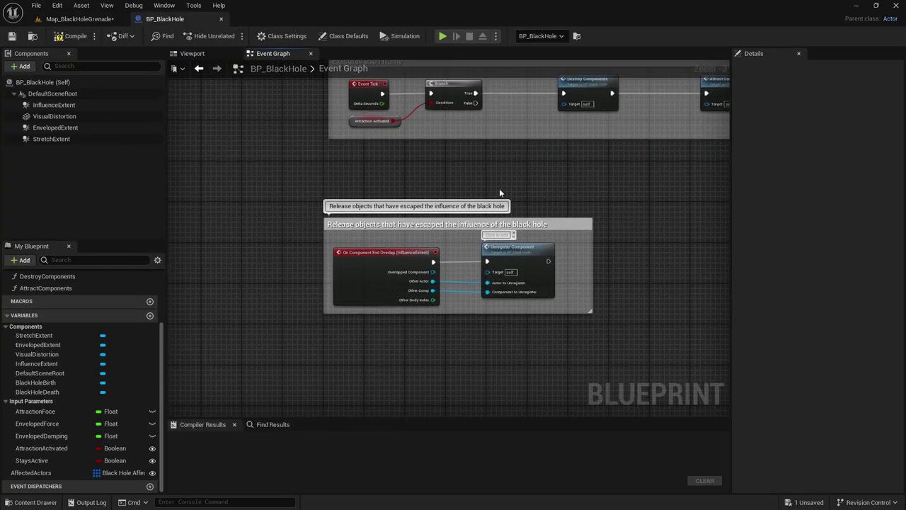
pyautogui.scroll(1, 462, 258)
pyautogui.scroll(2, 495, 258)
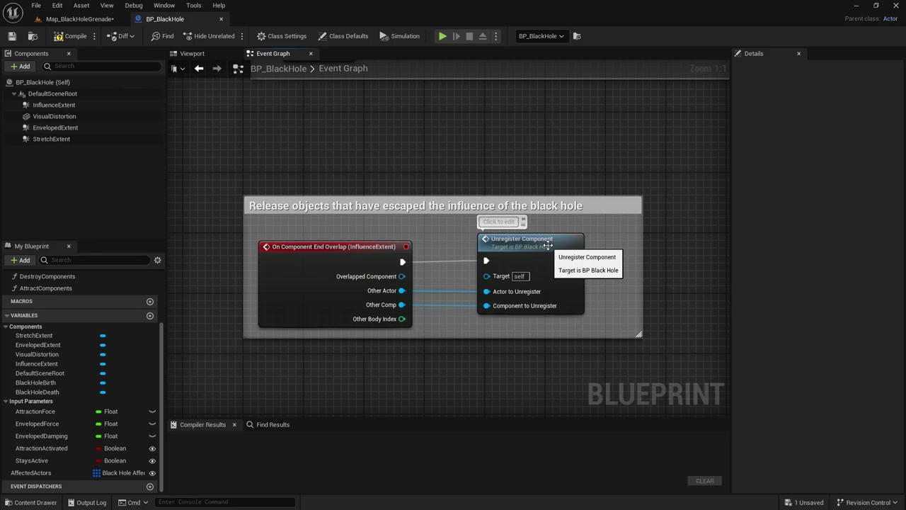
pyautogui.moveTo(548, 246); pyautogui.dragTo(495, 215, button='right')
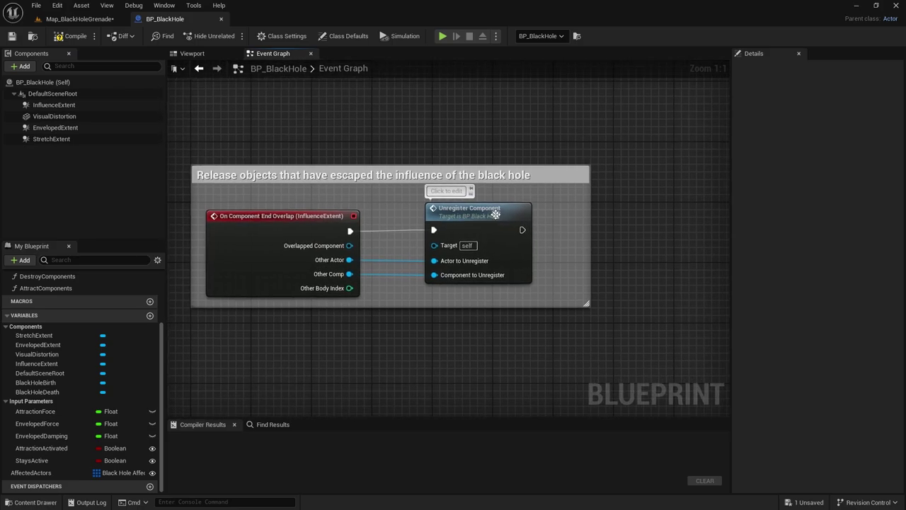
pyautogui.click(271, 221)
pyautogui.moveTo(277, 226); pyautogui.dragTo(300, 241, button='right')
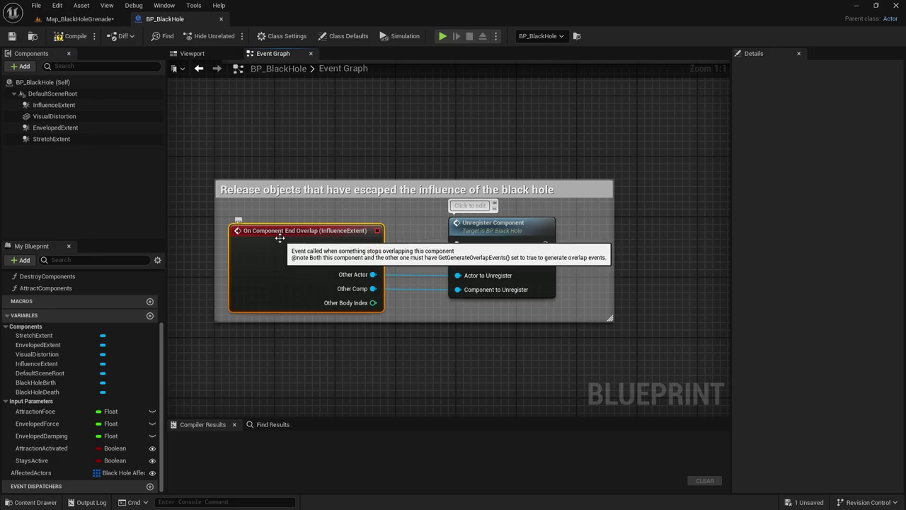
pyautogui.click(195, 54)
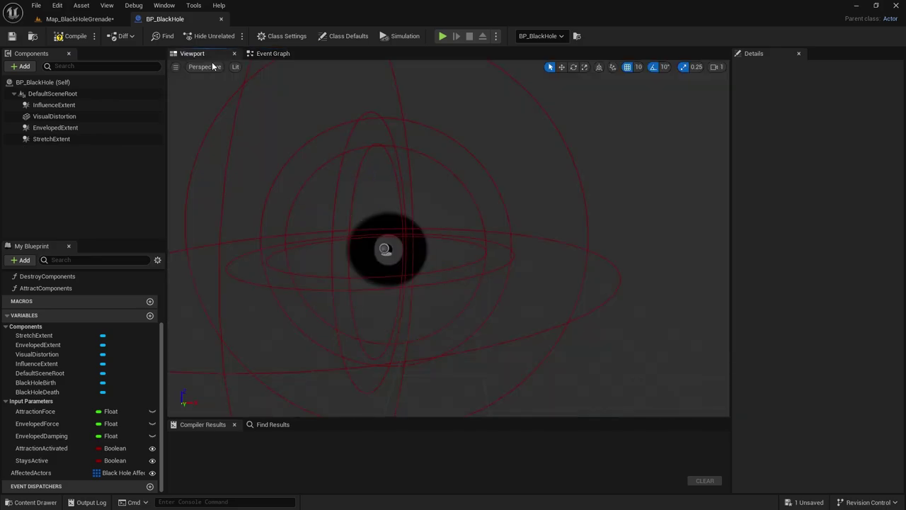
pyautogui.click(579, 185)
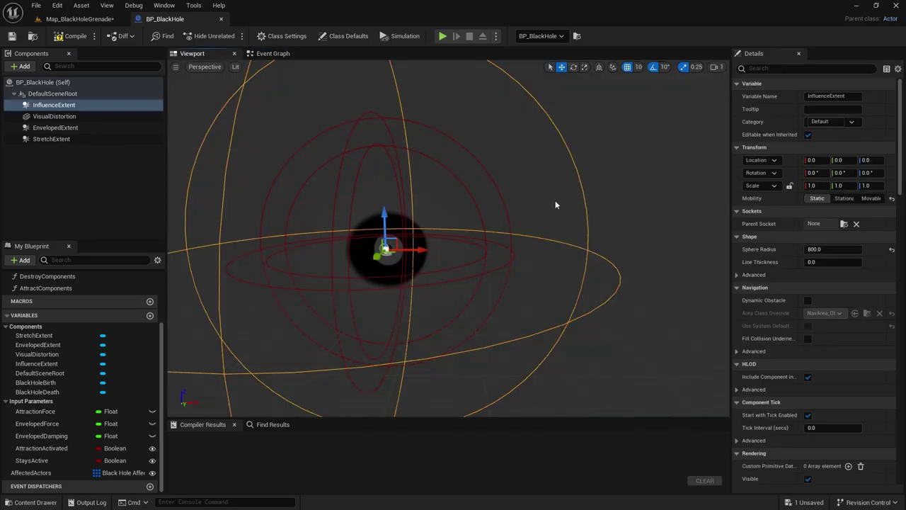
# Step: Open the Unregister Component function from the event graph and examine its section that finds whether the component is registered
pyautogui.click(273, 54)
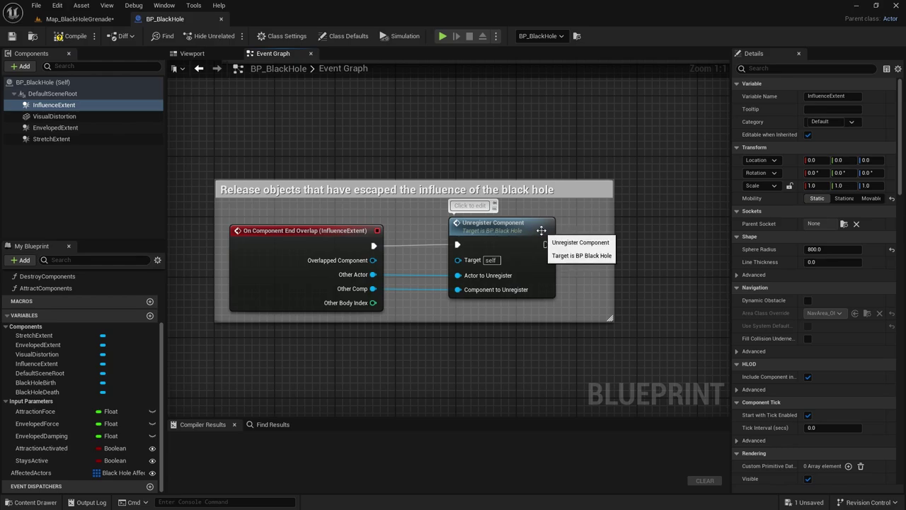
pyautogui.doubleClick(491, 224)
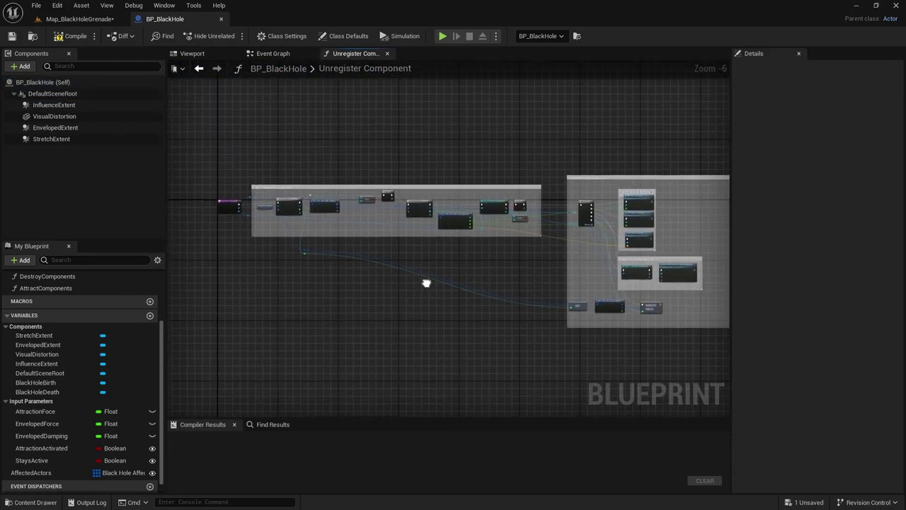
pyautogui.scroll(5, 399, 266)
pyautogui.scroll(-1, 399, 266)
pyautogui.moveTo(399, 266); pyautogui.dragTo(358, 299, button='right')
pyautogui.moveTo(479, 255); pyautogui.dragTo(366, 240, button='right')
pyautogui.moveTo(547, 235); pyautogui.dragTo(622, 264, button='right')
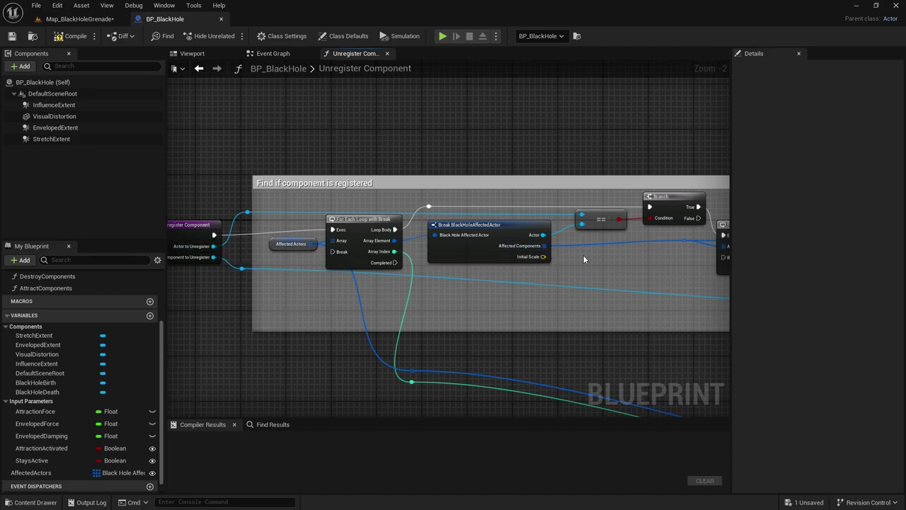
pyautogui.moveTo(583, 254); pyautogui.dragTo(391, 231, button='right')
pyautogui.moveTo(478, 209); pyautogui.dragTo(306, 200, button='right')
pyautogui.moveTo(485, 267); pyautogui.dragTo(397, 265, button='right')
pyautogui.moveTo(476, 233); pyautogui.dragTo(396, 246, button='right')
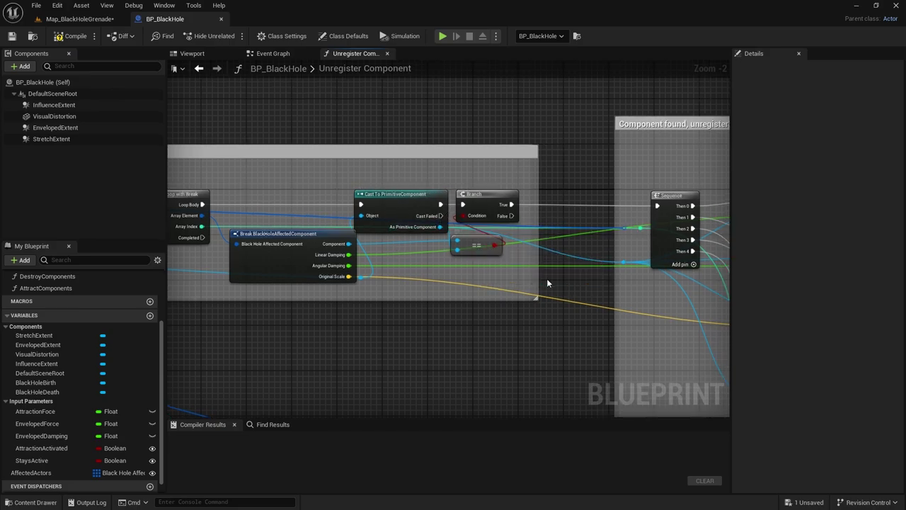
# Step: Examine the Sequence node and the nodes restoring original damping and scale in the section that unregisters the found component
pyautogui.moveTo(545, 283); pyautogui.dragTo(373, 241, button='right')
pyautogui.scroll(-1, 354, 199)
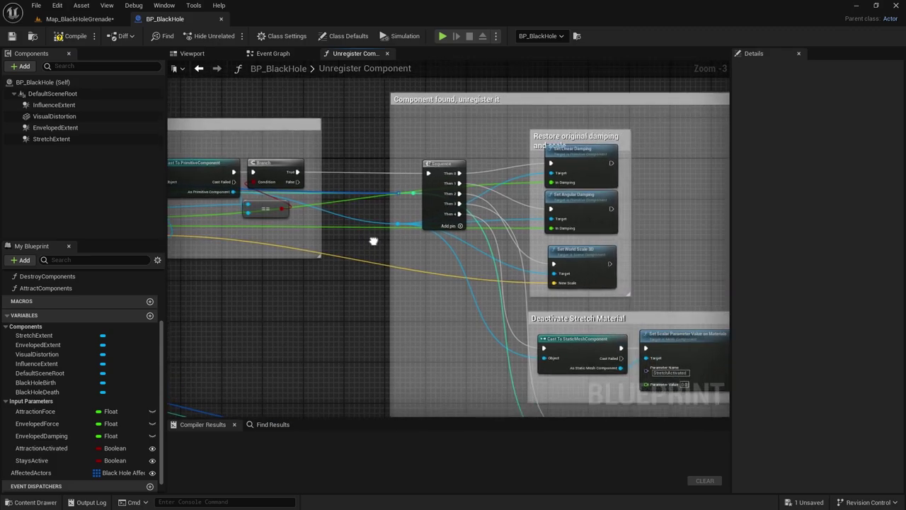
pyautogui.moveTo(622, 193); pyautogui.dragTo(588, 184, button='right')
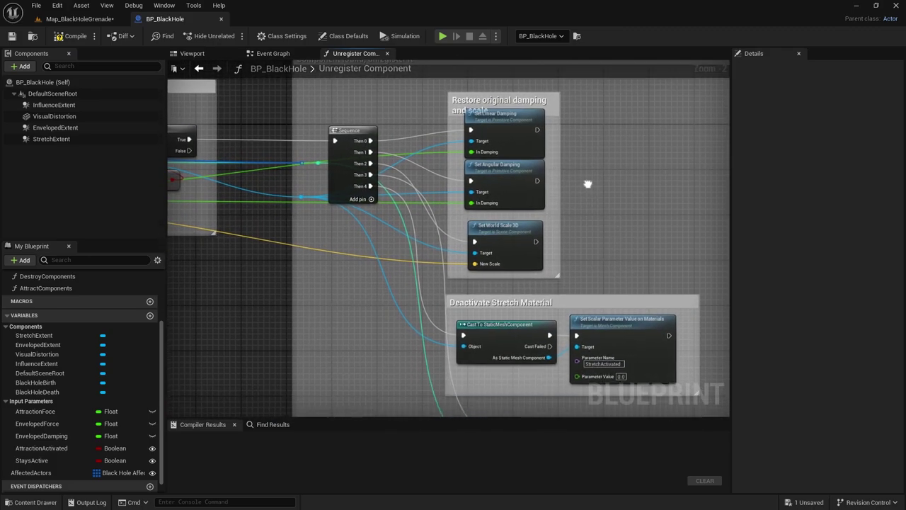
pyautogui.scroll(1, 563, 189)
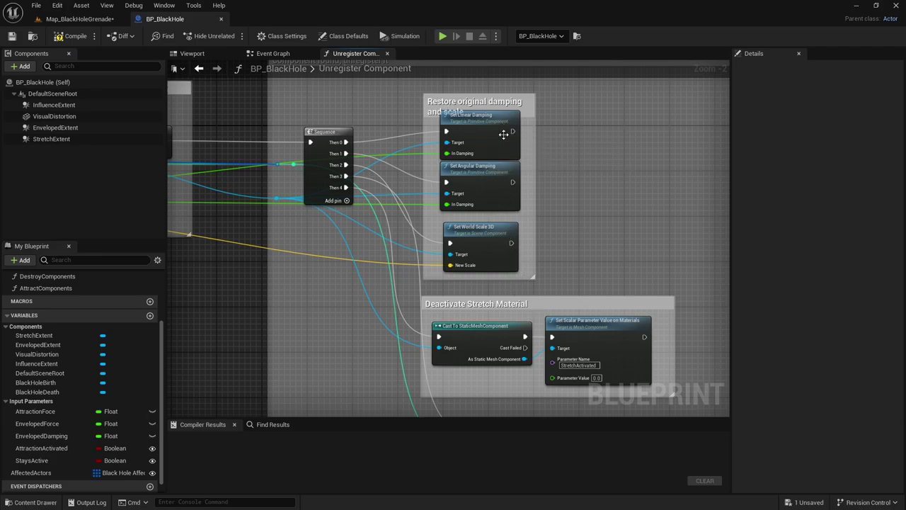
pyautogui.scroll(2, 494, 125)
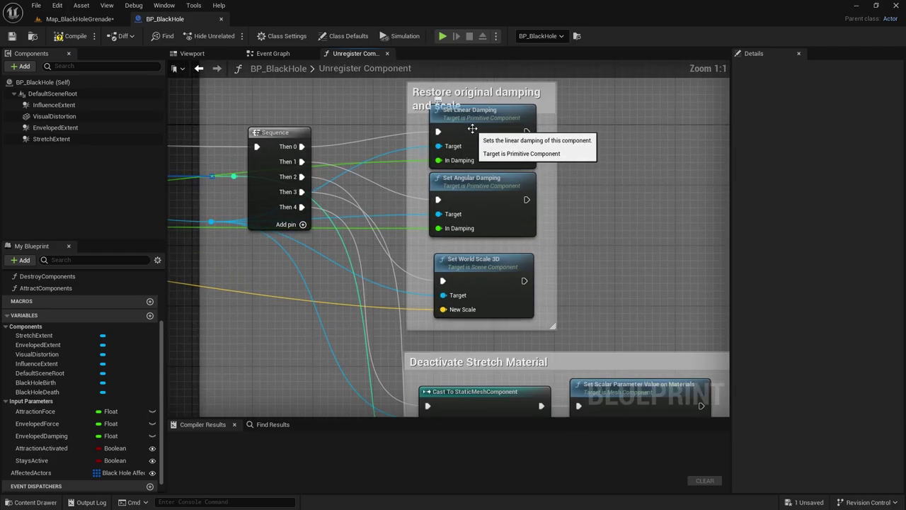
pyautogui.moveTo(489, 108); pyautogui.dragTo(487, 137, button='right')
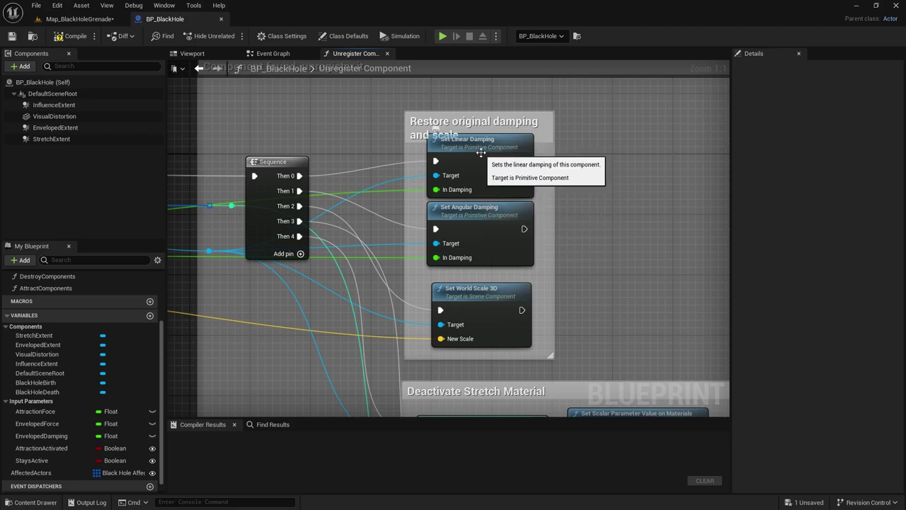
# Step: Trace the damping and scale inputs back to the Break BlackHoleAffectedComponent node and return to the nodes that restore them
pyautogui.scroll(-1, 483, 218)
pyautogui.moveTo(378, 230); pyautogui.dragTo(653, 215, button='right')
pyautogui.moveTo(283, 233); pyautogui.dragTo(418, 227, button='right')
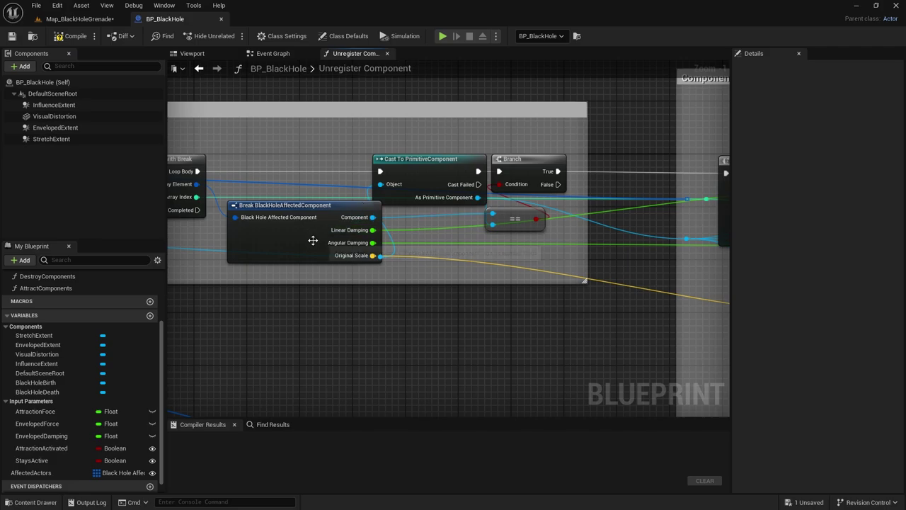
pyautogui.moveTo(317, 242); pyautogui.dragTo(433, 259, button='right')
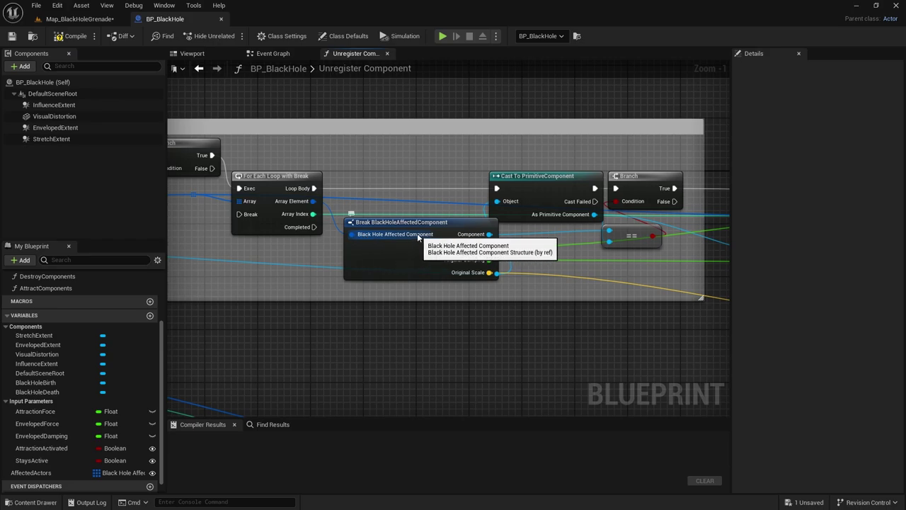
pyautogui.moveTo(518, 271); pyautogui.dragTo(481, 266, button='right')
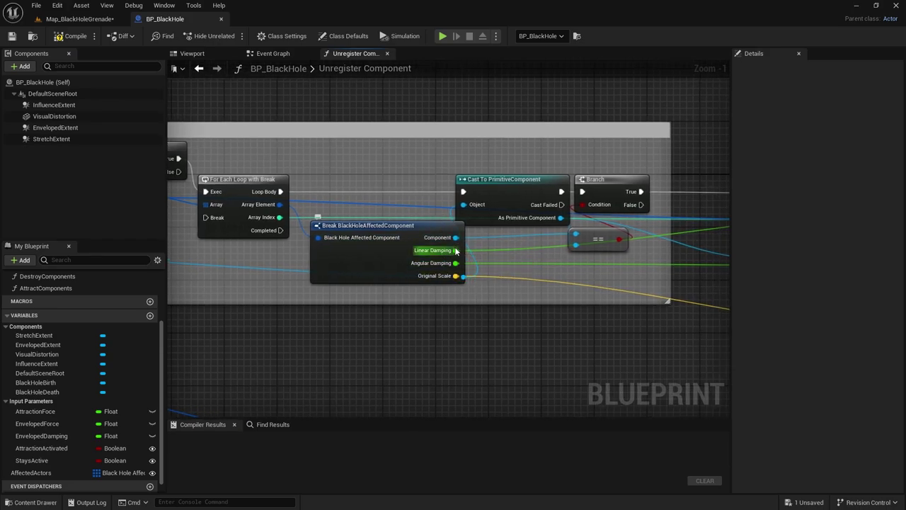
pyautogui.moveTo(568, 281); pyautogui.dragTo(380, 249, button='right')
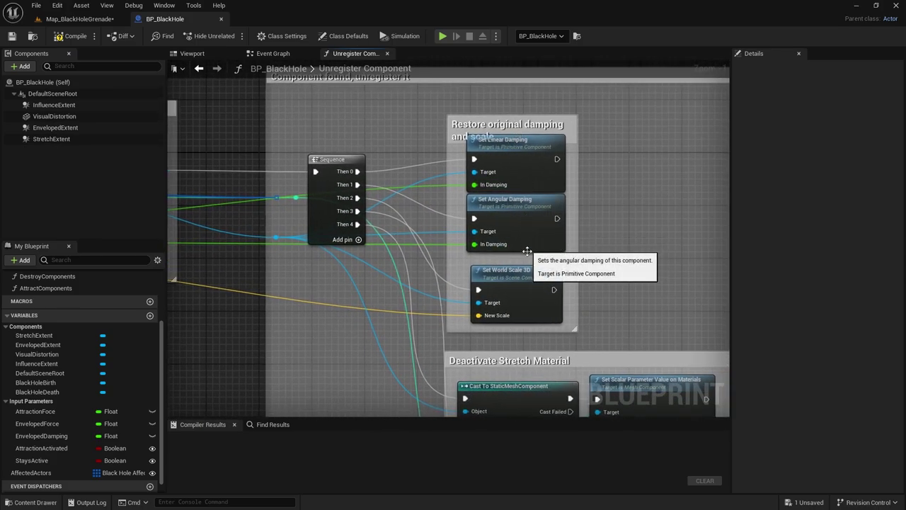
# Step: Examine the Set World Scale 3D node and the Deactivate Stretch Material section's StretchActivated parameter
pyautogui.moveTo(529, 290); pyautogui.dragTo(520, 184, button='right')
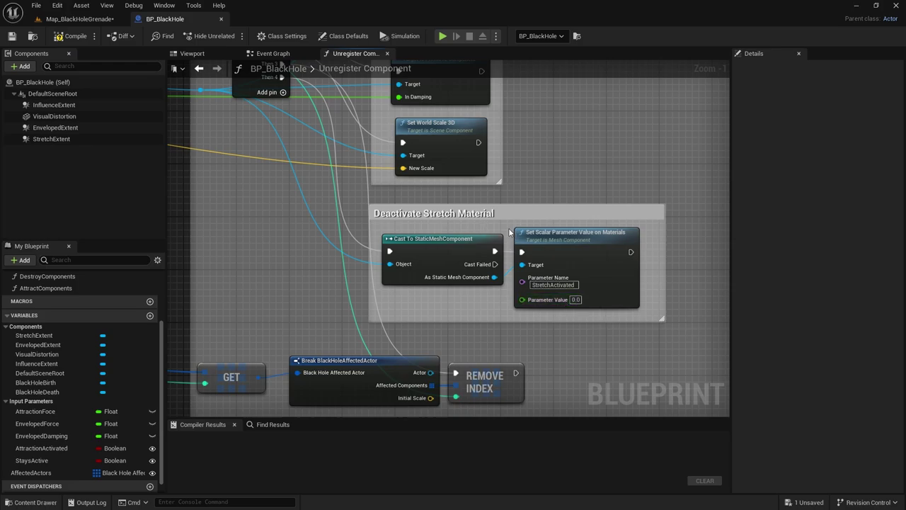
pyautogui.moveTo(502, 229); pyautogui.dragTo(520, 236, button='right')
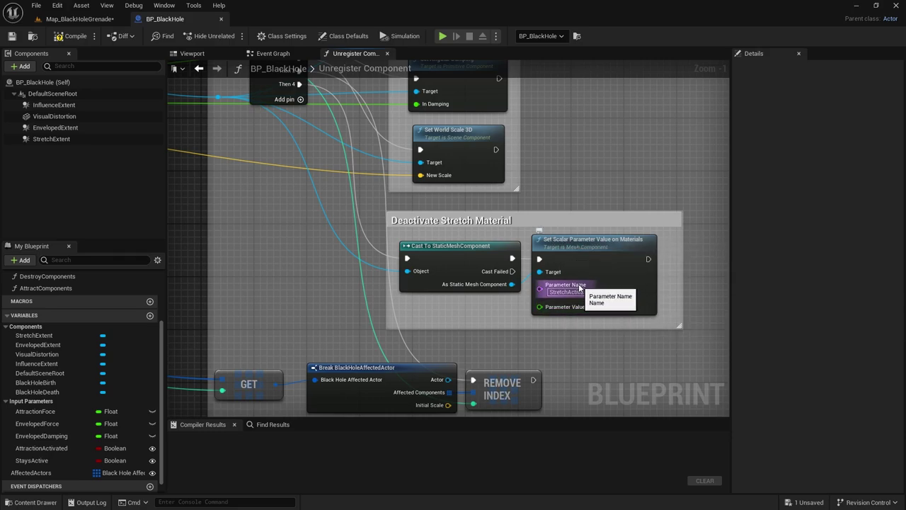
pyautogui.moveTo(575, 309); pyautogui.dragTo(594, 292, button='right')
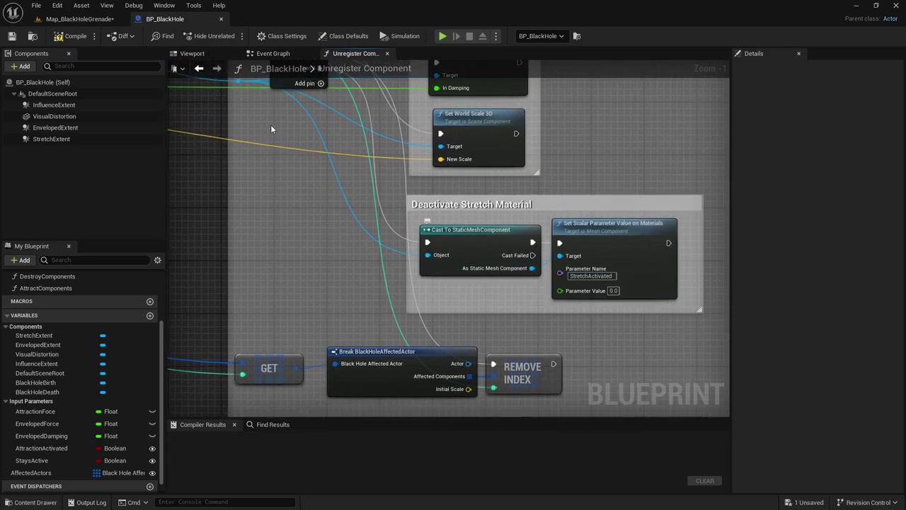
# Step: Open the M_ObjectVisualDistortion material from the level's content folder and locate its StretchActivated parameter feeding the Lerp node
pyautogui.click(99, 19)
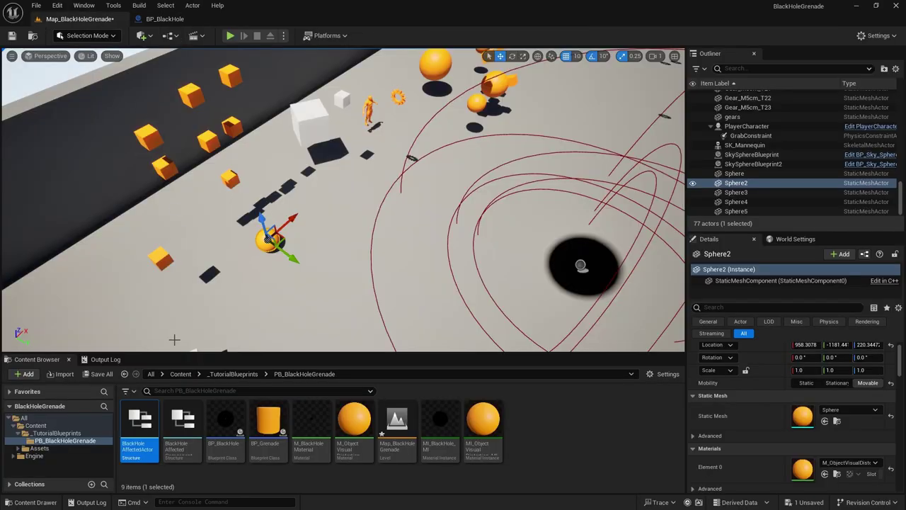
pyautogui.doubleClick(356, 434)
pyautogui.moveTo(381, 293); pyautogui.dragTo(677, 292, button='right')
pyautogui.moveTo(485, 331); pyautogui.dragTo(549, 312, button='right')
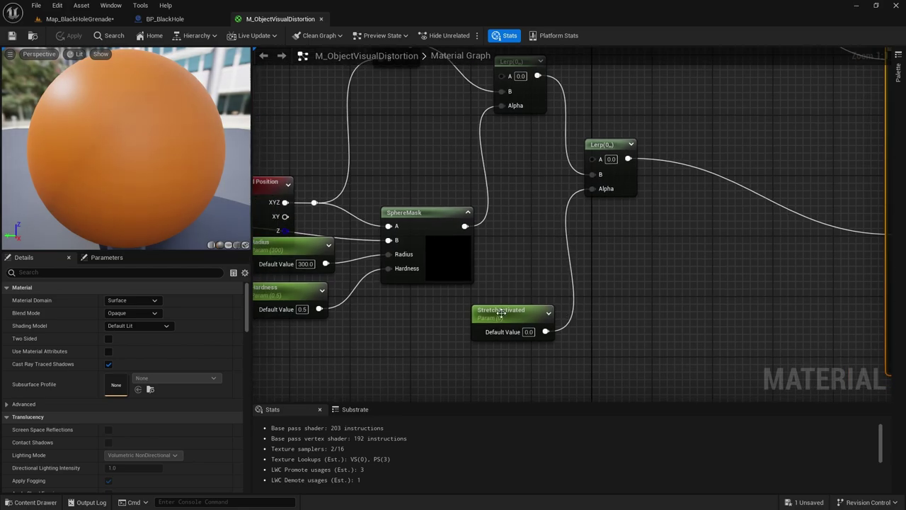
# Step: Back in BP_BlackHole, examine the Get, Break BlackHoleAffectedActor and Remove Index nodes at the end of Unregister Component
pyautogui.click(170, 19)
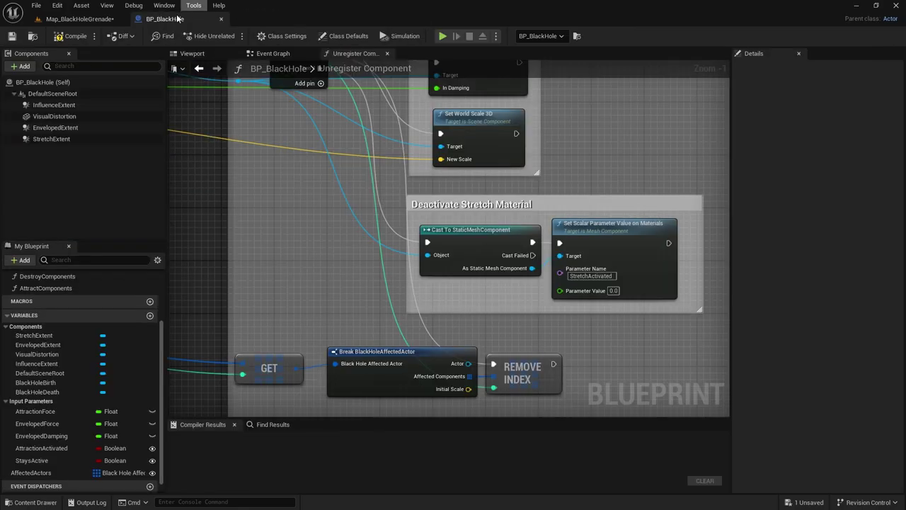
pyautogui.scroll(-3, 596, 309)
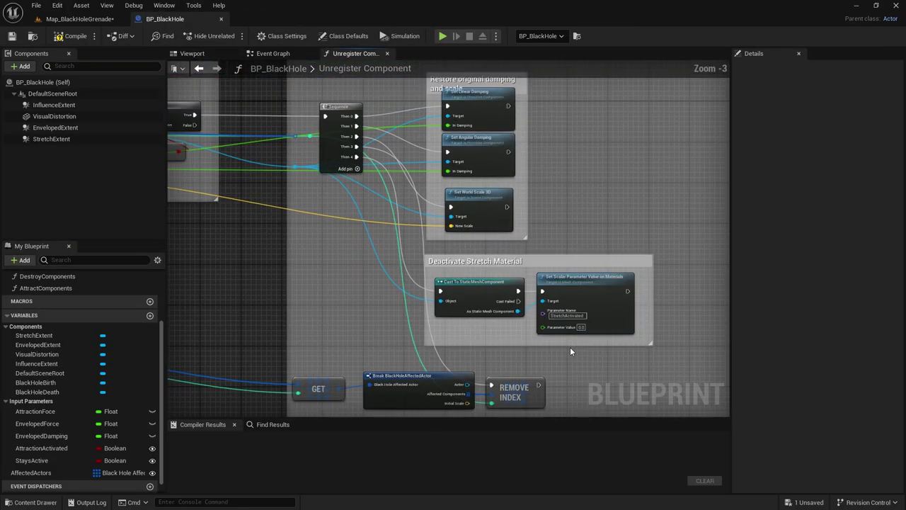
pyautogui.moveTo(578, 321); pyautogui.dragTo(620, 354, button='right')
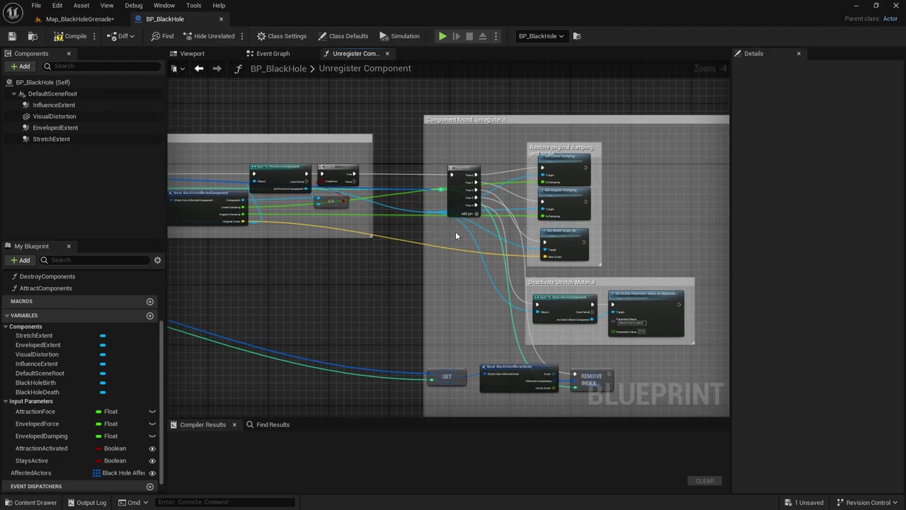
pyautogui.scroll(5, 537, 323)
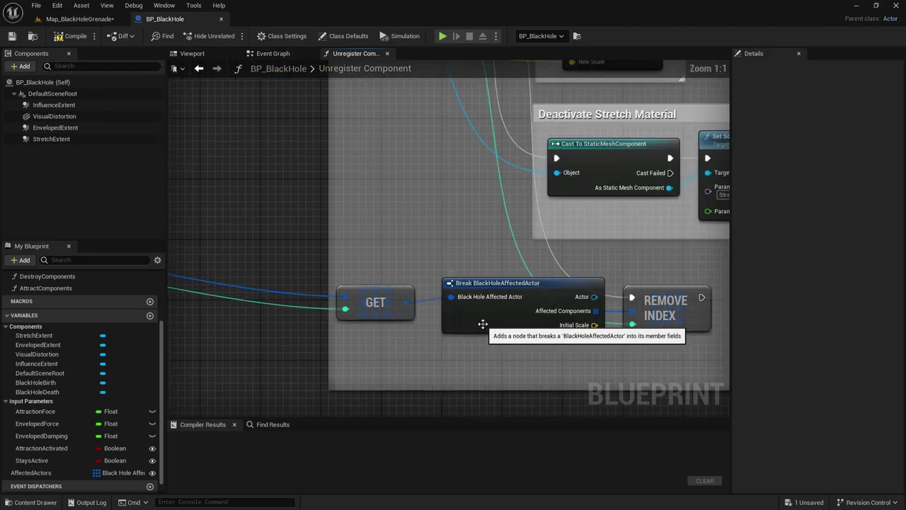
pyautogui.moveTo(504, 322); pyautogui.dragTo(460, 290, button='right')
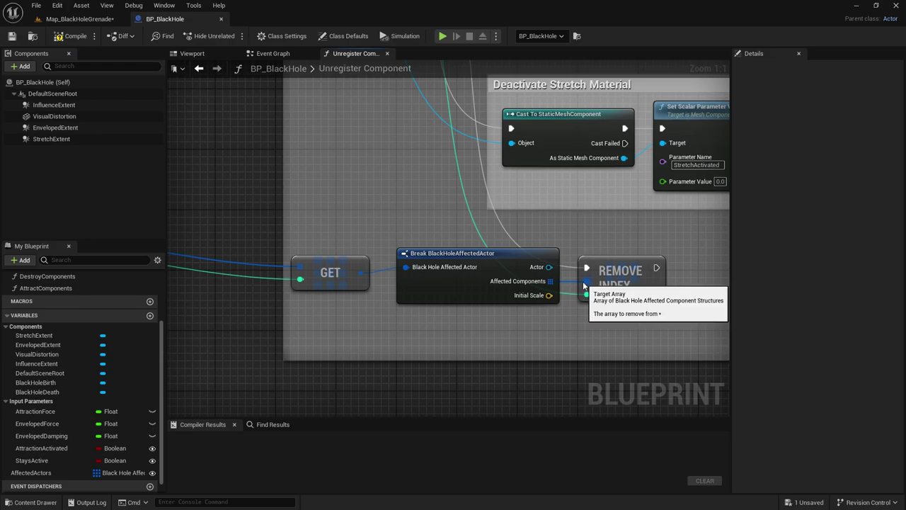
pyautogui.scroll(-7, 598, 295)
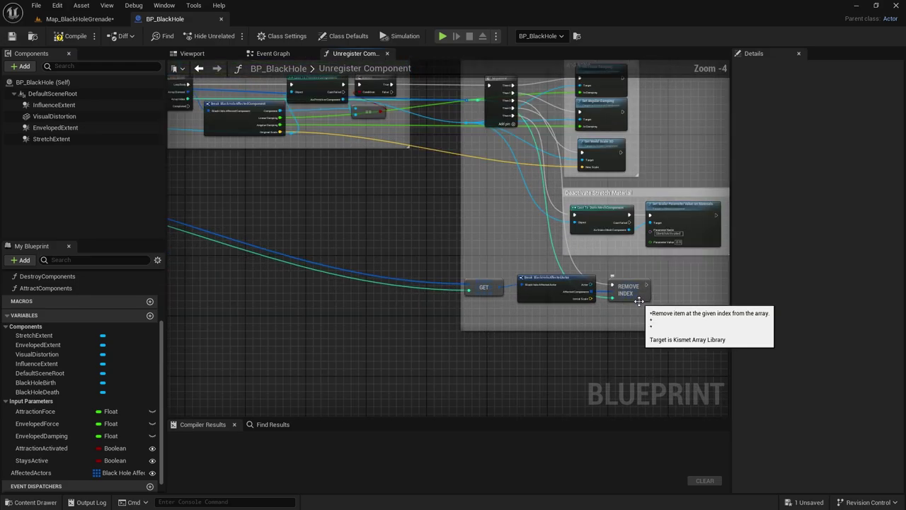
# Step: Trace the array and index wires from the first loop to the Get node and review the whole Unregister Component layout
pyautogui.scroll(2, 239, 224)
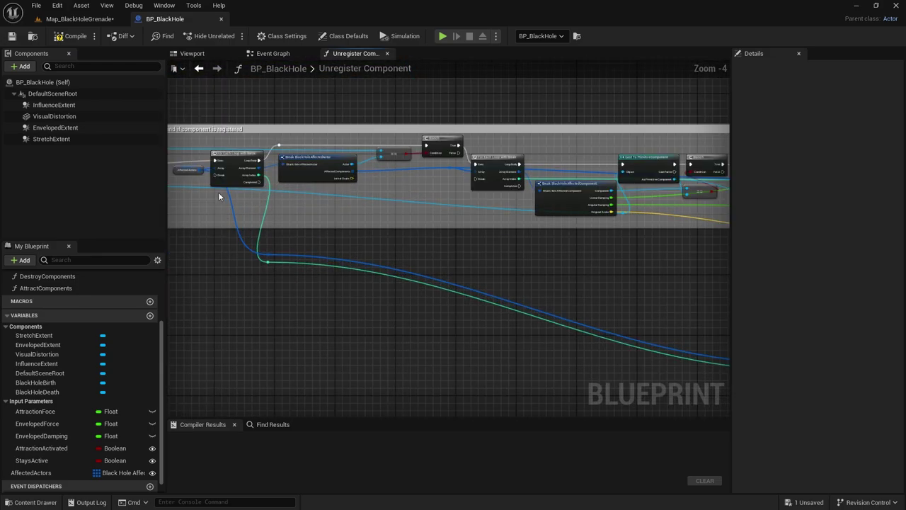
pyautogui.moveTo(218, 192); pyautogui.dragTo(375, 247, button='right')
pyautogui.moveTo(658, 302); pyautogui.dragTo(353, 224, button='right')
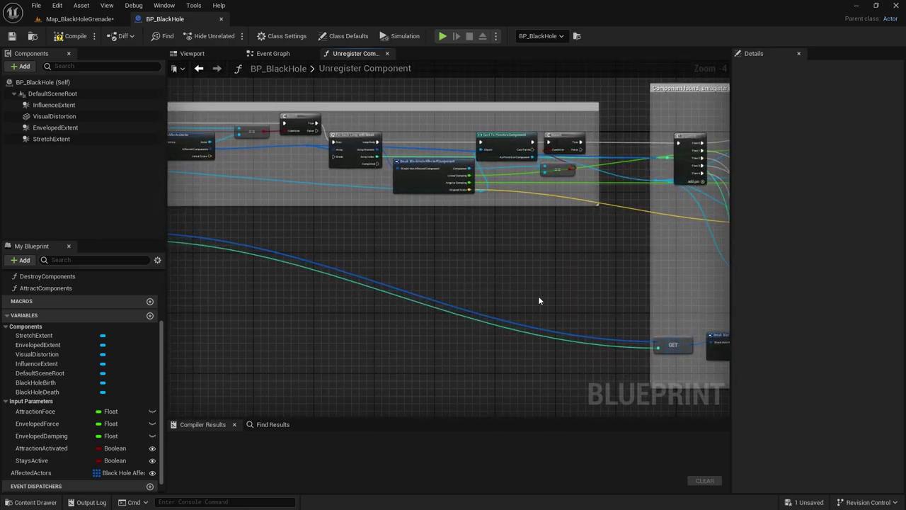
pyautogui.moveTo(585, 300); pyautogui.dragTo(382, 318, button='right')
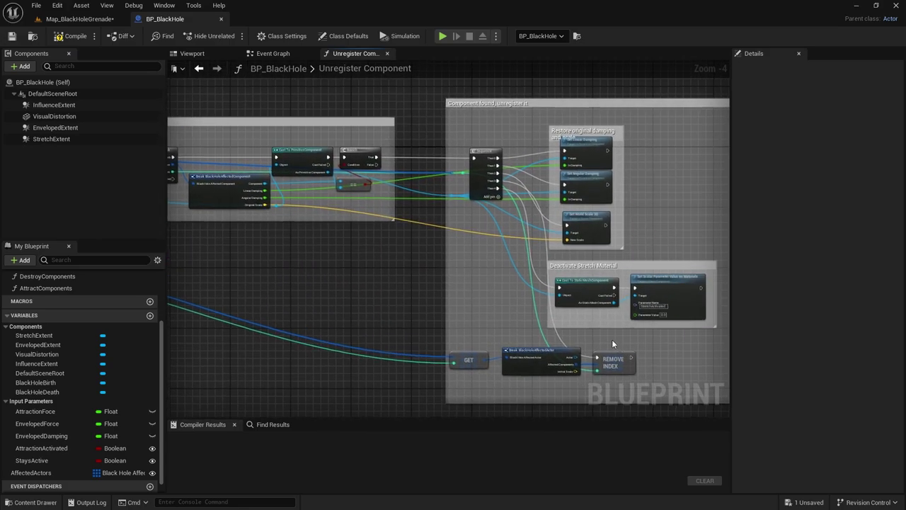
pyautogui.scroll(-1, 627, 333)
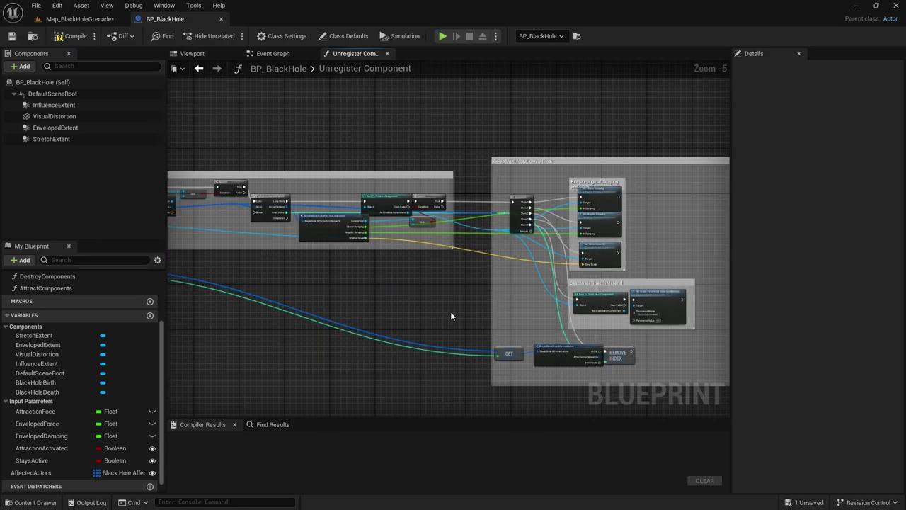
pyautogui.moveTo(450, 311); pyautogui.dragTo(617, 346, button='right')
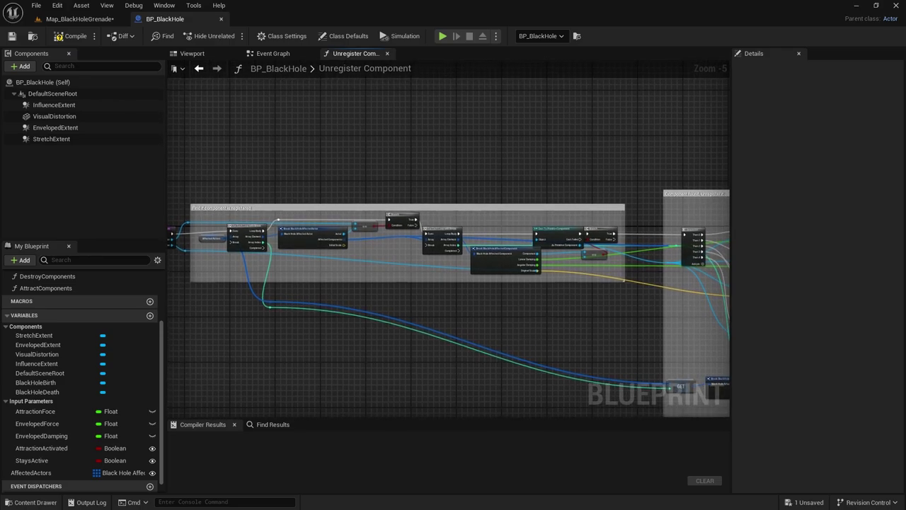
pyautogui.moveTo(649, 286); pyautogui.dragTo(524, 281, button='right')
pyautogui.moveTo(465, 295); pyautogui.dragTo(529, 302, button='right')
pyautogui.scroll(-1, 566, 295)
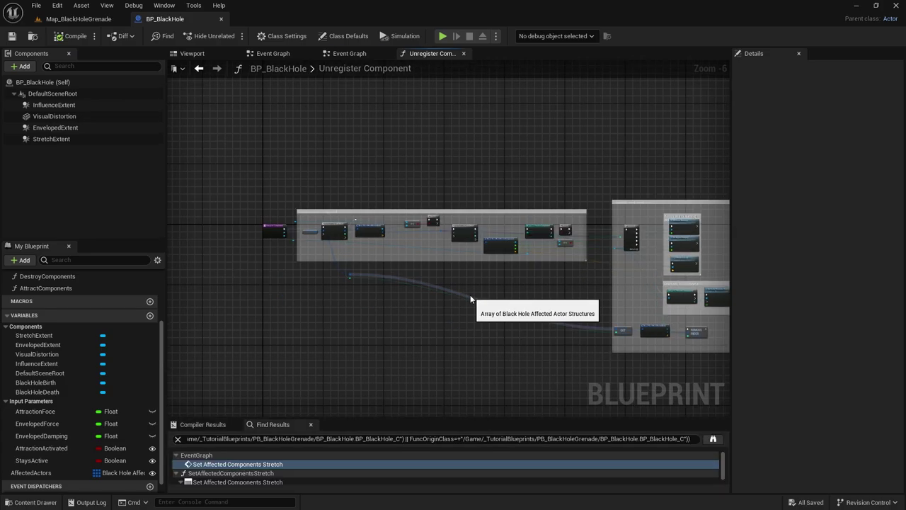
# Step: Close the Unregister Component graph and review the event graph's sections, from releasing escaped objects up to black hole birth, death and cleanup
pyautogui.middleClick(414, 56)
pyautogui.moveTo(524, 232); pyautogui.dragTo(572, 272, button='right')
pyautogui.scroll(-3, 574, 276)
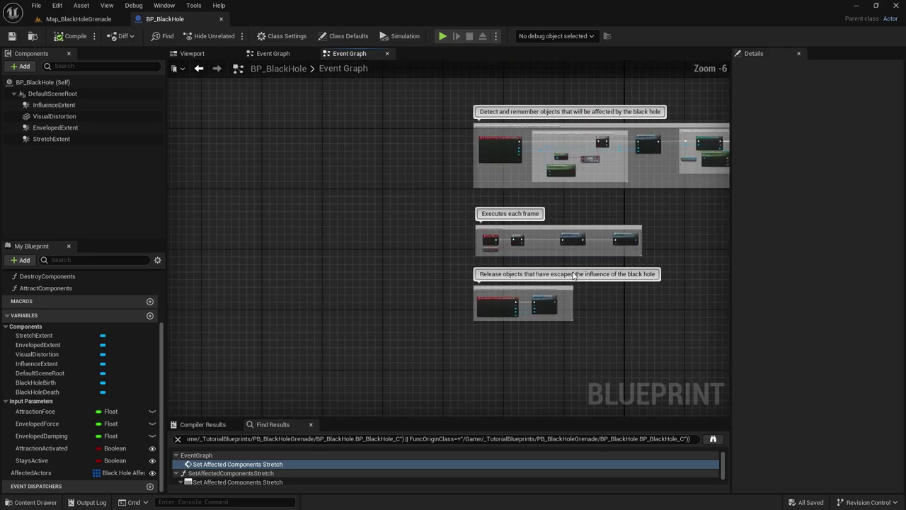
pyautogui.moveTo(609, 210); pyautogui.dragTo(410, 277, button='right')
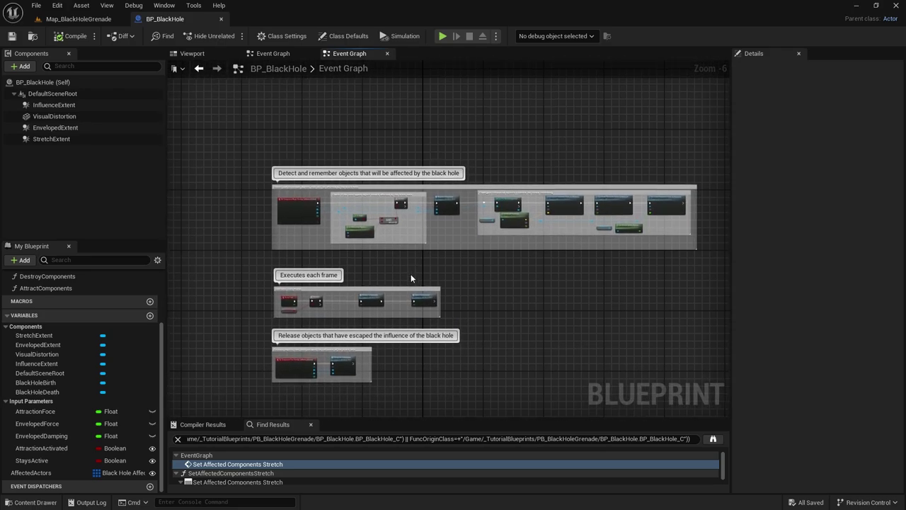
pyautogui.moveTo(488, 217); pyautogui.dragTo(517, 289, button='right')
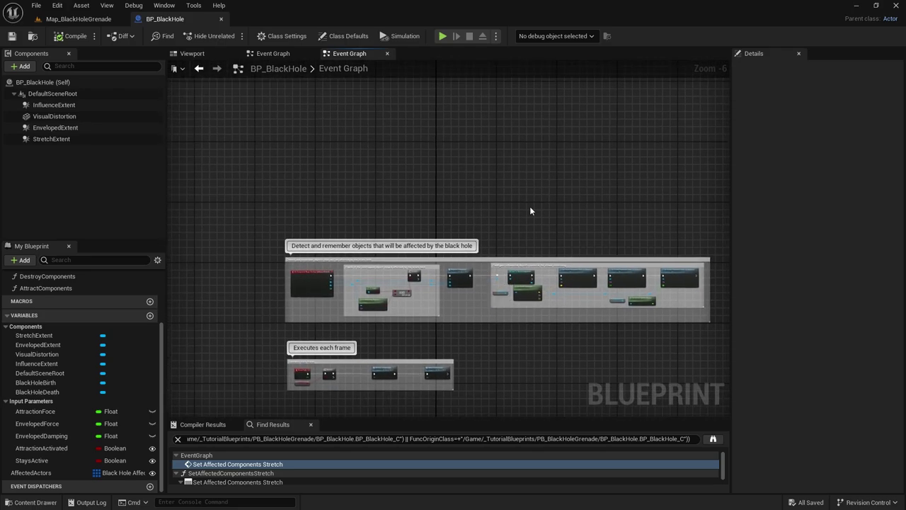
pyautogui.scroll(-3, 530, 206)
pyautogui.scroll(-3, 528, 203)
pyautogui.moveTo(526, 194); pyautogui.dragTo(506, 253, button='right')
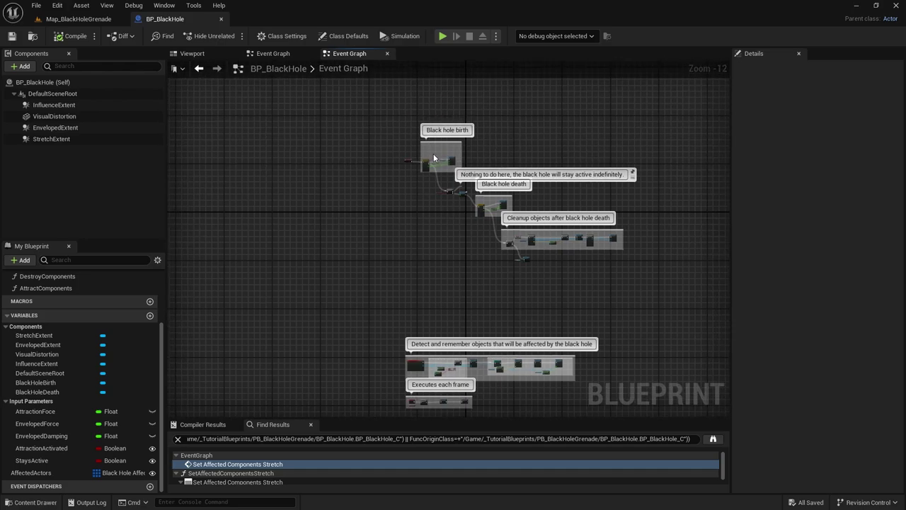
pyautogui.moveTo(491, 231); pyautogui.dragTo(427, 245, button='right')
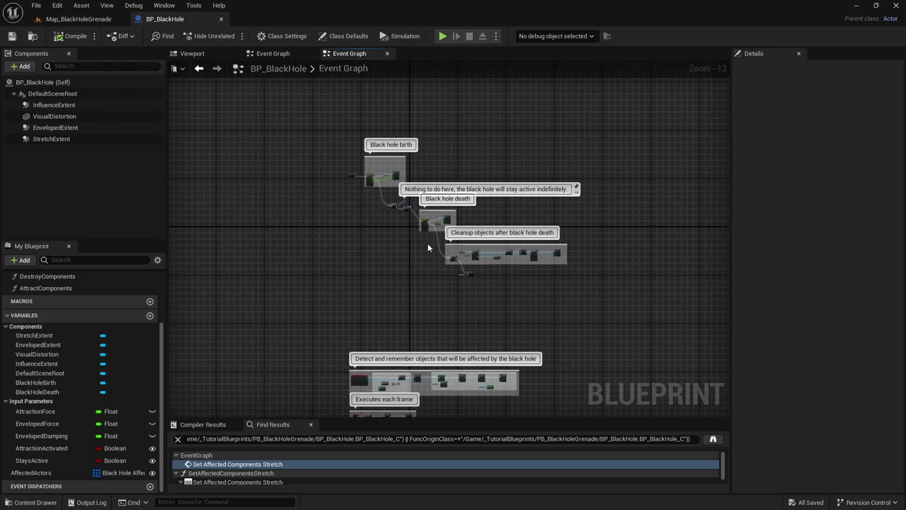
# Step: Examine the overall flow through the black hole birth, death and cleanup sections of the event graph
pyautogui.scroll(2, 379, 181)
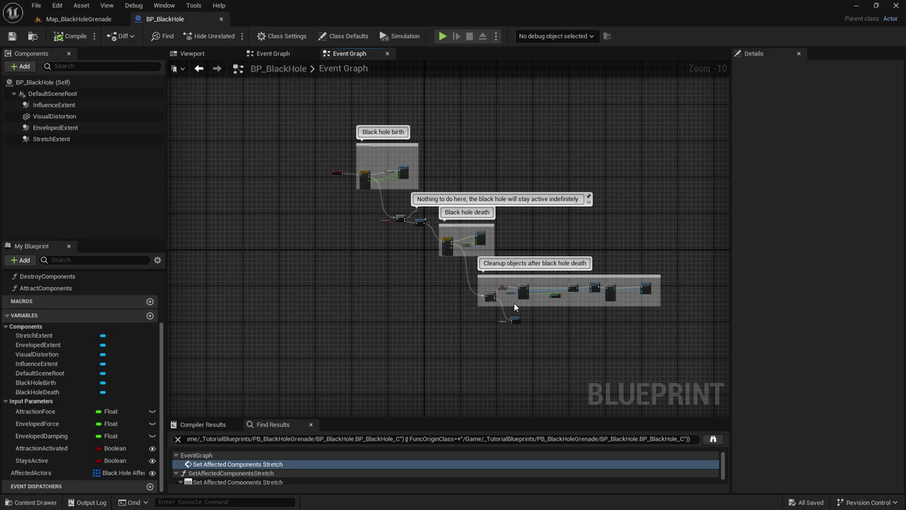
pyautogui.moveTo(401, 233); pyautogui.dragTo(399, 167, button='right')
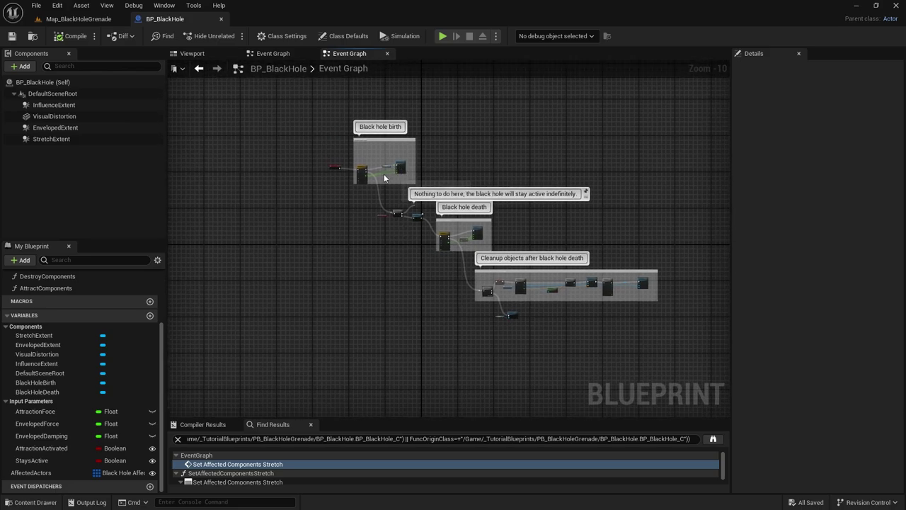
pyautogui.scroll(2, 385, 175)
pyautogui.moveTo(592, 353); pyautogui.dragTo(529, 301, button='right')
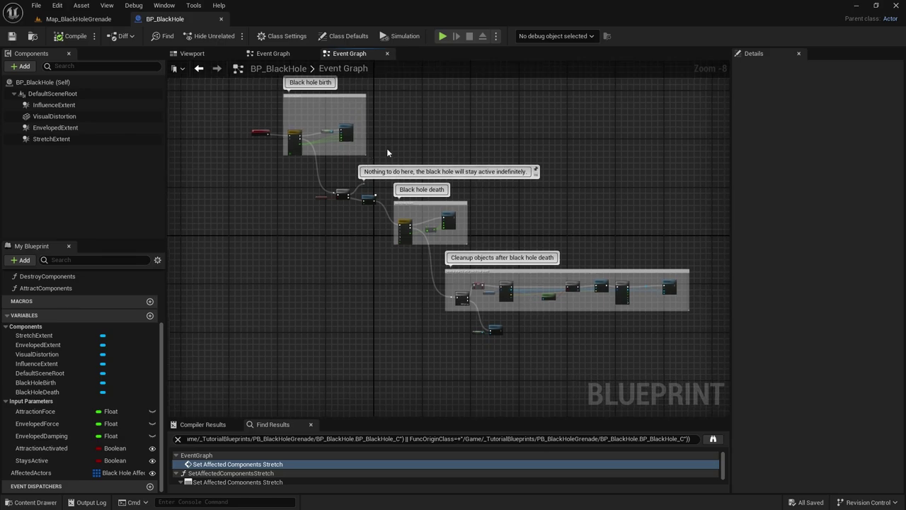
pyautogui.moveTo(390, 148); pyautogui.dragTo(403, 165, button='right')
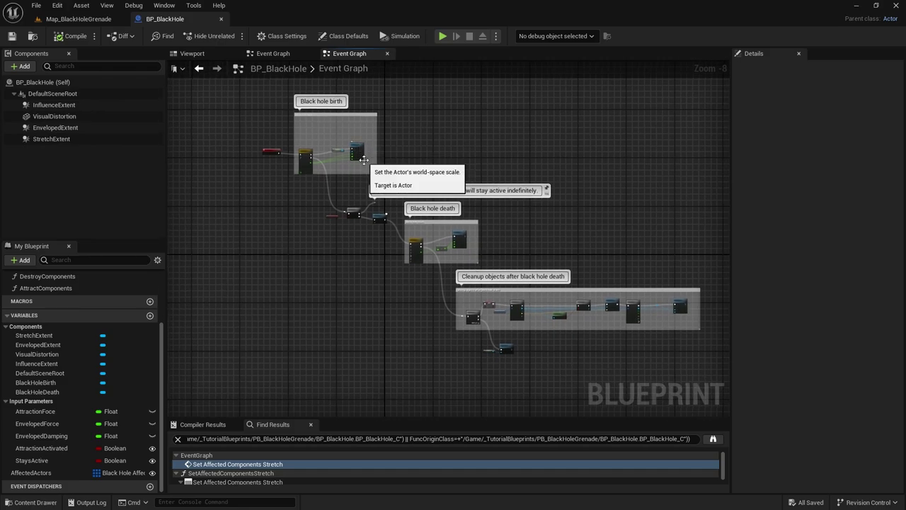
pyautogui.scroll(1, 375, 172)
pyautogui.moveTo(546, 285); pyautogui.dragTo(498, 267, button='right')
# Step: Switch to Map_BlackHoleGrenade, play-test the level by moving forward and firing once, and stop the session
pyautogui.click(77, 18)
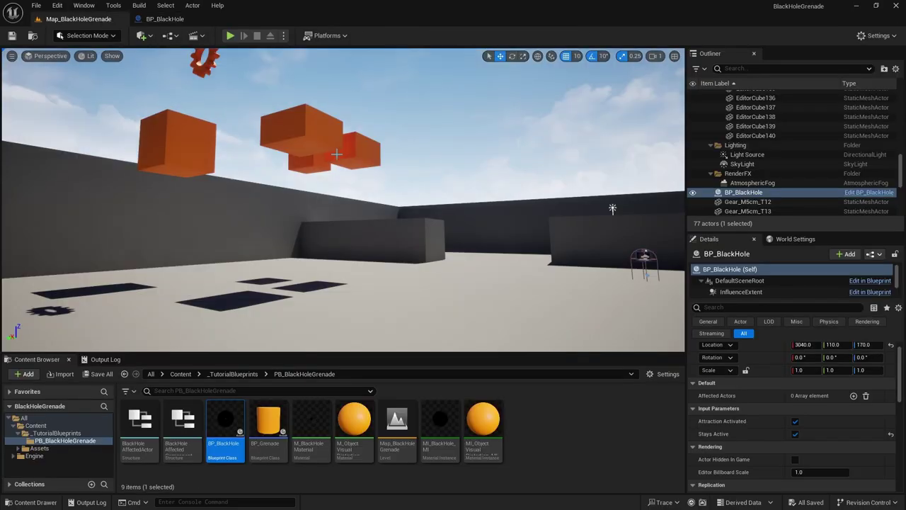
pyautogui.click(165, 18)
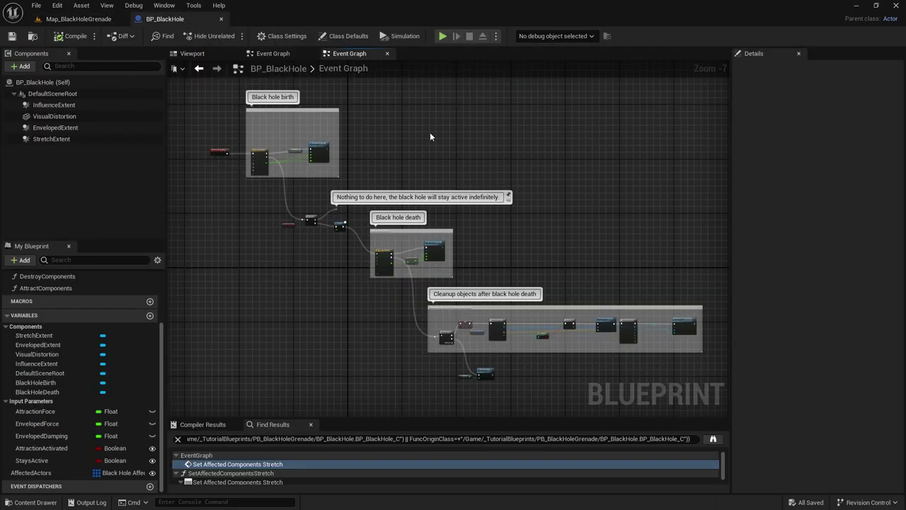
pyautogui.click(82, 18)
pyautogui.moveTo(273, 139); pyautogui.dragTo(362, 158, button='right')
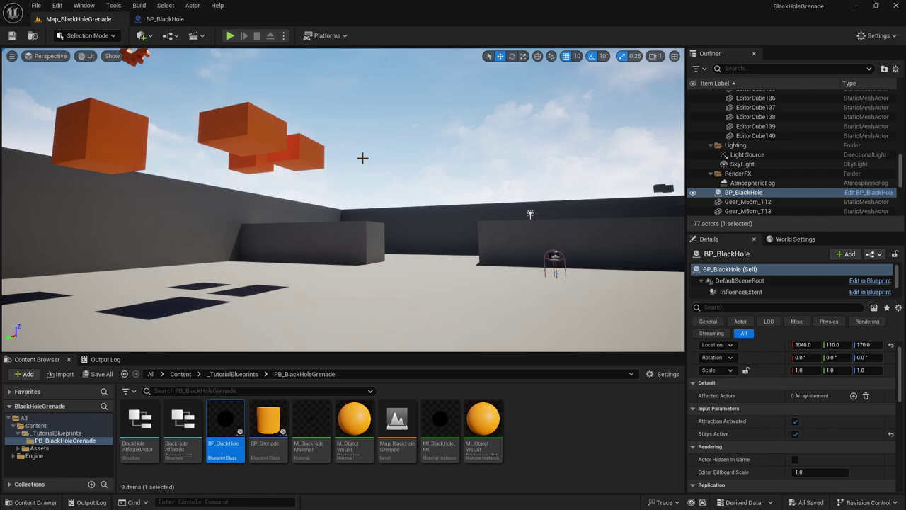
pyautogui.hotkey('alt', 'p')
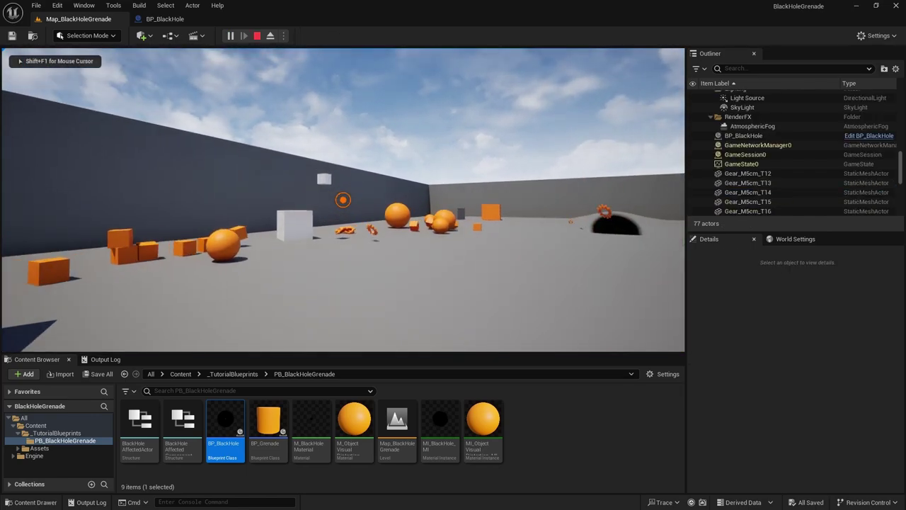
pyautogui.press('w')
pyautogui.click(342, 199)
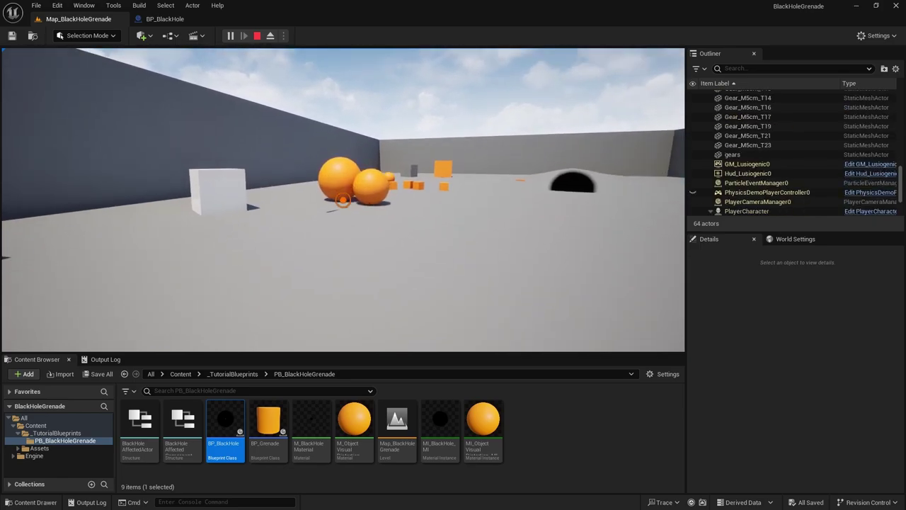
pyautogui.press('Escape')
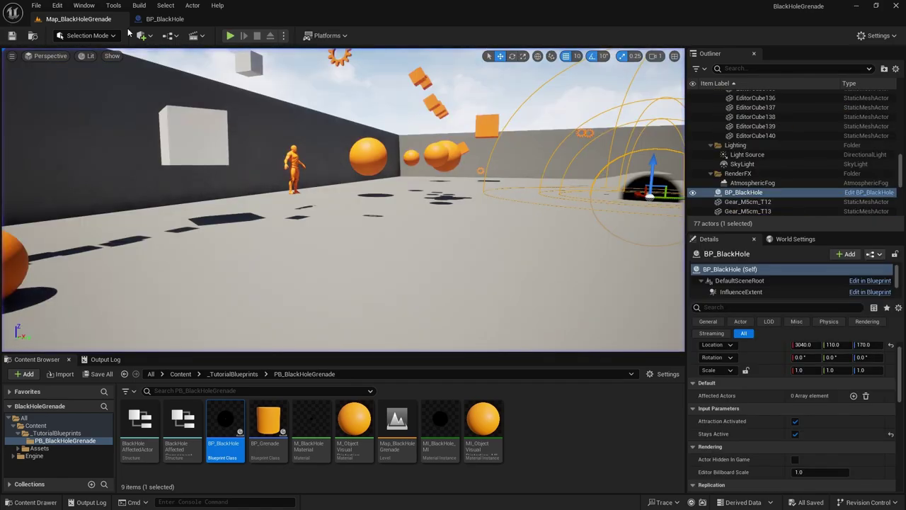
# Step: Back in BP_BlackHole, examine the black hole birth section's Event BeginPlay, BlackHoleBirth timeline and Set Actor Scale 3D nodes
pyautogui.click(165, 19)
pyautogui.moveTo(366, 218); pyautogui.dragTo(446, 243, button='right')
pyautogui.moveTo(341, 187); pyautogui.dragTo(332, 217, button='right')
pyautogui.scroll(5, 342, 238)
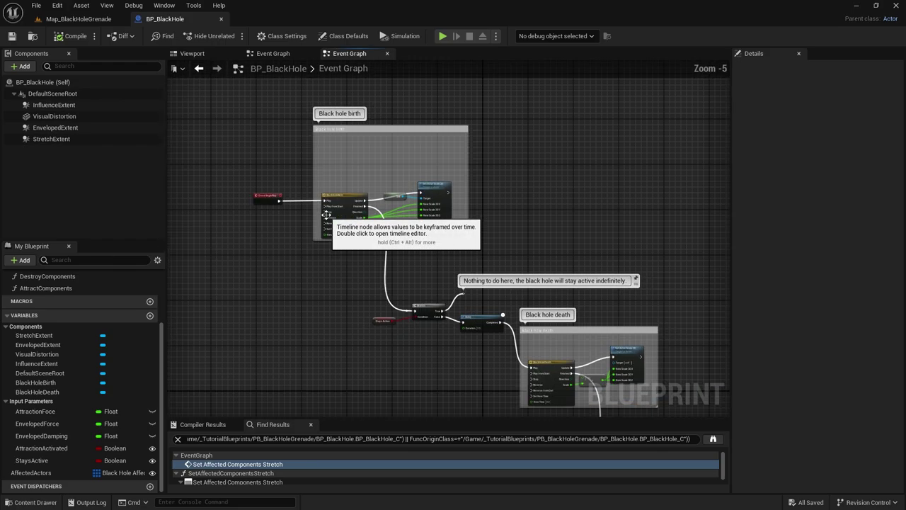
pyautogui.scroll(-3, 420, 236)
pyautogui.moveTo(421, 235); pyautogui.dragTo(433, 226, button='right')
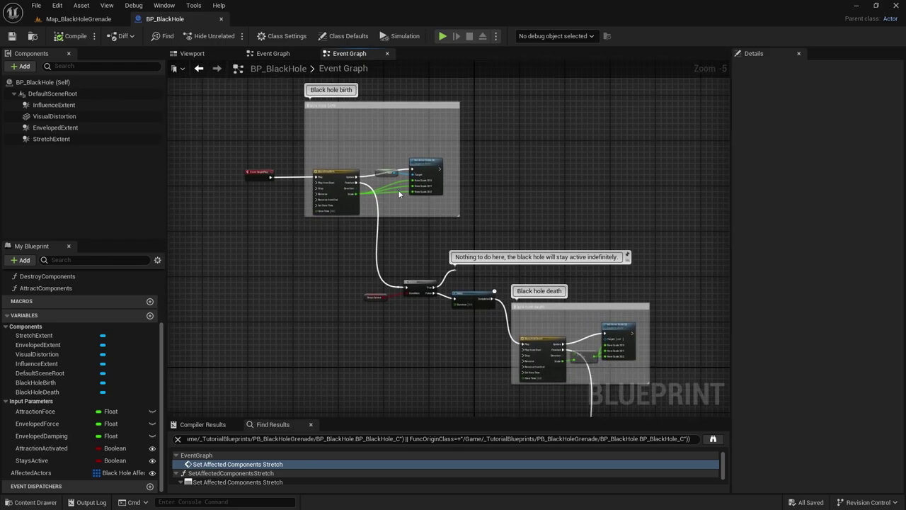
pyautogui.scroll(4, 360, 181)
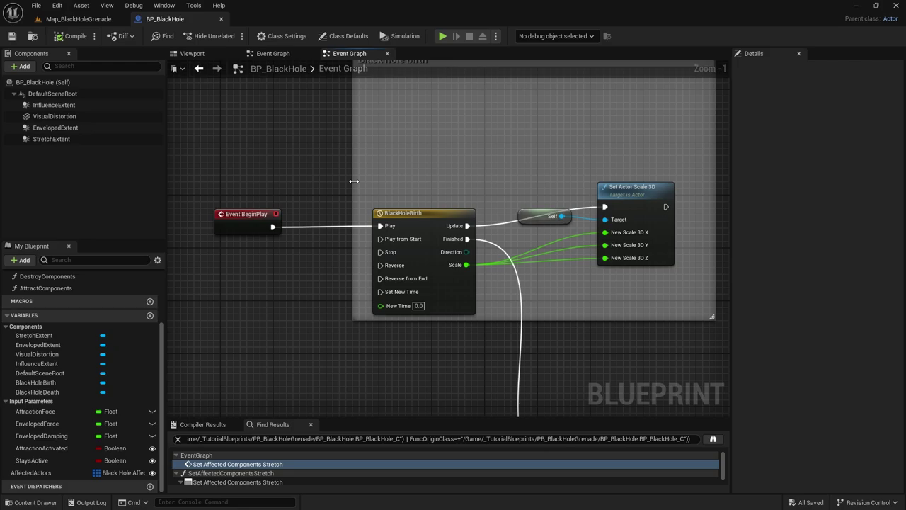
pyautogui.moveTo(302, 234); pyautogui.dragTo(292, 266, button='right')
pyautogui.click(390, 233)
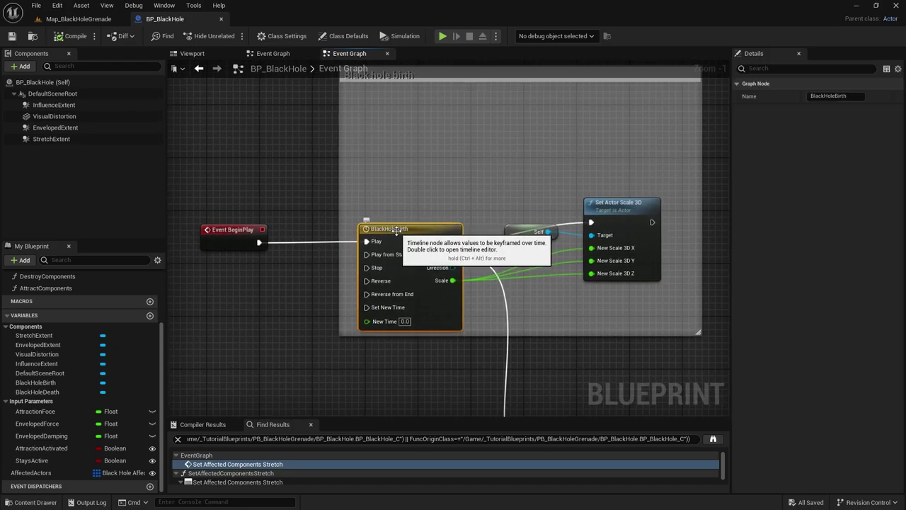
pyautogui.moveTo(419, 233); pyautogui.dragTo(341, 187, button='right')
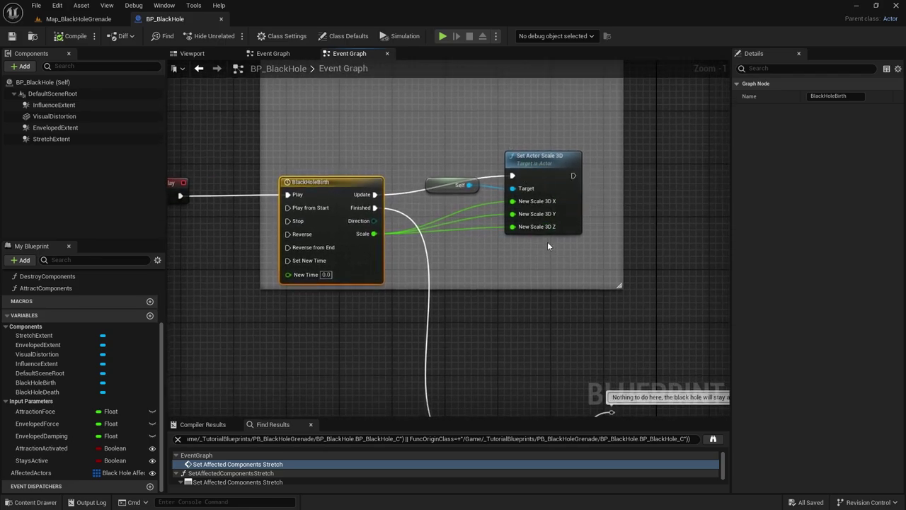
pyautogui.moveTo(500, 247); pyautogui.dragTo(531, 290, button='right')
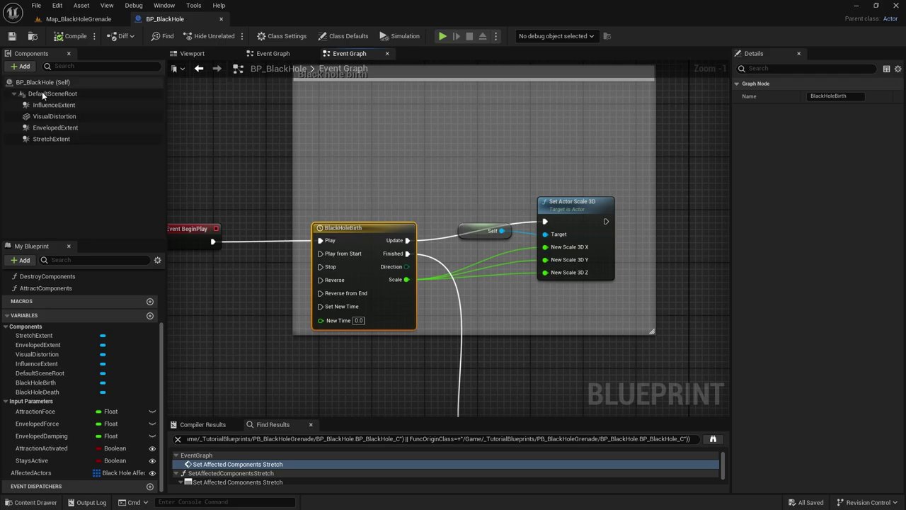
pyautogui.moveTo(504, 245); pyautogui.dragTo(478, 200, button='right')
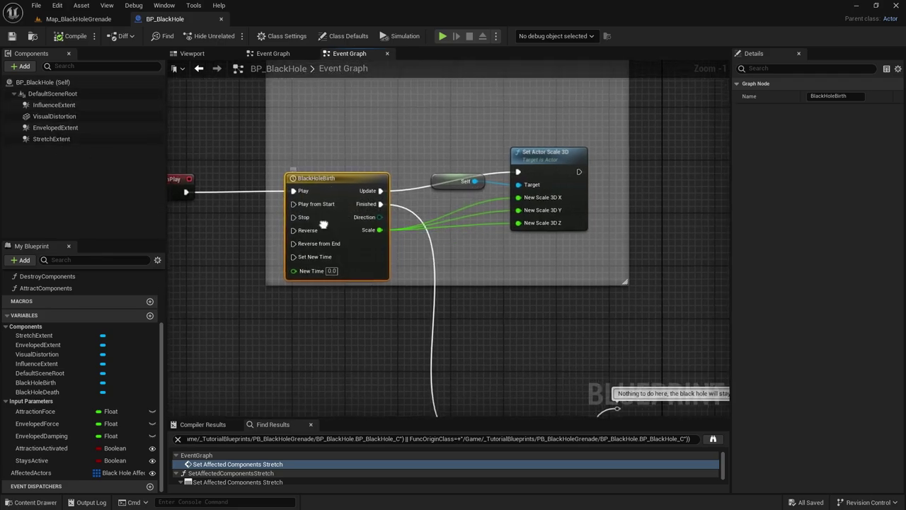
# Step: Open the BlackHoleBirth timeline, inspect the start and end keys of its Scale curve, and close it
pyautogui.doubleClick(341, 182)
pyautogui.moveTo(315, 221)
pyautogui.mouseDown(button='right')
pyautogui.moveTo(305, 211)
pyautogui.moveTo(310, 220)
pyautogui.mouseUp(button='right')
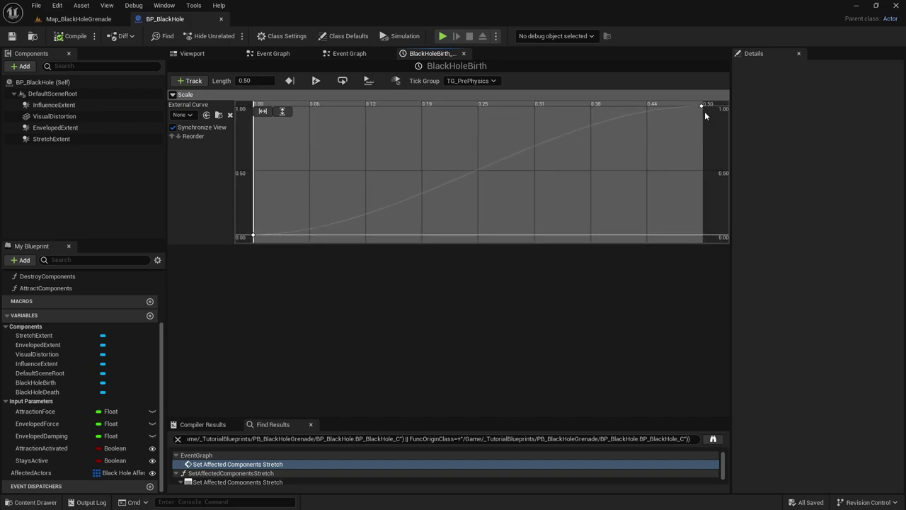
pyautogui.moveTo(705, 110)
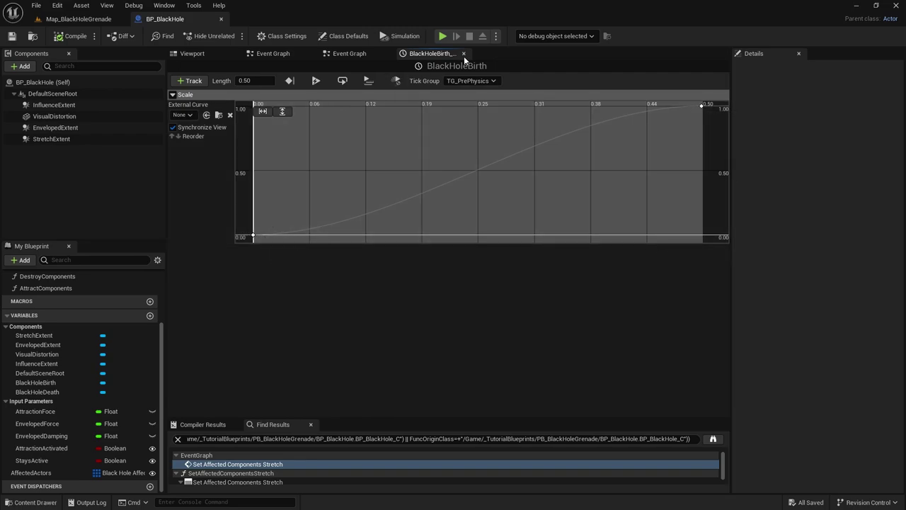
pyautogui.middleClick(435, 54)
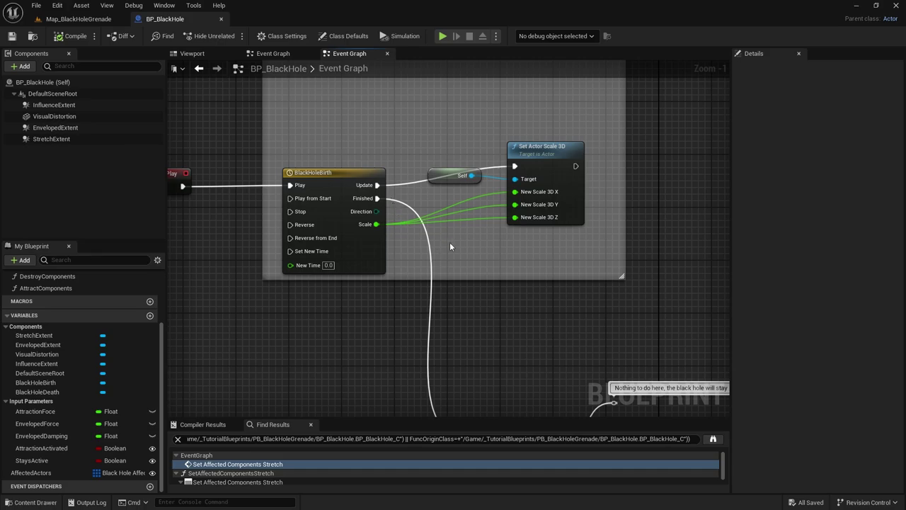
# Step: Trace the timeline's Scale wires into Set Actor Scale 3D and its Finished wire down to the Branch node
pyautogui.moveTo(450, 246); pyautogui.dragTo(412, 247, button='right')
pyautogui.moveTo(373, 175); pyautogui.dragTo(407, 208, button='right')
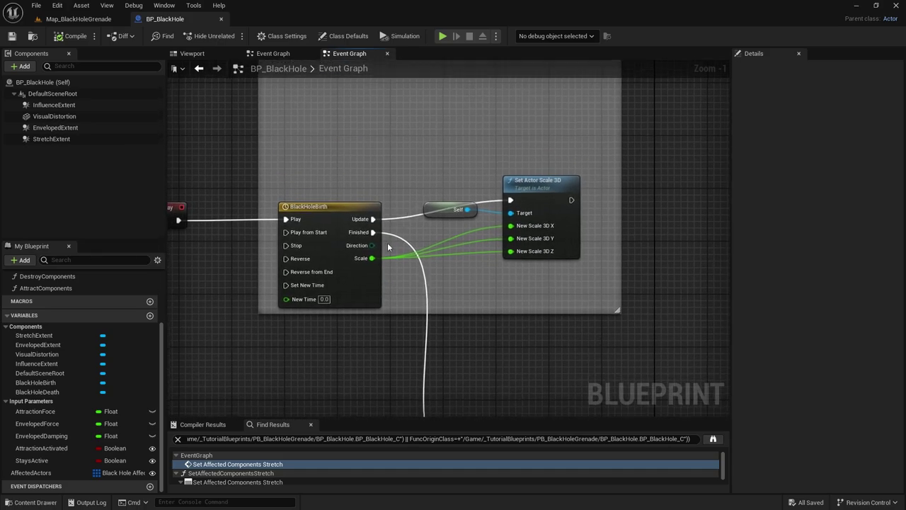
pyautogui.moveTo(510, 277); pyautogui.dragTo(468, 275, button='right')
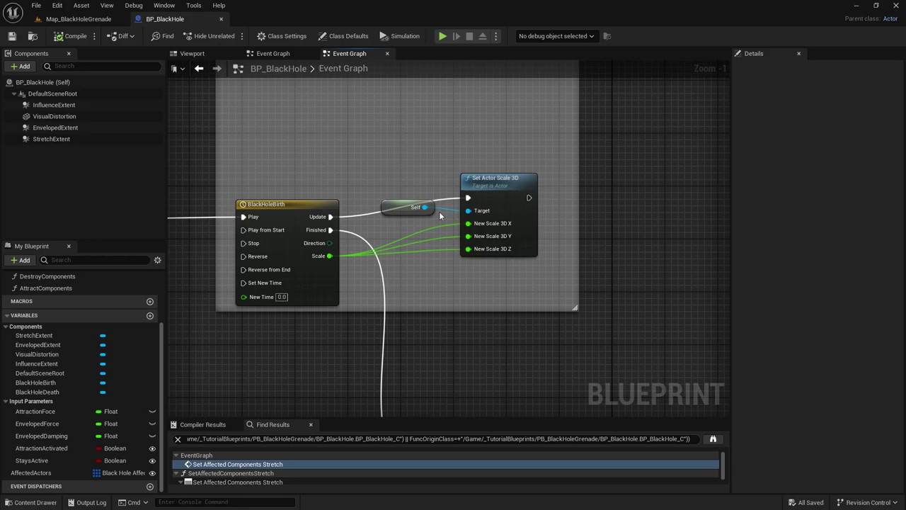
pyautogui.scroll(-3, 439, 211)
pyautogui.moveTo(449, 256); pyautogui.dragTo(449, 205, button='right')
pyautogui.moveTo(415, 313); pyautogui.dragTo(414, 212, button='right')
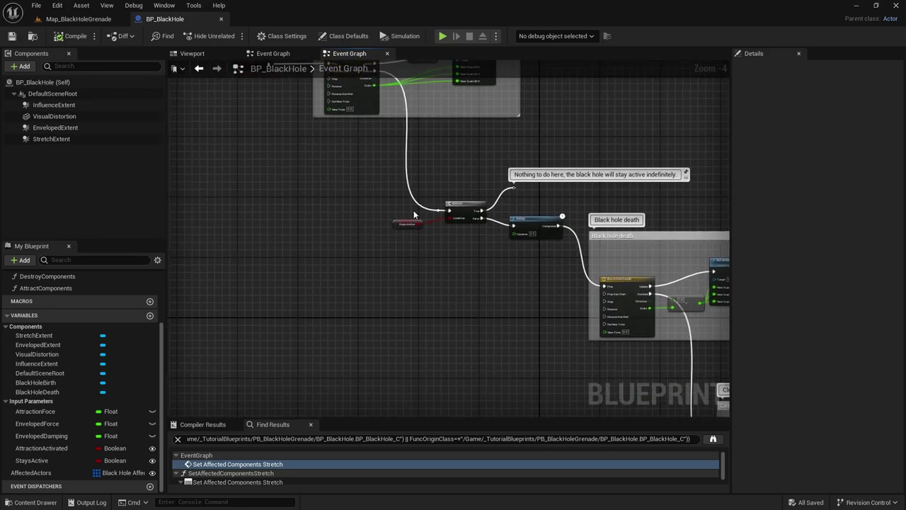
# Step: Look over the section that detects and remembers affected objects, and return to the black hole birth section
pyautogui.moveTo(417, 293); pyautogui.dragTo(417, 182, button='right')
pyautogui.scroll(-5, 417, 181)
pyautogui.scroll(2, 425, 290)
pyautogui.moveTo(430, 309); pyautogui.dragTo(395, 318, button='right')
pyautogui.scroll(4, 372, 310)
pyautogui.scroll(-2, 434, 361)
pyautogui.scroll(2, 396, 204)
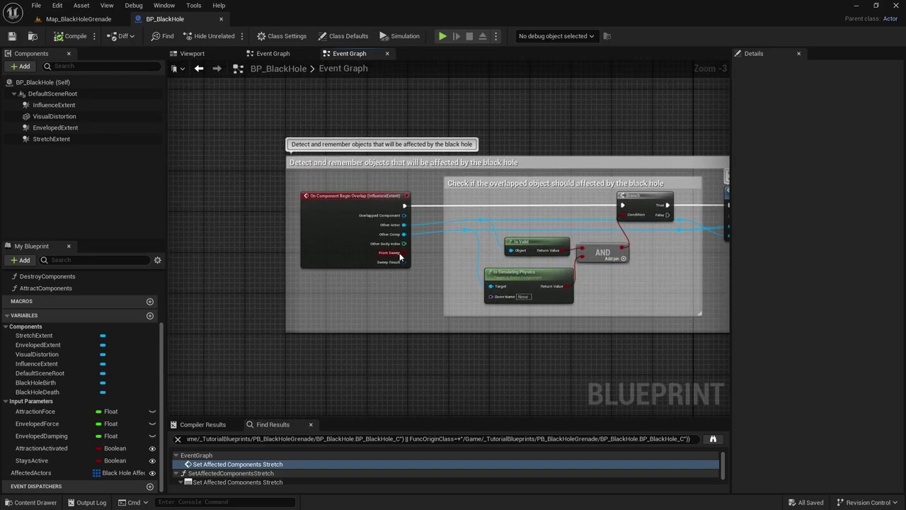
pyautogui.scroll(-4, 399, 253)
pyautogui.scroll(2, 479, 227)
pyautogui.moveTo(480, 157); pyautogui.dragTo(400, 371, button='right')
pyautogui.moveTo(515, 145); pyautogui.dragTo(458, 307, button='right')
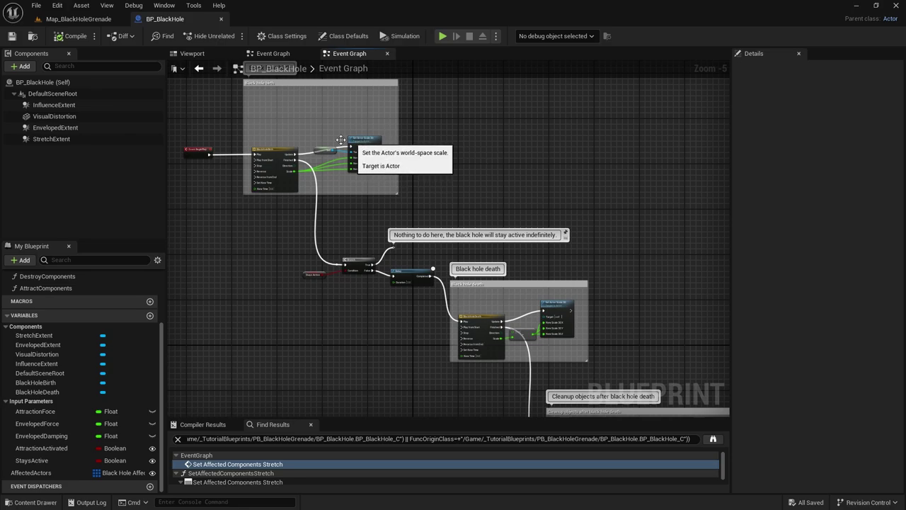
# Step: Follow the flow from the birth timeline to the Stays Active Branch and the Delay on its False output
pyautogui.moveTo(340, 140); pyautogui.dragTo(417, 223, button='right')
pyautogui.scroll(2, 463, 202)
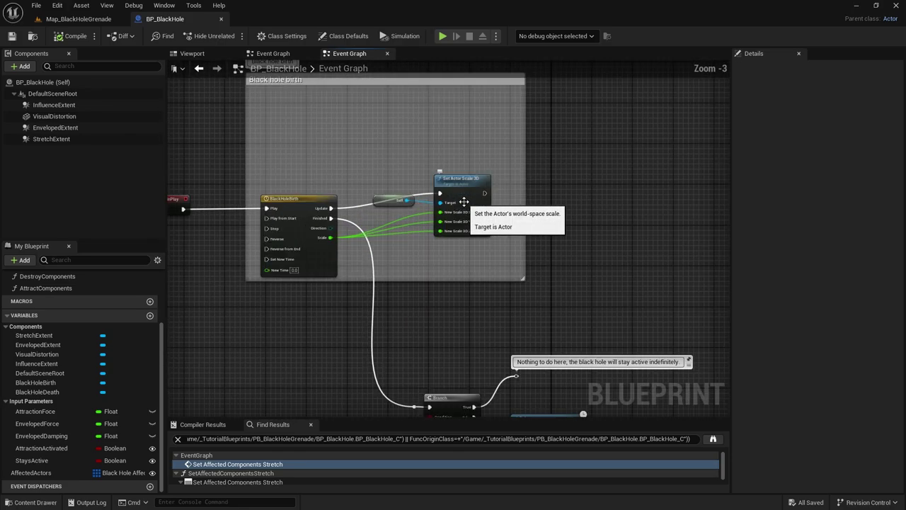
pyautogui.moveTo(559, 314); pyautogui.dragTo(530, 127, button='right')
pyautogui.scroll(2, 450, 260)
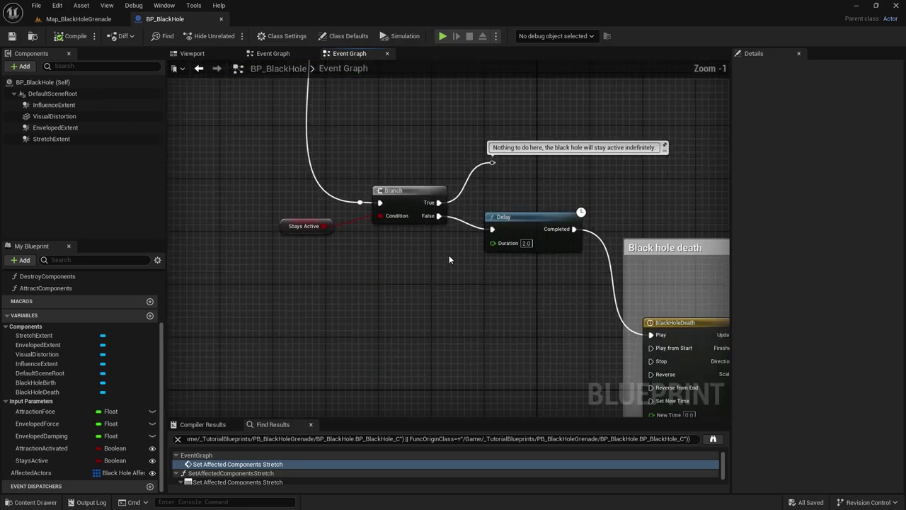
pyautogui.moveTo(541, 277); pyautogui.dragTo(542, 336, button='right')
pyautogui.scroll(-2, 543, 338)
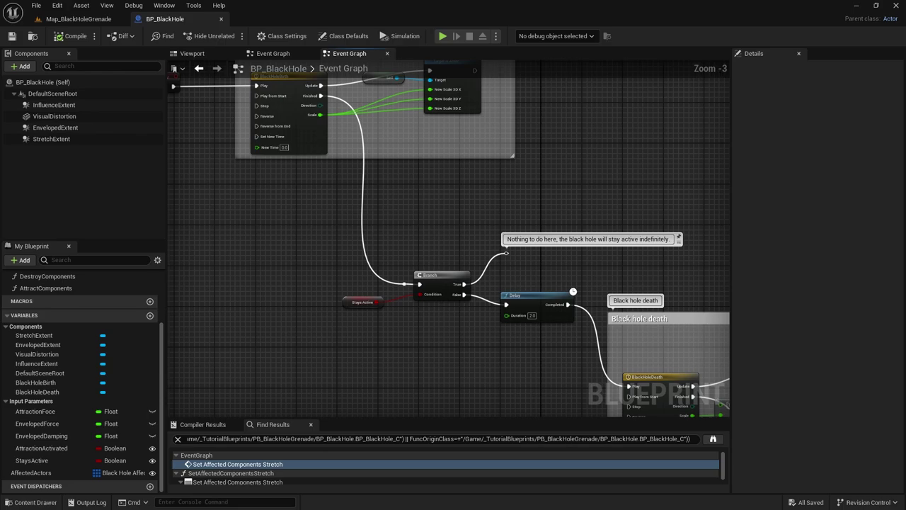
pyautogui.moveTo(418, 185); pyautogui.dragTo(406, 157, button='right')
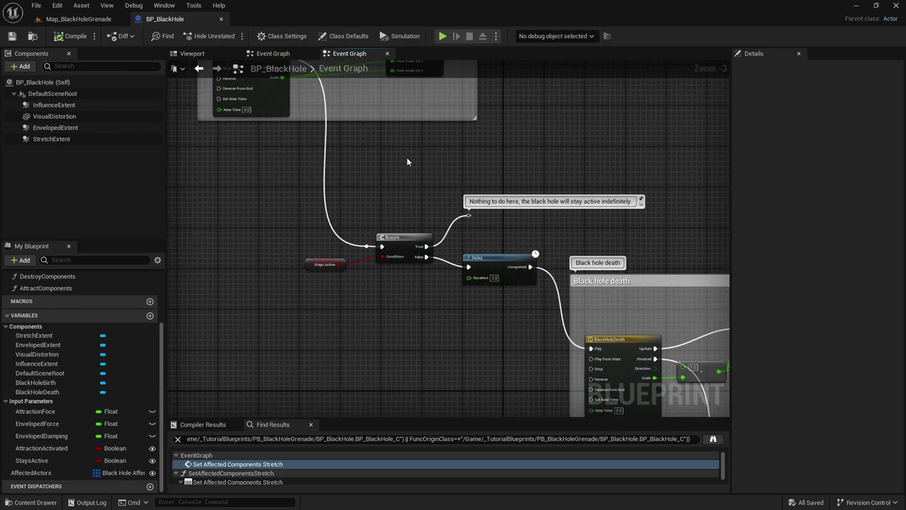
# Step: Select the Stays Active node feeding the Branch and check the variable's default value
pyautogui.scroll(1, 404, 223)
pyautogui.scroll(2, 340, 261)
pyautogui.click(301, 273)
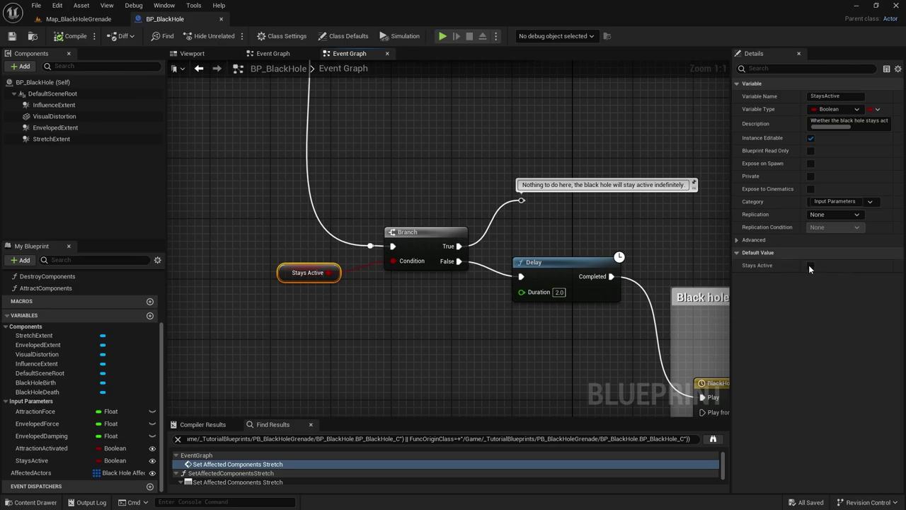
pyautogui.moveTo(397, 221); pyautogui.dragTo(364, 206, button='right')
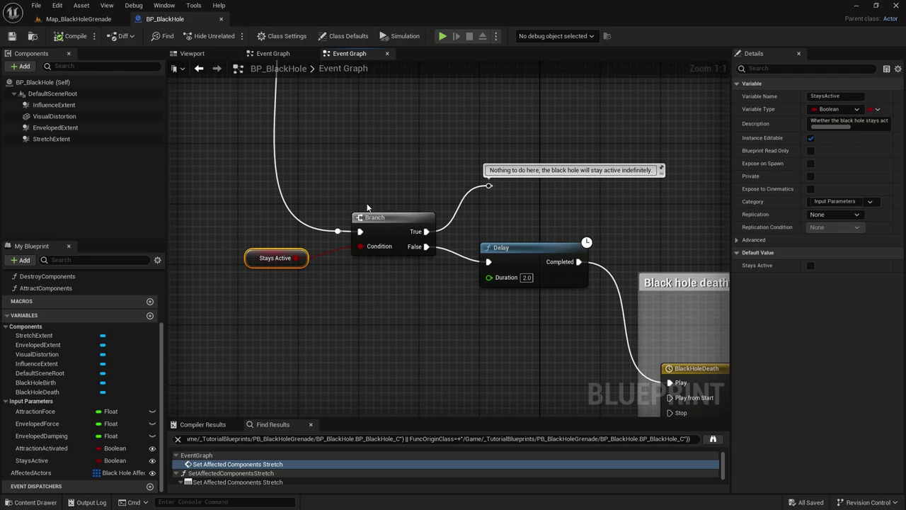
# Step: Select the Delay node between the Branch and the BlackHoleDeath timeline and examine its Duration input
pyautogui.moveTo(477, 224); pyautogui.dragTo(362, 186, button='right')
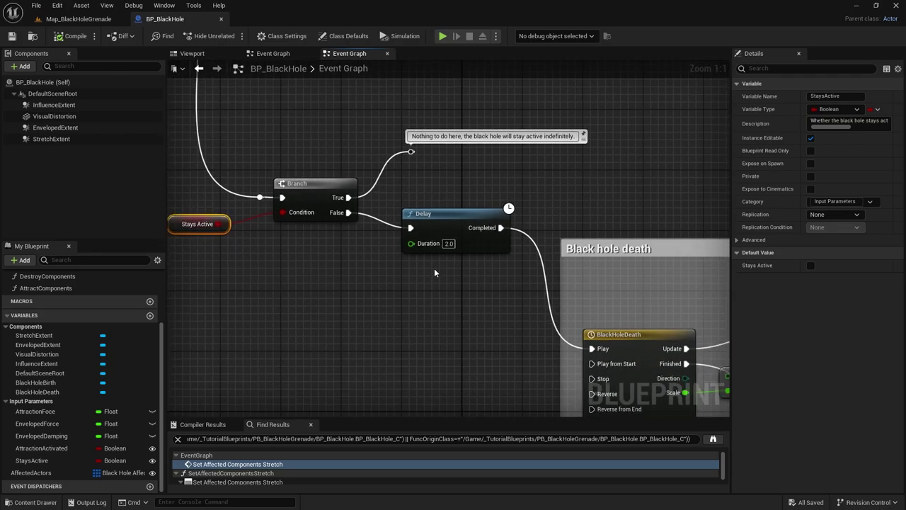
pyautogui.moveTo(438, 244); pyautogui.dragTo(400, 225, button='right')
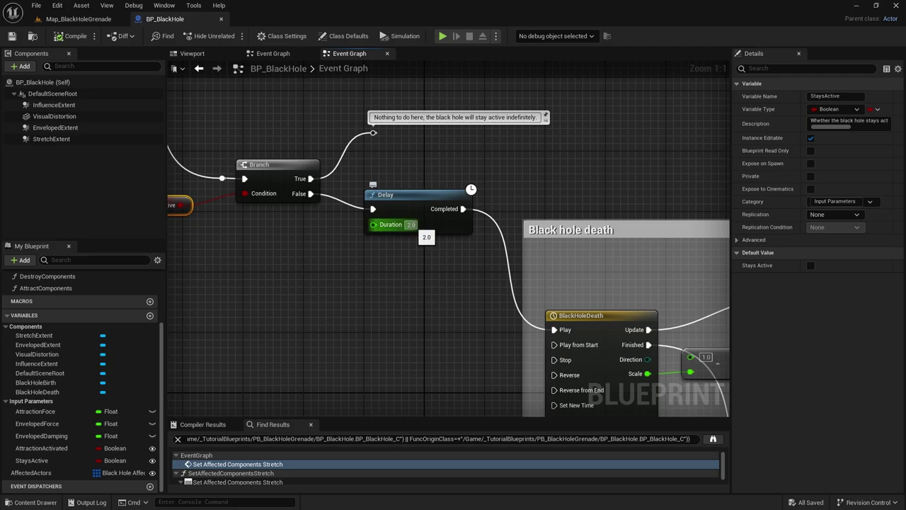
pyautogui.moveTo(410, 267); pyautogui.dragTo(376, 257, button='right')
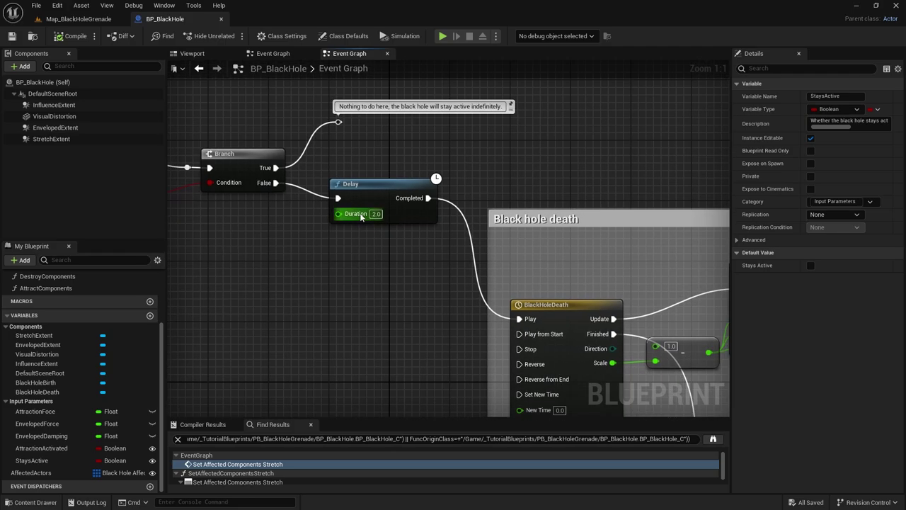
pyautogui.click(410, 222)
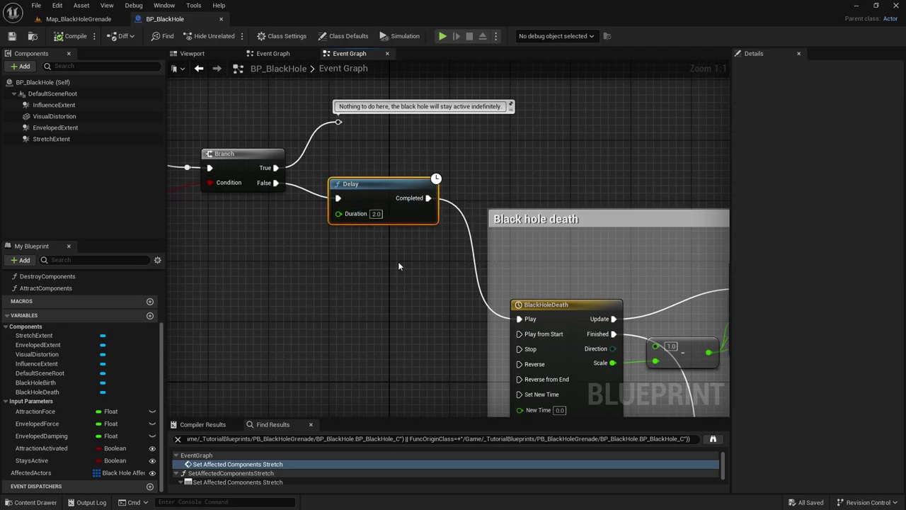
# Step: Deselect the Delay node and examine the Black hole death section, from the BlackHoleDeath timeline to the Set Actor Scale 3D node
pyautogui.click(399, 266)
pyautogui.moveTo(373, 237); pyautogui.dragTo(255, 145, button='right')
pyautogui.scroll(-3, 385, 225)
pyautogui.scroll(-3, 386, 244)
pyautogui.scroll(2, 297, 150)
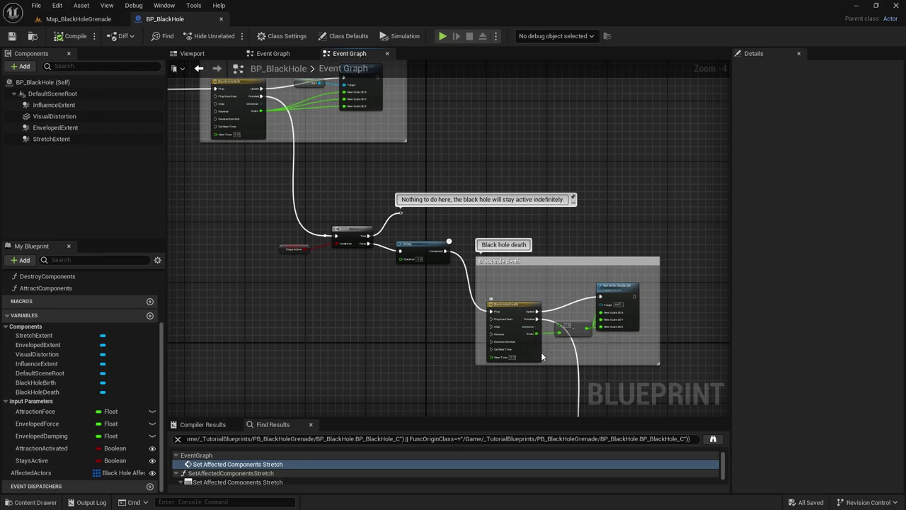
pyautogui.moveTo(541, 352); pyautogui.dragTo(456, 306, button='right')
pyautogui.scroll(3, 459, 296)
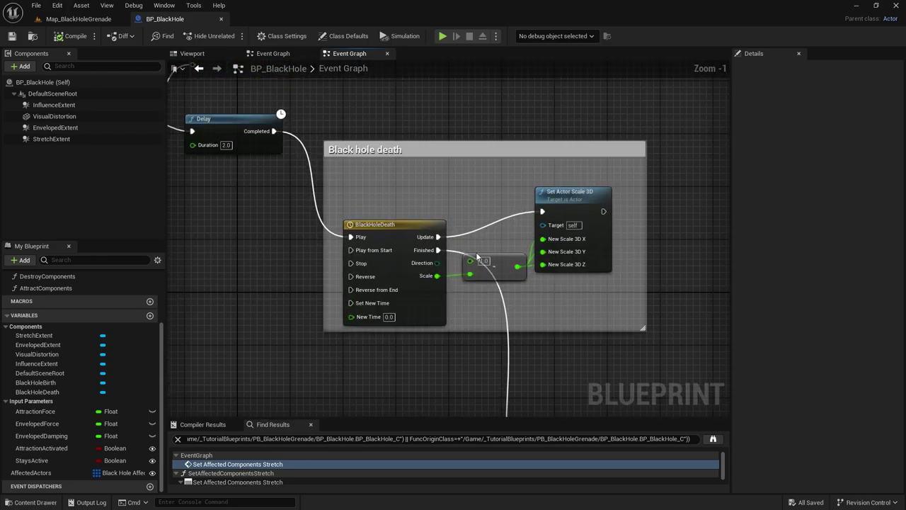
pyautogui.moveTo(477, 256); pyautogui.dragTo(403, 301, button='right')
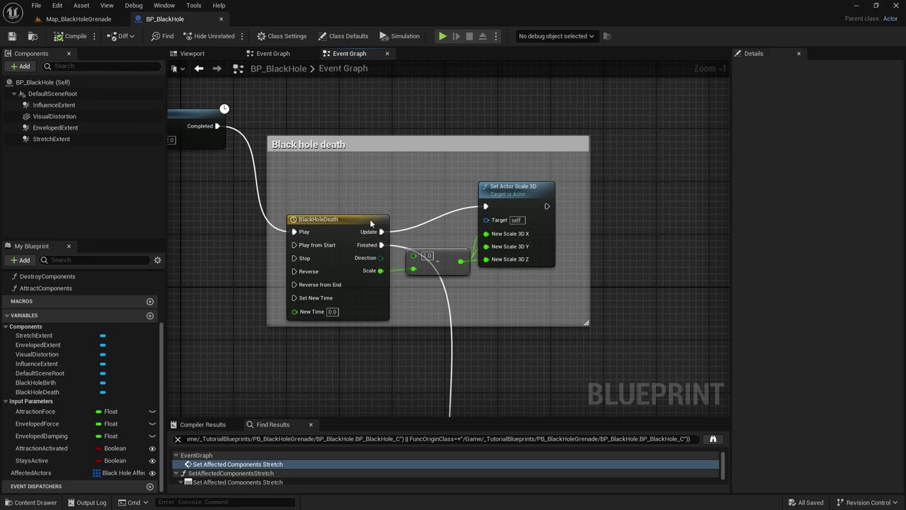
pyautogui.moveTo(441, 292); pyautogui.dragTo(401, 297, button='right')
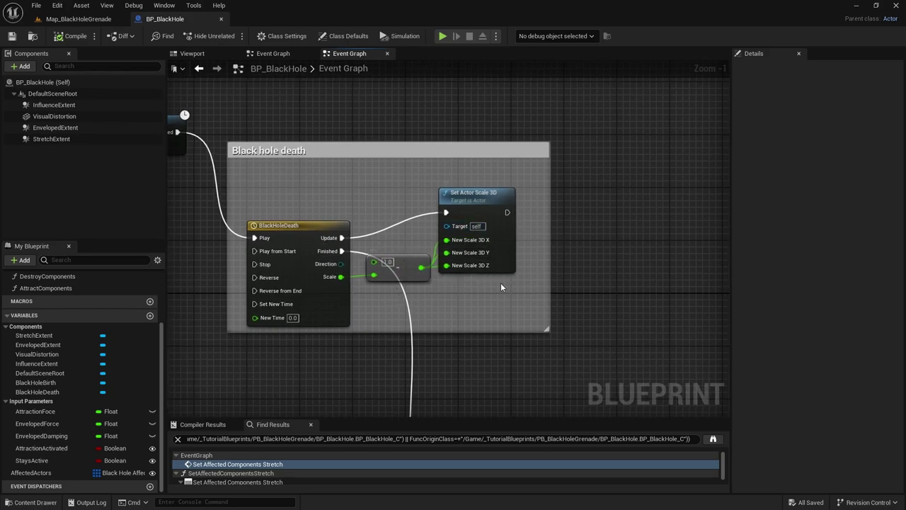
pyautogui.scroll(-1, 500, 285)
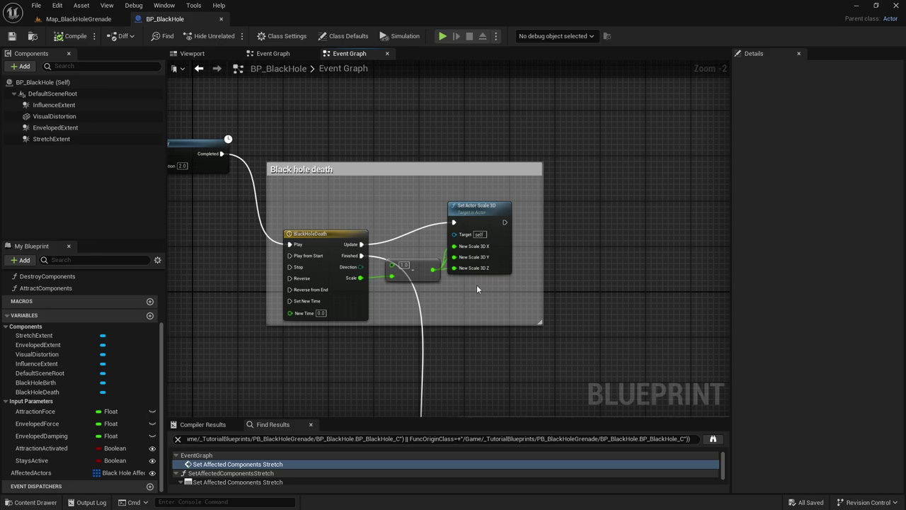
# Step: Follow the BlackHoleDeath timeline's Finished output down to the cleanup Sequence node, and return to the death section
pyautogui.moveTo(447, 264); pyautogui.dragTo(442, 184, button='right')
pyautogui.moveTo(411, 235); pyautogui.dragTo(337, 102, button='right')
pyautogui.moveTo(331, 142); pyautogui.dragTo(220, 94, button='right')
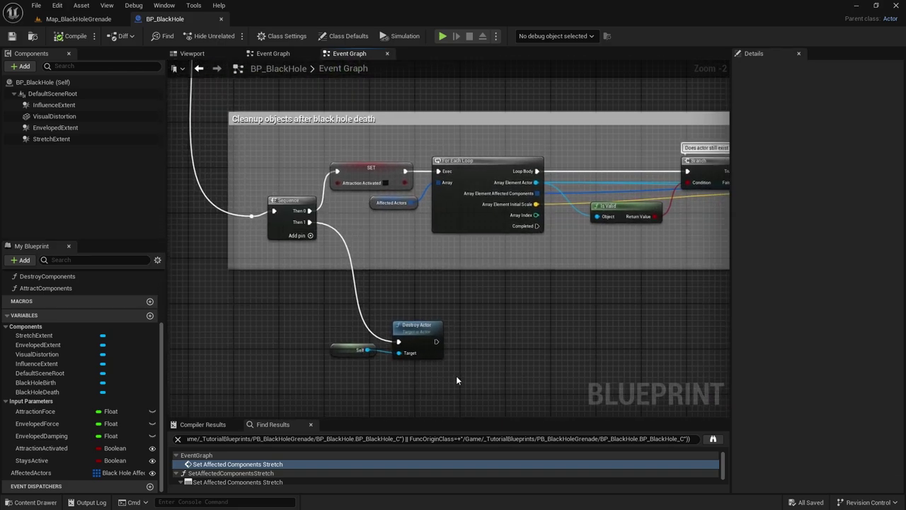
pyautogui.moveTo(373, 277); pyautogui.dragTo(336, 319, button='right')
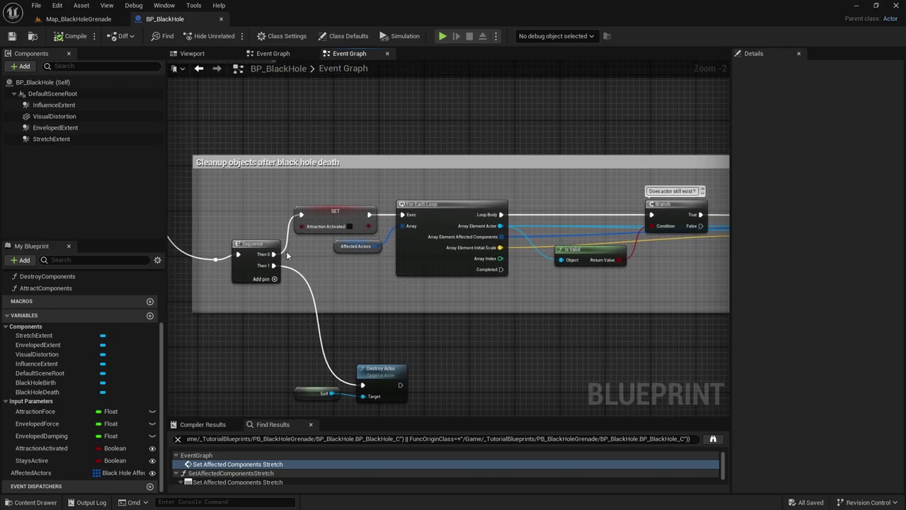
pyautogui.scroll(1, 218, 215)
pyautogui.moveTo(271, 155); pyautogui.dragTo(499, 348, button='right')
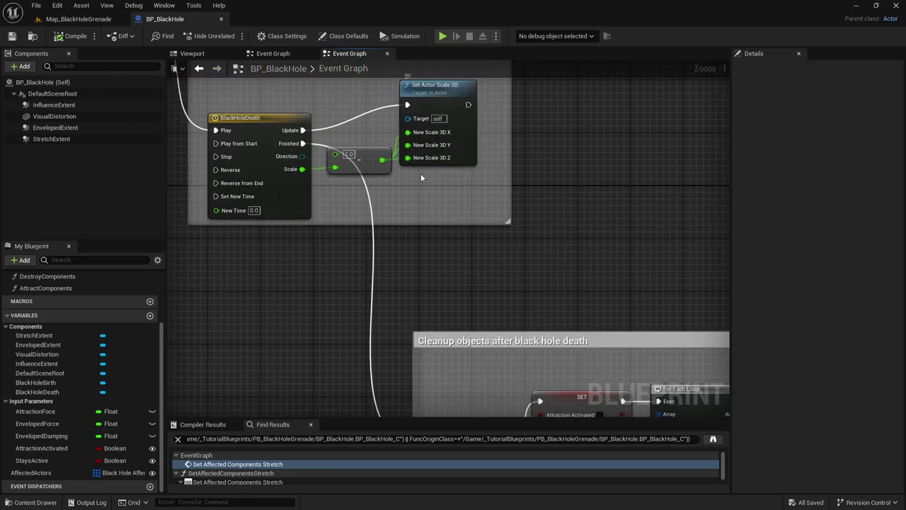
pyautogui.scroll(-1, 416, 185)
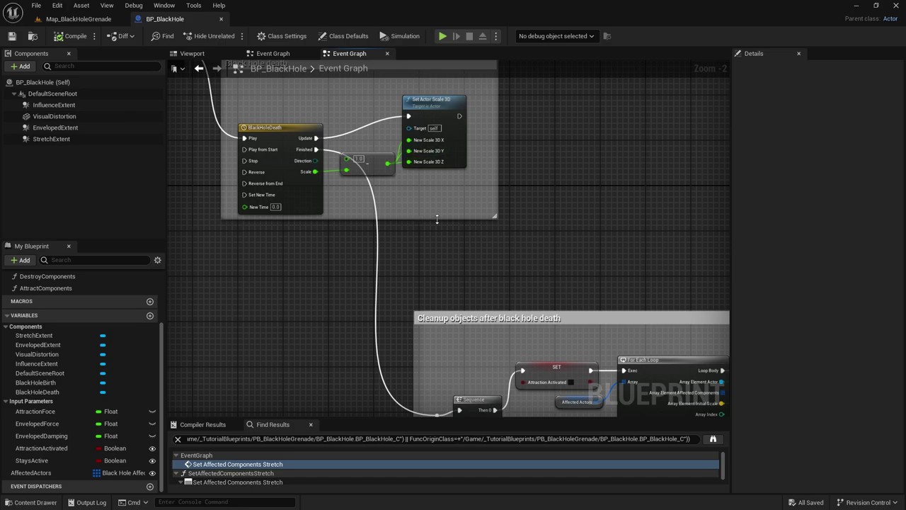
# Step: Examine the start of the cleanup section, from the Sequence through the Attraction Activated setter to the Affected Actors loop
pyautogui.moveTo(513, 280); pyautogui.dragTo(349, 109, button='right')
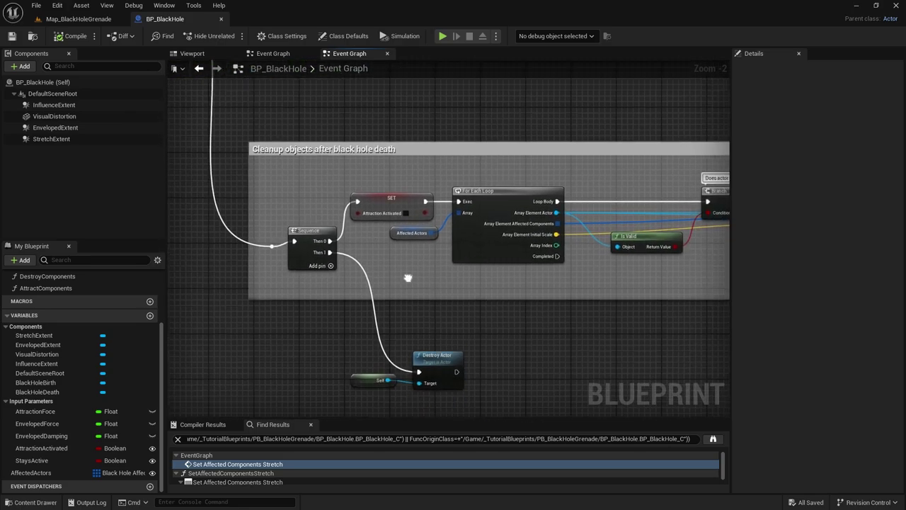
pyautogui.moveTo(406, 276); pyautogui.dragTo(365, 297, button='right')
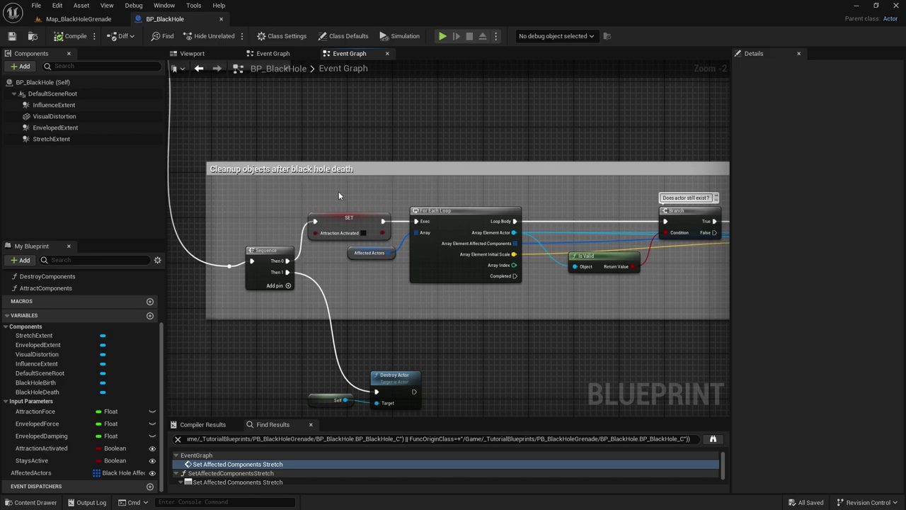
pyautogui.moveTo(340, 207); pyautogui.dragTo(451, 315, button='right')
pyautogui.moveTo(390, 299); pyautogui.dragTo(239, 181, button='right')
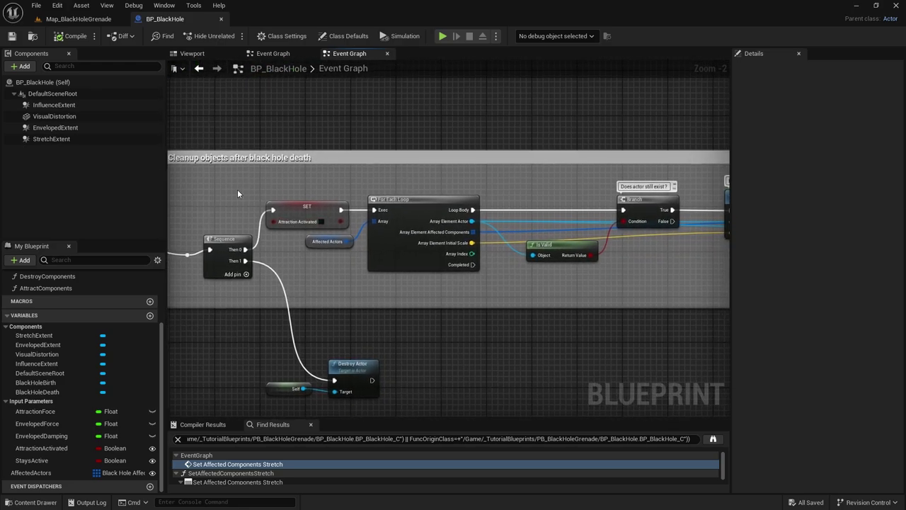
pyautogui.scroll(1, 254, 234)
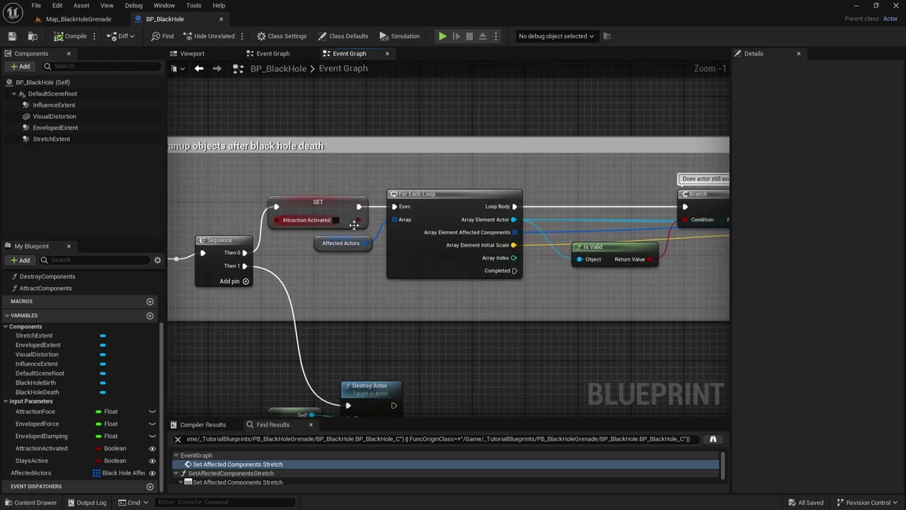
pyautogui.moveTo(344, 278); pyautogui.dragTo(319, 257, button='right')
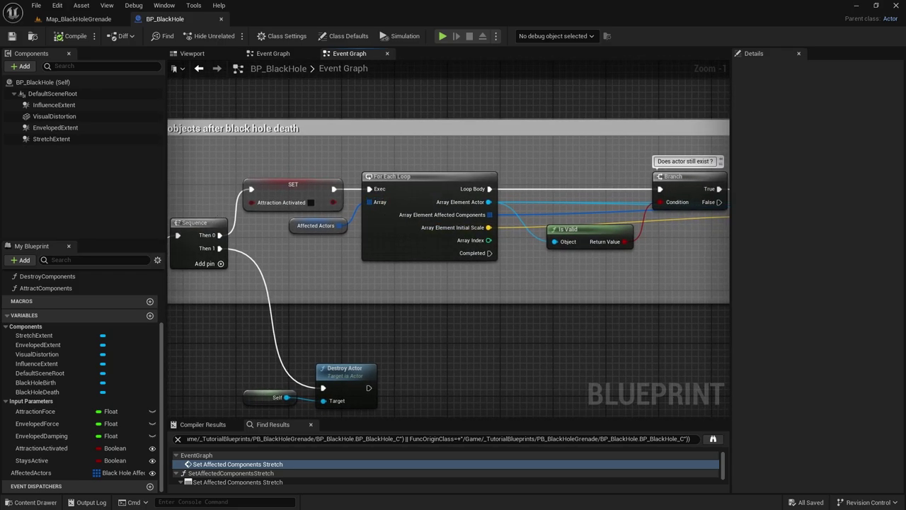
# Step: Trace the cleanup loop body through the Is Valid Branch, Restore Original Scale node and component loop to Unregister Component
pyautogui.moveTo(515, 255); pyautogui.dragTo(256, 265, button='right')
pyautogui.moveTo(448, 232); pyautogui.dragTo(424, 260, button='right')
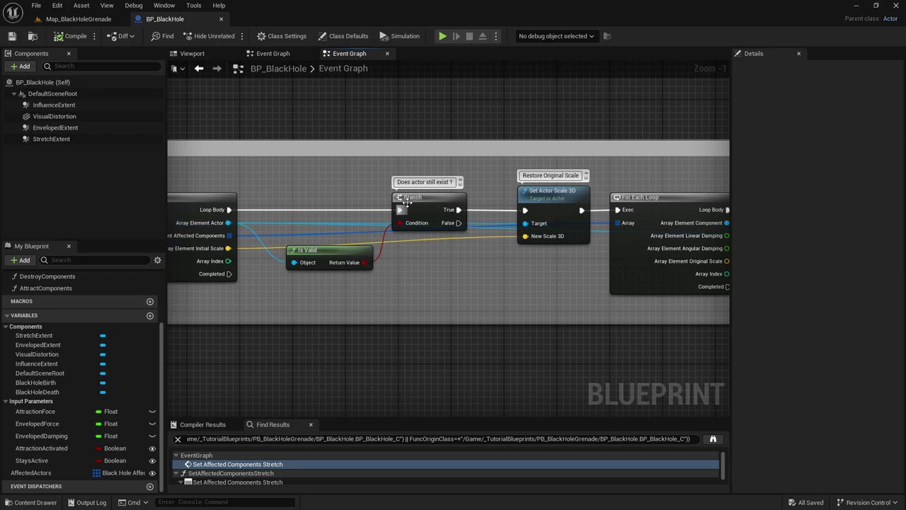
pyautogui.moveTo(416, 214); pyautogui.dragTo(241, 215, button='right')
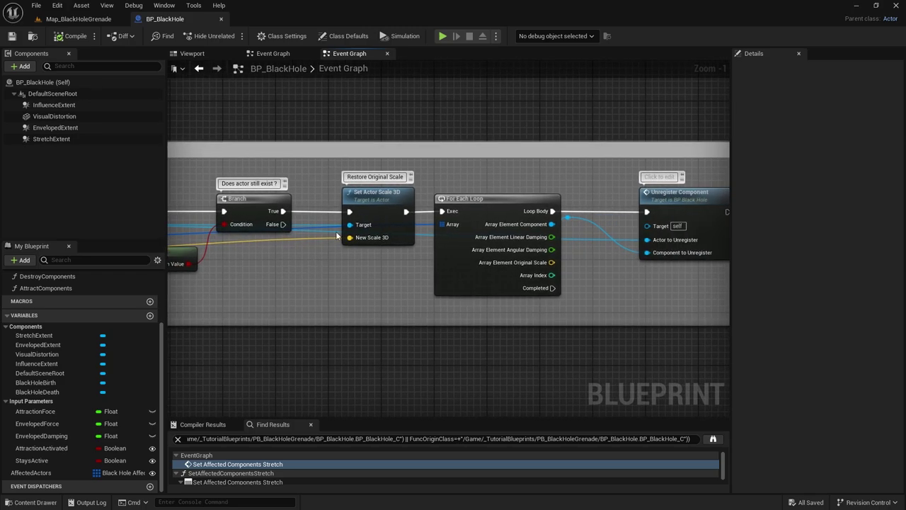
pyautogui.moveTo(359, 266); pyautogui.dragTo(285, 248, button='right')
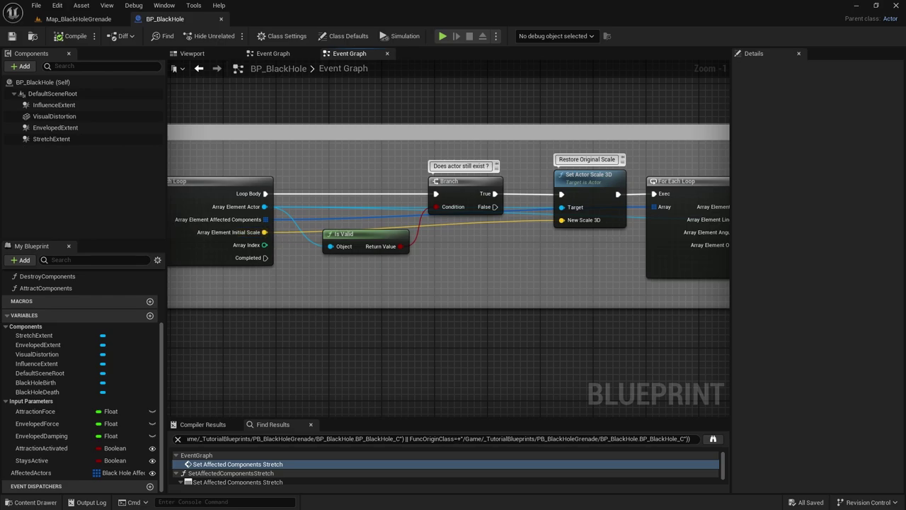
pyautogui.moveTo(694, 249); pyautogui.dragTo(324, 249, button='right')
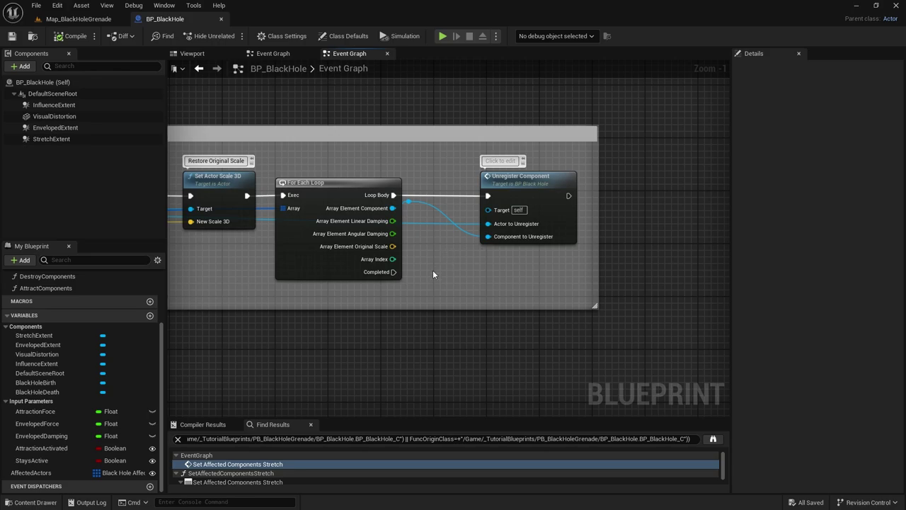
pyautogui.moveTo(433, 269); pyautogui.dragTo(498, 258, button='right')
# Step: Return to the cleanup Sequence node and examine the Destroy Actor node on its Then 1 output
pyautogui.scroll(-2, 517, 251)
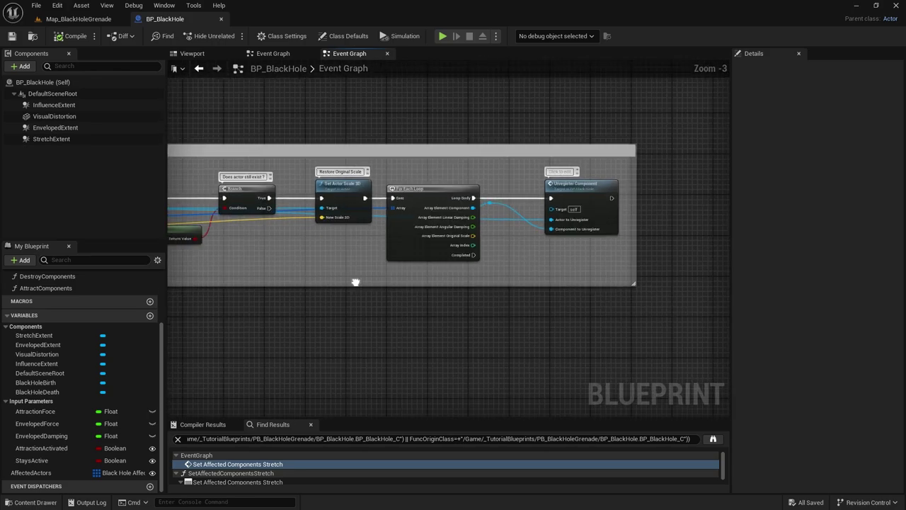
pyautogui.moveTo(356, 281); pyautogui.dragTo(702, 249, button='right')
pyautogui.moveTo(401, 244); pyautogui.dragTo(462, 249, button='right')
pyautogui.scroll(1, 458, 245)
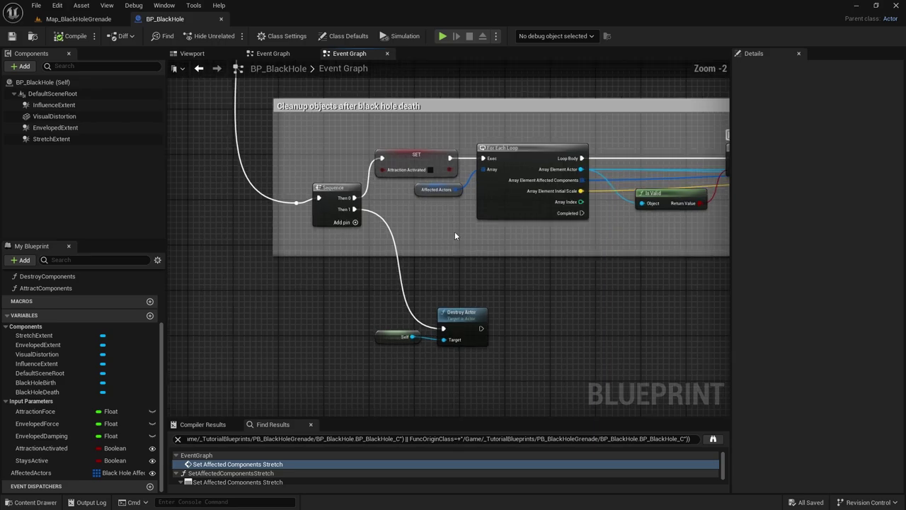
pyautogui.scroll(1, 469, 309)
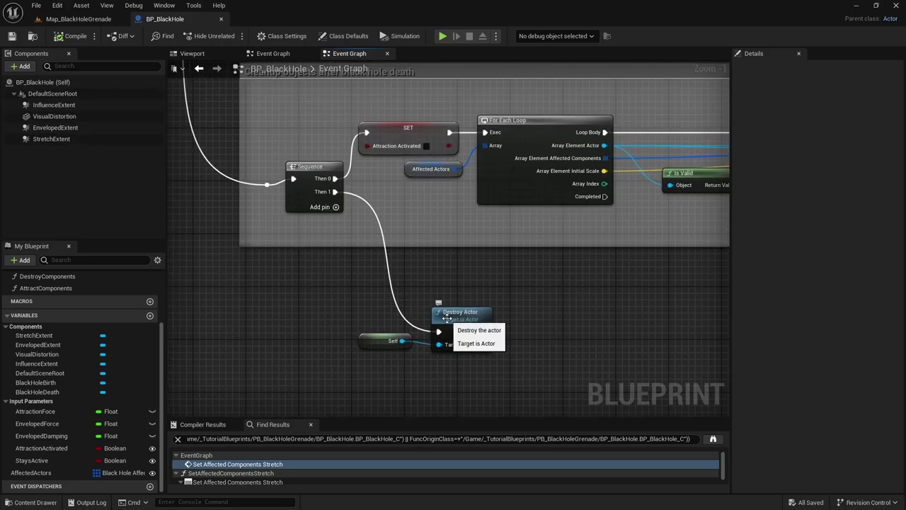
# Step: Survey the whole event graph, from the black hole birth, death and cleanup sections to the object detection section
pyautogui.moveTo(547, 272); pyautogui.dragTo(494, 329, button='right')
pyautogui.scroll(-6, 461, 273)
pyautogui.scroll(-3, 495, 324)
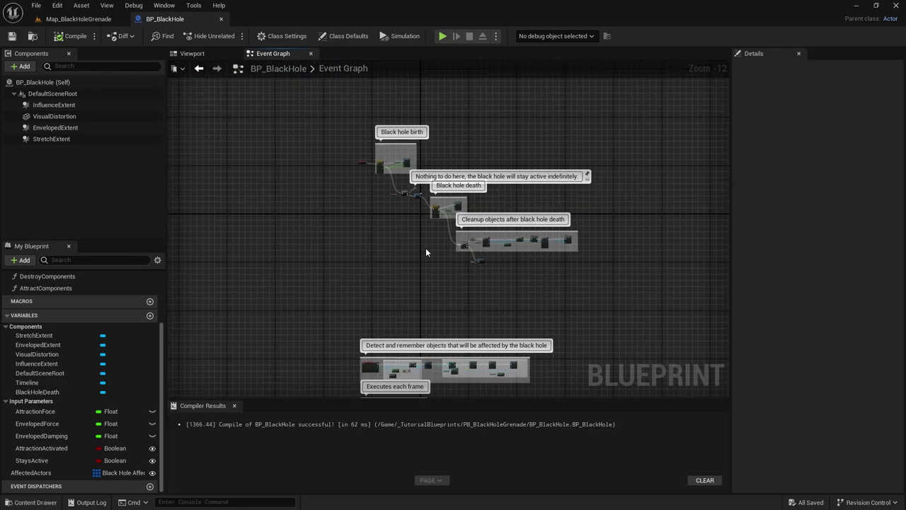
pyautogui.moveTo(425, 252); pyautogui.dragTo(482, 249, button='right')
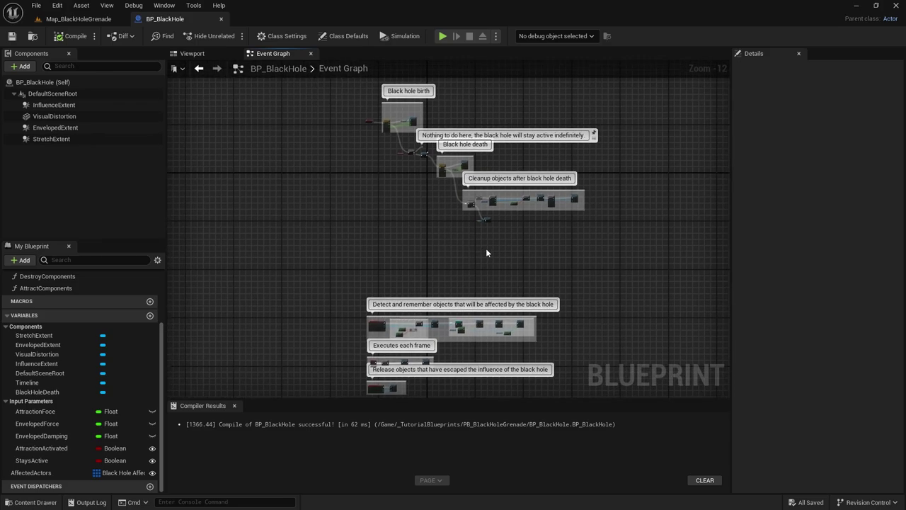
pyautogui.scroll(3, 485, 252)
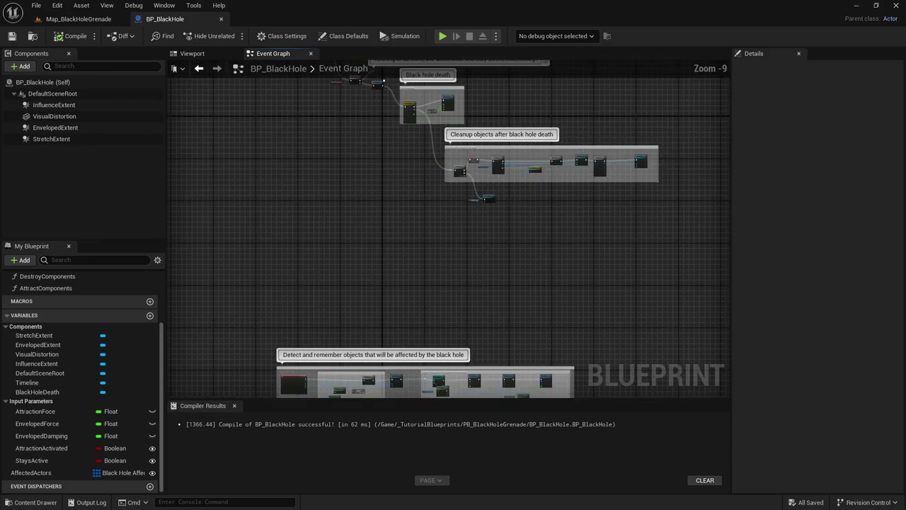
pyautogui.moveTo(477, 263); pyautogui.dragTo(481, 364, button='right')
pyautogui.moveTo(315, 183); pyautogui.dragTo(382, 96, button='right')
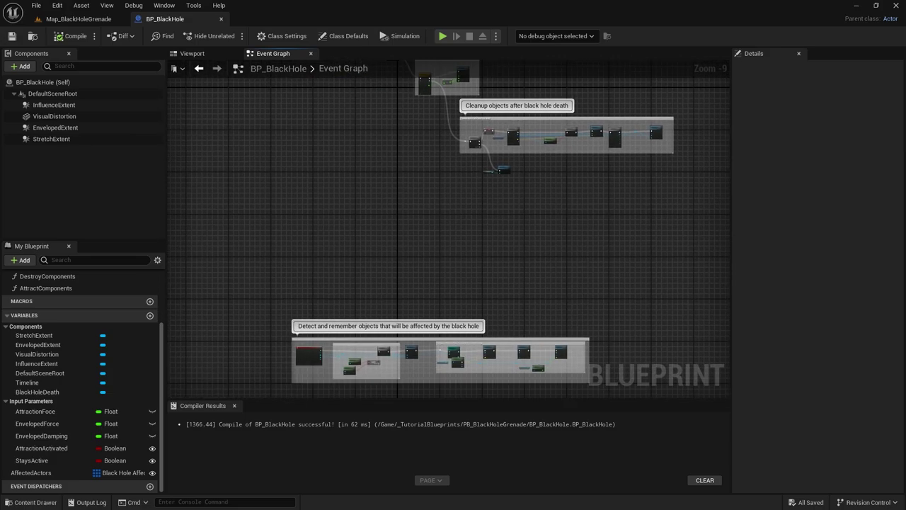
# Step: Review the Detect and remember objects section, from the begin overlap event to the material parameter nodes for visual stretching
pyautogui.moveTo(463, 281); pyautogui.dragTo(426, 179, button='right')
pyautogui.scroll(4, 515, 252)
pyautogui.moveTo(348, 271); pyautogui.dragTo(352, 272, button='right')
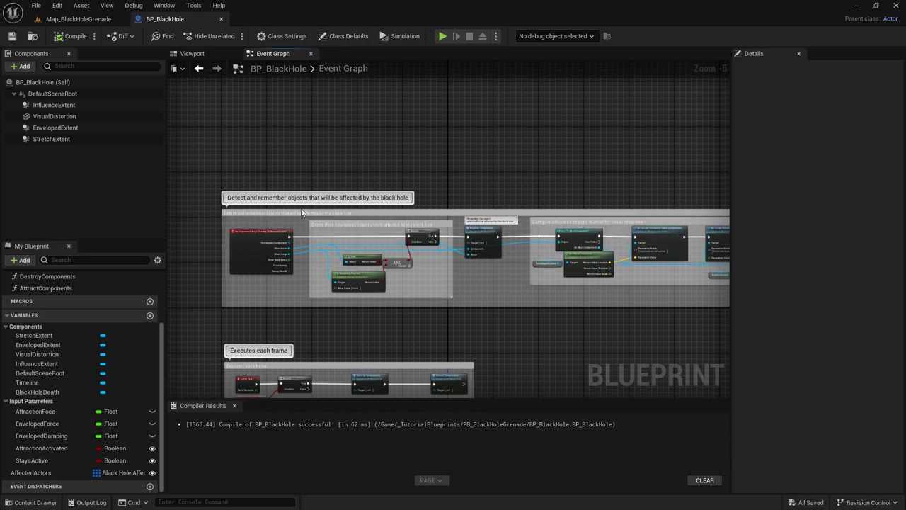
pyautogui.scroll(1, 274, 214)
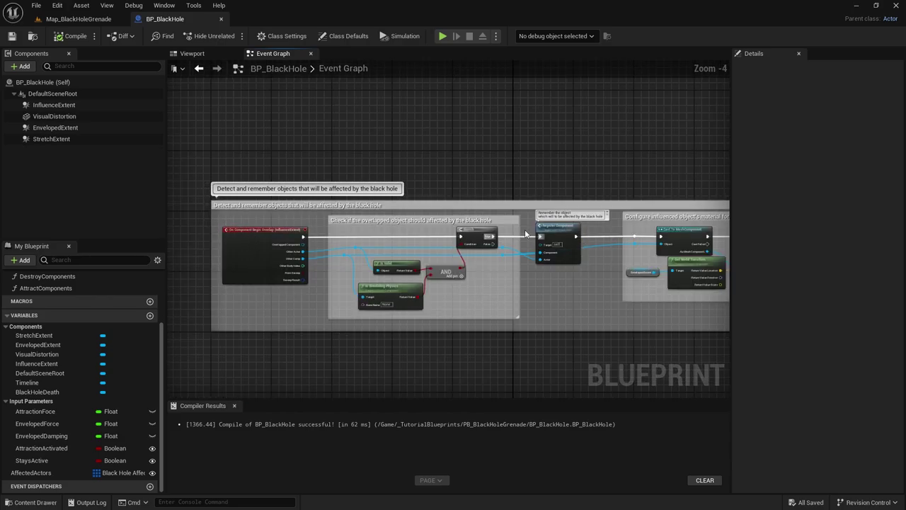
pyautogui.moveTo(525, 230); pyautogui.dragTo(336, 211, button='right')
pyautogui.moveTo(602, 234); pyautogui.dragTo(406, 216, button='right')
pyautogui.scroll(3, 641, 232)
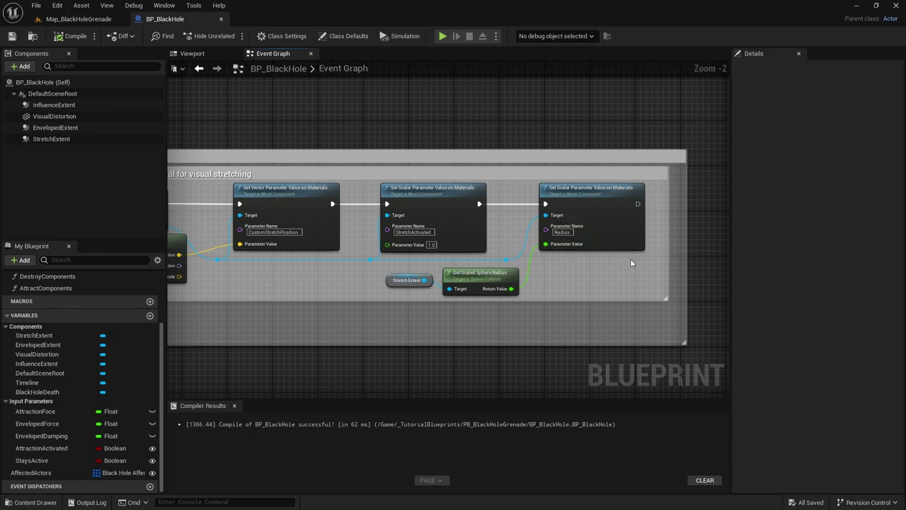
# Step: Revisit the birth, death and cleanup flow, and return to the sections for detecting, per-frame handling and releasing objects
pyautogui.scroll(-5, 626, 240)
pyautogui.moveTo(626, 240); pyautogui.dragTo(451, 273, button='right')
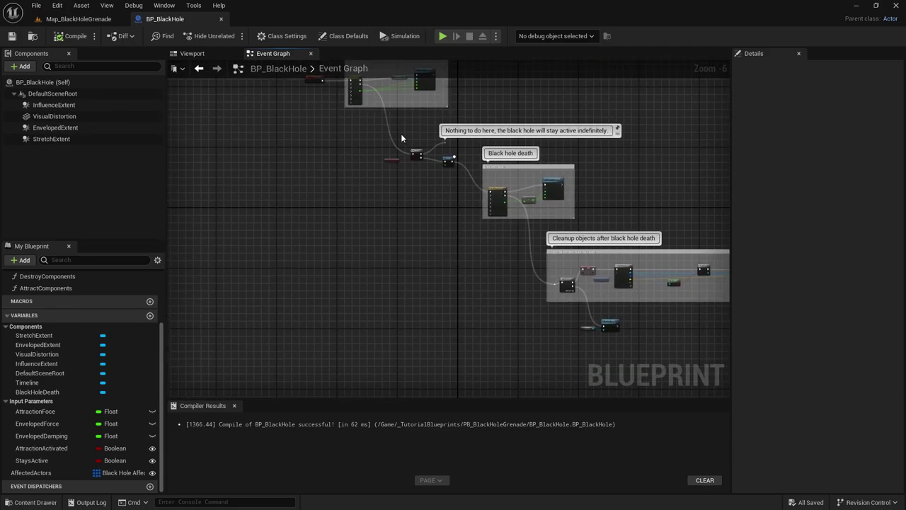
pyautogui.moveTo(438, 166); pyautogui.dragTo(372, 122, button='right')
pyautogui.scroll(-3, 373, 122)
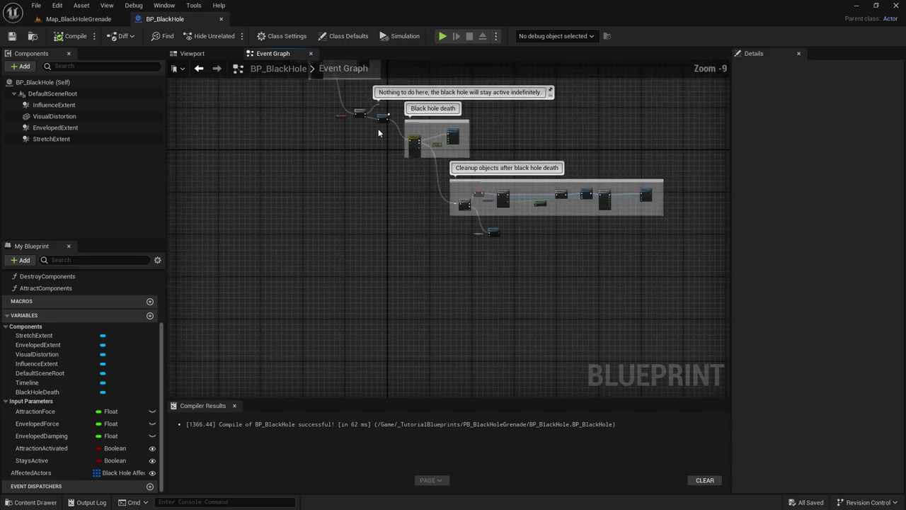
pyautogui.moveTo(503, 325); pyautogui.dragTo(494, 167, button='right')
pyautogui.moveTo(404, 316); pyautogui.dragTo(470, 252, button='right')
pyautogui.scroll(2, 409, 259)
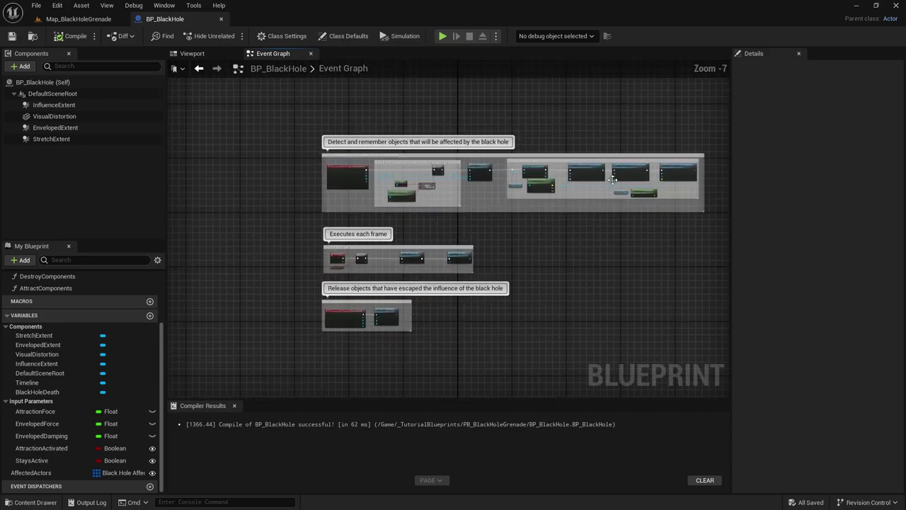
# Step: Examine the Executes each frame section and open the Attract Components function from its node
pyautogui.scroll(2, 534, 210)
pyautogui.moveTo(592, 222); pyautogui.dragTo(457, 272, button='right')
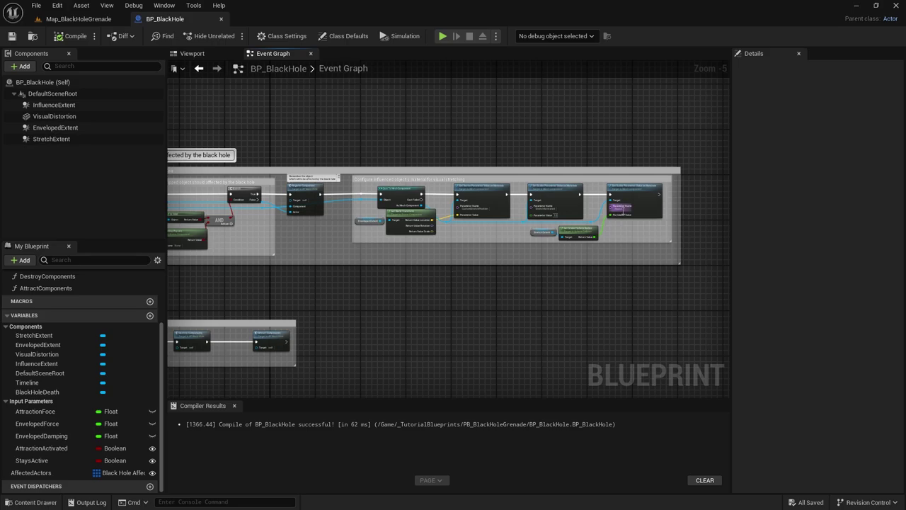
pyautogui.scroll(2, 623, 210)
pyautogui.scroll(-1, 675, 170)
pyautogui.moveTo(328, 302); pyautogui.dragTo(662, 146, button='right')
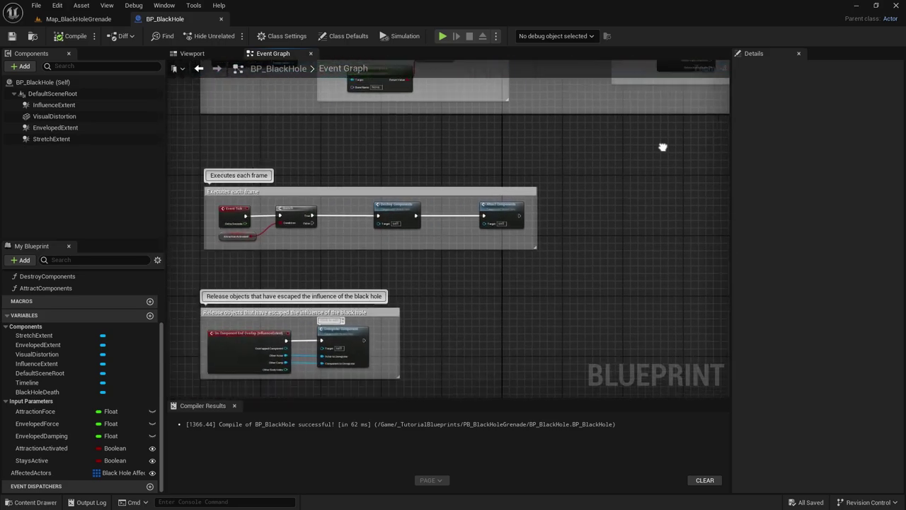
pyautogui.scroll(2, 341, 237)
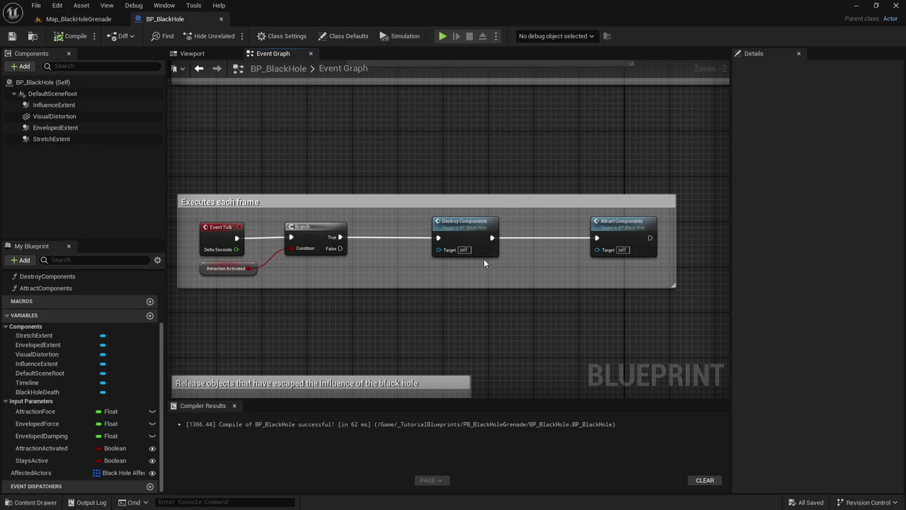
pyautogui.doubleClick(617, 222)
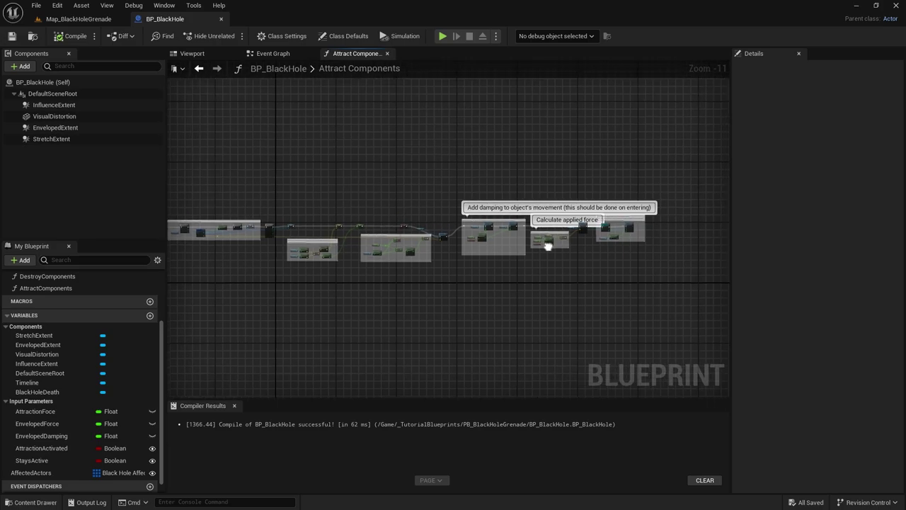
# Step: Examine the stretch extent section at the end of Attract Components and the StretchExtent sphere it reads
pyautogui.scroll(6, 547, 245)
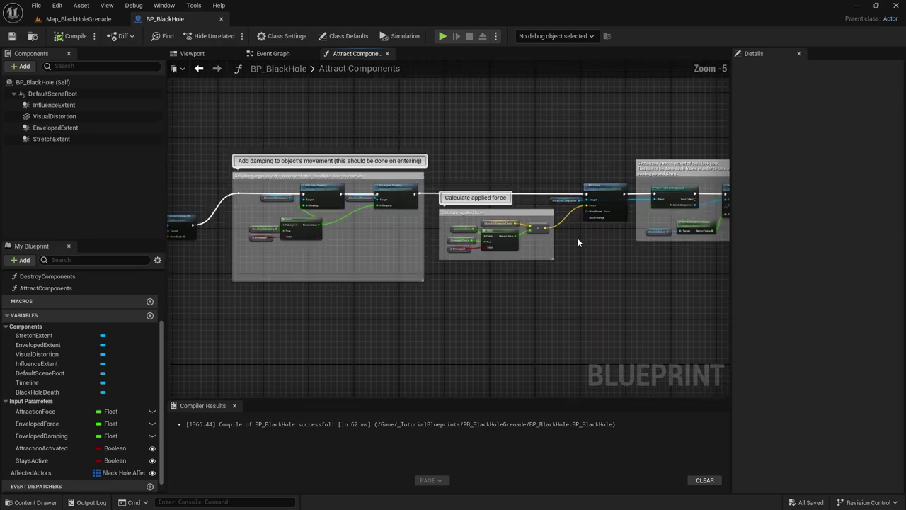
pyautogui.scroll(-2, 545, 247)
pyautogui.scroll(4, 495, 244)
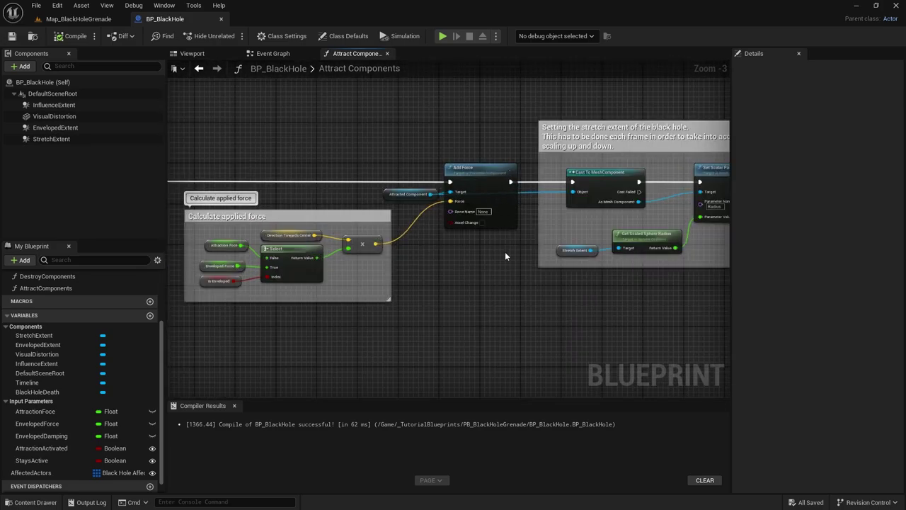
pyautogui.moveTo(504, 256); pyautogui.dragTo(310, 251, button='right')
pyautogui.click(400, 148)
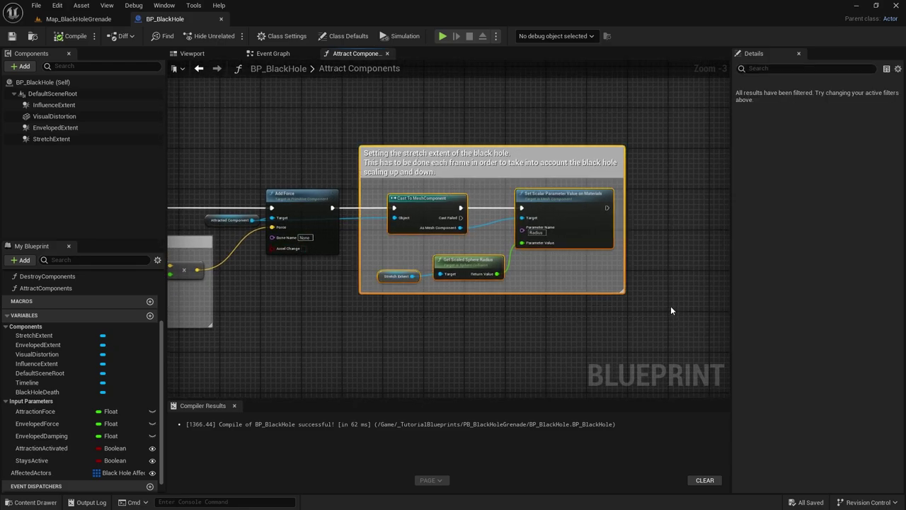
pyautogui.moveTo(670, 306); pyautogui.dragTo(638, 307, button='right')
pyautogui.click(611, 228)
pyautogui.scroll(2, 545, 248)
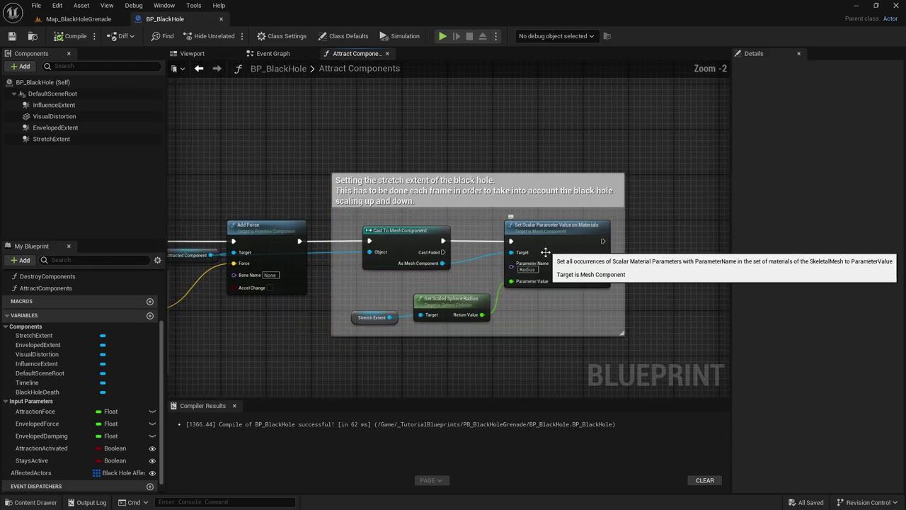
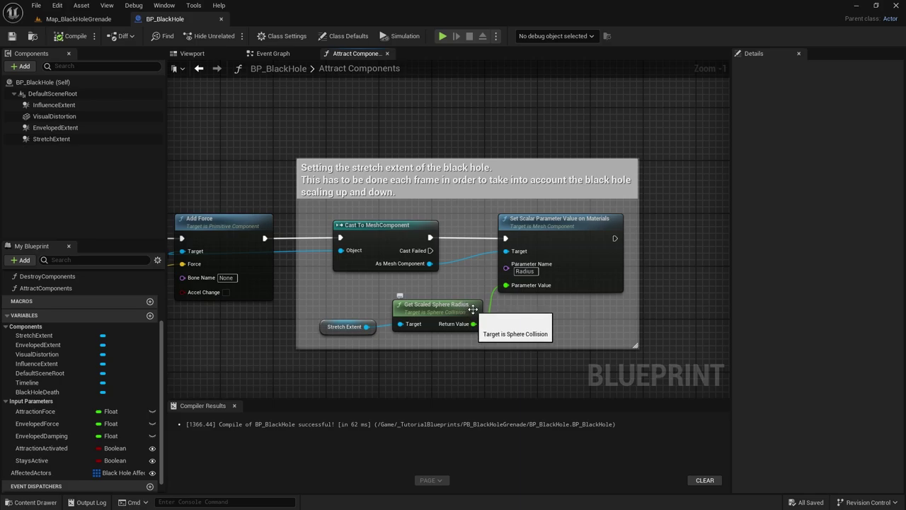
pyautogui.click(190, 61)
pyautogui.click(509, 211)
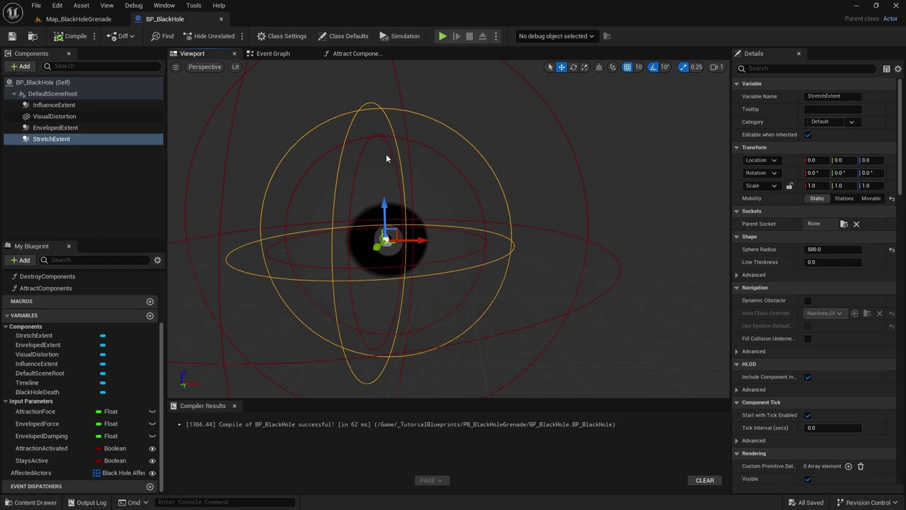
# Step: Play the black hole map, create a black hole near the orange spheres to watch their stretching, and stop the session
pyautogui.click(84, 19)
pyautogui.moveTo(343, 207); pyautogui.dragTo(343, 207, button='right')
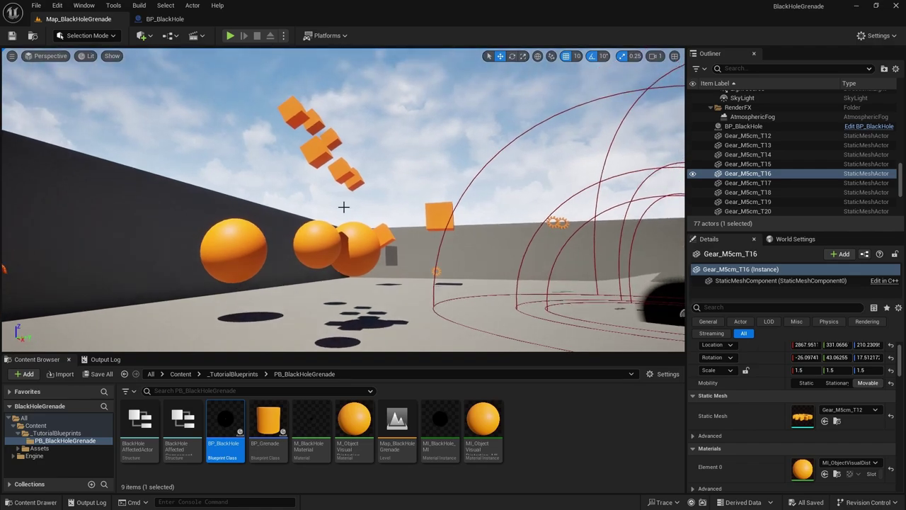
pyautogui.hotkey('alt', 'p')
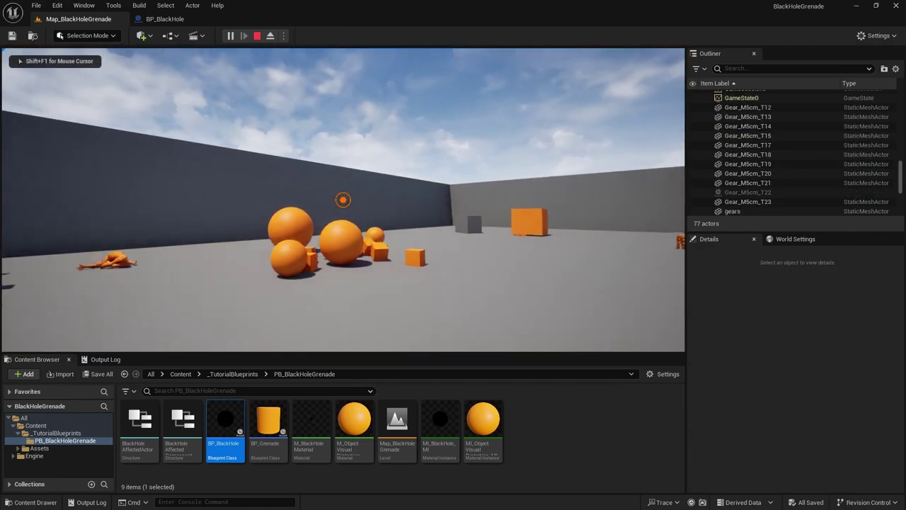
pyautogui.press('a')
pyautogui.press('d')
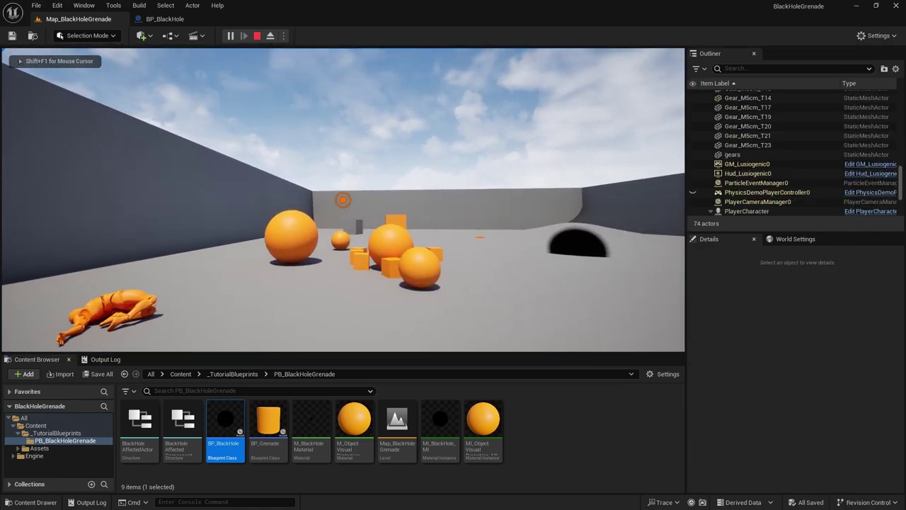
pyautogui.click(343, 199)
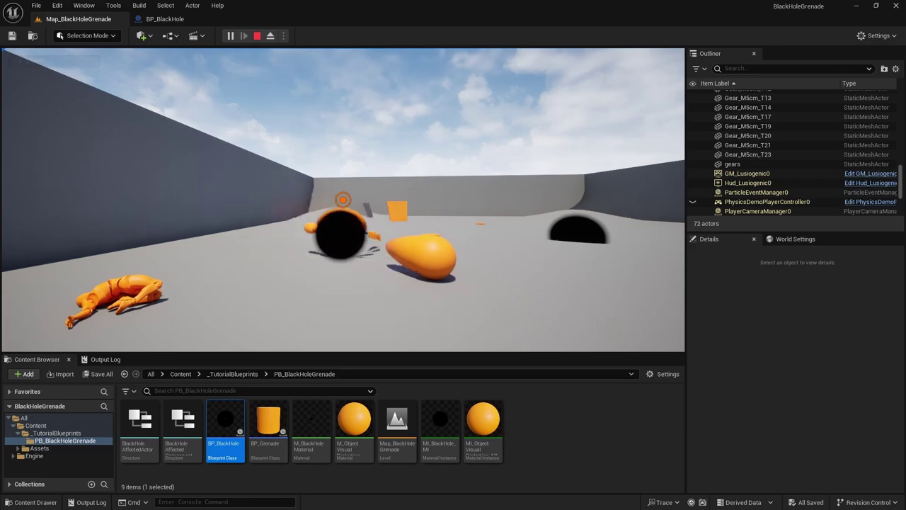
pyautogui.press('Escape')
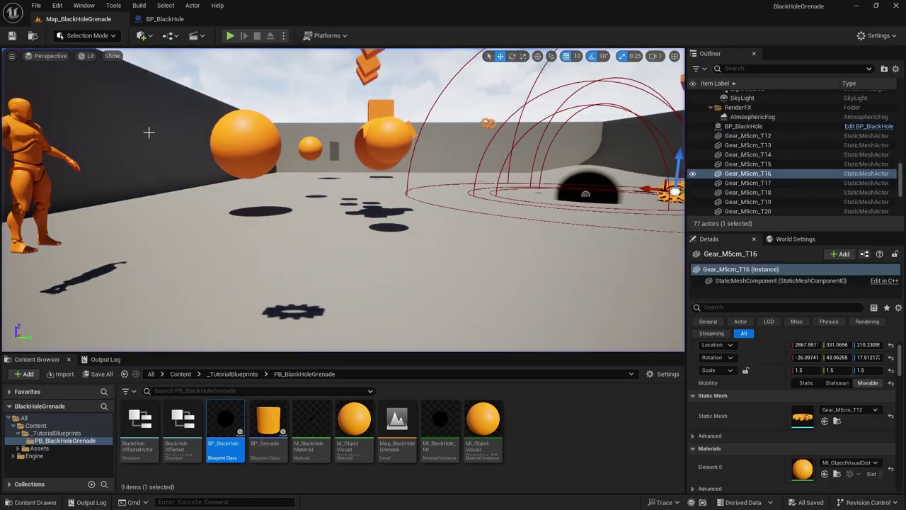
# Step: Remove the execution link between Add Force and Cast To MeshComponent in Attract Components and save the blueprint
pyautogui.click(168, 20)
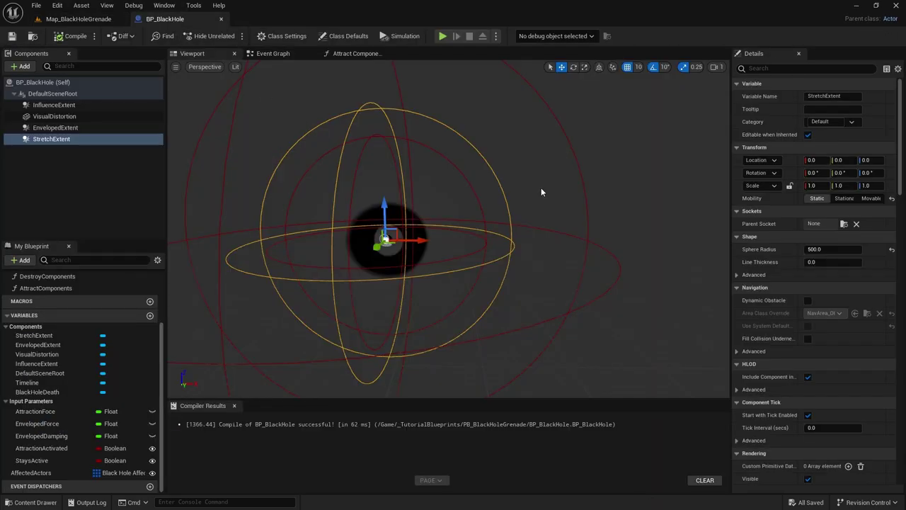
pyautogui.click(351, 53)
pyautogui.scroll(1, 631, 173)
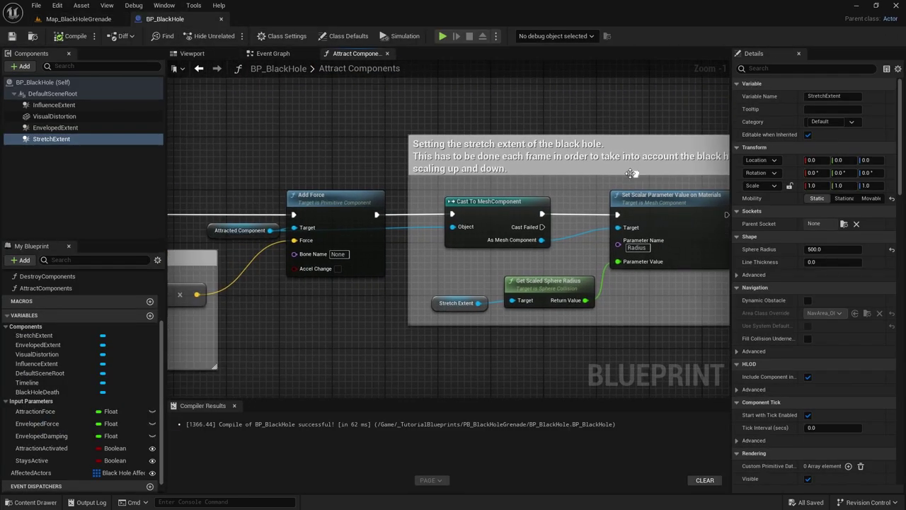
pyautogui.doubleClick(401, 214)
pyautogui.press('Delete')
pyautogui.moveTo(372, 224); pyautogui.dragTo(386, 222, button='right')
pyautogui.hotkey('ctrl', 's')
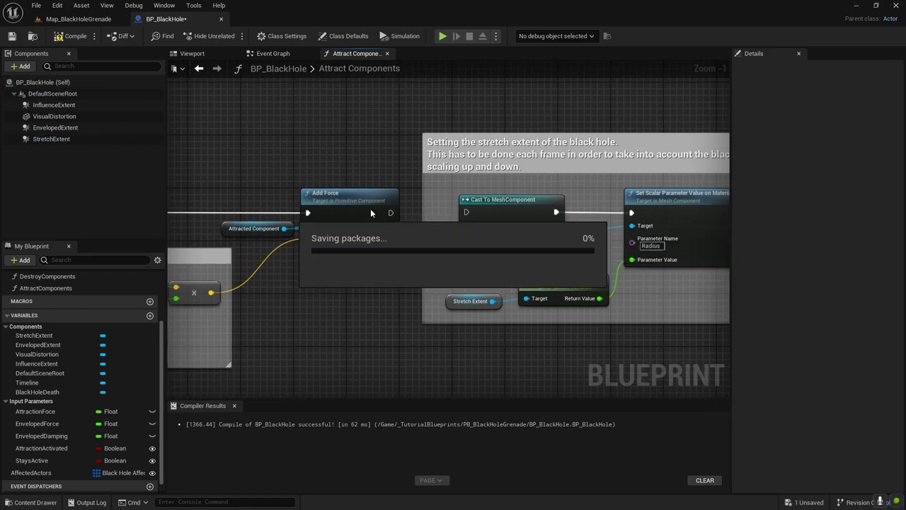
# Step: Play-test the map with the per-frame stretch extent update disconnected, creating a black hole beside the spheres
pyautogui.click(78, 19)
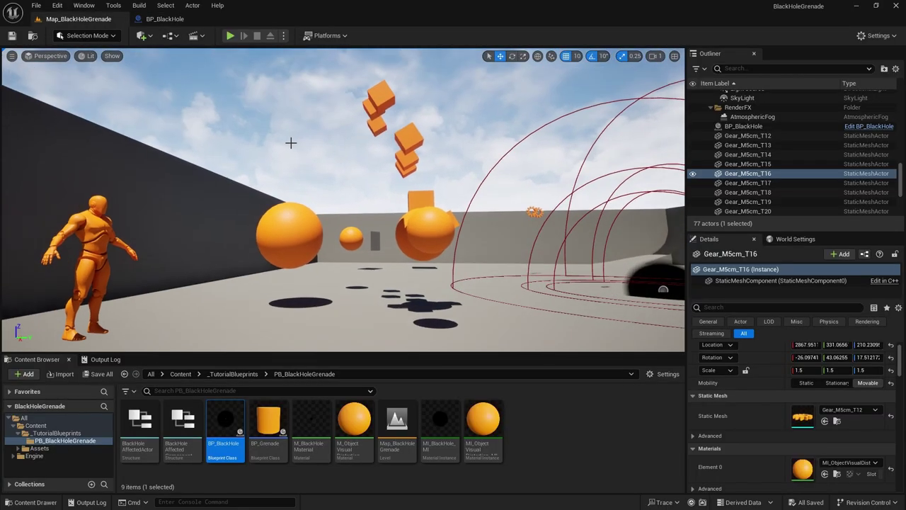
pyautogui.hotkey('alt', 'p')
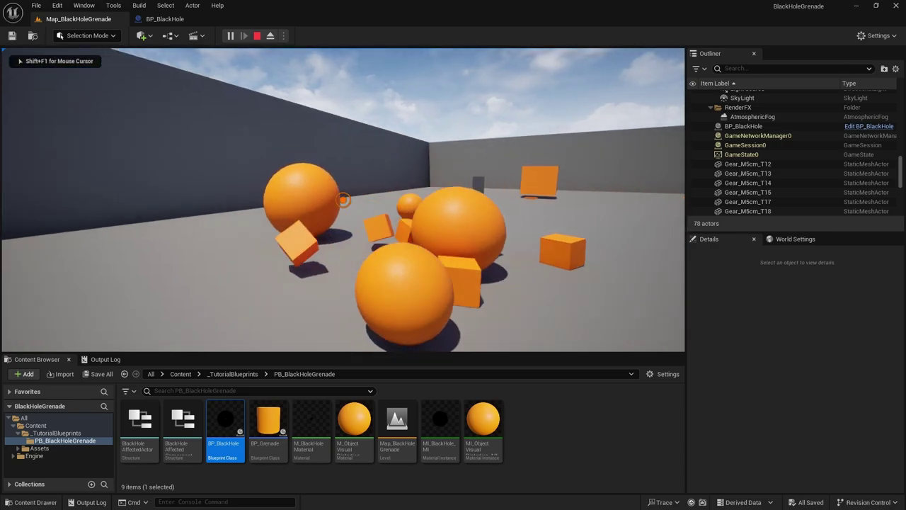
pyautogui.press('s')
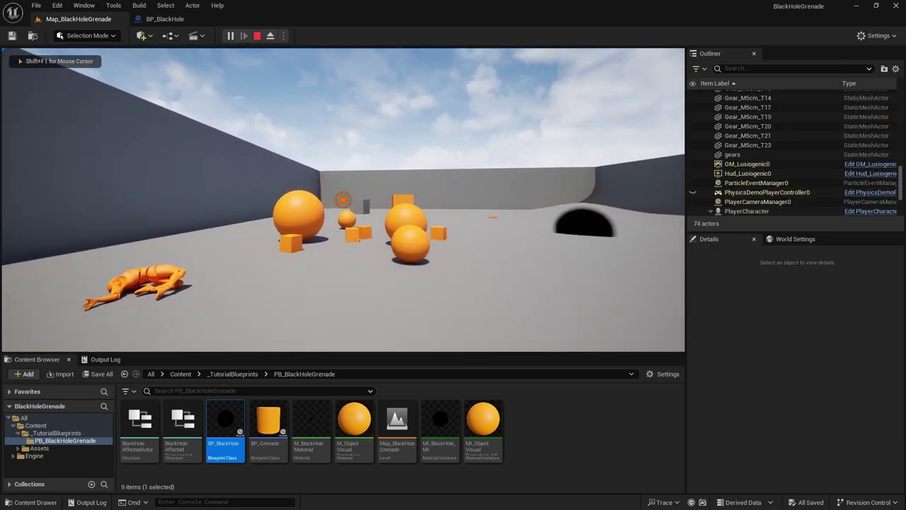
pyautogui.press('g')
pyautogui.press('s')
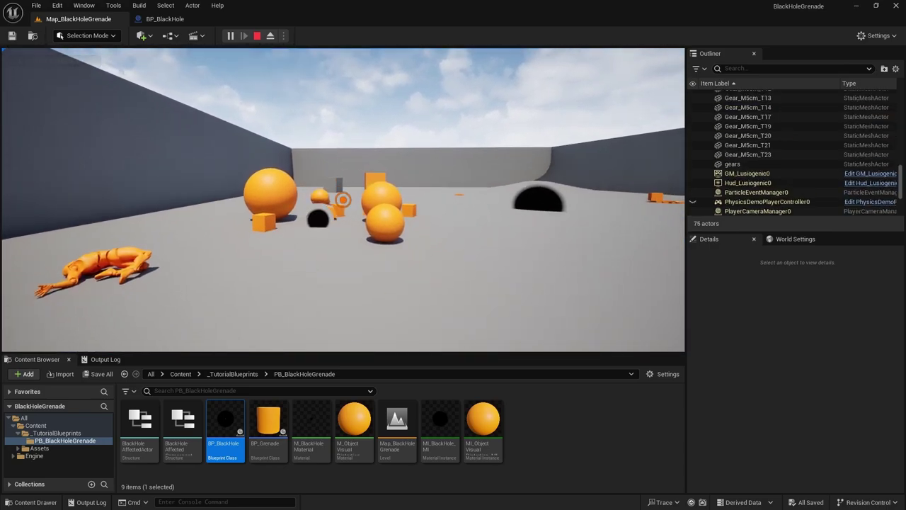
pyautogui.press('Escape')
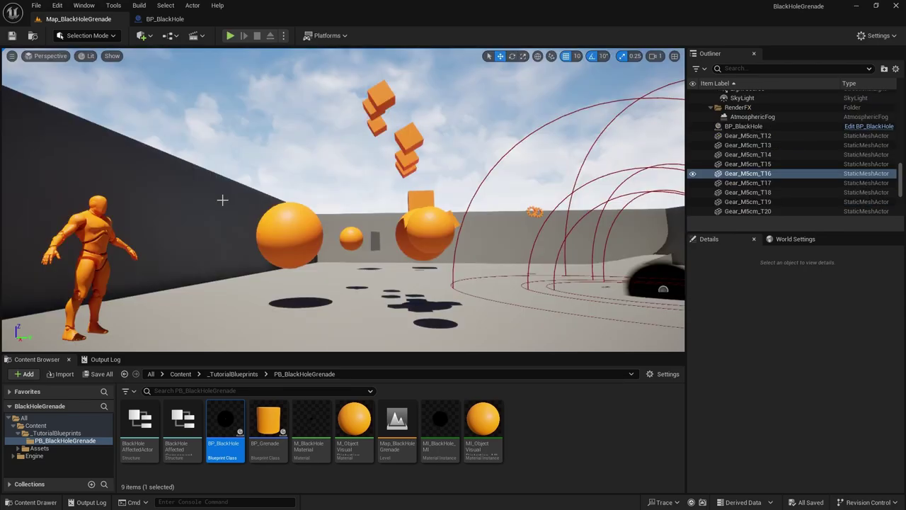
# Step: Reconnect Add Force's execution output to Cast To MeshComponent in Attract Components and compile the blueprint
pyautogui.click(165, 18)
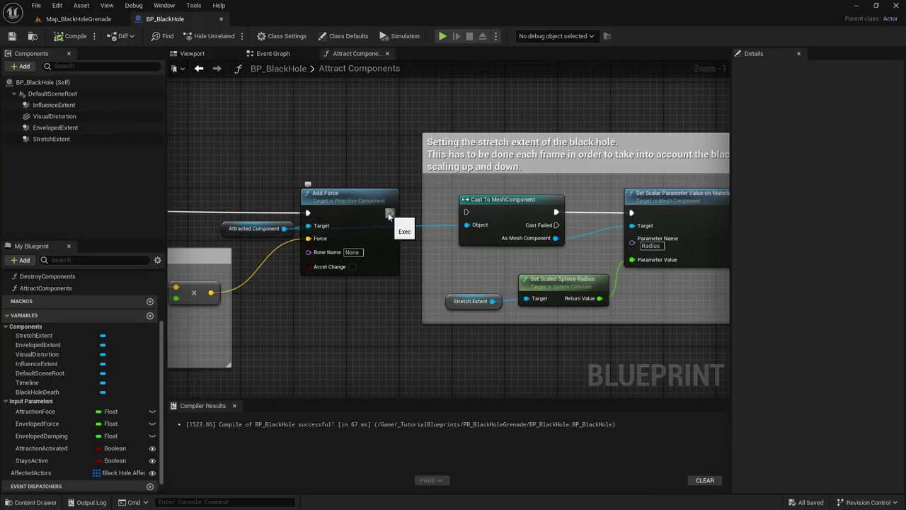
pyautogui.moveTo(389, 215); pyautogui.dragTo(465, 212)
pyautogui.moveTo(466, 212); pyautogui.dragTo(429, 201, button='right')
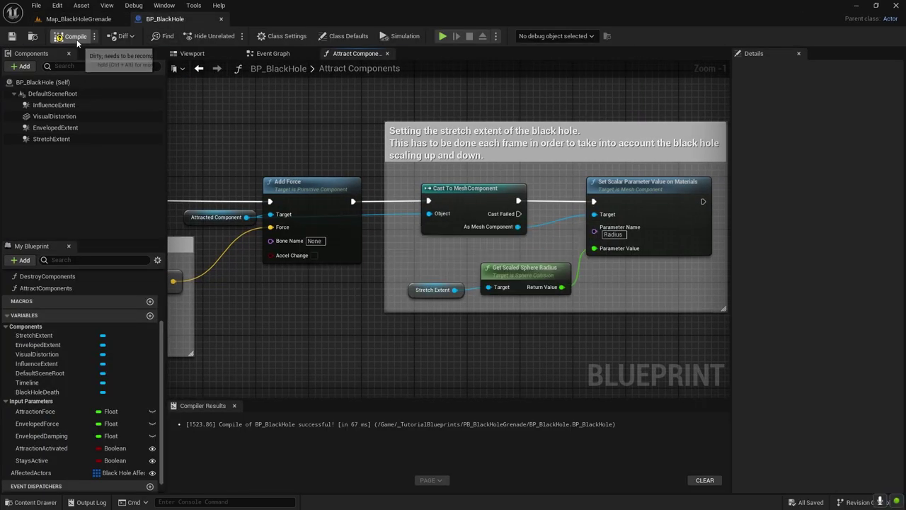
pyautogui.click(77, 39)
# Step: Play-test the map with the stretch extent update reconnected, creating another black hole near the spheres
pyautogui.click(78, 19)
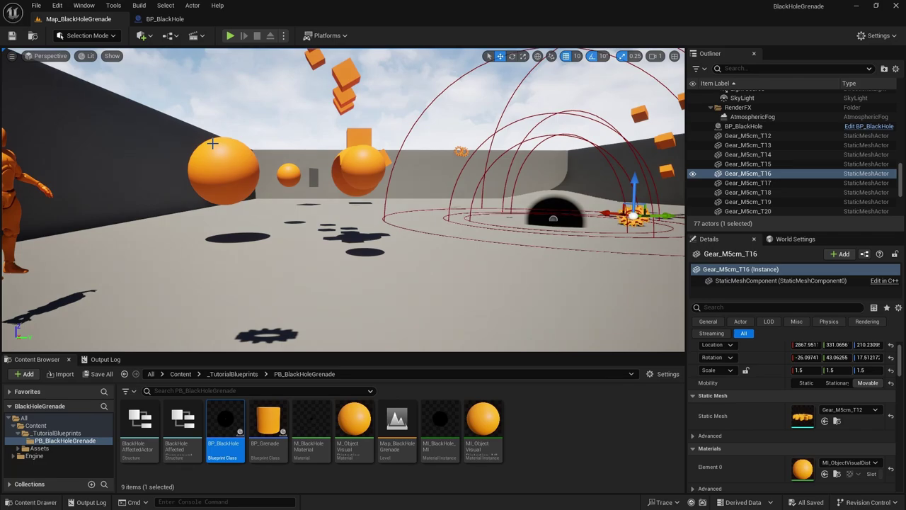
pyautogui.hotkey('alt', 'p')
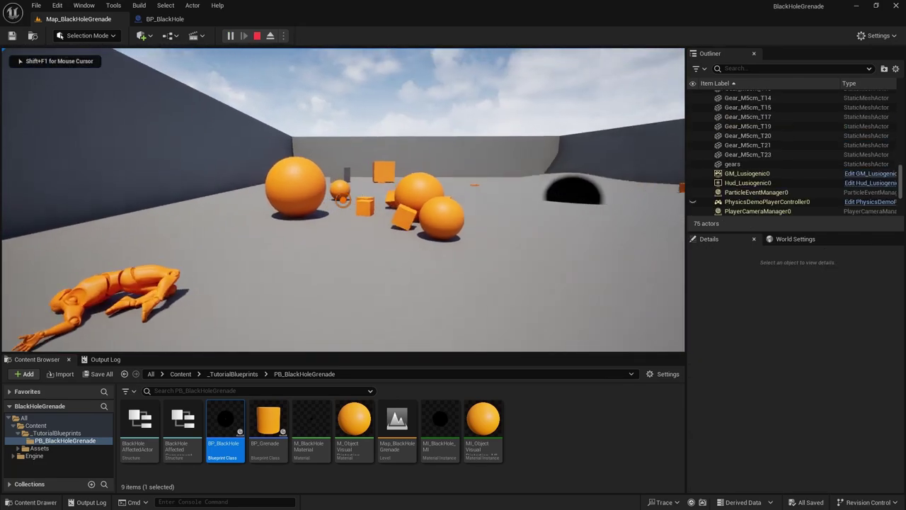
pyautogui.press('w')
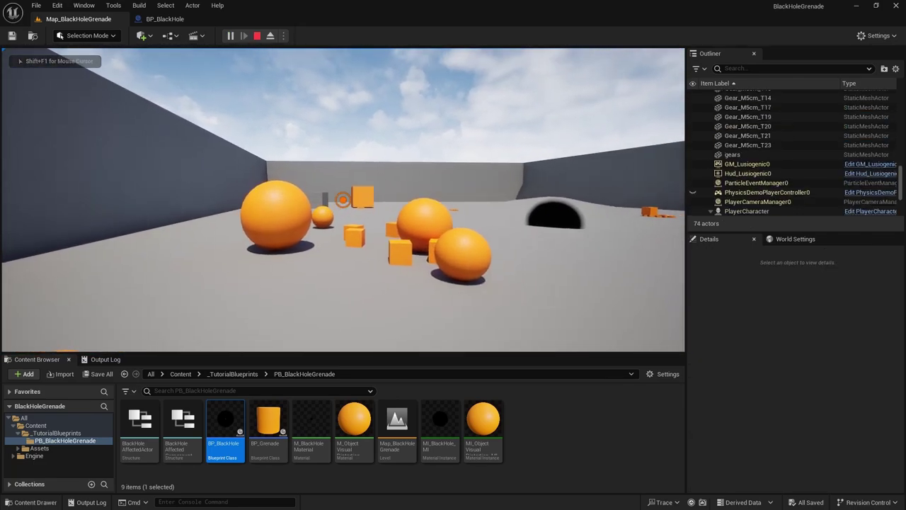
pyautogui.click(343, 200)
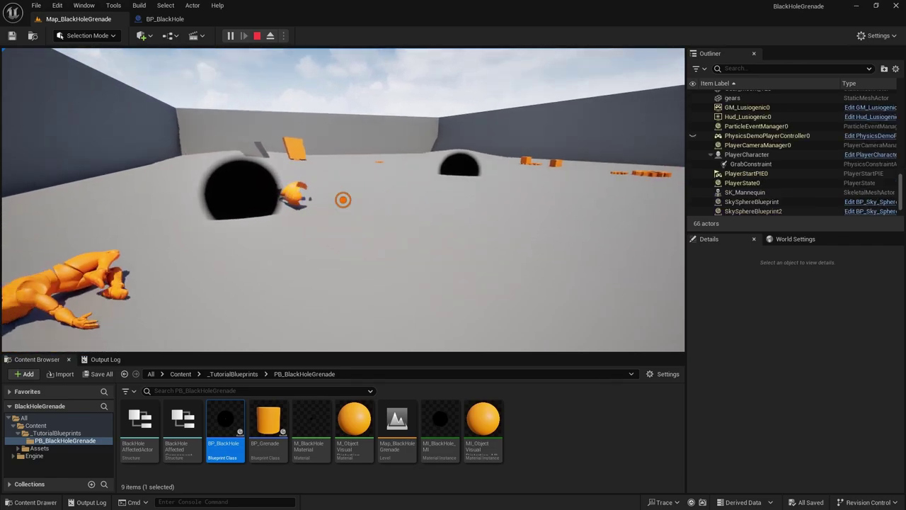
pyautogui.press('Escape')
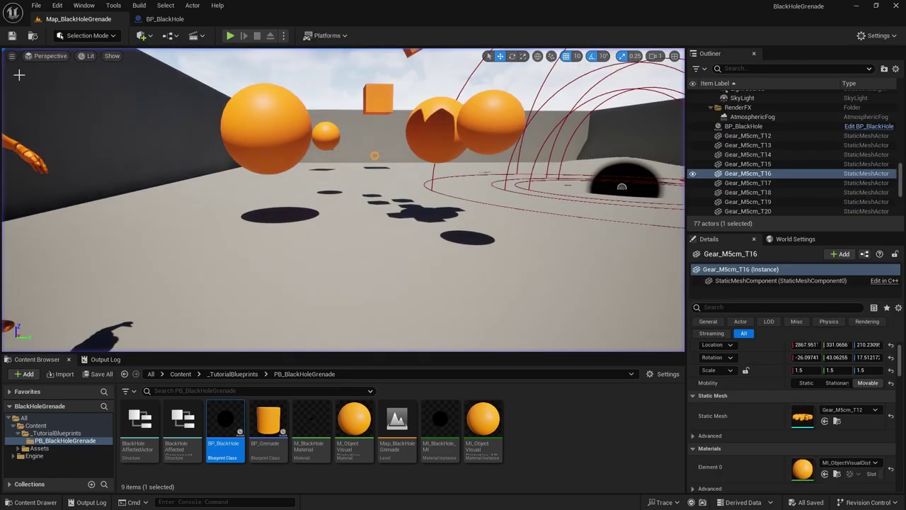
# Step: Save the black hole blueprint and look over the damping, applied force and stretch extent sections of Attract Components
pyautogui.click(163, 19)
pyautogui.moveTo(389, 194); pyautogui.dragTo(528, 219, button='right')
pyautogui.scroll(-2, 528, 218)
pyautogui.hotkey('ctrl', 's')
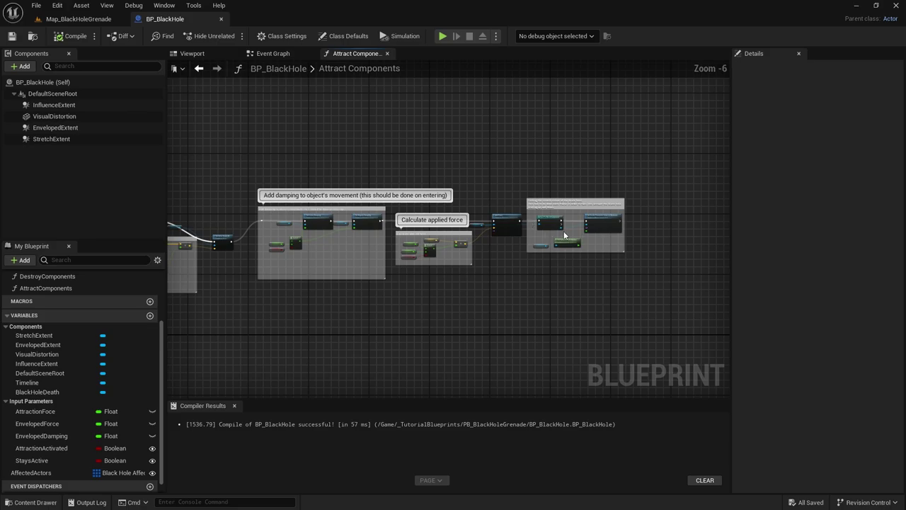
pyautogui.moveTo(493, 242); pyautogui.dragTo(591, 282, button='right')
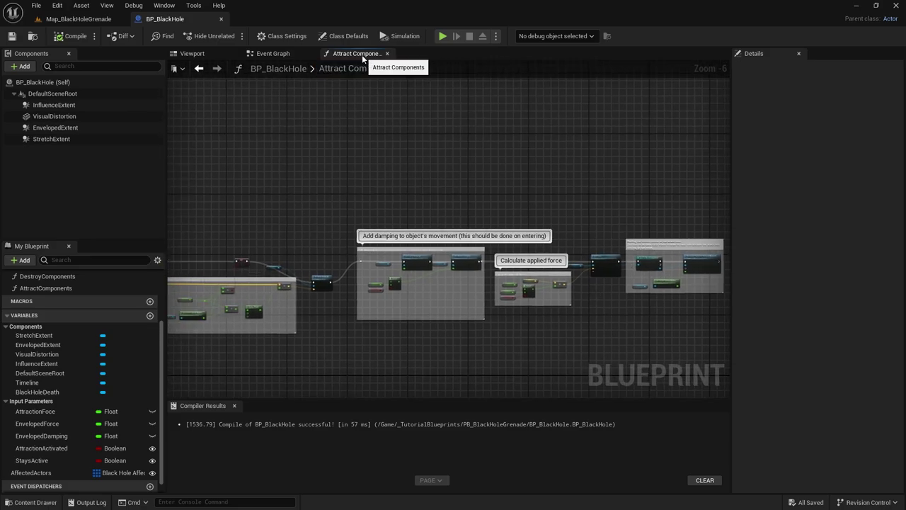
# Step: Close the Attract Components function and survey the whole event graph once more
pyautogui.middleClick(362, 56)
pyautogui.moveTo(368, 147); pyautogui.dragTo(439, 225, button='right')
pyautogui.scroll(-3, 506, 193)
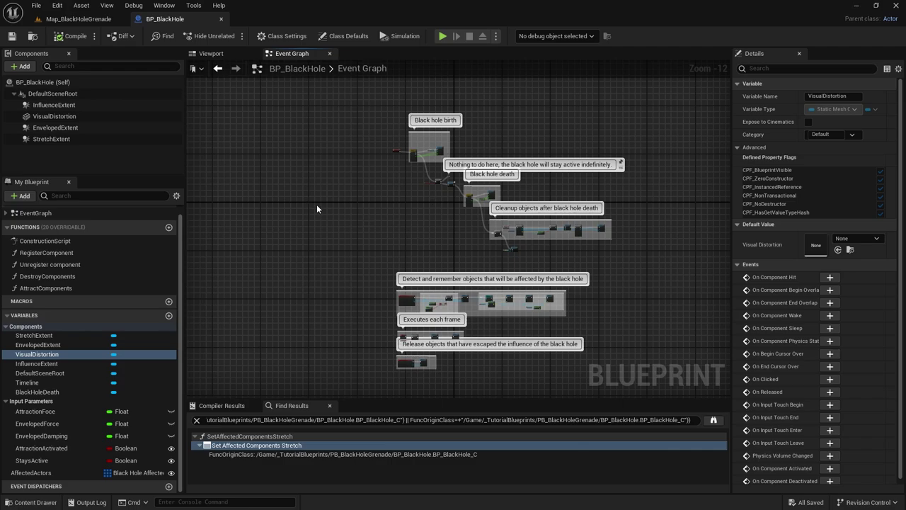
pyautogui.moveTo(318, 189); pyautogui.dragTo(286, 186, button='right')
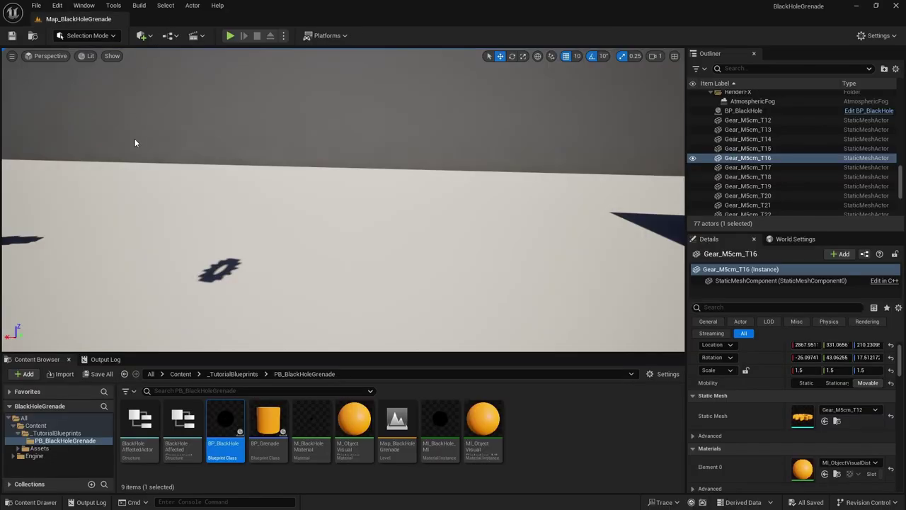
# Step: Play the map again to observe how the placed black hole affects the surrounding objects, and end the session
pyautogui.moveTo(136, 141); pyautogui.dragTo(192, 143, button='right')
pyautogui.press('s')
pyautogui.hotkey('alt', 'p')
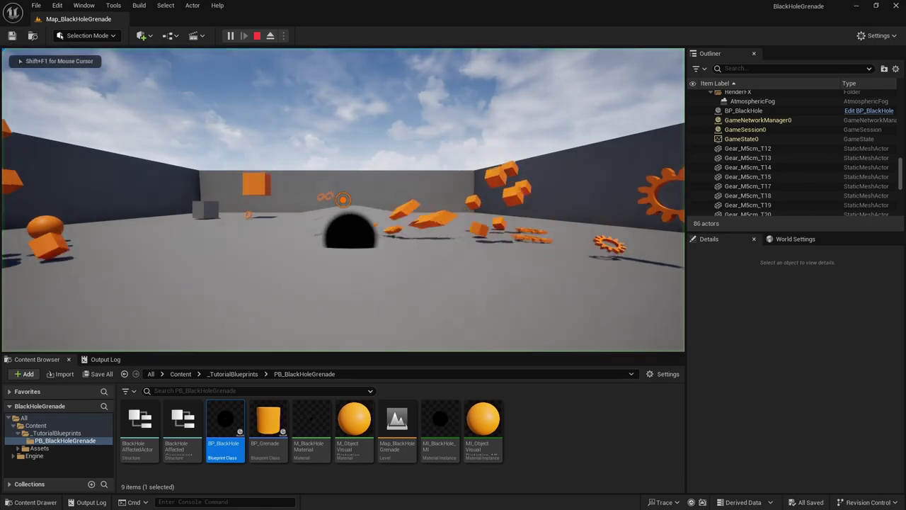
pyautogui.press('a')
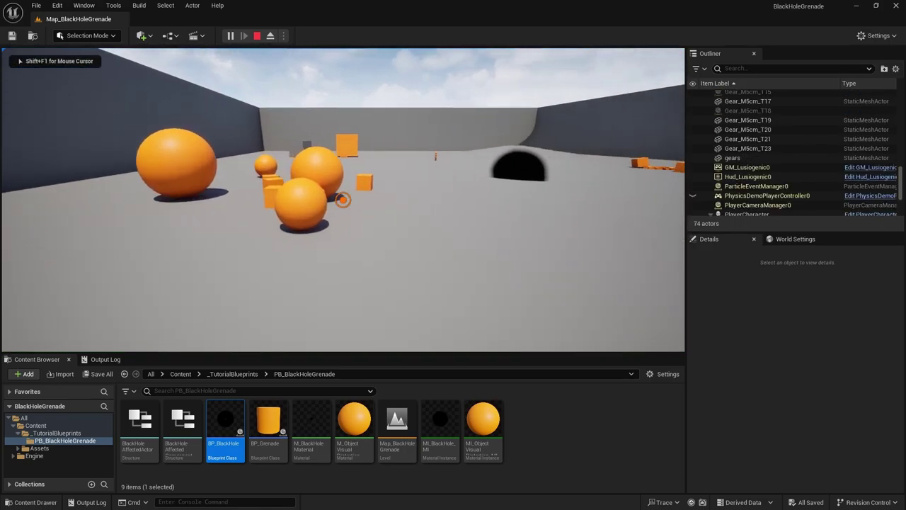
pyautogui.press('Escape')
# Step: Compare the physics mass of the large sphere Sphere5 with that of the smaller sphere named Sphere
pyautogui.moveTo(131, 204)
pyautogui.mouseDown(button='right')
pyautogui.moveTo(64, 195)
pyautogui.moveTo(162, 170)
pyautogui.moveTo(131, 203)
pyautogui.mouseUp(button='right')
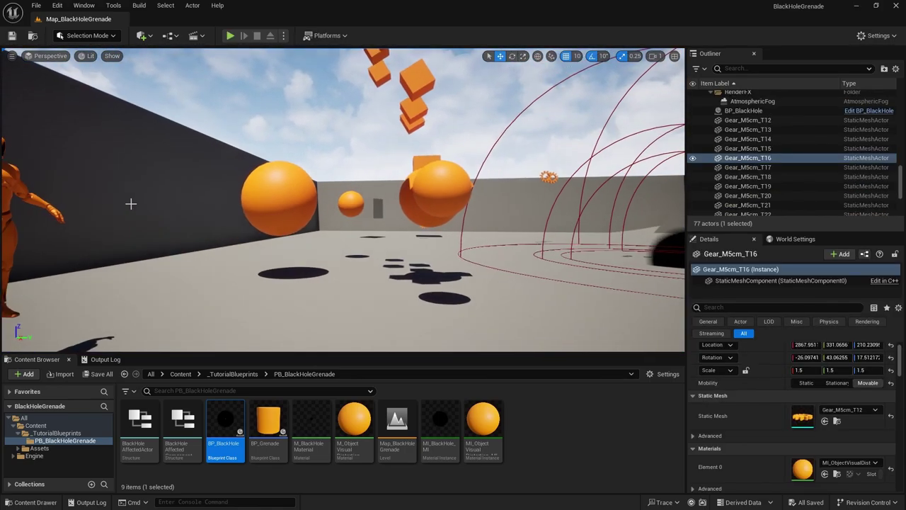
pyautogui.click(279, 198)
pyautogui.scroll(-4, 813, 417)
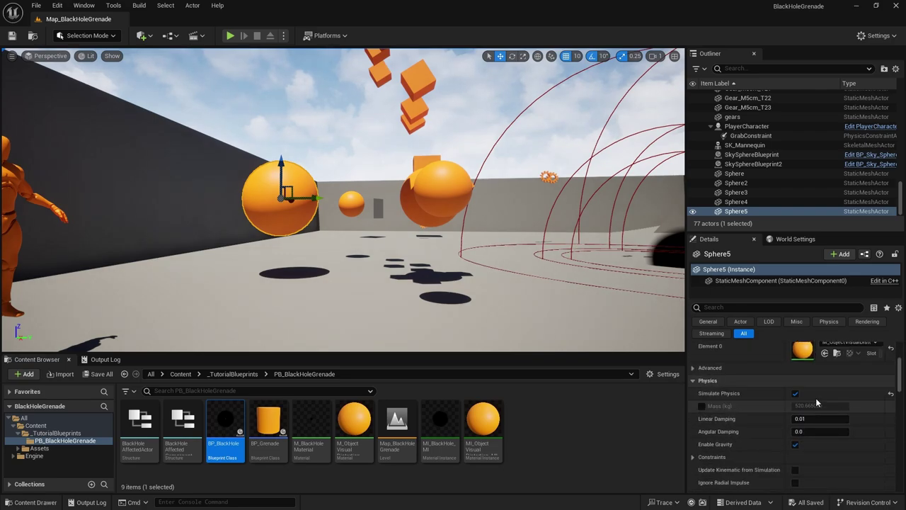
pyautogui.moveTo(410, 225); pyautogui.dragTo(389, 202, button='right')
pyautogui.click(410, 223)
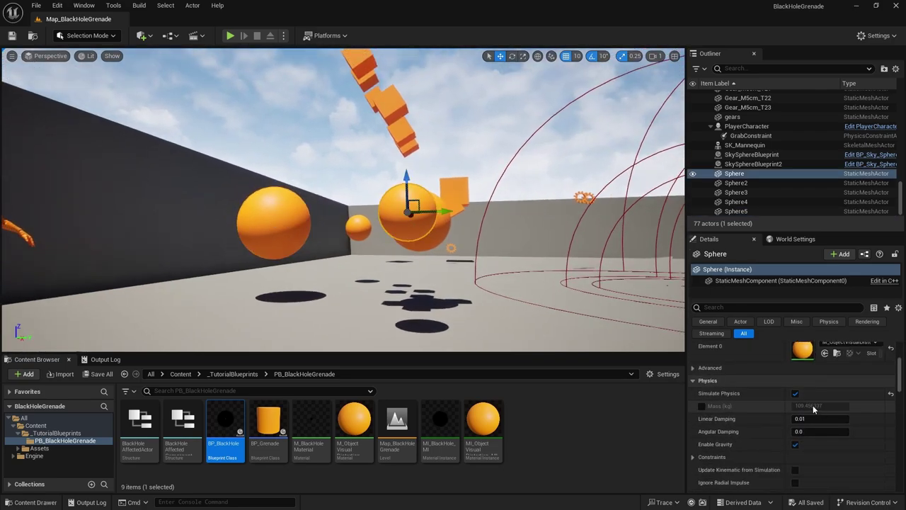
# Step: Play the map to watch how the black hole attracts the spheres of different mass, throw a grenade near them, and end the session
pyautogui.moveTo(477, 253); pyautogui.dragTo(378, 200, button='right')
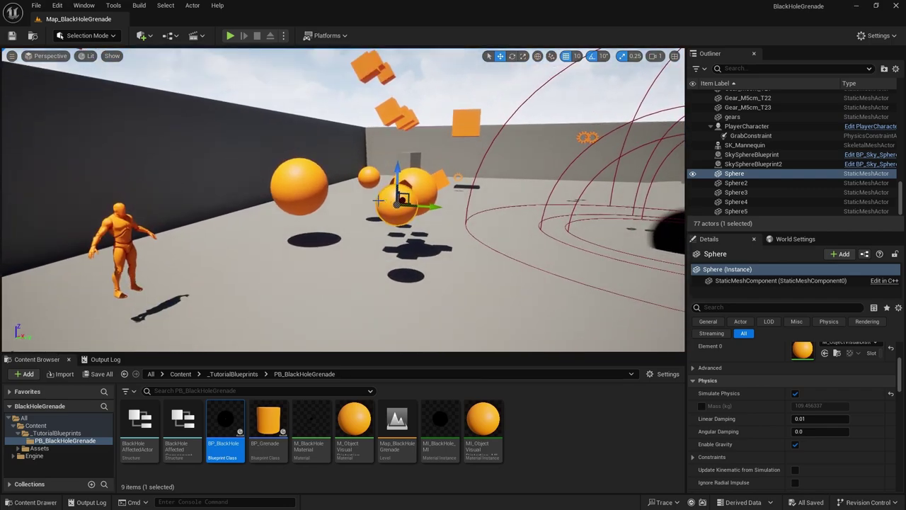
pyautogui.hotkey('alt', 'p')
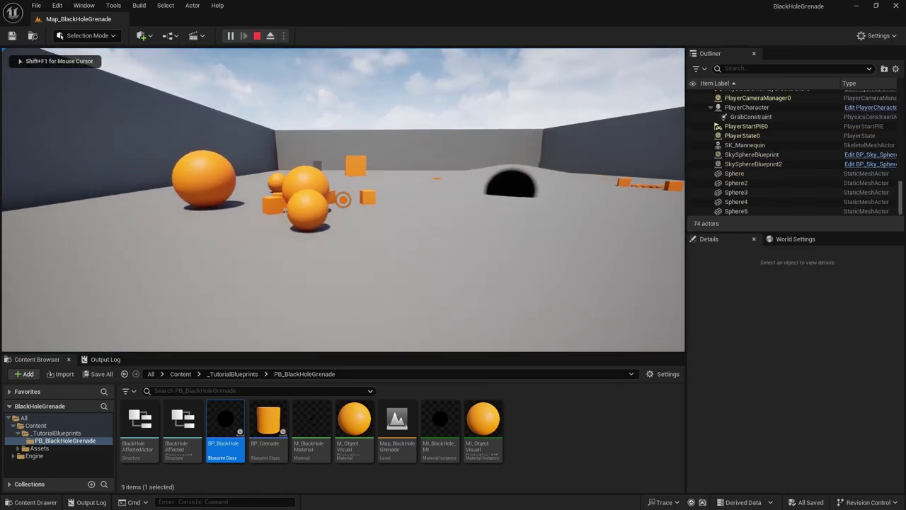
pyautogui.click(342, 200)
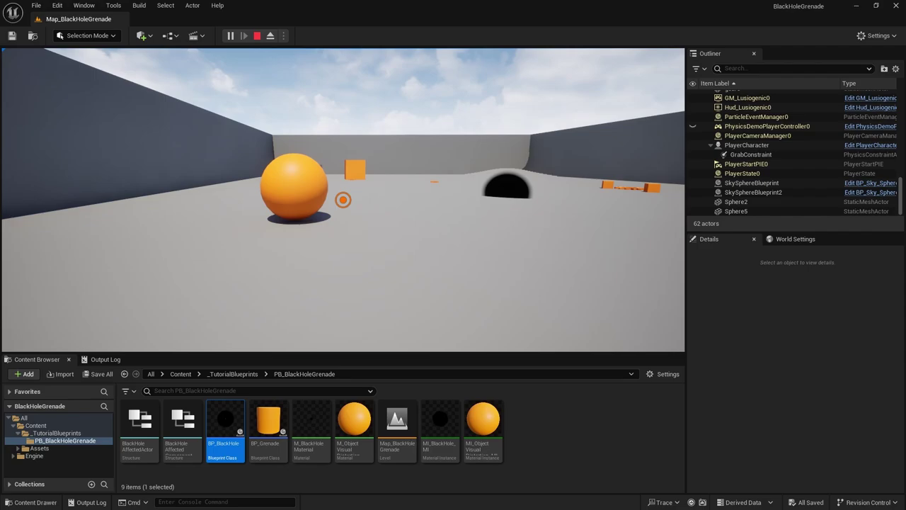
pyautogui.press('g')
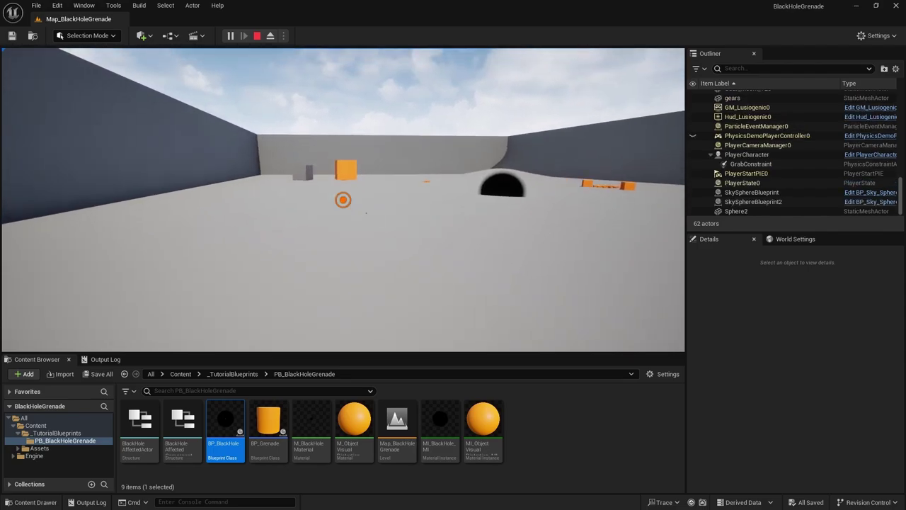
pyautogui.press('Escape')
# Step: Select the placed black hole in the level and open its blueprint BP_BlackHole
pyautogui.moveTo(224, 266)
pyautogui.mouseDown(button='right')
pyautogui.moveTo(254, 253)
pyautogui.moveTo(211, 253)
pyautogui.moveTo(241, 266)
pyautogui.mouseUp(button='right')
pyautogui.press('s')
pyautogui.moveTo(444, 217); pyautogui.dragTo(487, 217, button='right')
pyautogui.press('a')
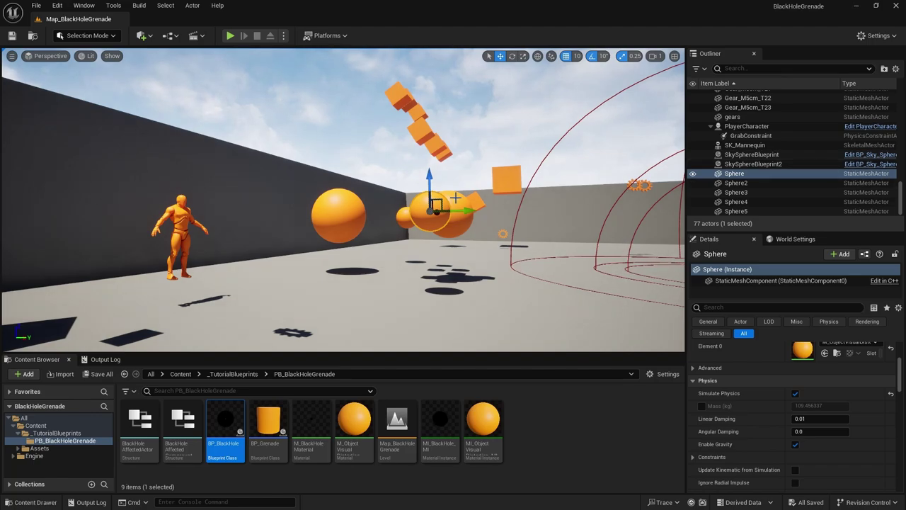
pyautogui.press('d')
pyautogui.moveTo(455, 198); pyautogui.dragTo(508, 198, button='right')
pyautogui.click(507, 264)
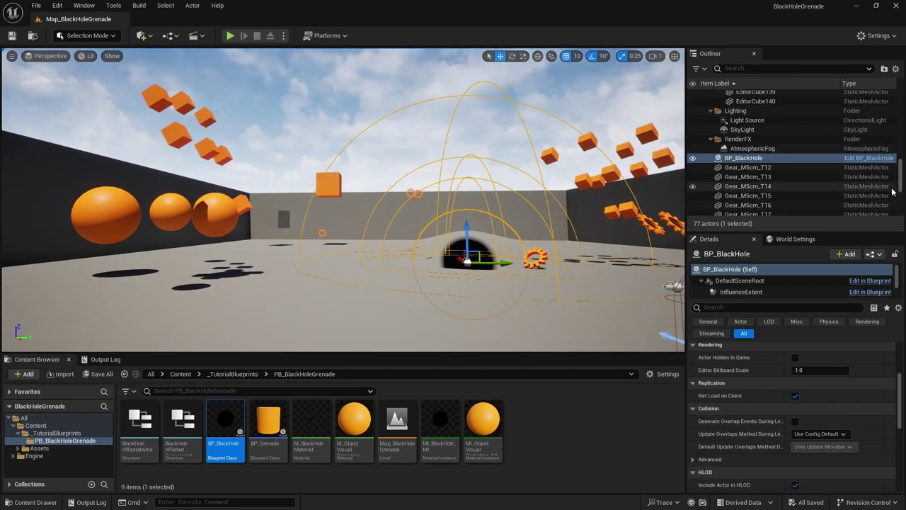
pyautogui.click(874, 161)
# Step: Open the Attract Components function and examine the Add Force node and its Accel Change option
pyautogui.moveTo(451, 278); pyautogui.dragTo(421, 174, button='right')
pyautogui.scroll(5, 406, 229)
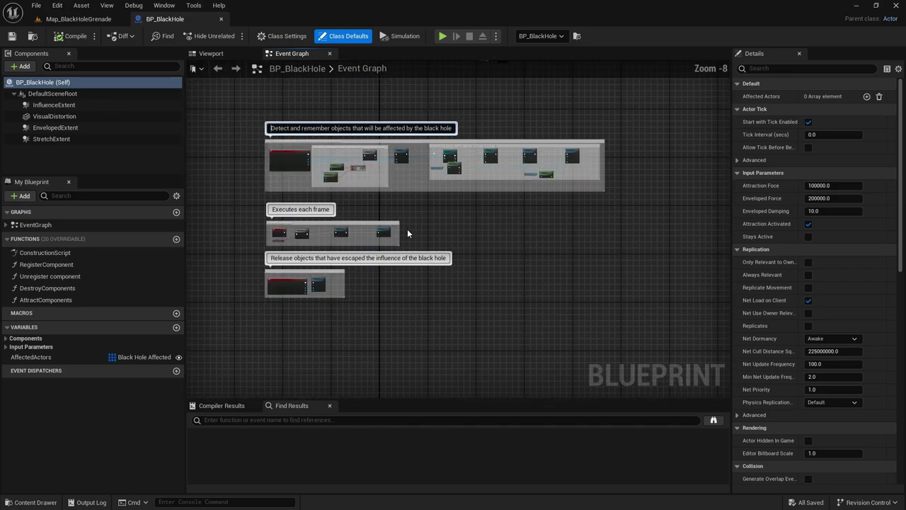
pyautogui.moveTo(380, 259); pyautogui.dragTo(381, 256, button='right')
pyautogui.scroll(4, 424, 244)
pyautogui.doubleClick(457, 238)
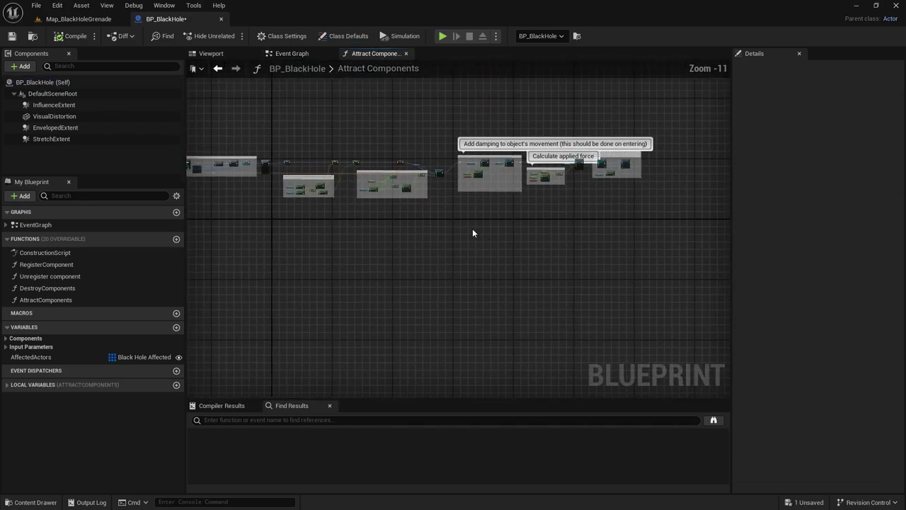
pyautogui.moveTo(654, 236); pyautogui.dragTo(441, 247, button='right')
pyautogui.scroll(10, 441, 247)
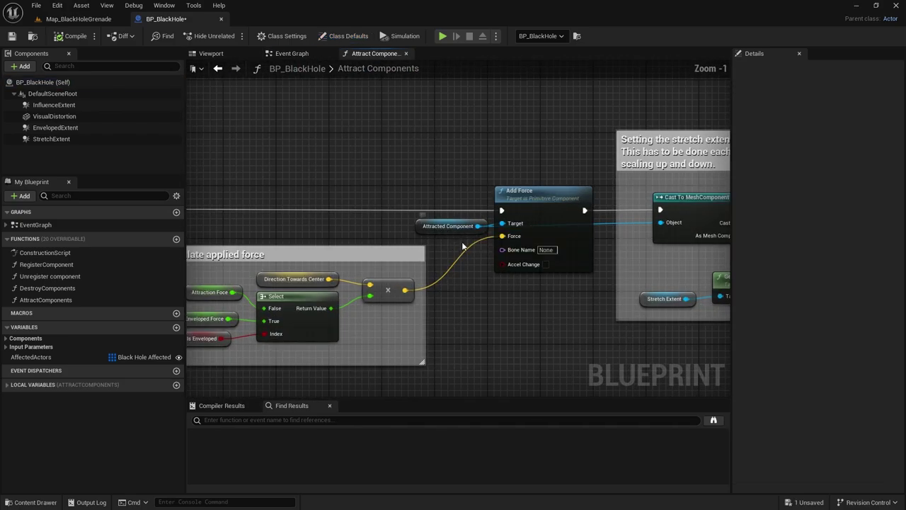
pyautogui.moveTo(567, 238); pyautogui.dragTo(569, 234, button='right')
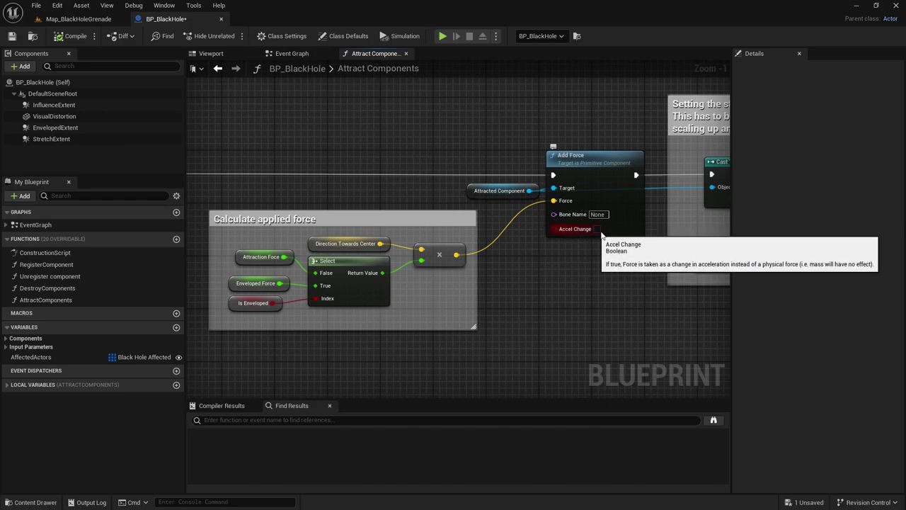
pyautogui.scroll(1, 597, 229)
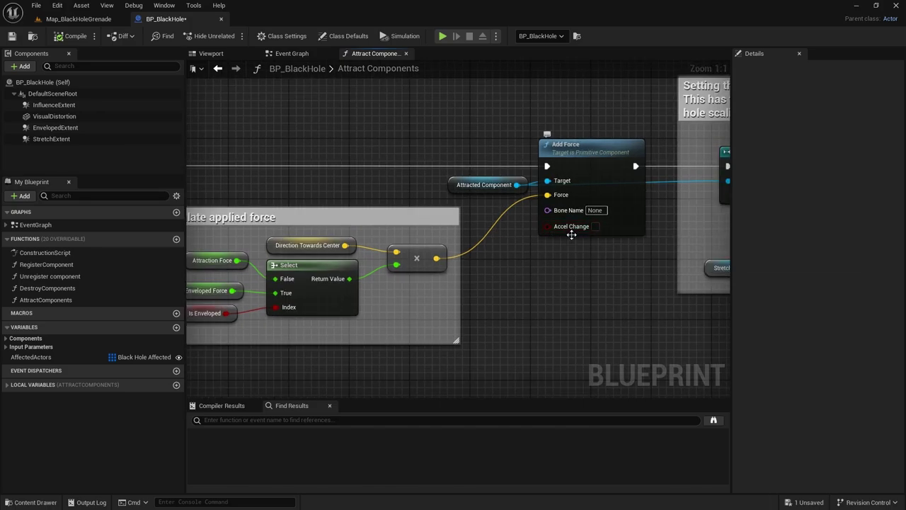
# Step: Enable Accel Change on the Add Force node and compile the black hole blueprint
pyautogui.moveTo(572, 230); pyautogui.dragTo(589, 246, button='right')
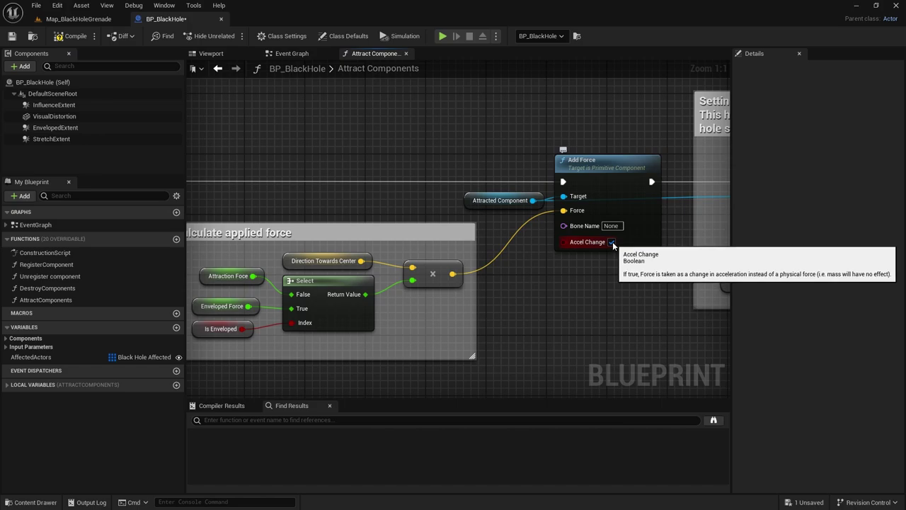
pyautogui.click(611, 242)
pyautogui.click(76, 36)
# Step: Return to the map and play it with a grenade to test attraction that ignores object mass, ending the session once observed
pyautogui.click(78, 19)
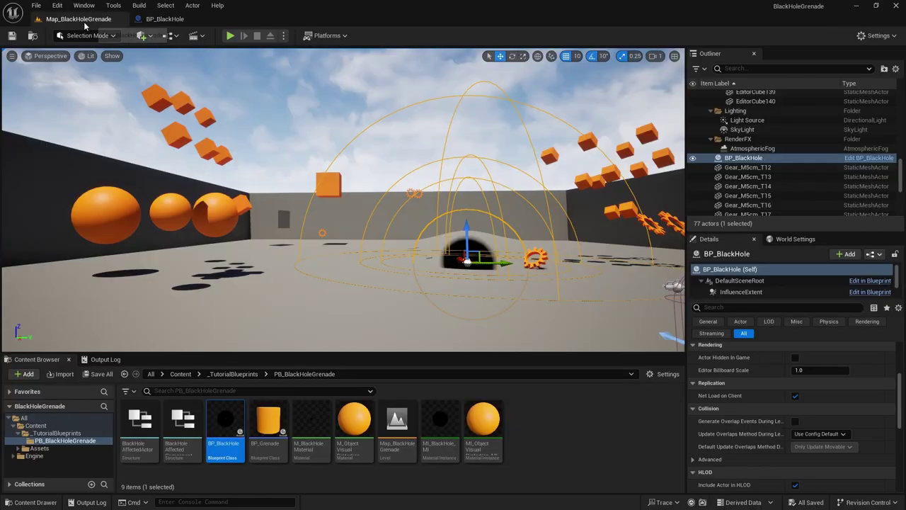
pyautogui.moveTo(342, 200); pyautogui.dragTo(410, 199, button='right')
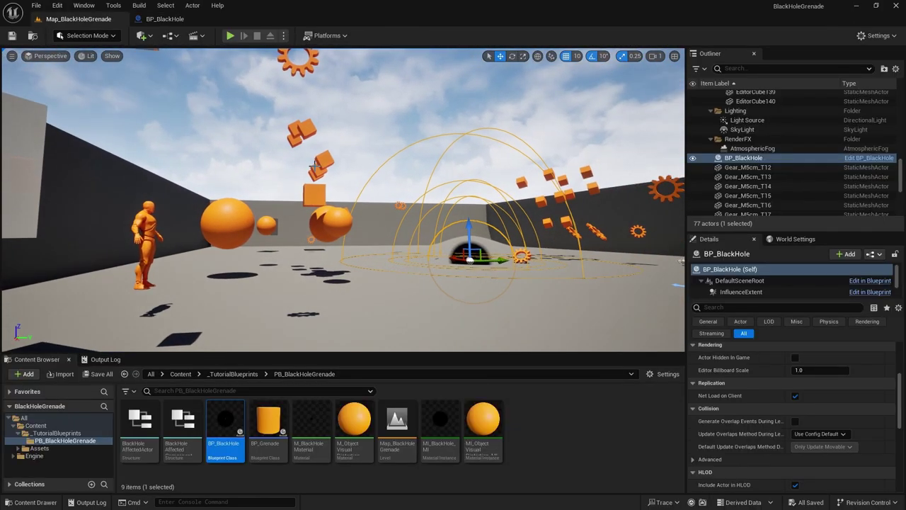
pyautogui.hotkey('alt', 'p')
pyautogui.press('a')
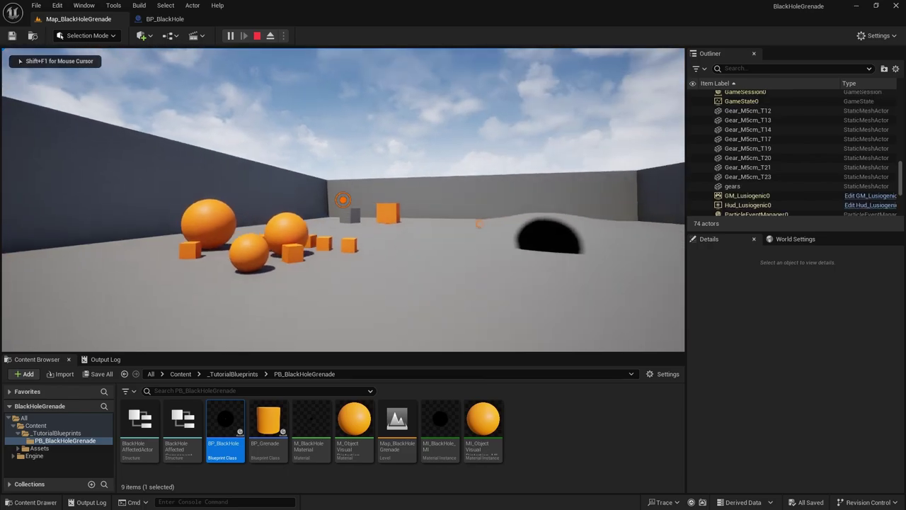
pyautogui.press('g')
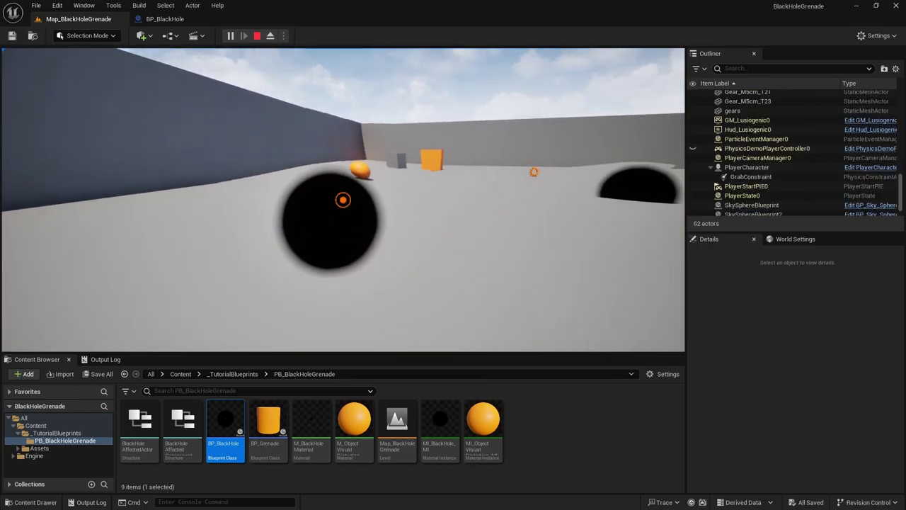
pyautogui.press('Escape')
# Step: Disable Accel Change on the Add Force node again and close the black hole blueprint
pyautogui.moveTo(104, 107); pyautogui.dragTo(221, 85, button='right')
pyautogui.click(167, 19)
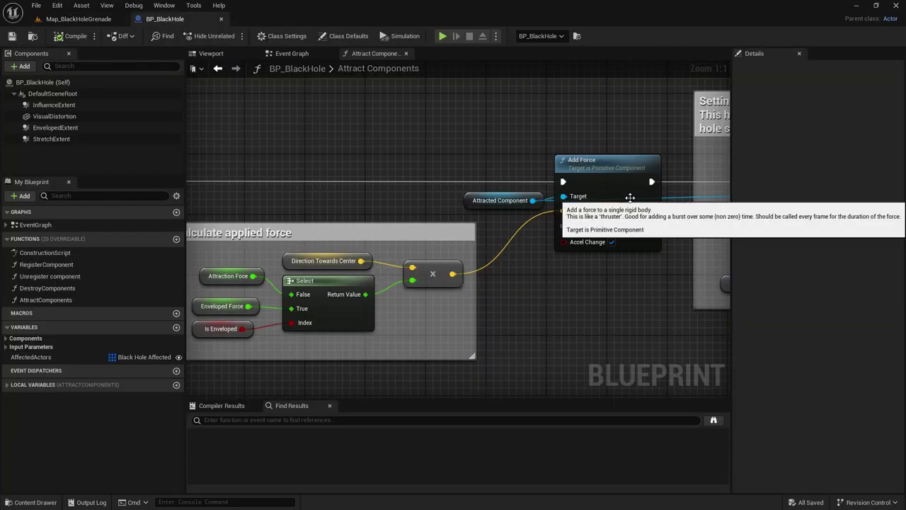
pyautogui.moveTo(613, 250); pyautogui.dragTo(587, 276, button='right')
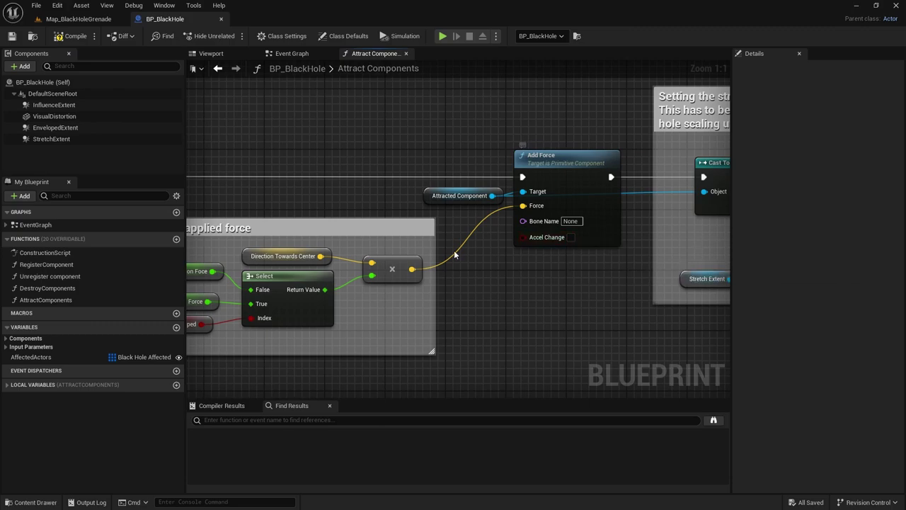
pyautogui.moveTo(397, 204); pyautogui.dragTo(350, 169, button='right')
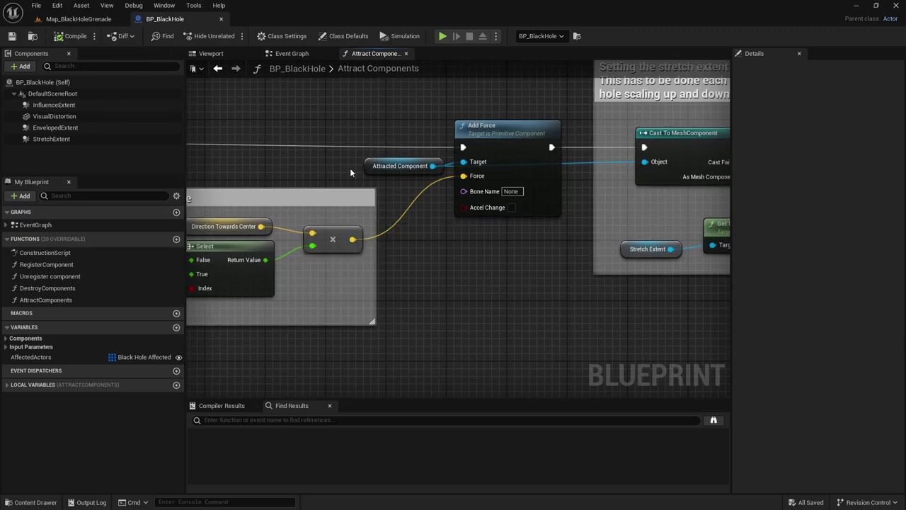
pyautogui.middleClick(186, 19)
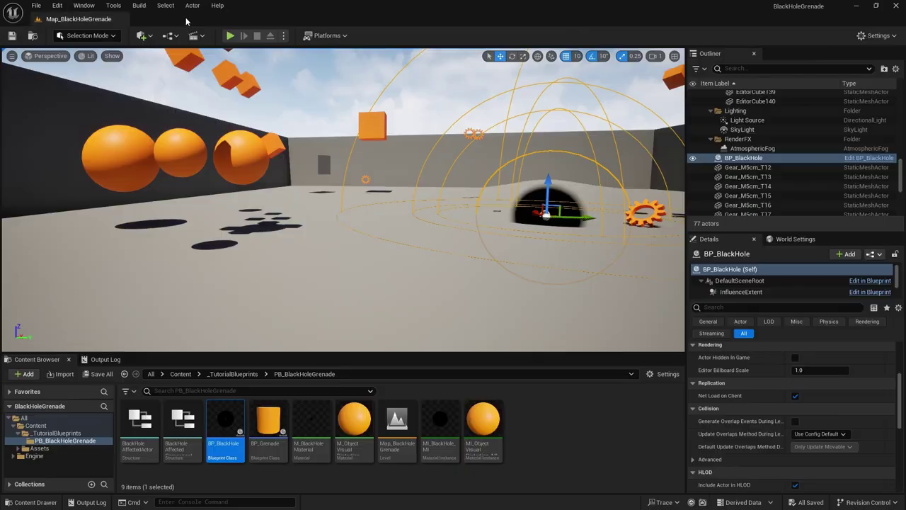
# Step: Raise the placed black hole vertically so that its whole dark sphere hovers above the floor
pyautogui.moveTo(393, 199); pyautogui.dragTo(573, 259, button='right')
pyautogui.press('w')
pyautogui.click(573, 259)
pyautogui.press('w')
pyautogui.moveTo(386, 213)
pyautogui.mouseDown(button='right')
pyautogui.moveTo(443, 312)
pyautogui.moveTo(387, 213)
pyautogui.mouseUp(button='right')
pyautogui.press('s')
pyautogui.click(389, 227)
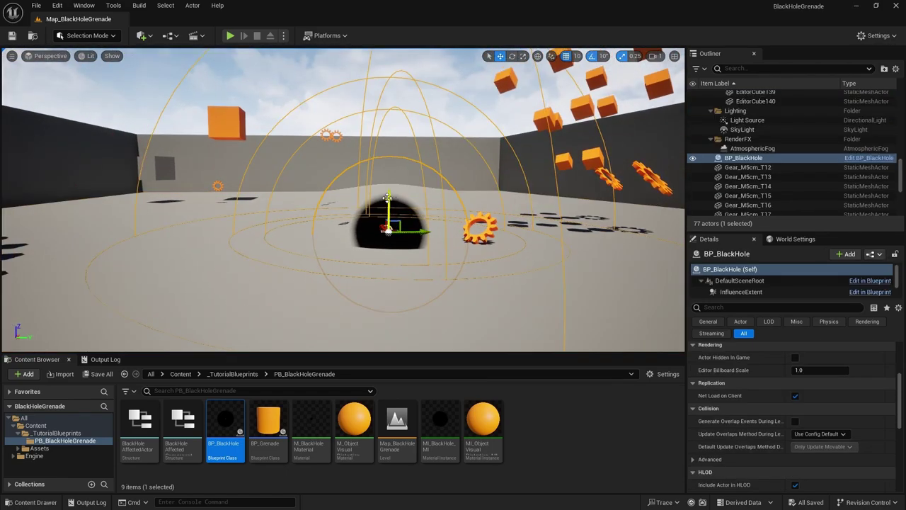
pyautogui.moveTo(387, 196)
pyautogui.mouseDown()
pyautogui.moveTo(386, 225)
pyautogui.moveTo(385, 193)
pyautogui.moveTo(387, 207)
pyautogui.mouseUp()
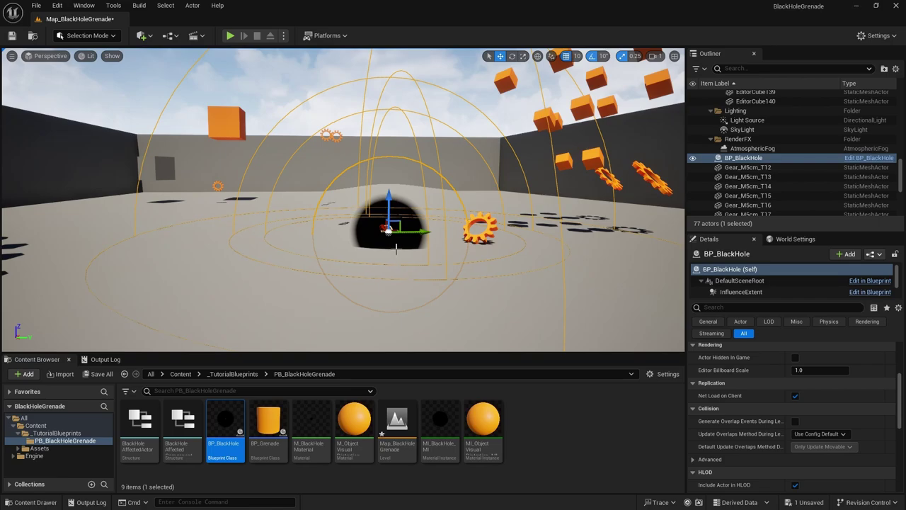
pyautogui.moveTo(424, 229)
pyautogui.mouseDown(button='right')
pyautogui.moveTo(347, 189)
pyautogui.moveTo(443, 238)
pyautogui.moveTo(434, 240)
pyautogui.mouseUp(button='right')
pyautogui.press('w')
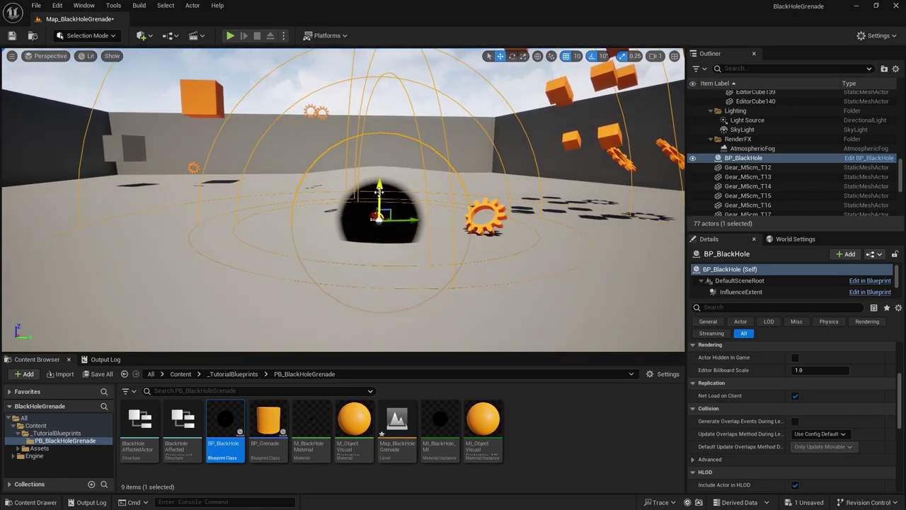
pyautogui.moveTo(379, 191); pyautogui.dragTo(379, 185)
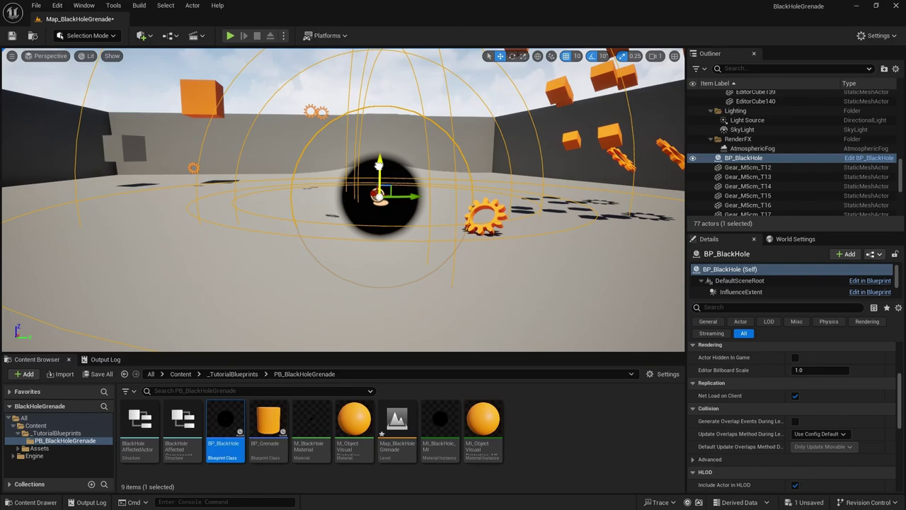
# Step: Play the map to observe the raised black hole attracting the surrounding objects, and end the session
pyautogui.moveTo(420, 195); pyautogui.dragTo(418, 211, button='right')
pyautogui.press('a')
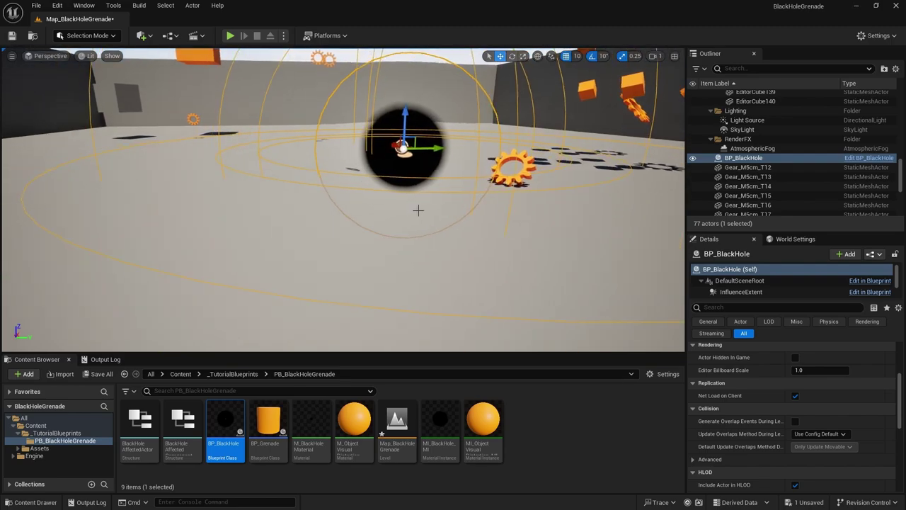
pyautogui.moveTo(406, 121); pyautogui.dragTo(388, 124, button='right')
pyautogui.hotkey('alt', 'p')
pyautogui.click(404, 126)
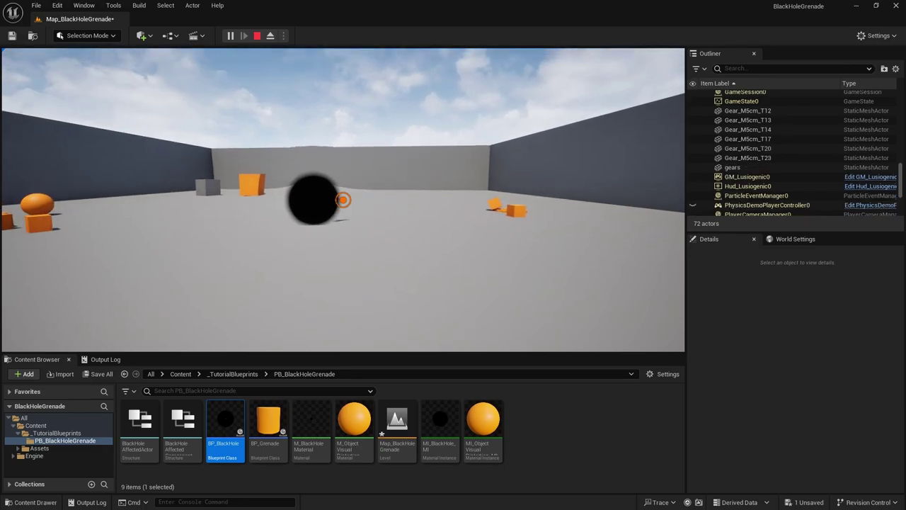
pyautogui.press('Escape')
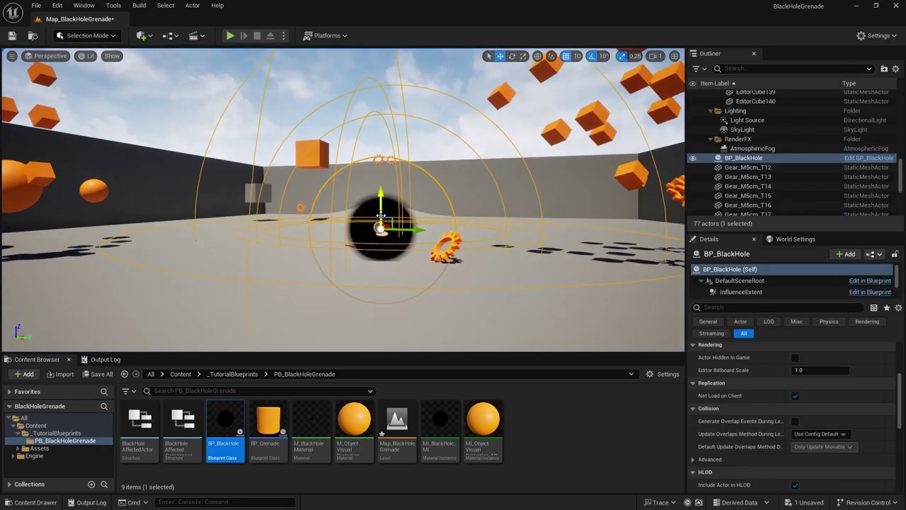
# Step: Reopen the black hole blueprint and look over the per-frame and release sections of its event graph
pyautogui.moveTo(381, 215); pyautogui.dragTo(510, 234, button='right')
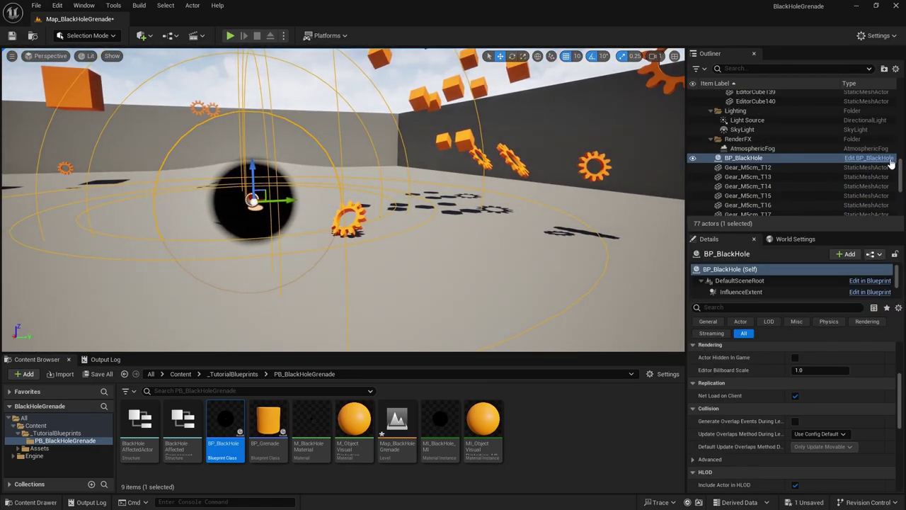
pyautogui.click(868, 157)
pyautogui.scroll(-9, 523, 266)
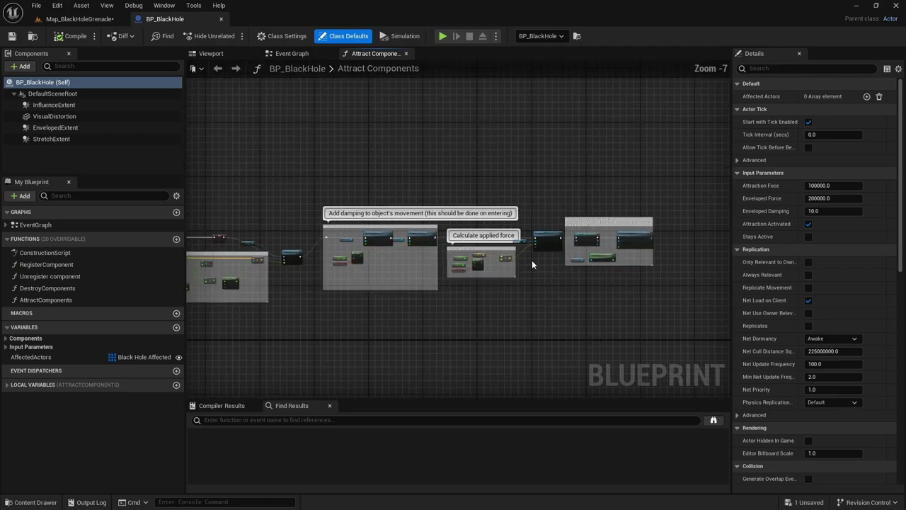
pyautogui.click(305, 57)
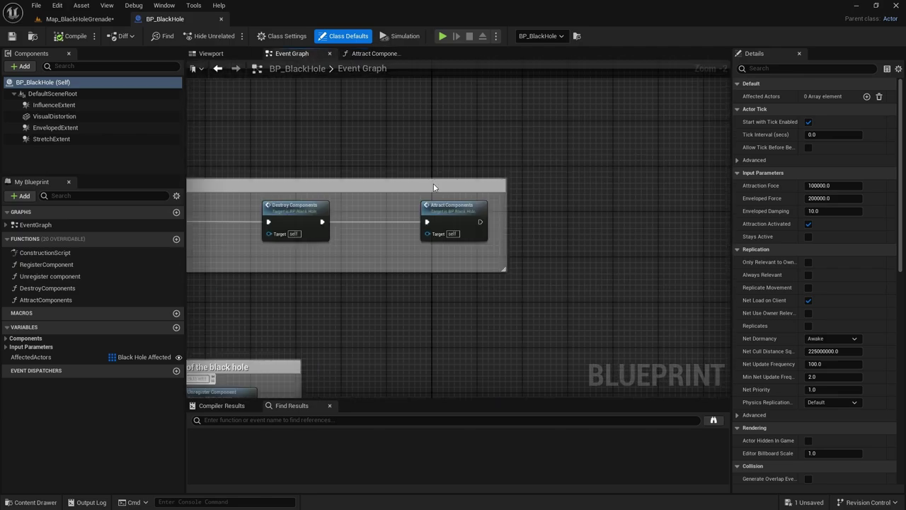
pyautogui.scroll(-7, 581, 184)
pyautogui.scroll(5, 462, 227)
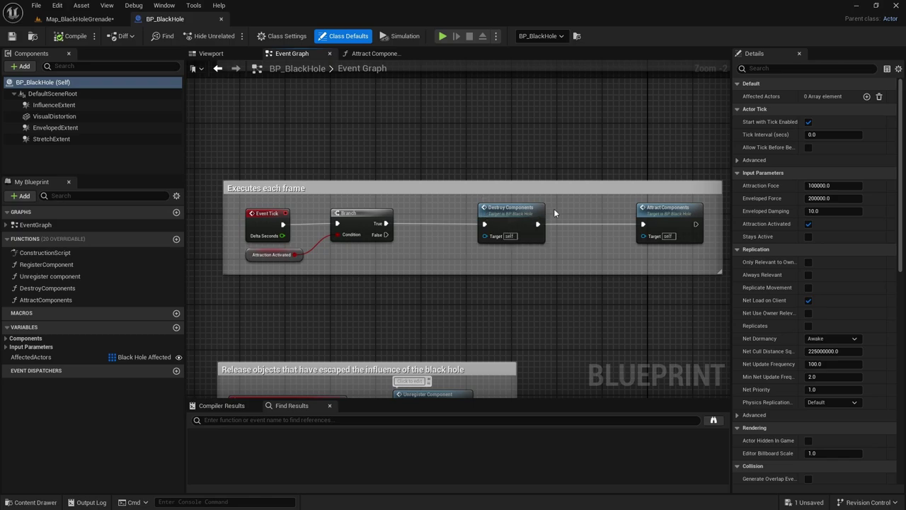
pyautogui.moveTo(532, 274); pyautogui.dragTo(554, 191, button='right')
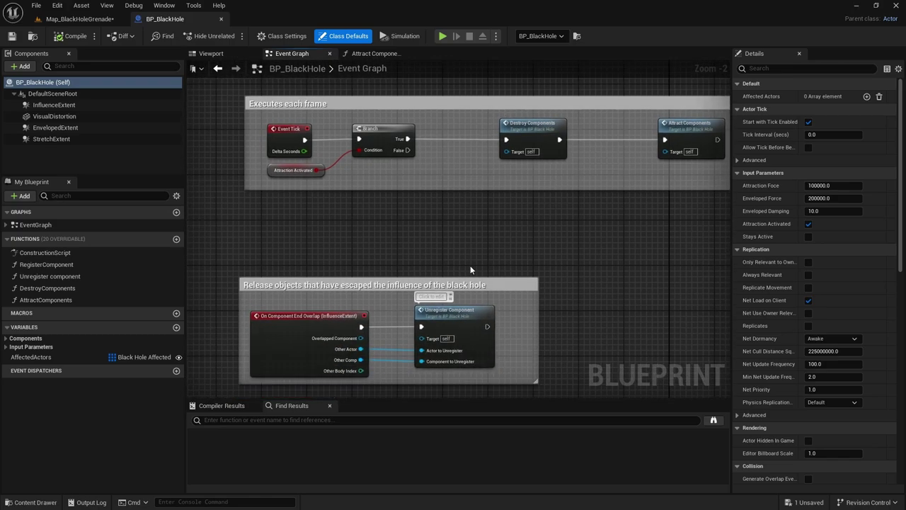
# Step: Open the Unregister Component function and examine its flow from finding the registered component to the Sequence that unregisters it
pyautogui.doubleClick(472, 311)
pyautogui.scroll(2, 457, 245)
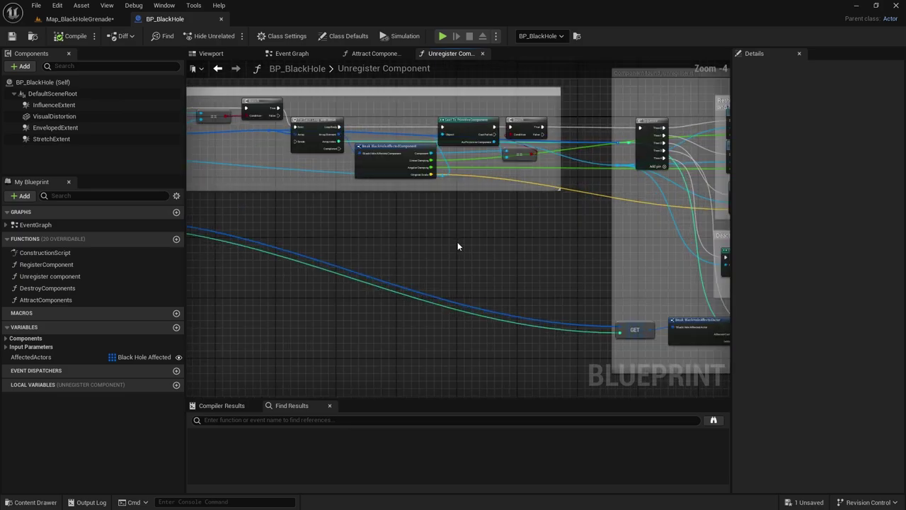
pyautogui.moveTo(548, 234); pyautogui.dragTo(738, 288, button='right')
pyautogui.moveTo(264, 231); pyautogui.dragTo(408, 247, button='right')
pyautogui.scroll(1, 310, 200)
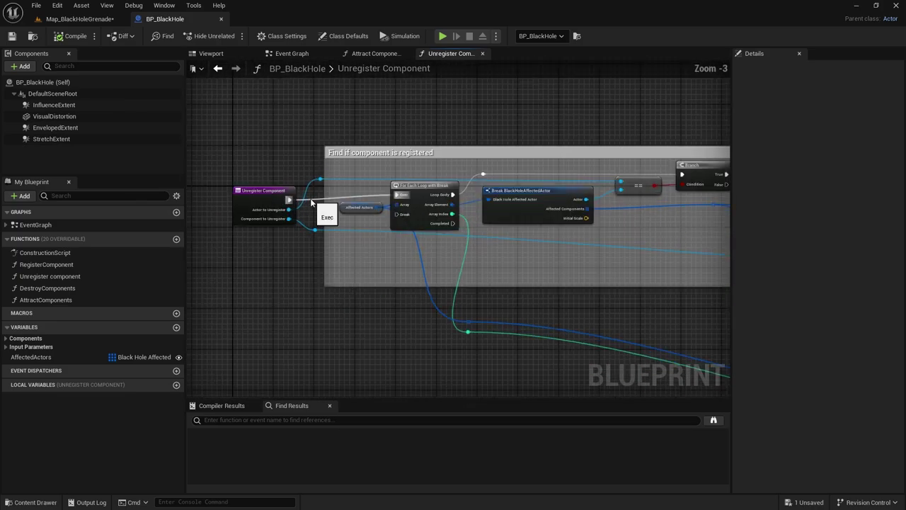
pyautogui.moveTo(617, 226); pyautogui.dragTo(297, 223, button='right')
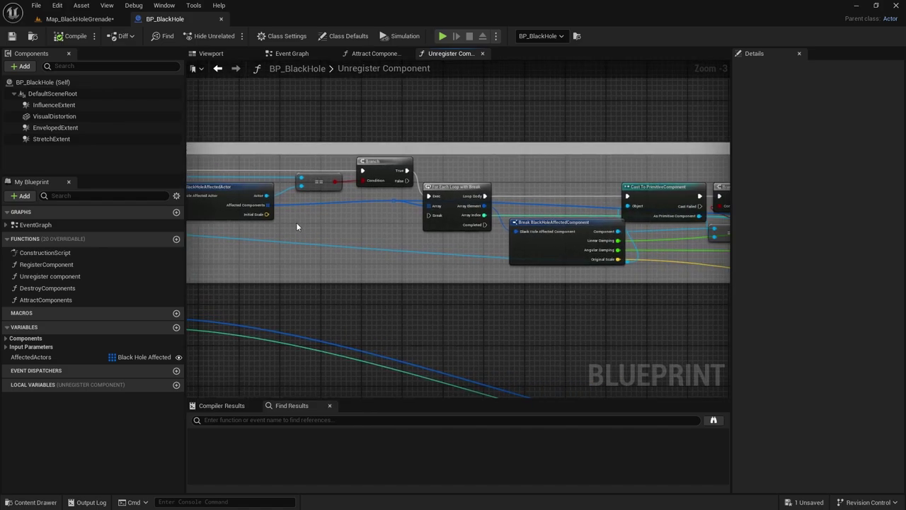
pyautogui.moveTo(556, 254); pyautogui.dragTo(327, 258, button='right')
pyautogui.moveTo(578, 252); pyautogui.dragTo(428, 250, button='right')
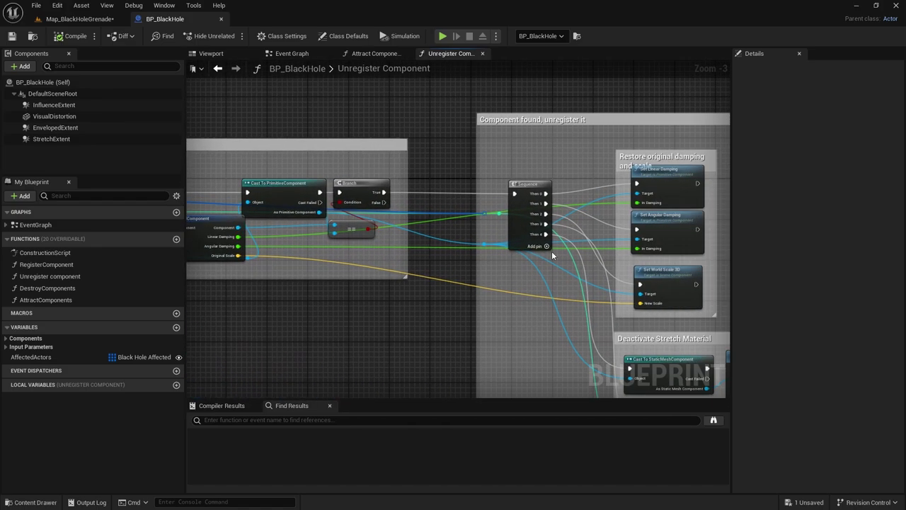
pyautogui.moveTo(552, 252); pyautogui.dragTo(506, 223, button='right')
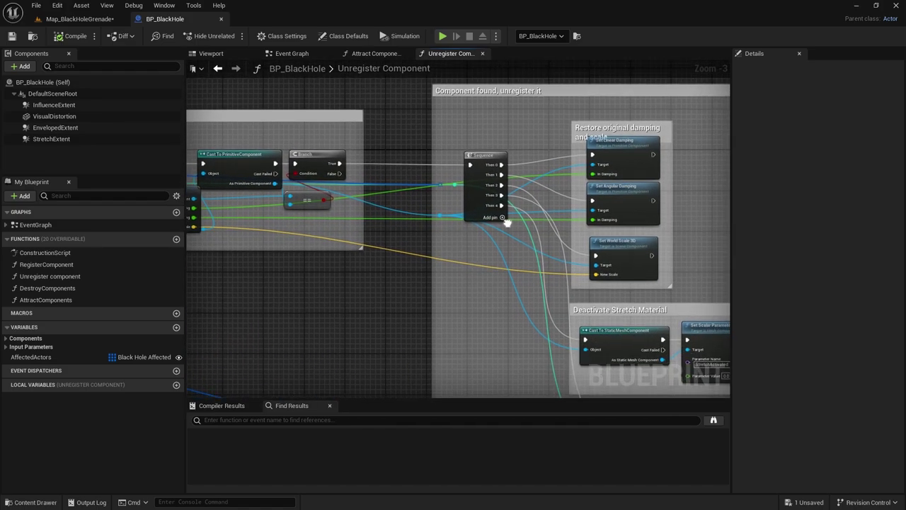
# Step: Return to the map, select two of the floating cubes beside the black hole, and move them farther away from it along Y
pyautogui.click(80, 19)
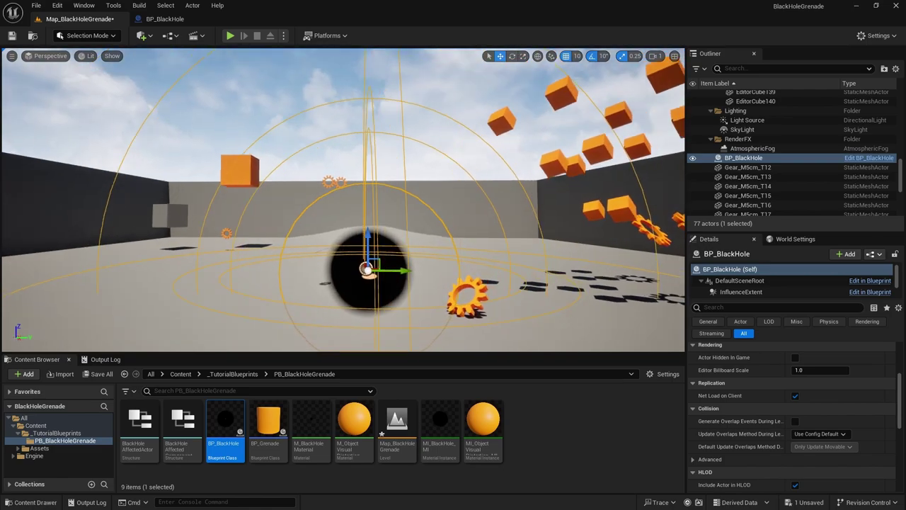
pyautogui.moveTo(485, 188); pyautogui.dragTo(538, 202, button='right')
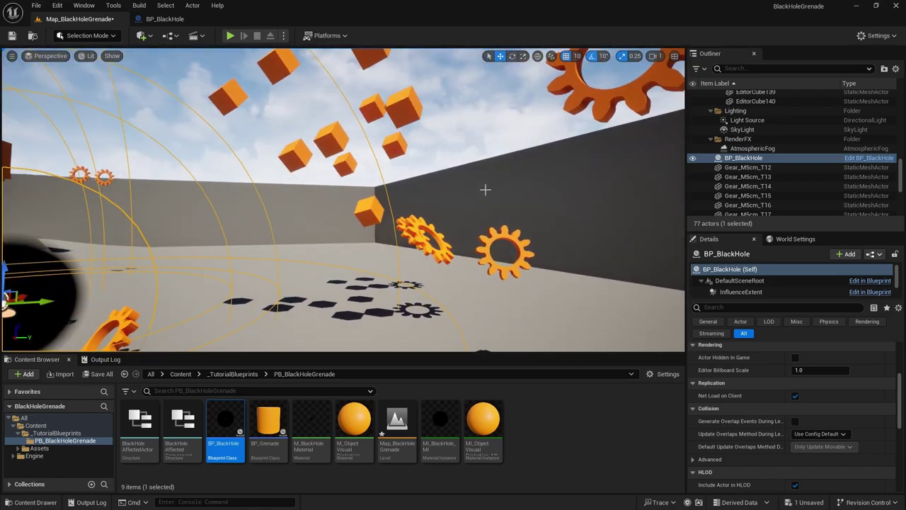
pyautogui.click(377, 206)
pyautogui.keyDown('ctrl'); pyautogui.click(338, 147); pyautogui.keyUp('ctrl')
pyautogui.press('a')
pyautogui.moveTo(339, 147); pyautogui.dragTo(338, 113, button='right')
pyautogui.moveTo(412, 173); pyautogui.dragTo(509, 177)
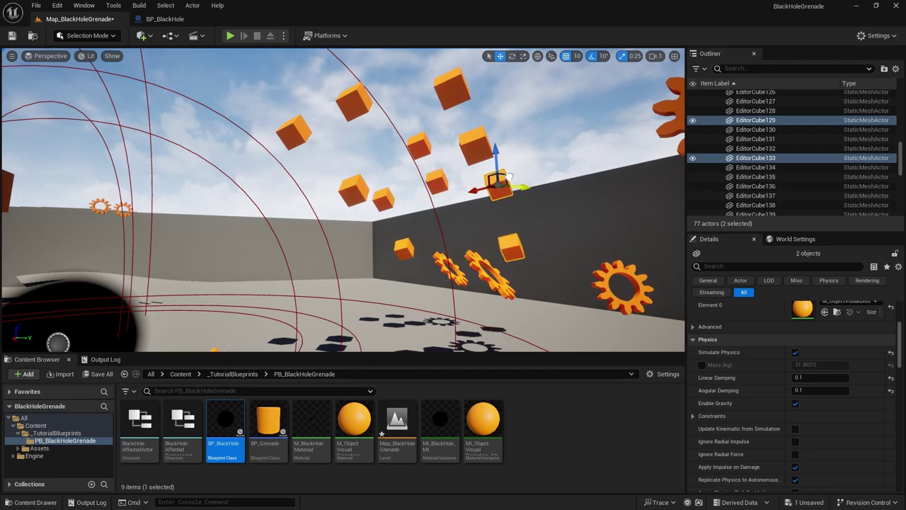
pyautogui.moveTo(322, 193); pyautogui.dragTo(233, 276, button='right')
pyautogui.press('s')
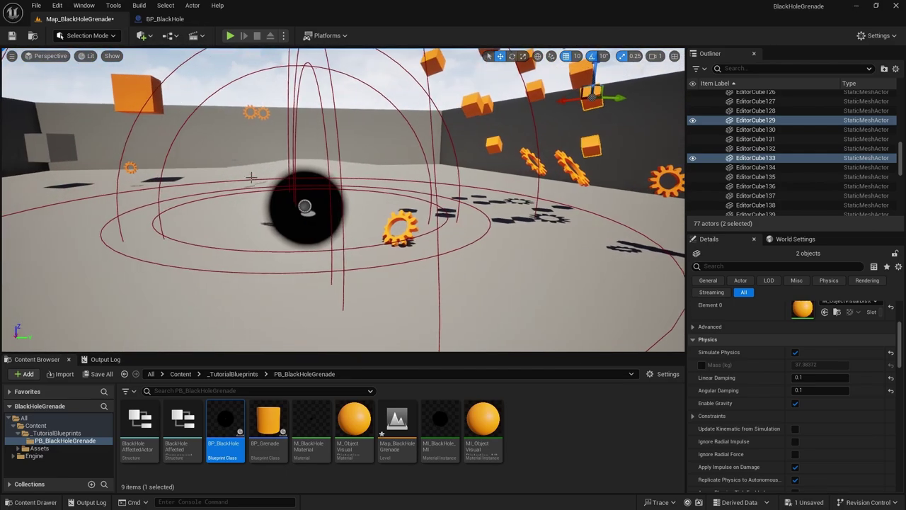
# Step: Select the placed black hole, reopen its blueprint, and examine how Unregister Component finds the matching actor and component
pyautogui.click(322, 193)
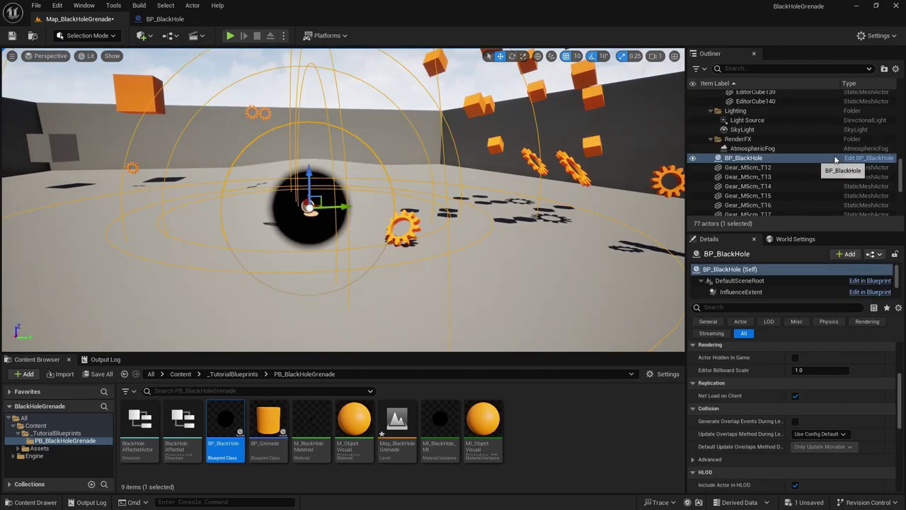
pyautogui.click(866, 159)
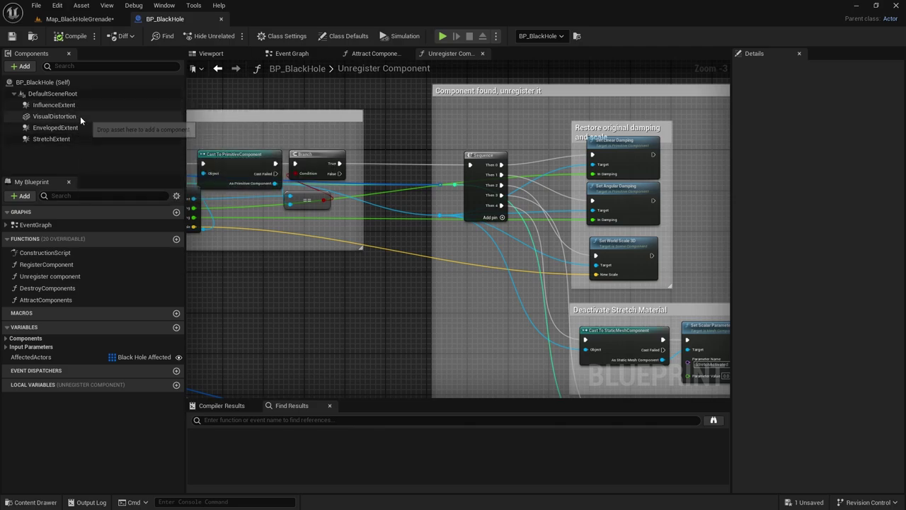
pyautogui.click(99, 19)
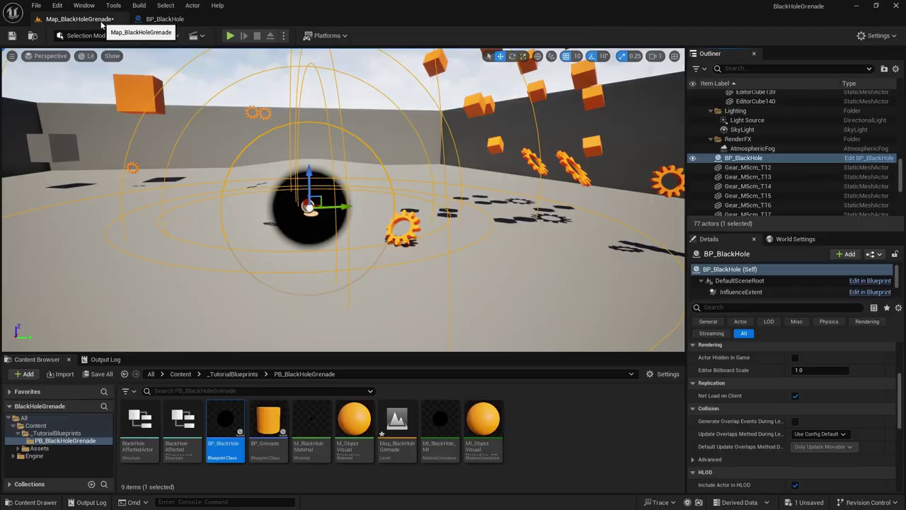
pyautogui.click(165, 19)
pyautogui.scroll(-5, 481, 252)
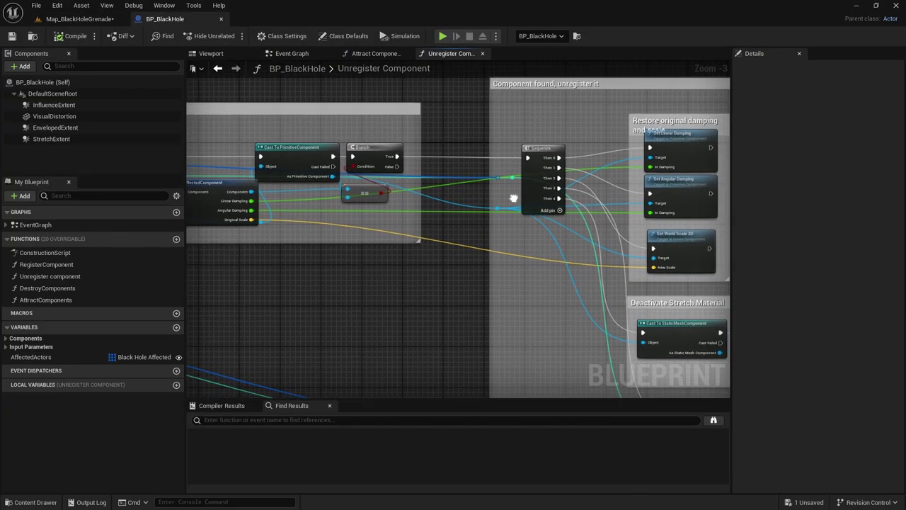
pyautogui.scroll(2, 481, 252)
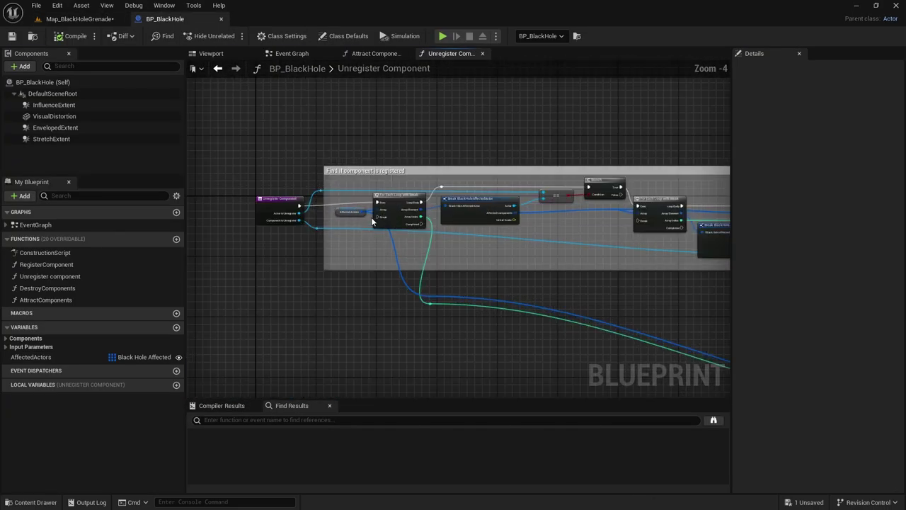
pyautogui.moveTo(601, 225); pyautogui.dragTo(355, 206, button='right')
pyautogui.moveTo(494, 152); pyautogui.dragTo(451, 162, button='right')
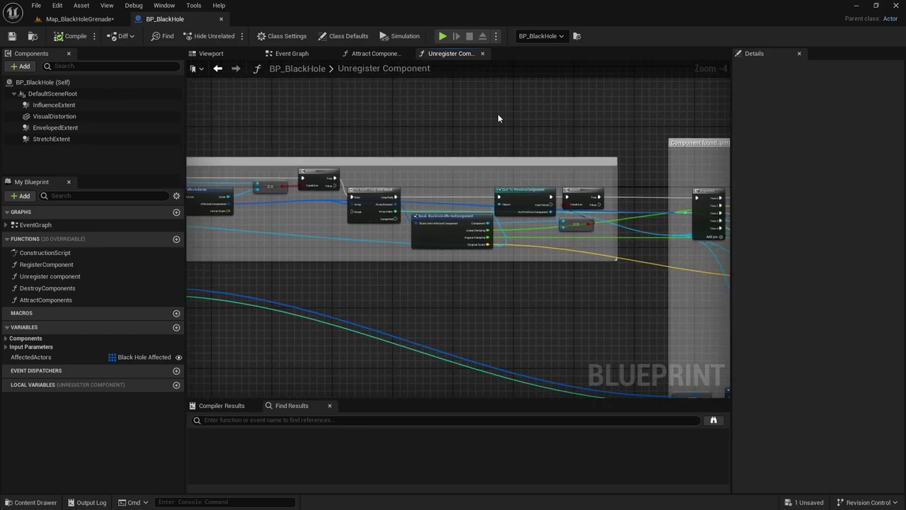
# Step: Examine the unregister branch that restores damping and scale, deactivates the stretch material, and removes the array entry
pyautogui.moveTo(530, 190); pyautogui.dragTo(301, 137, button='right')
pyautogui.scroll(1, 585, 194)
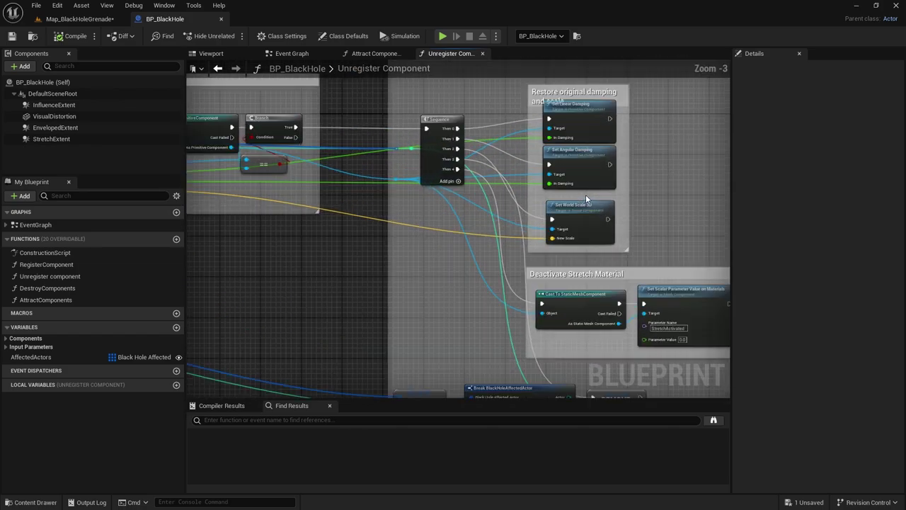
pyautogui.moveTo(658, 232); pyautogui.dragTo(571, 227, button='right')
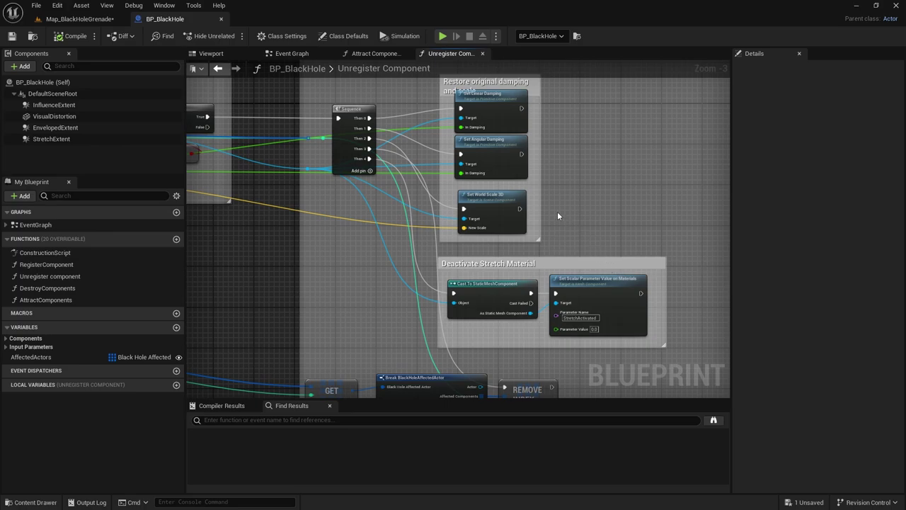
pyautogui.moveTo(557, 216); pyautogui.dragTo(602, 212, button='right')
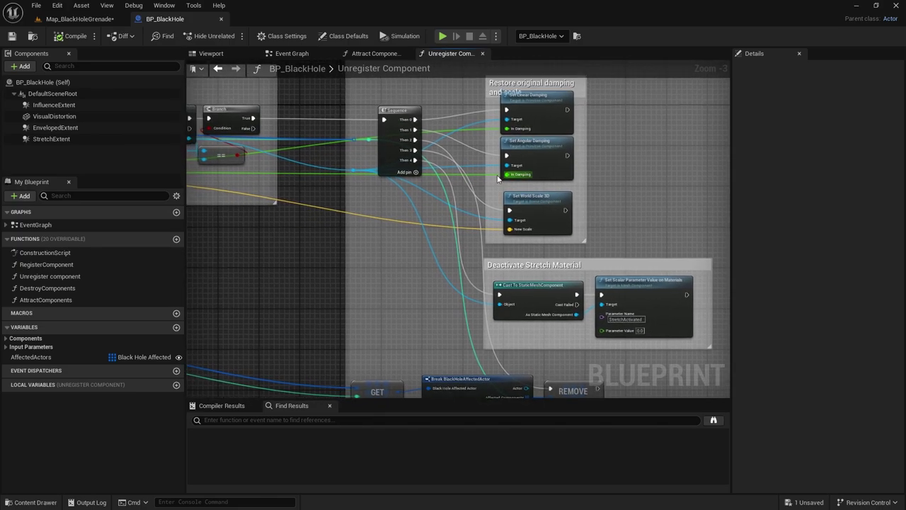
pyautogui.moveTo(440, 114); pyautogui.dragTo(578, 160, button='right')
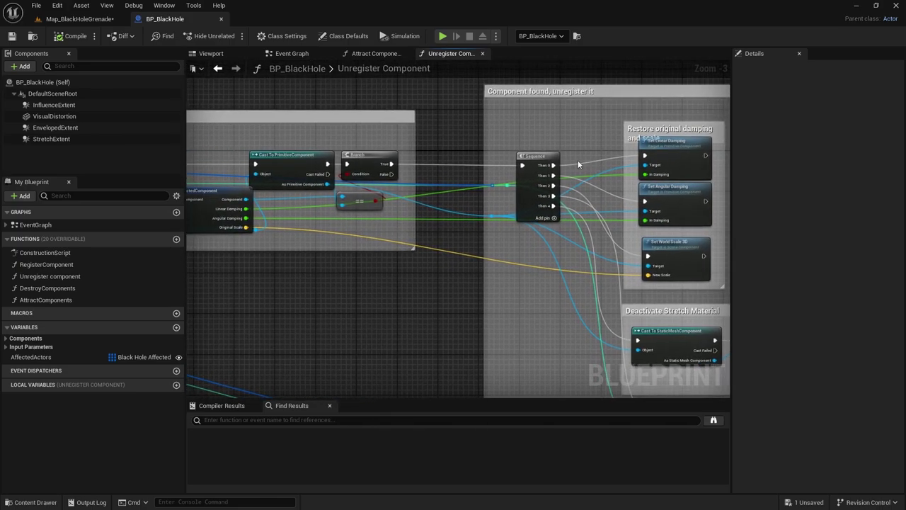
pyautogui.scroll(-2, 471, 187)
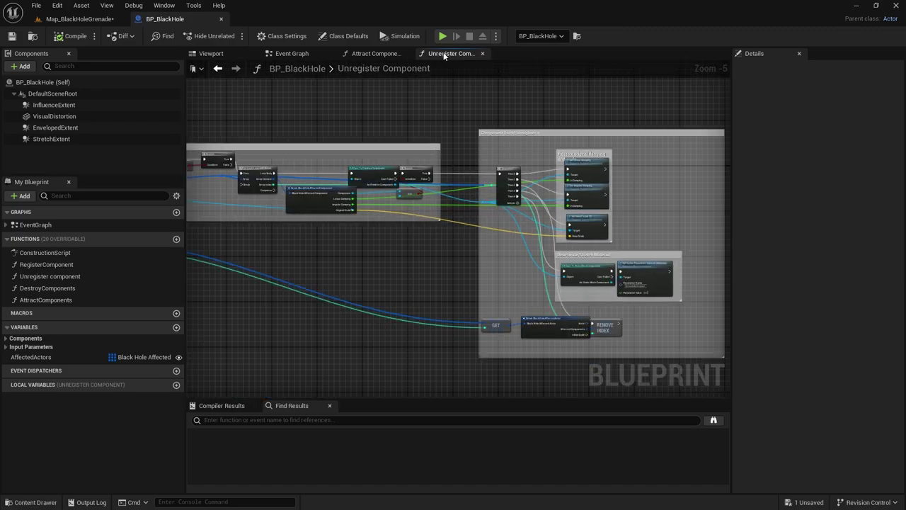
# Step: Return to the map and play it, grabbing a gear near the black hole to test attraction, and end the session
pyautogui.click(375, 54)
pyautogui.click(291, 54)
pyautogui.click(79, 18)
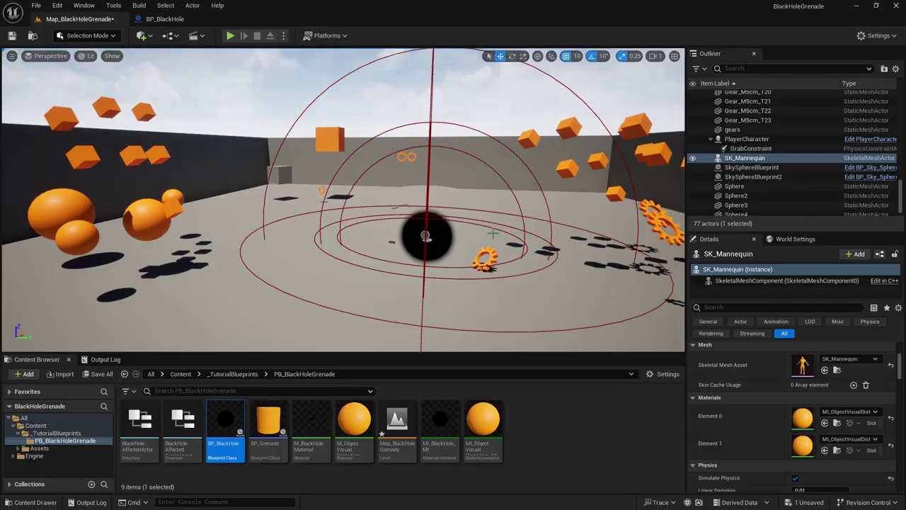
pyautogui.press('d')
pyautogui.moveTo(492, 232); pyautogui.dragTo(571, 282, button='right')
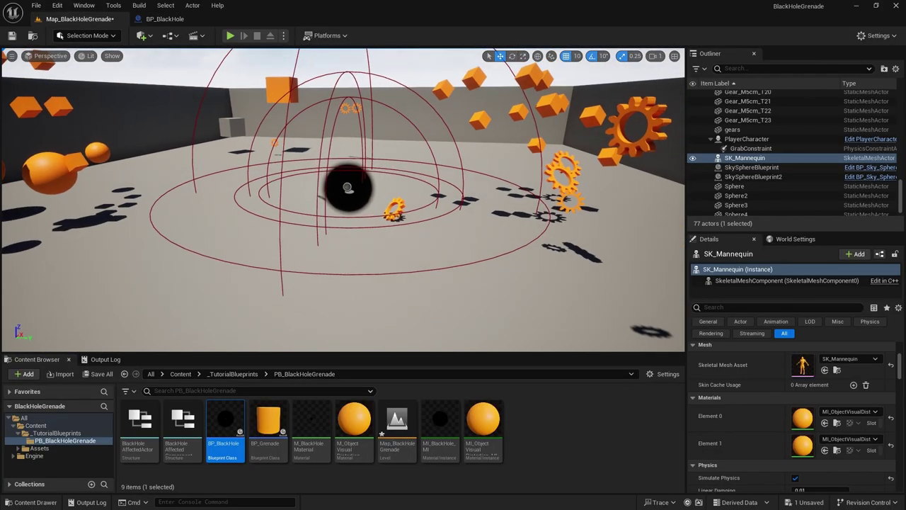
pyautogui.hotkey('alt', 'p')
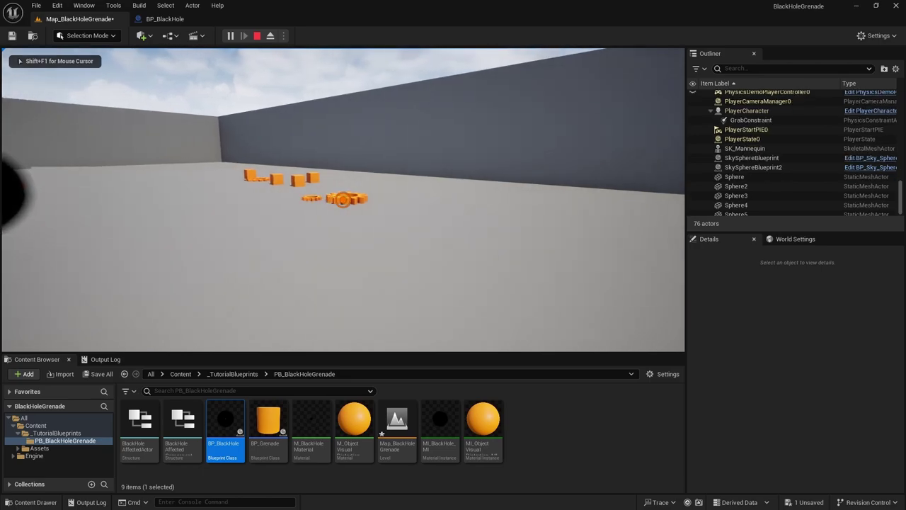
pyautogui.click(343, 200)
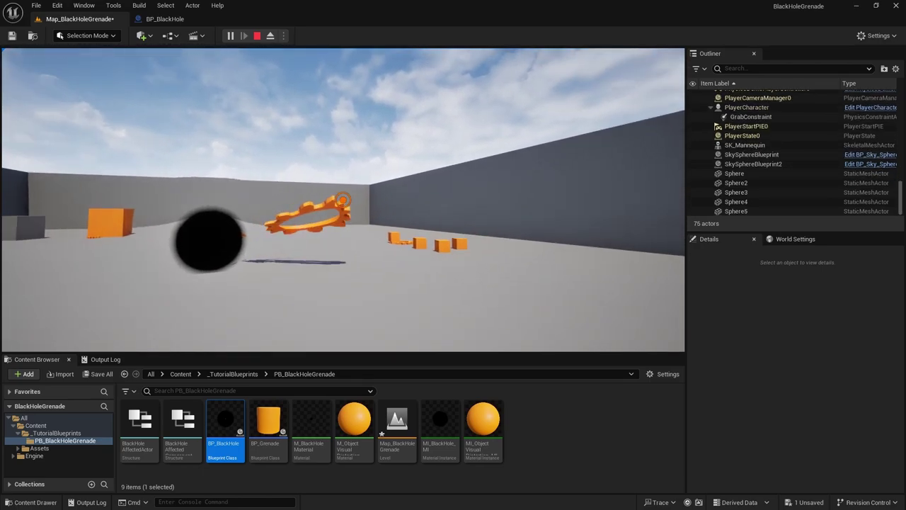
pyautogui.moveTo(343, 200); pyautogui.dragTo(342, 199)
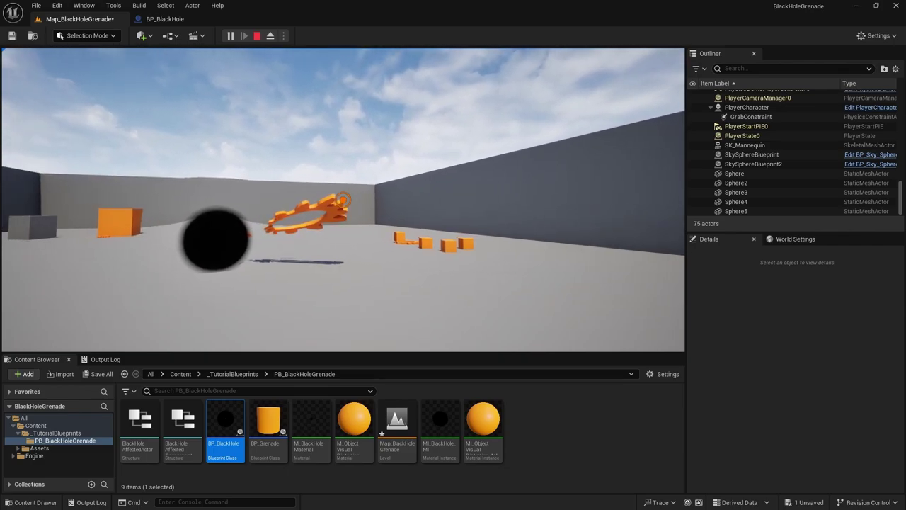
pyautogui.moveTo(343, 200); pyautogui.dragTo(342, 200)
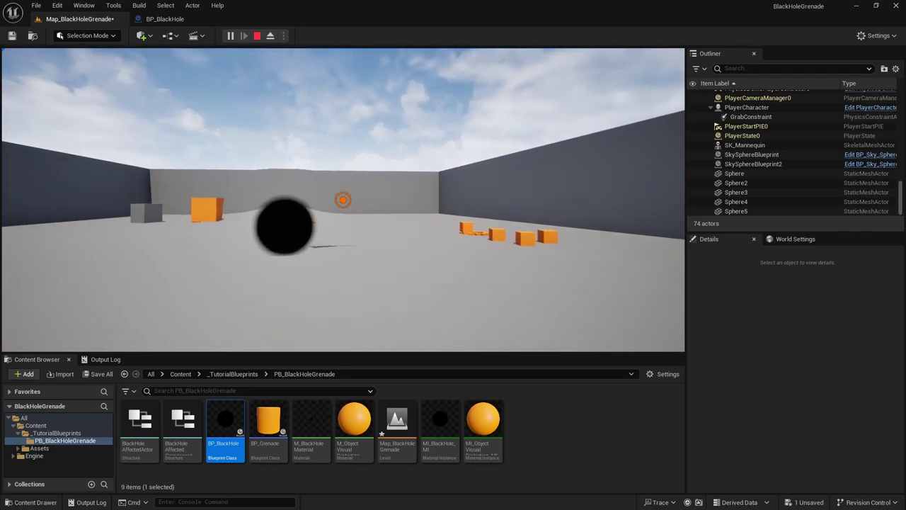
pyautogui.press('Escape')
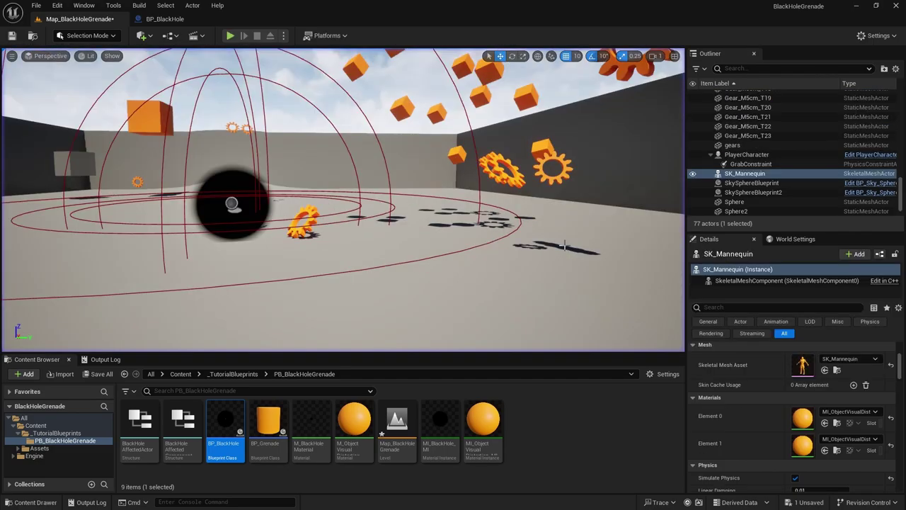
# Step: Select the gear Gear_M5cm_T22 and switch the viewport's view mode to Visibility Collision
pyautogui.moveTo(524, 231); pyautogui.dragTo(467, 231, button='right')
pyautogui.click(487, 174)
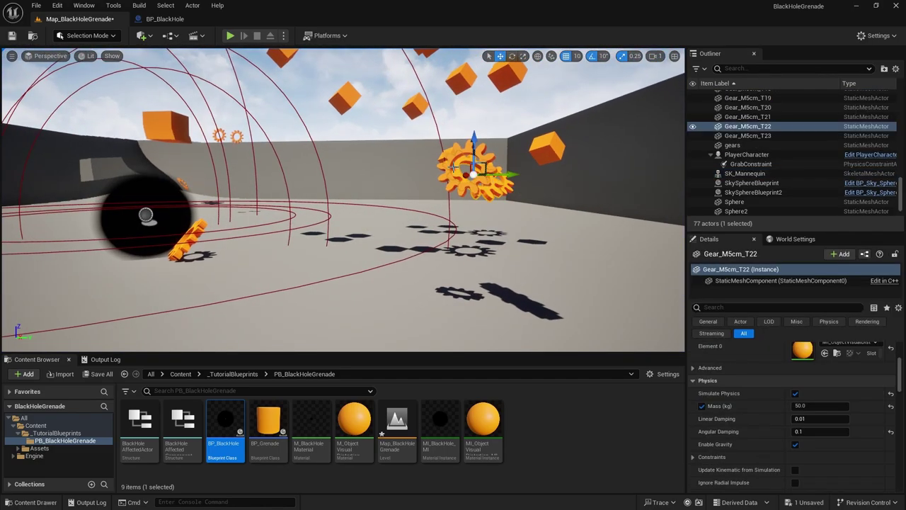
pyautogui.click(49, 56)
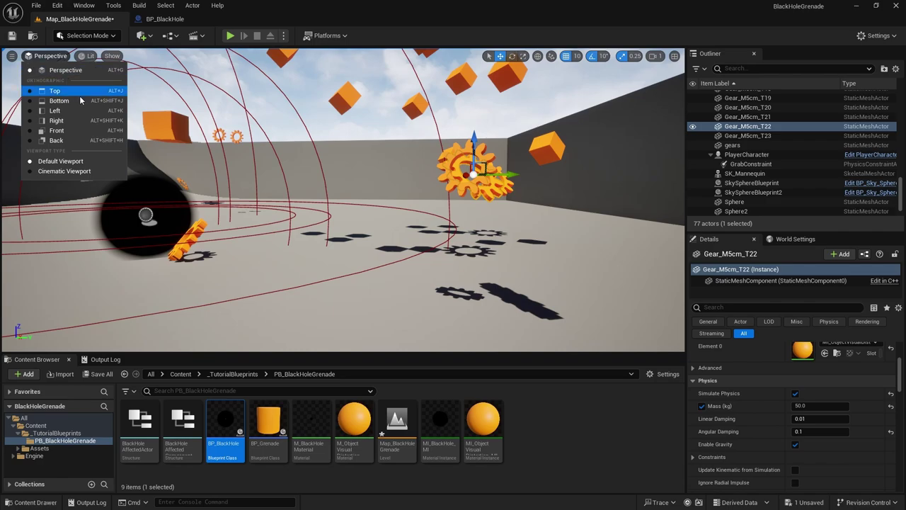
pyautogui.click(88, 56)
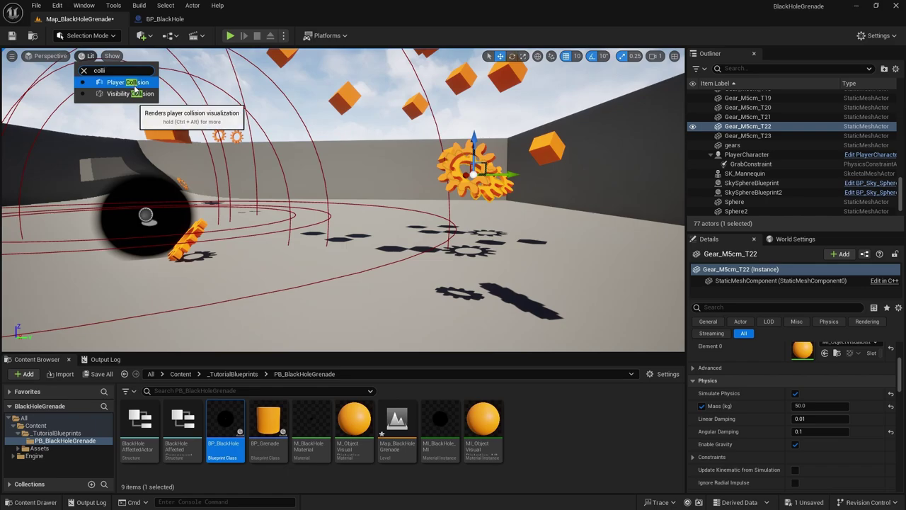
pyautogui.click(137, 95)
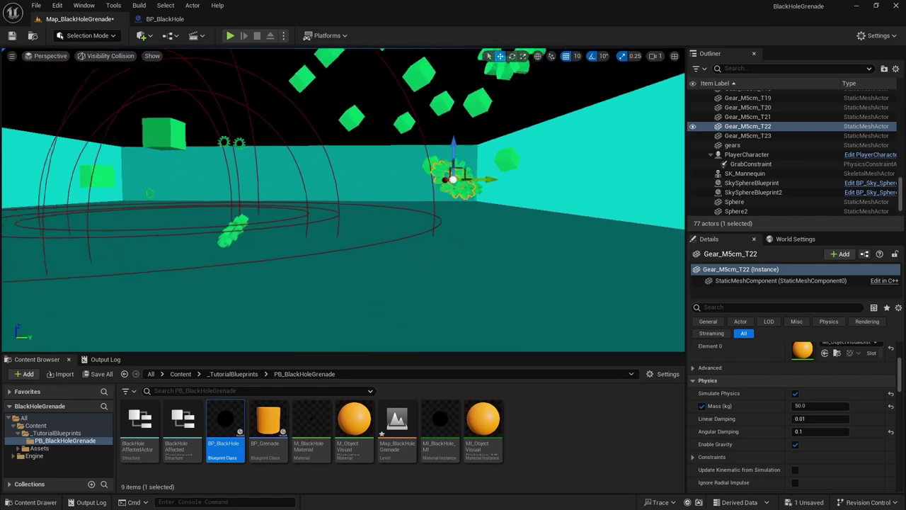
pyautogui.moveTo(372, 81); pyautogui.dragTo(382, 81, button='right')
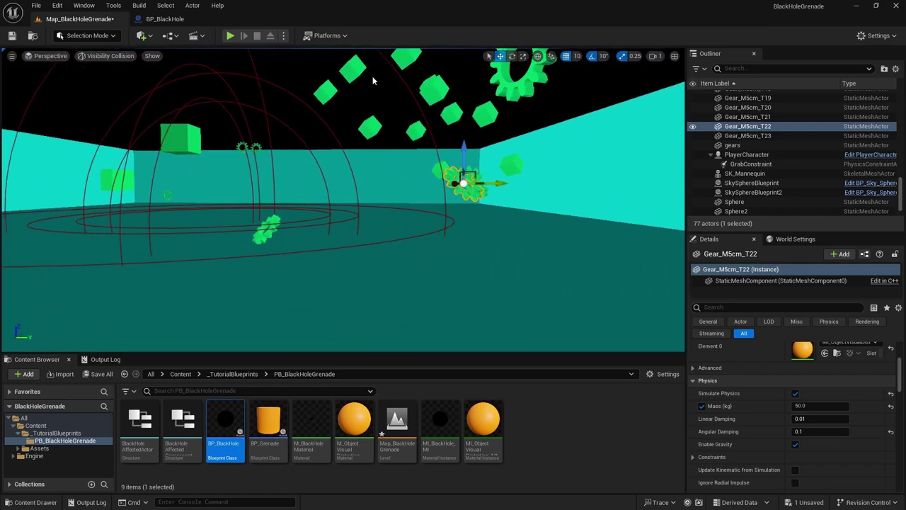
# Step: Try a brief play session, end it, and start the level in Simulate mode to observe the objects' collision shapes
pyautogui.click(229, 36)
pyautogui.press('Escape')
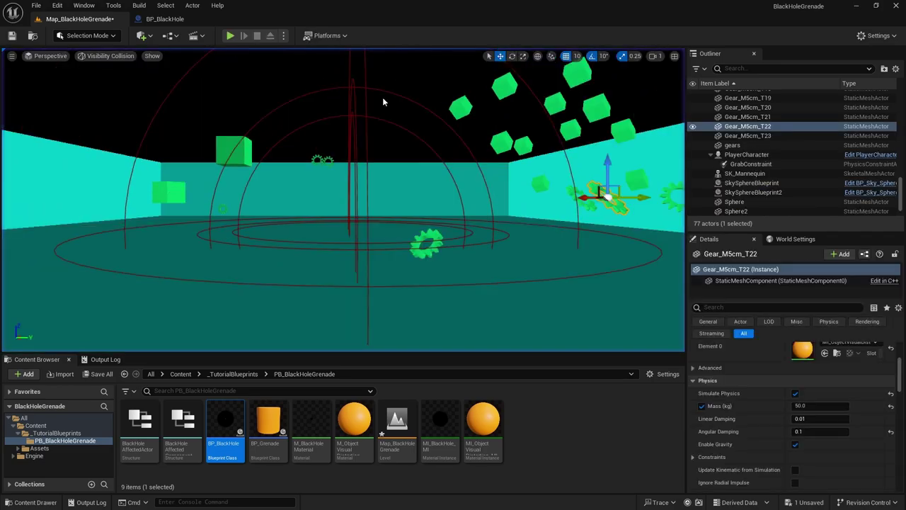
pyautogui.click(283, 35)
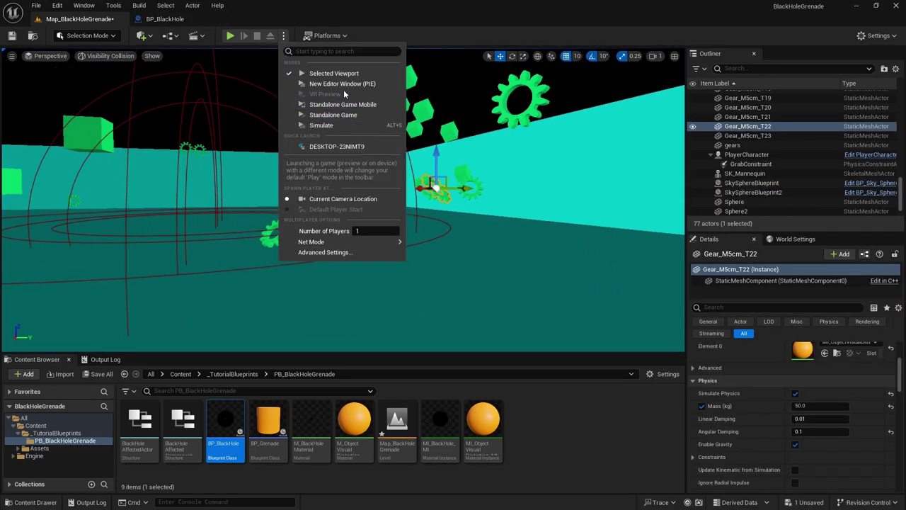
pyautogui.click(334, 125)
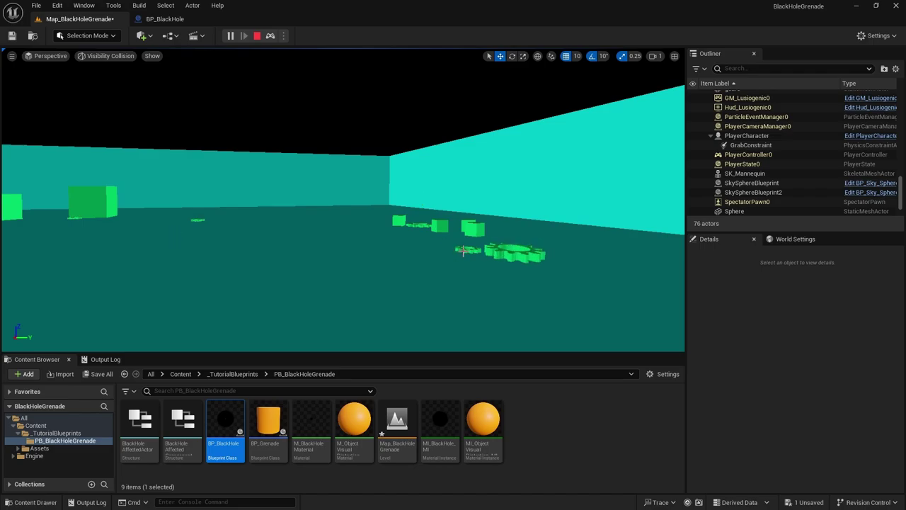
# Step: In the running simulation, move the small gear Gear_M5cm_T21 across the floor into the black hole to test its collision
pyautogui.click(468, 248)
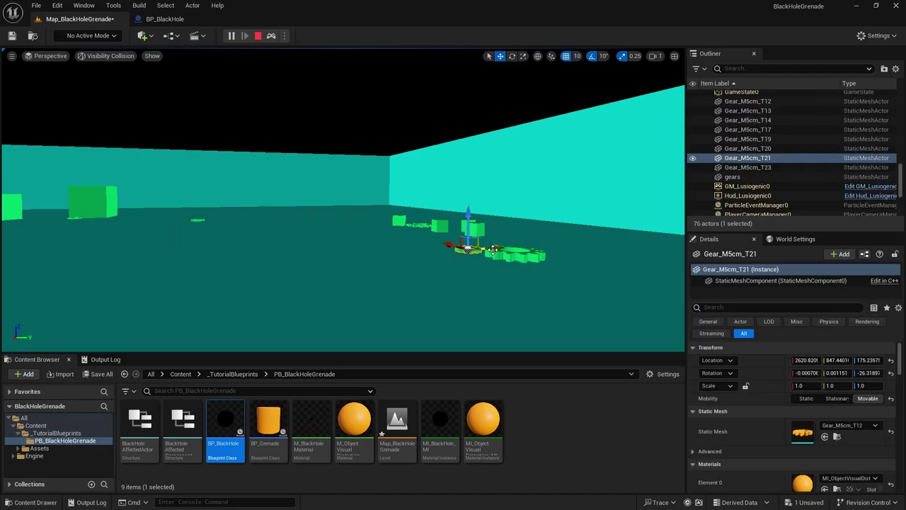
pyautogui.moveTo(493, 249); pyautogui.dragTo(476, 251)
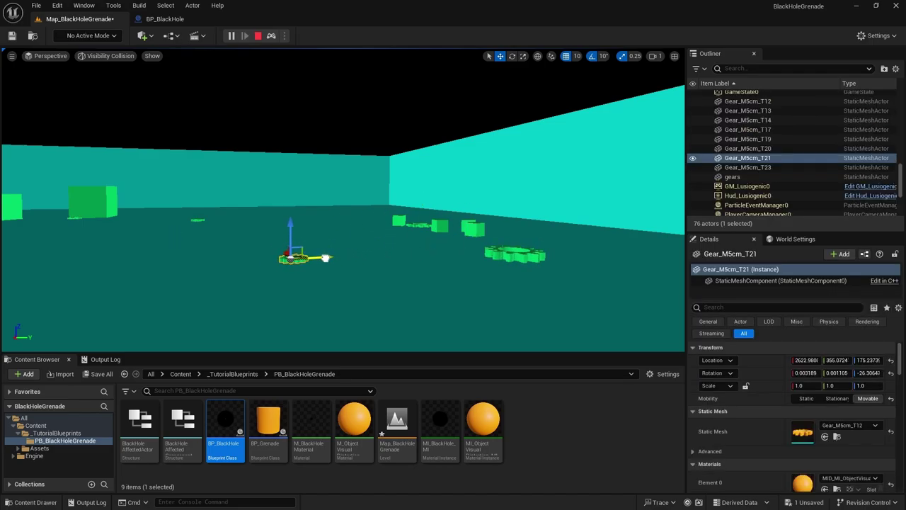
pyautogui.moveTo(325, 257); pyautogui.dragTo(280, 256)
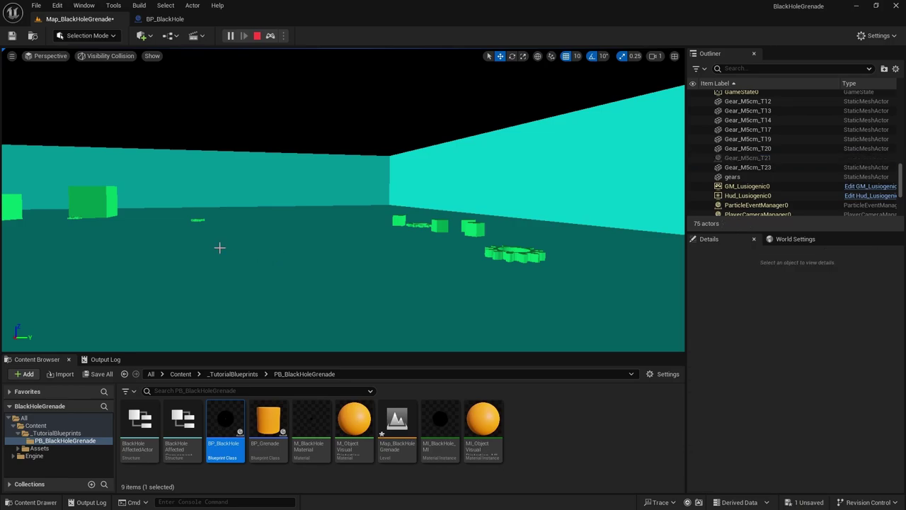
# Step: Lift the large gear Gear_M5cm_T19 and move it across the arena into the black hole, then end the simulation
pyautogui.click(520, 252)
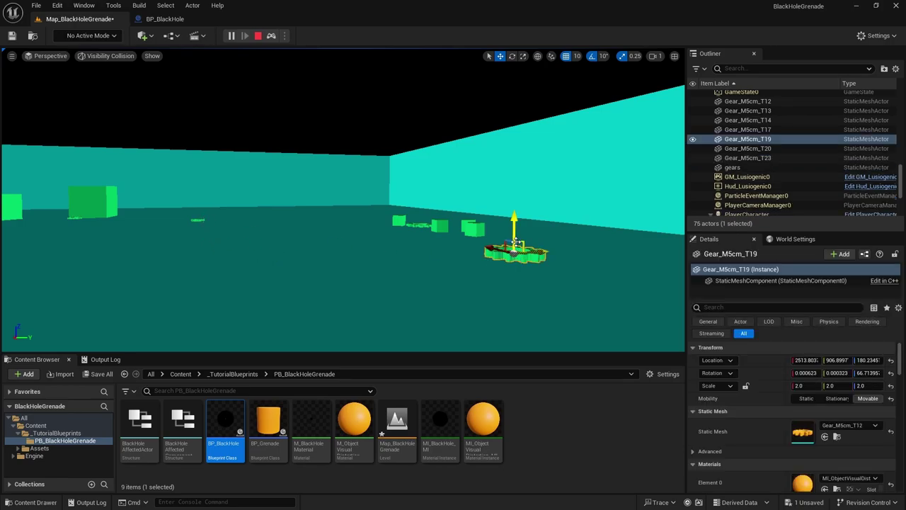
pyautogui.moveTo(513, 252); pyautogui.dragTo(455, 208)
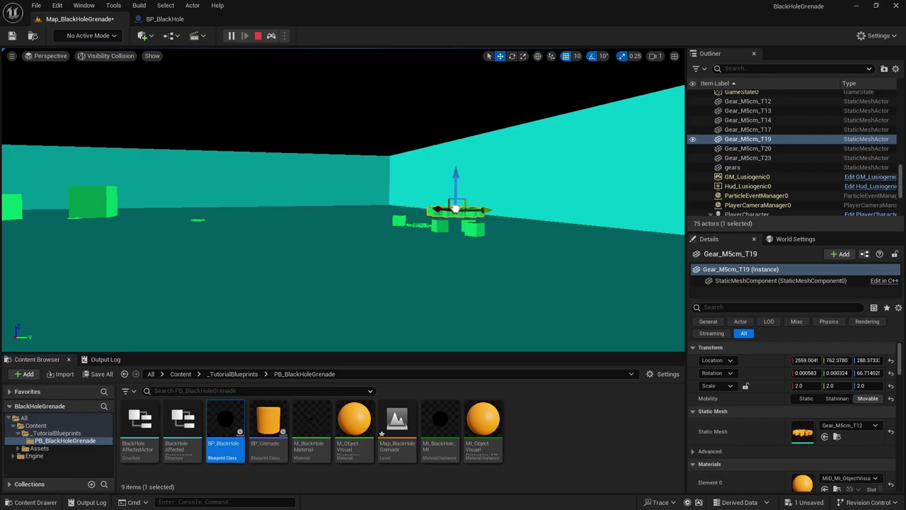
pyautogui.press('Delete')
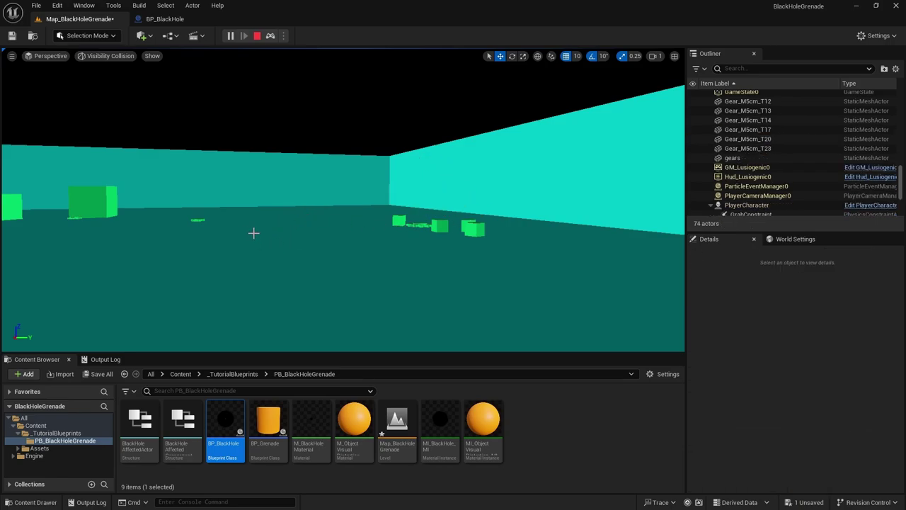
pyautogui.press('Escape')
pyautogui.moveTo(582, 131)
pyautogui.mouseDown(button='right')
pyautogui.moveTo(558, 117)
pyautogui.moveTo(583, 132)
pyautogui.mouseUp(button='right')
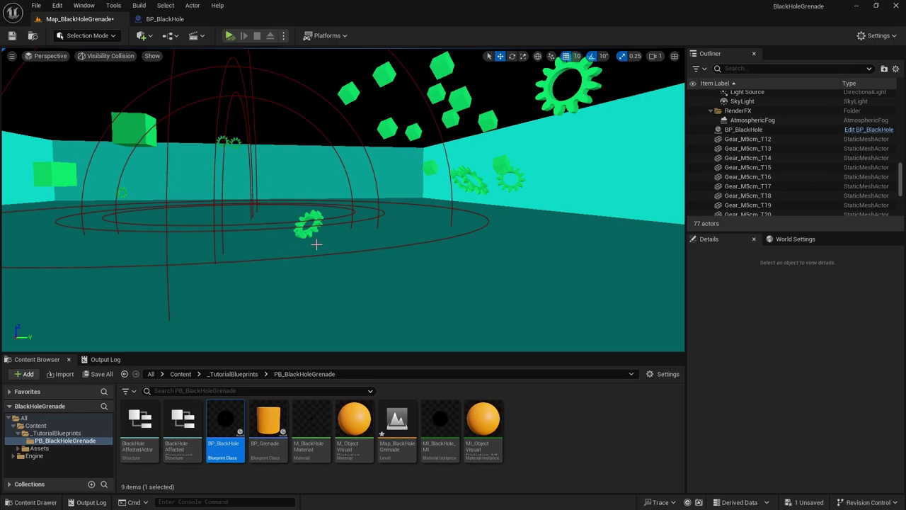
# Step: Switch the viewport's view mode back to Lit and frame the black hole in the arena
pyautogui.click(113, 59)
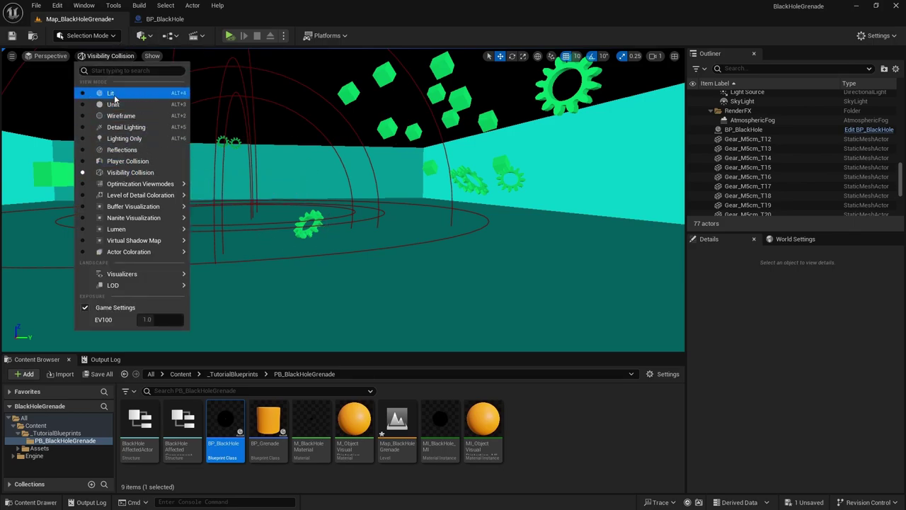
pyautogui.click(111, 94)
pyautogui.moveTo(370, 176); pyautogui.dragTo(235, 145, button='right')
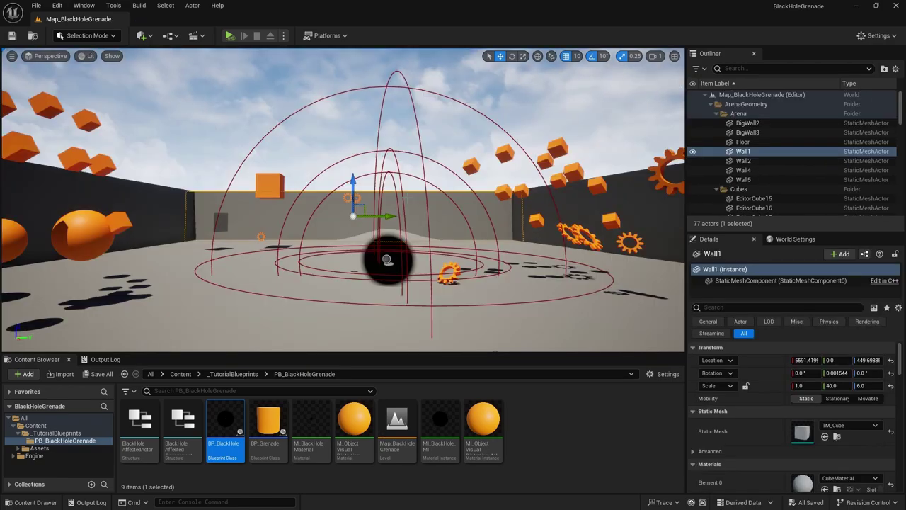
# Step: Run the level briefly in Lit view, select BP_BlackHole, observe it from closer up, and end the session
pyautogui.hotkey('alt', 'p')
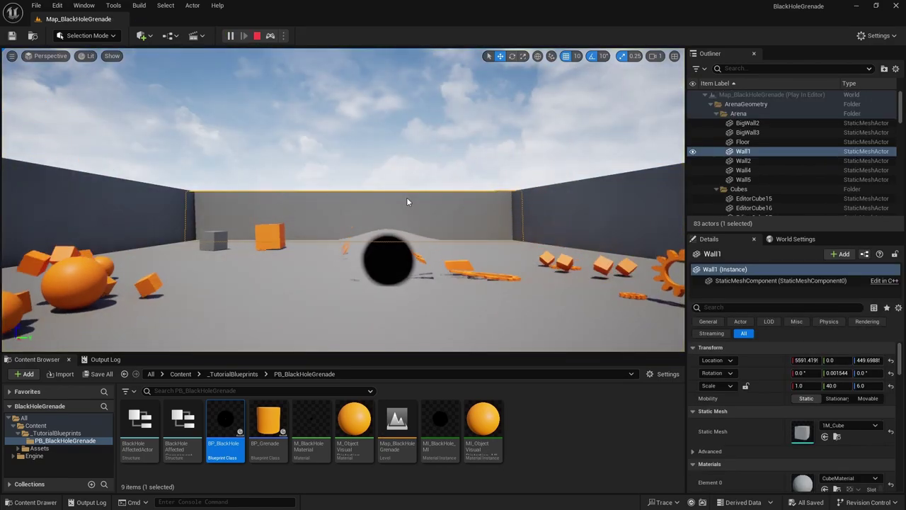
pyautogui.click(388, 259)
pyautogui.moveTo(476, 278); pyautogui.dragTo(422, 310, button='right')
pyautogui.press('w')
pyautogui.press('Escape')
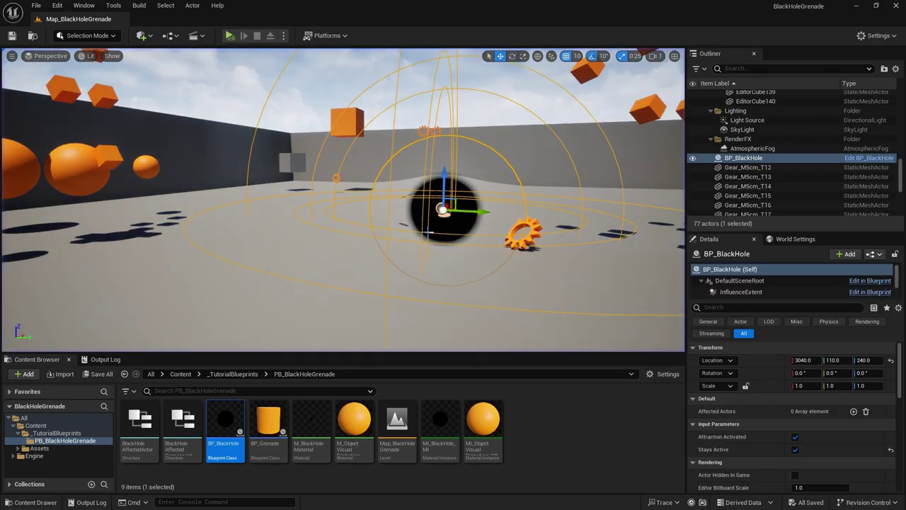
# Step: Expand the level viewport to full screen and start the level in Simulate mode
pyautogui.press('F11')
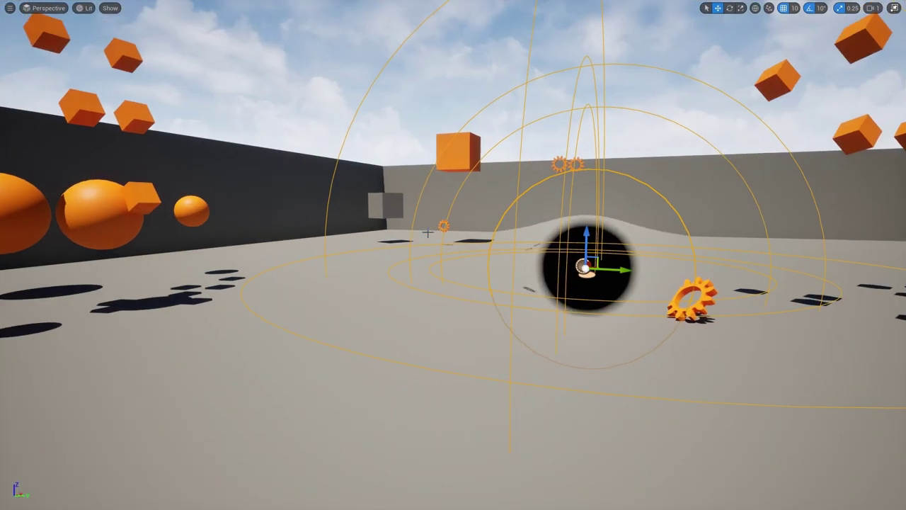
pyautogui.click(427, 232)
pyautogui.moveTo(428, 233); pyautogui.dragTo(427, 232, button='right')
pyautogui.press('d')
pyautogui.hotkey('alt', 's')
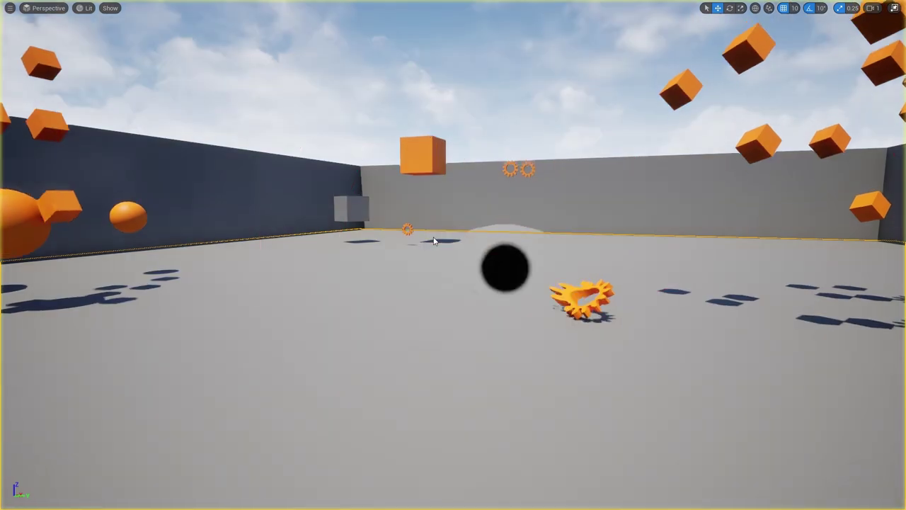
# Step: Move the large gear on the arena floor into the black hole and observe how it is attracted
pyautogui.click(507, 248)
pyautogui.moveTo(652, 245); pyautogui.dragTo(772, 272, button='right')
pyautogui.press('s')
pyautogui.click(592, 277)
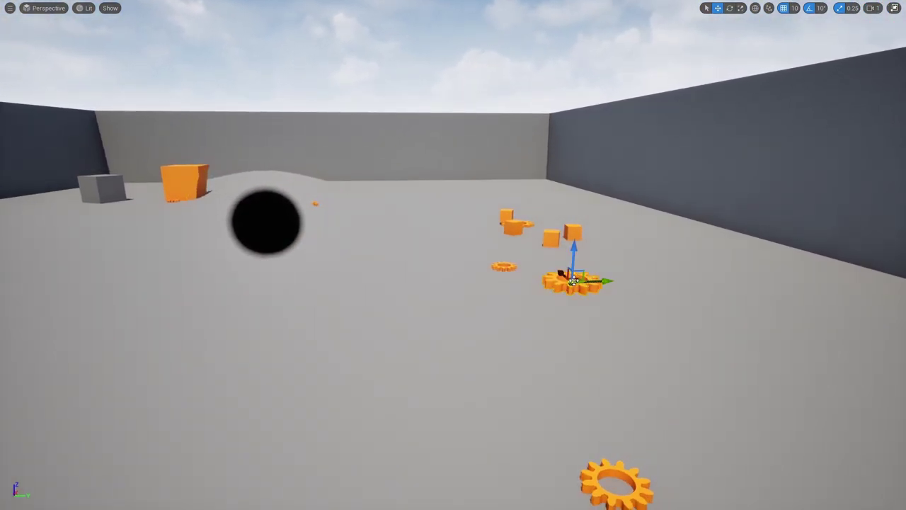
pyautogui.moveTo(591, 277); pyautogui.dragTo(286, 196)
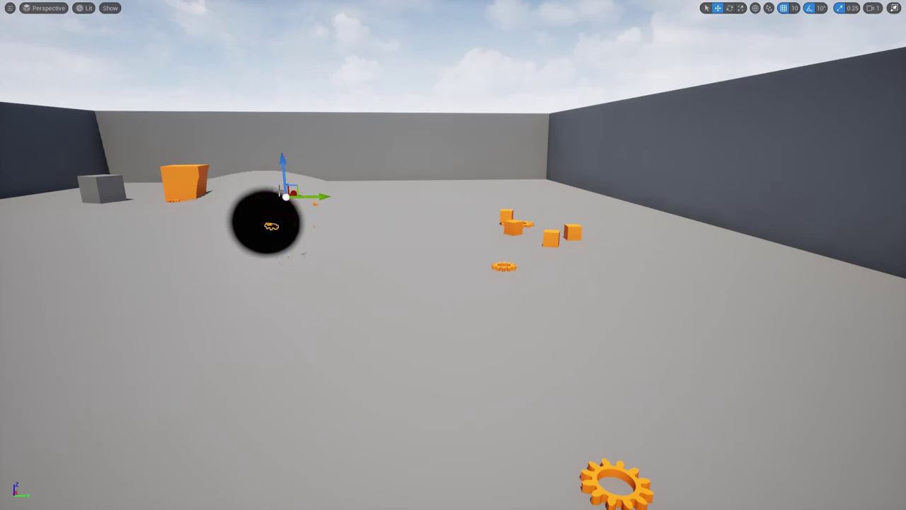
pyautogui.press('a')
pyautogui.moveTo(286, 196); pyautogui.dragTo(249, 168, button='right')
pyautogui.press('s')
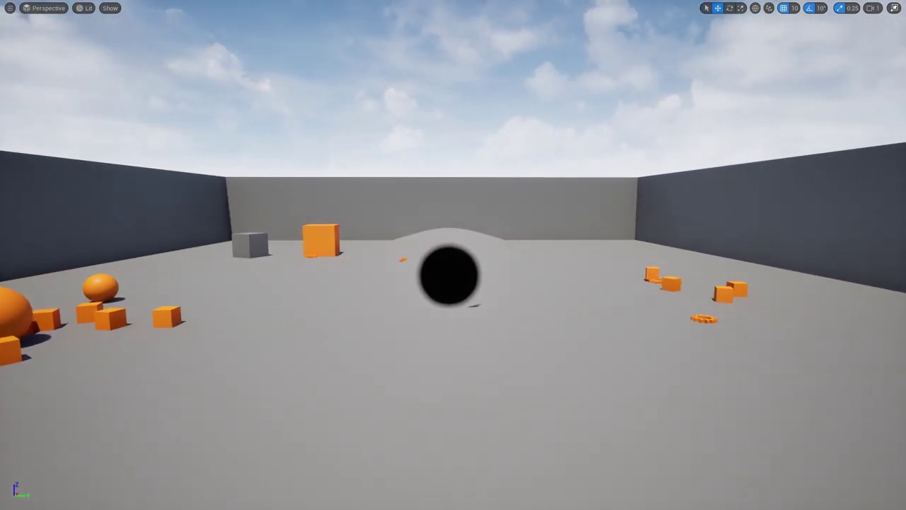